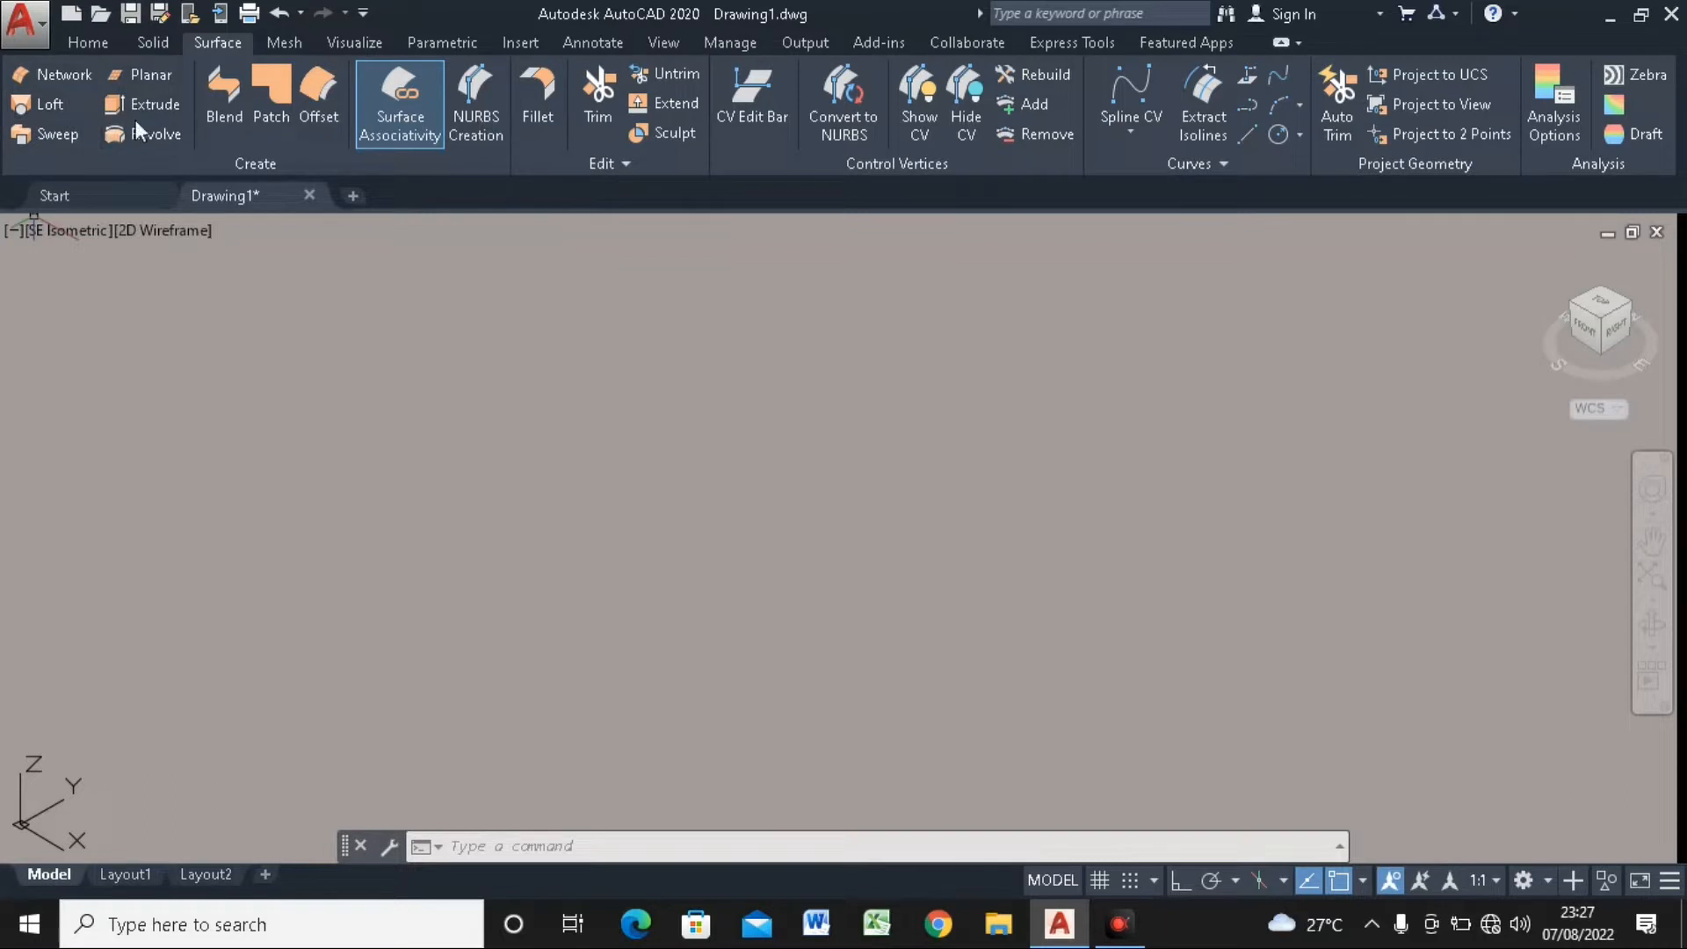
left_click(99, 44)
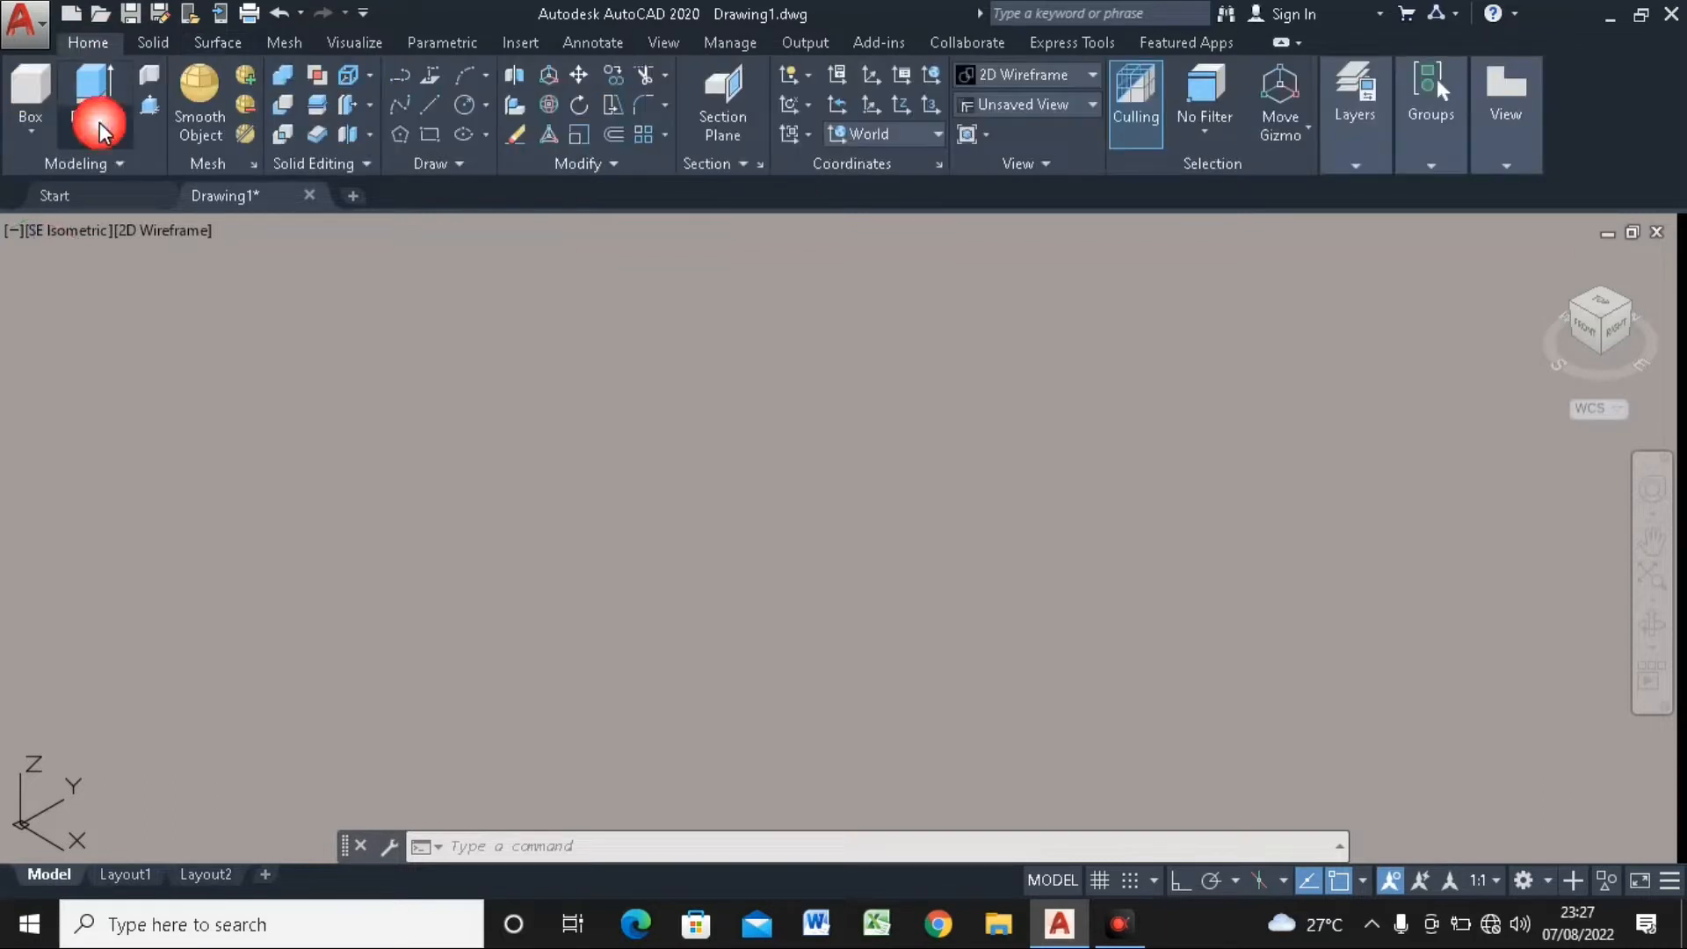
left_click(99, 123)
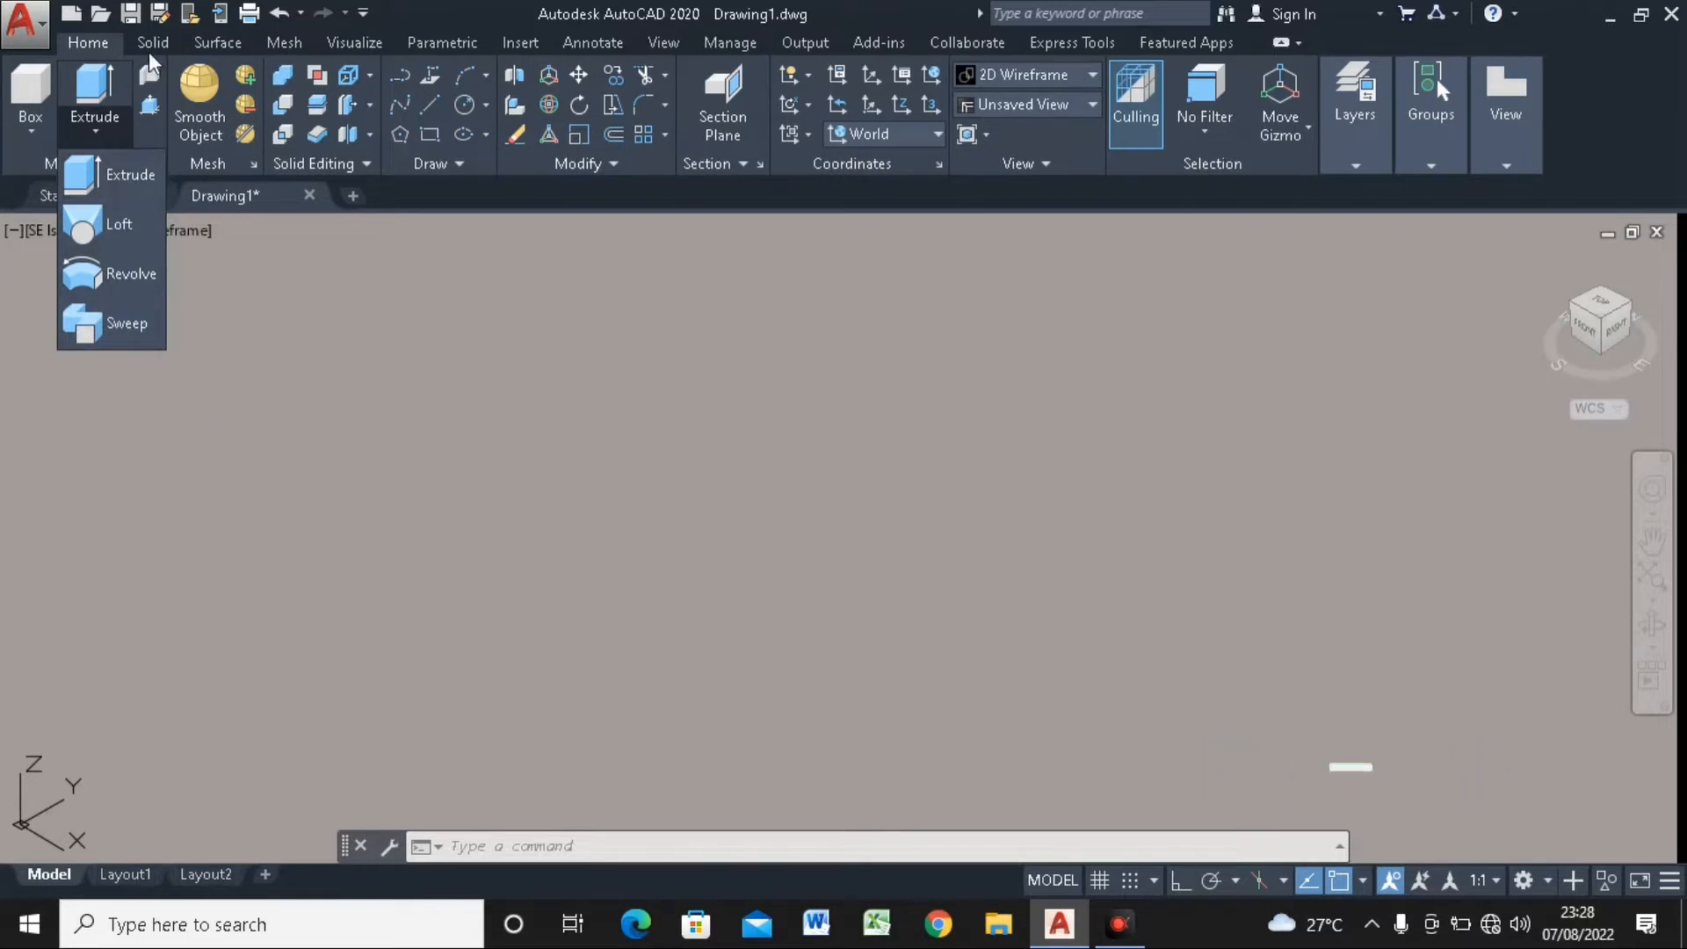
left_click(217, 46)
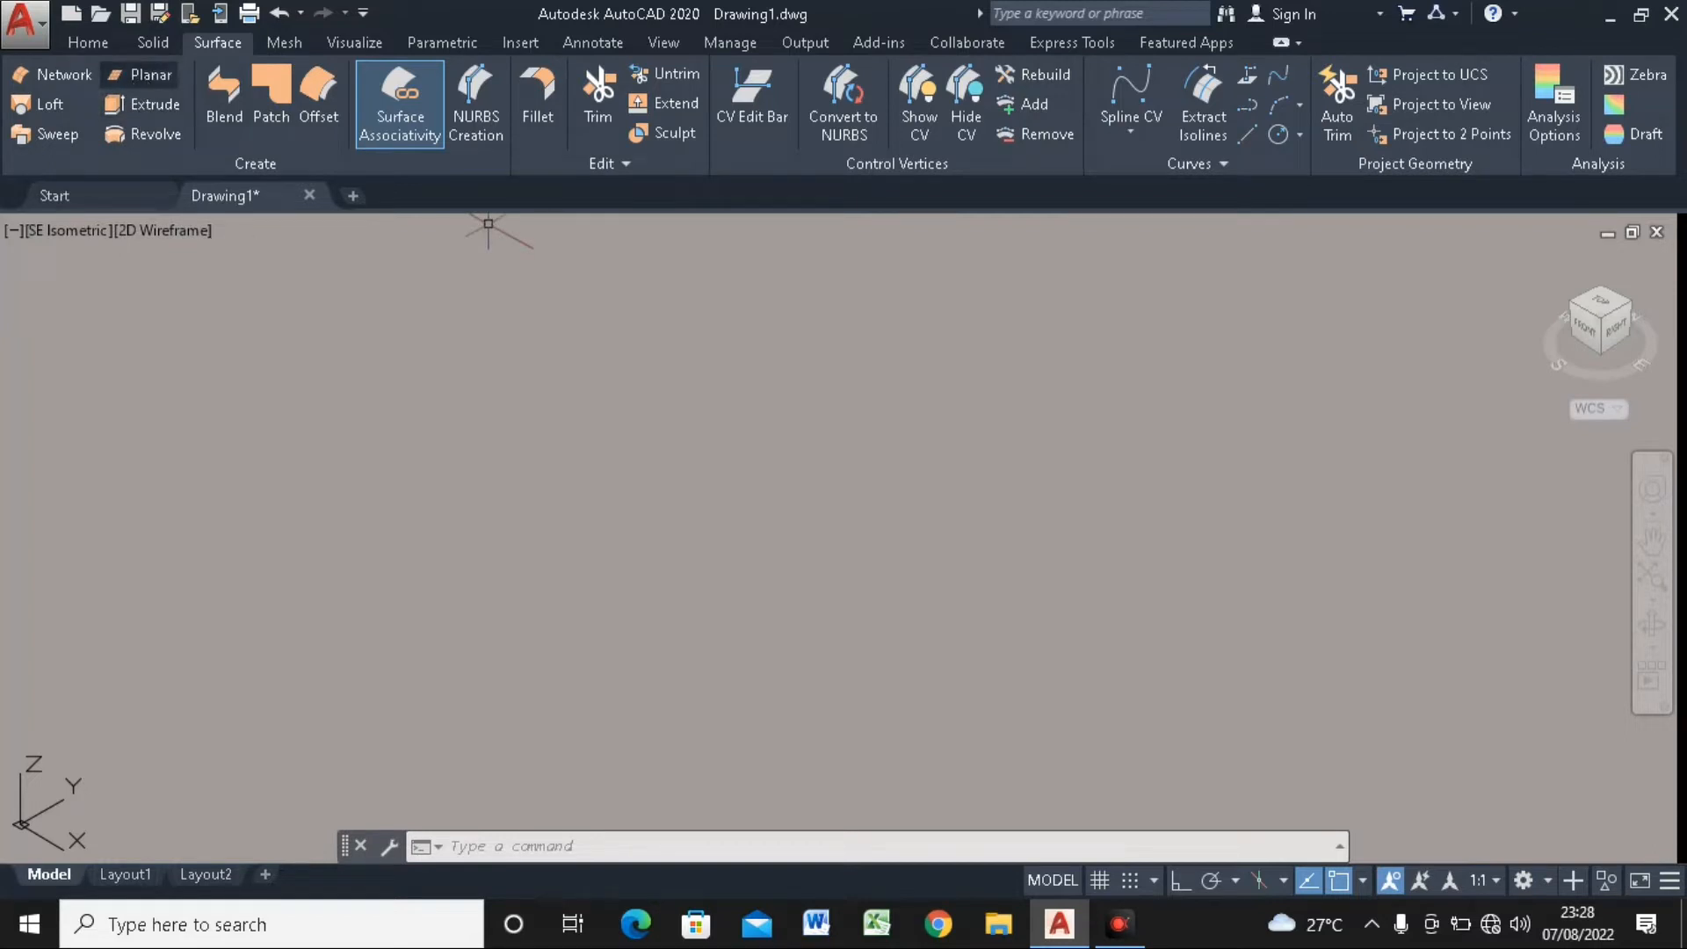
left_click(141, 73)
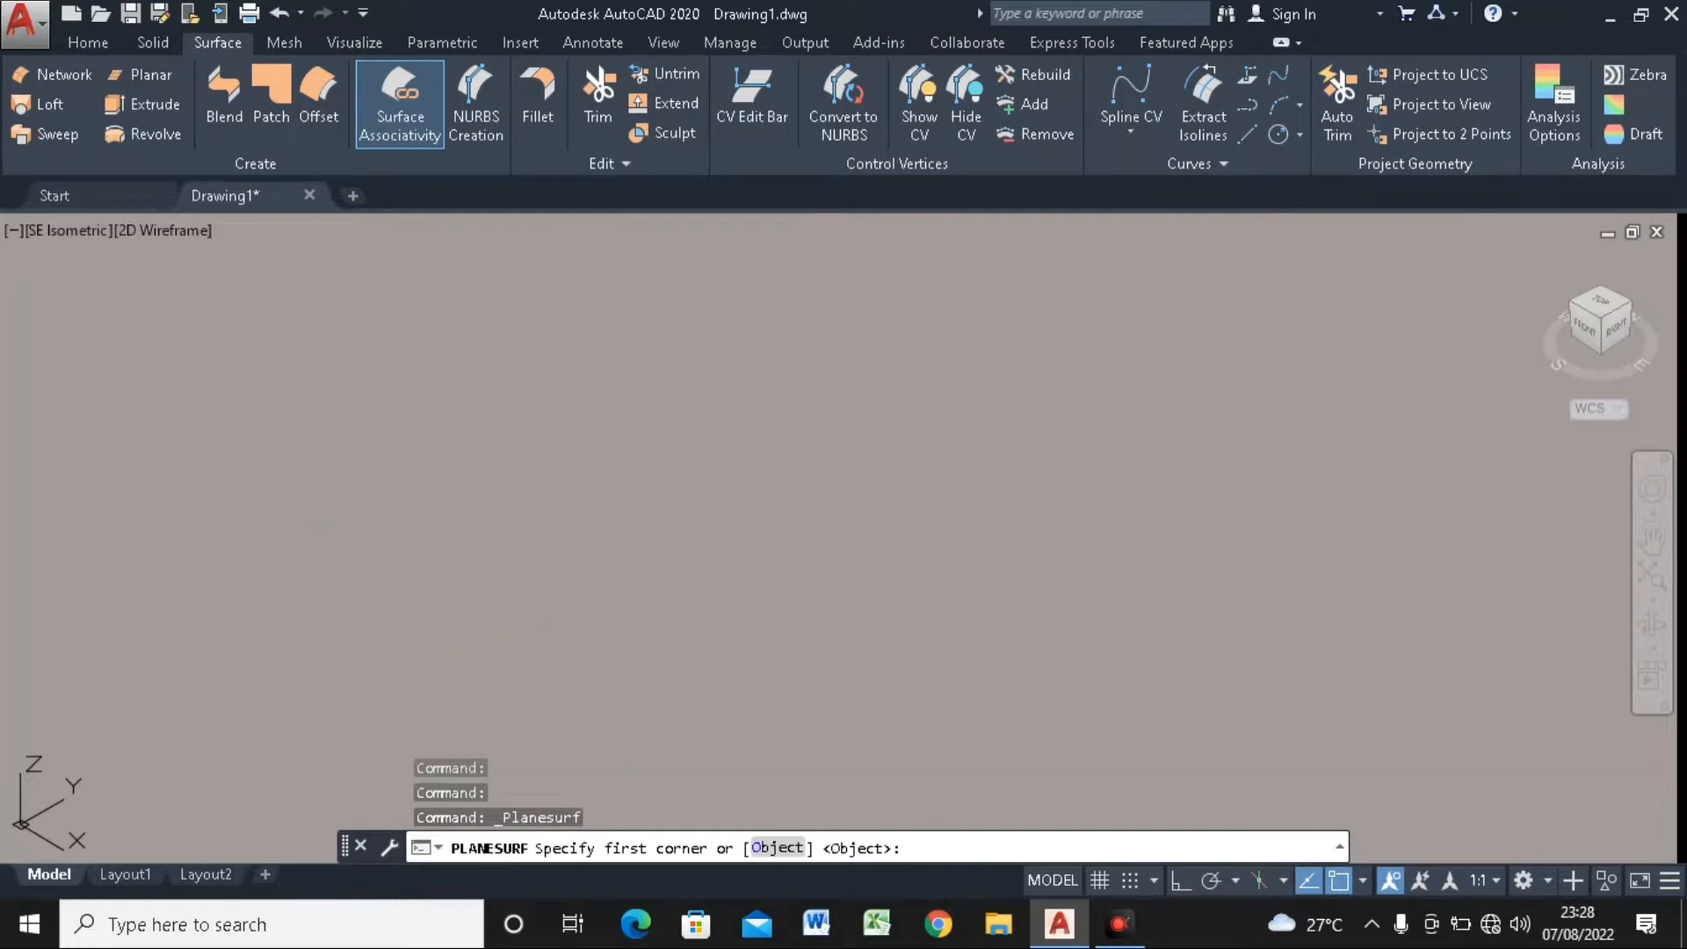
left_click(327, 625)
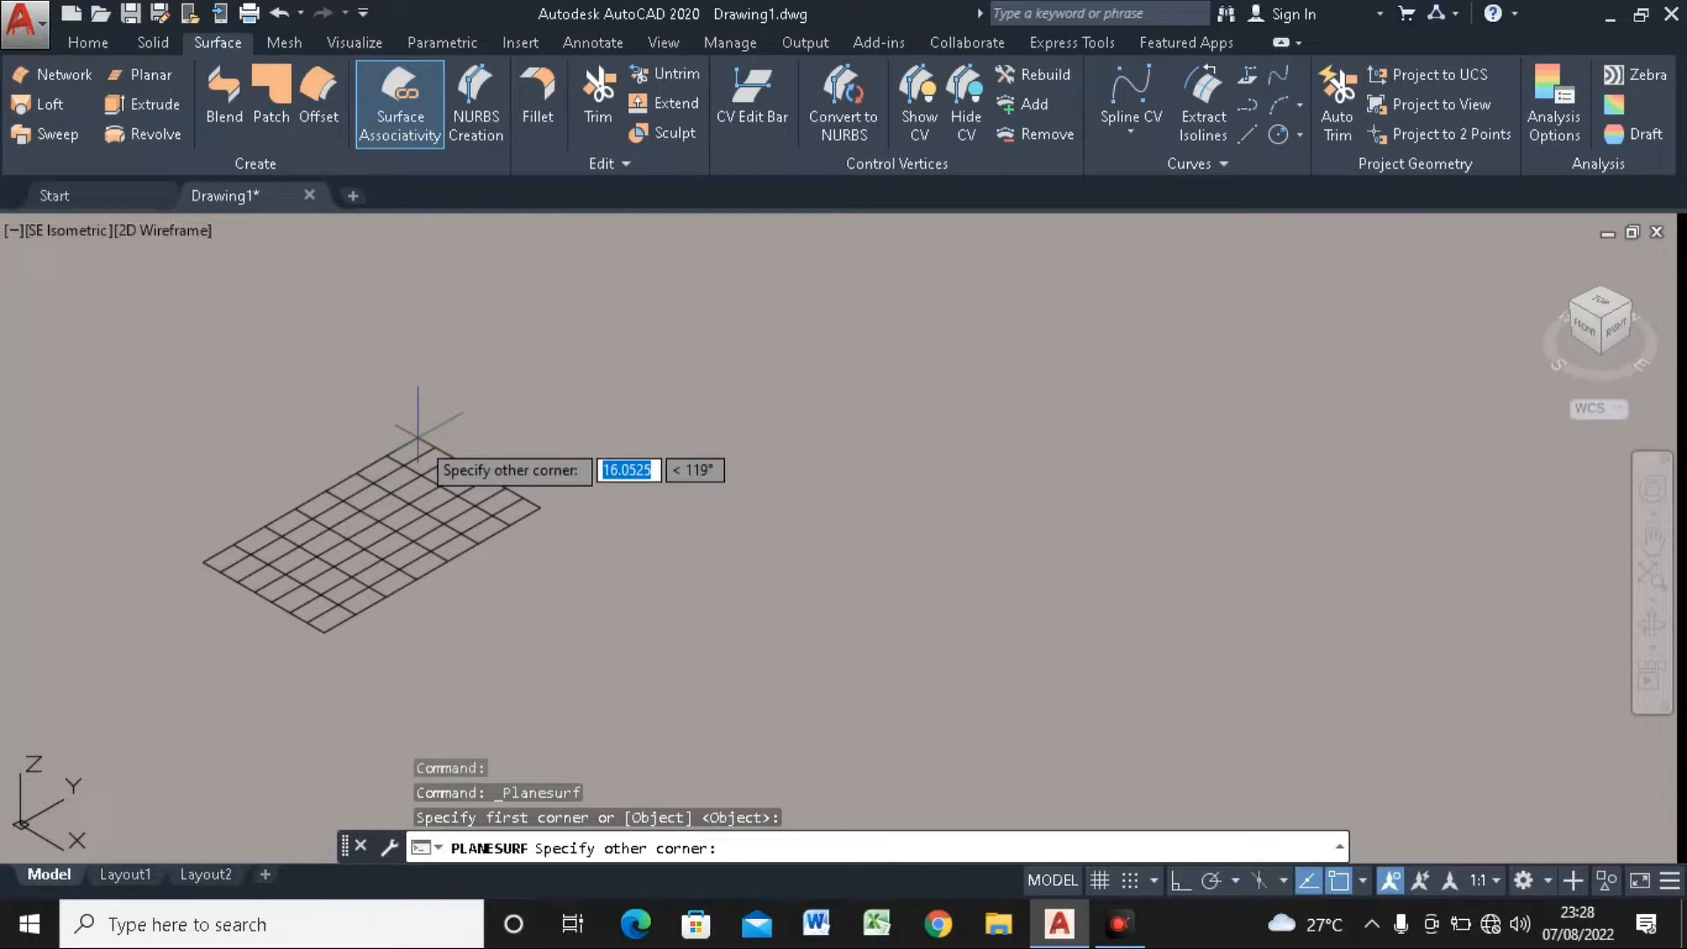
type("@")
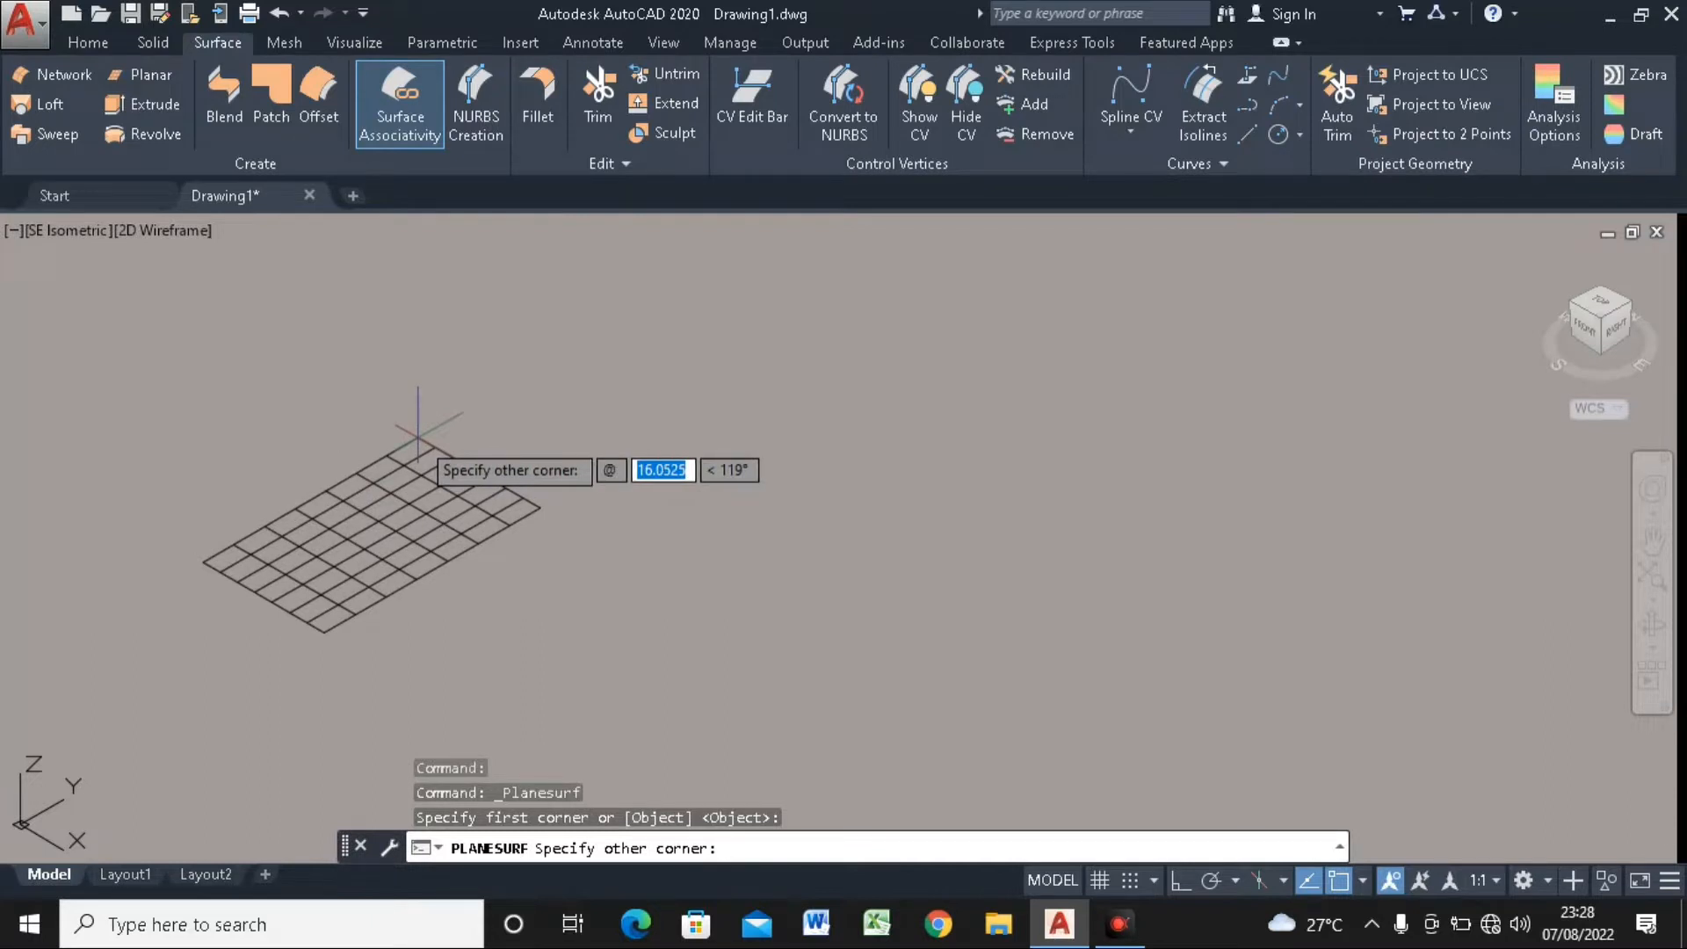
type("30,")
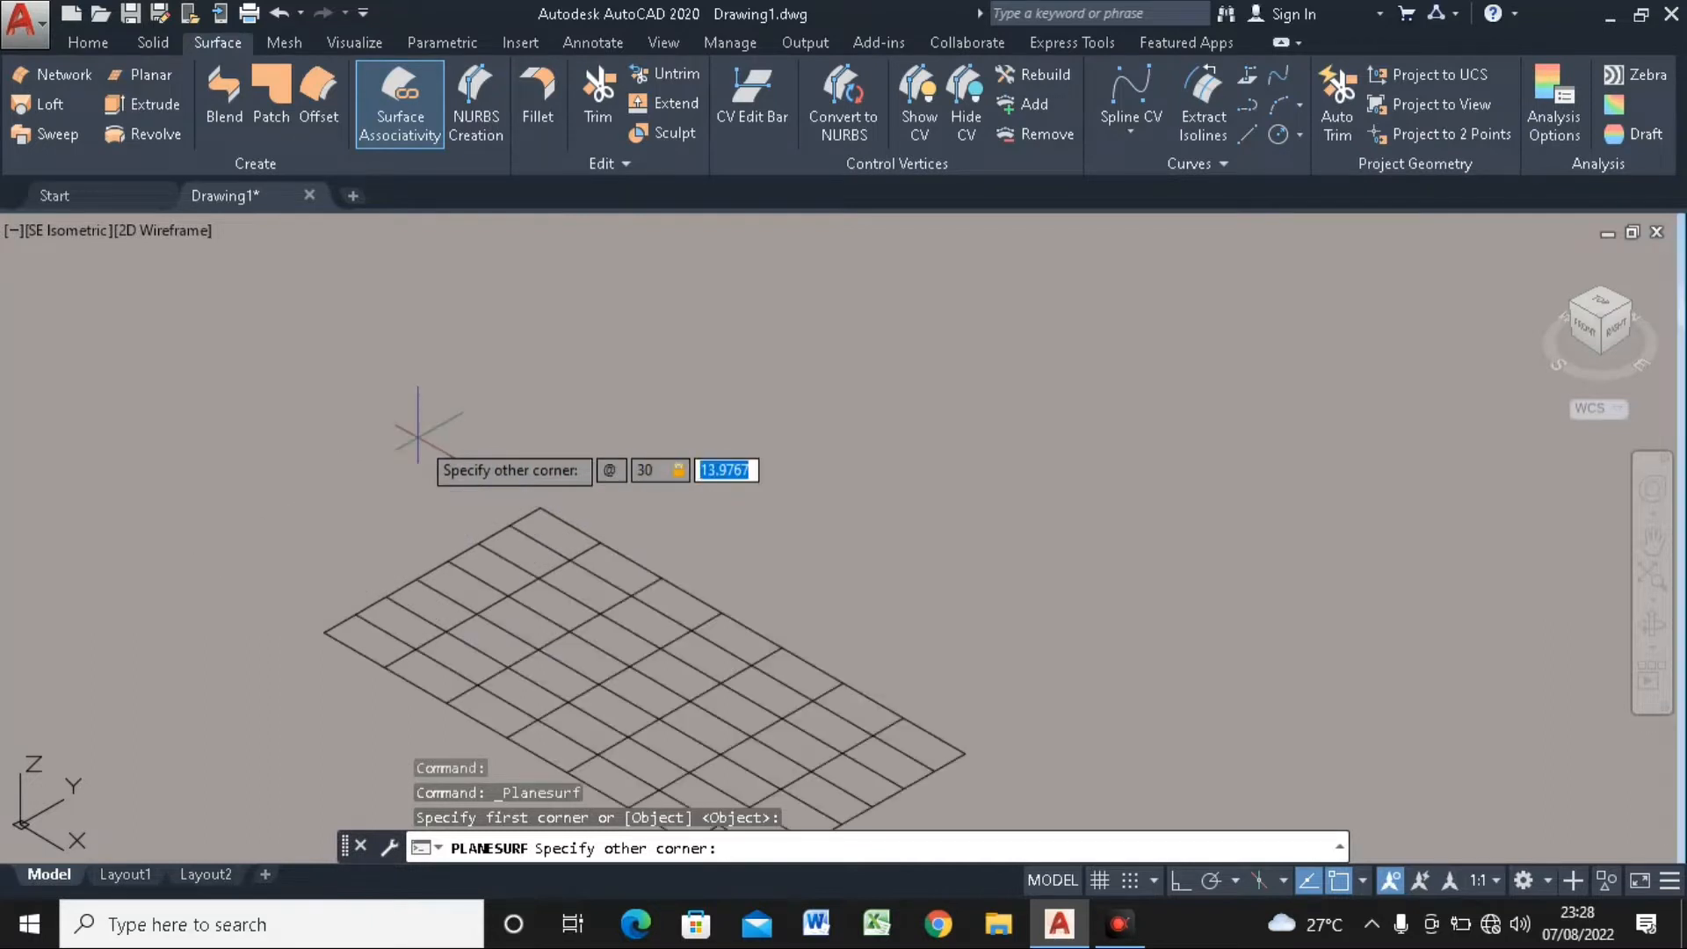
type("15")
key("Return")
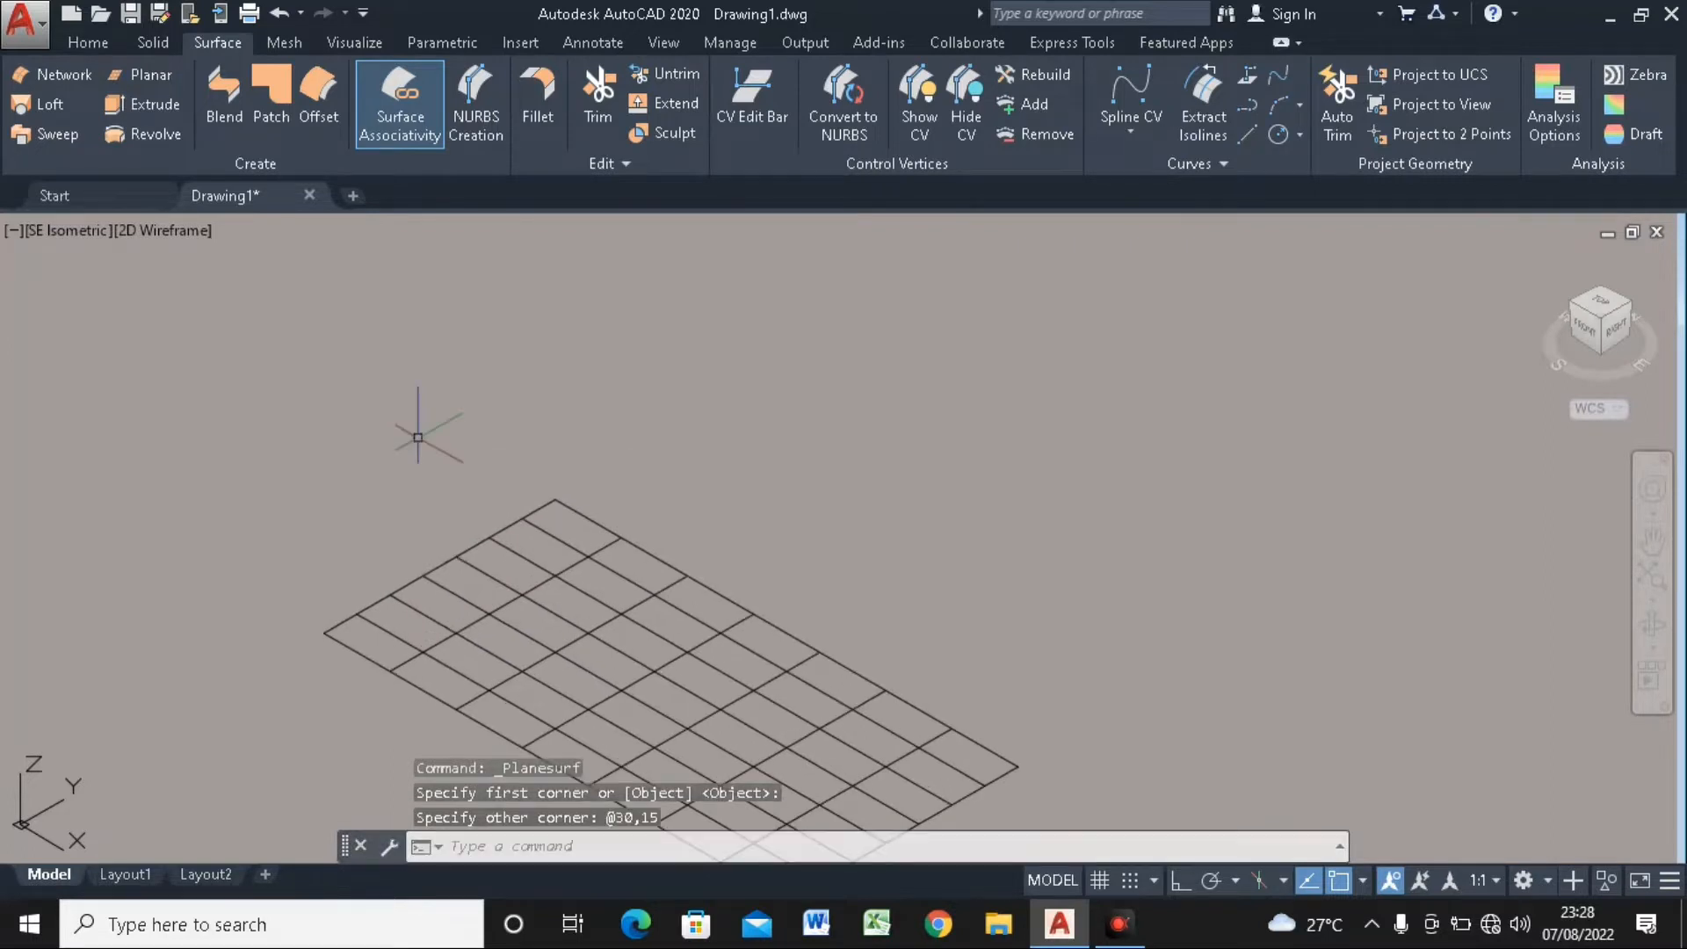
Switch the viewport to the Conceptual visual style and dismiss the 3D display performance notice
scroll(418, 437, "down", 6)
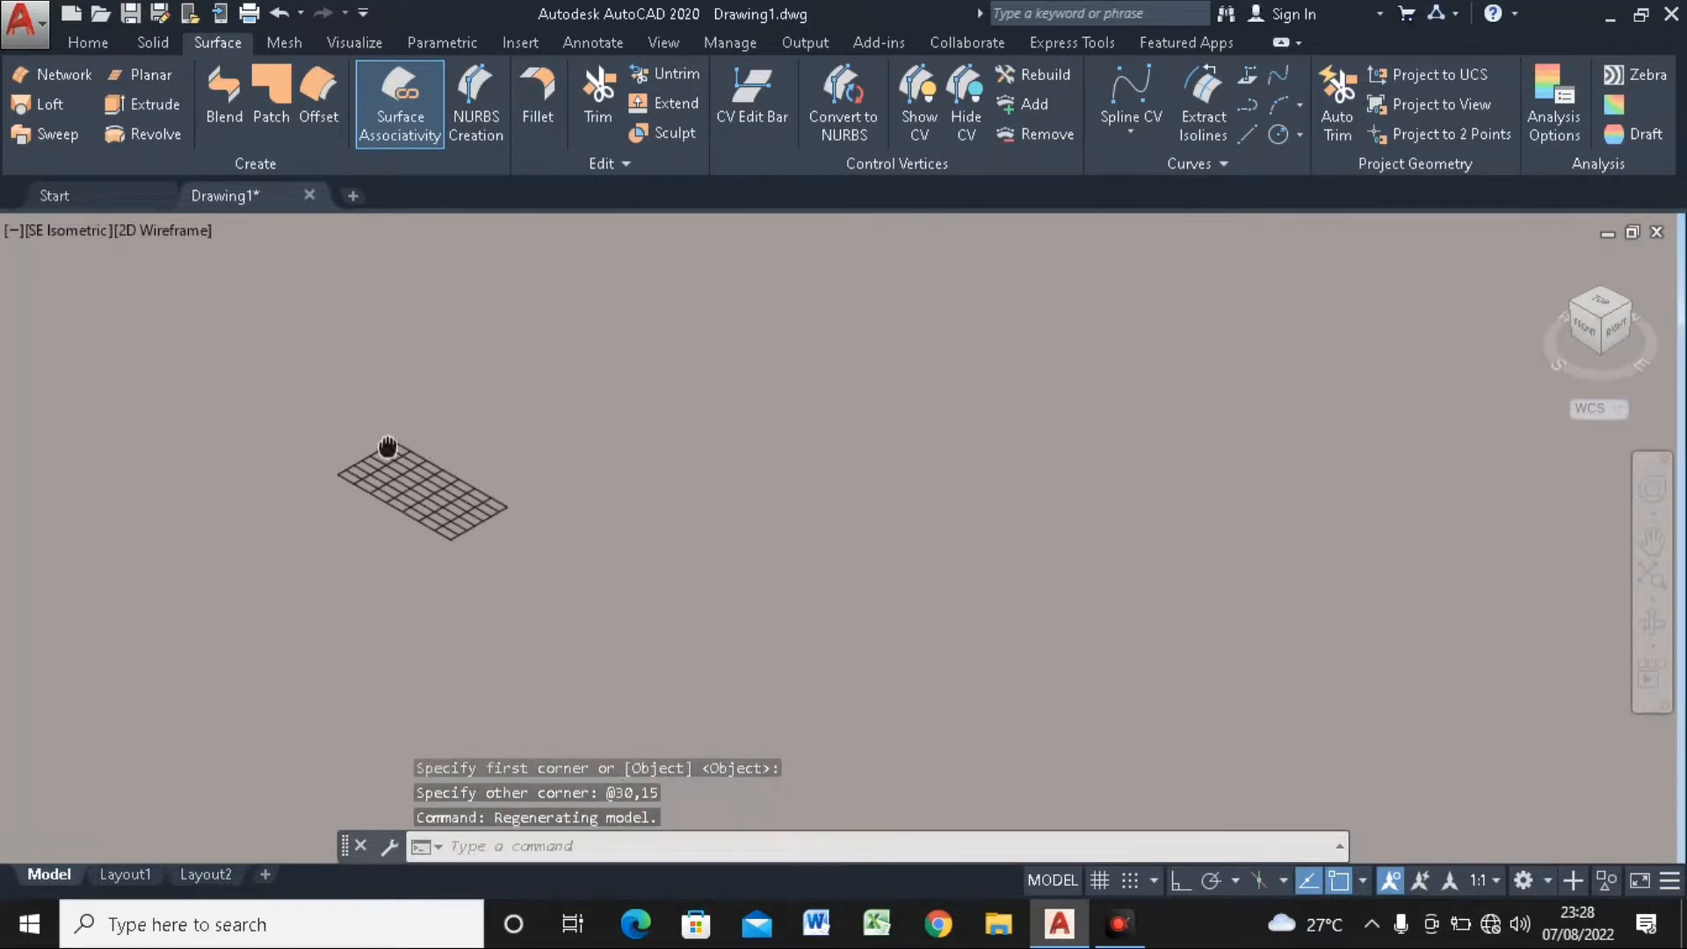
scroll(366, 446, "up", 4)
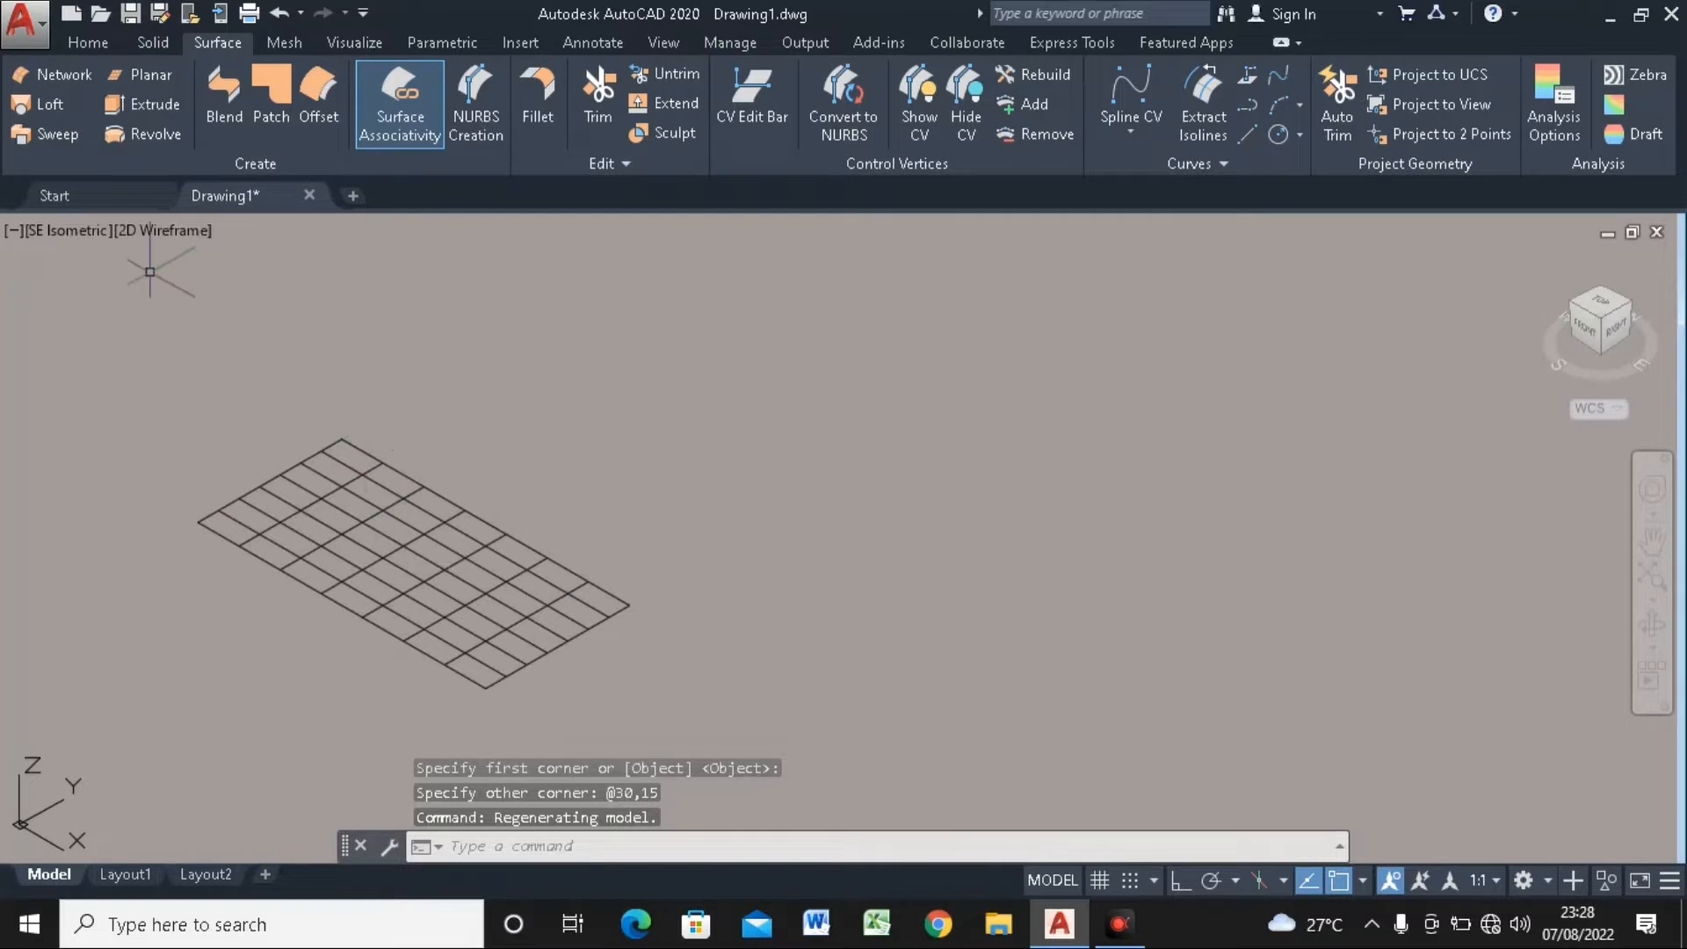
left_click(155, 228)
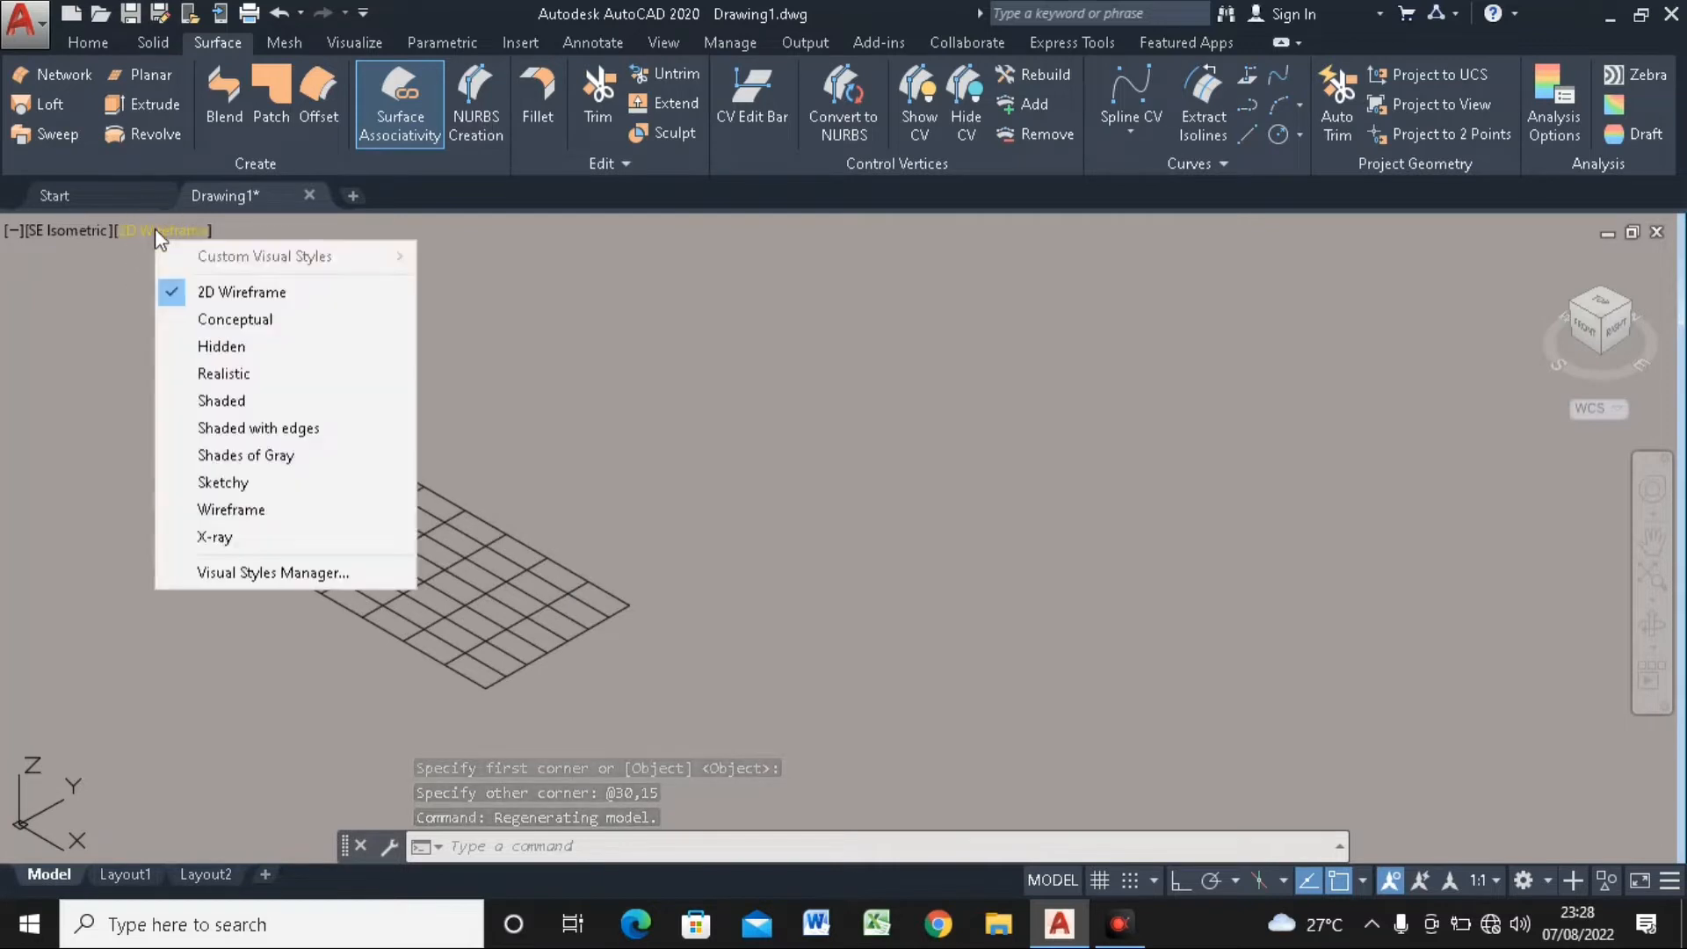
left_click(208, 321)
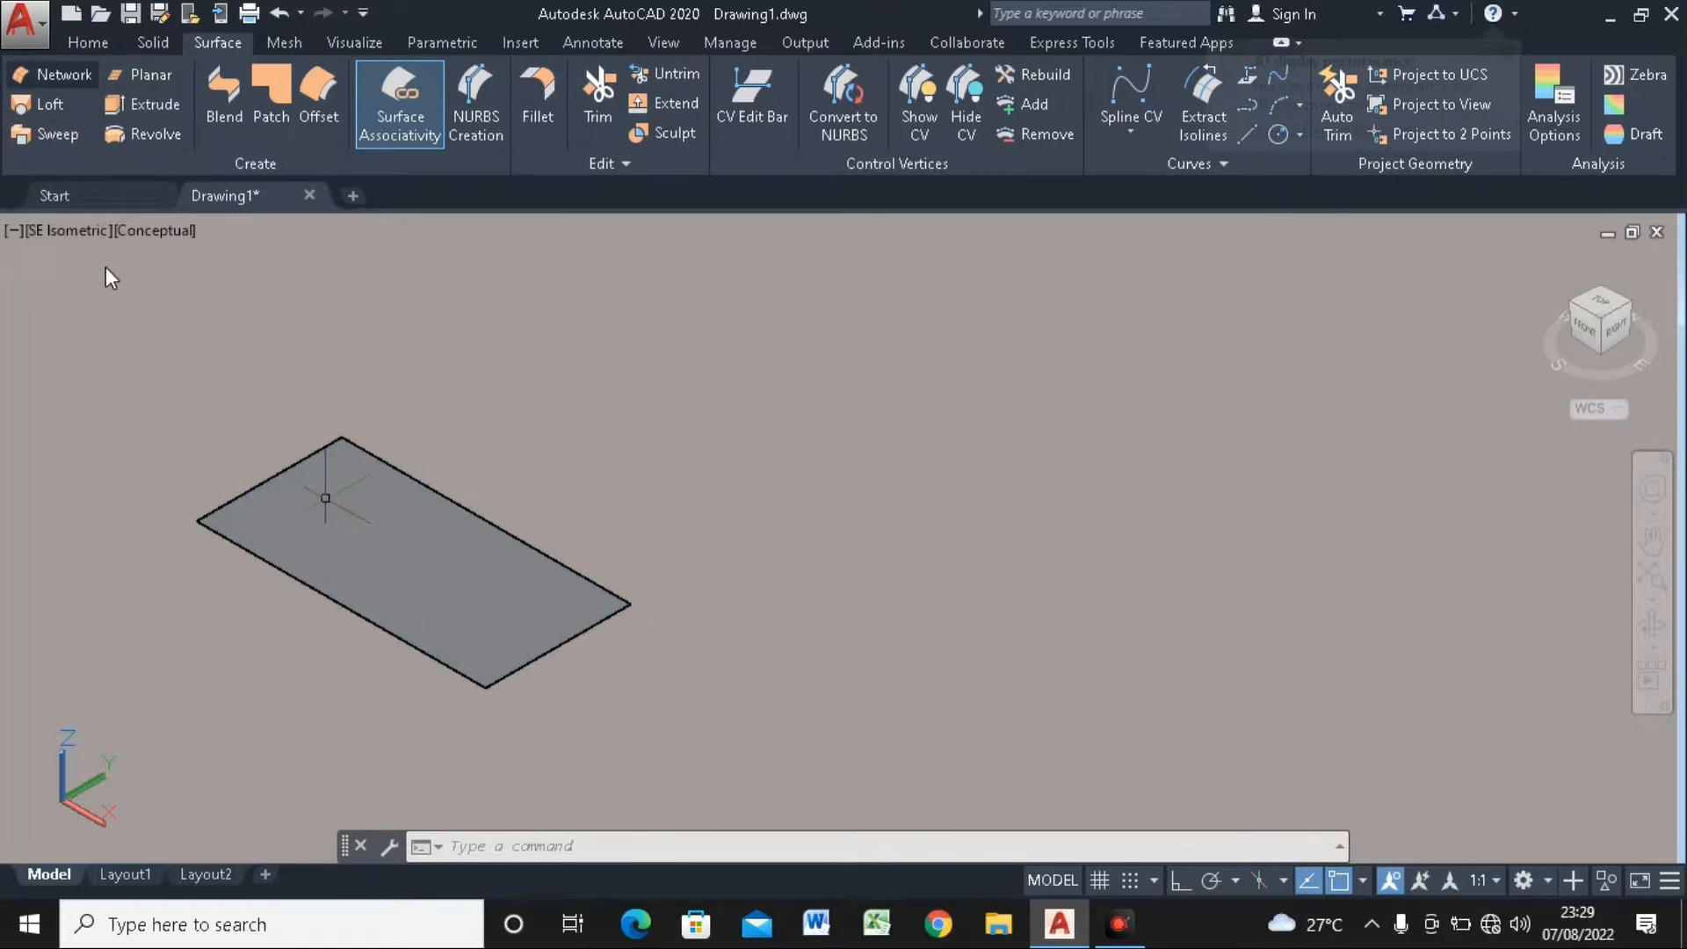
middle_click_drag(203, 319, 125, 333)
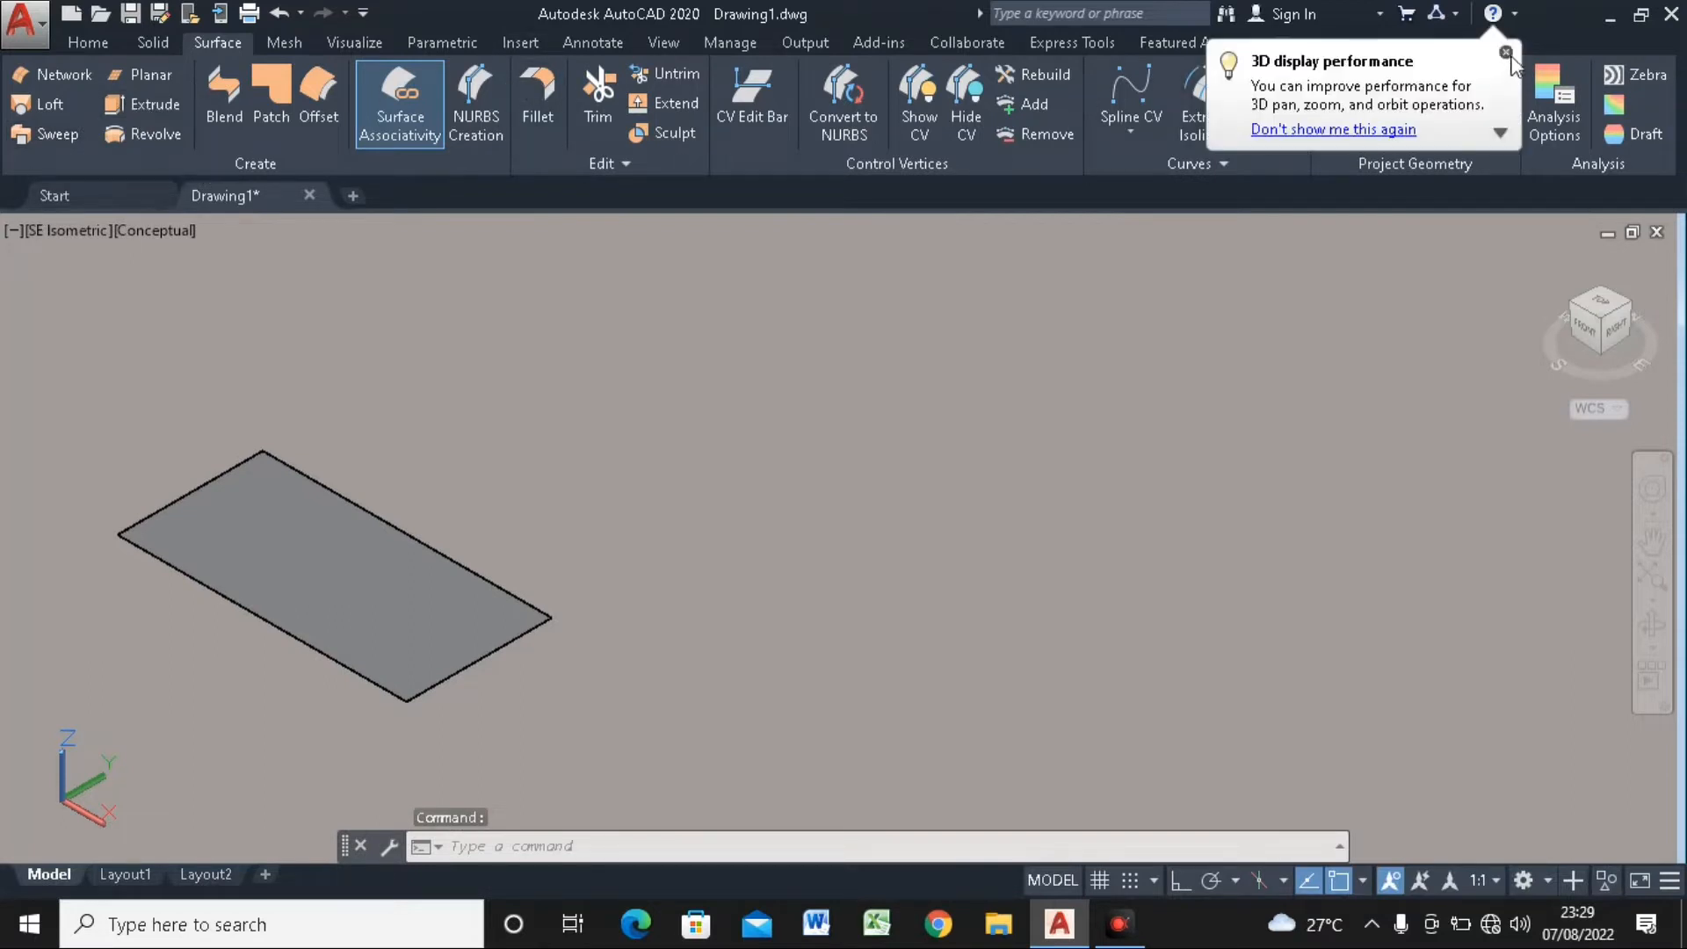
left_click(1504, 54)
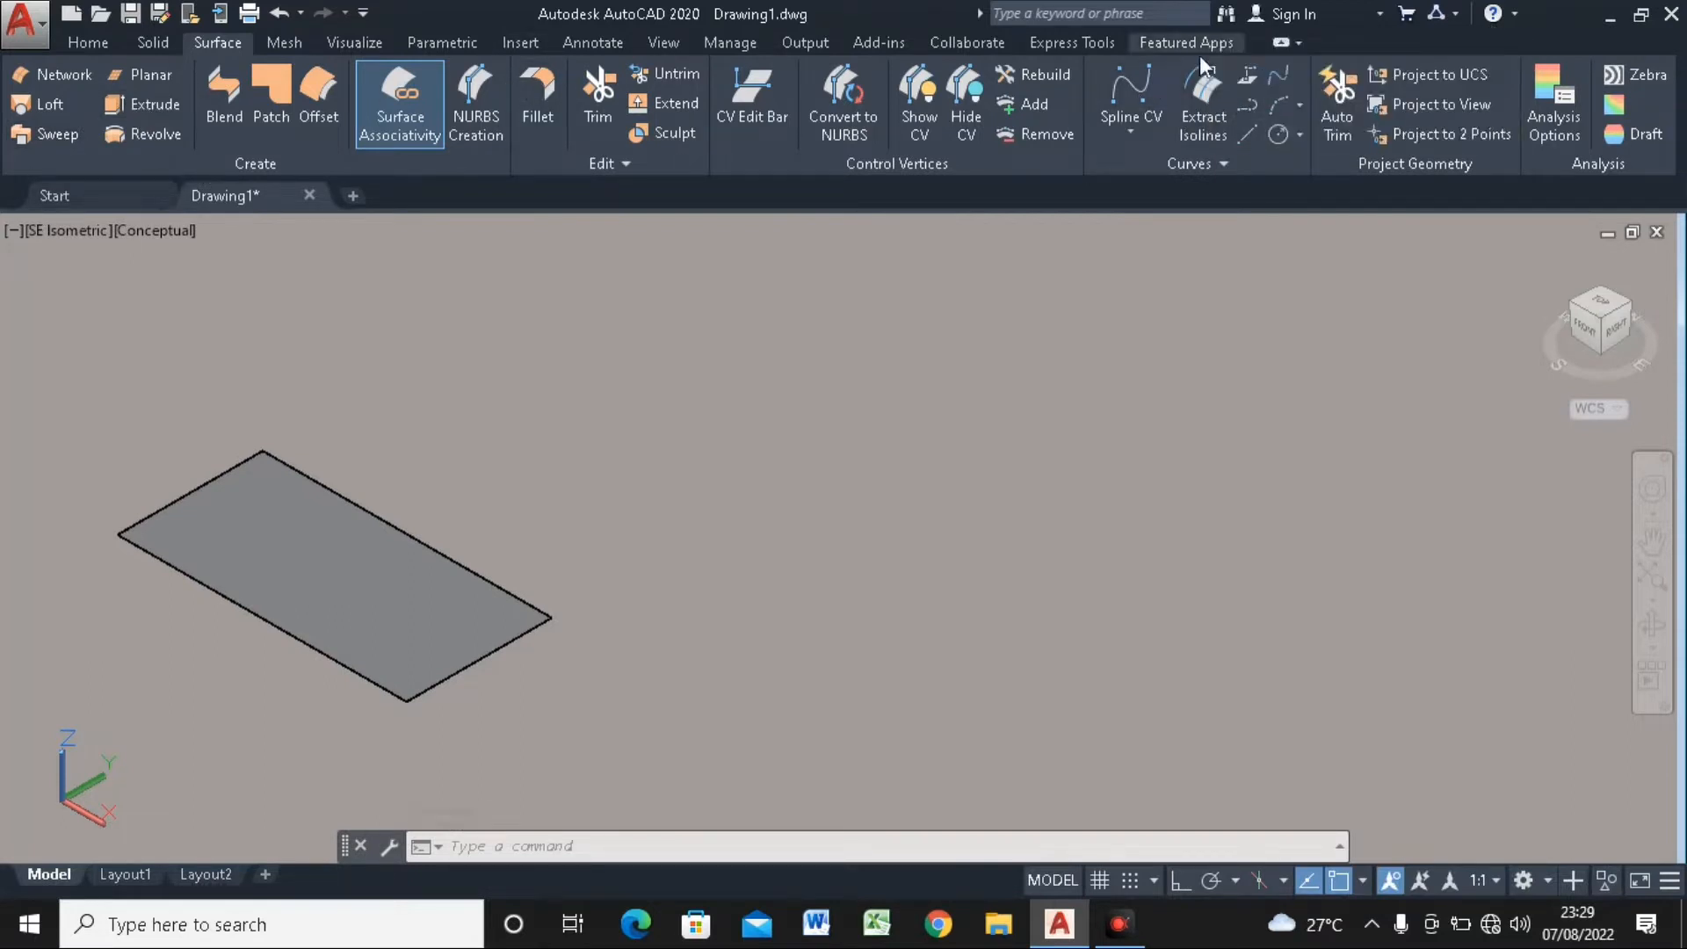
left_click(88, 42)
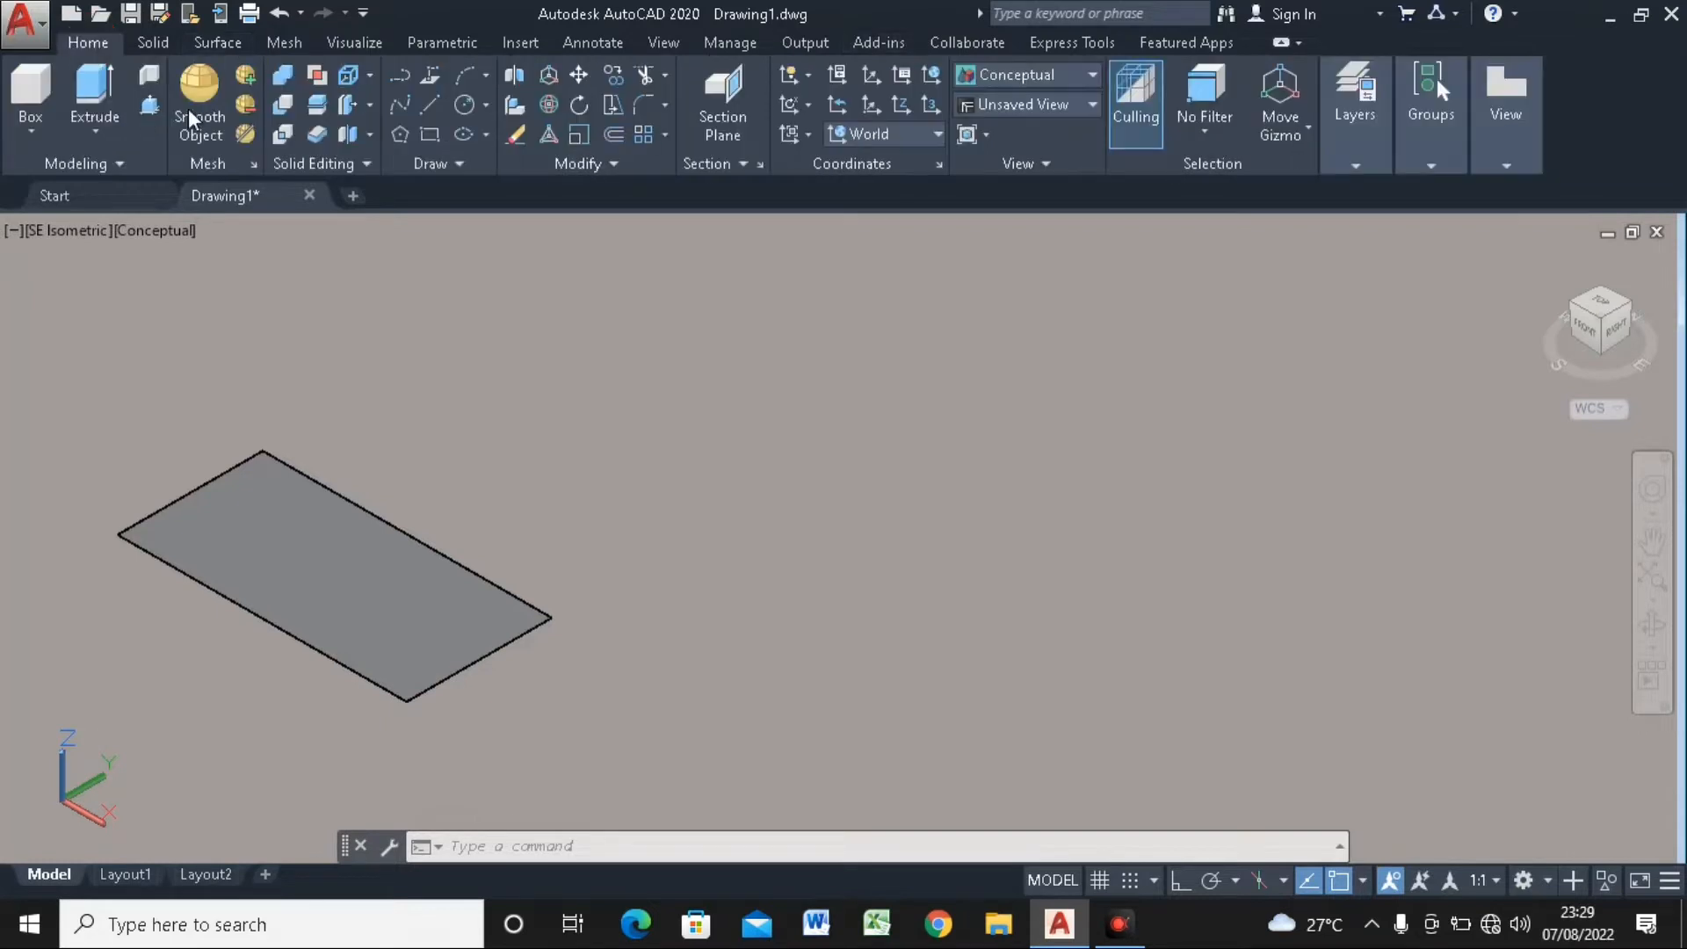
left_click(224, 44)
left_click(92, 42)
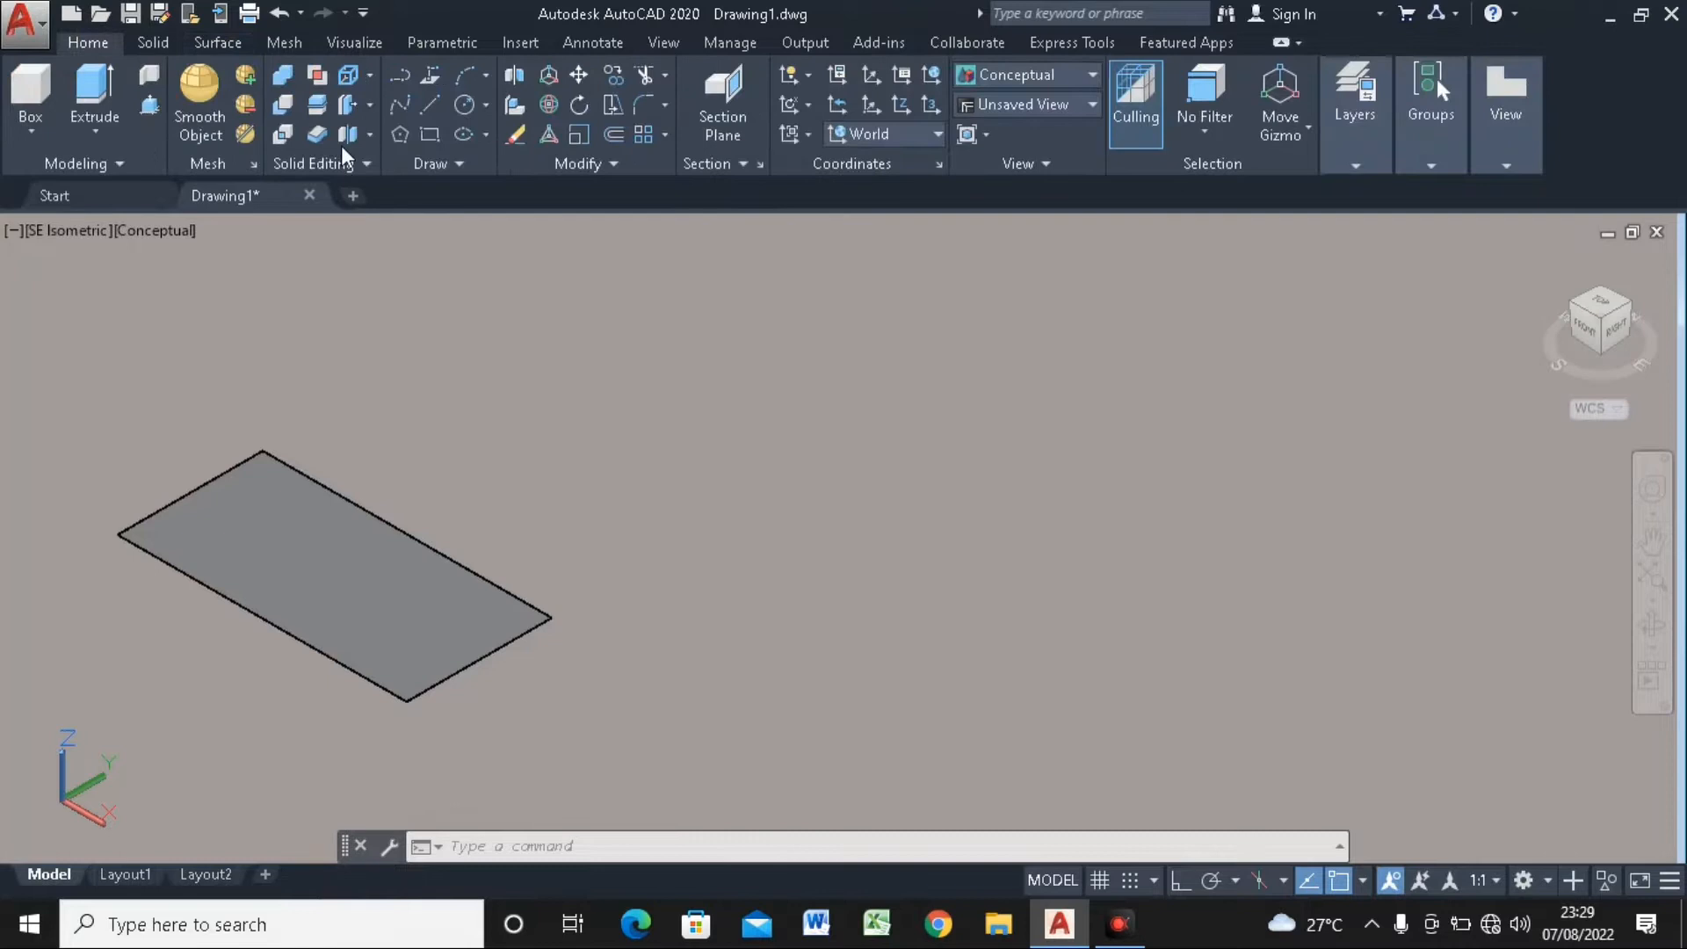
left_click(216, 41)
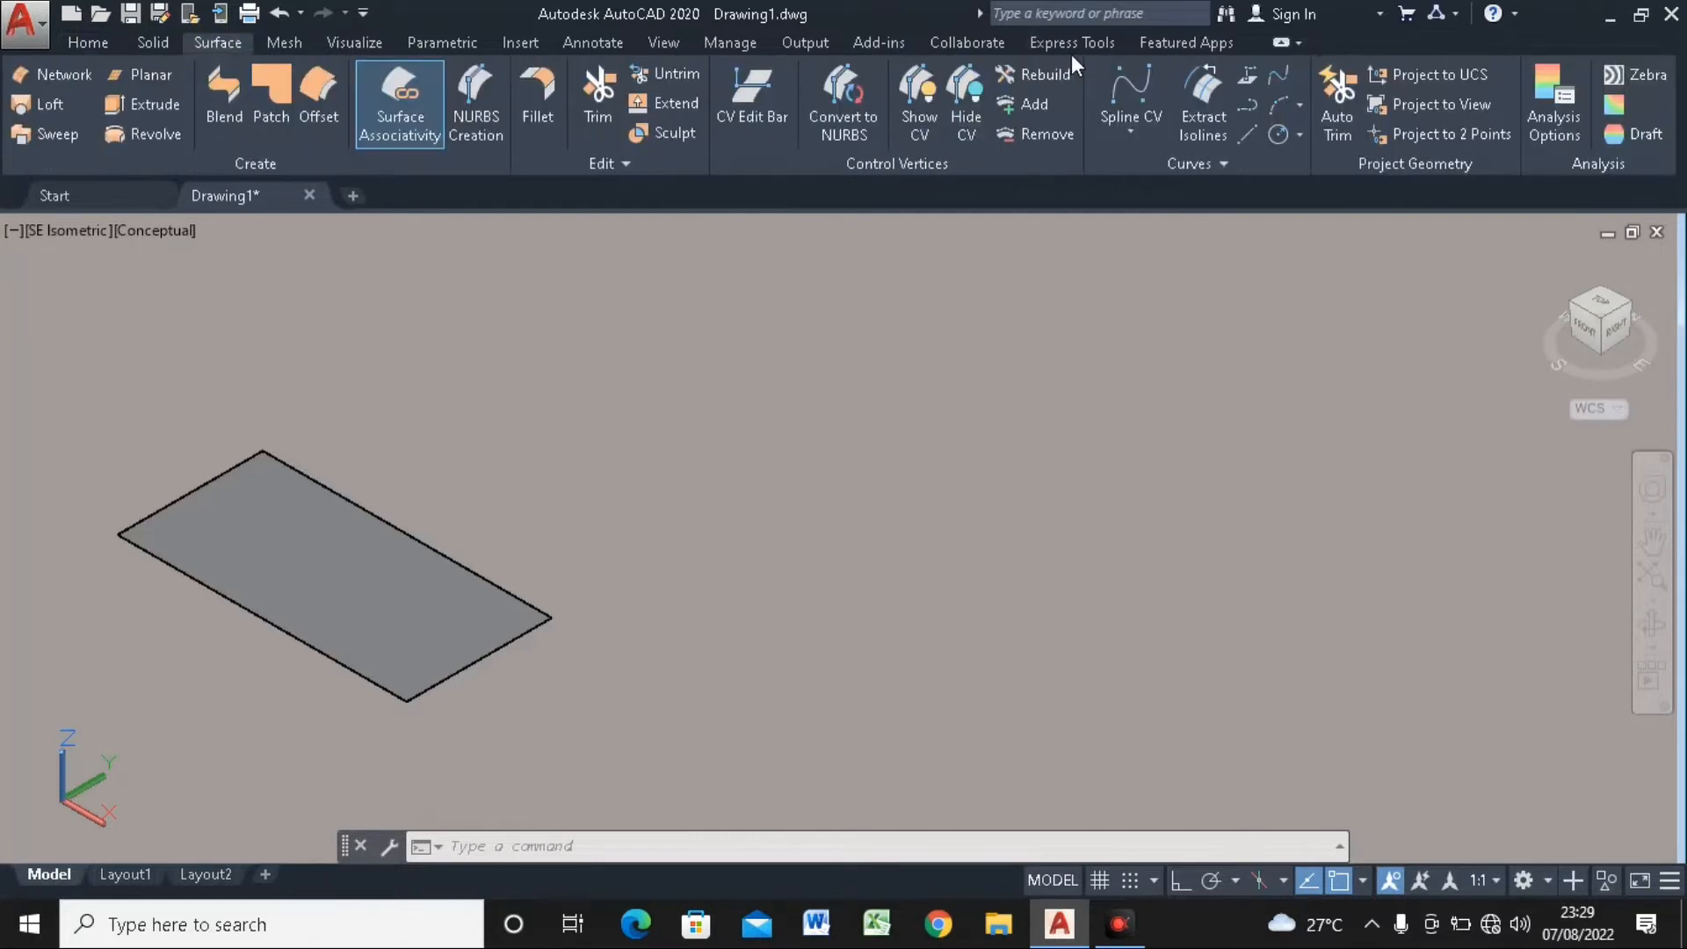
Draw a three-point arc in the empty space beside the planar surface
left_click(1278, 102)
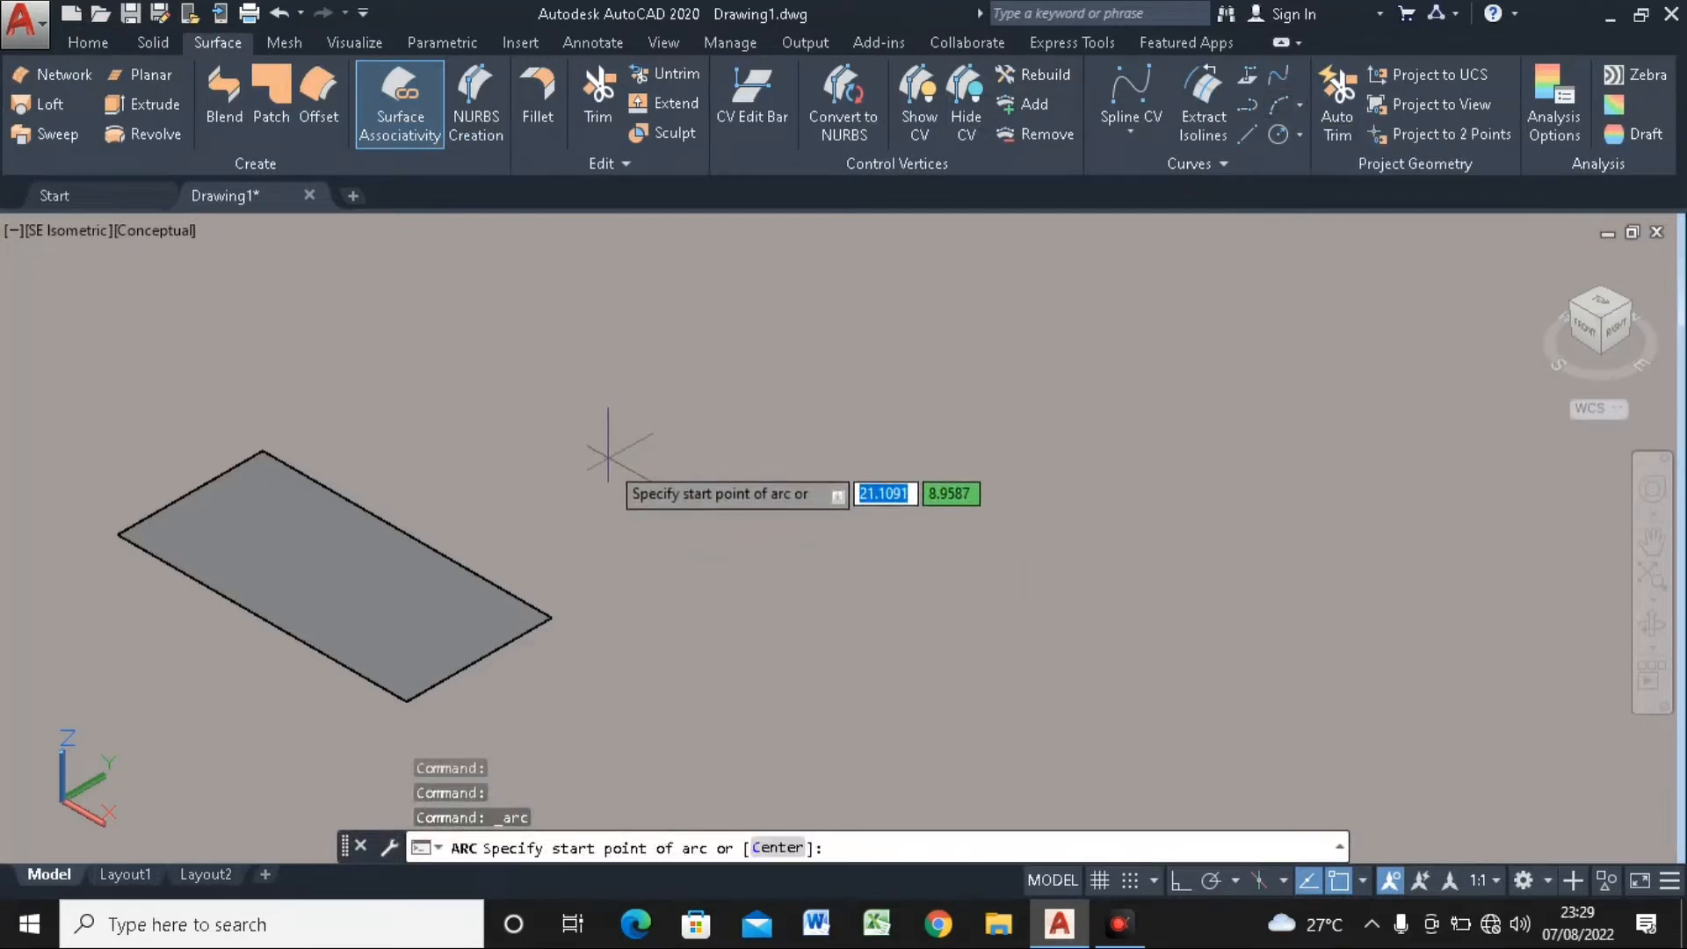
left_click(601, 411)
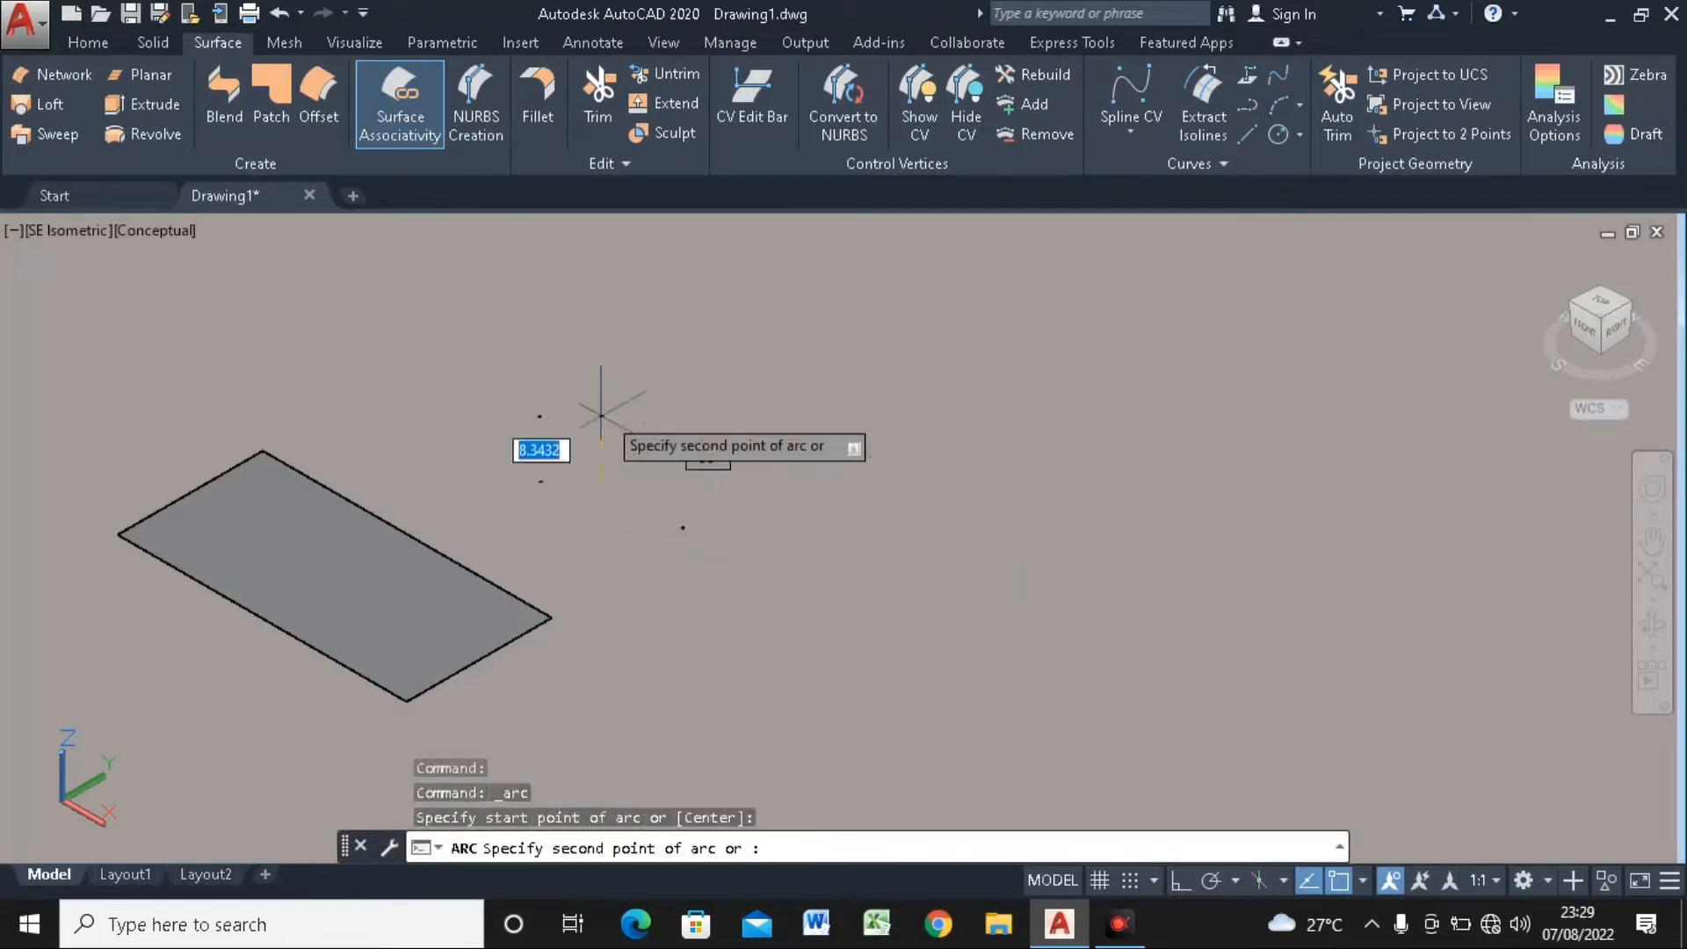
left_click(623, 408)
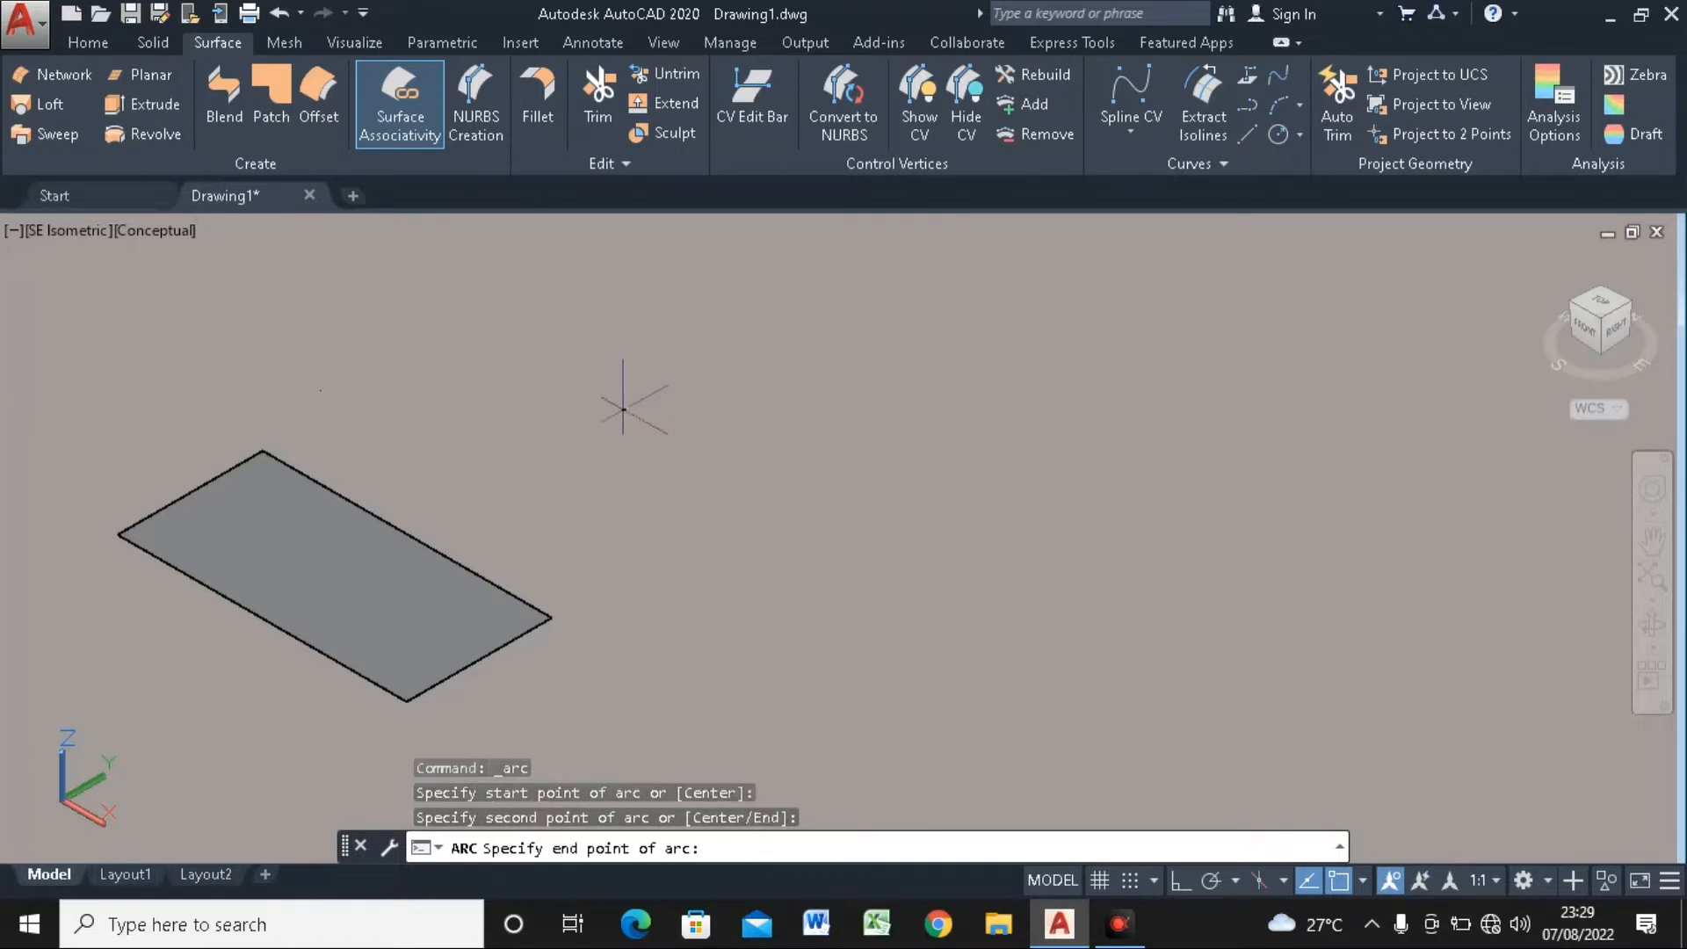
left_click(725, 387)
Extrude the arc as a surface to a height of 8 units
middle_click_drag(725, 395, 698, 465)
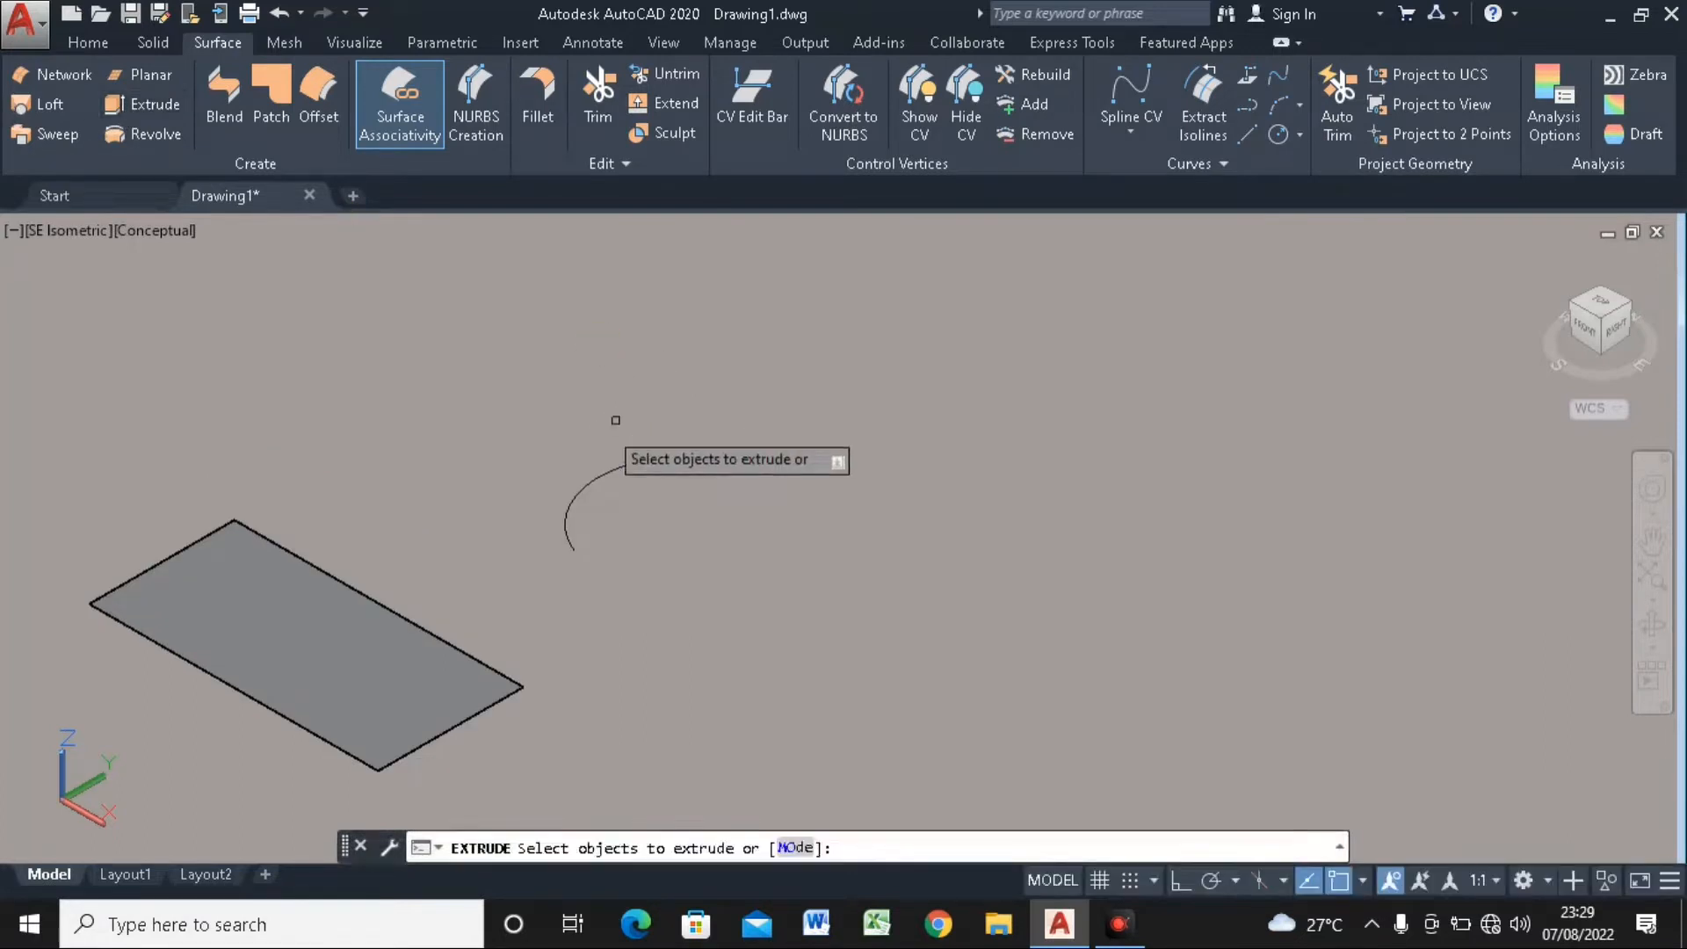
left_click(623, 469)
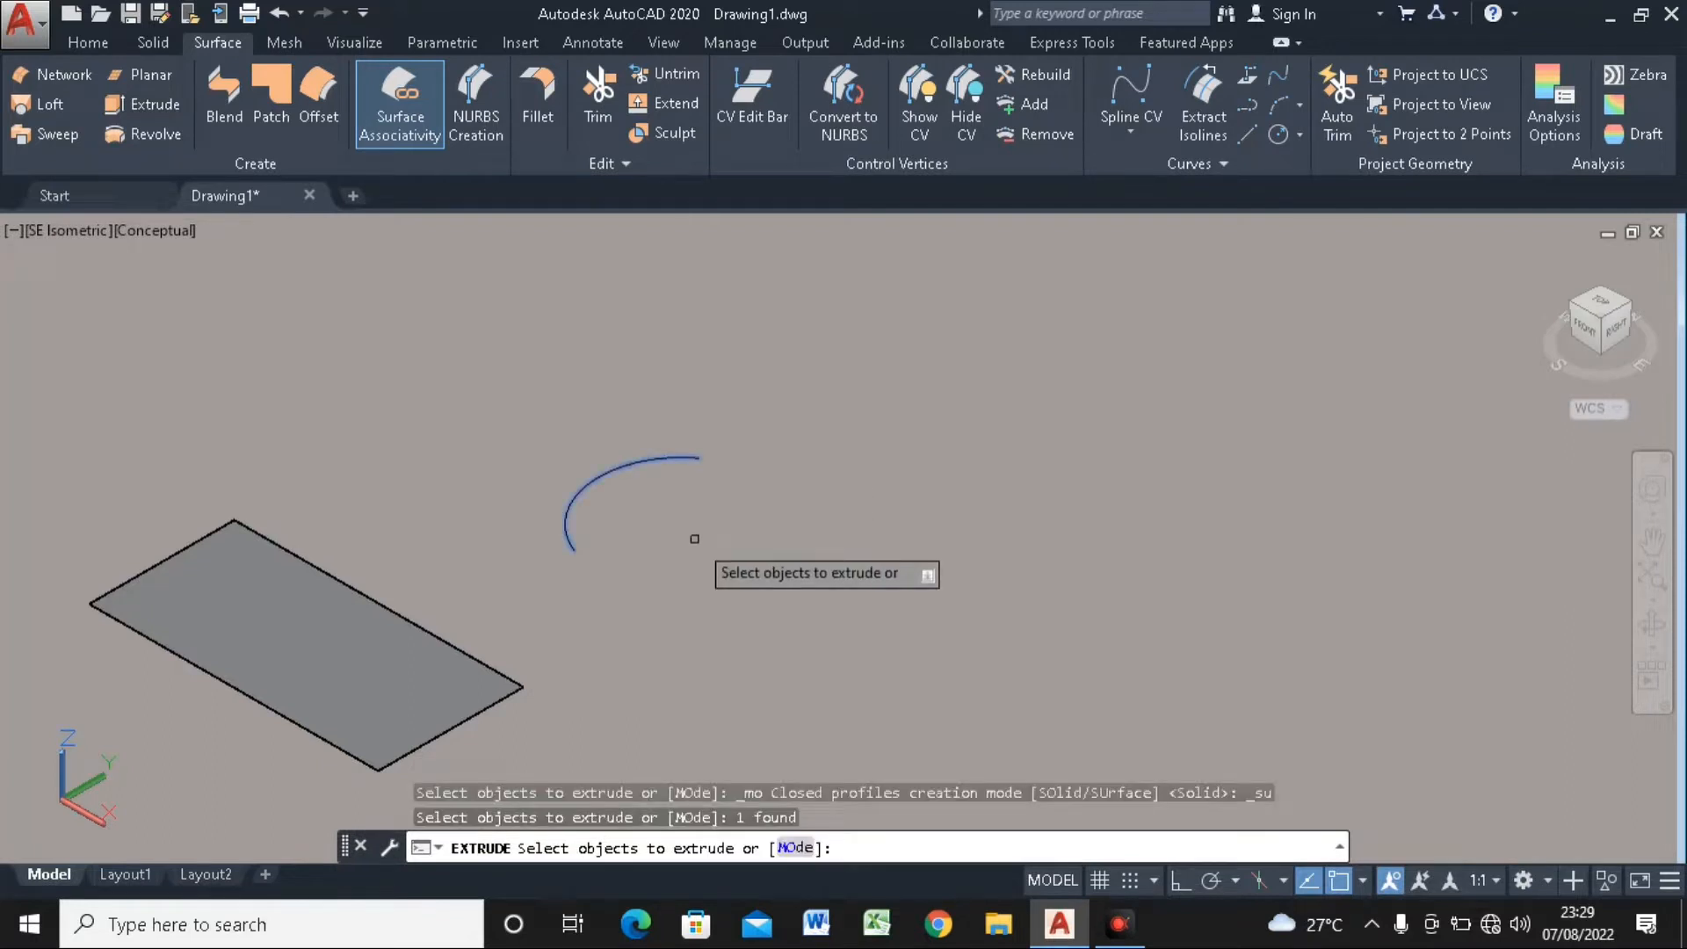
key("Return")
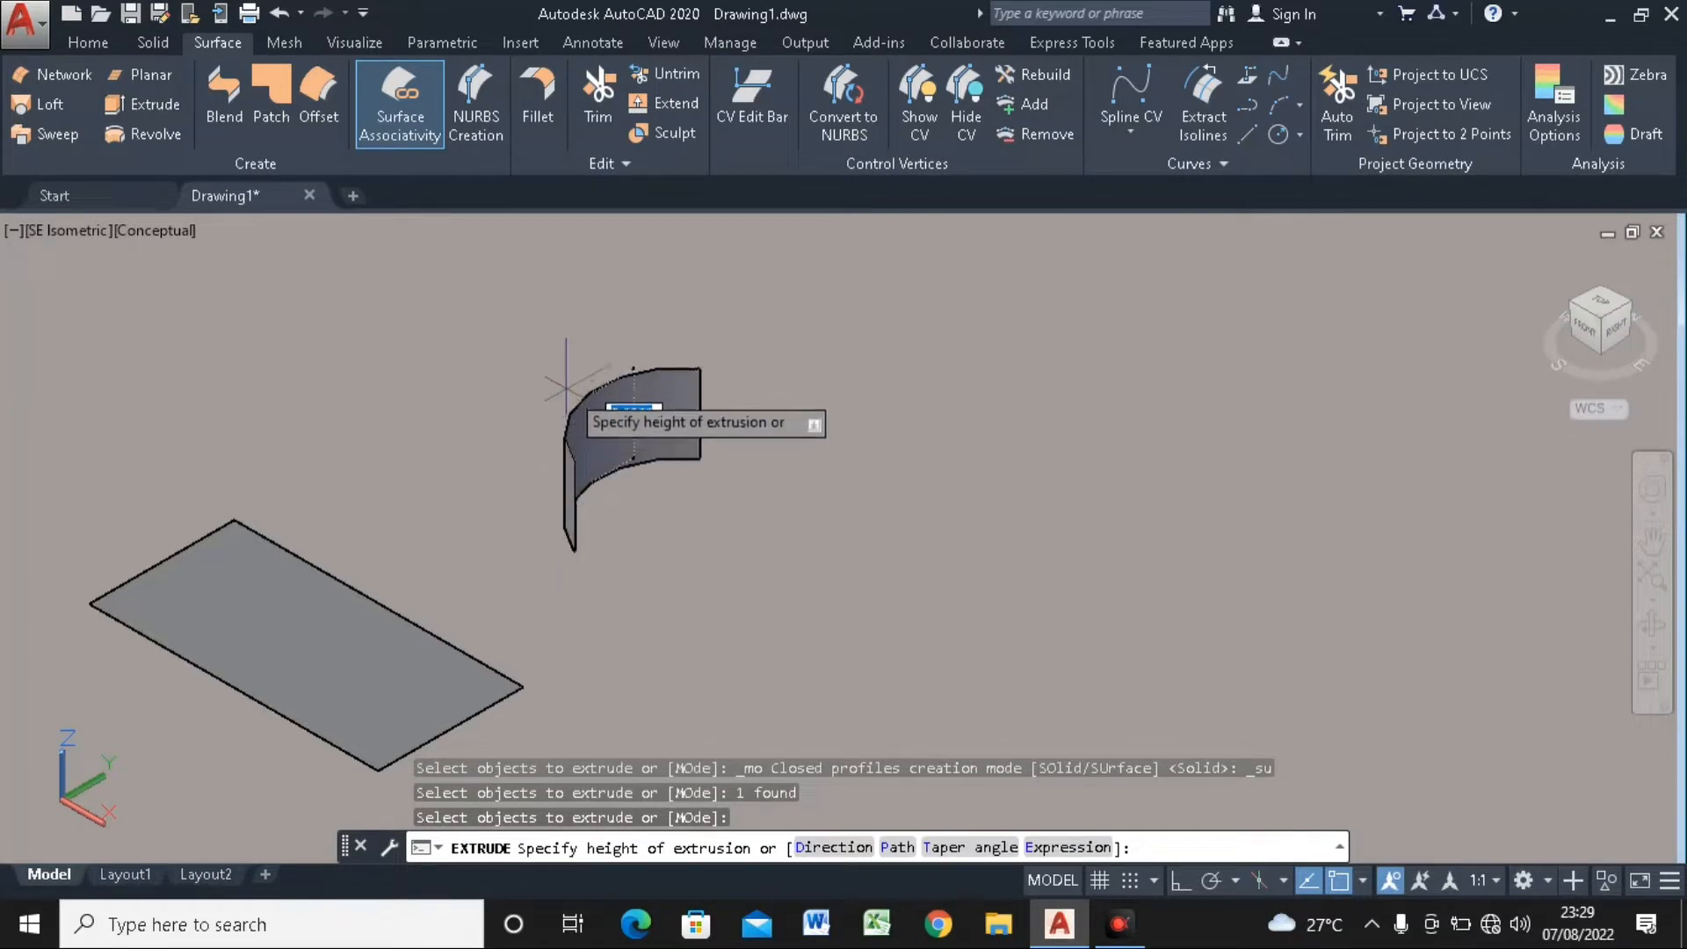
type("8")
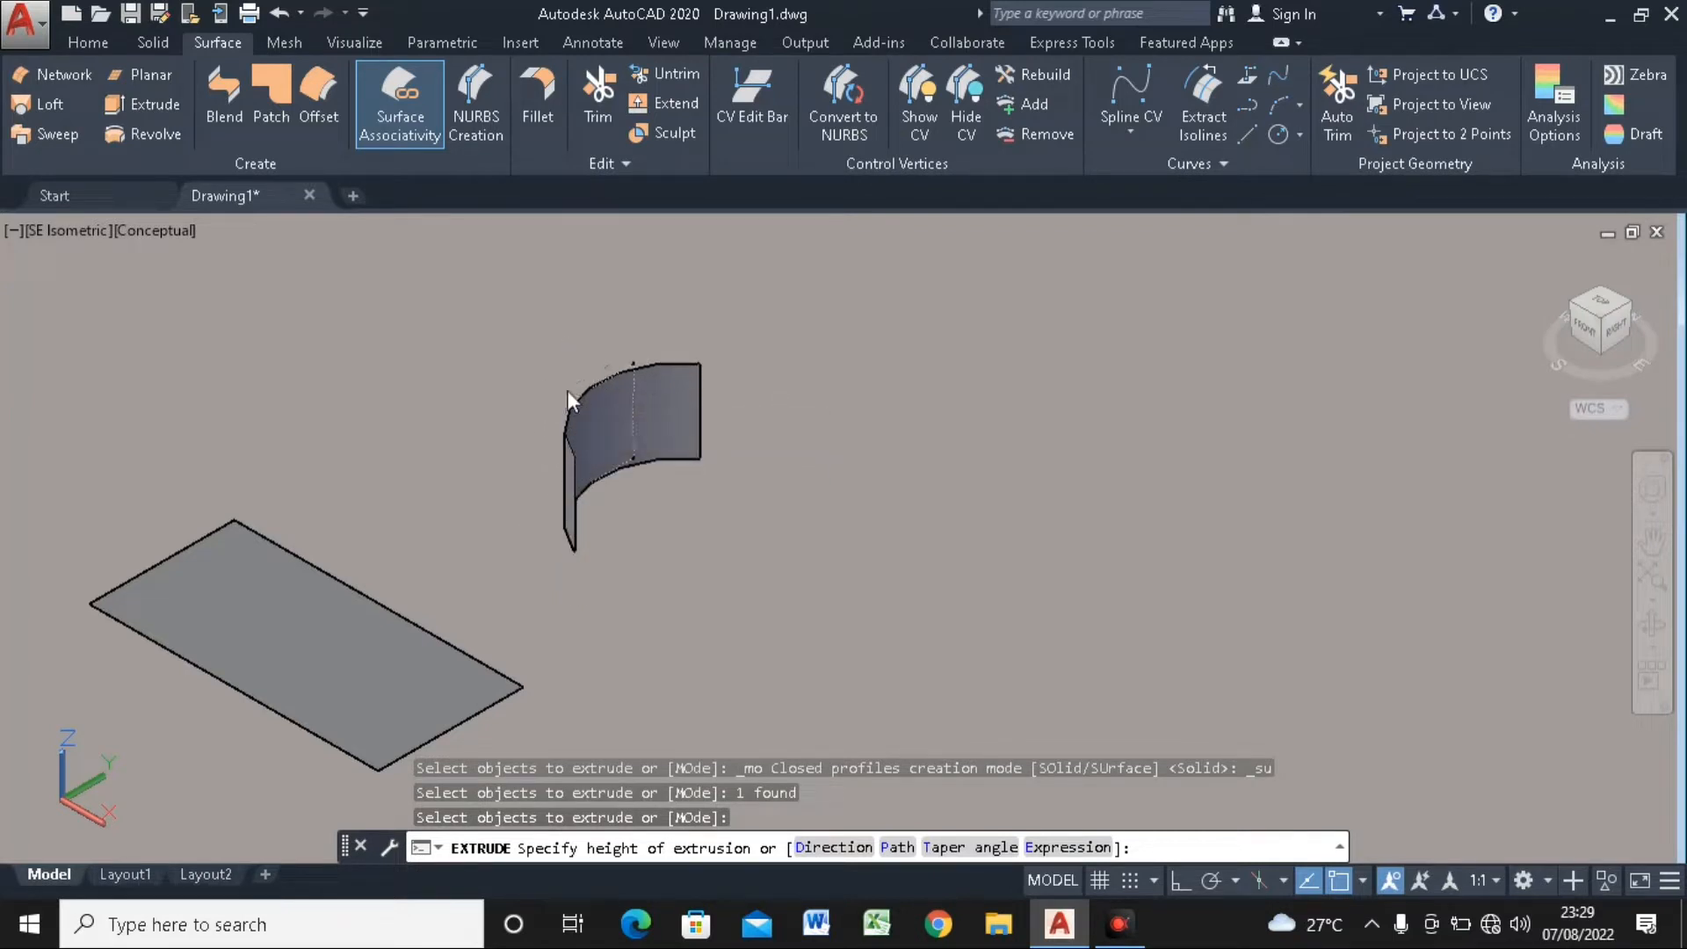
key("Return")
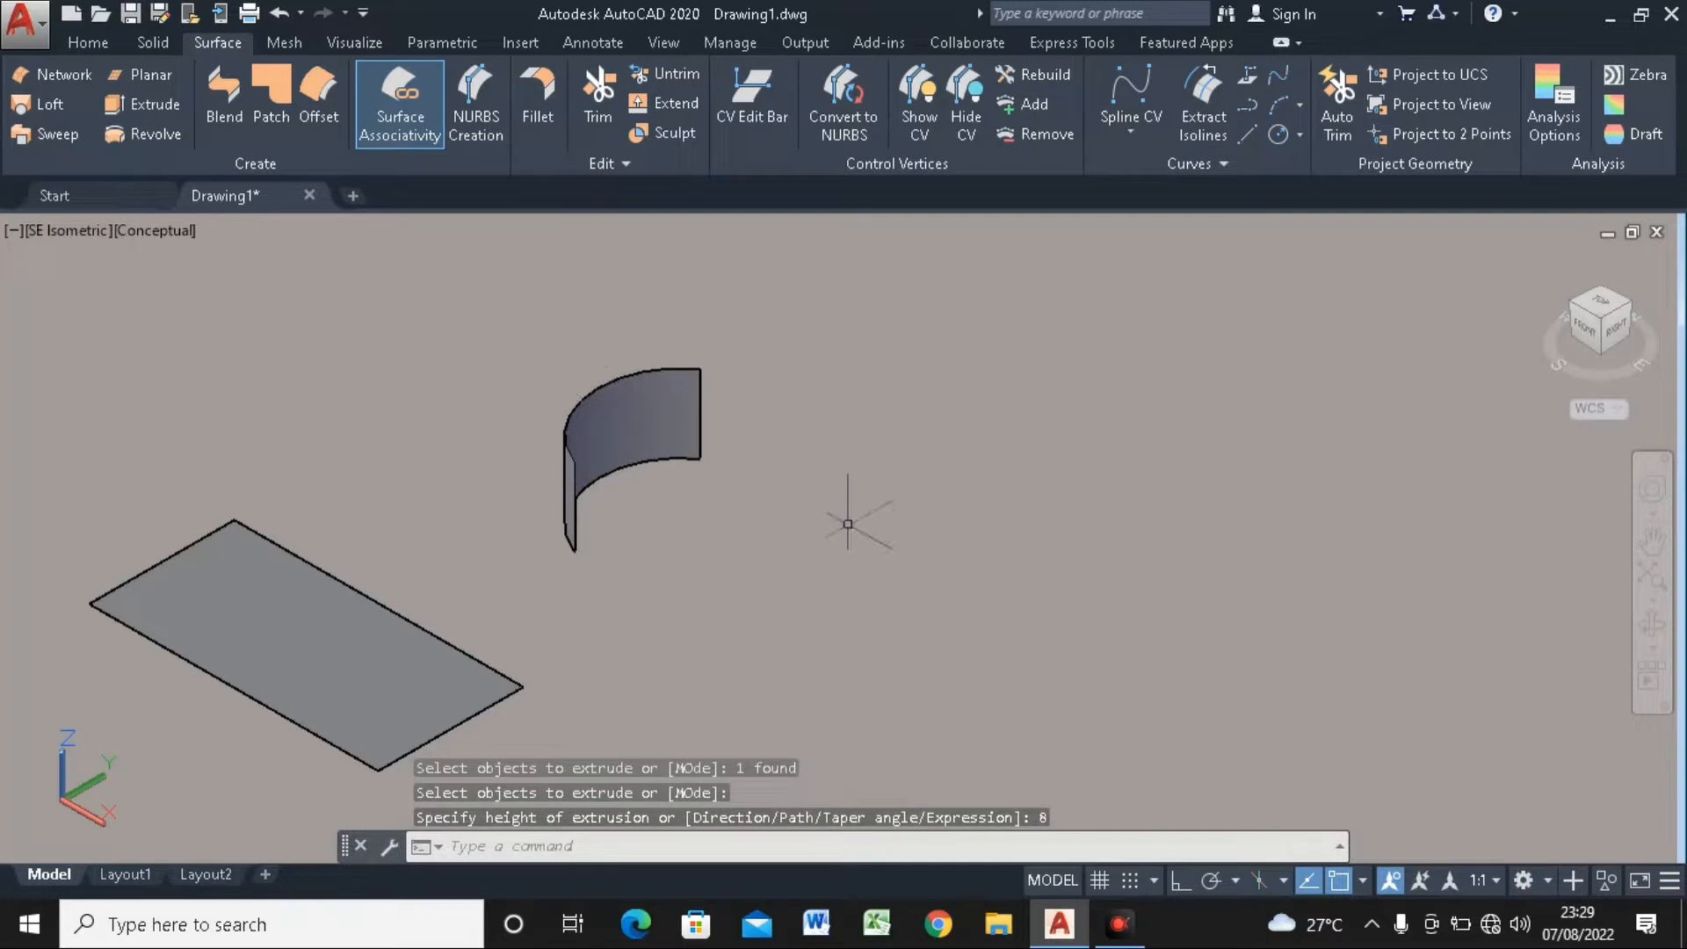
Turn Ortho on and draw a 14-unit line along the Y direction beside the extruded curved surface
middle_click_drag(580, 481, 500, 552)
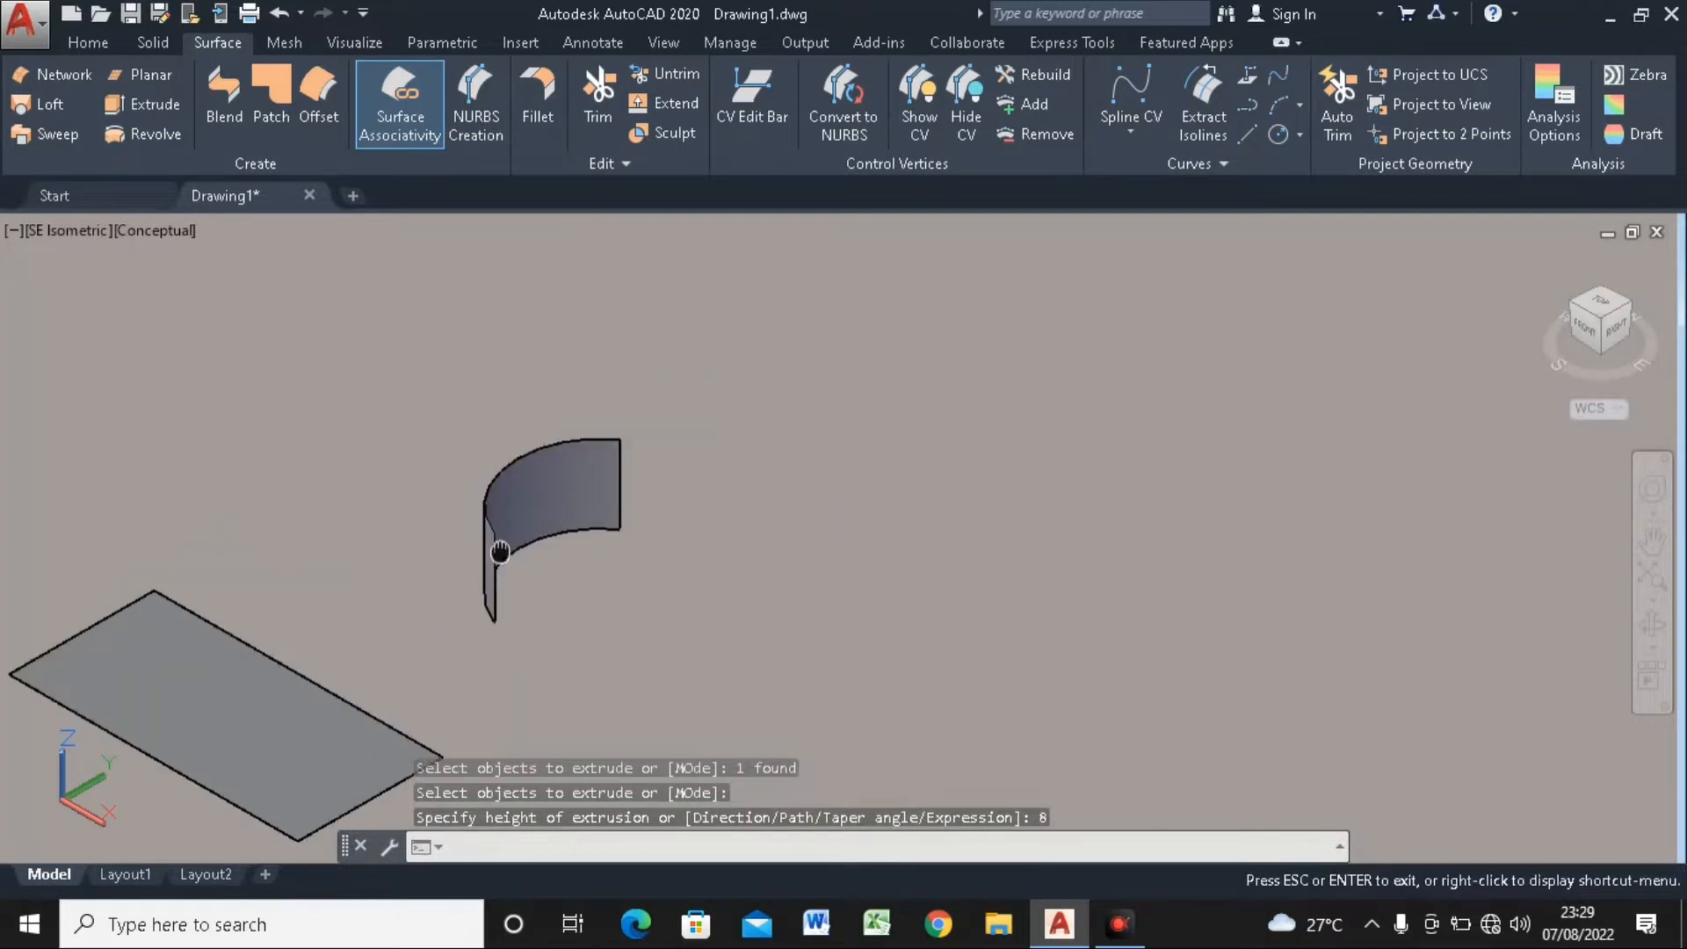
scroll(500, 551, "down", 1)
key("Escape")
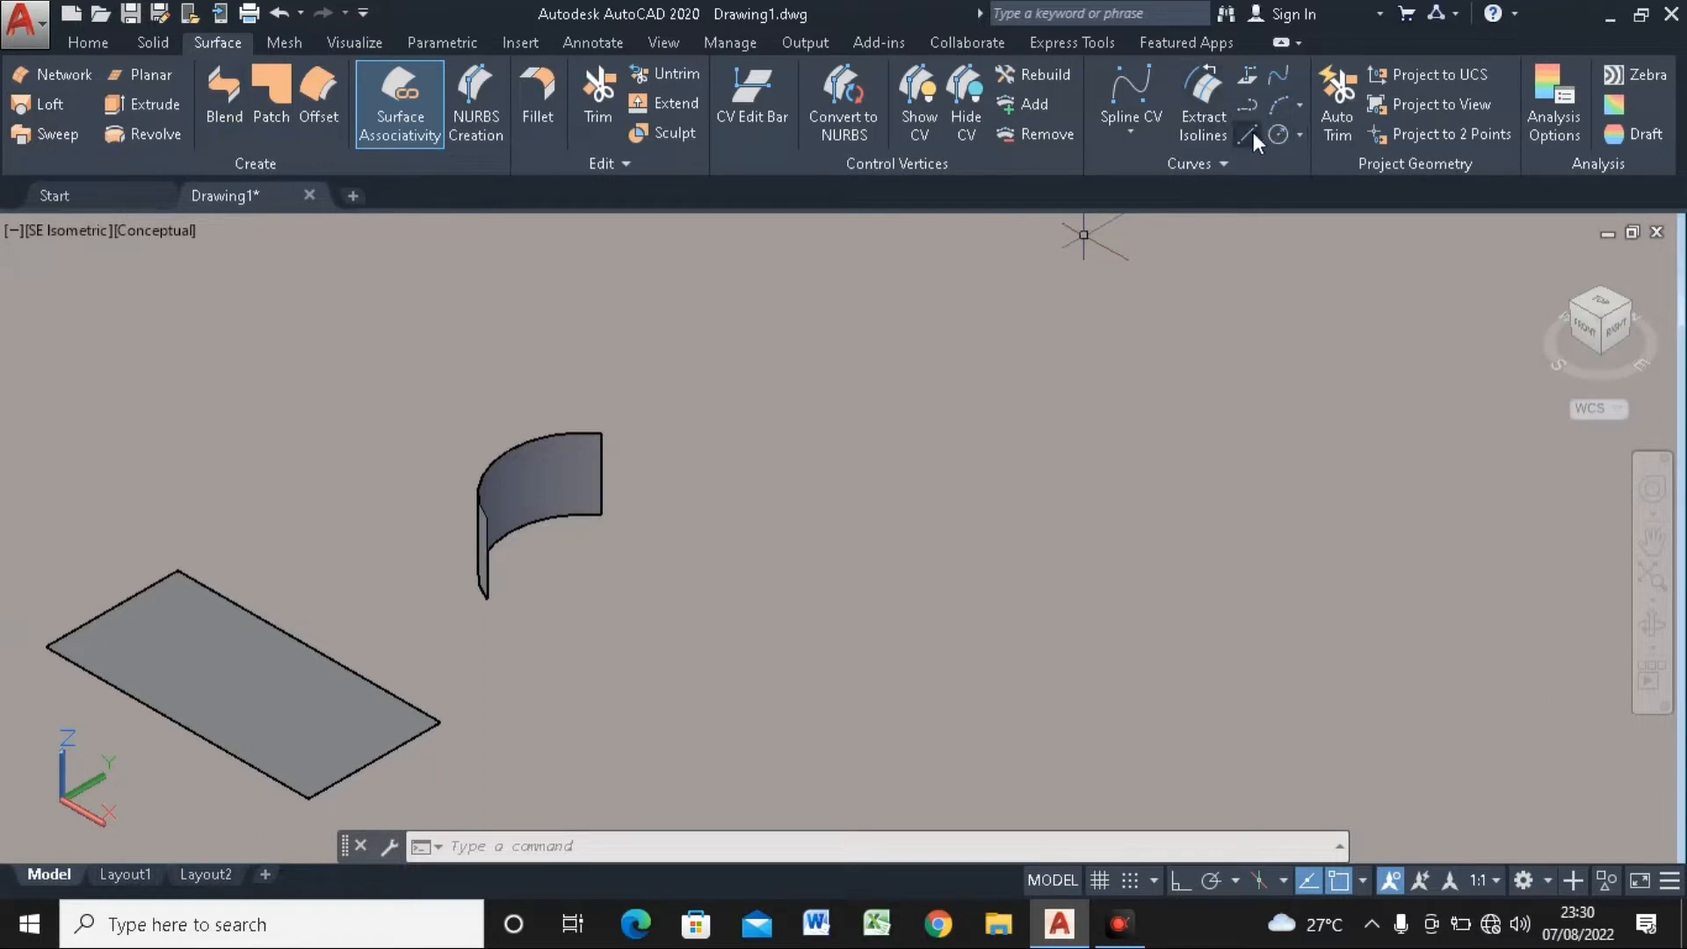
type("l")
key("Return")
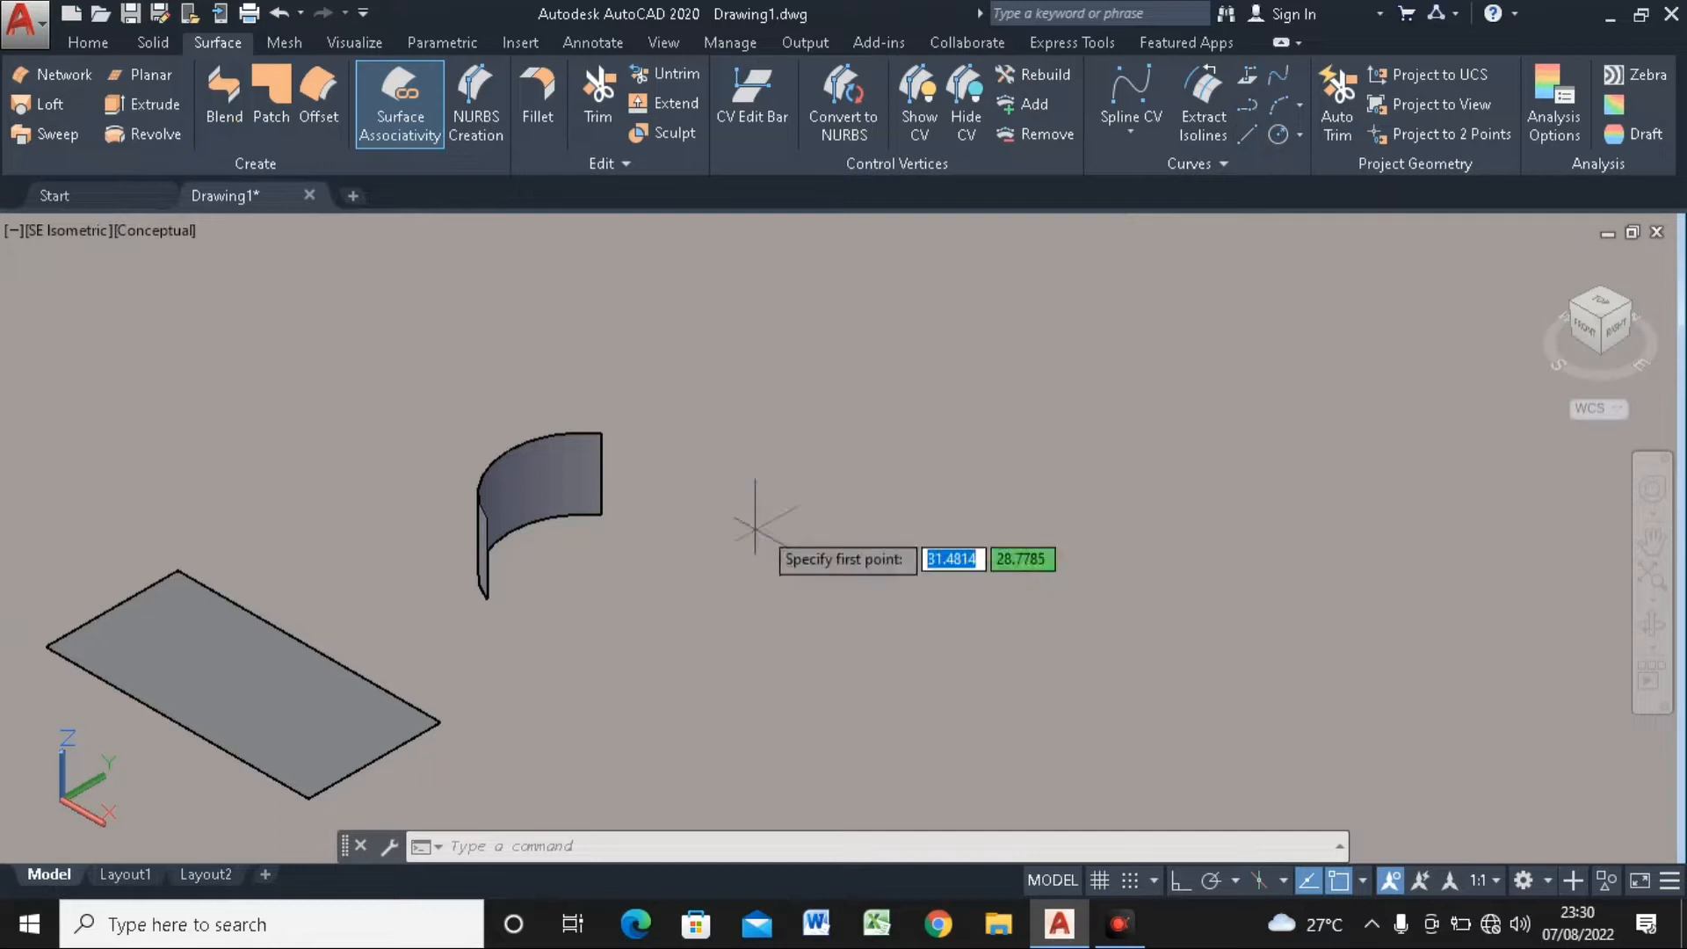
left_click(767, 518)
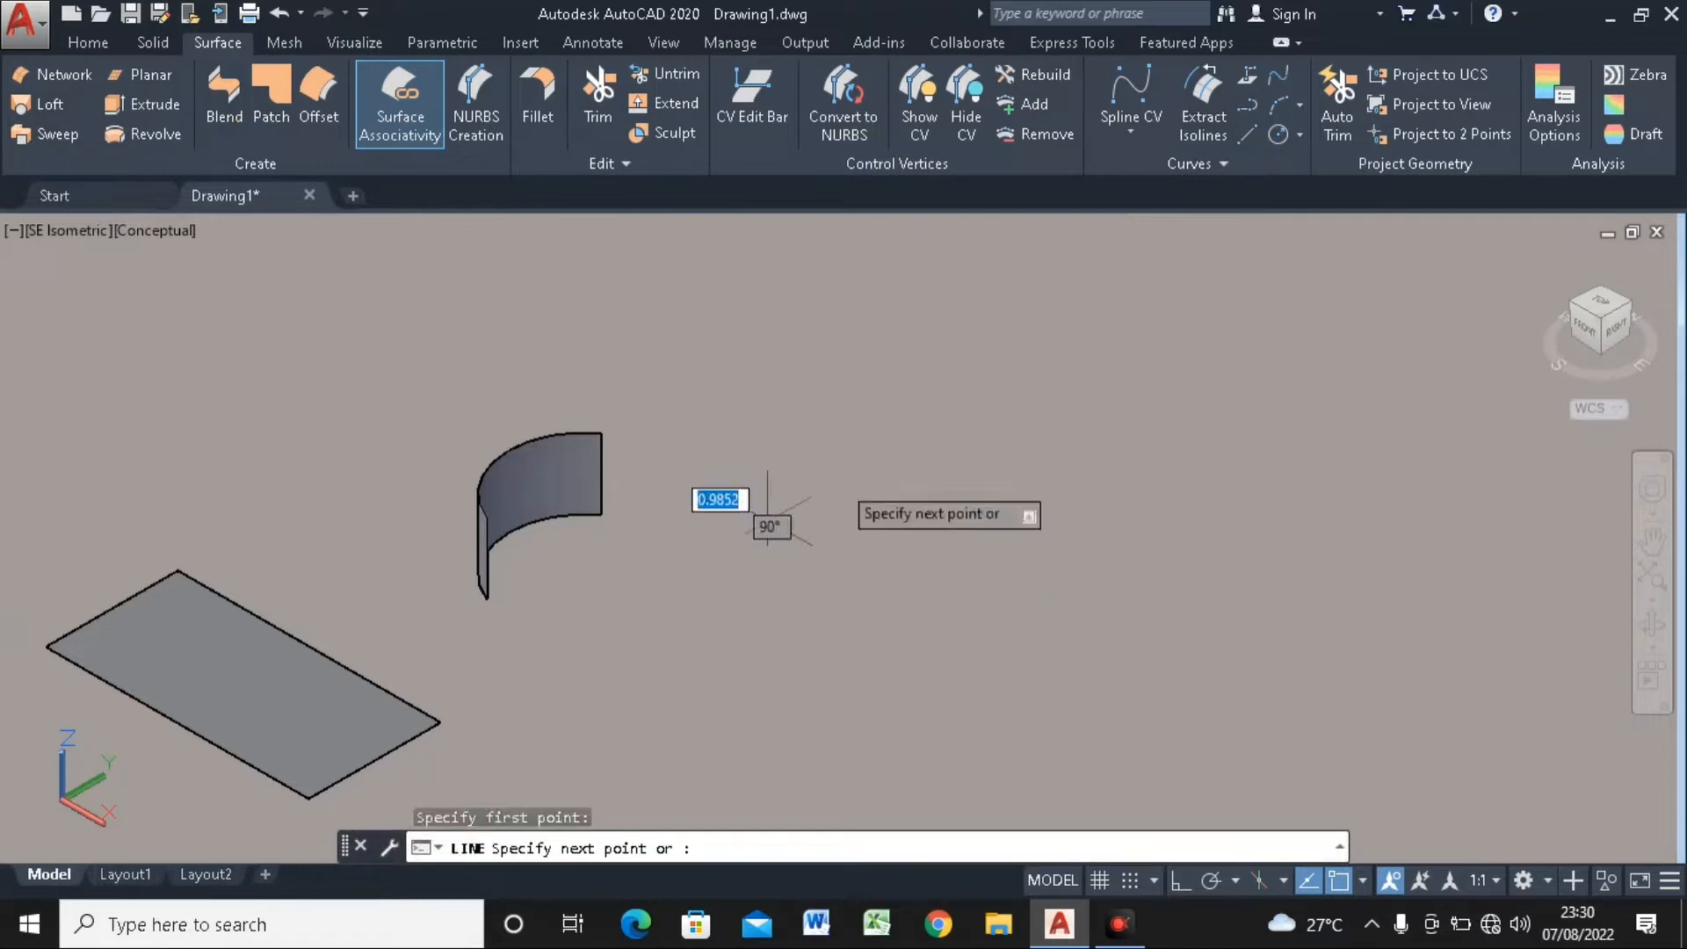
left_click(1177, 884)
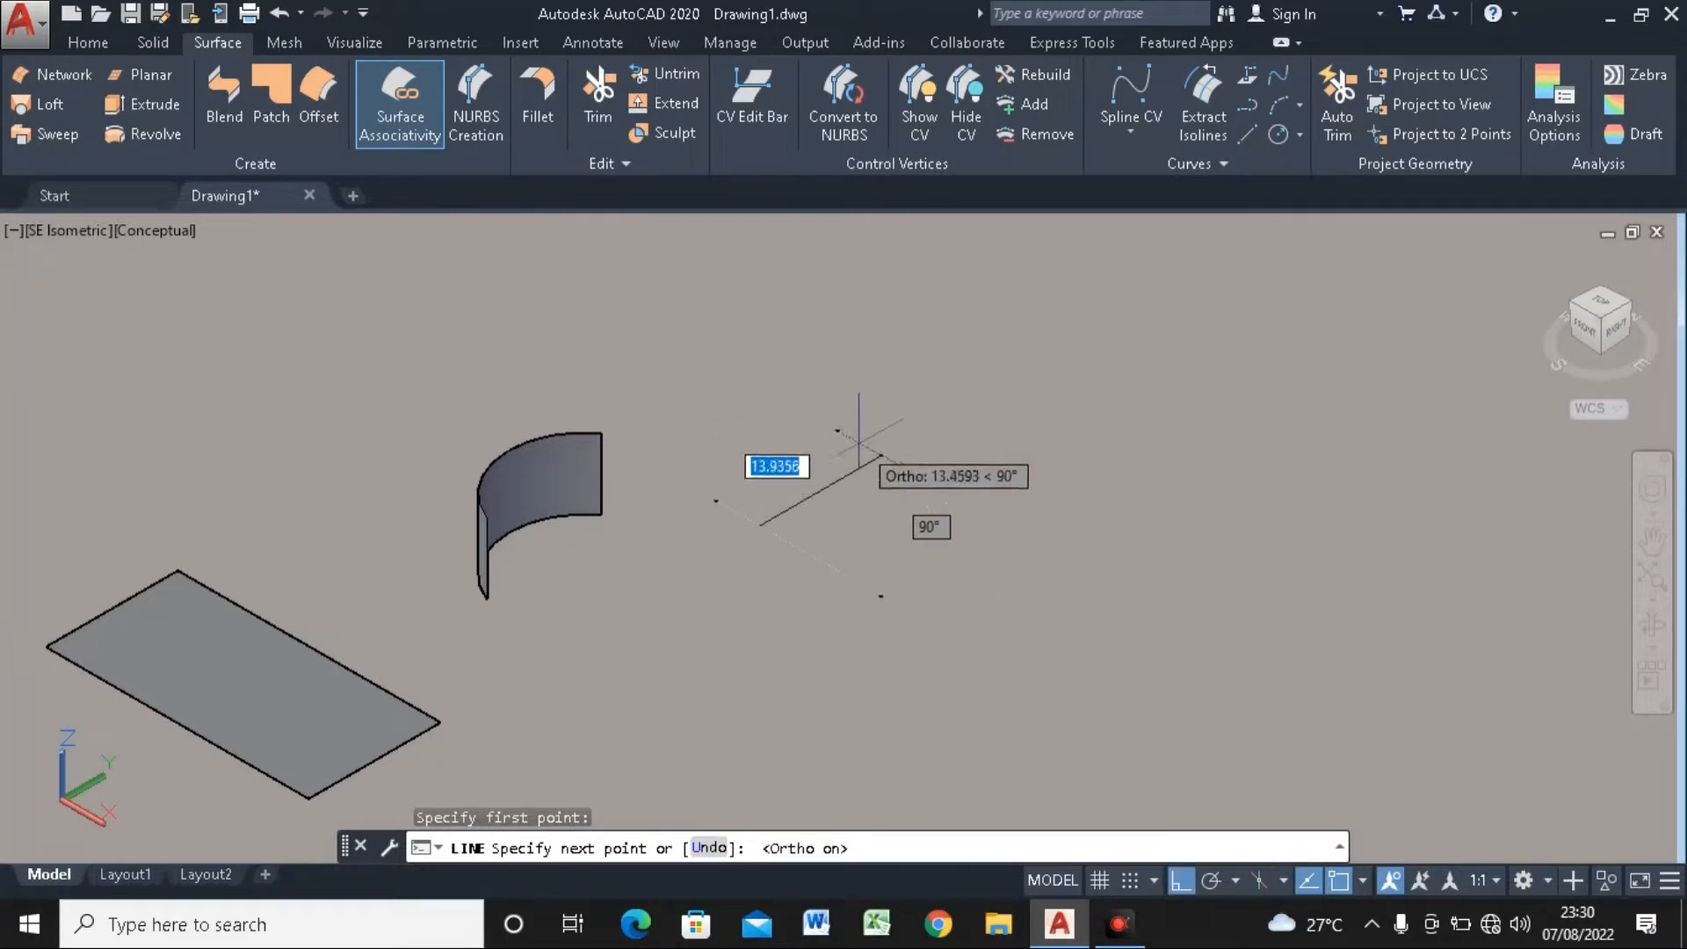
type("14")
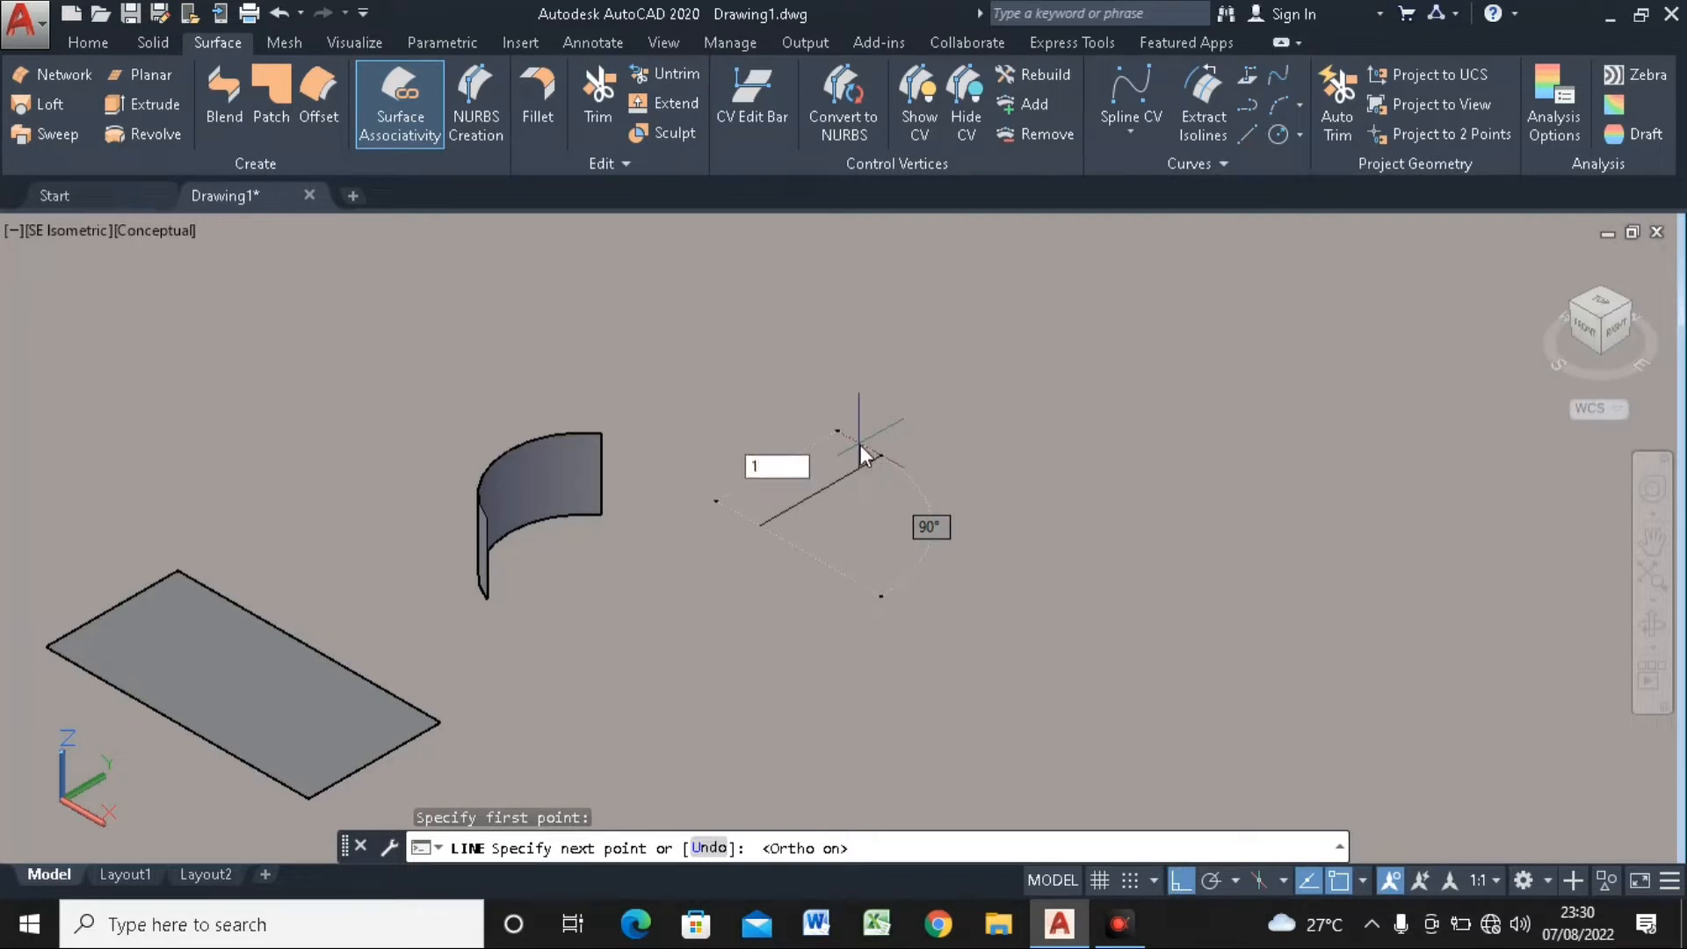
key("Return")
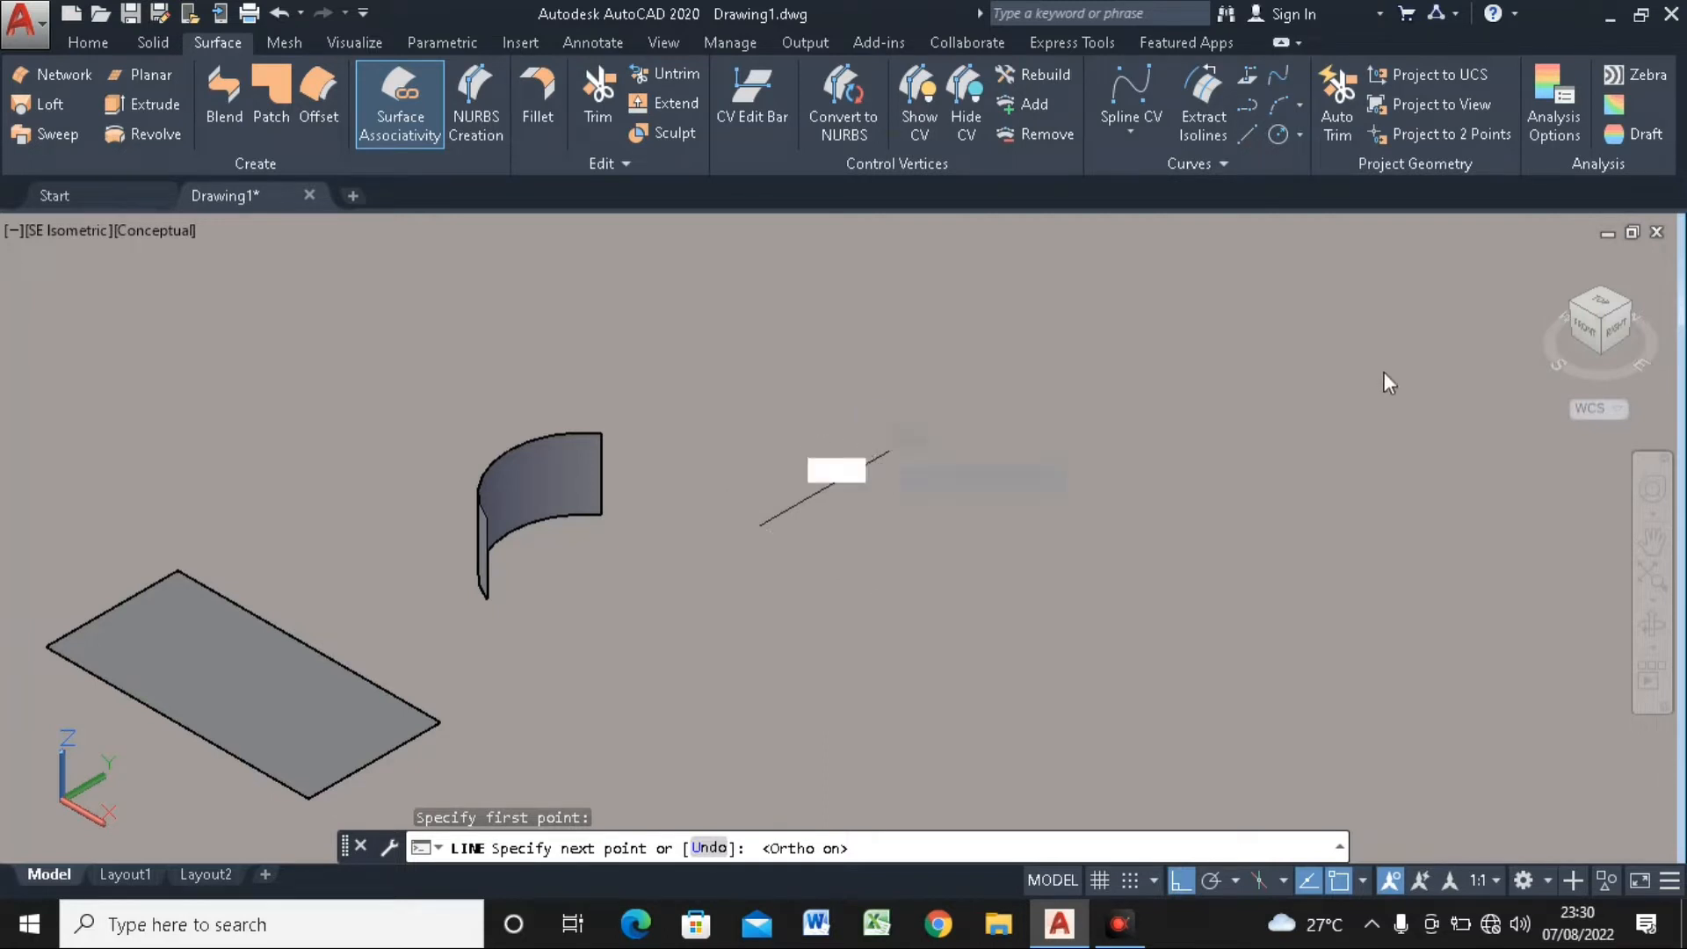
Turn Ortho off and draw a three-point arc joining the two endpoints of the line, bulging toward the extruded surface
left_click(1246, 134)
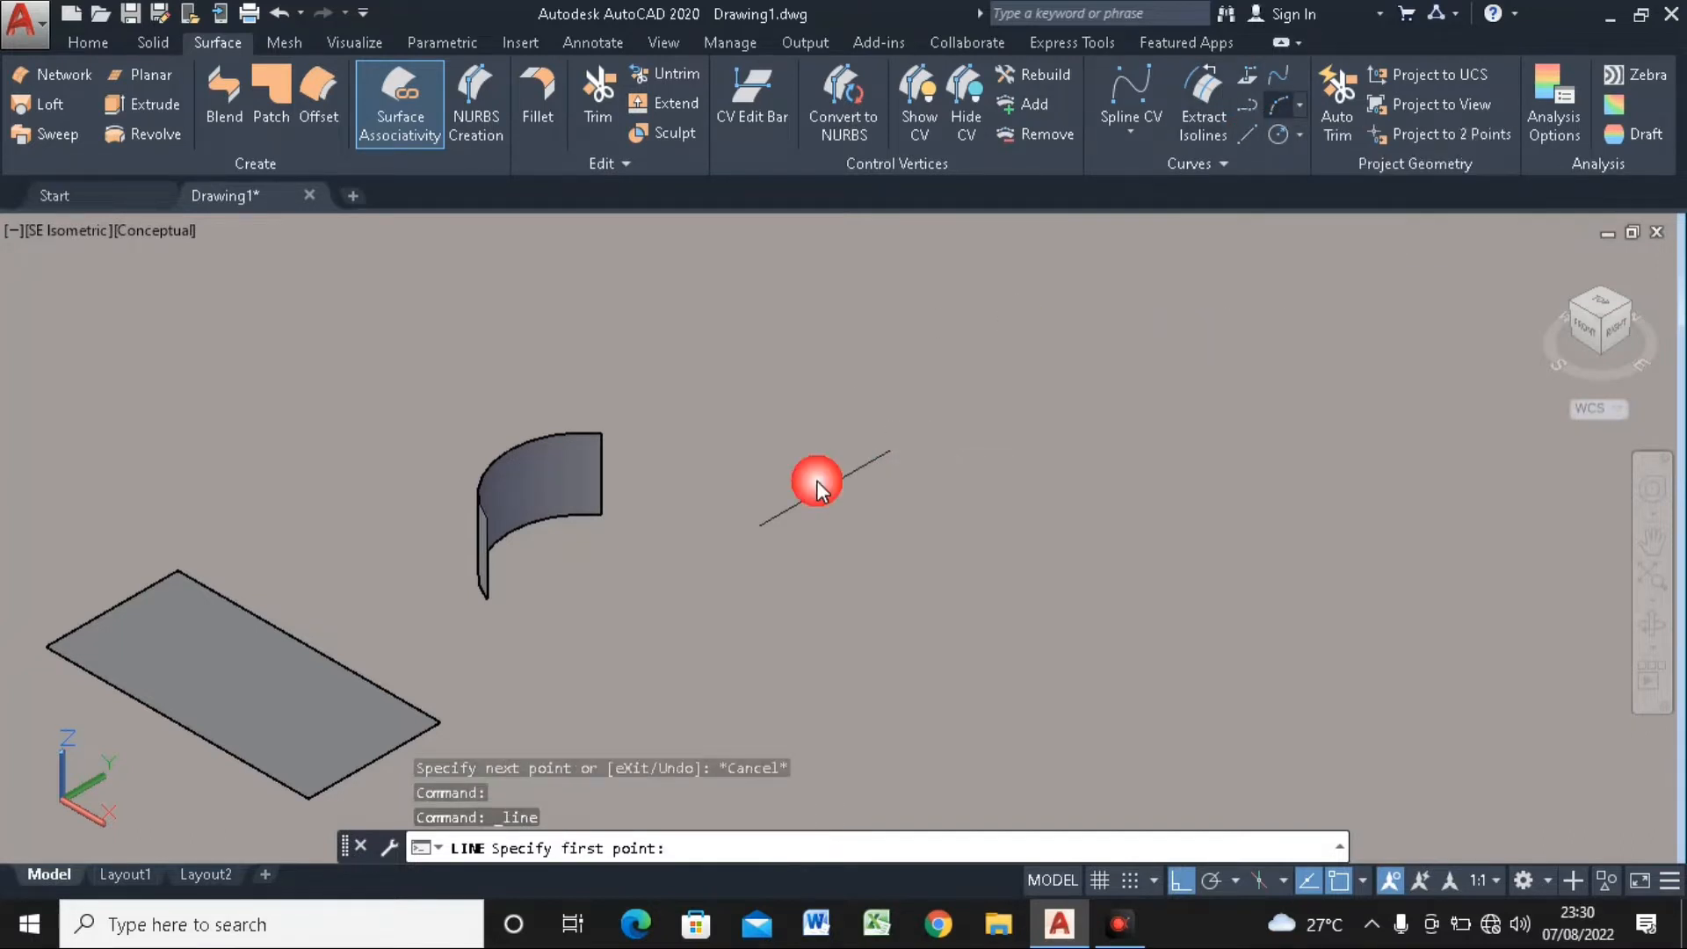
left_click(764, 509)
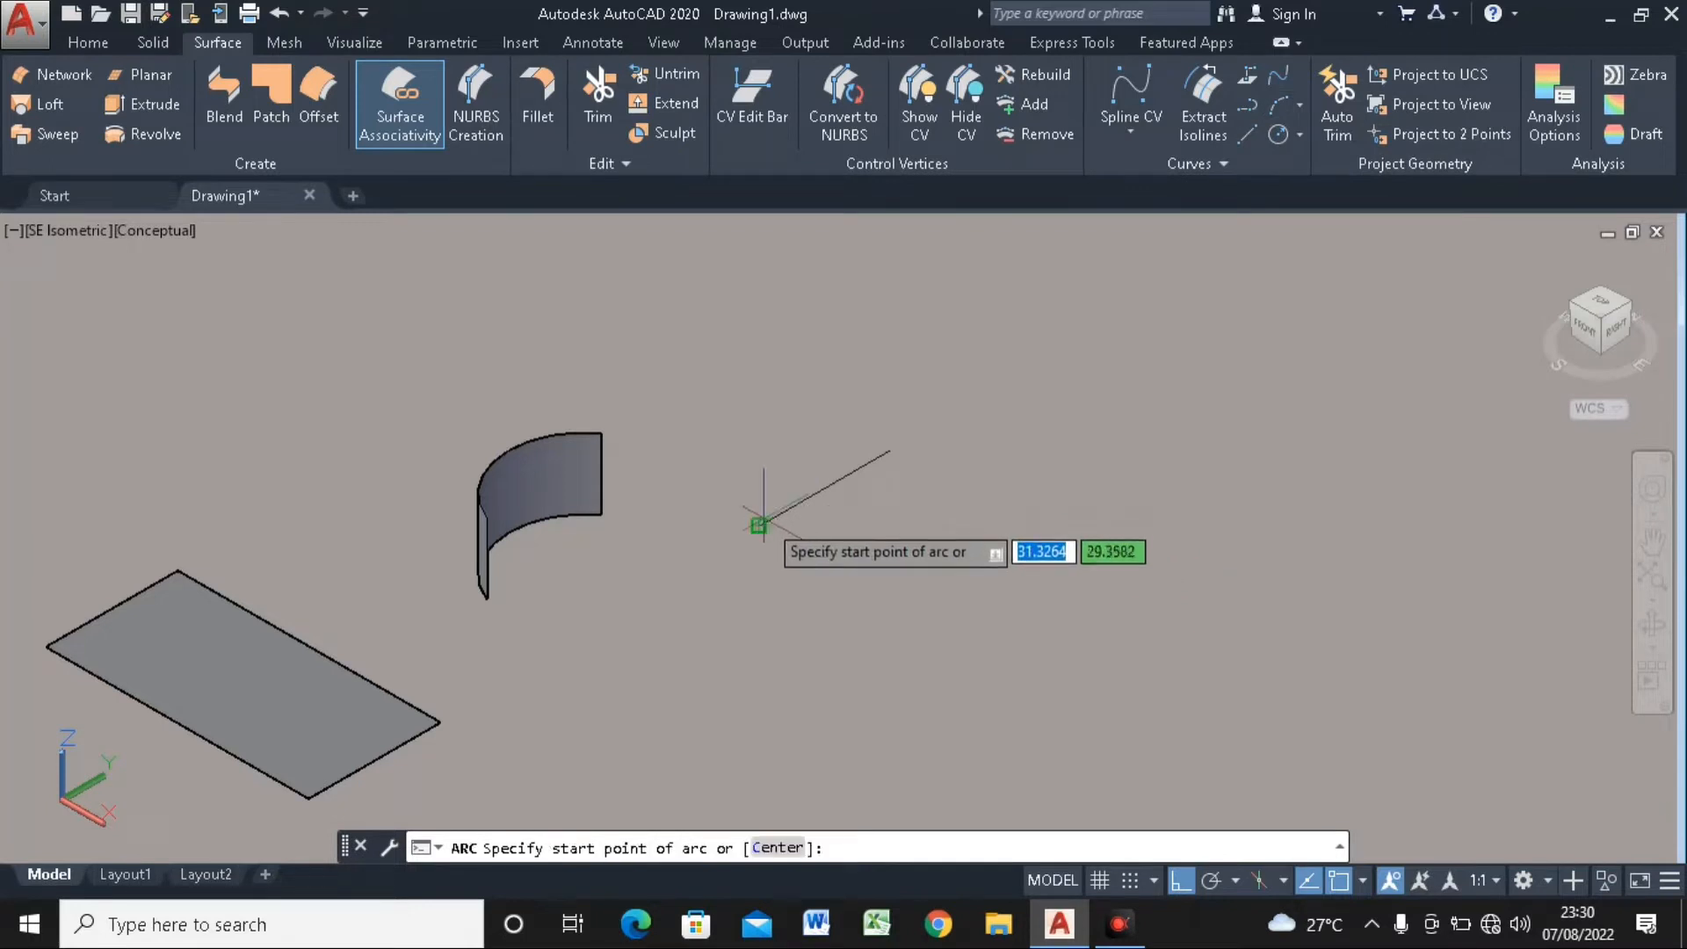
left_click(1182, 880)
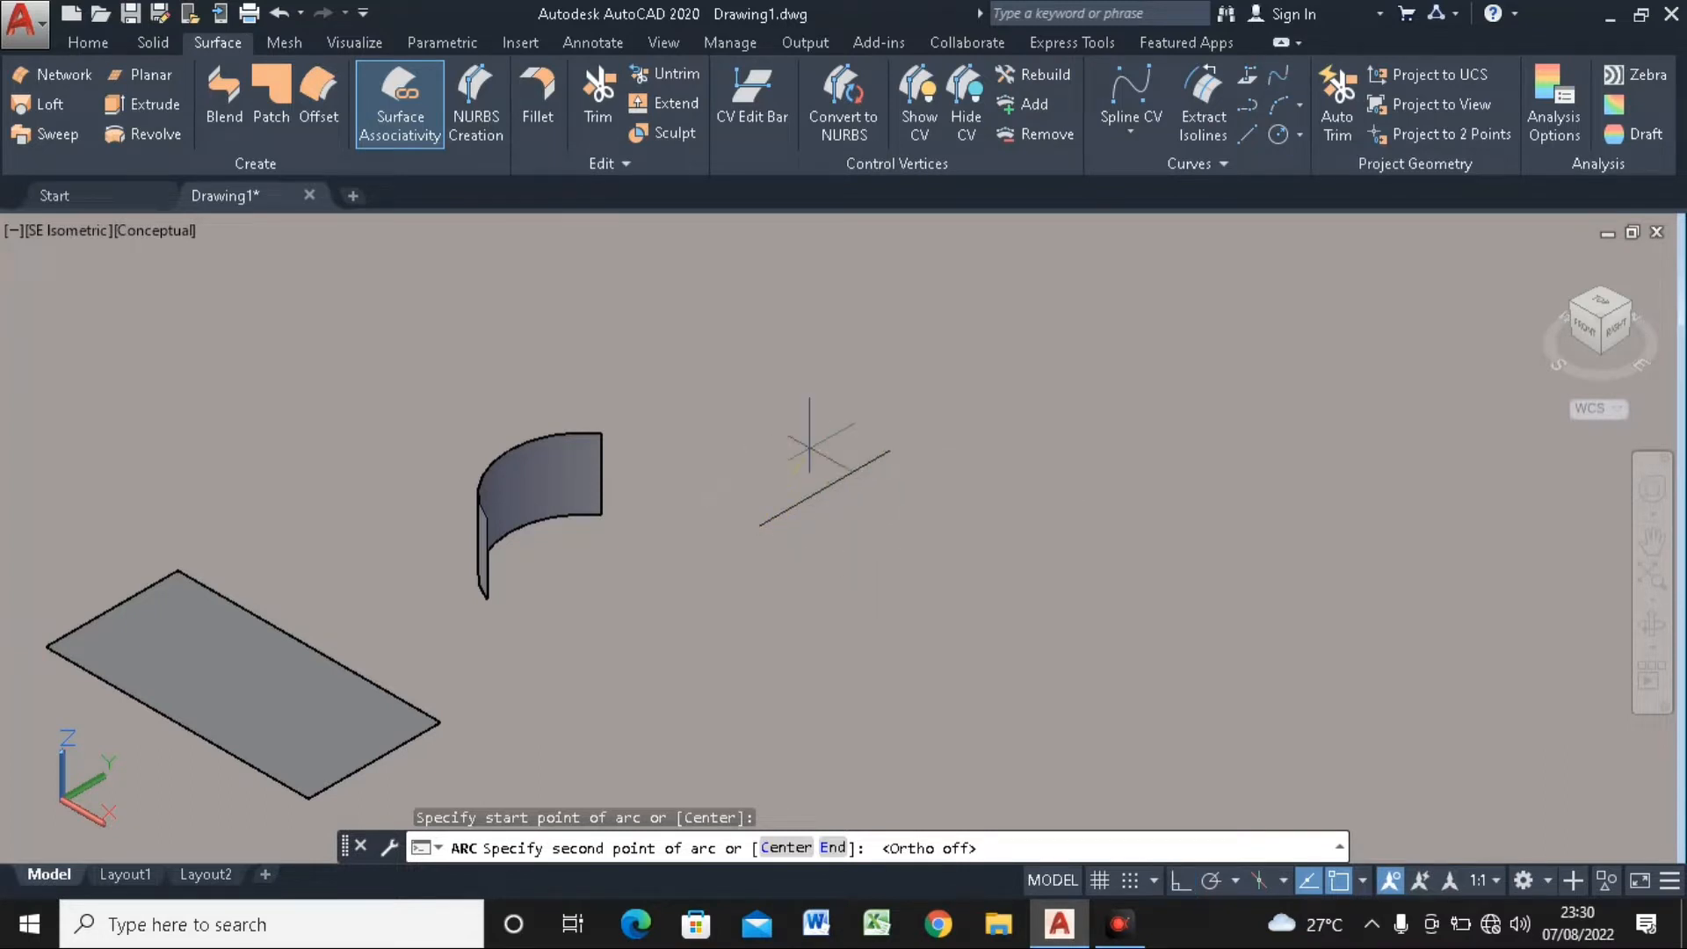
left_click(811, 444)
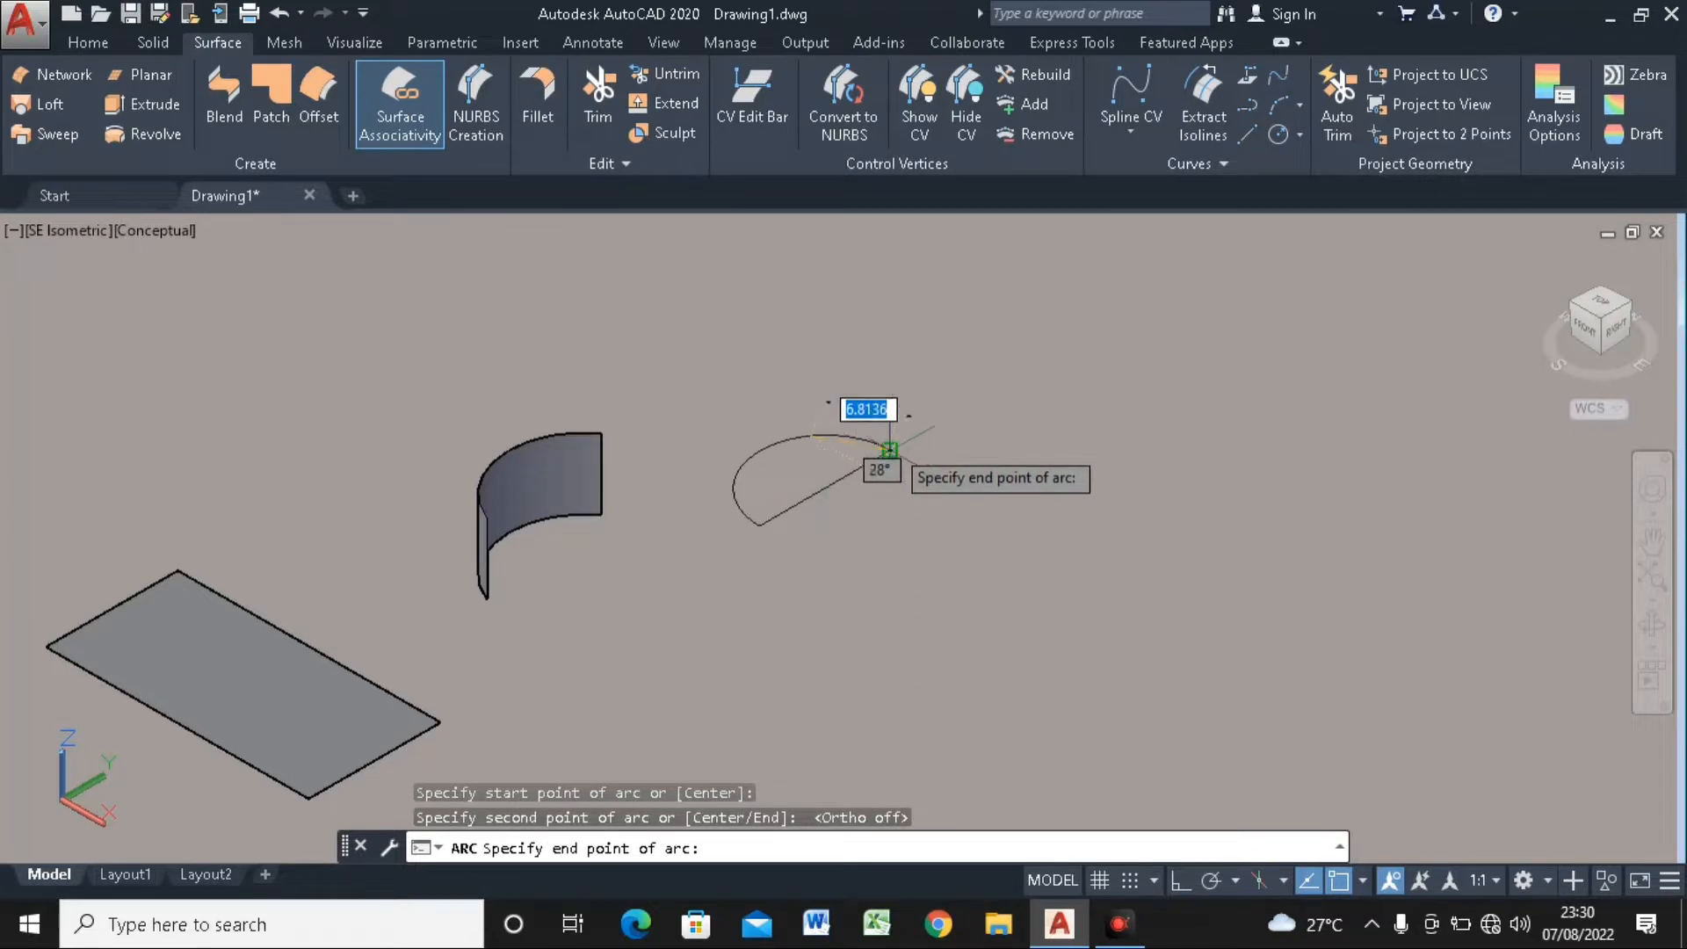
left_click(891, 444)
middle_click_drag(886, 439, 849, 455)
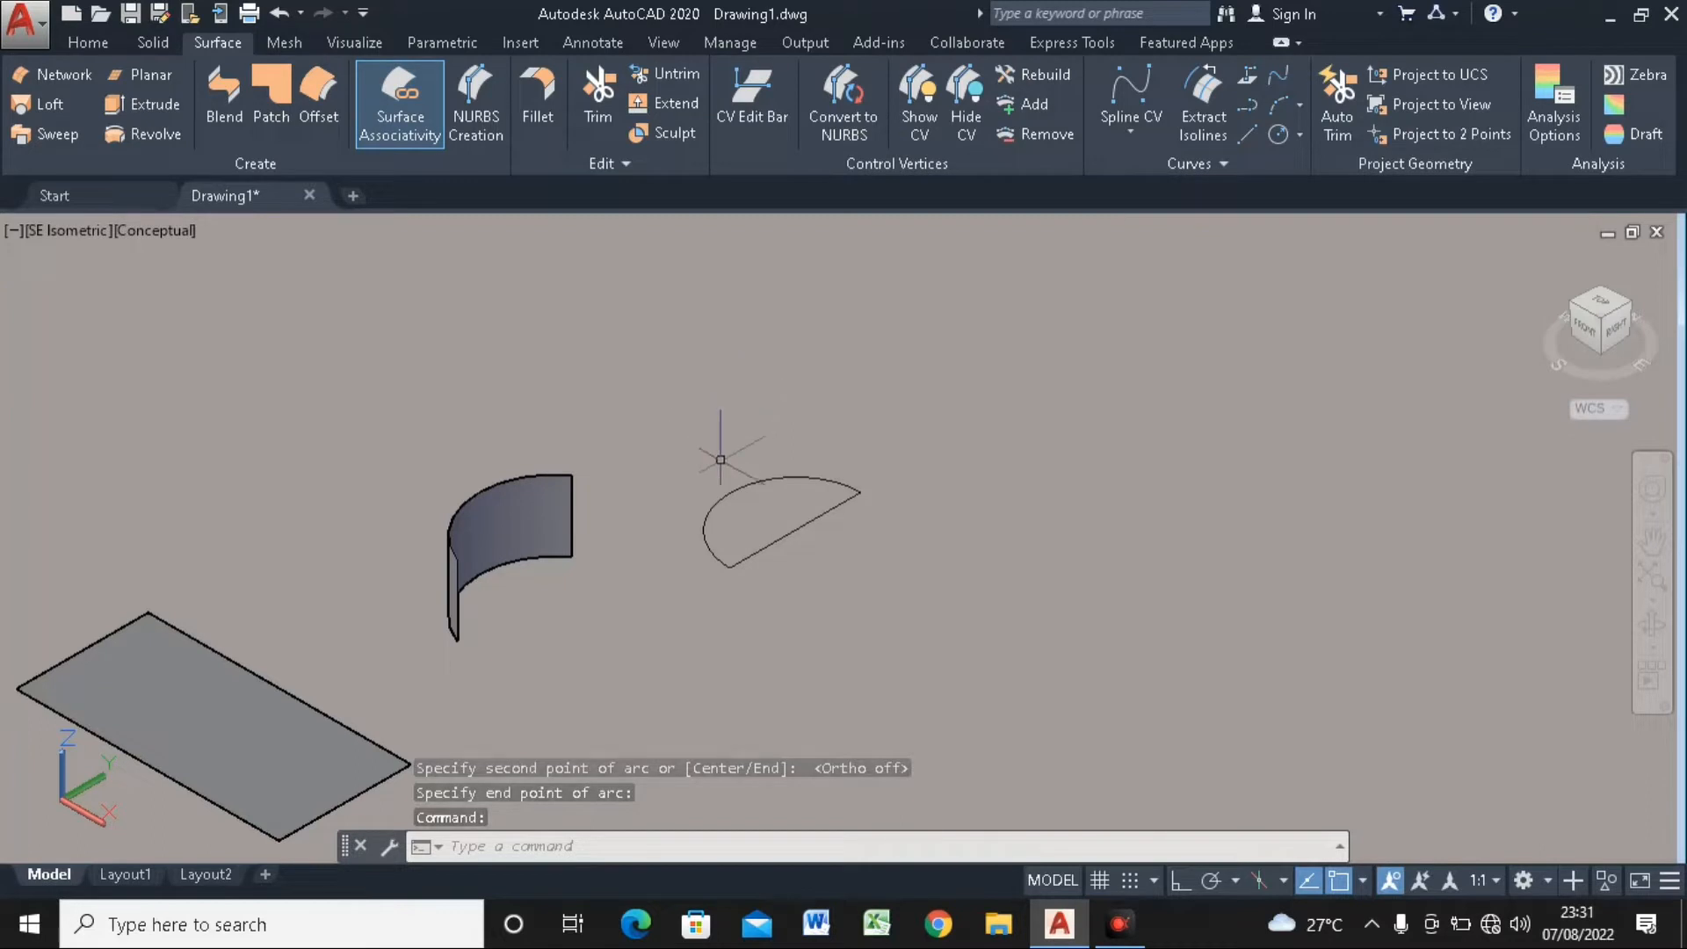
Move the new arc 12 units up along Z from its endpoint on the line, with Ortho on
left_click(89, 43)
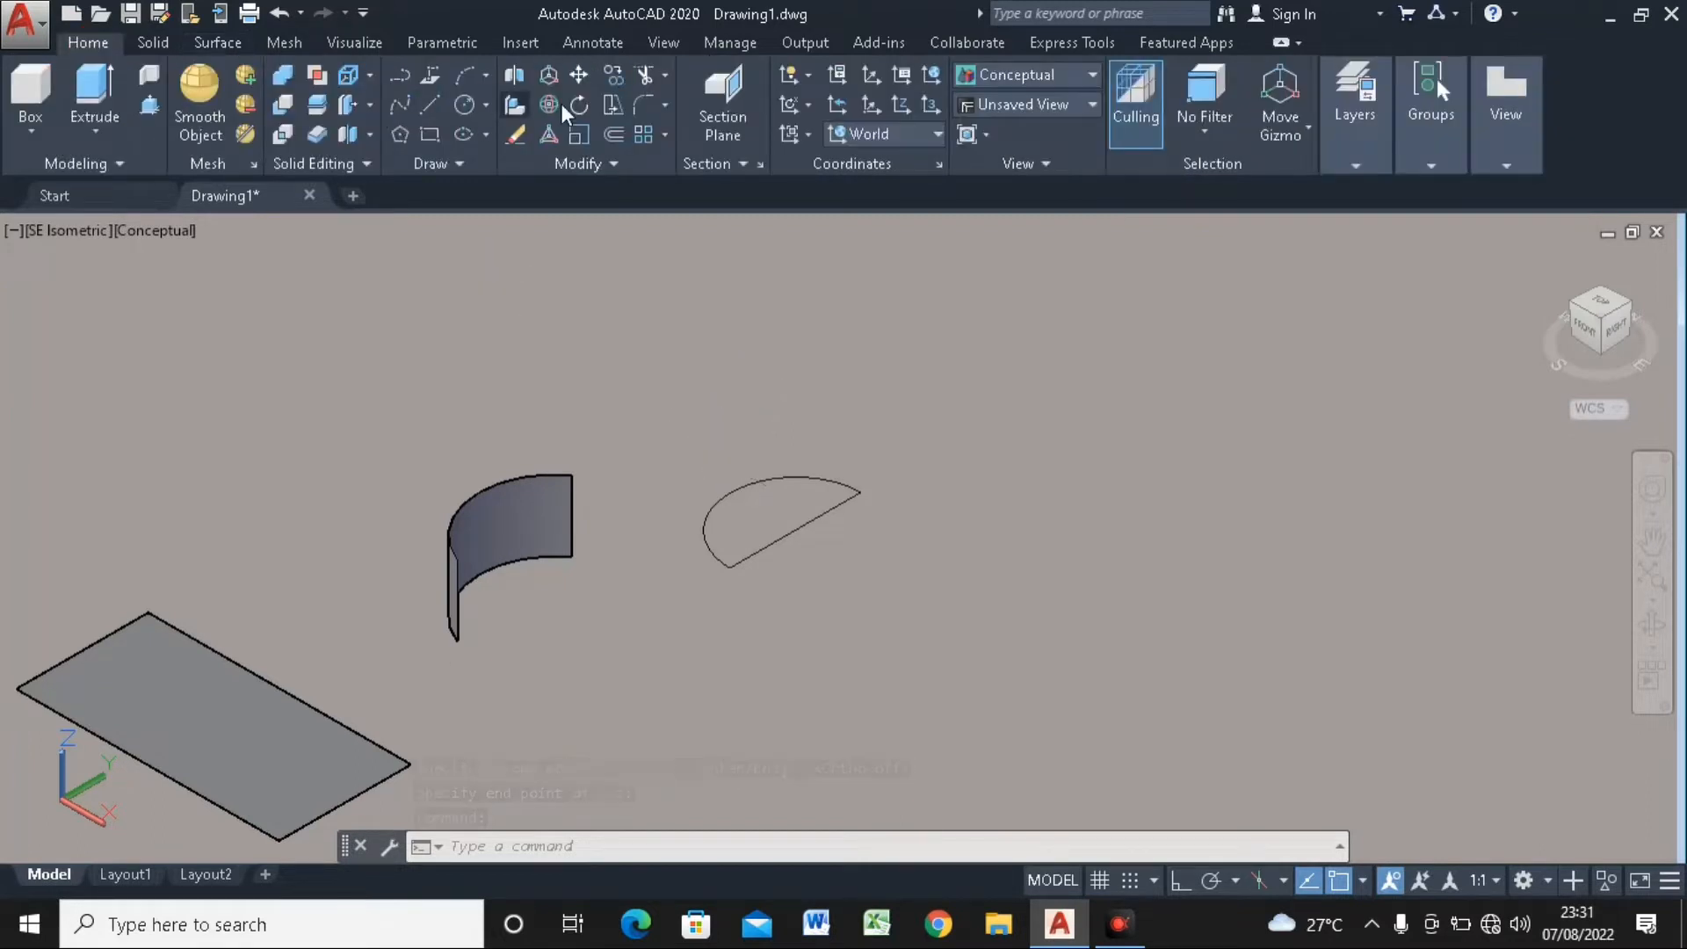
type("move")
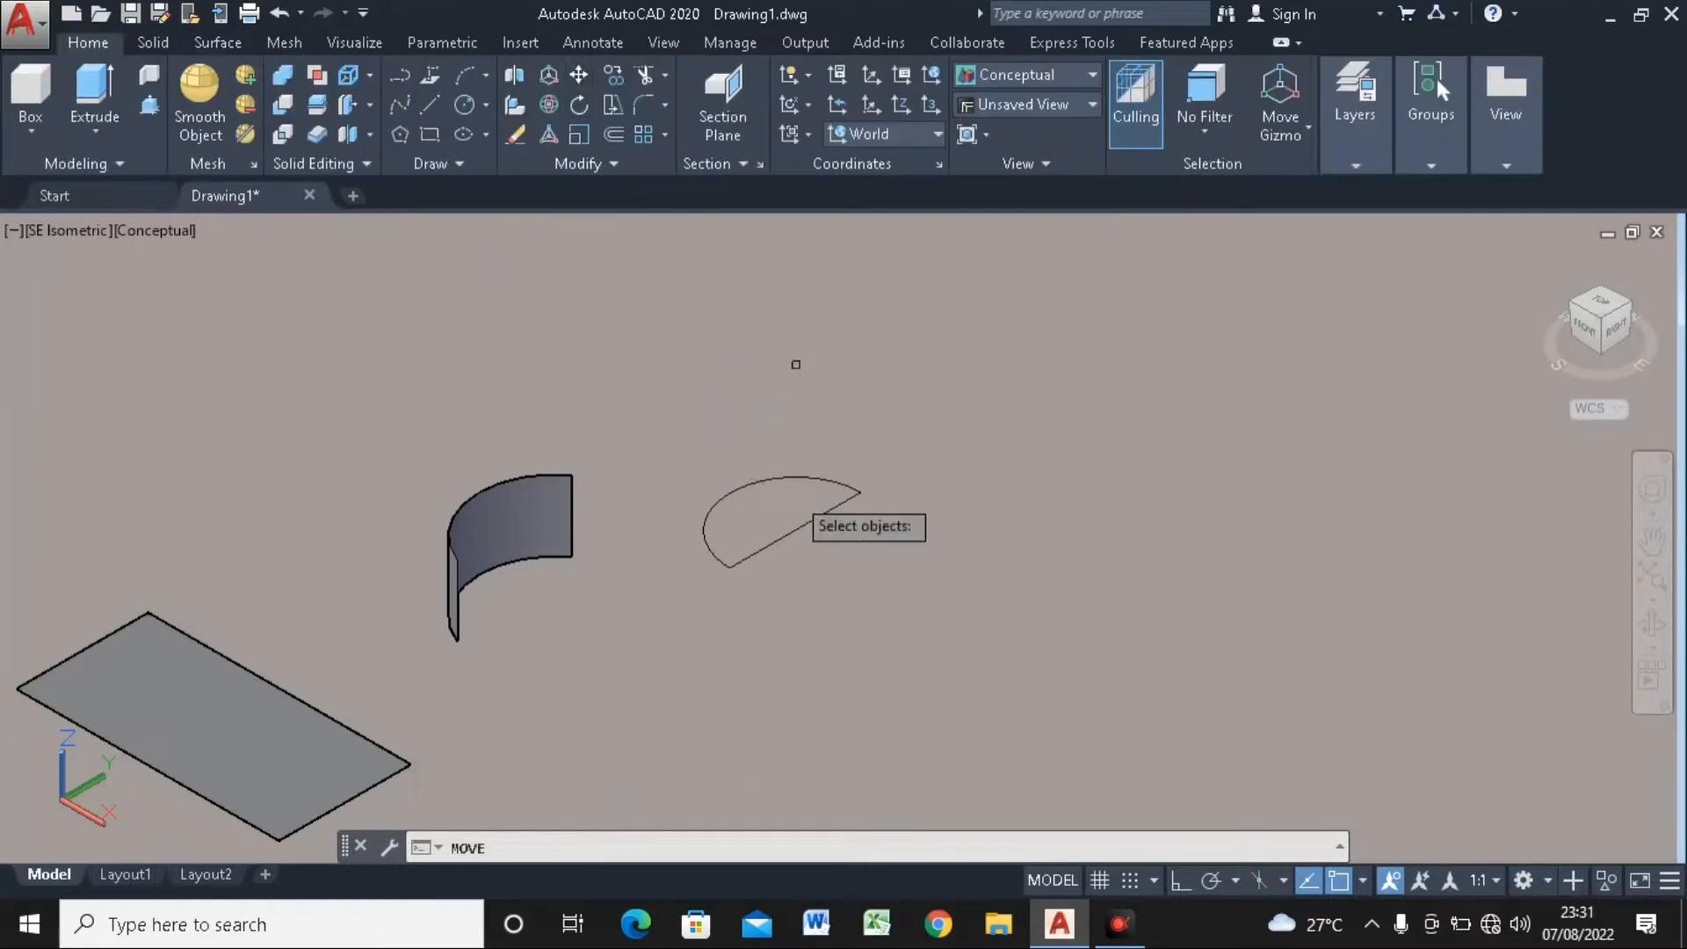
key("Return")
left_click(801, 477)
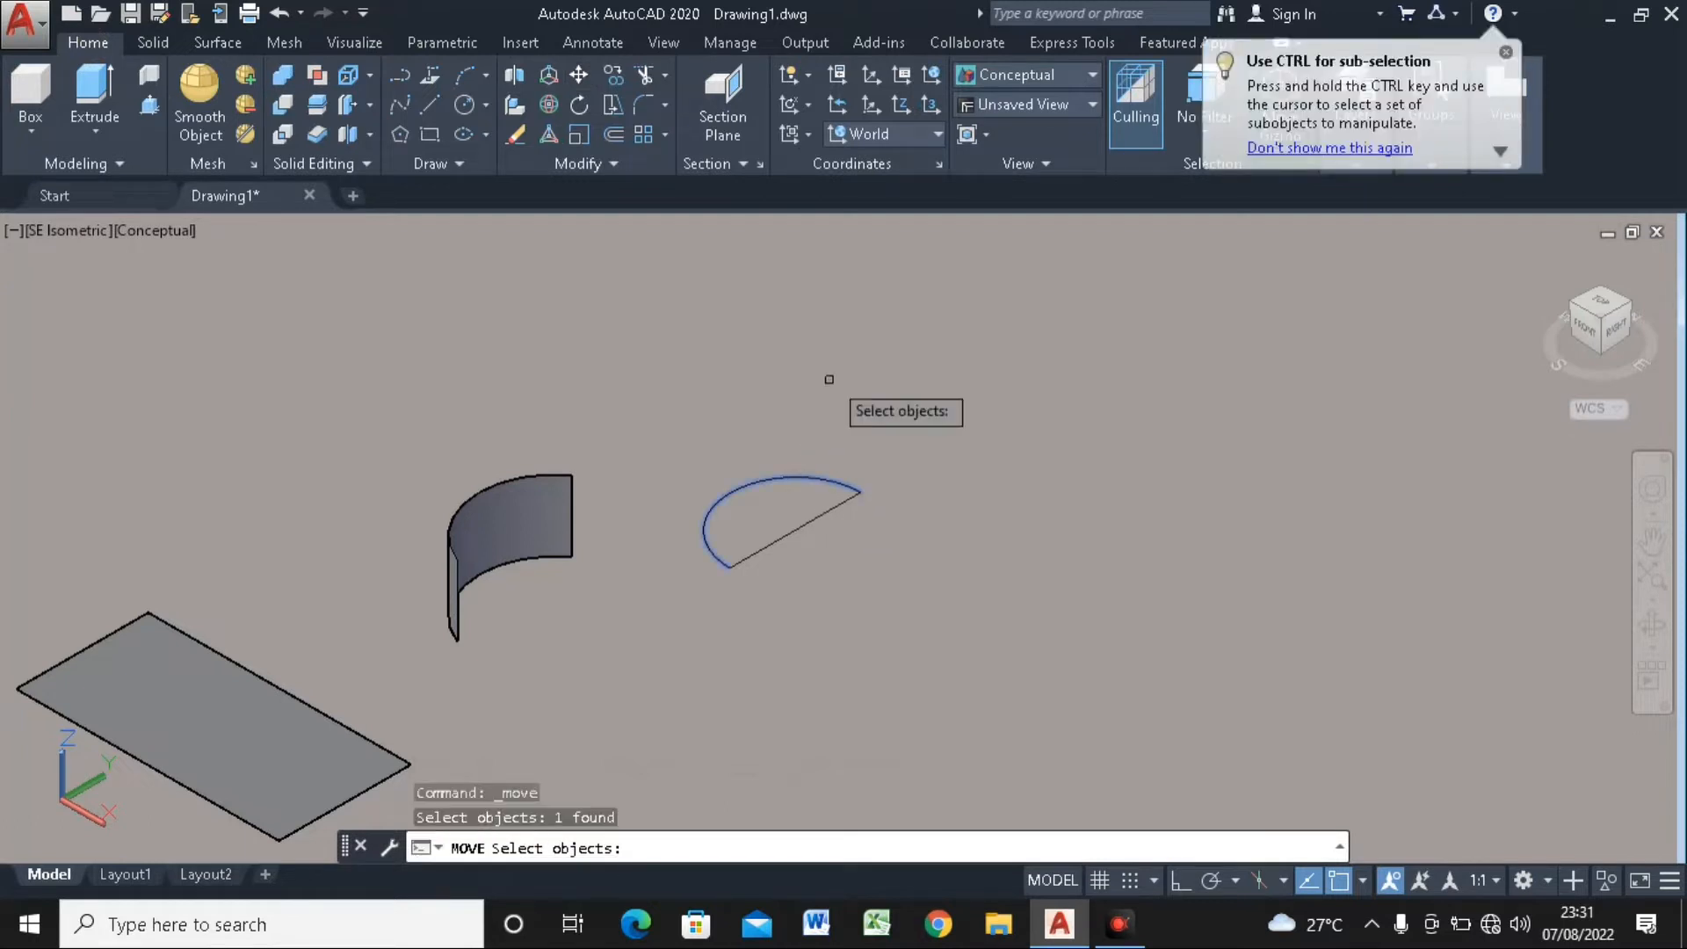
key("Return")
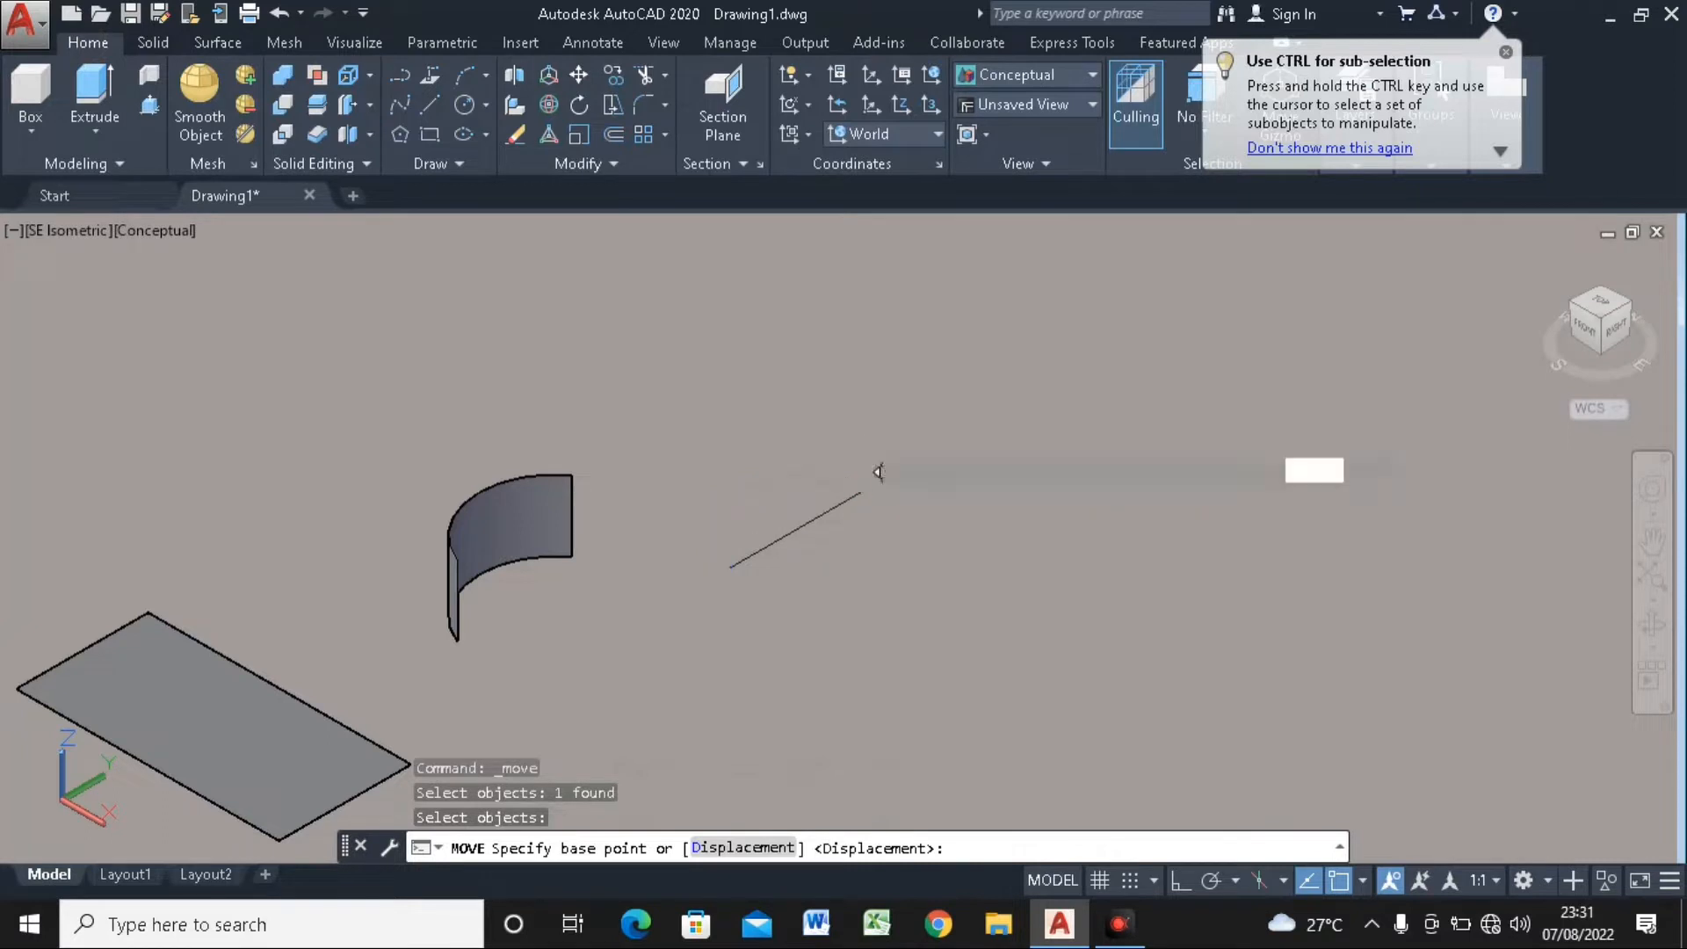
left_click(861, 491)
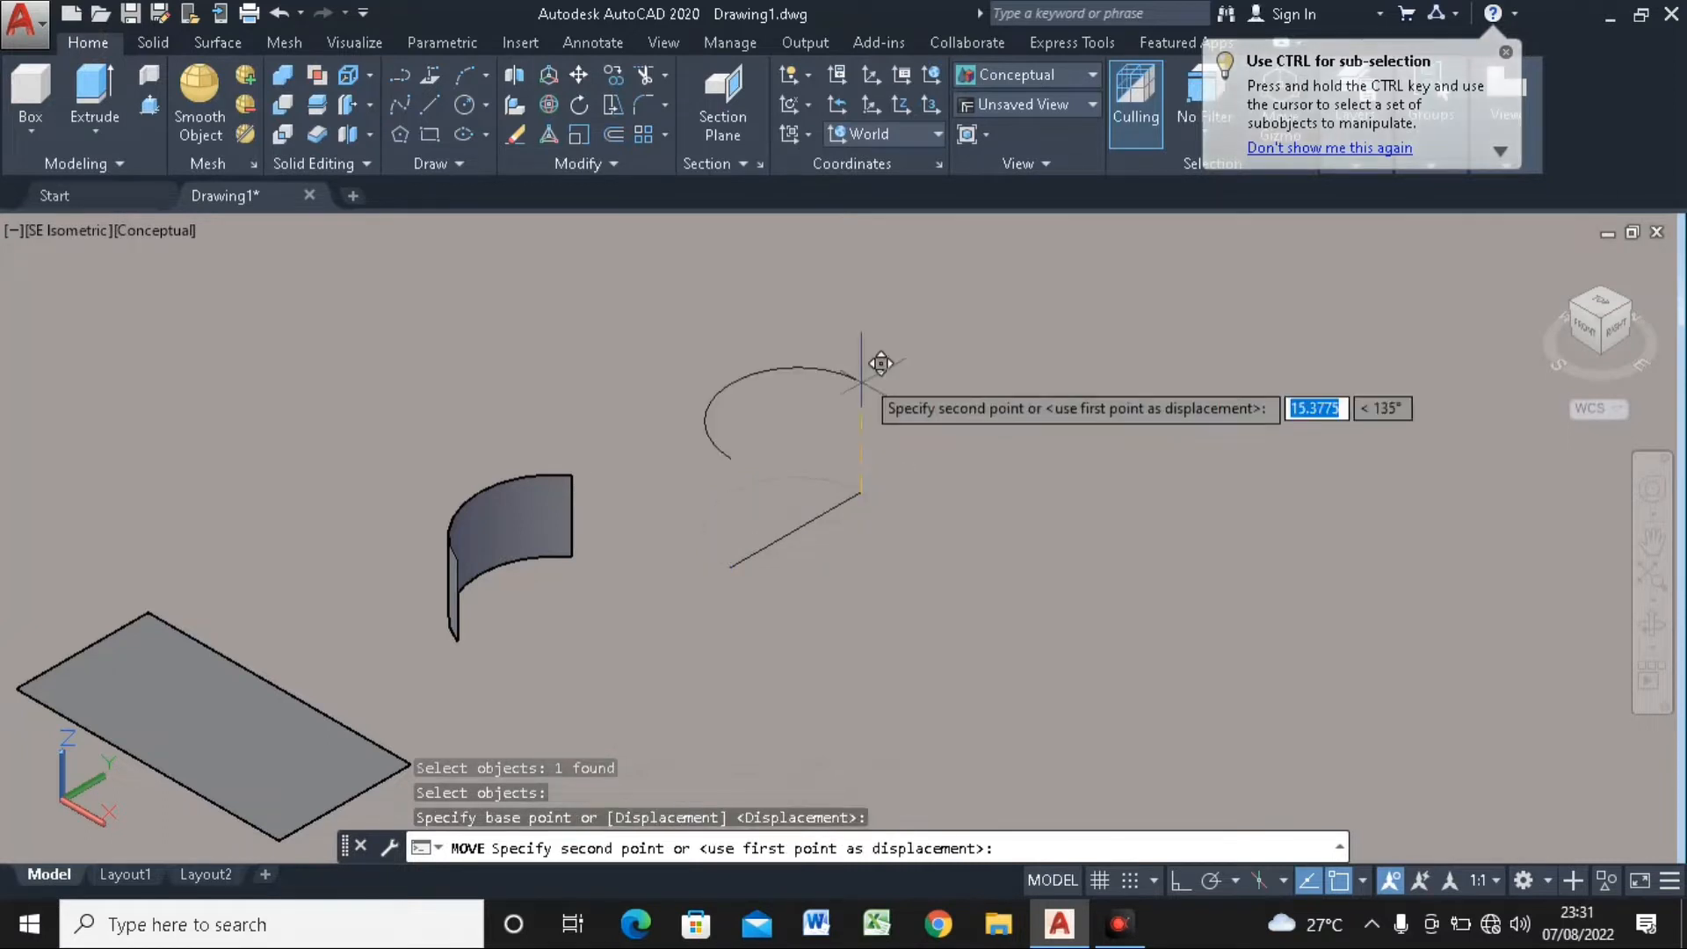
left_click(1177, 881)
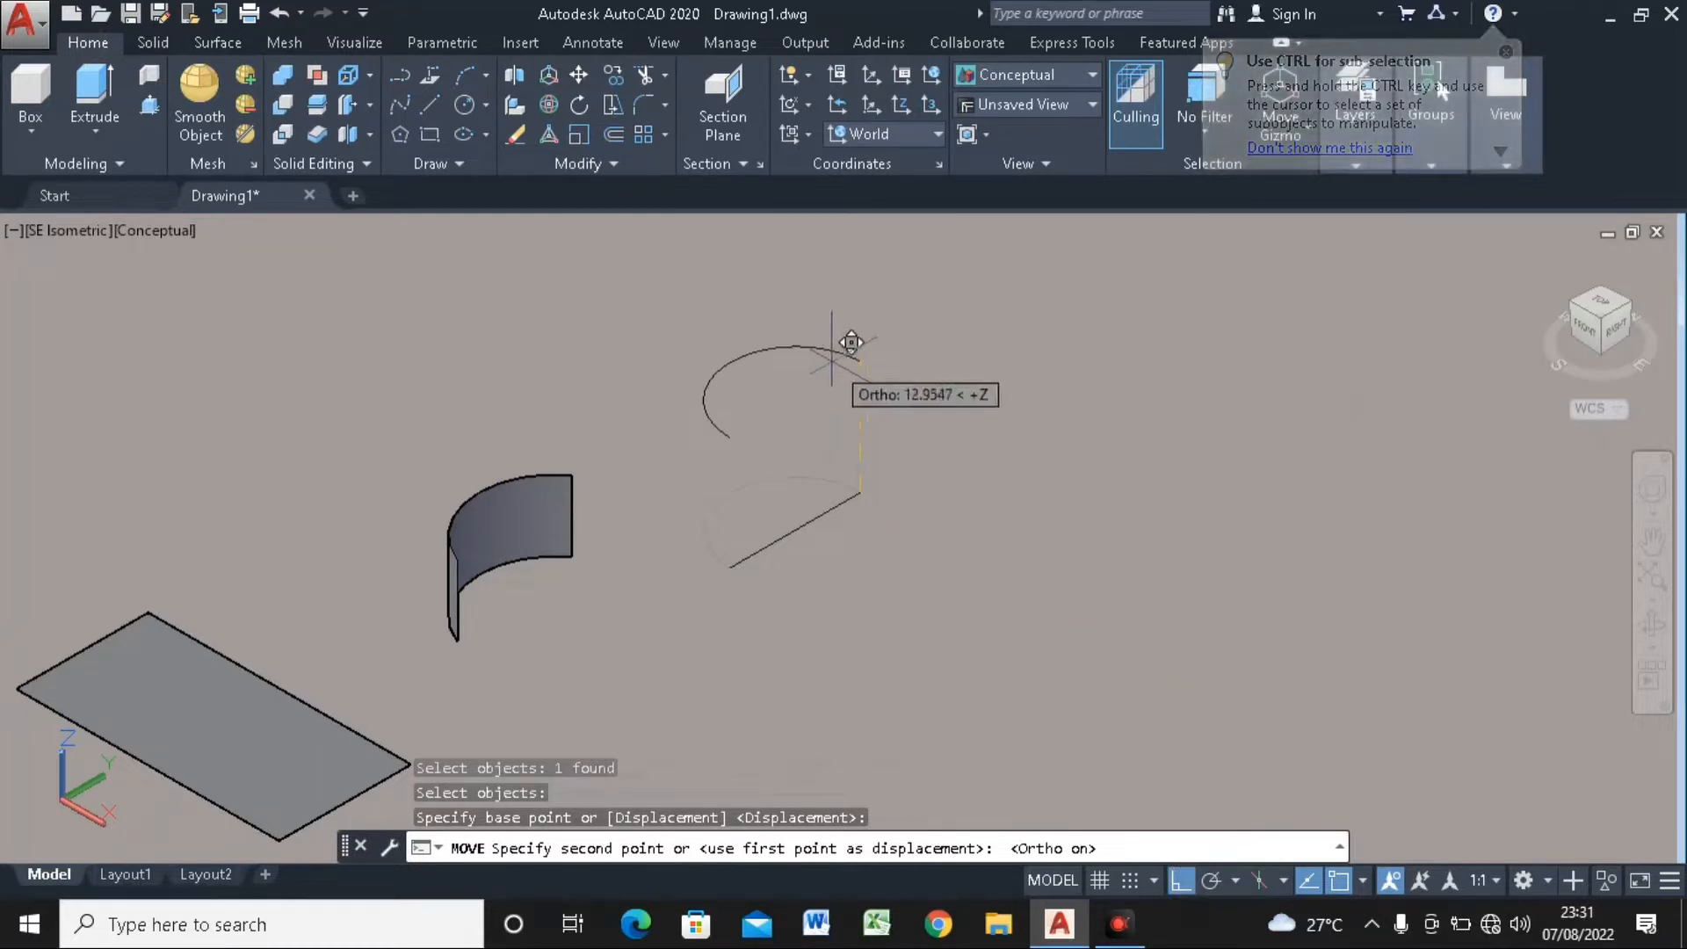
type("12")
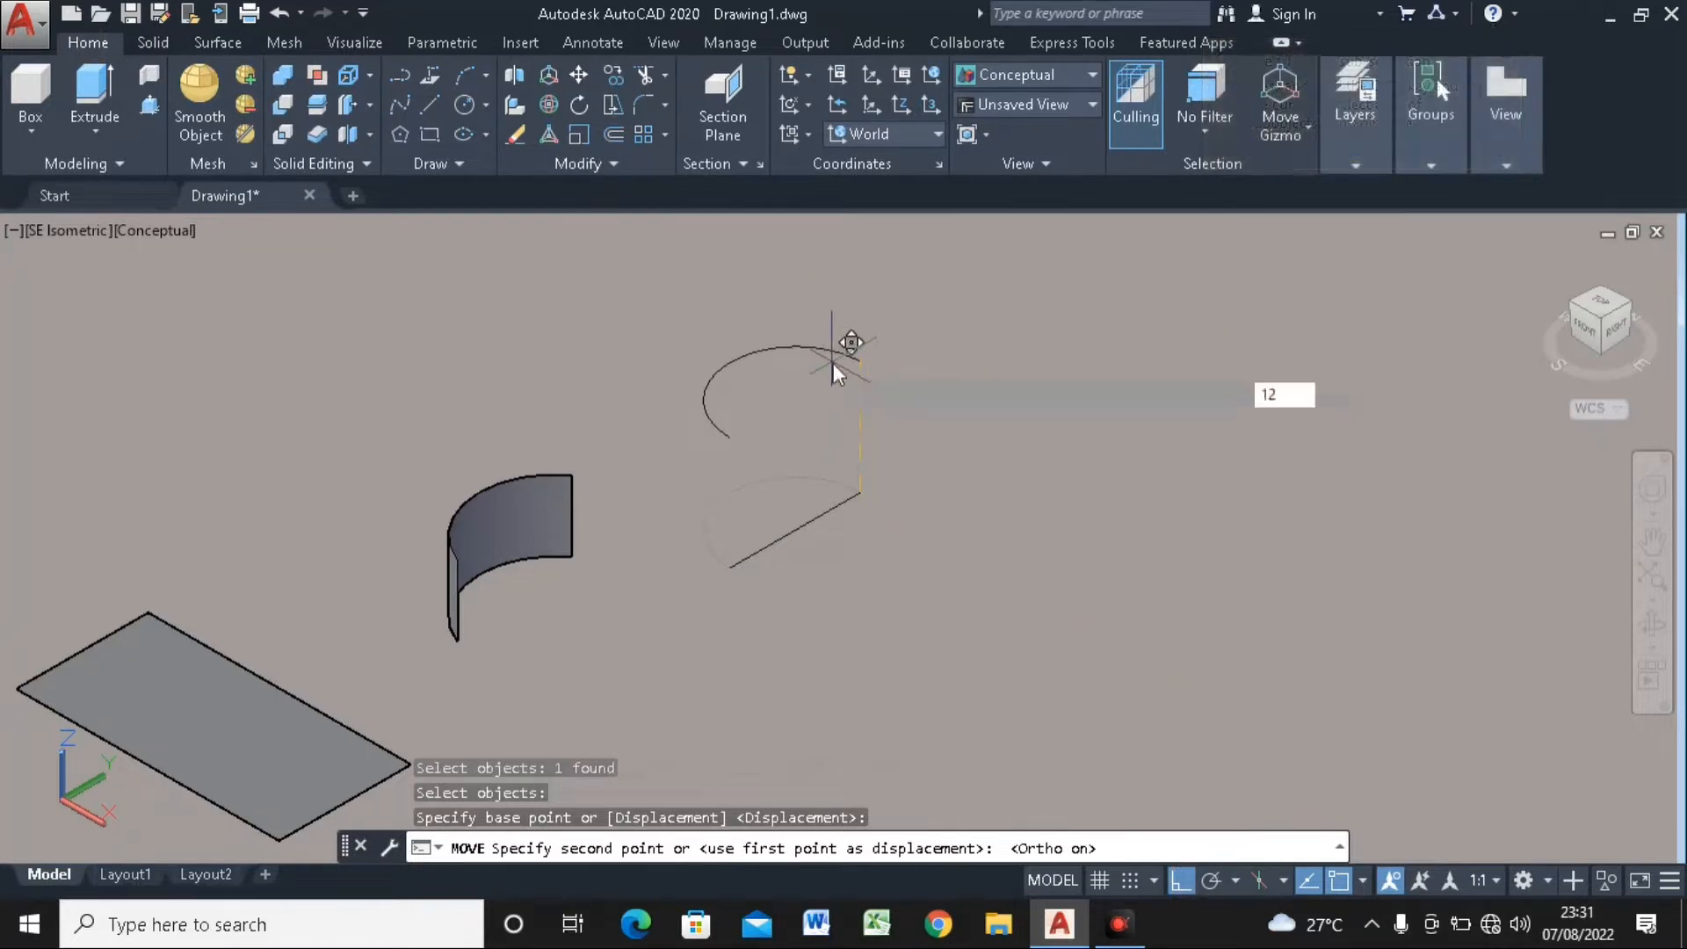
key("Return")
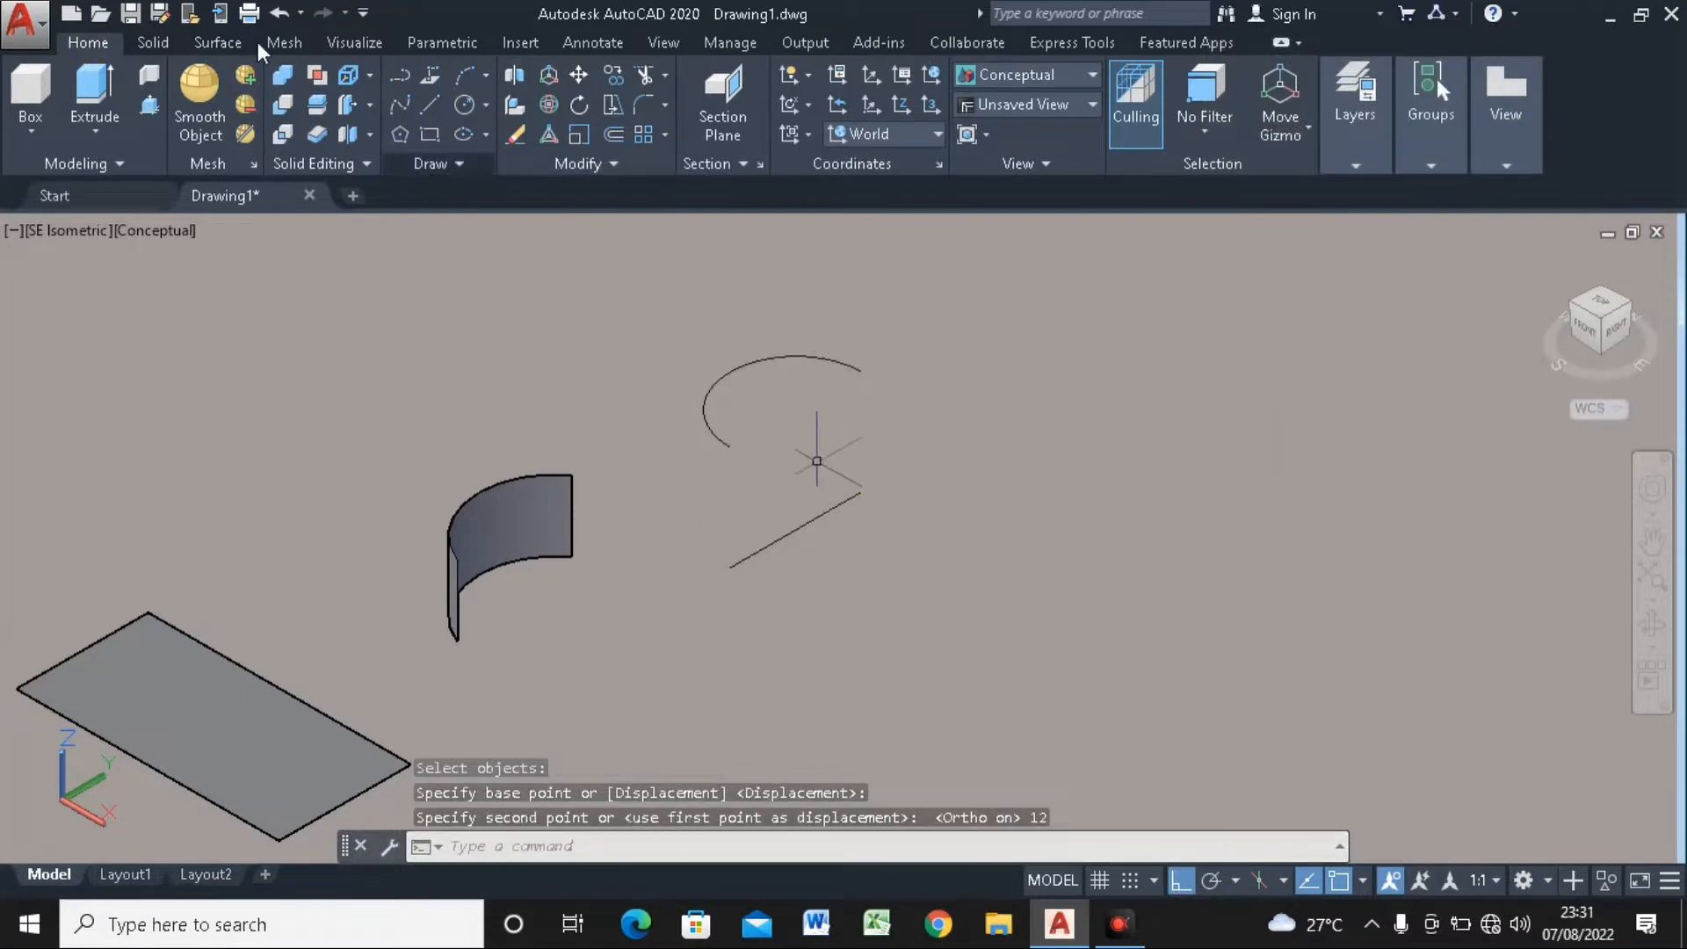
Loft a surface from the straight line to the raised arc using cross sections only
left_click(221, 44)
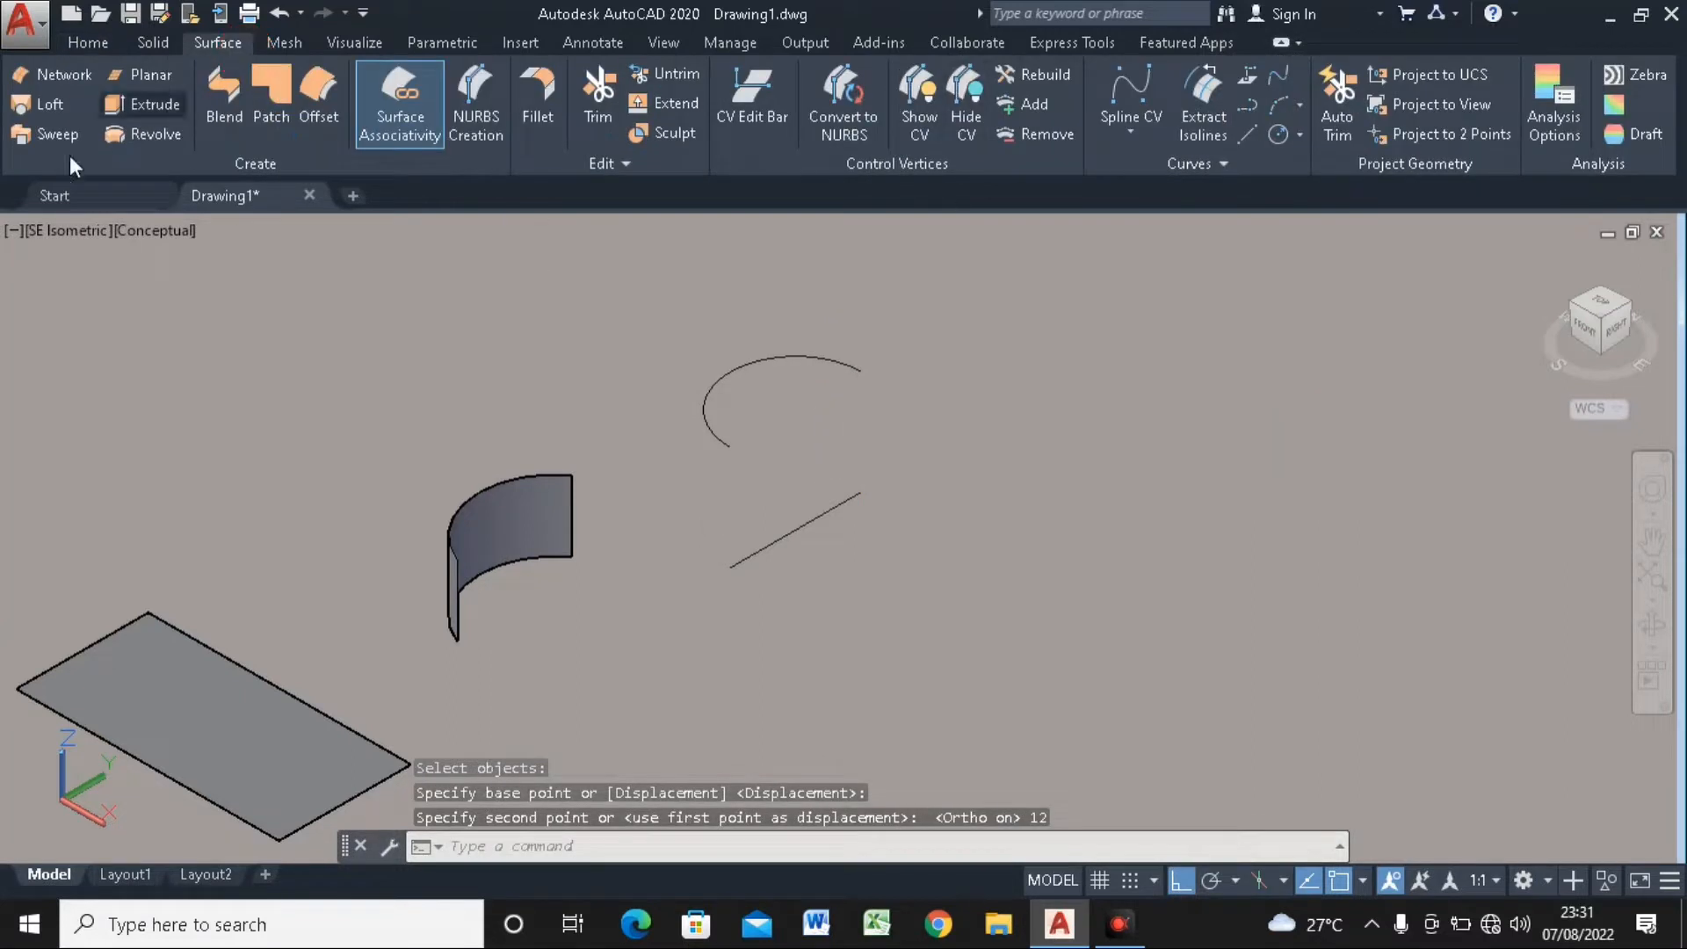
left_click(36, 104)
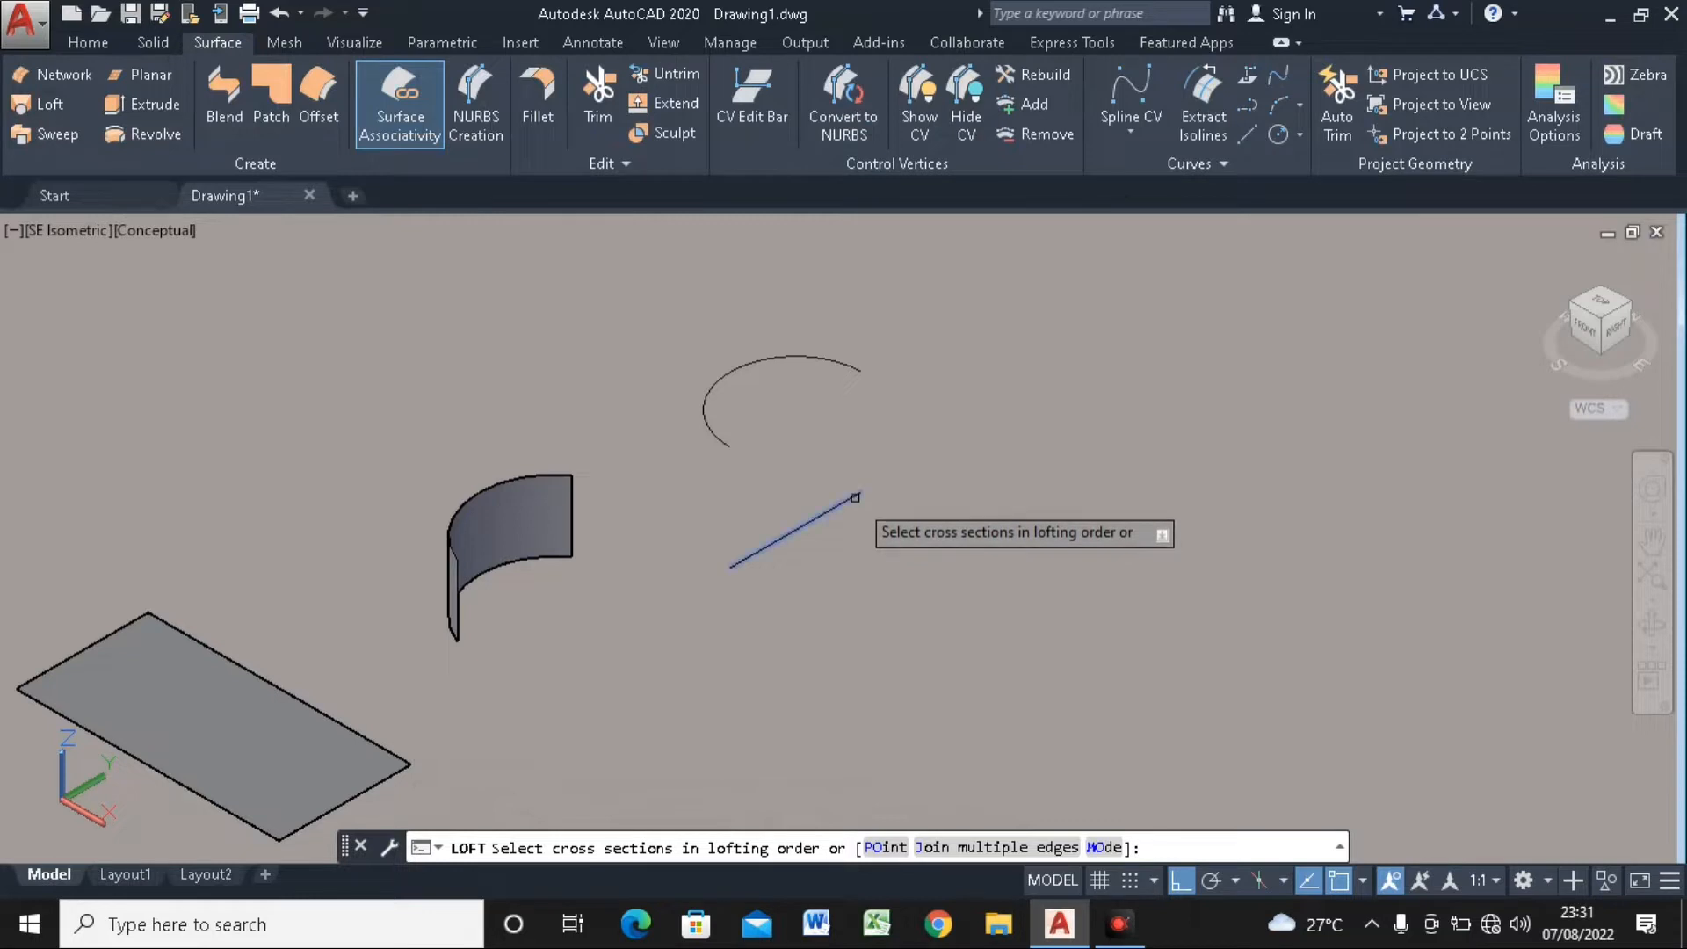
left_click(855, 497)
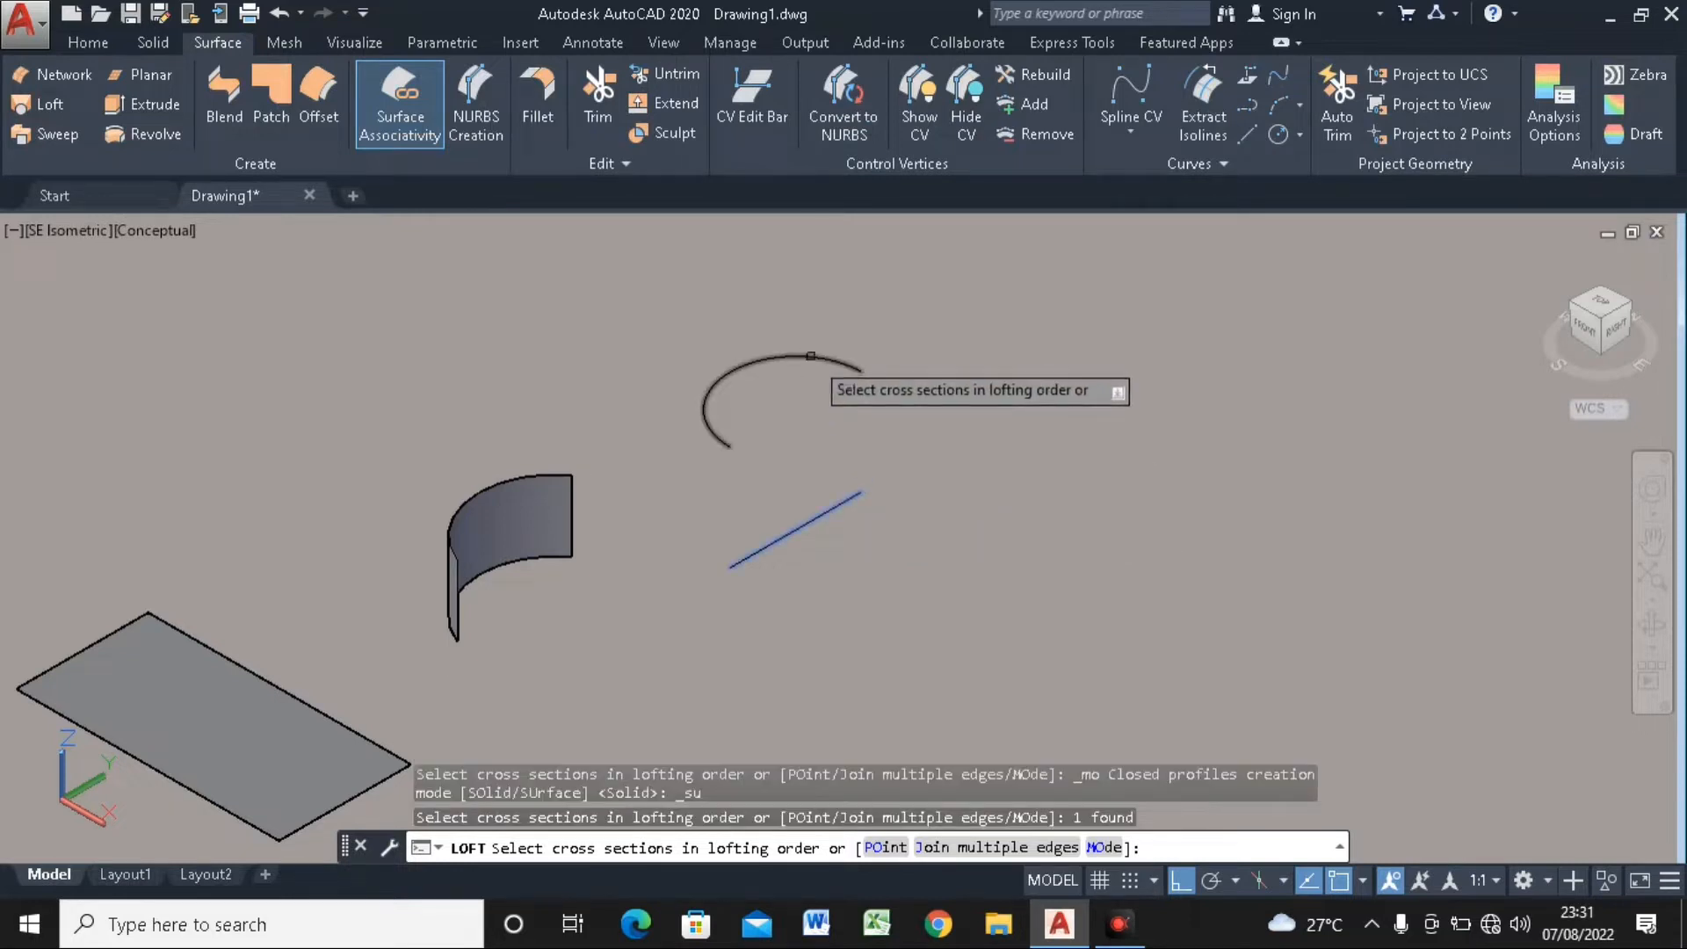
left_click(810, 357)
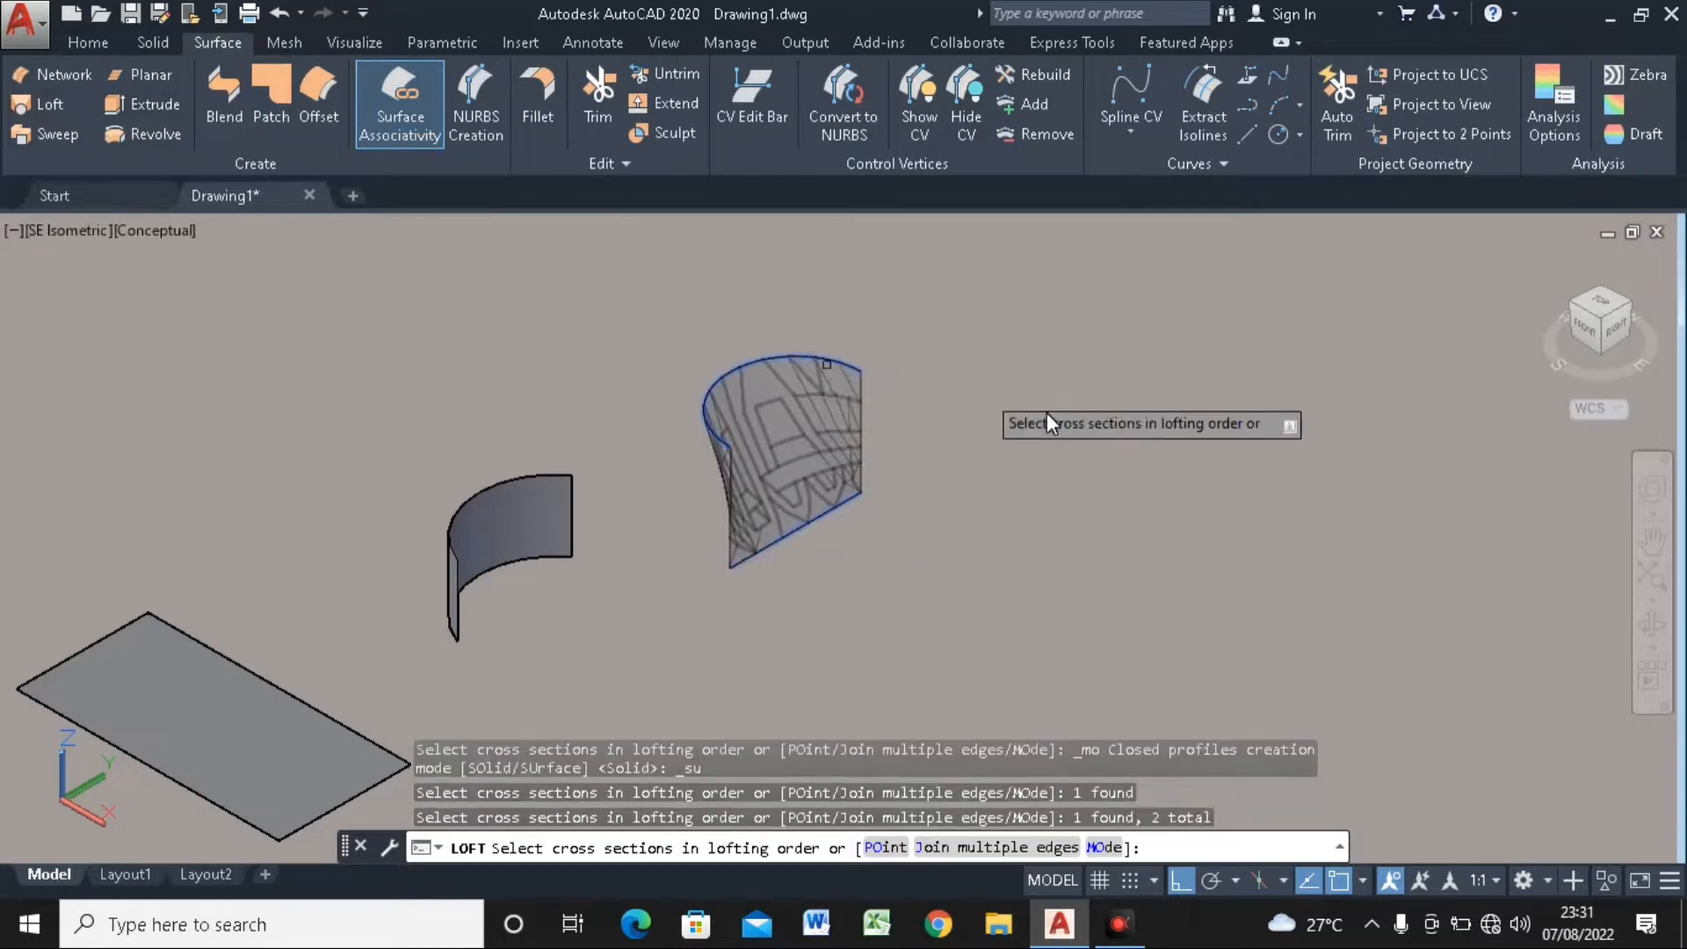
key("Return")
key("Return")
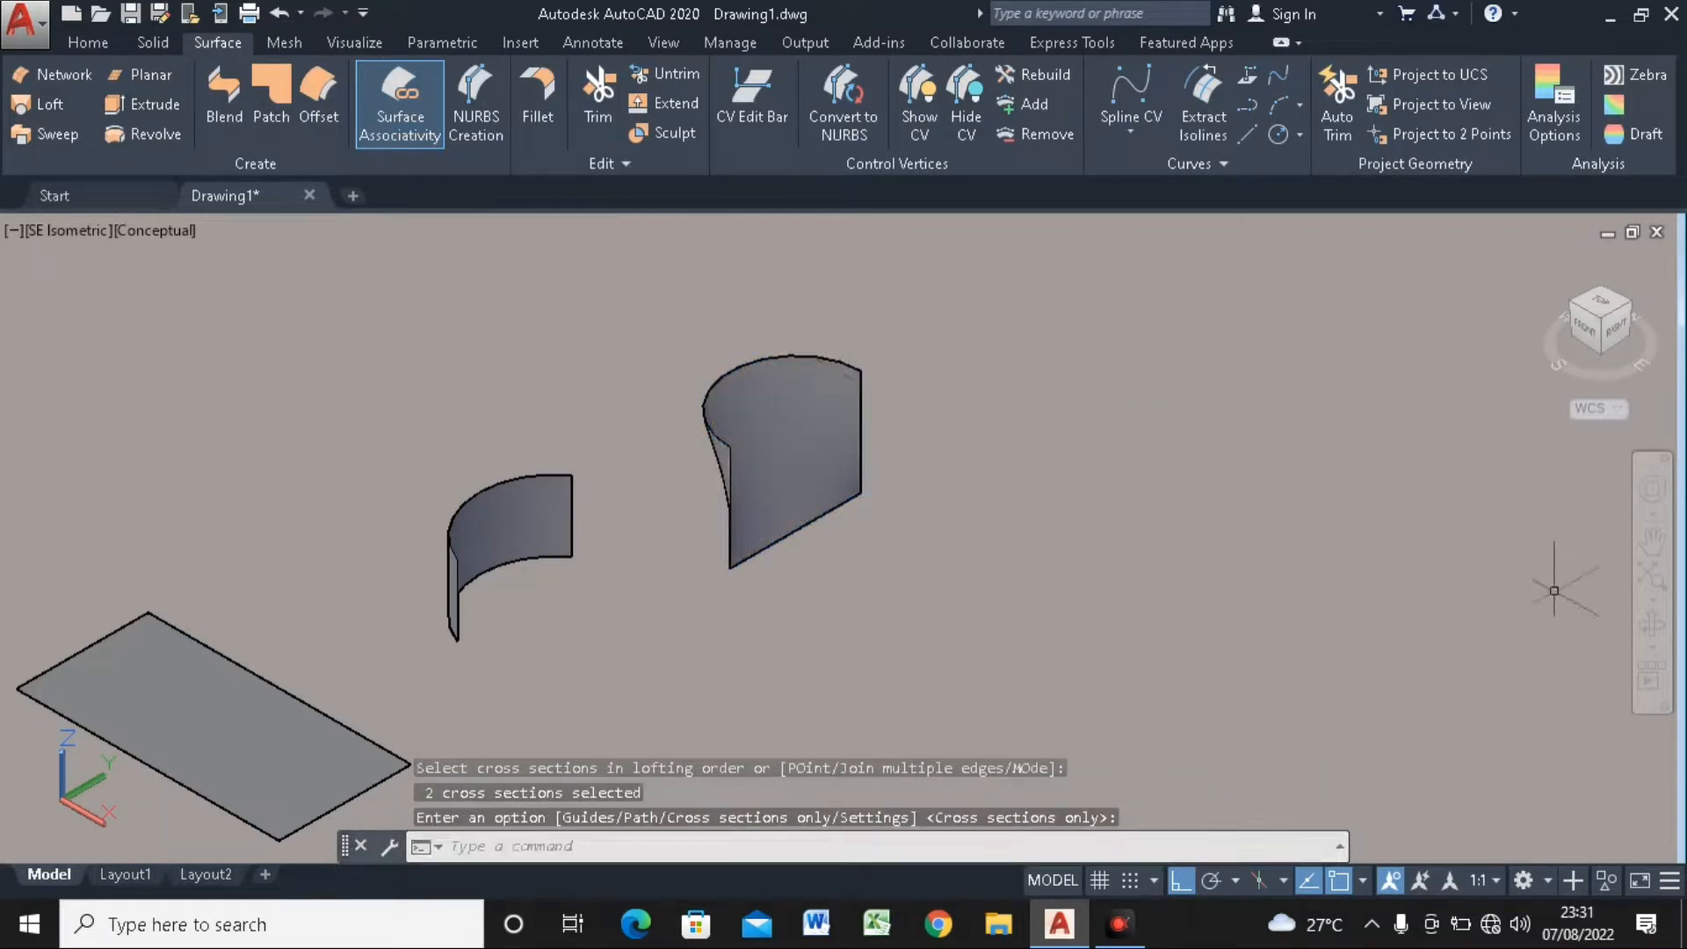
Orbit around the lofted surface to inspect its shape and restore the SE Isometric view
left_click(1639, 618)
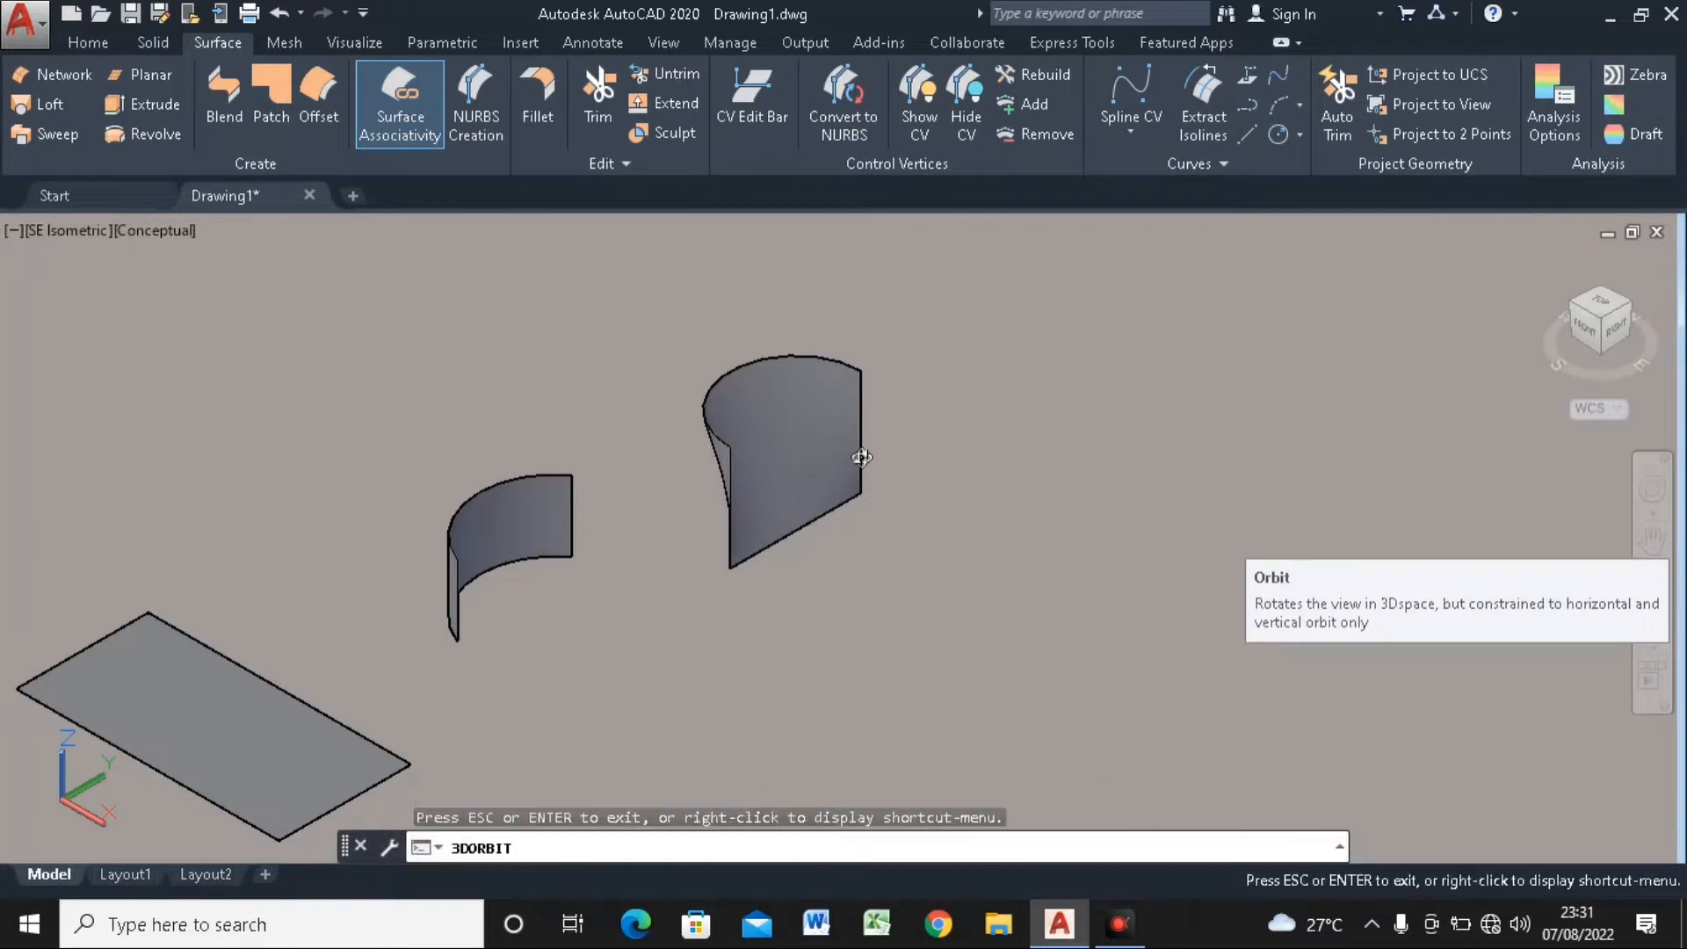
left_click_drag(794, 448, 640, 573)
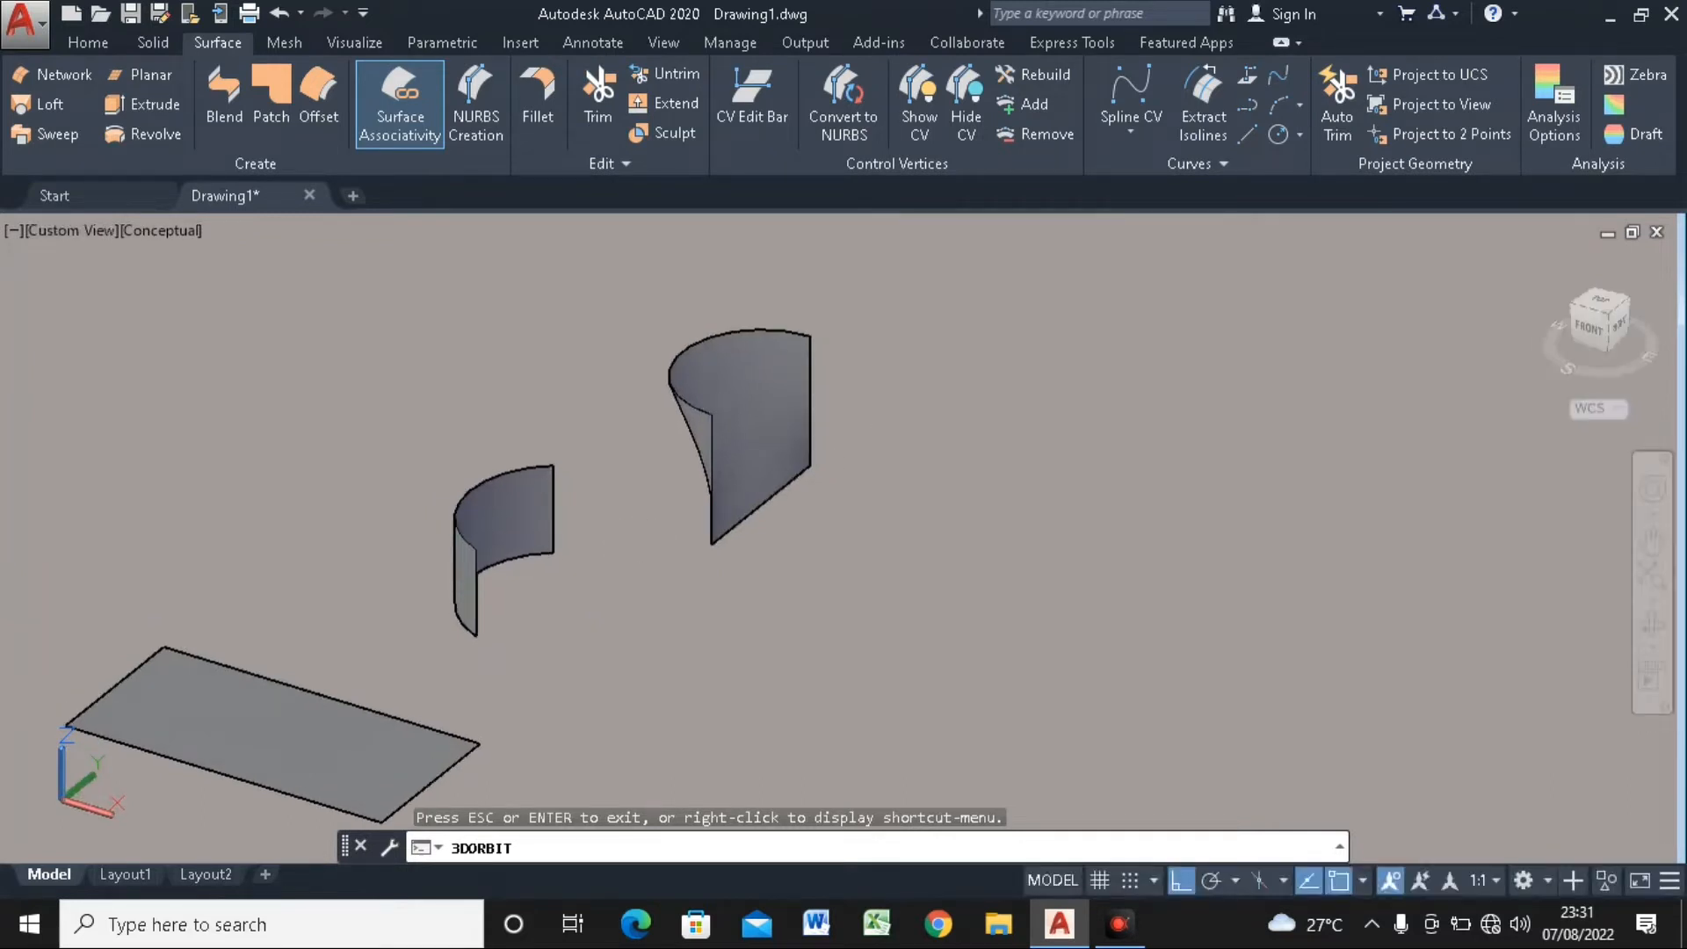
key("Escape")
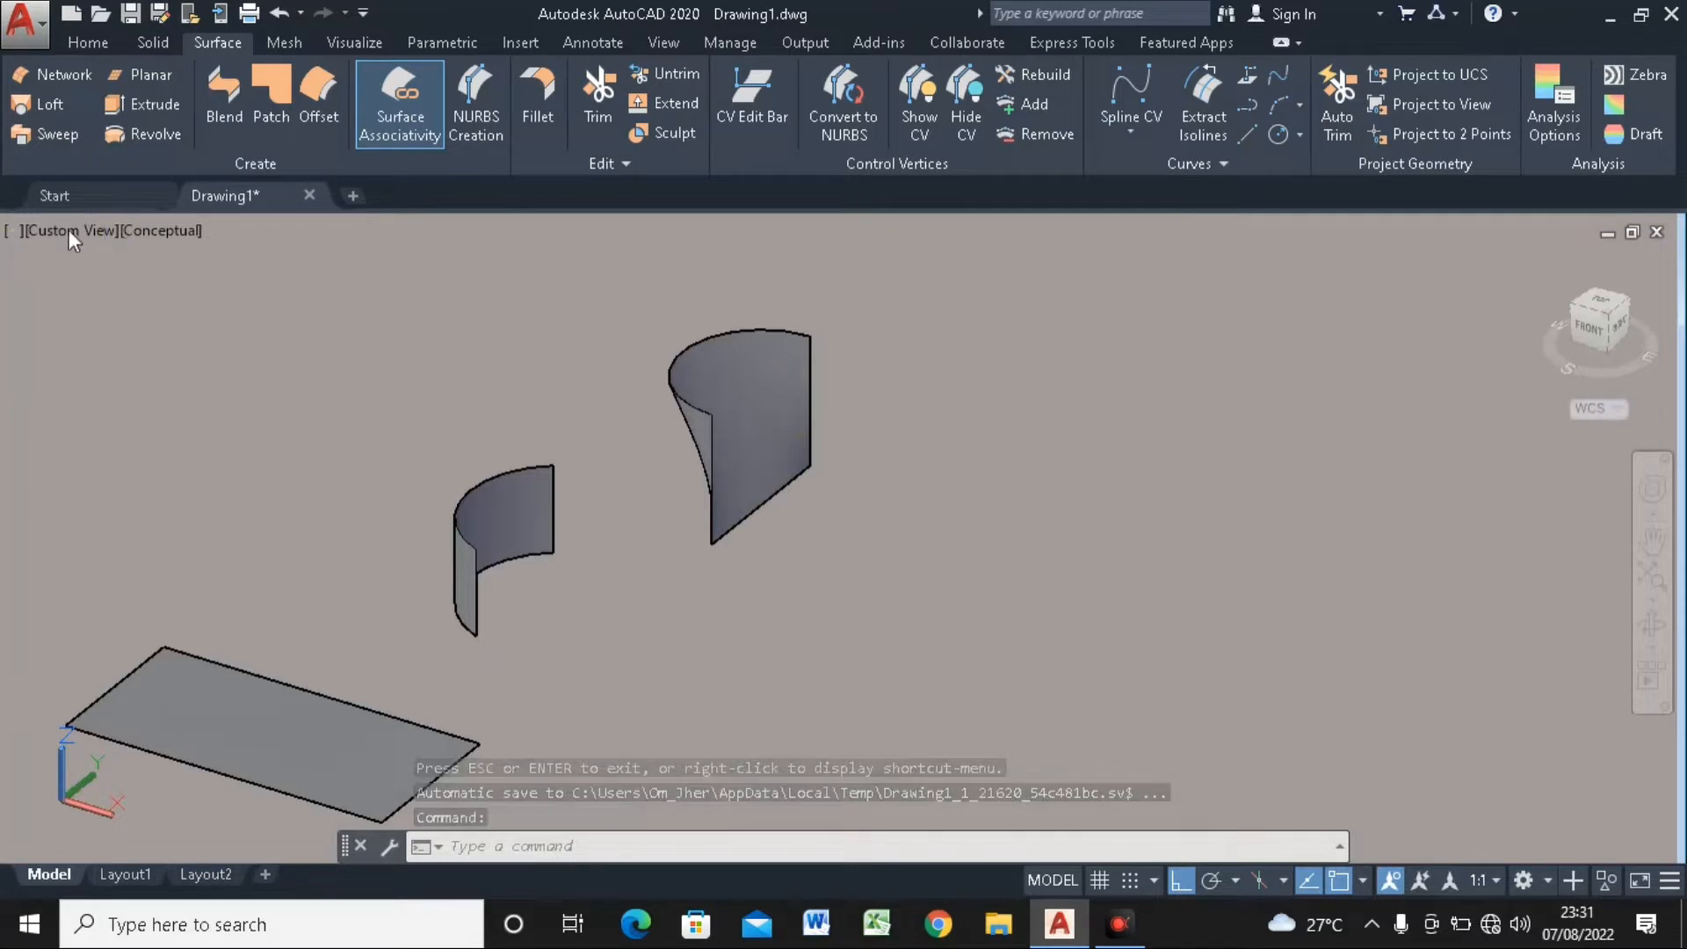
left_click(69, 229)
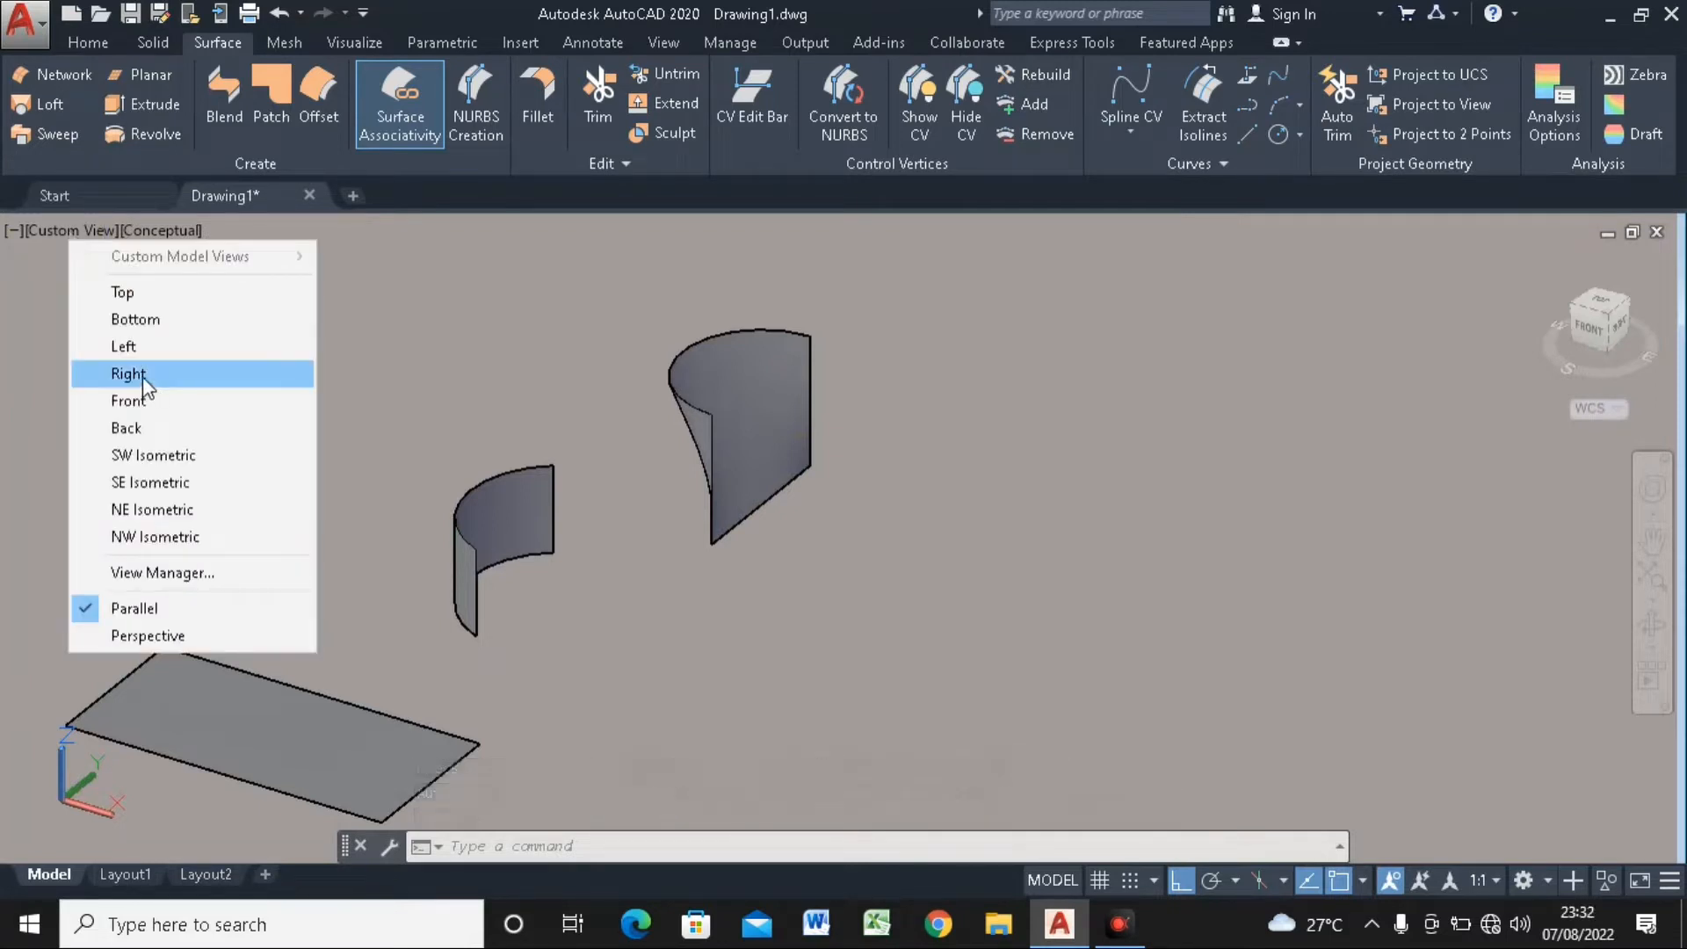
left_click(150, 482)
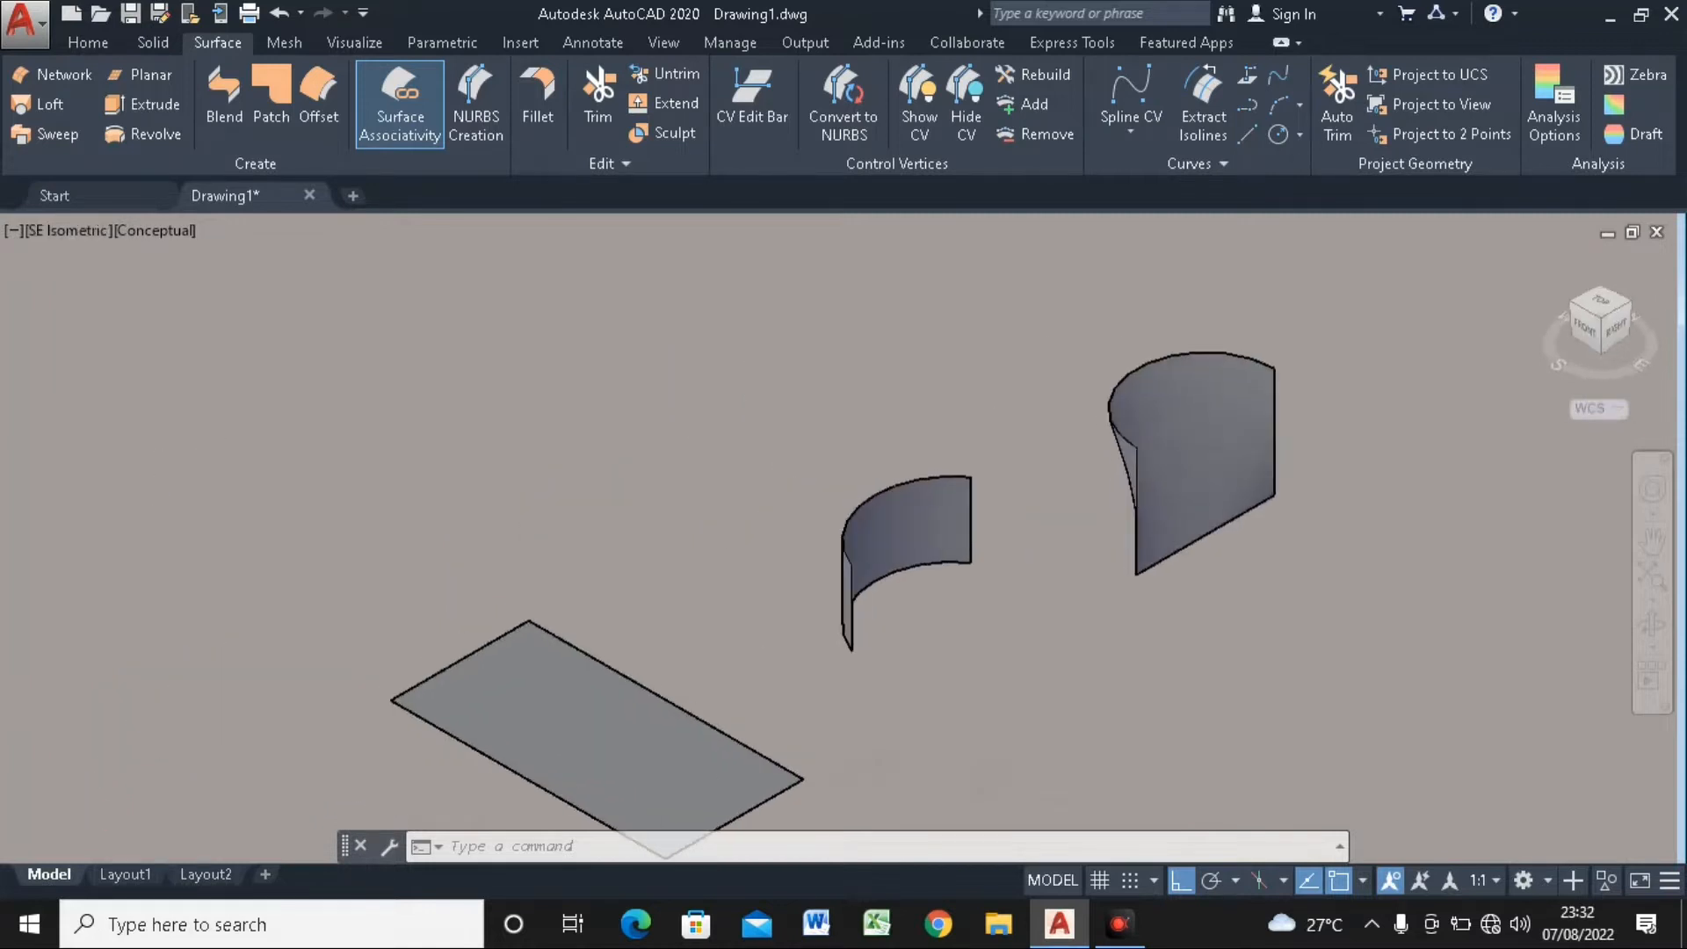
middle_click_drag(900, 404, 793, 443)
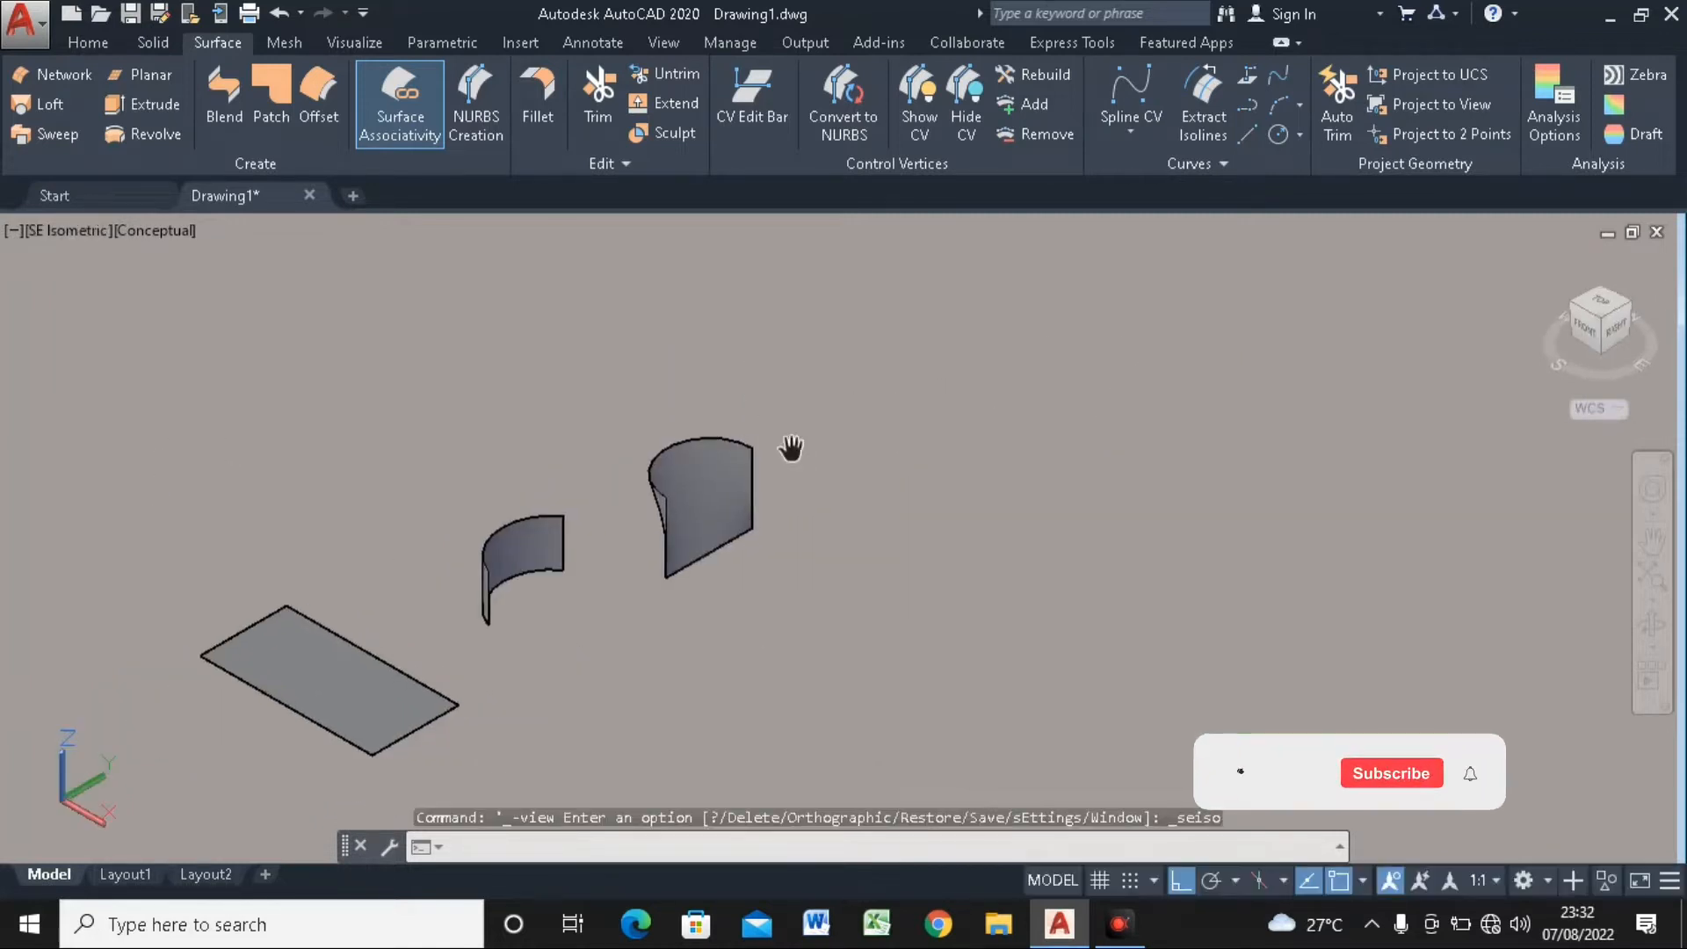
Undo the recent view changes and the loft between the line and the arc
key("ctrl+z")
key("ctrl+z")
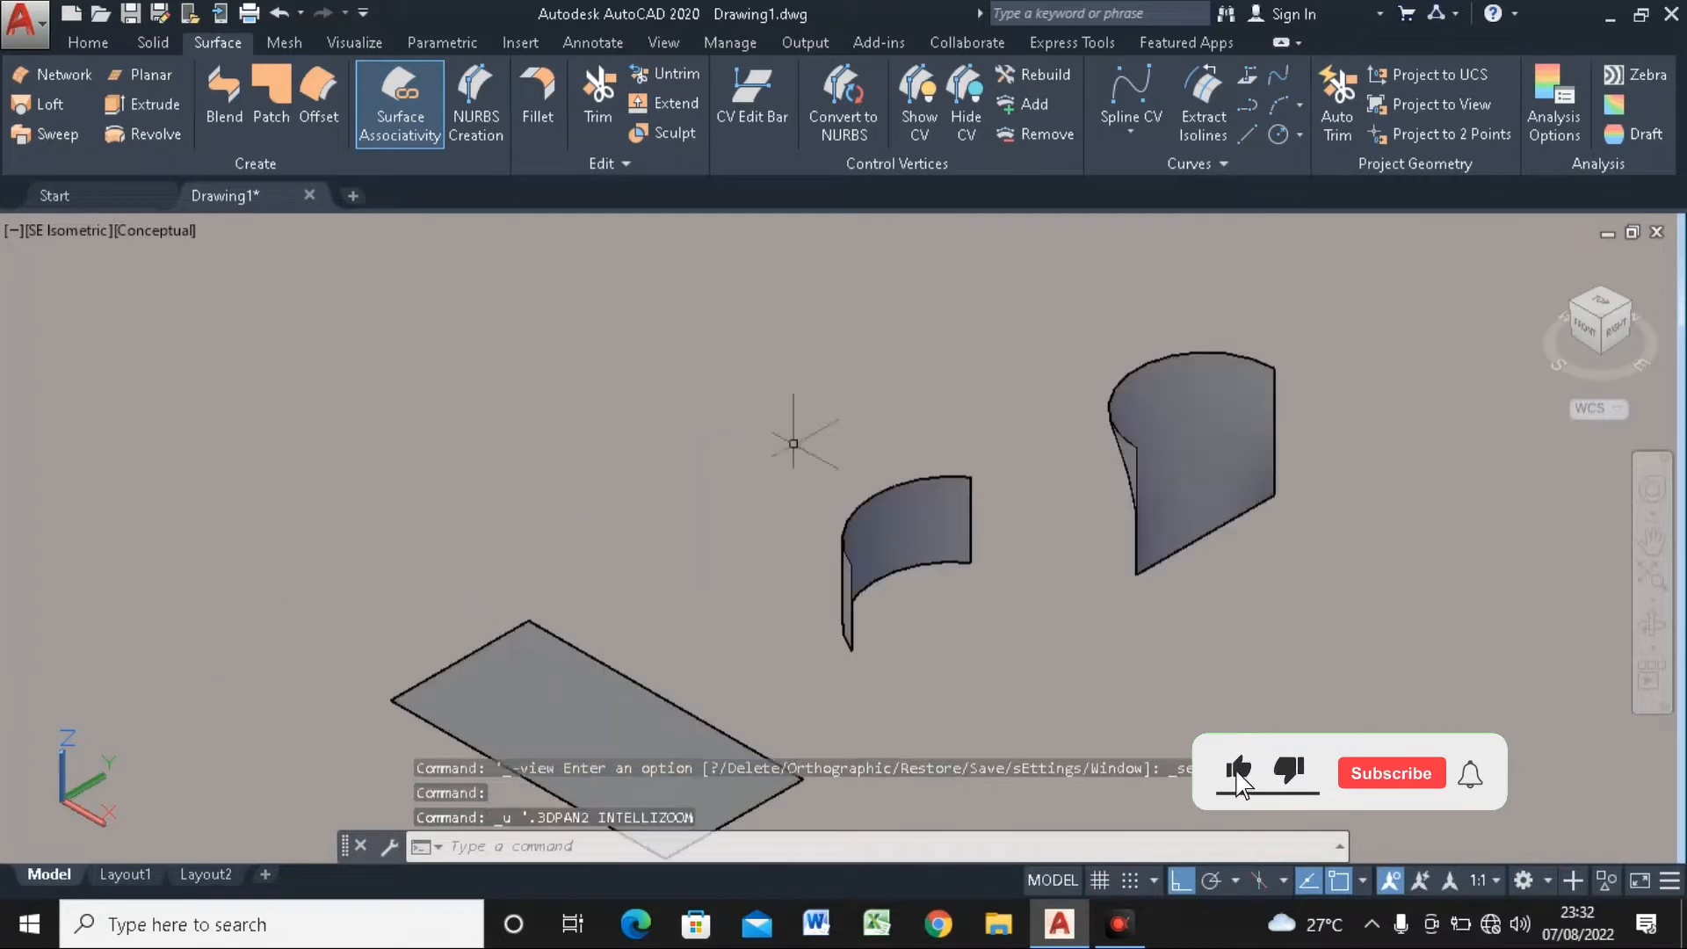
key("ctrl+z")
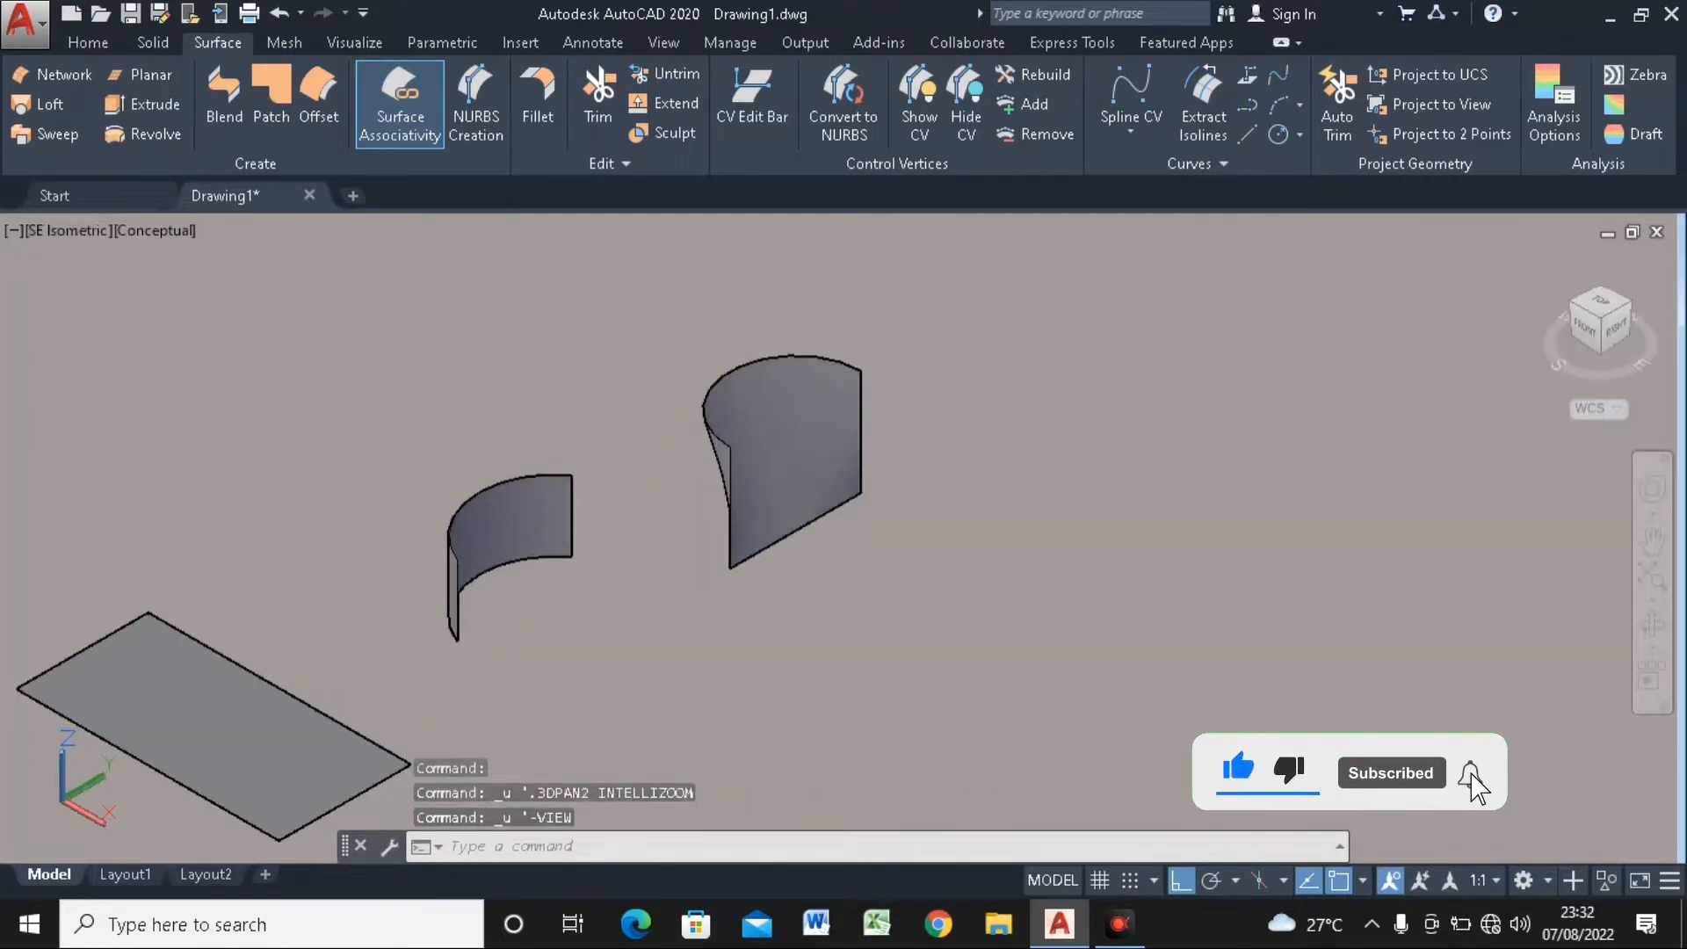
key("ctrl+z")
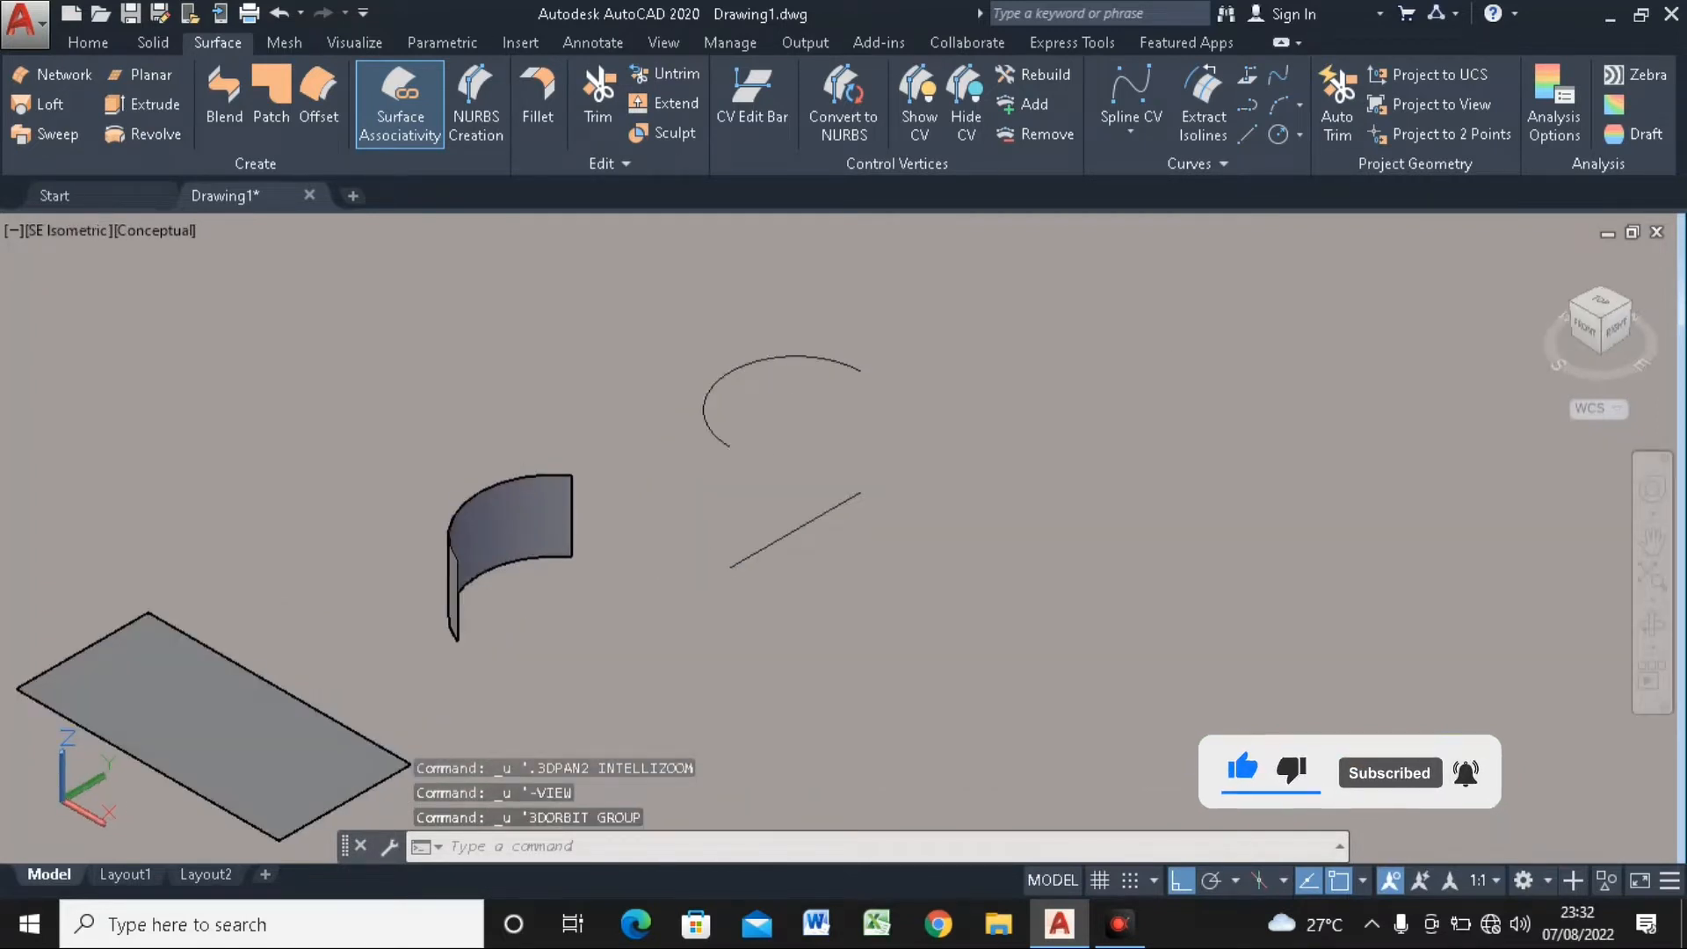
key("ctrl+z")
Copy the straight line 30 units up along Z from its endpoint, with Ortho on
scroll(1070, 559, "down", 2)
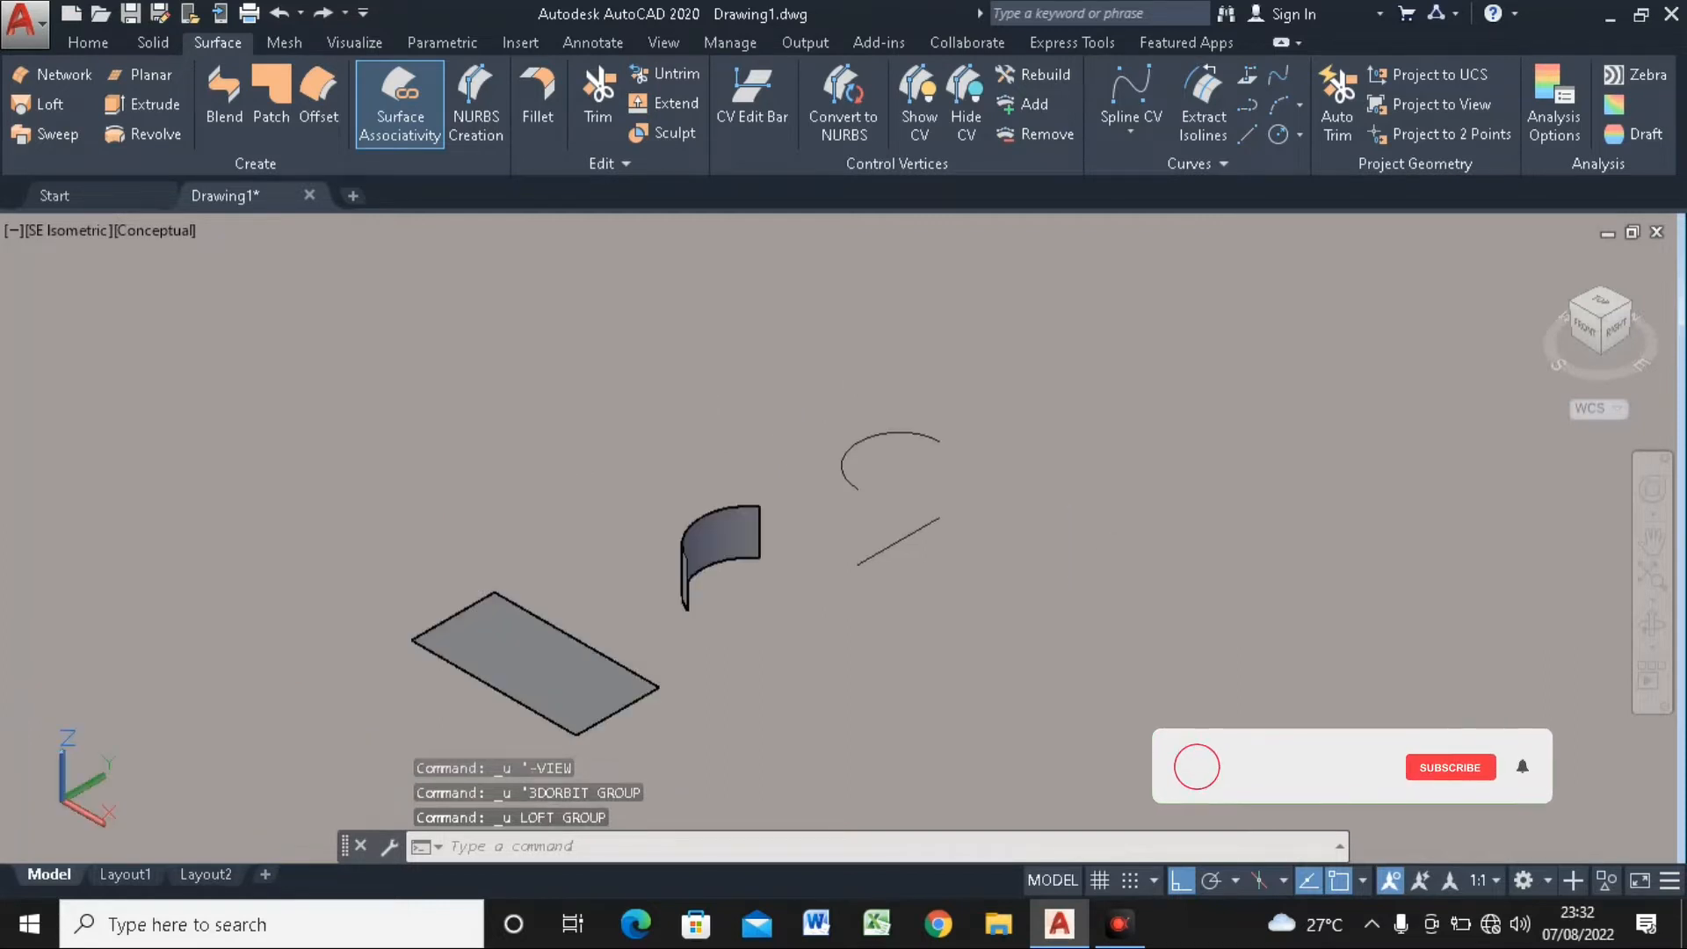
middle_click_drag(1061, 559, 942, 592)
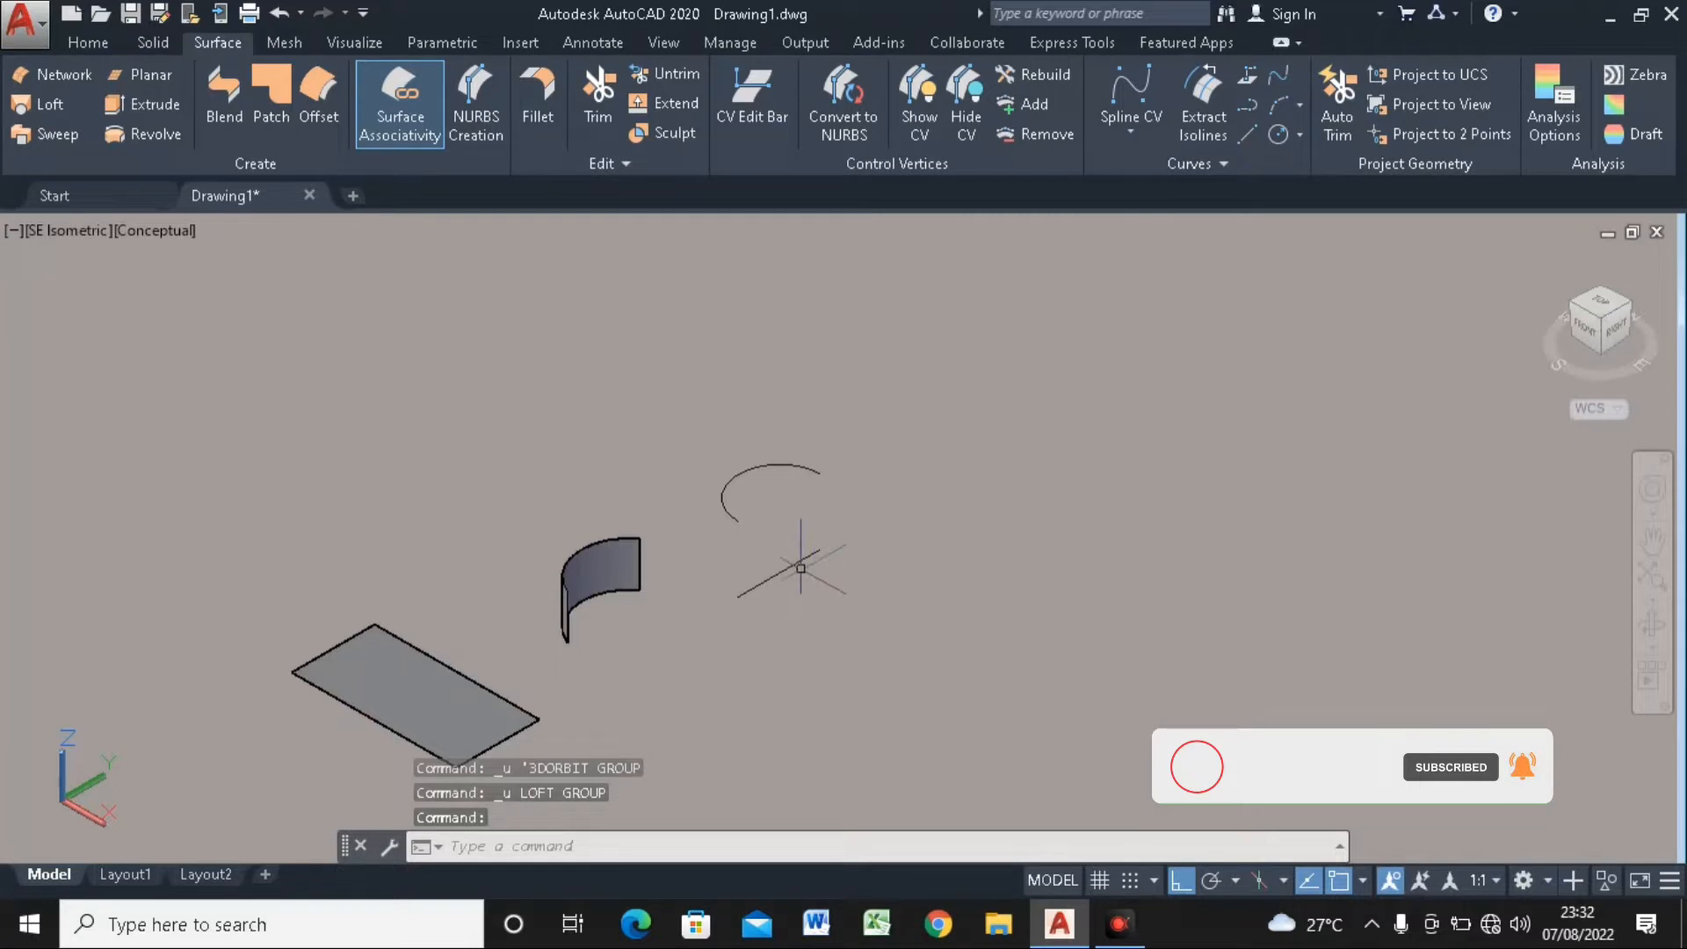
left_click(87, 41)
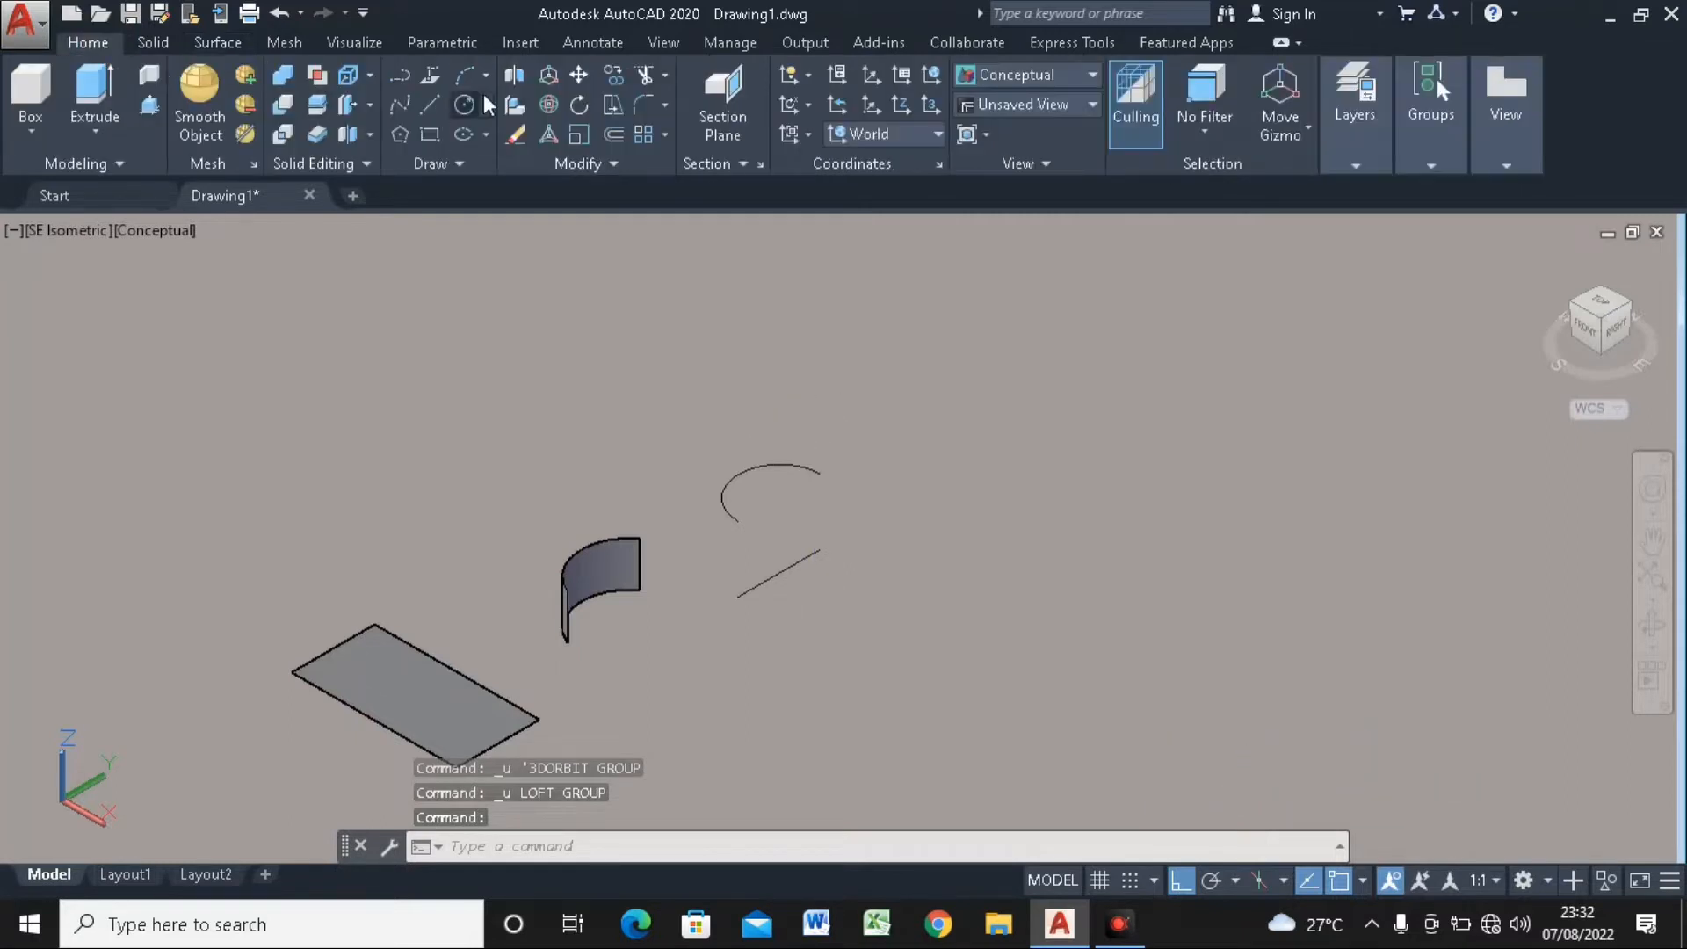
left_click(613, 74)
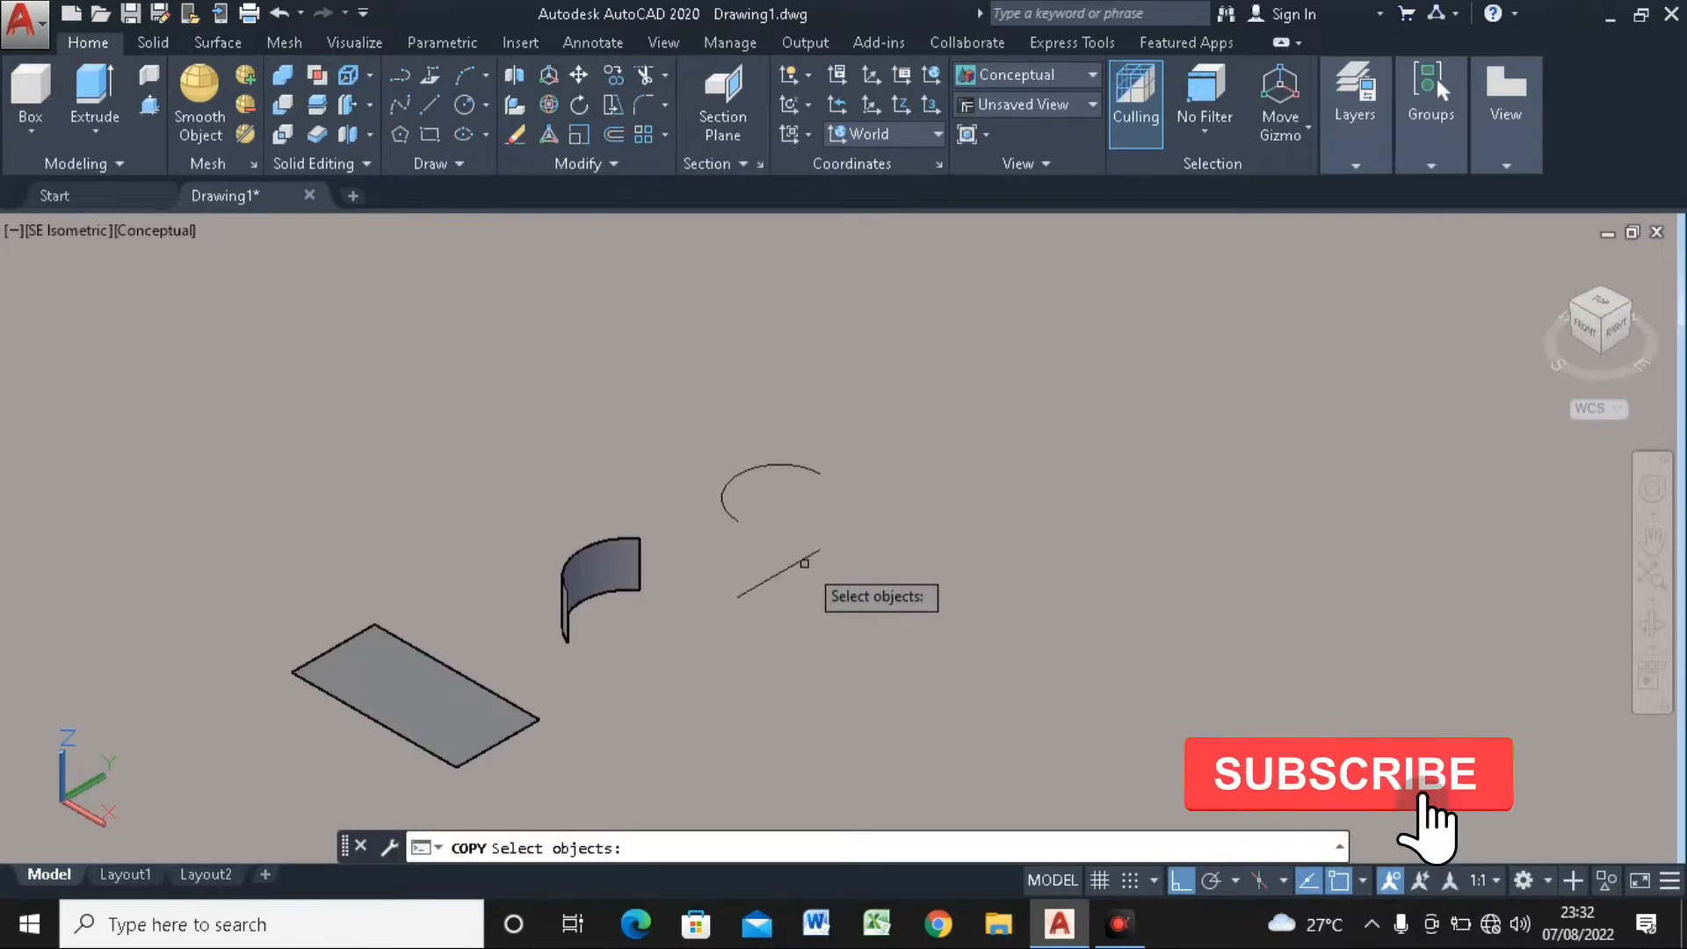
left_click(804, 563)
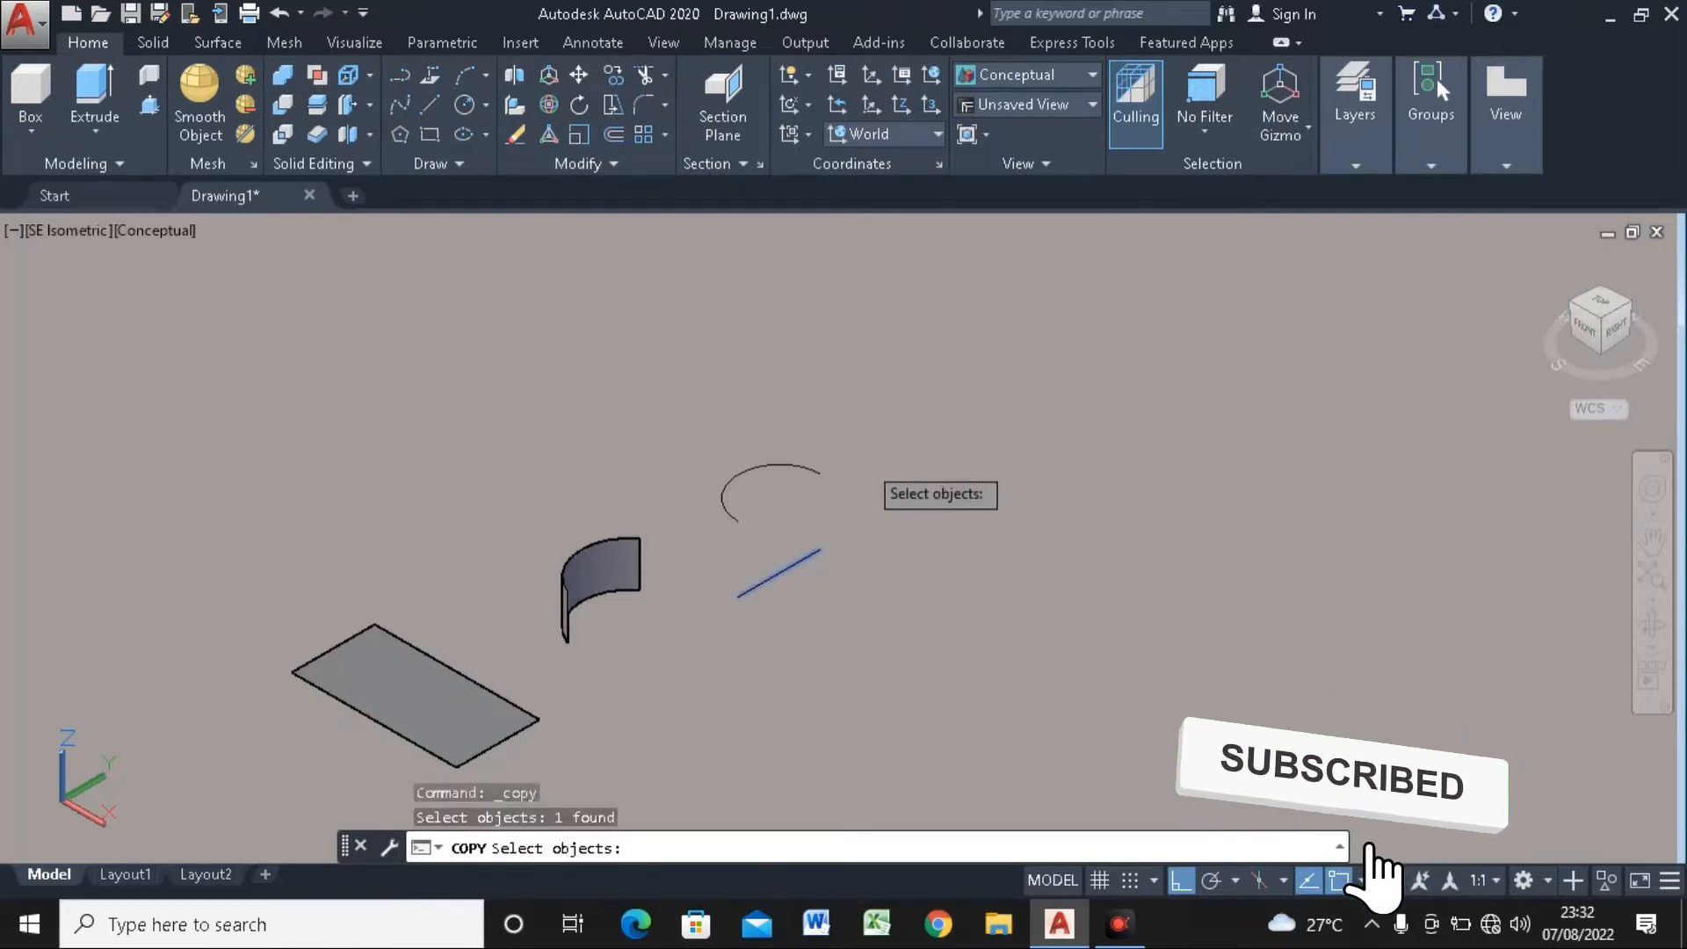
key("Return")
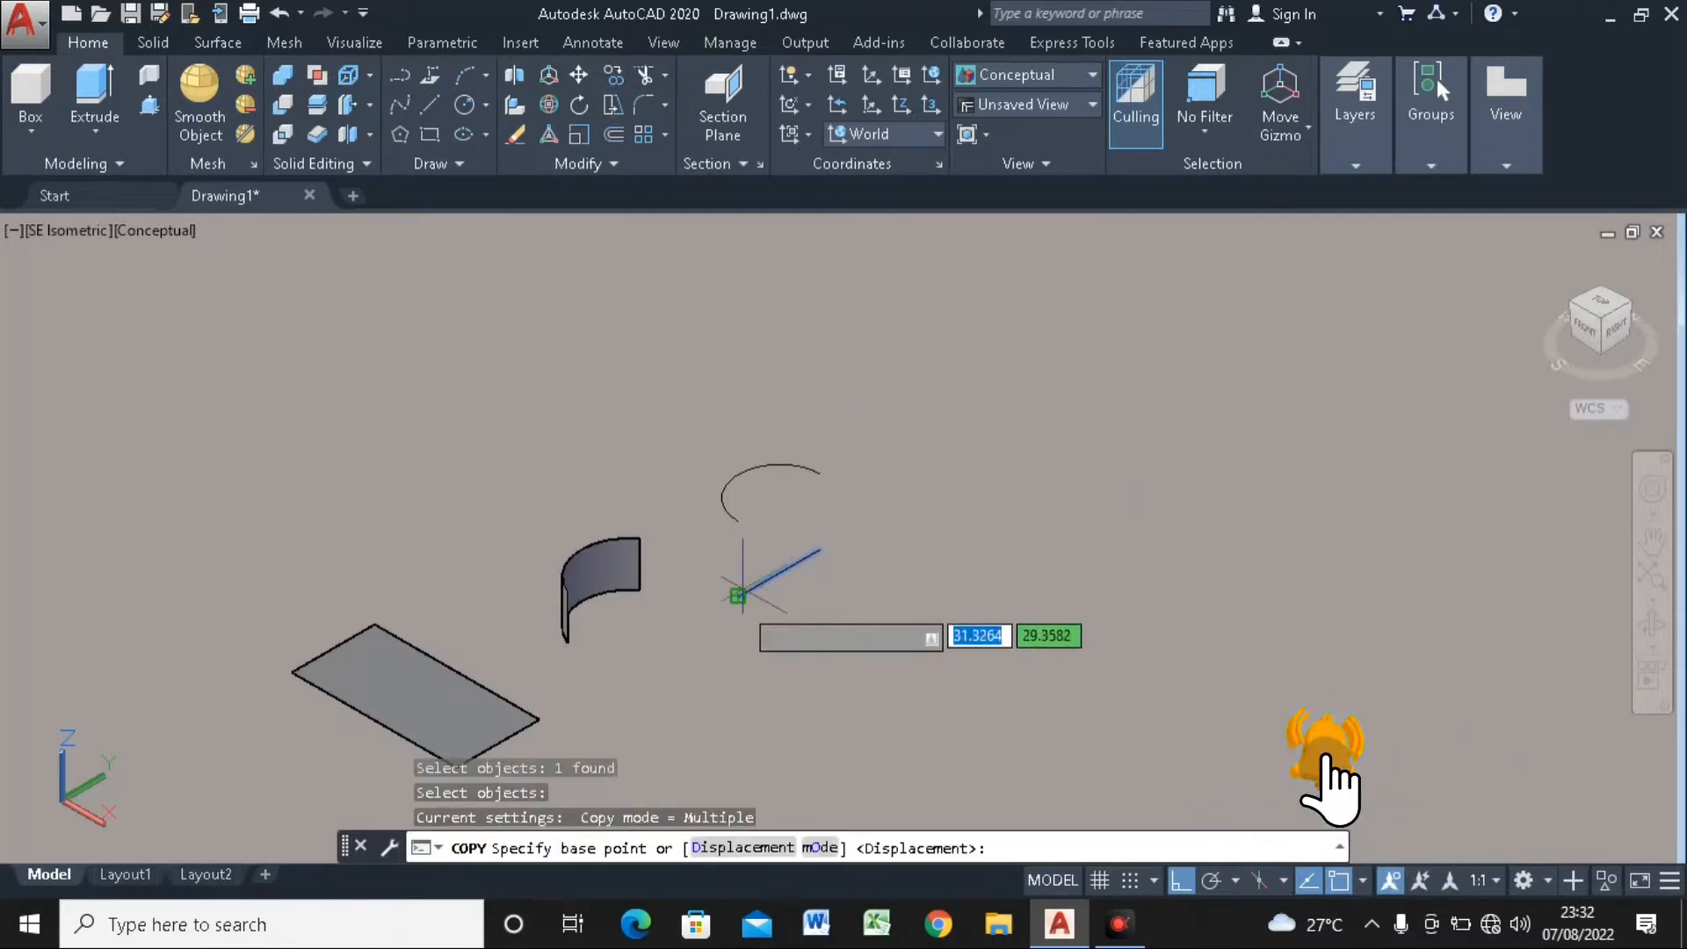
left_click(739, 595)
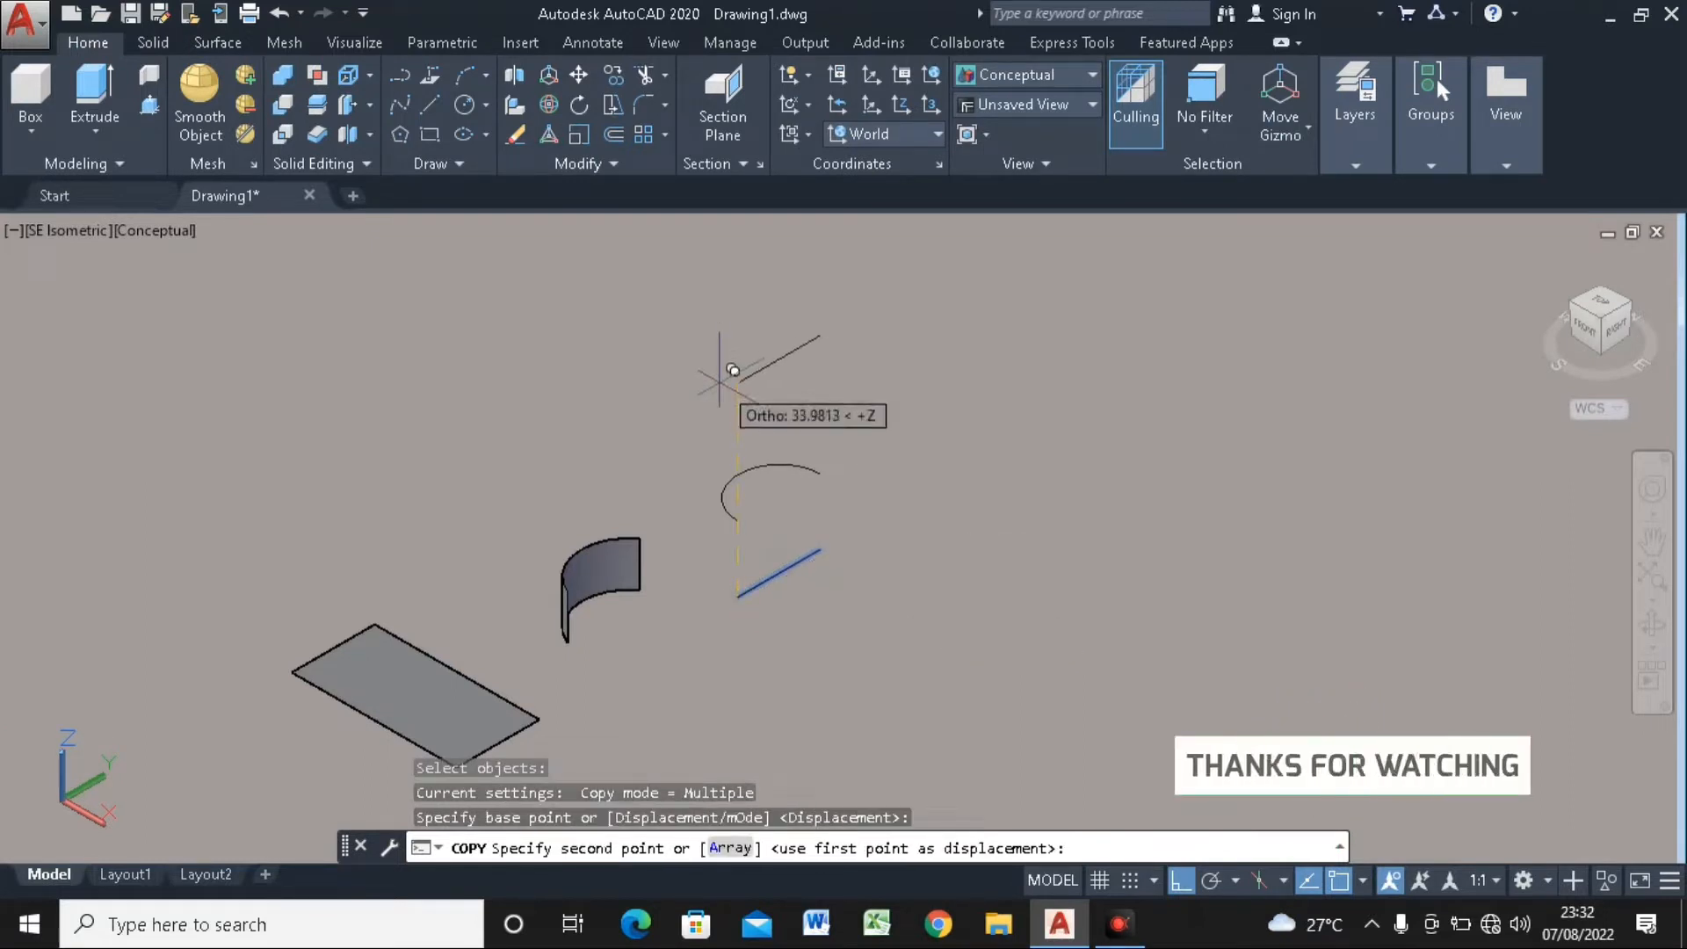
type("30")
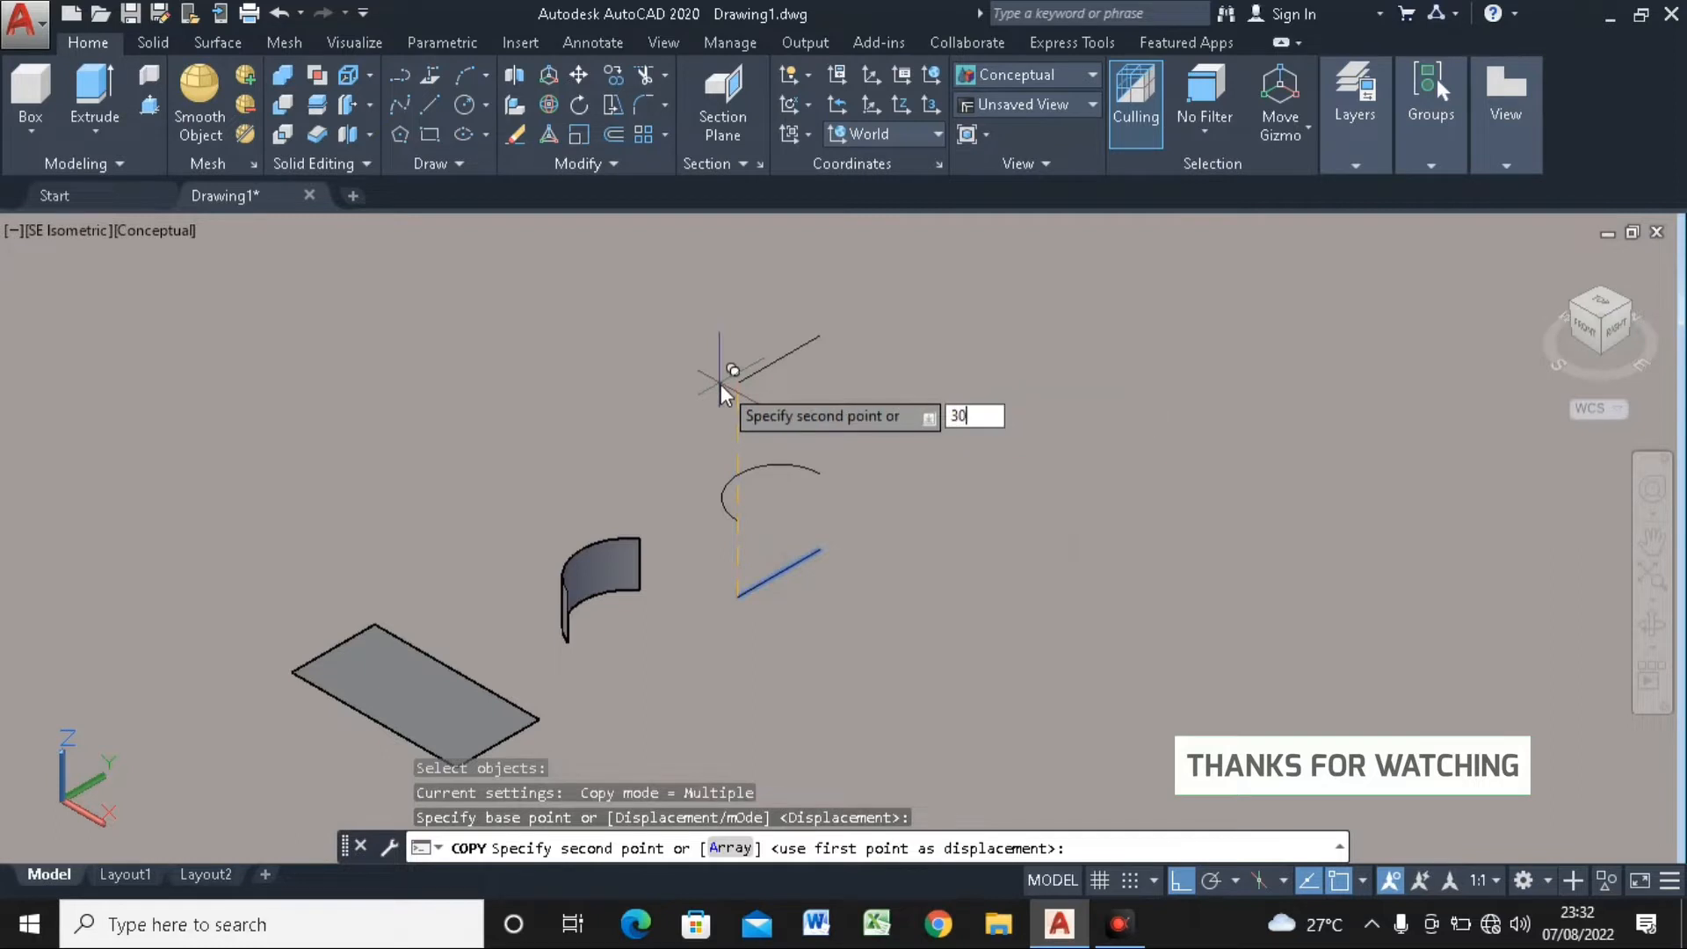
key("Return")
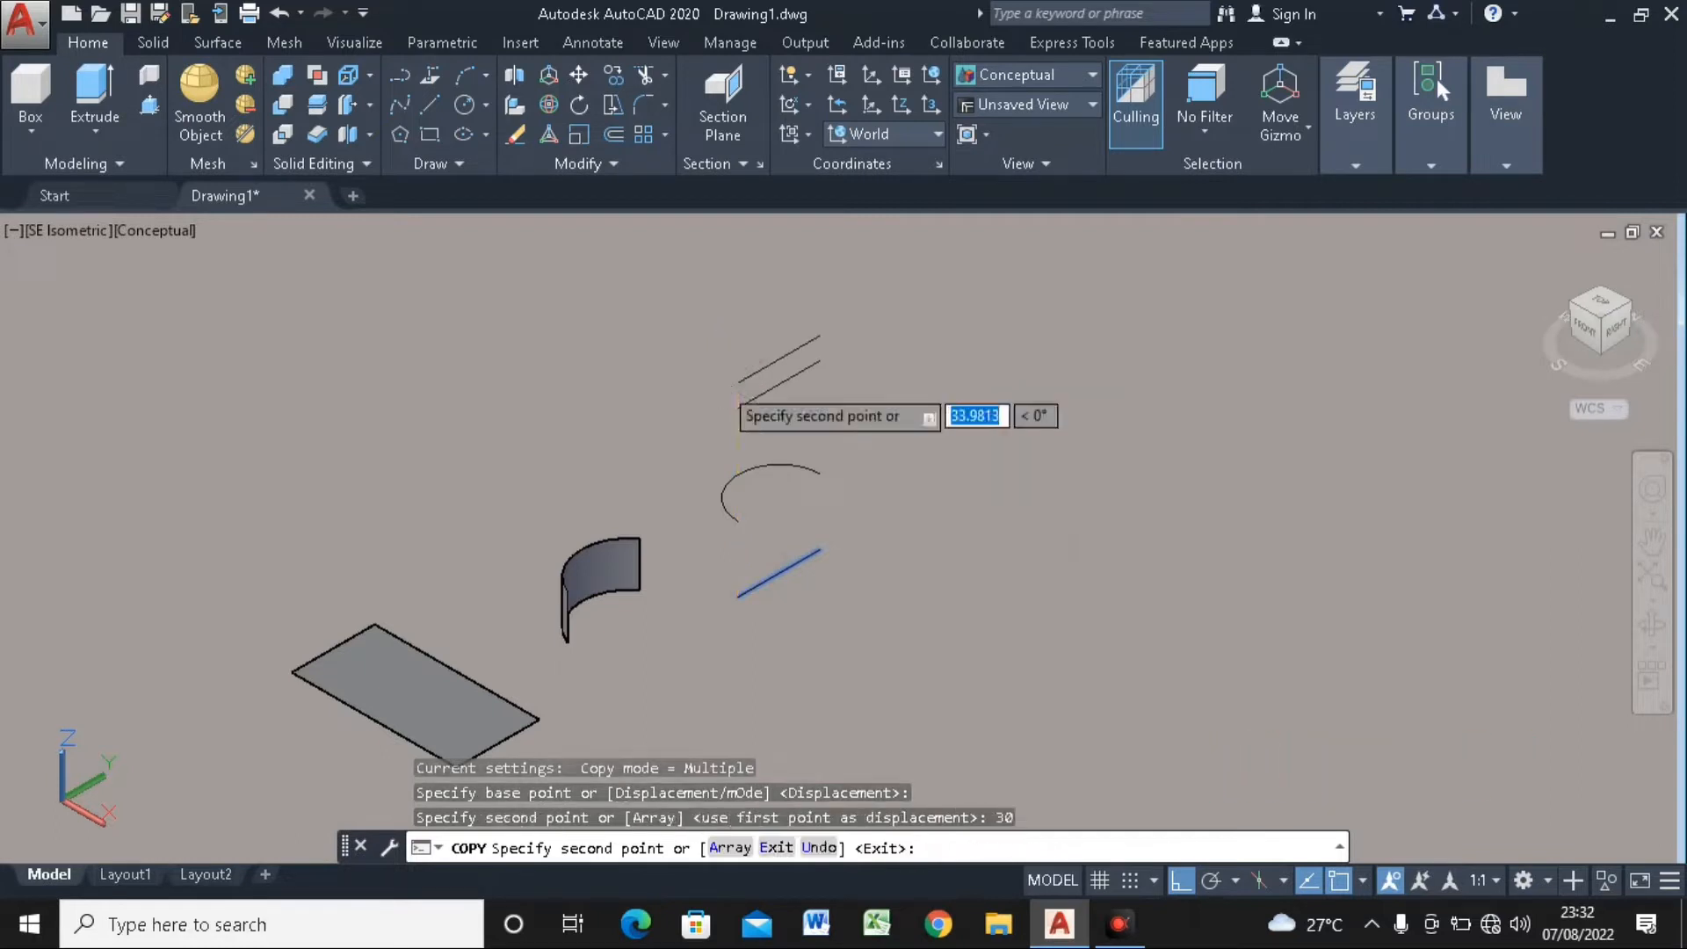
key("Escape")
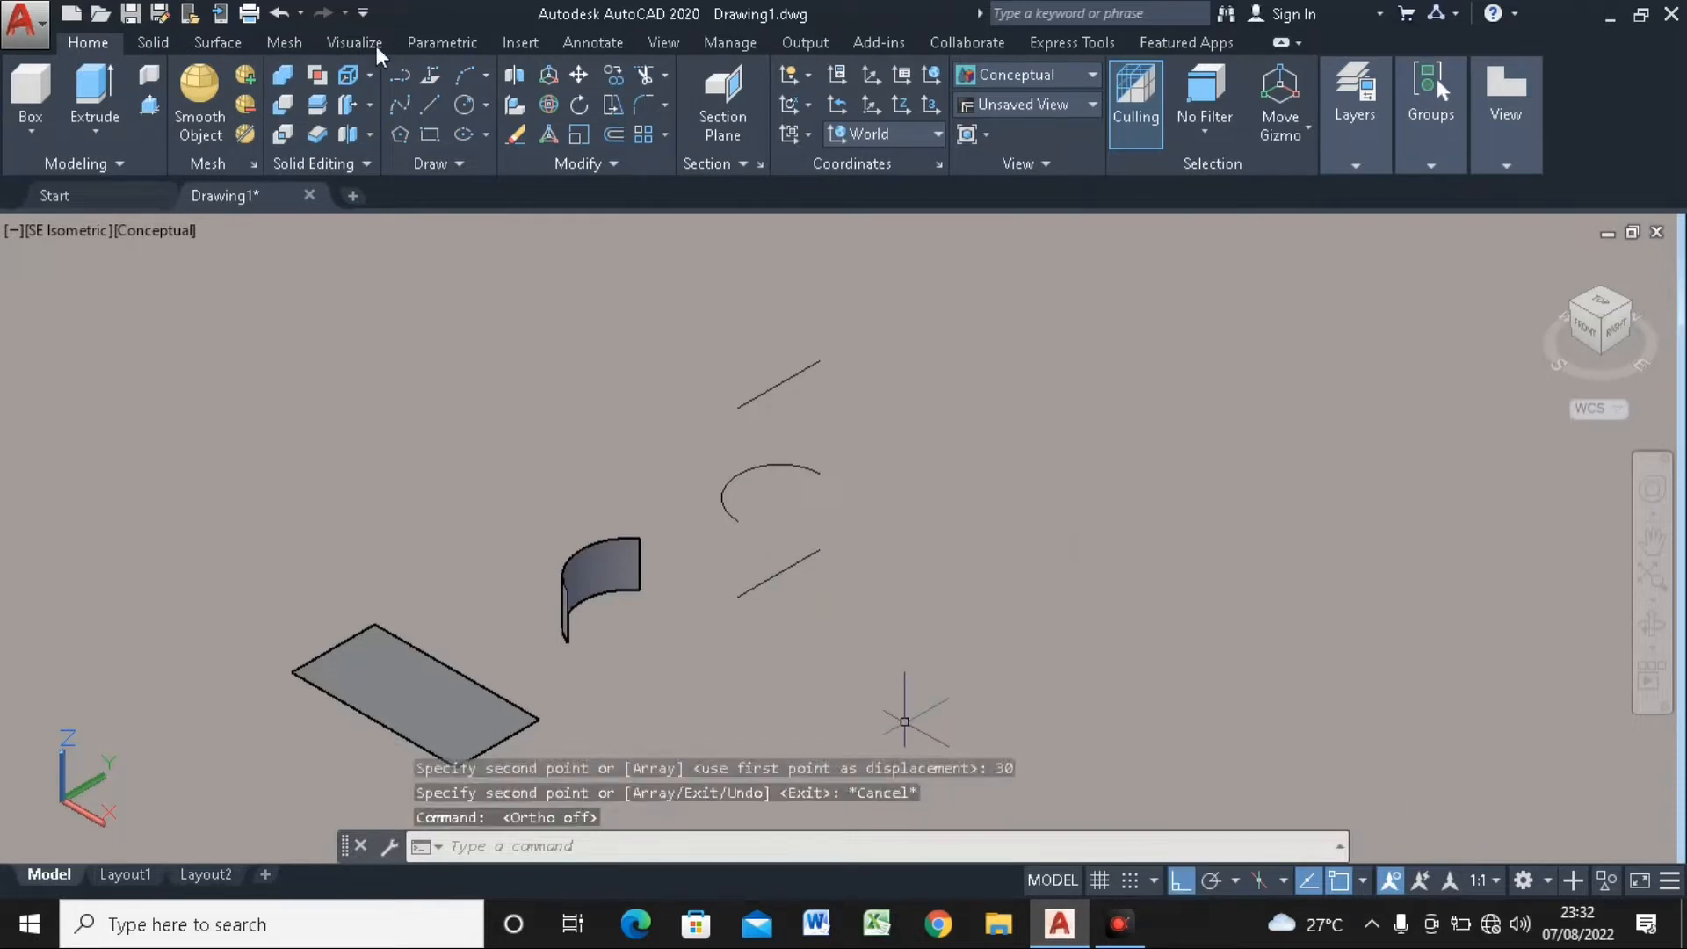
With Ortho off, draw an S-shaped CV spline between the copied upper line's endpoints, and erase that line
key("F8")
left_click(217, 43)
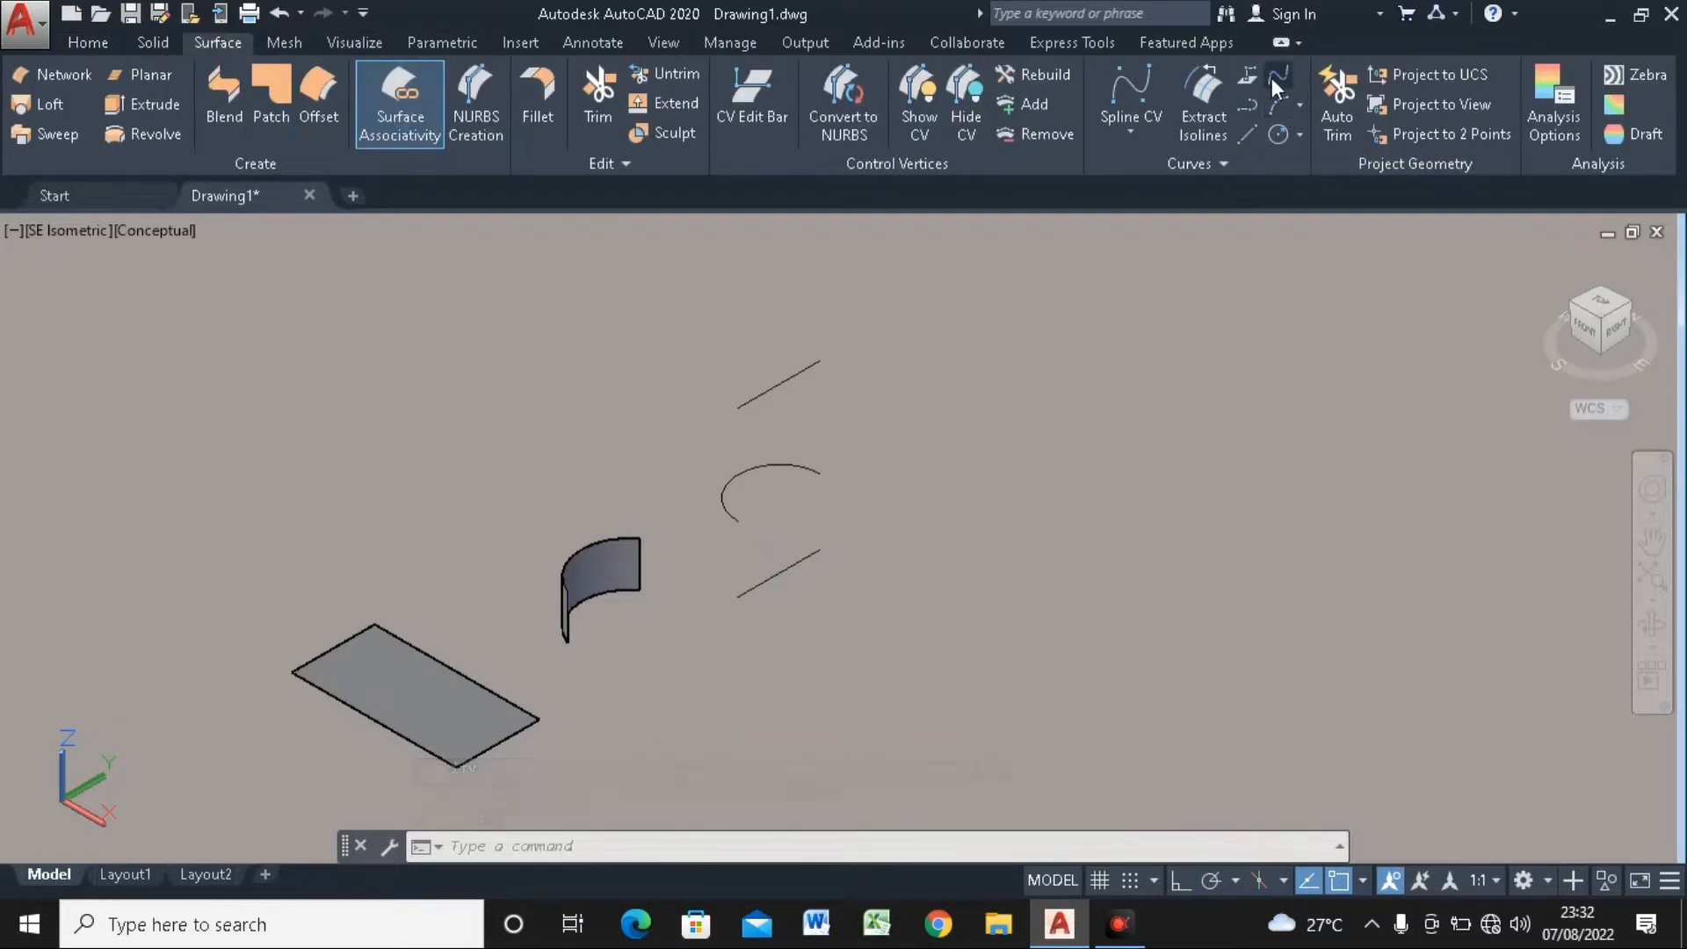
left_click(1135, 95)
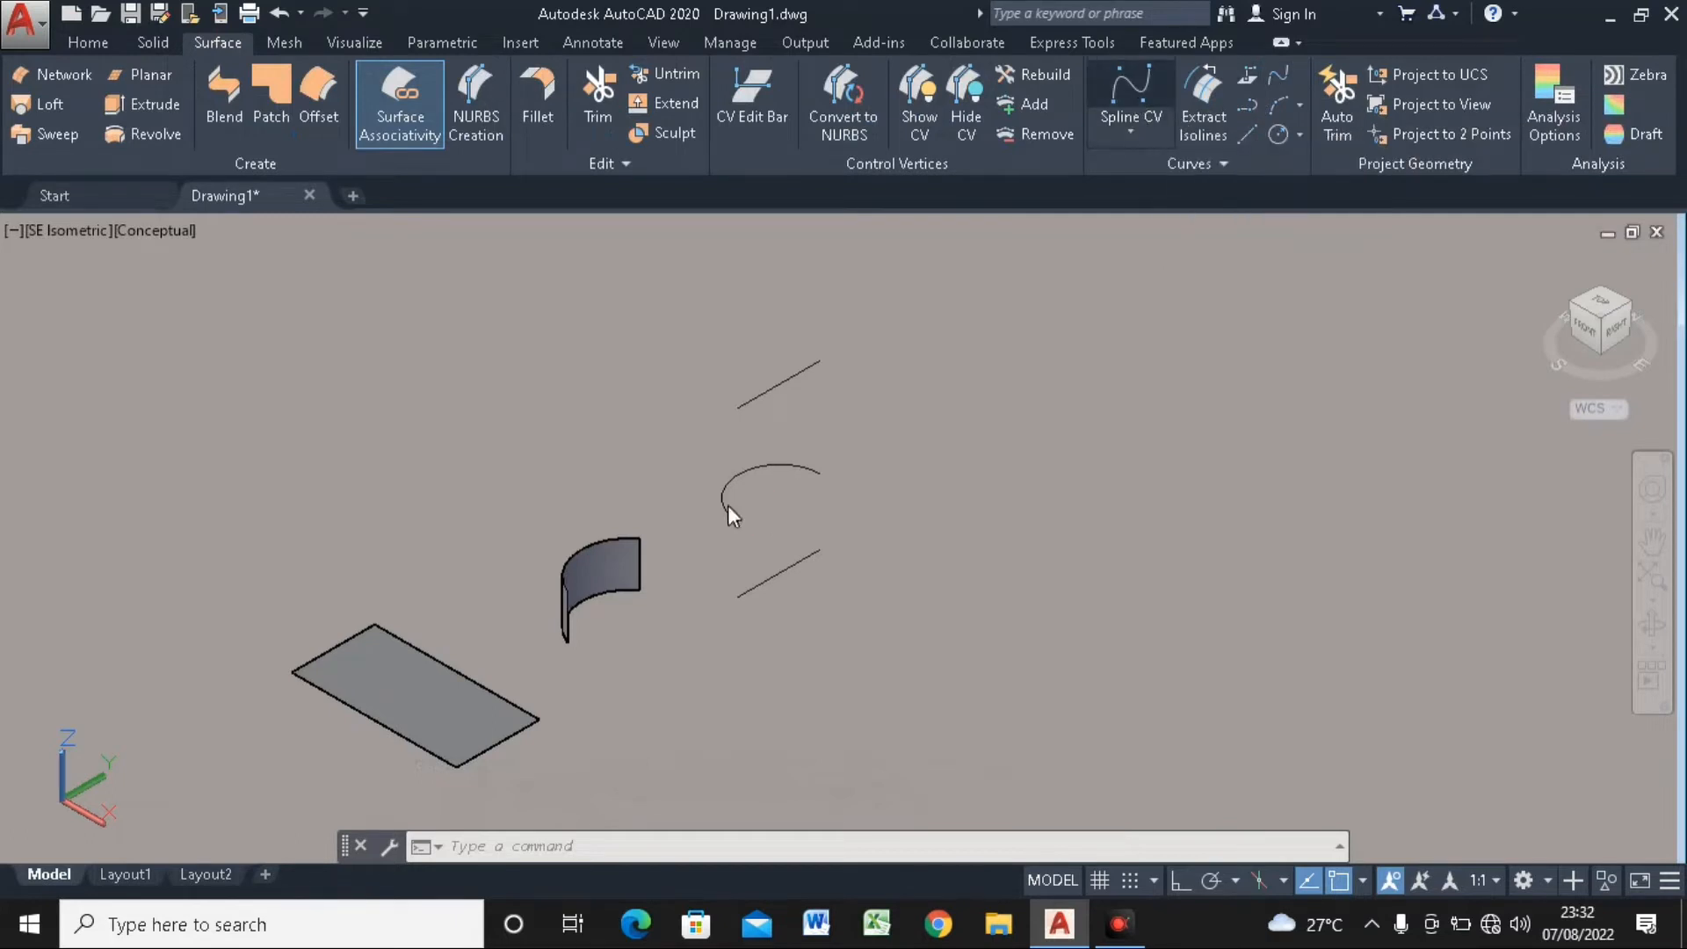
scroll(713, 459, "up", 2)
middle_click_drag(746, 376, 710, 456)
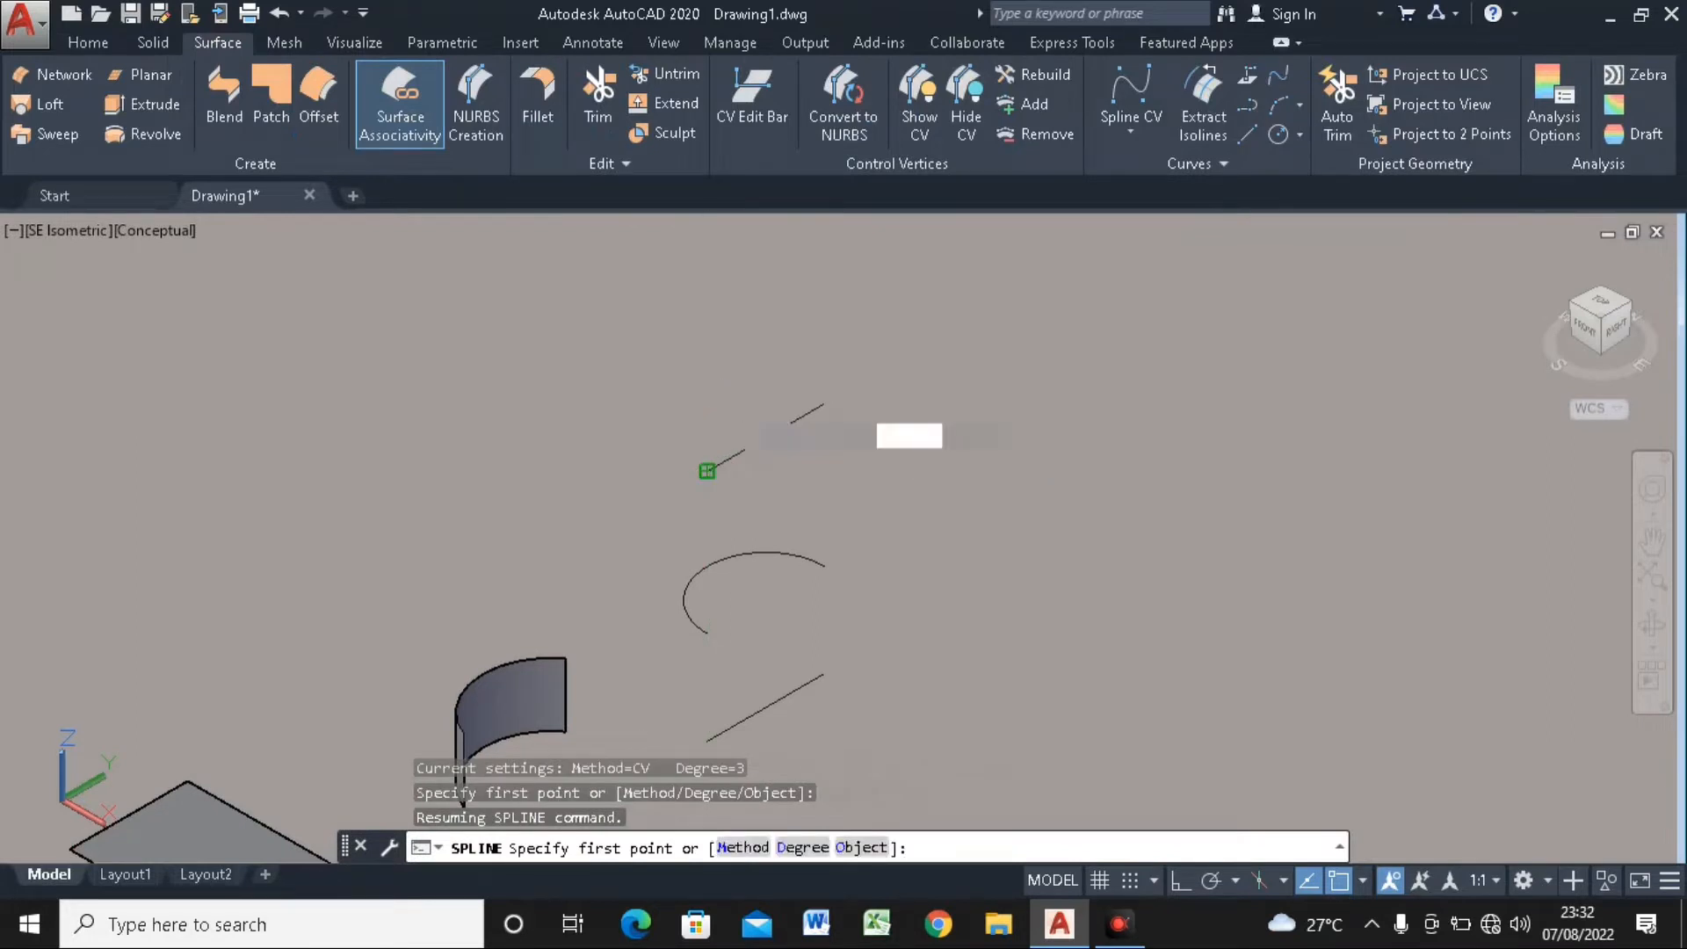
left_click(708, 471)
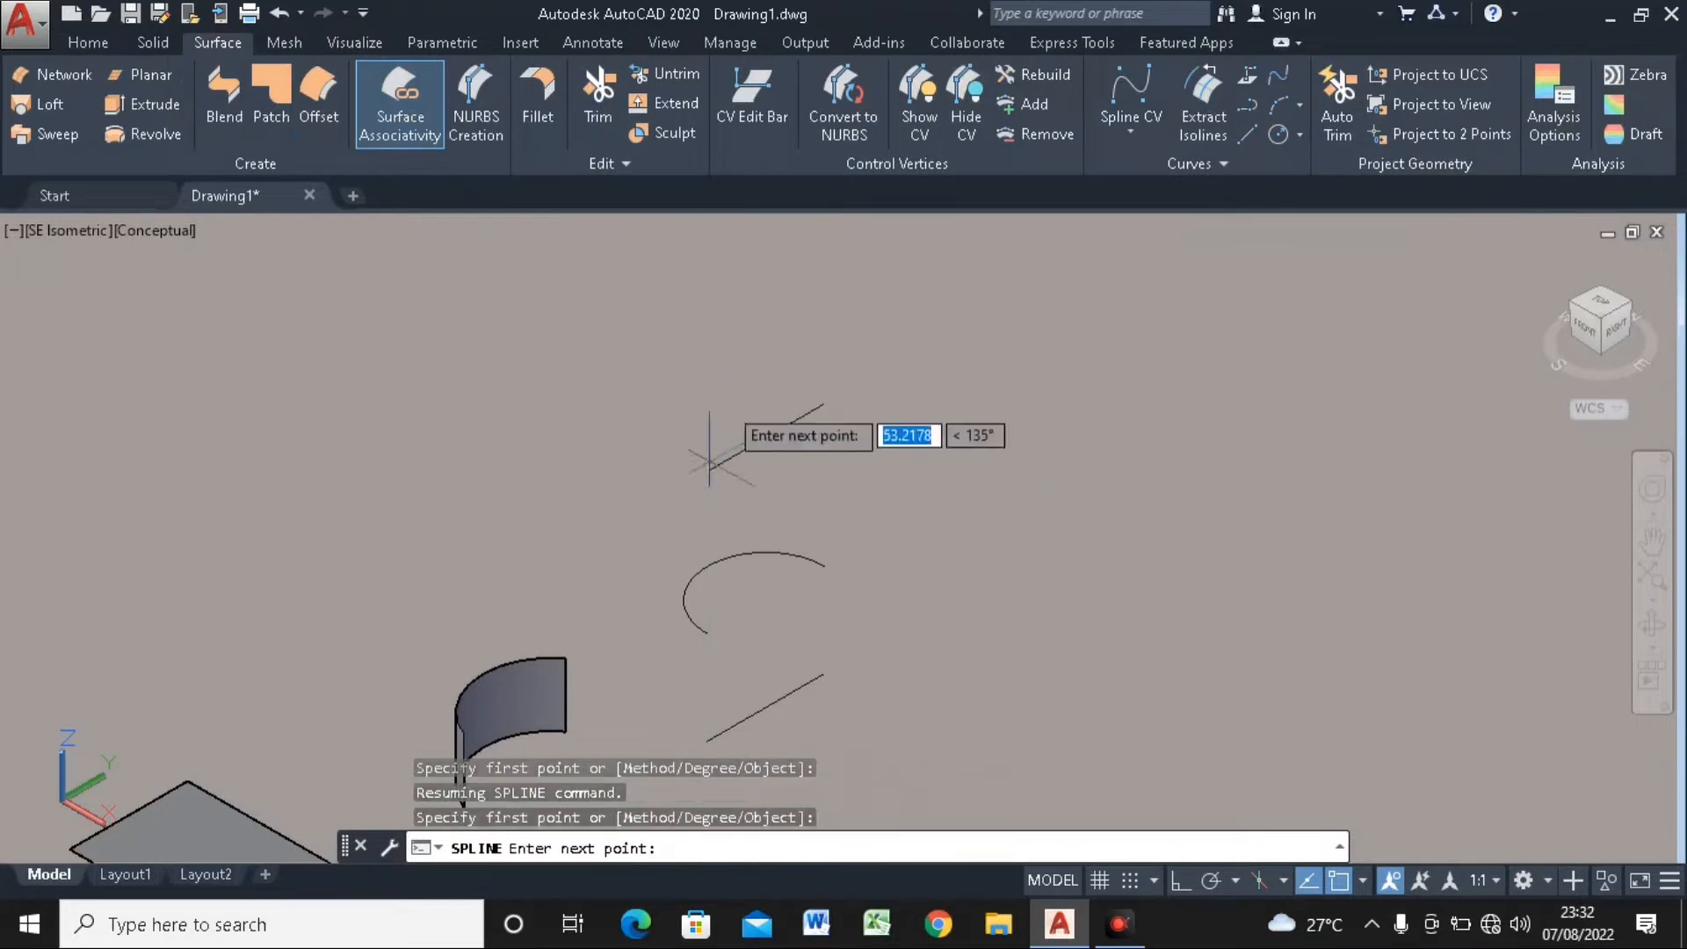
left_click(734, 412)
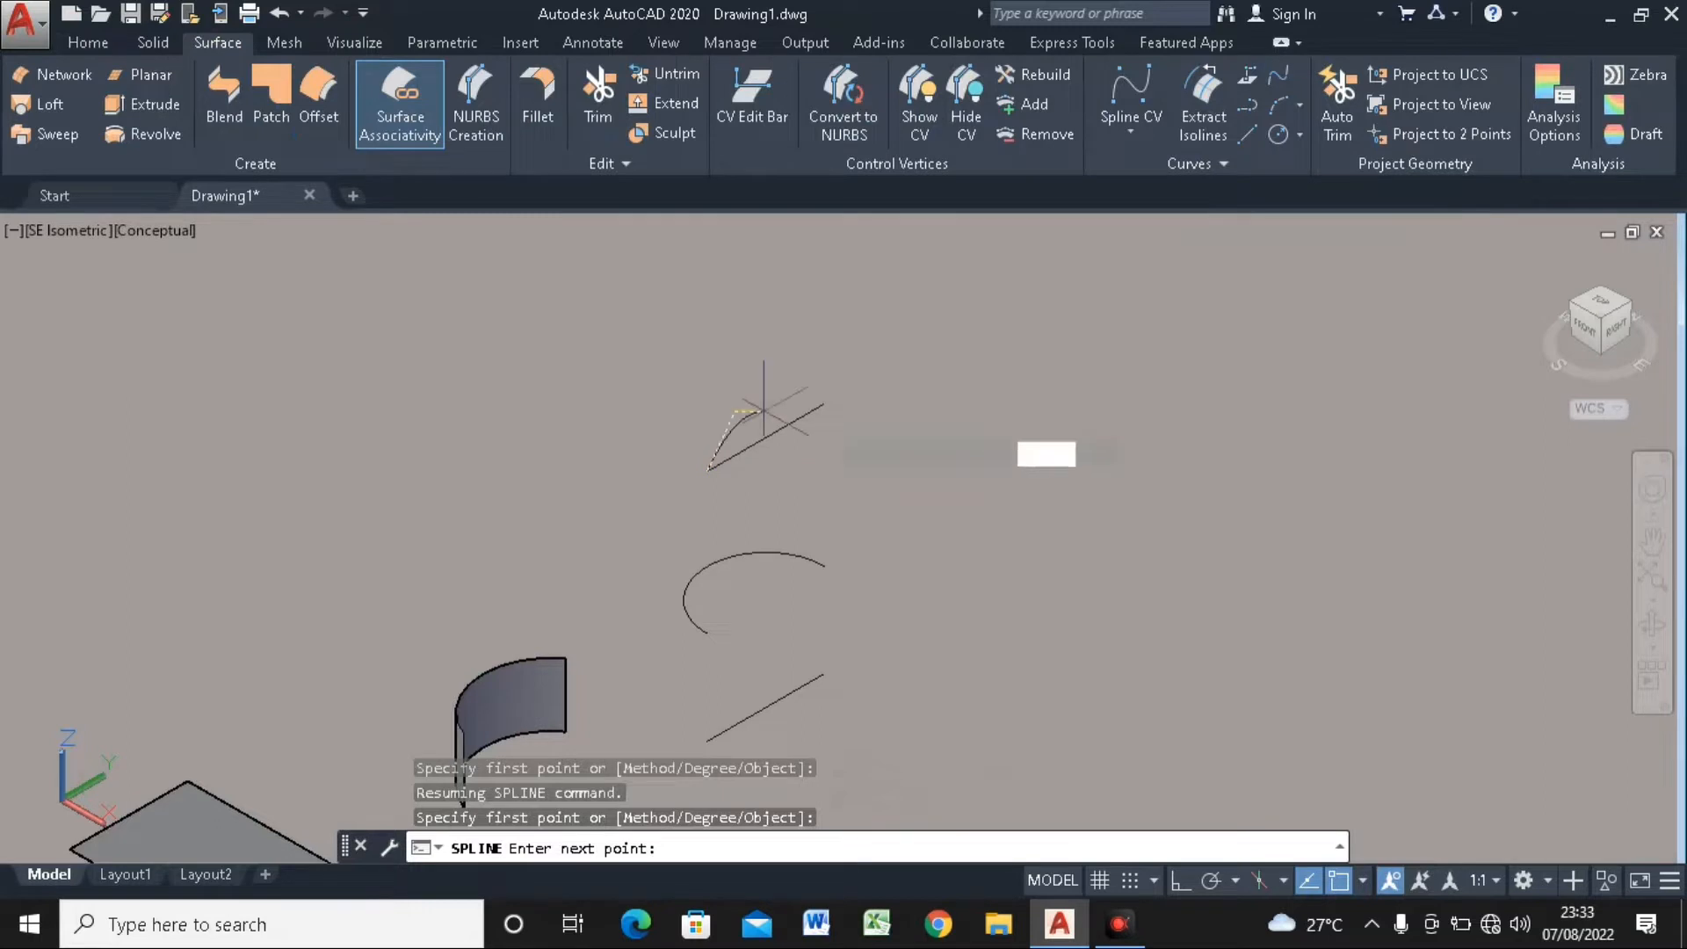
left_click(827, 448)
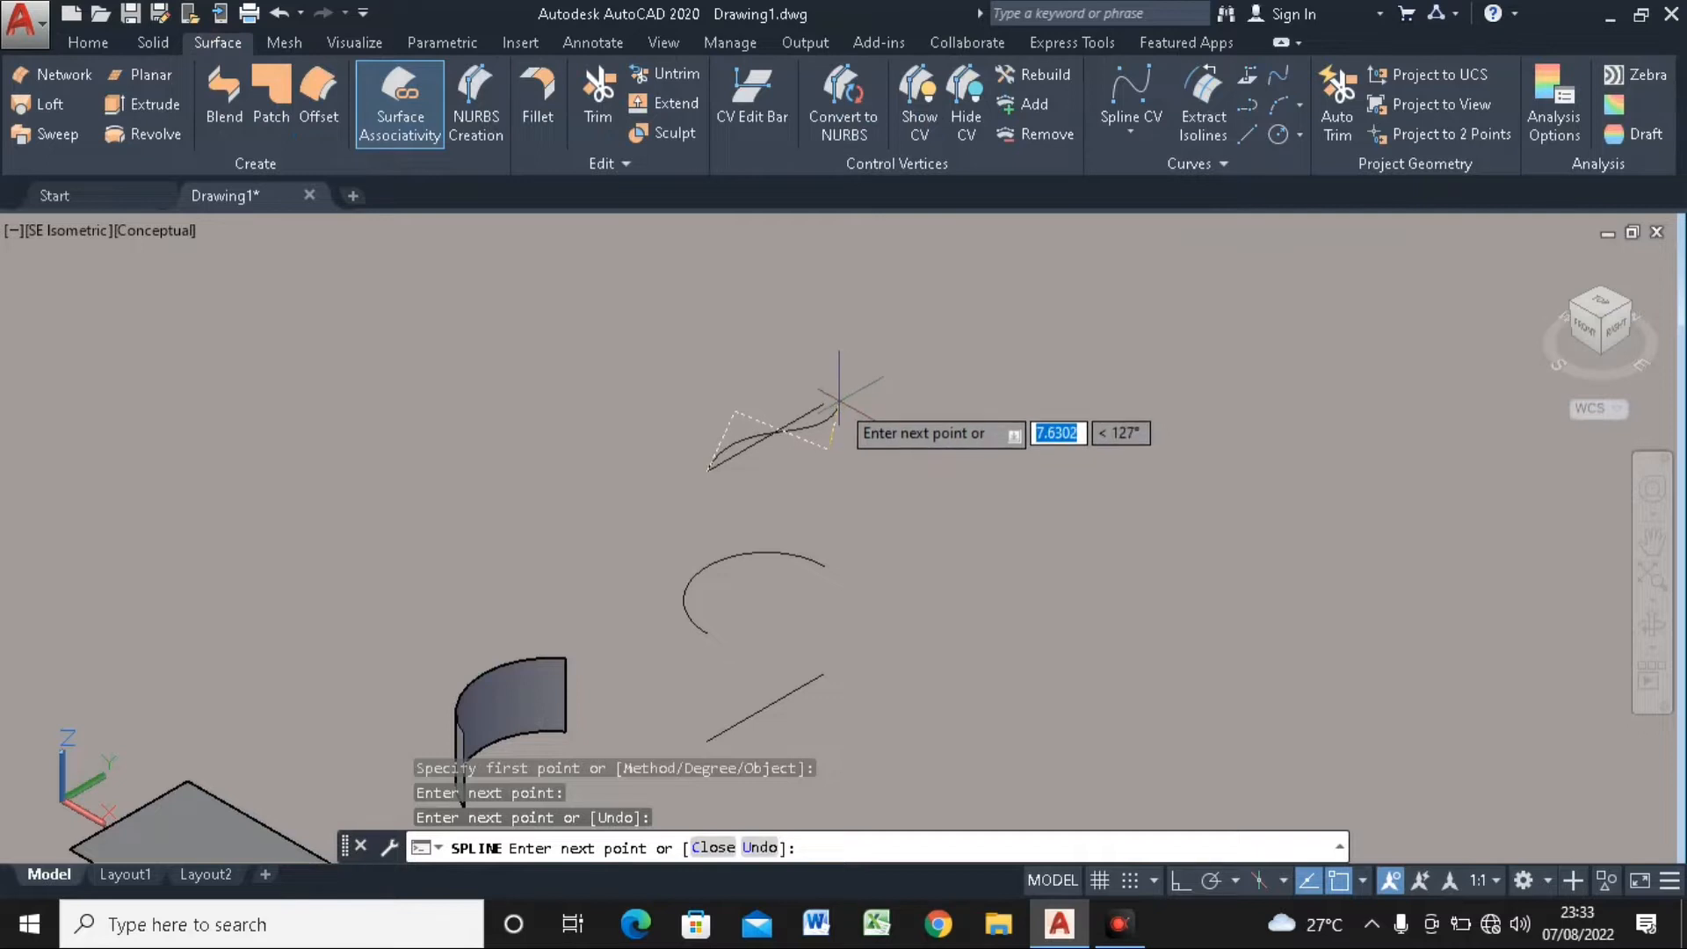
left_click(824, 403)
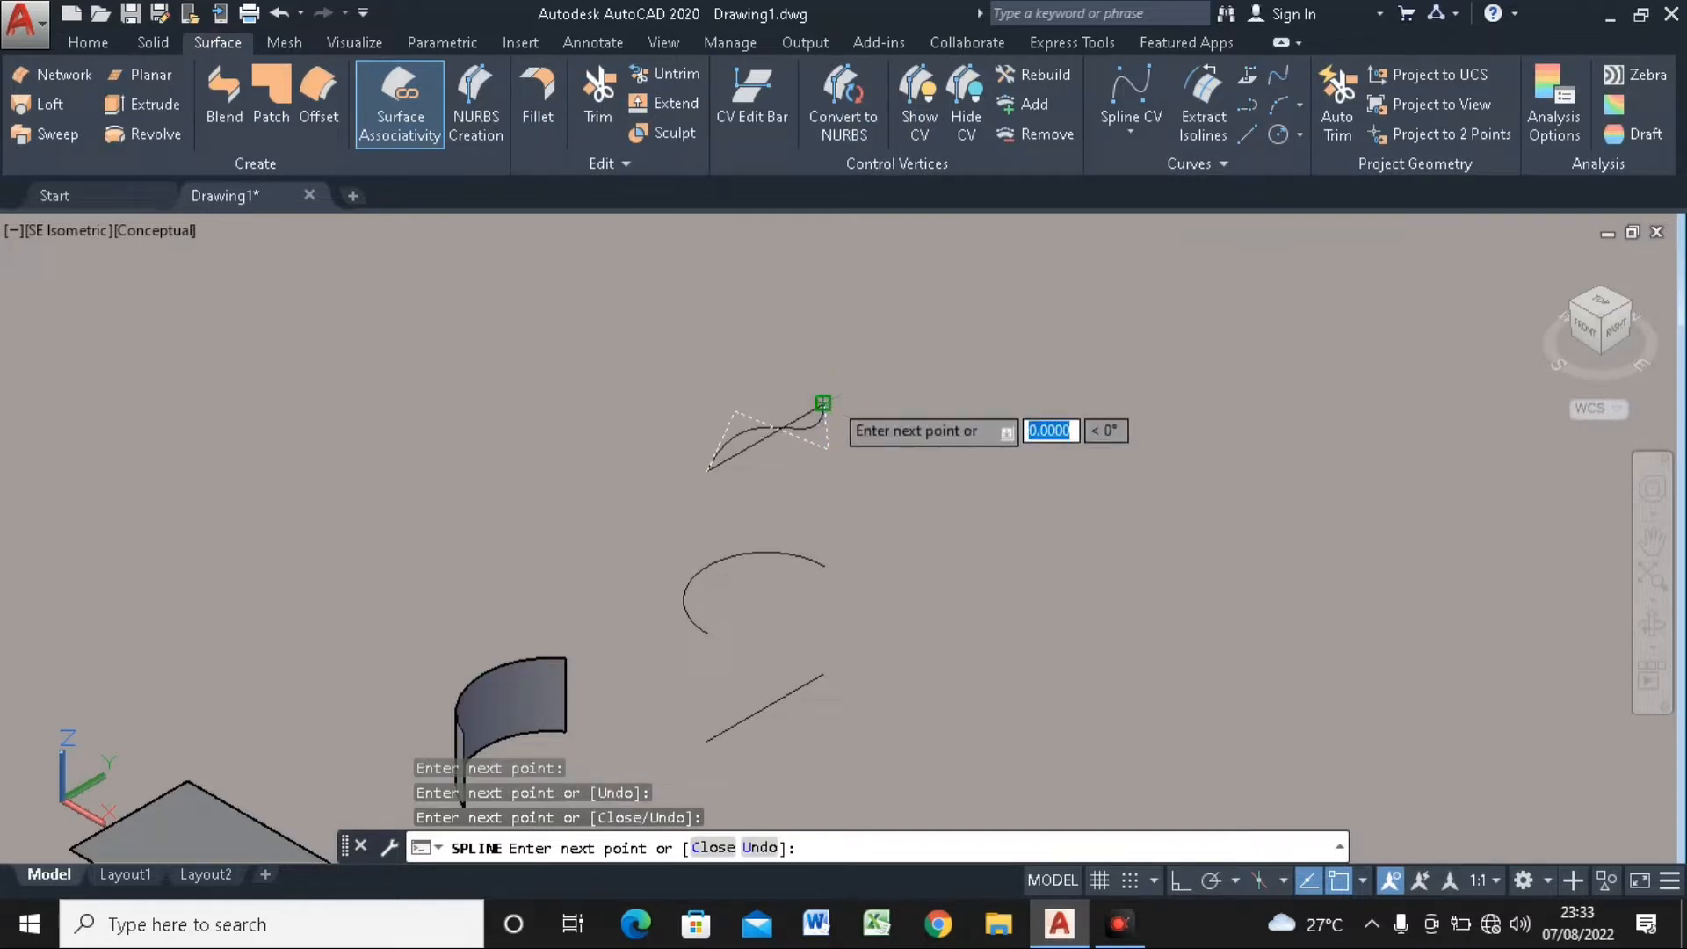
key("Return")
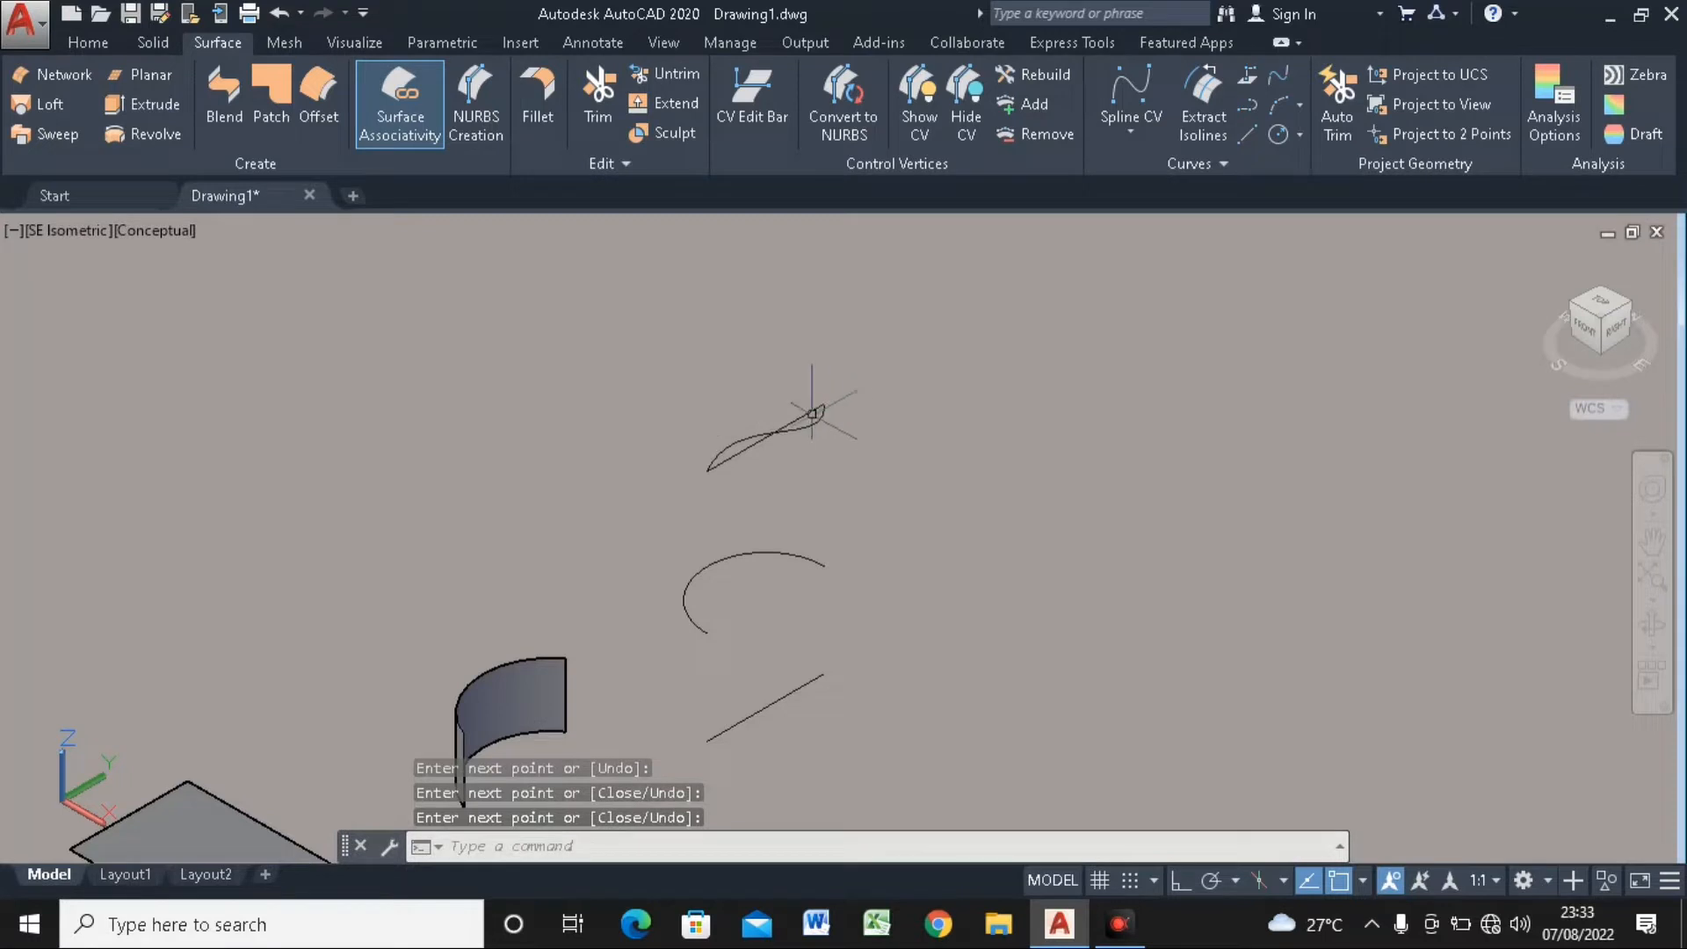
left_click(801, 411)
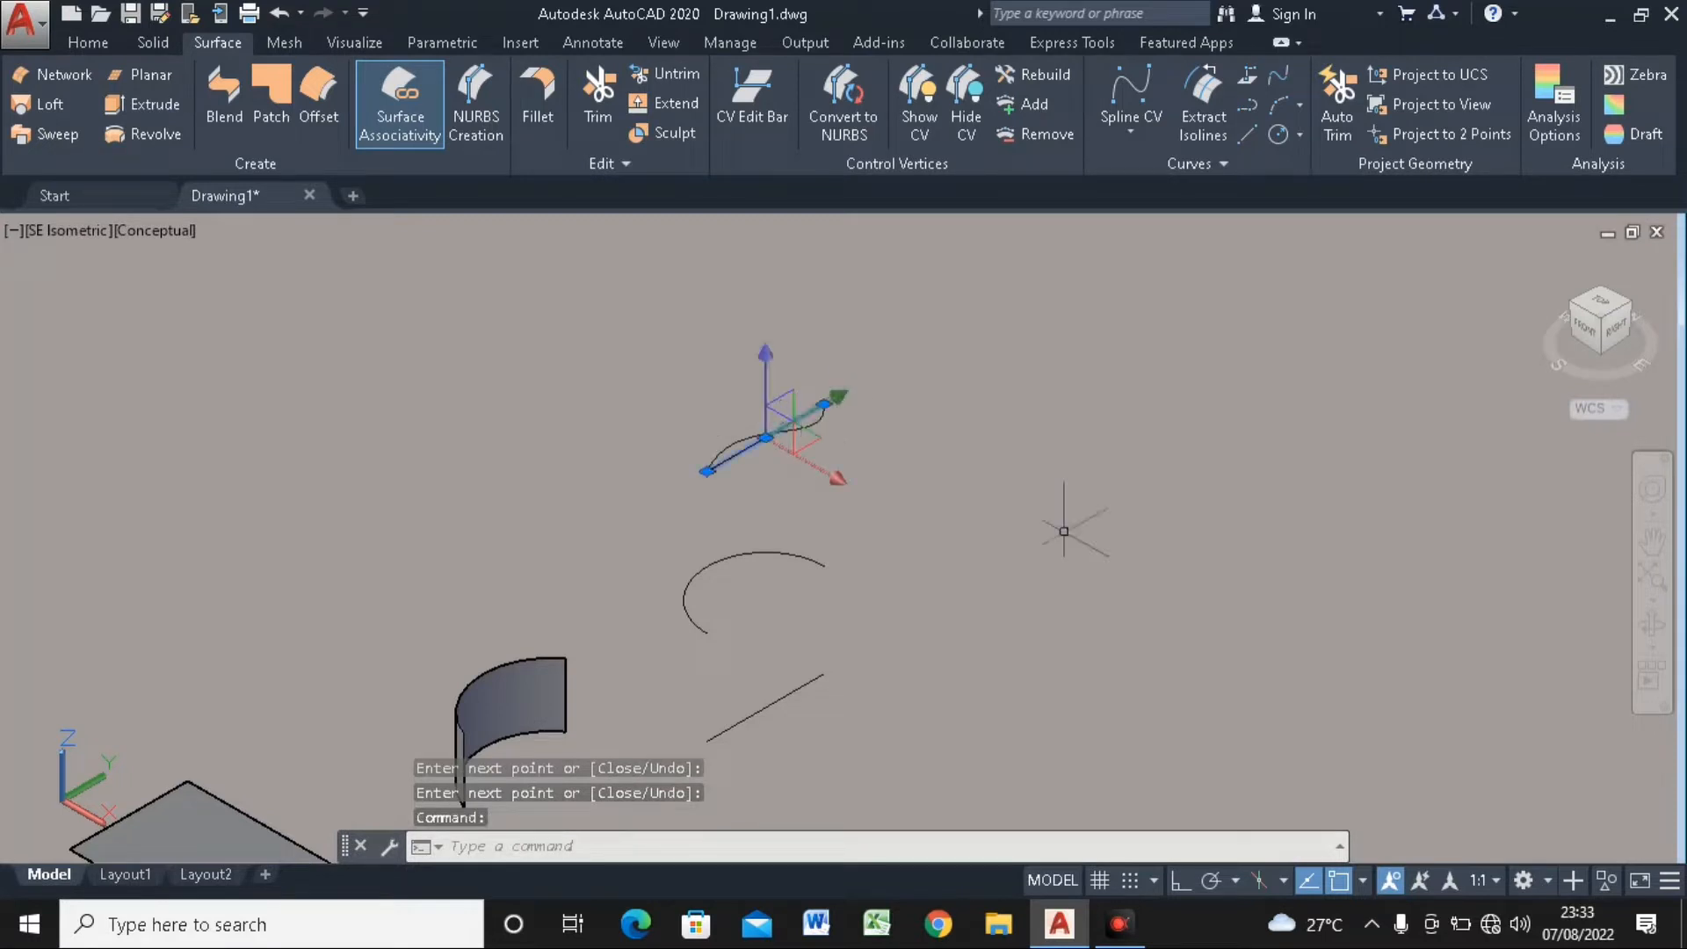
key("Delete")
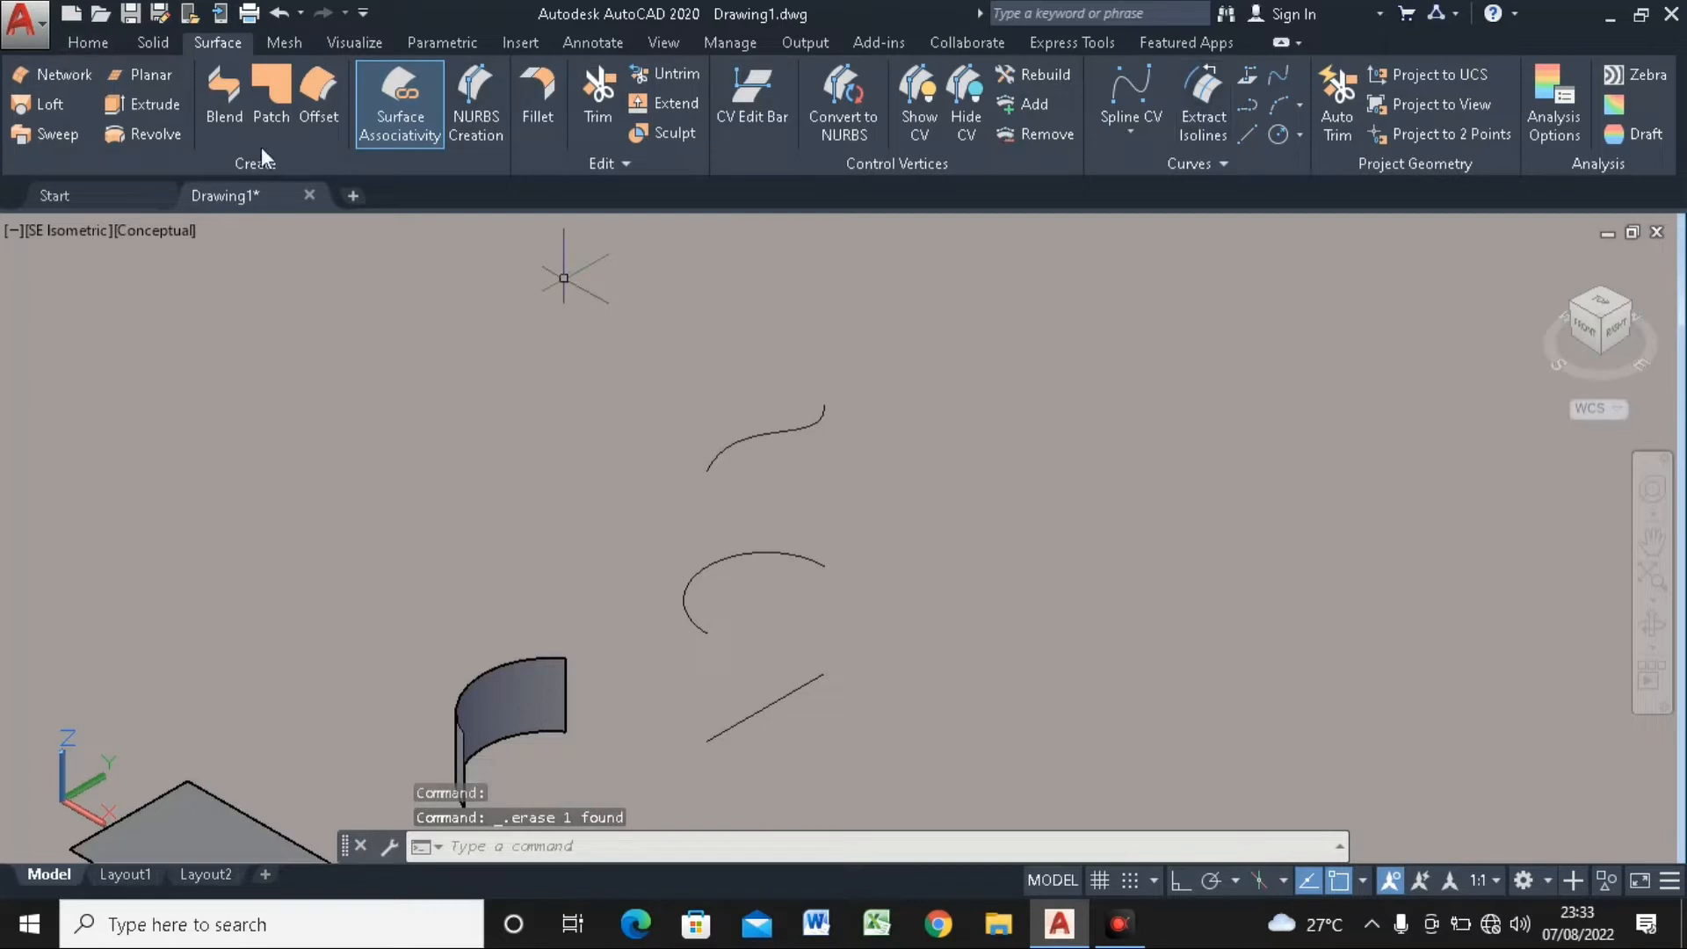
Try to loft a surface through the lower line, the arc and the S-shaped spline
left_click(44, 103)
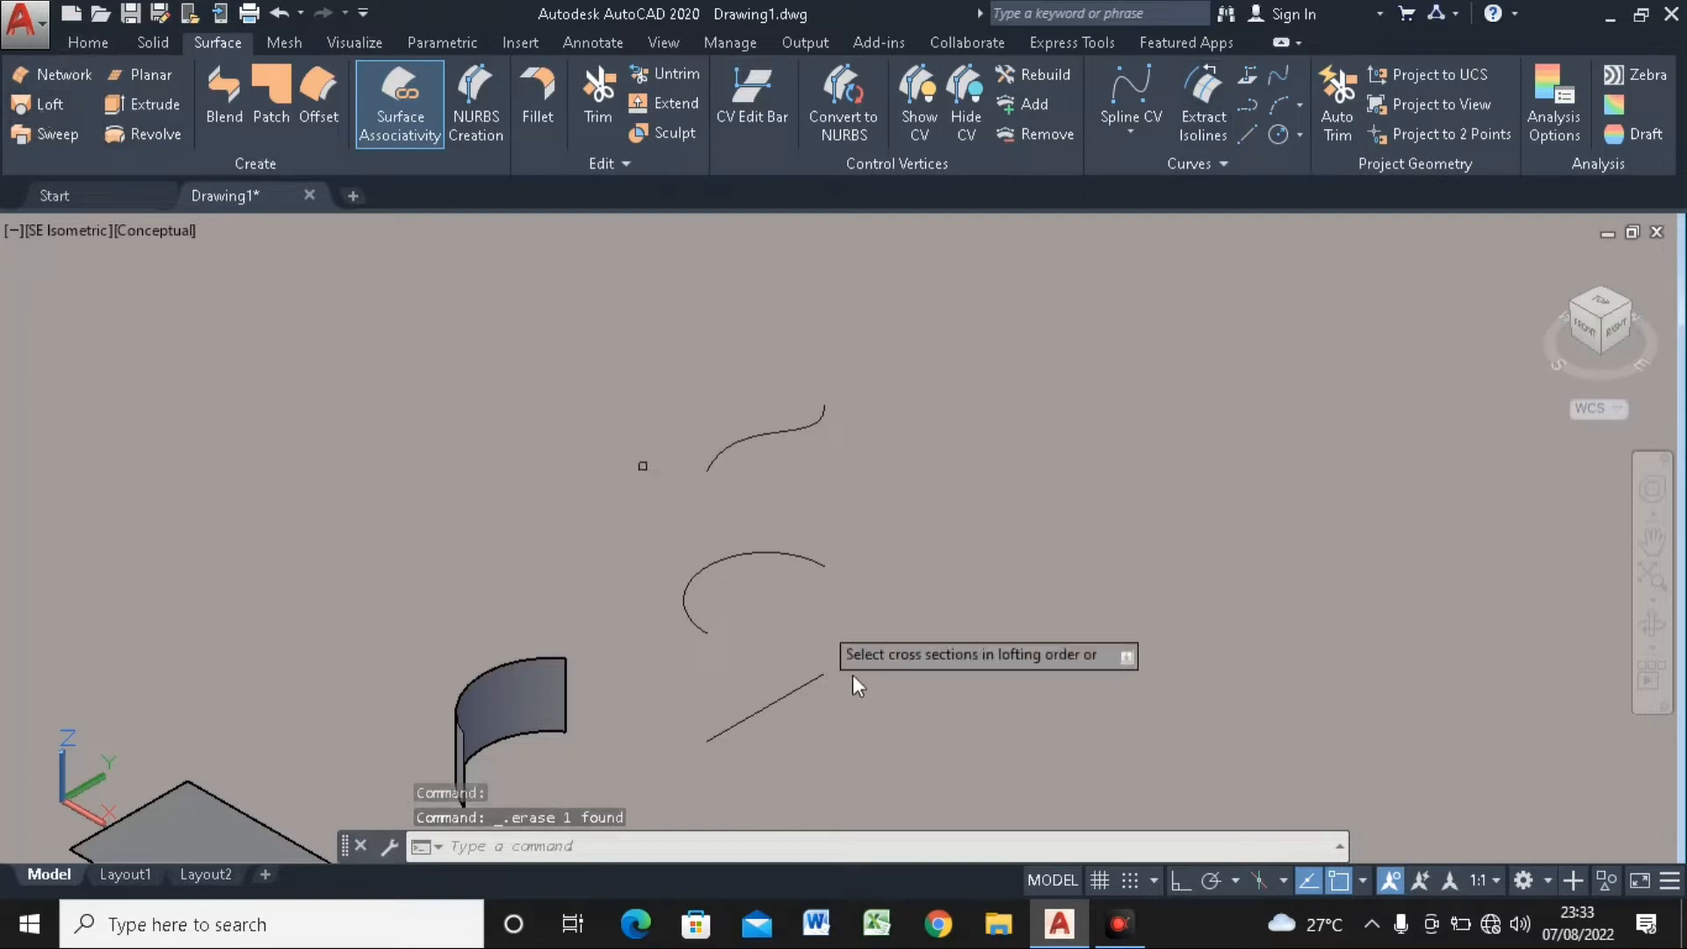
left_click(814, 680)
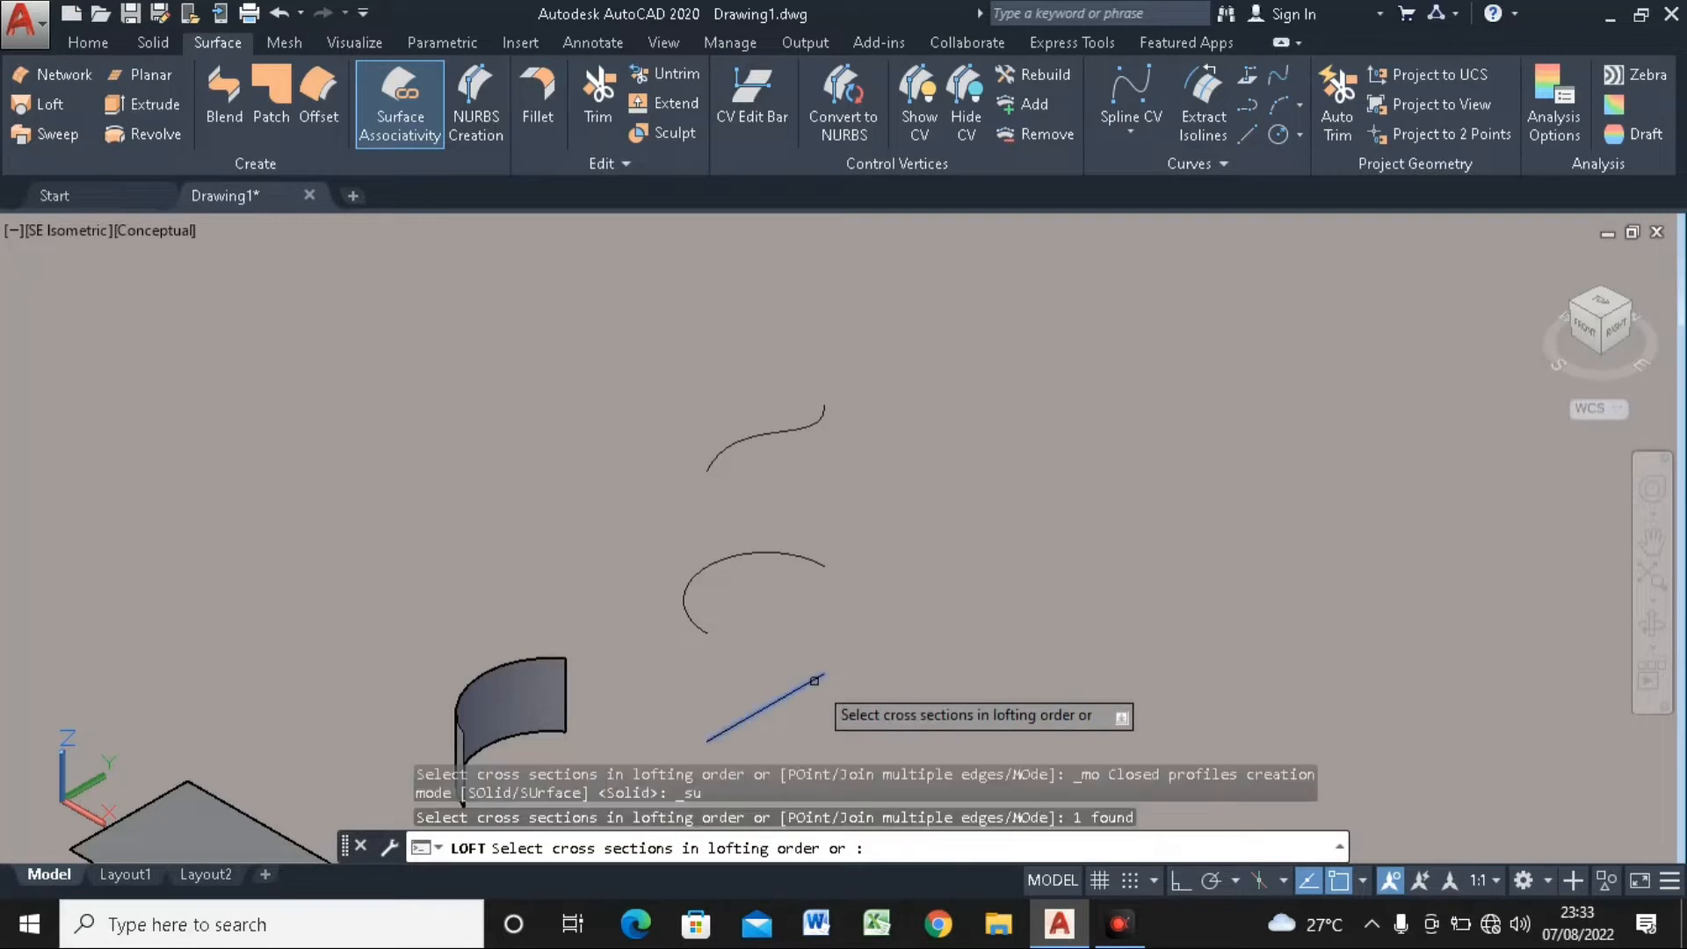
left_click(791, 549)
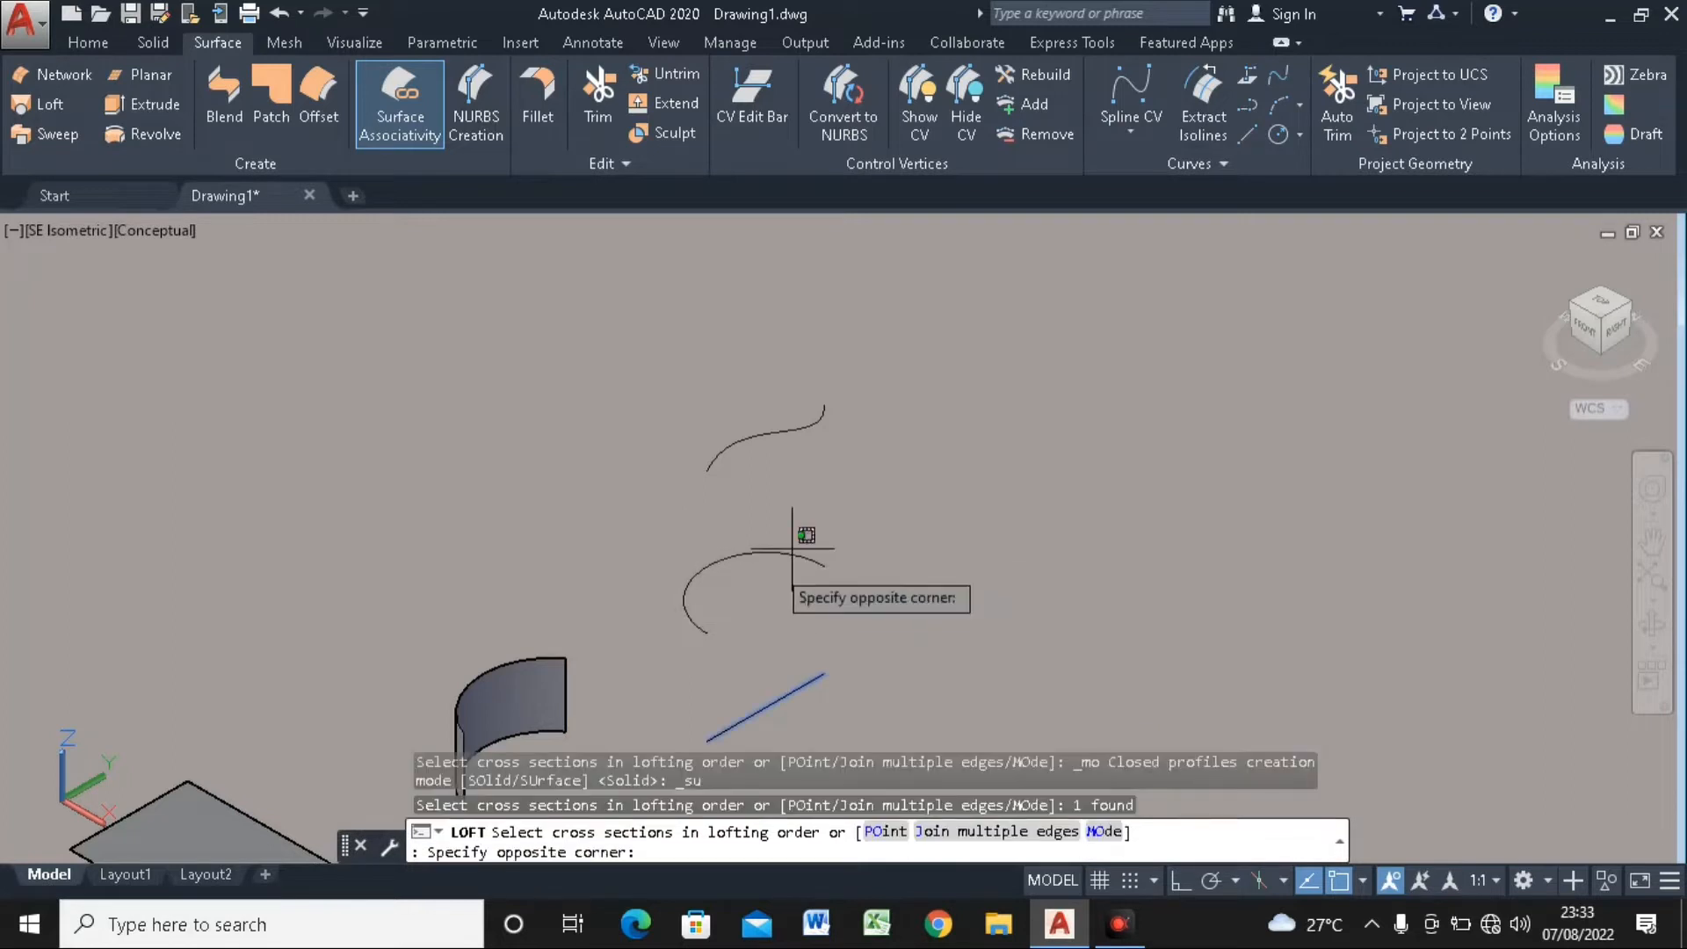
left_click(774, 563)
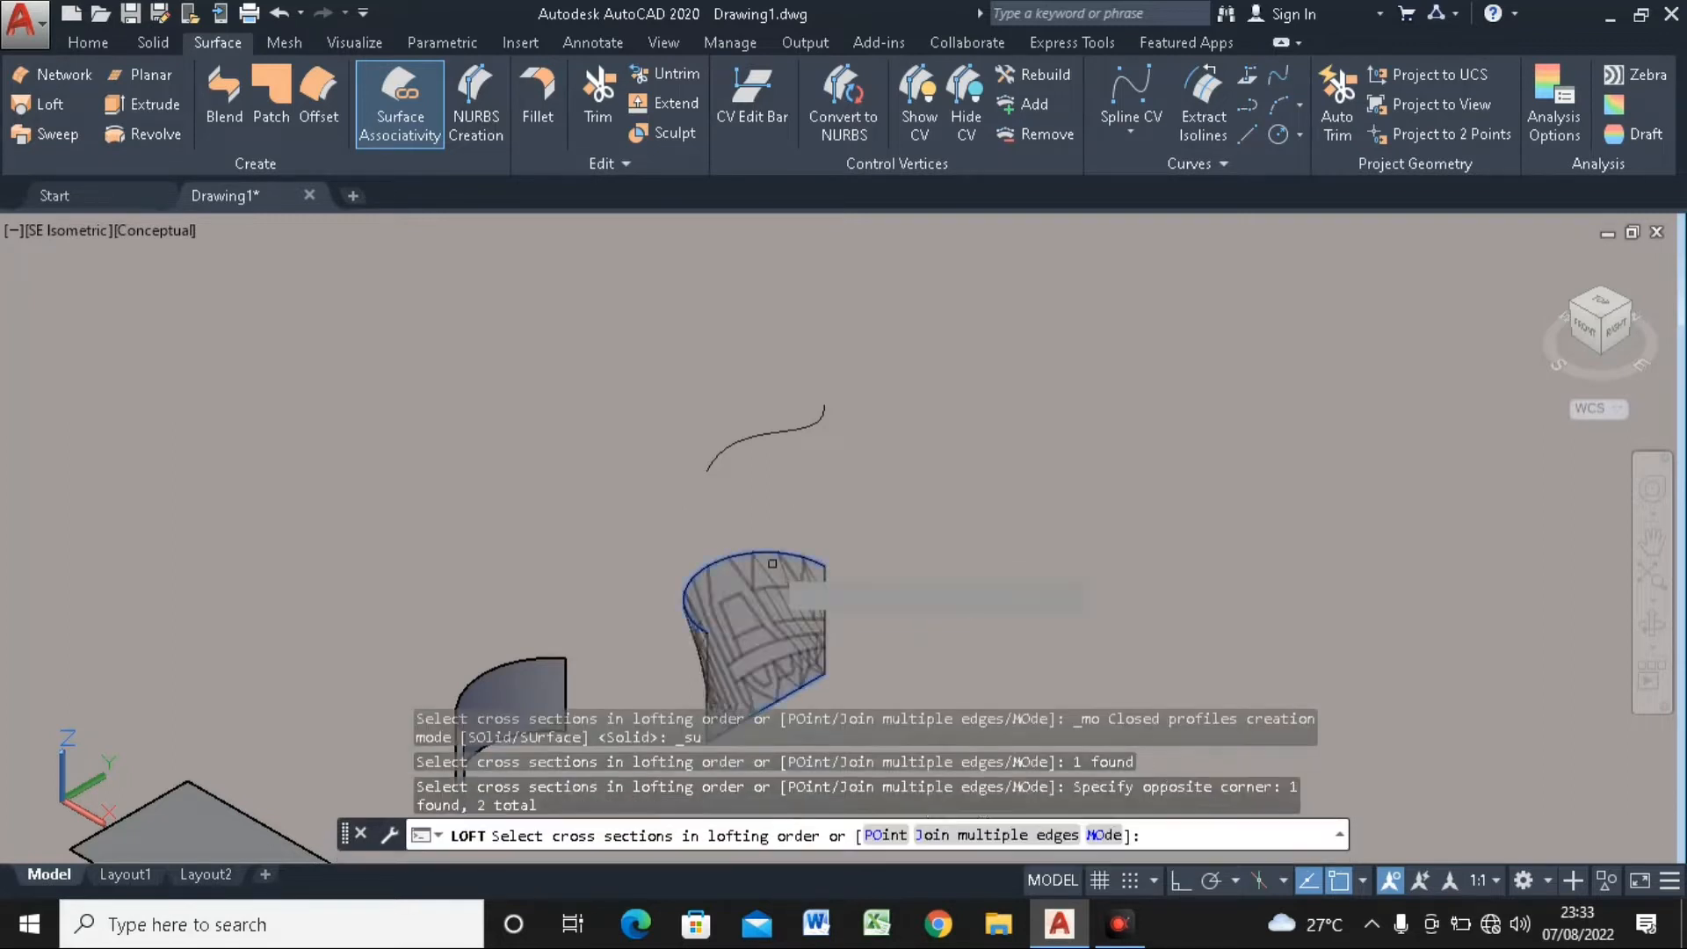
left_click(782, 429)
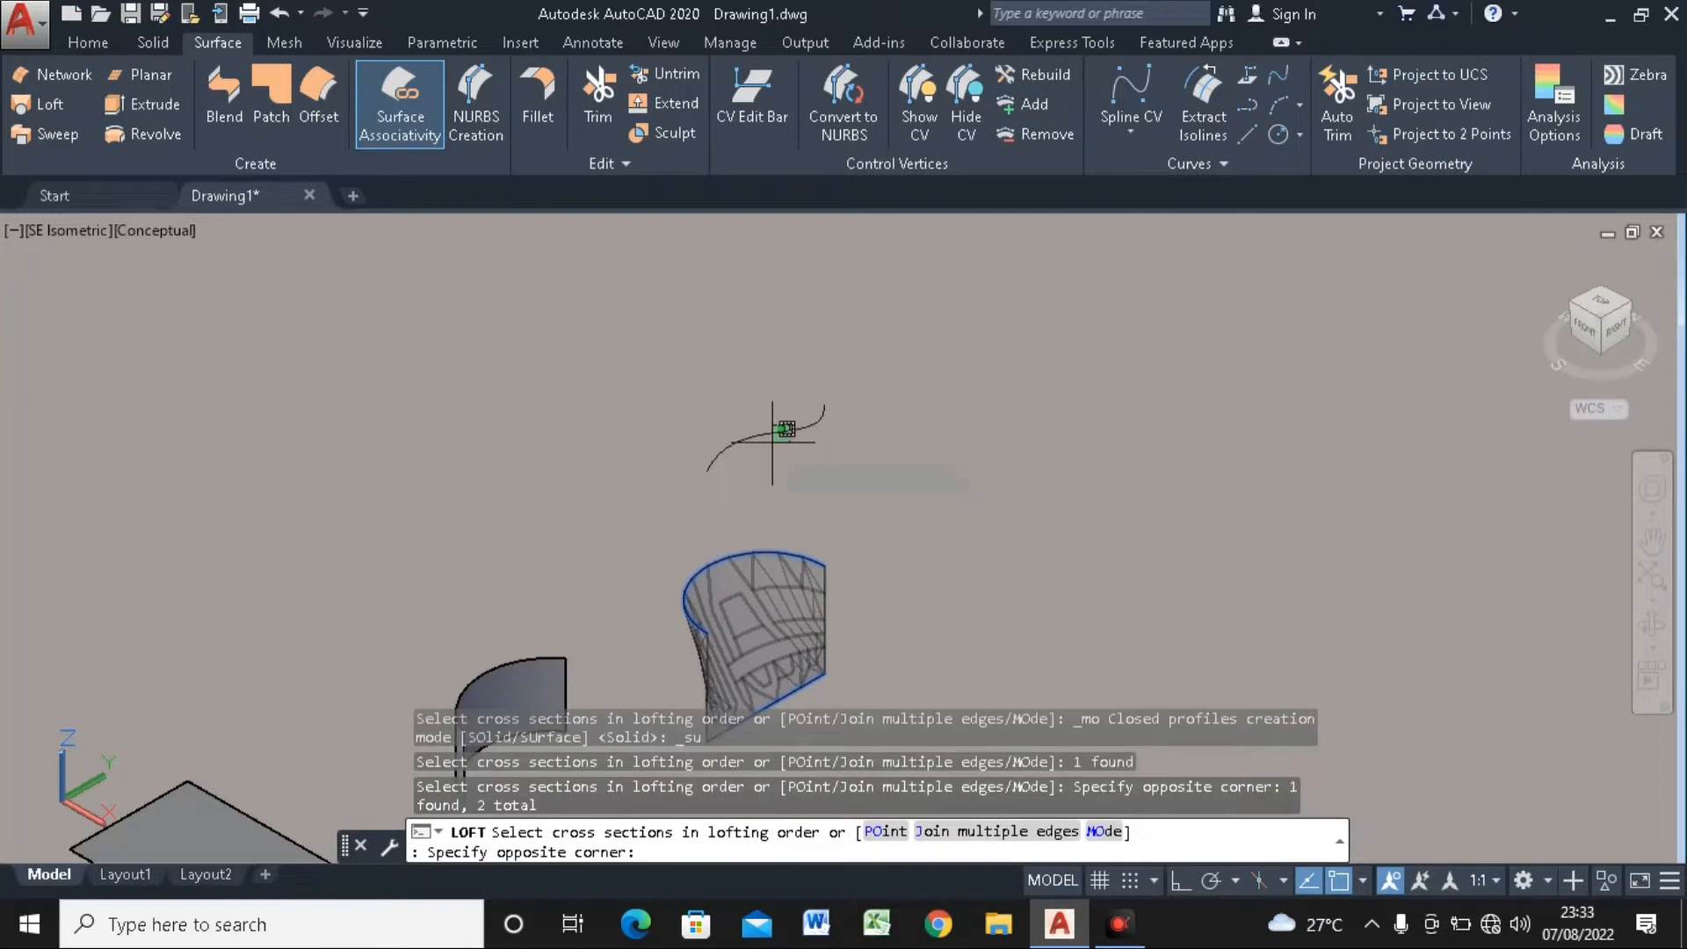
left_click(768, 448)
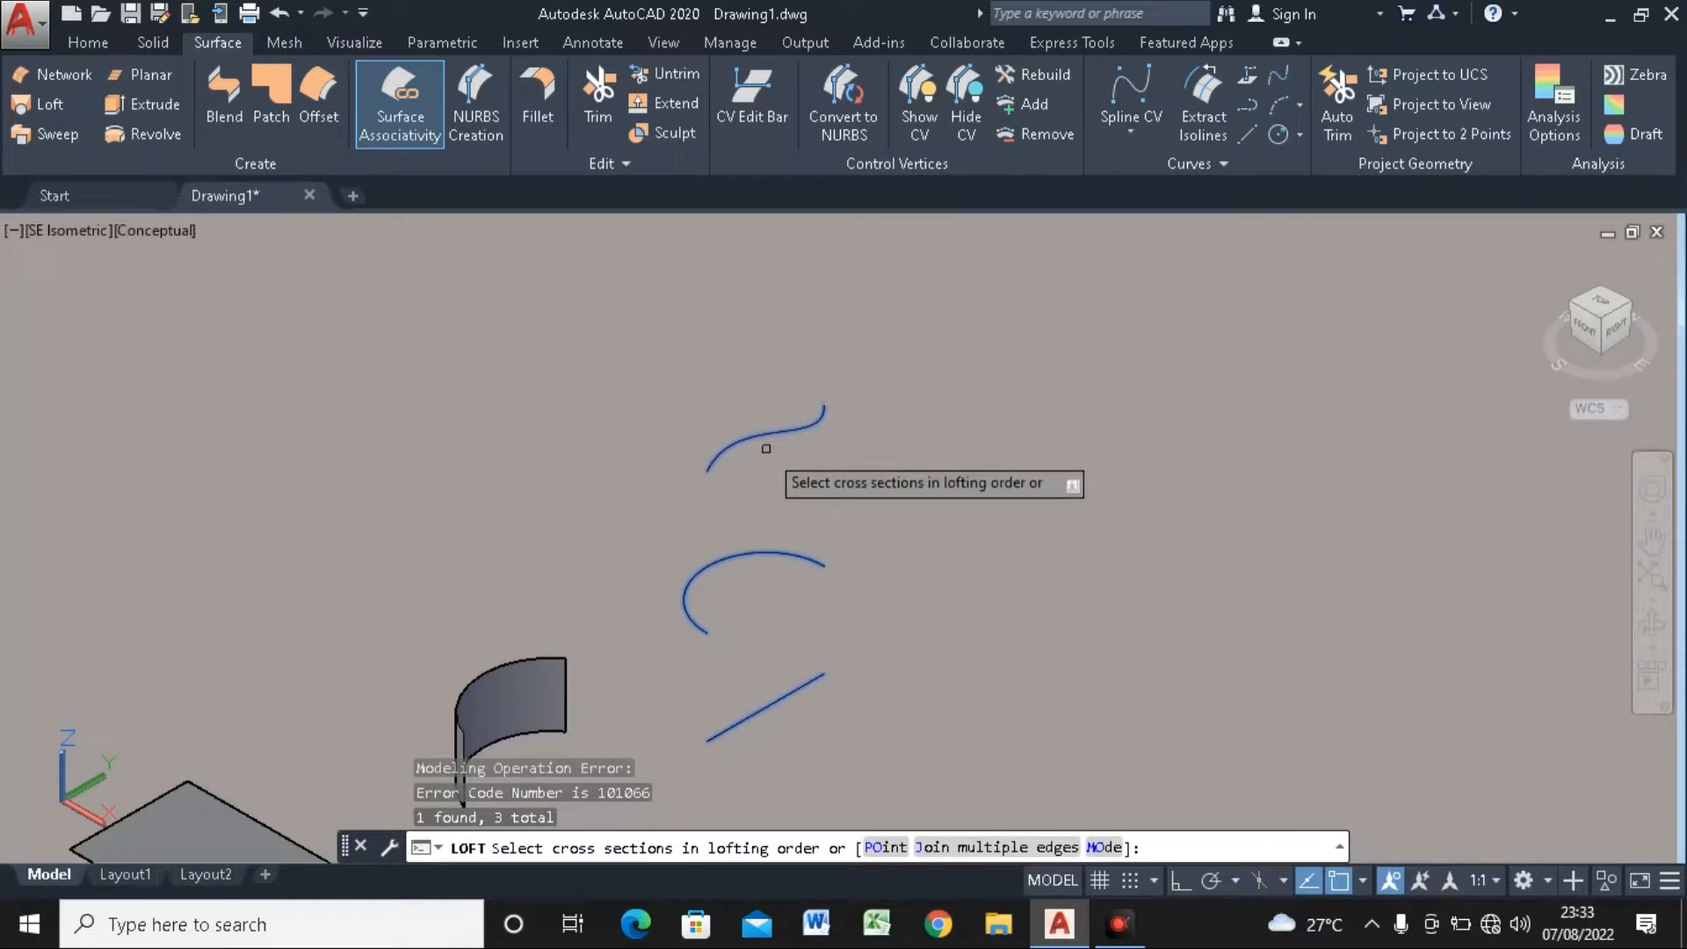
left_click(769, 434)
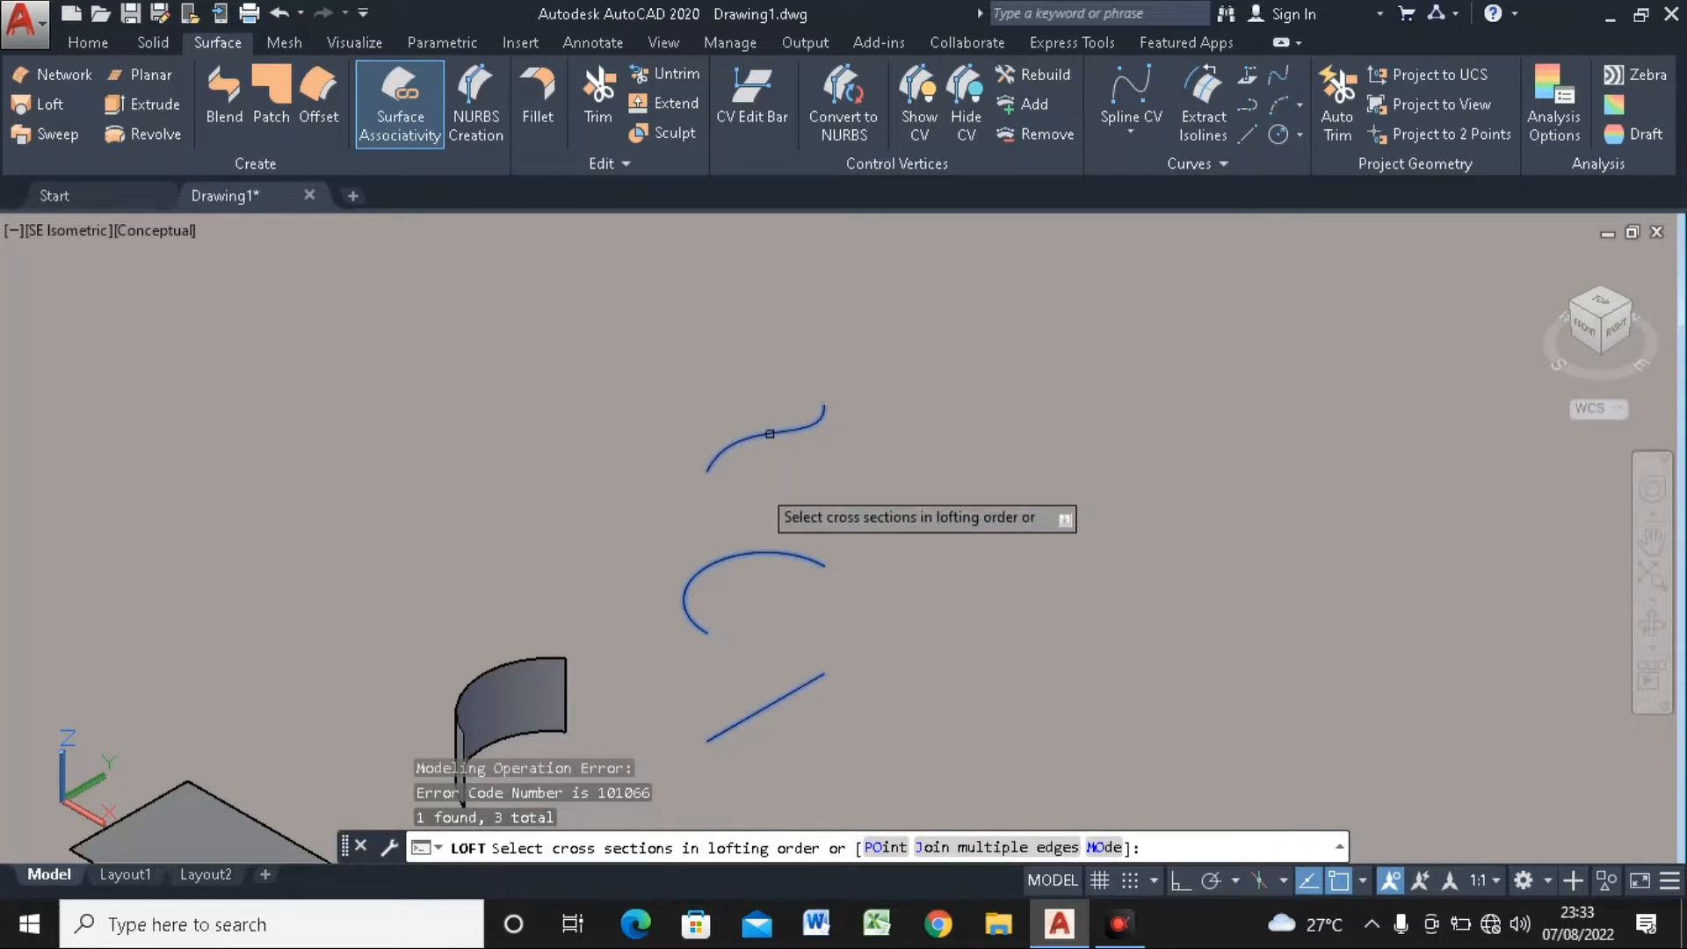
key("Escape")
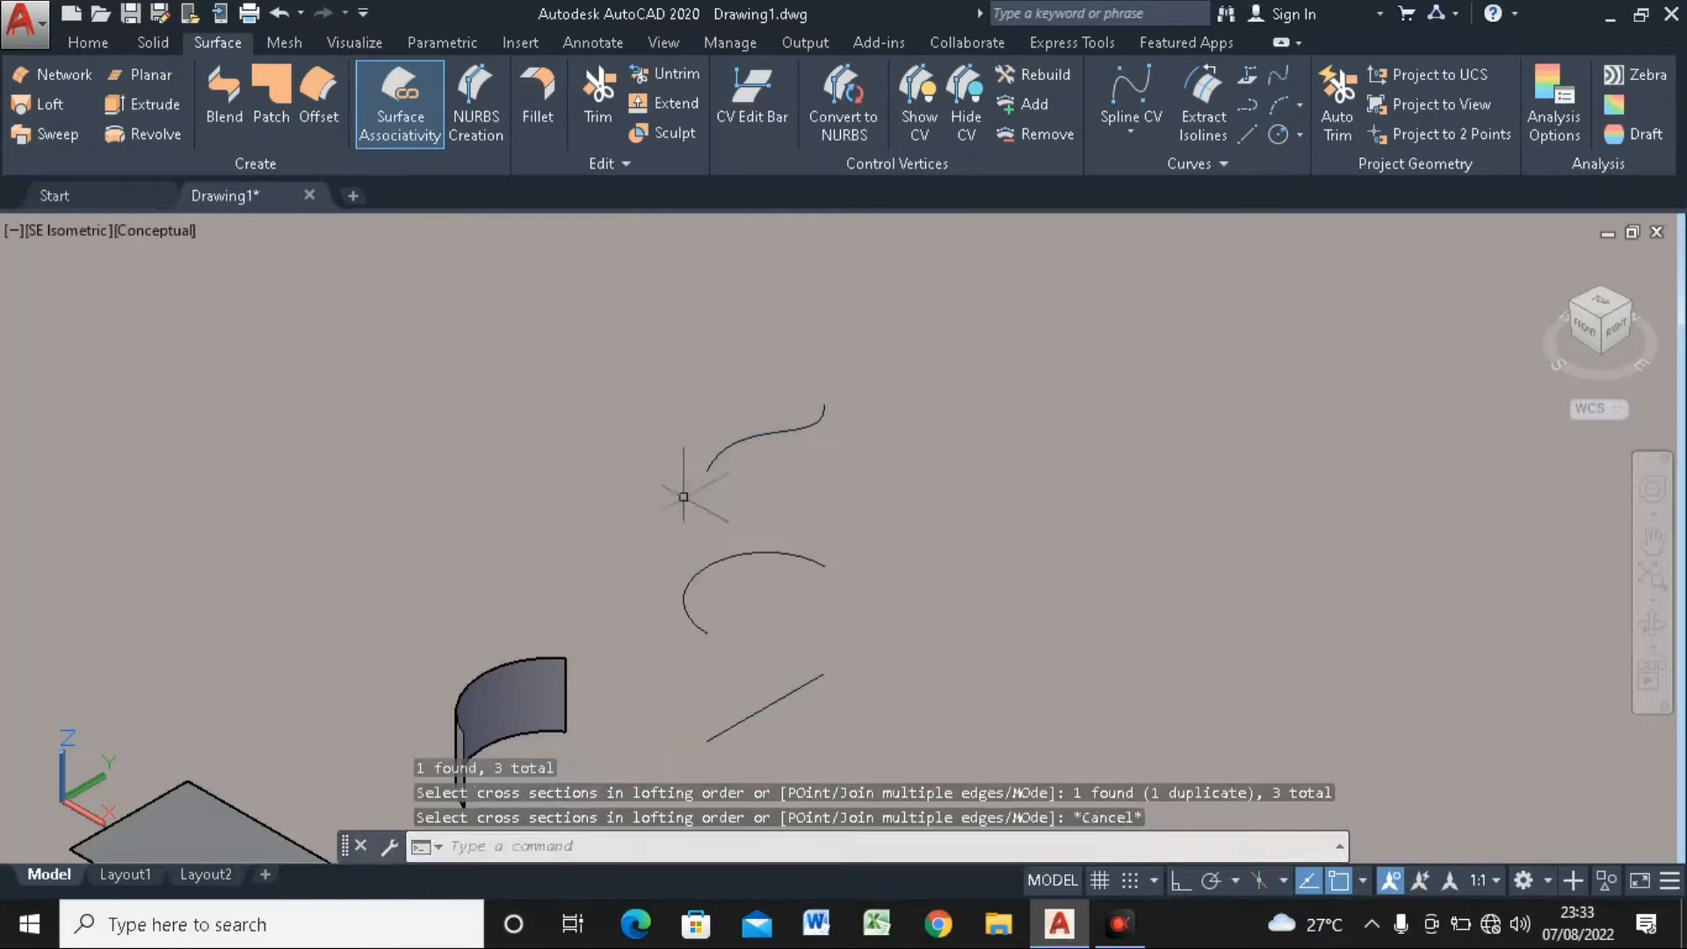
Reshape the upper spline into a single bow by moving its second inner control vertex to the same side as the first
left_click(711, 457)
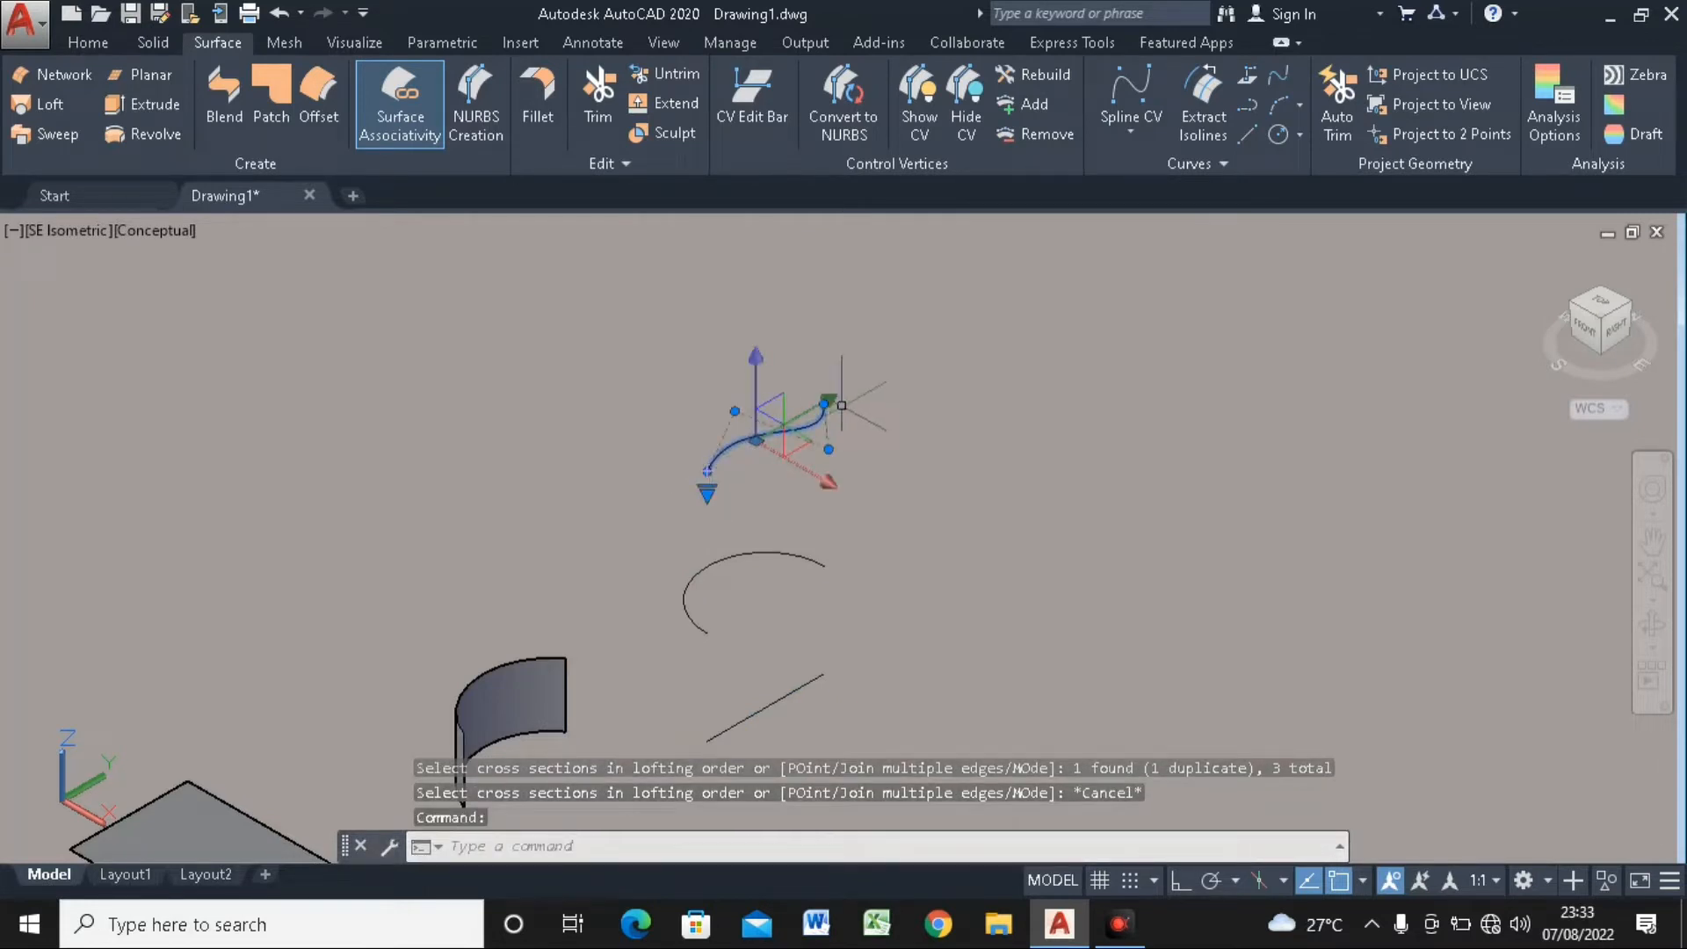
left_click(828, 449)
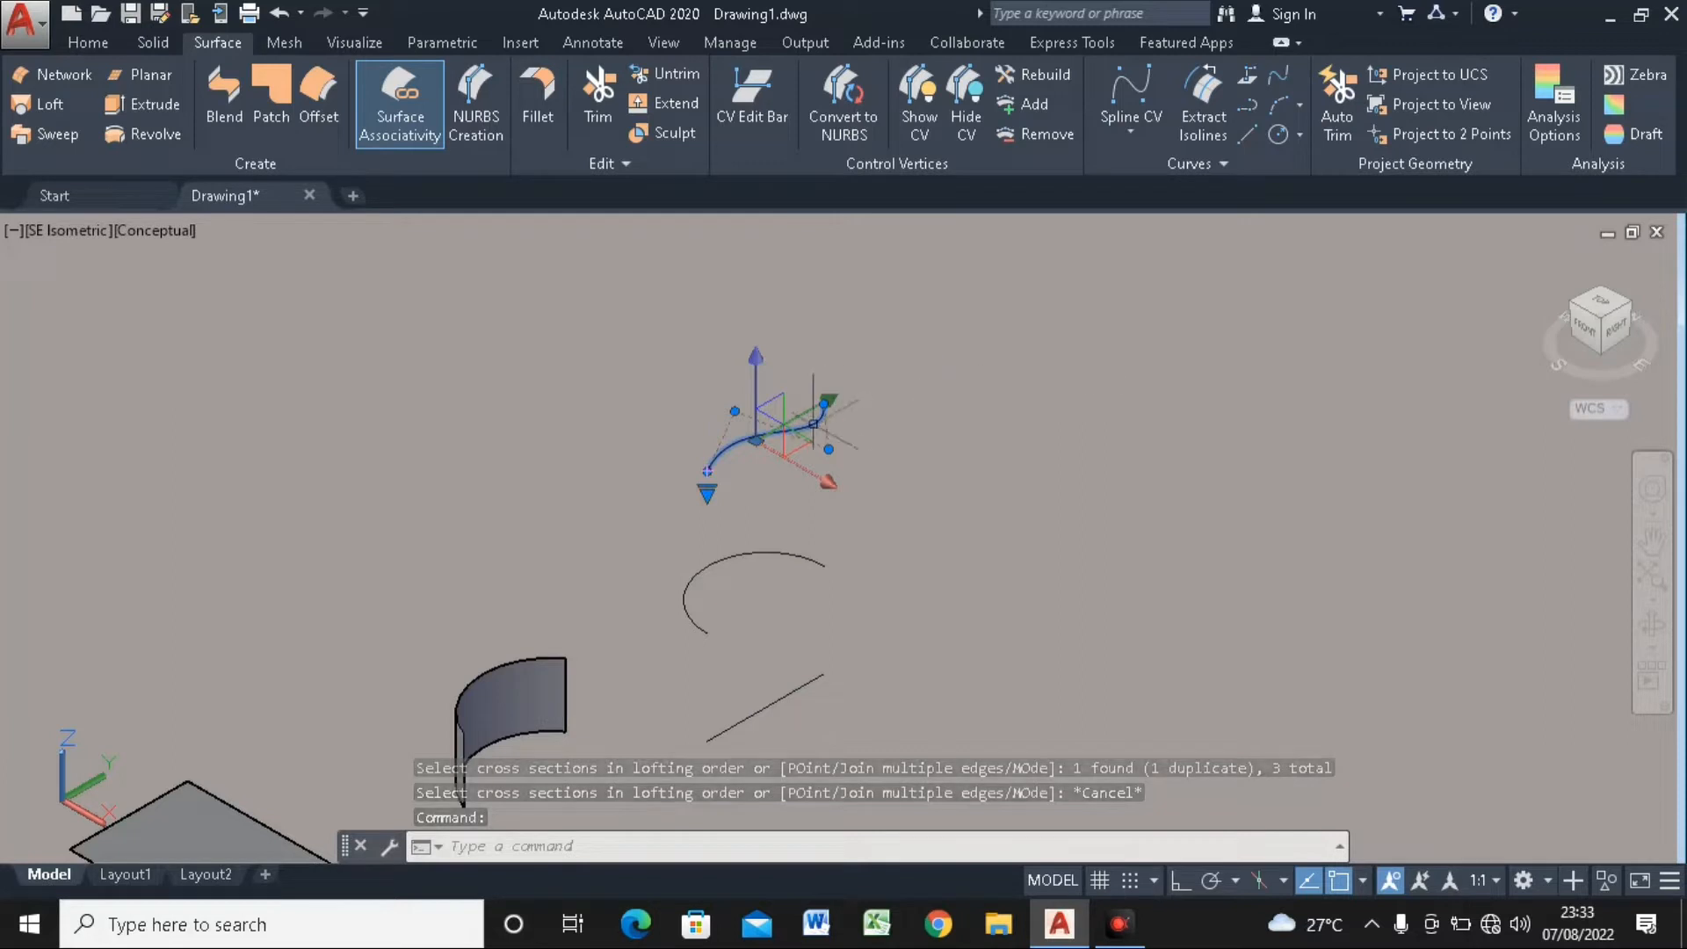
left_click(828, 449)
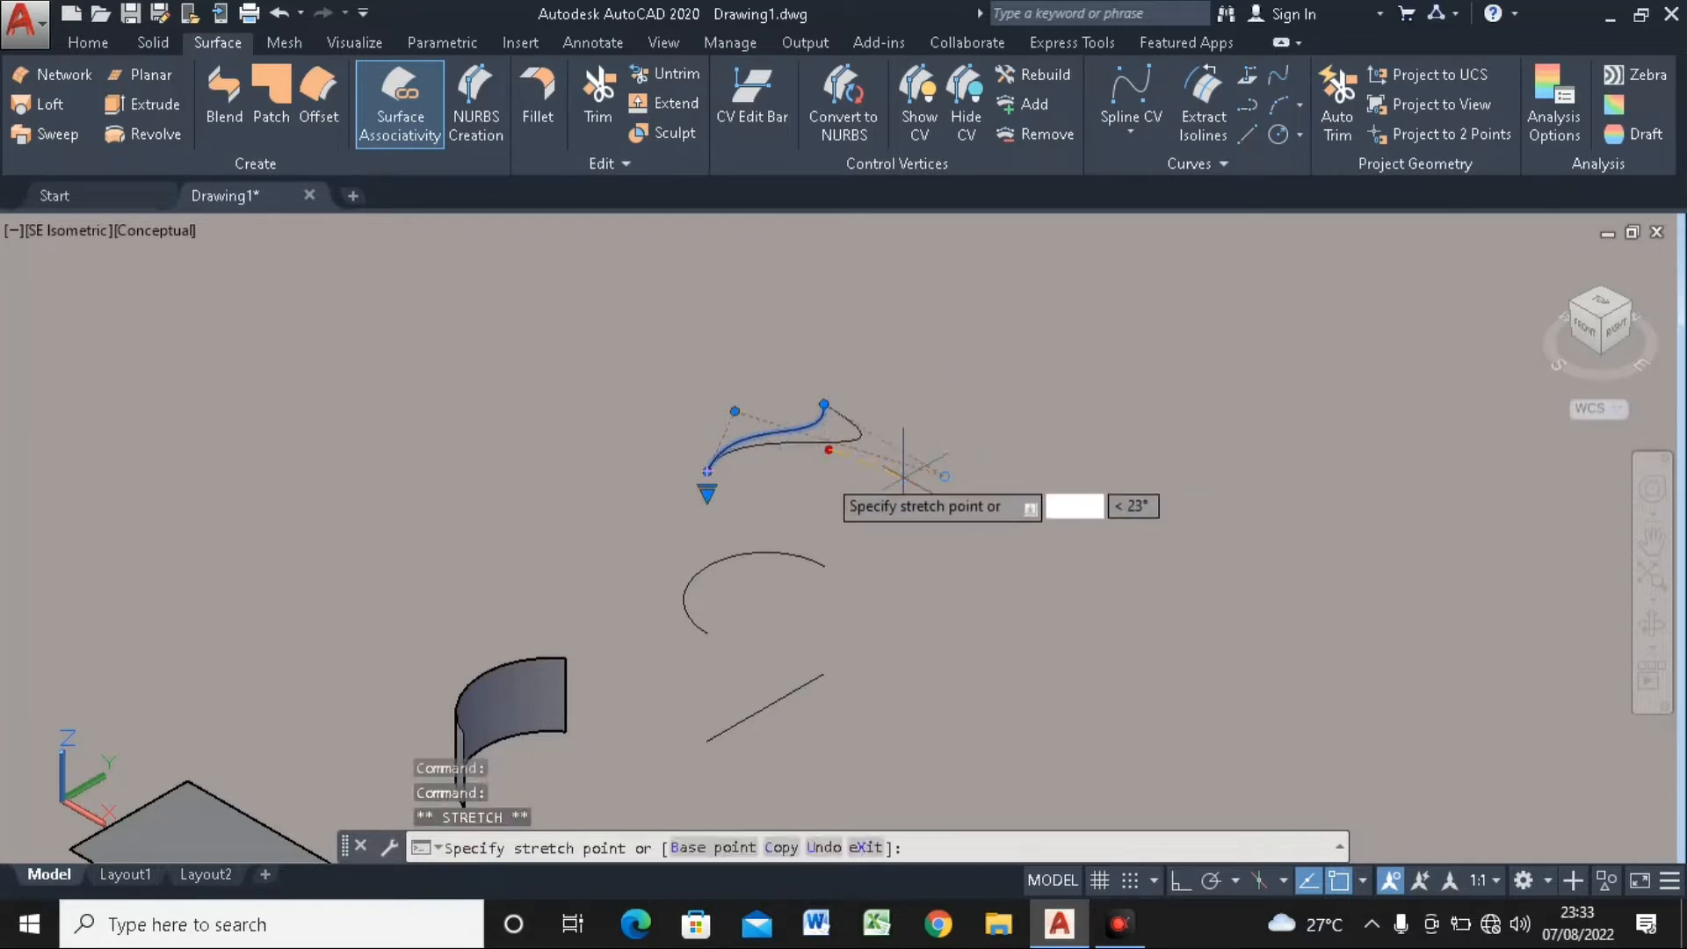
scroll(793, 449, "up", 2)
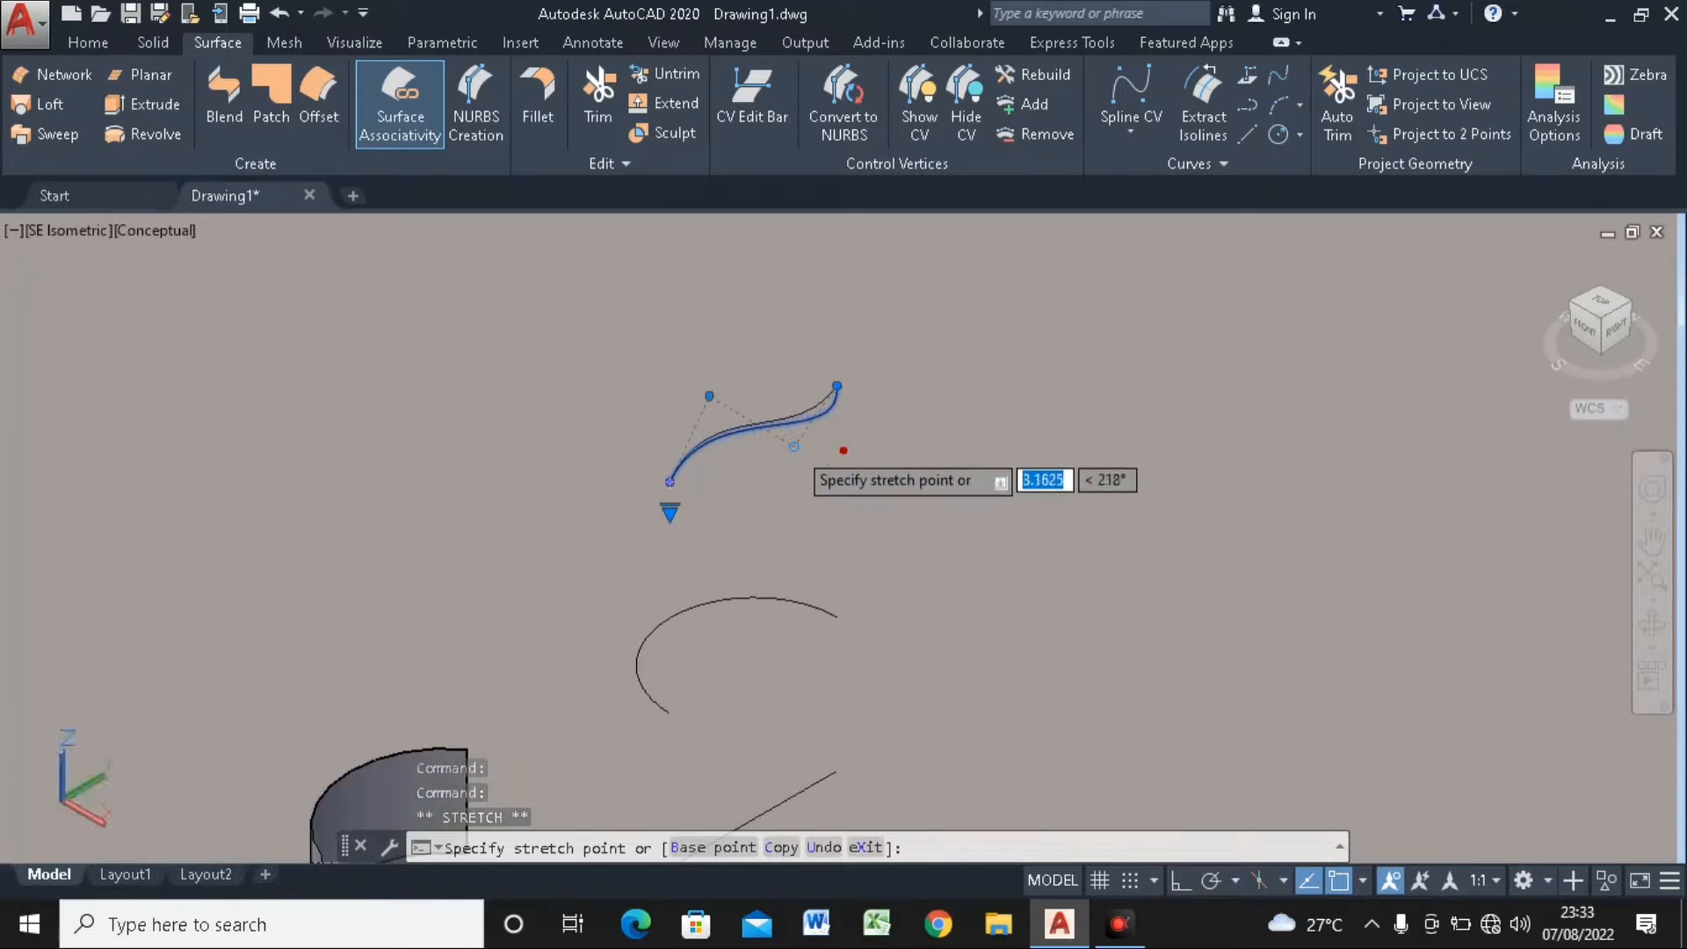
left_click(762, 400)
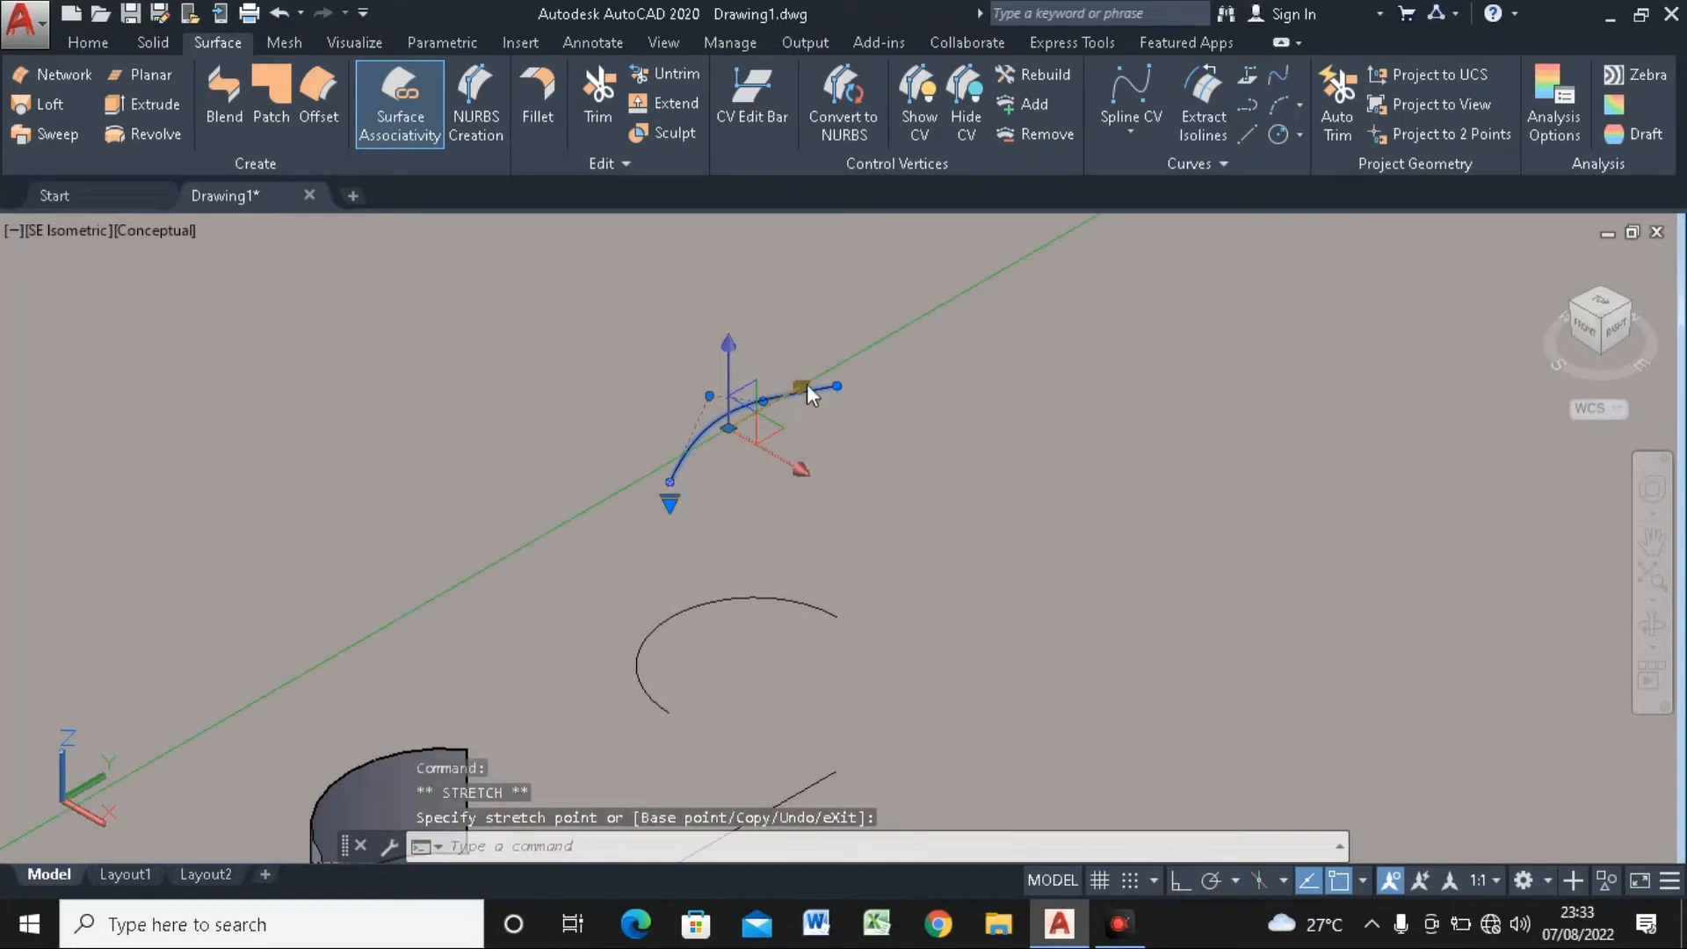
key("Escape")
scroll(809, 367, "down", 2)
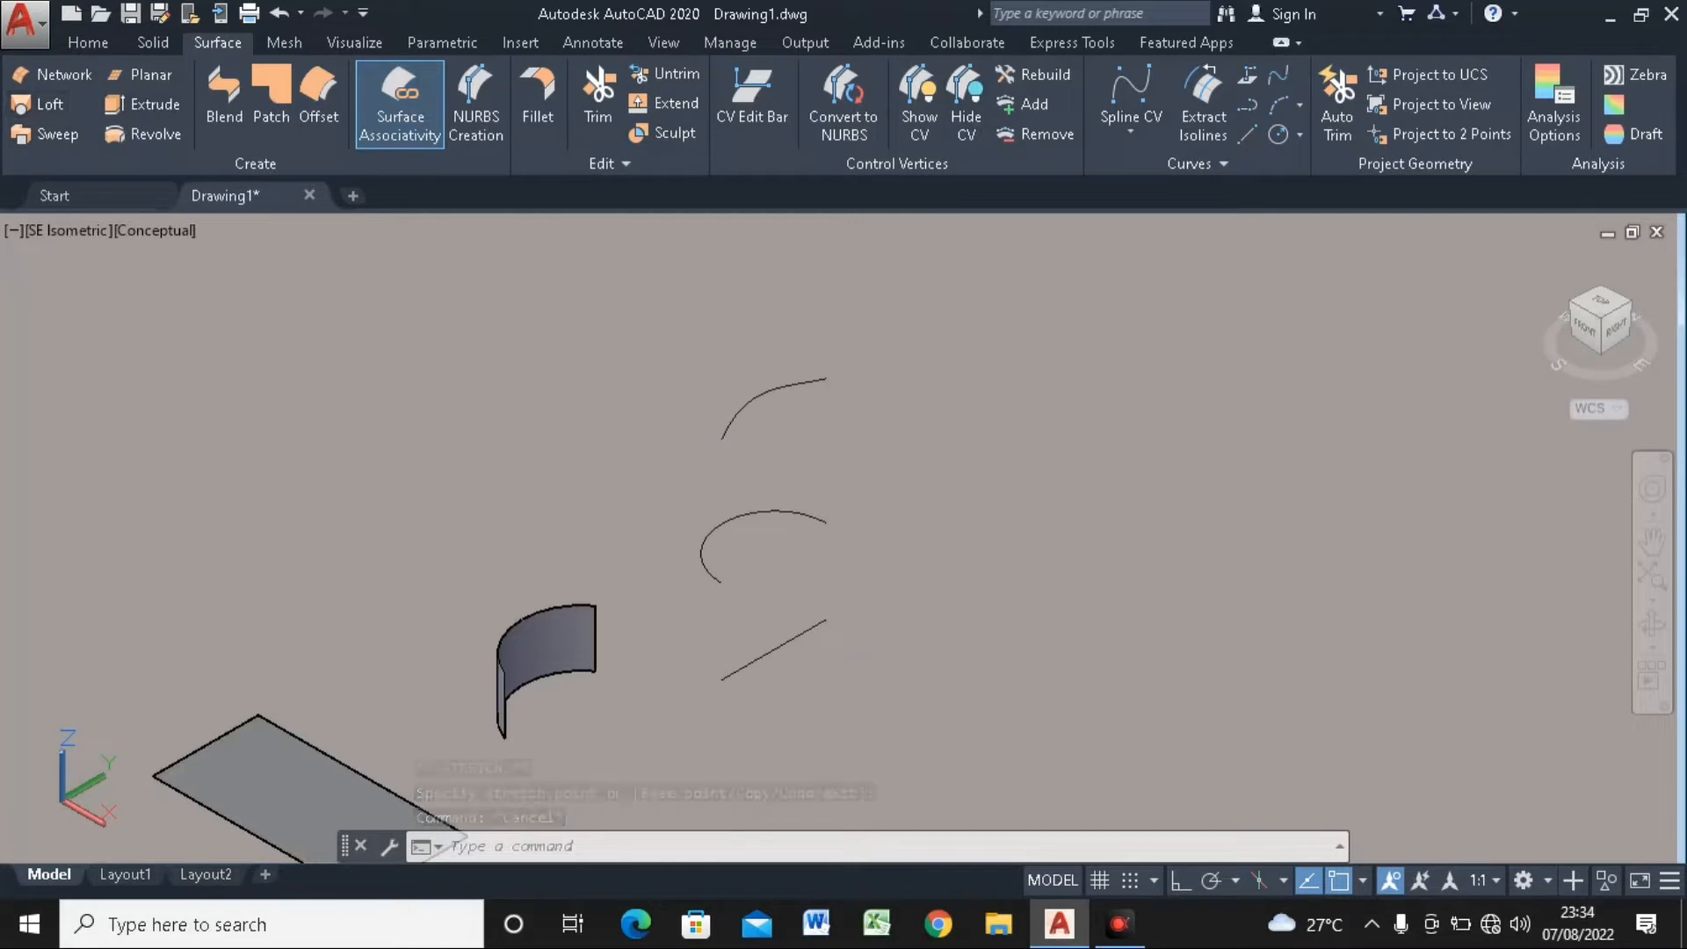
Try to loft a surface through the lower line, the arc and the bowed upper spline
left_click(39, 104)
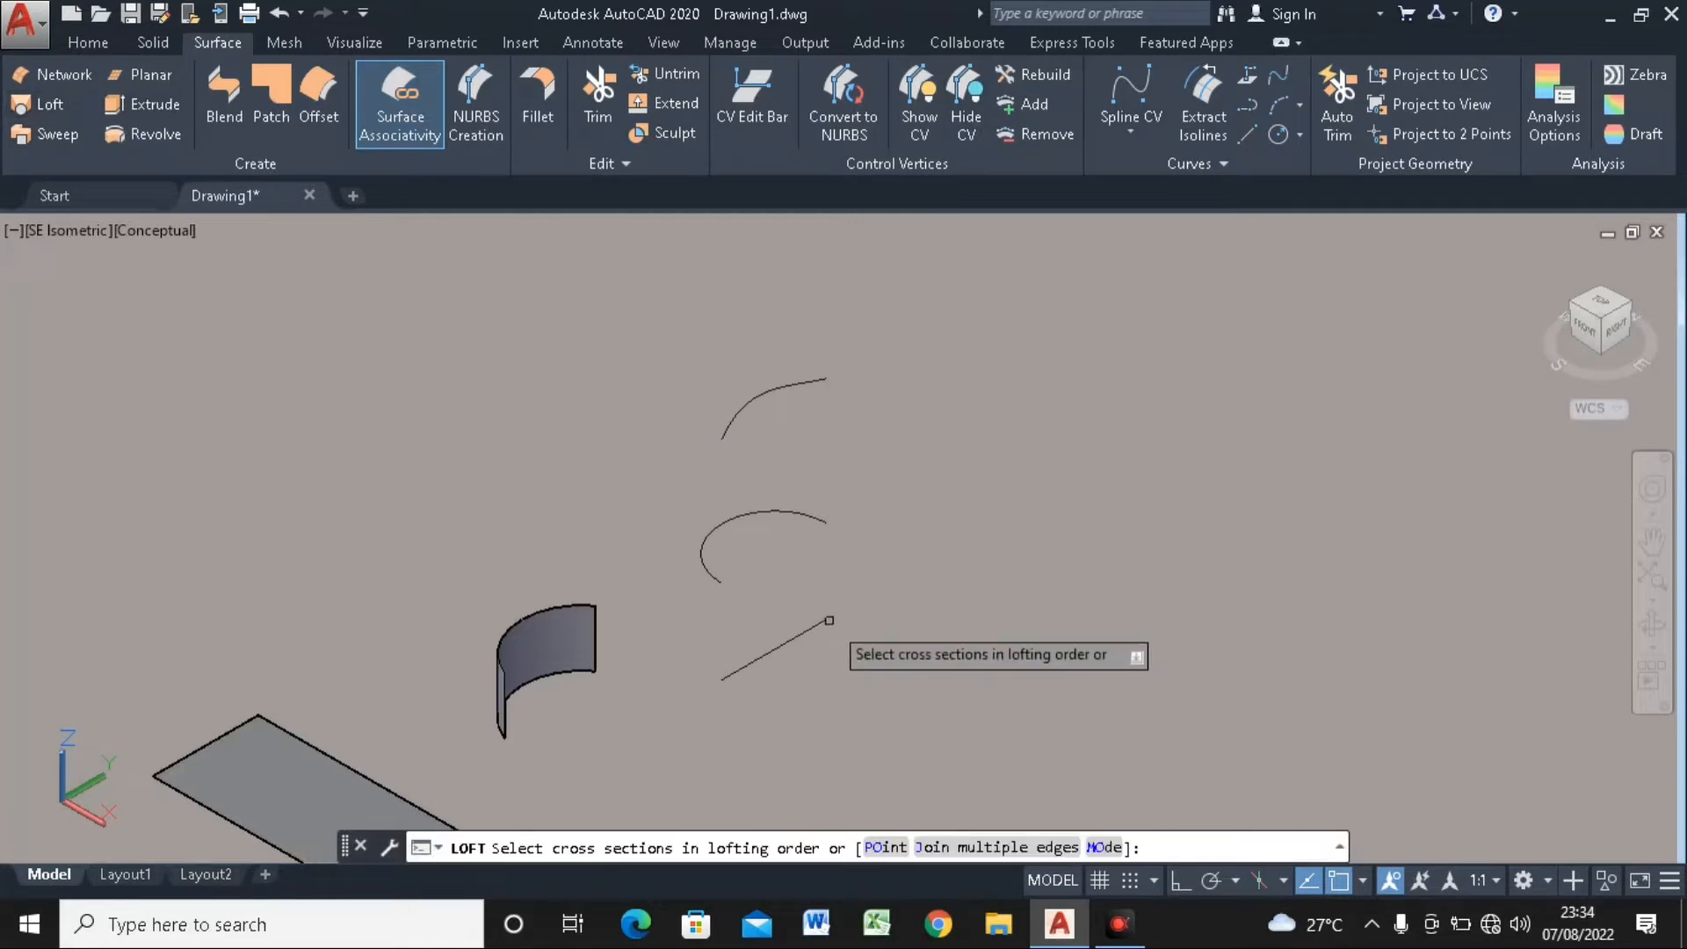
left_click(824, 622)
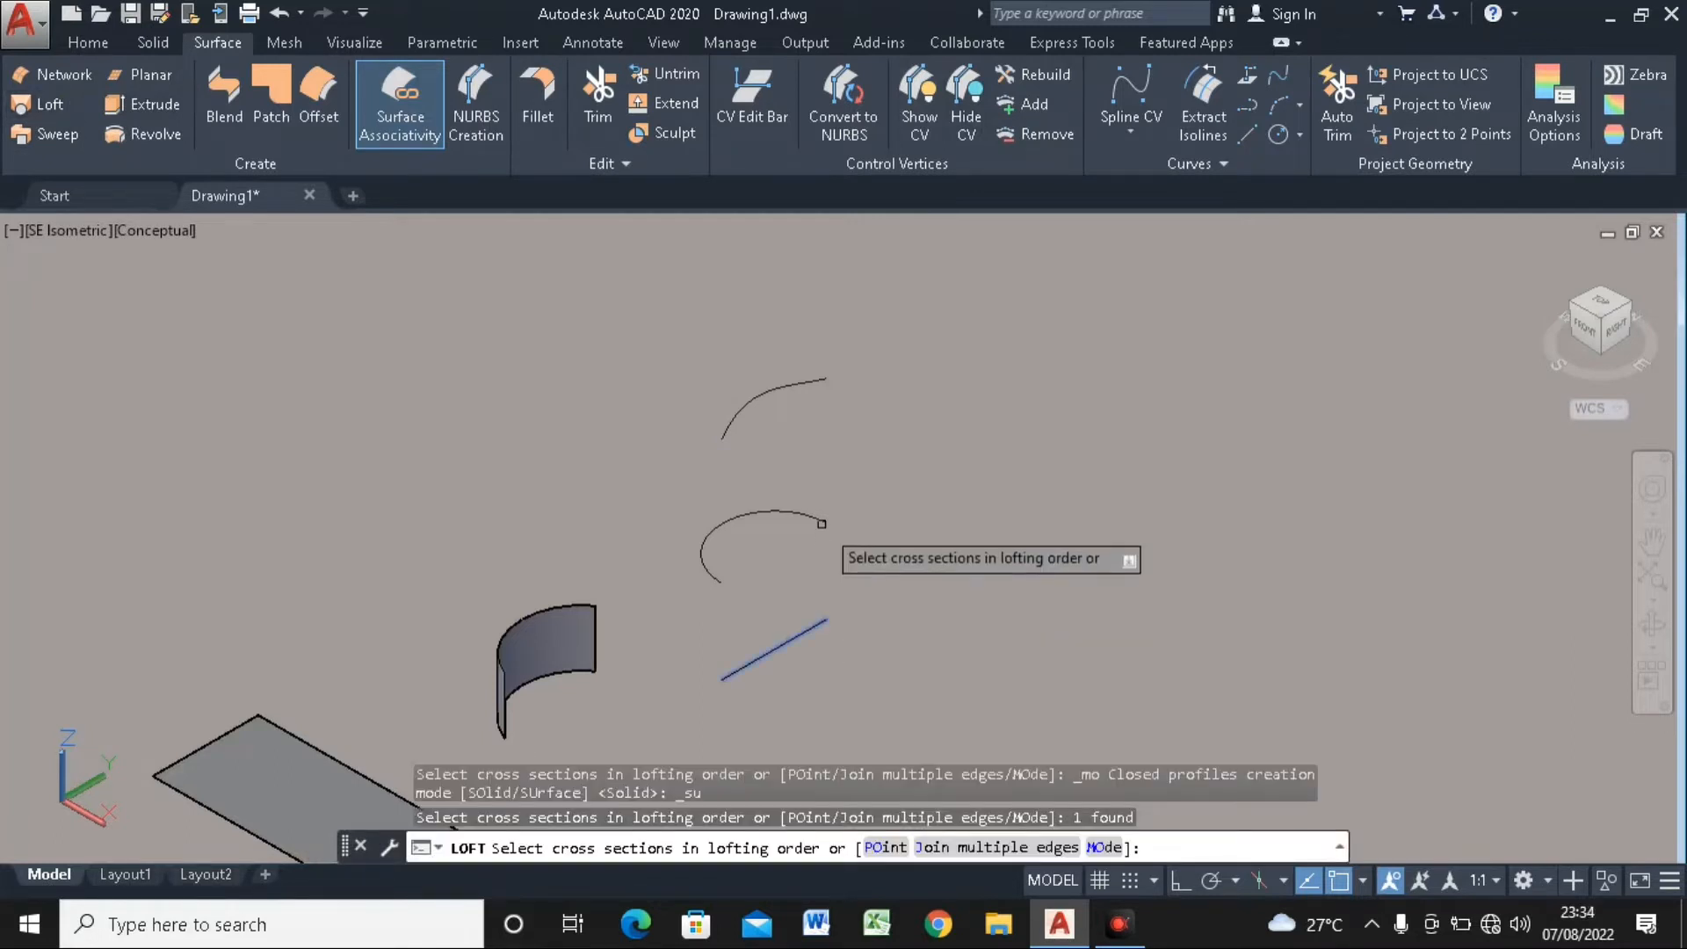
left_click(820, 524)
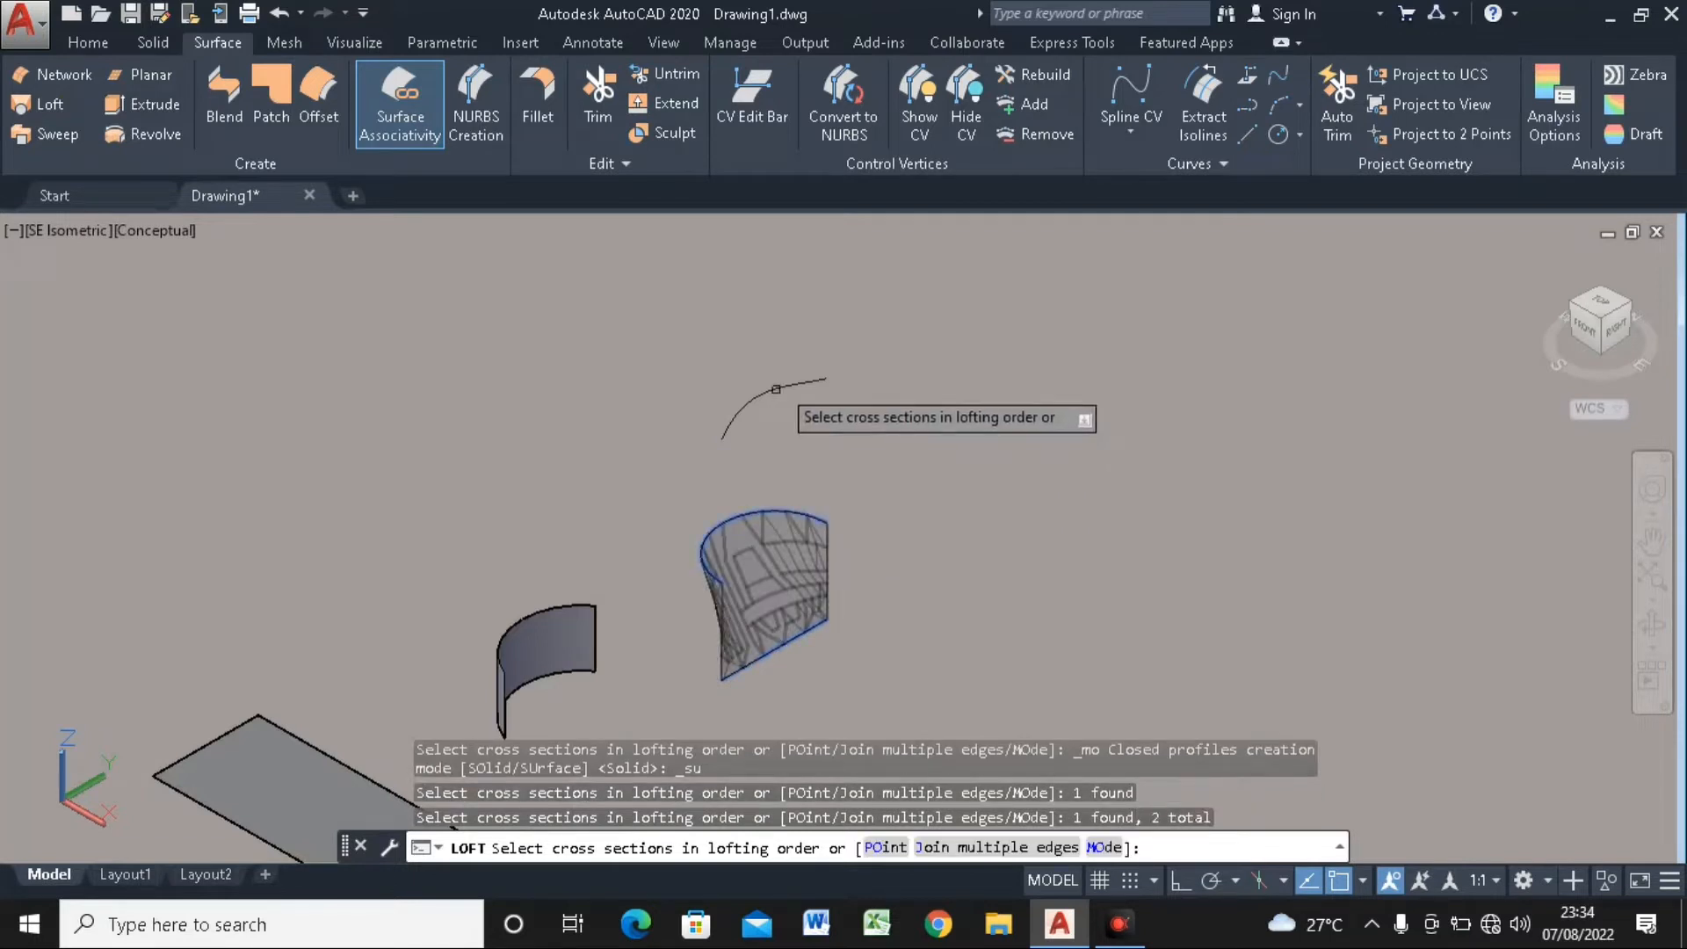
left_click(790, 381)
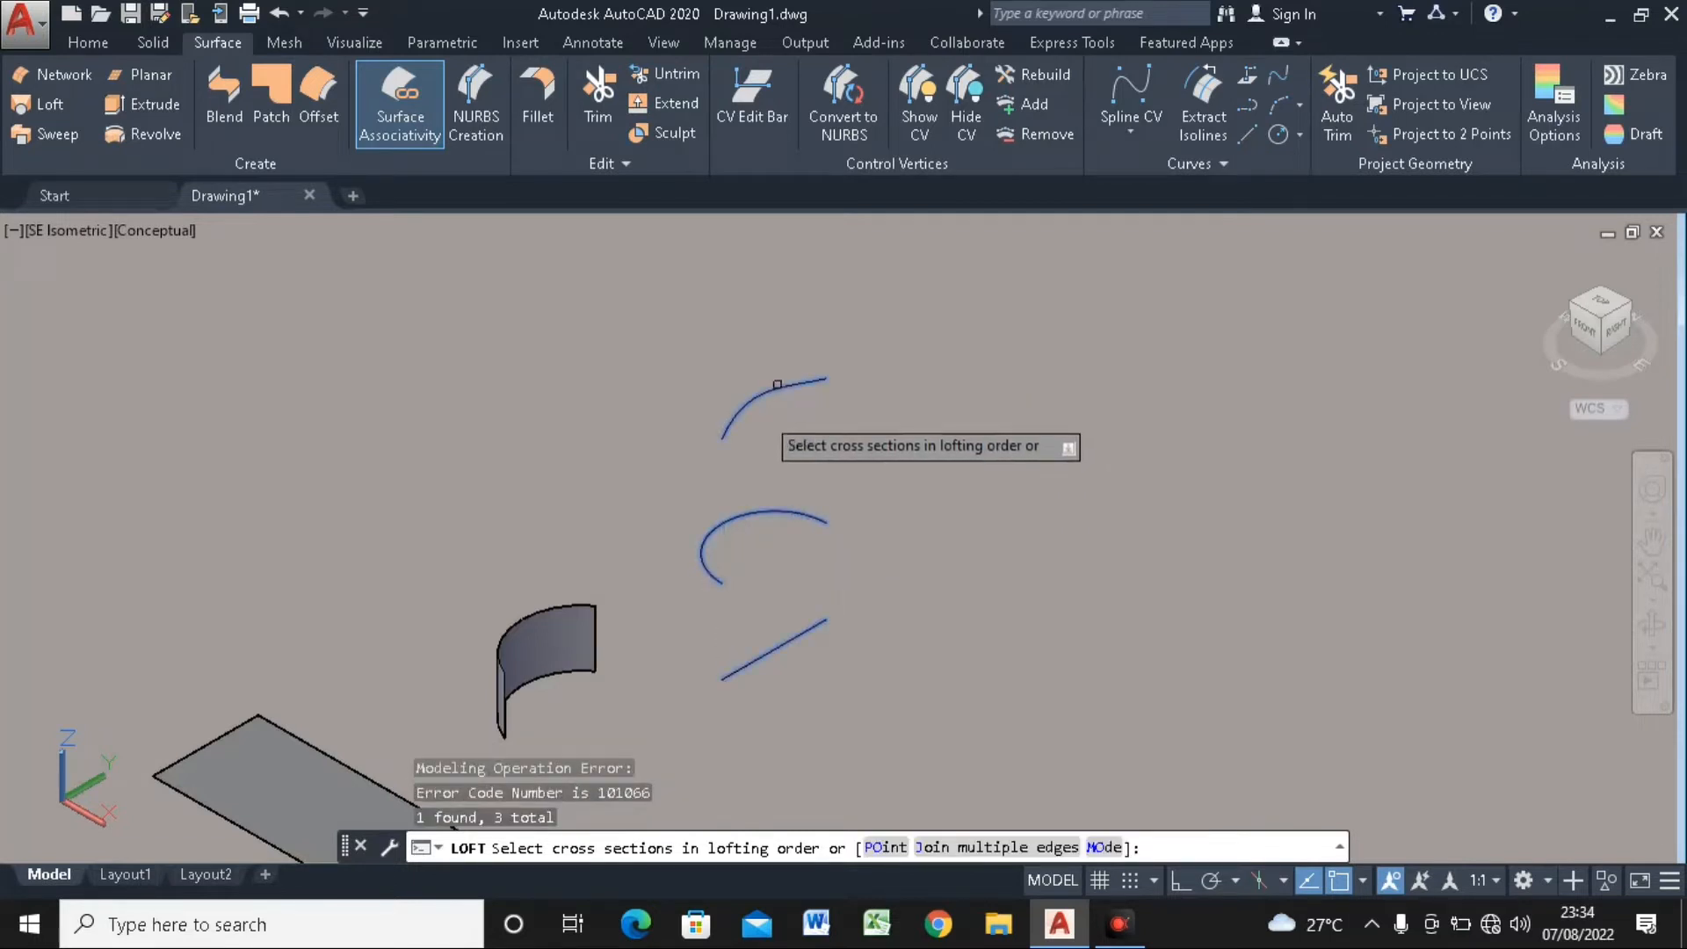
key("Return")
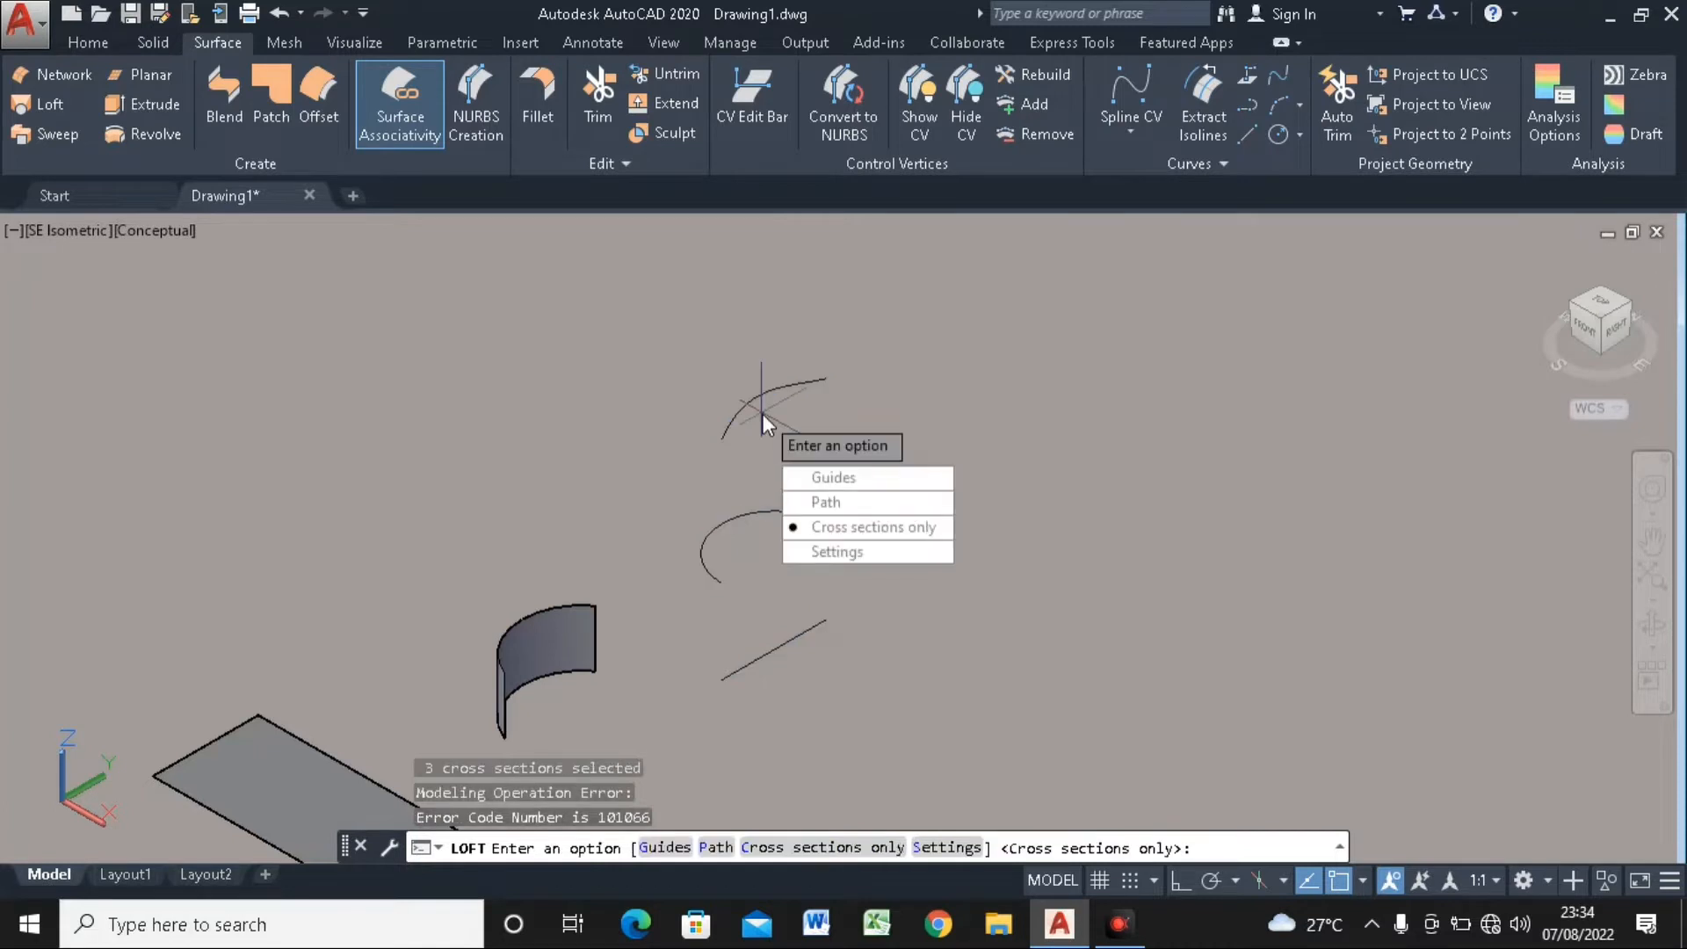
key("Escape")
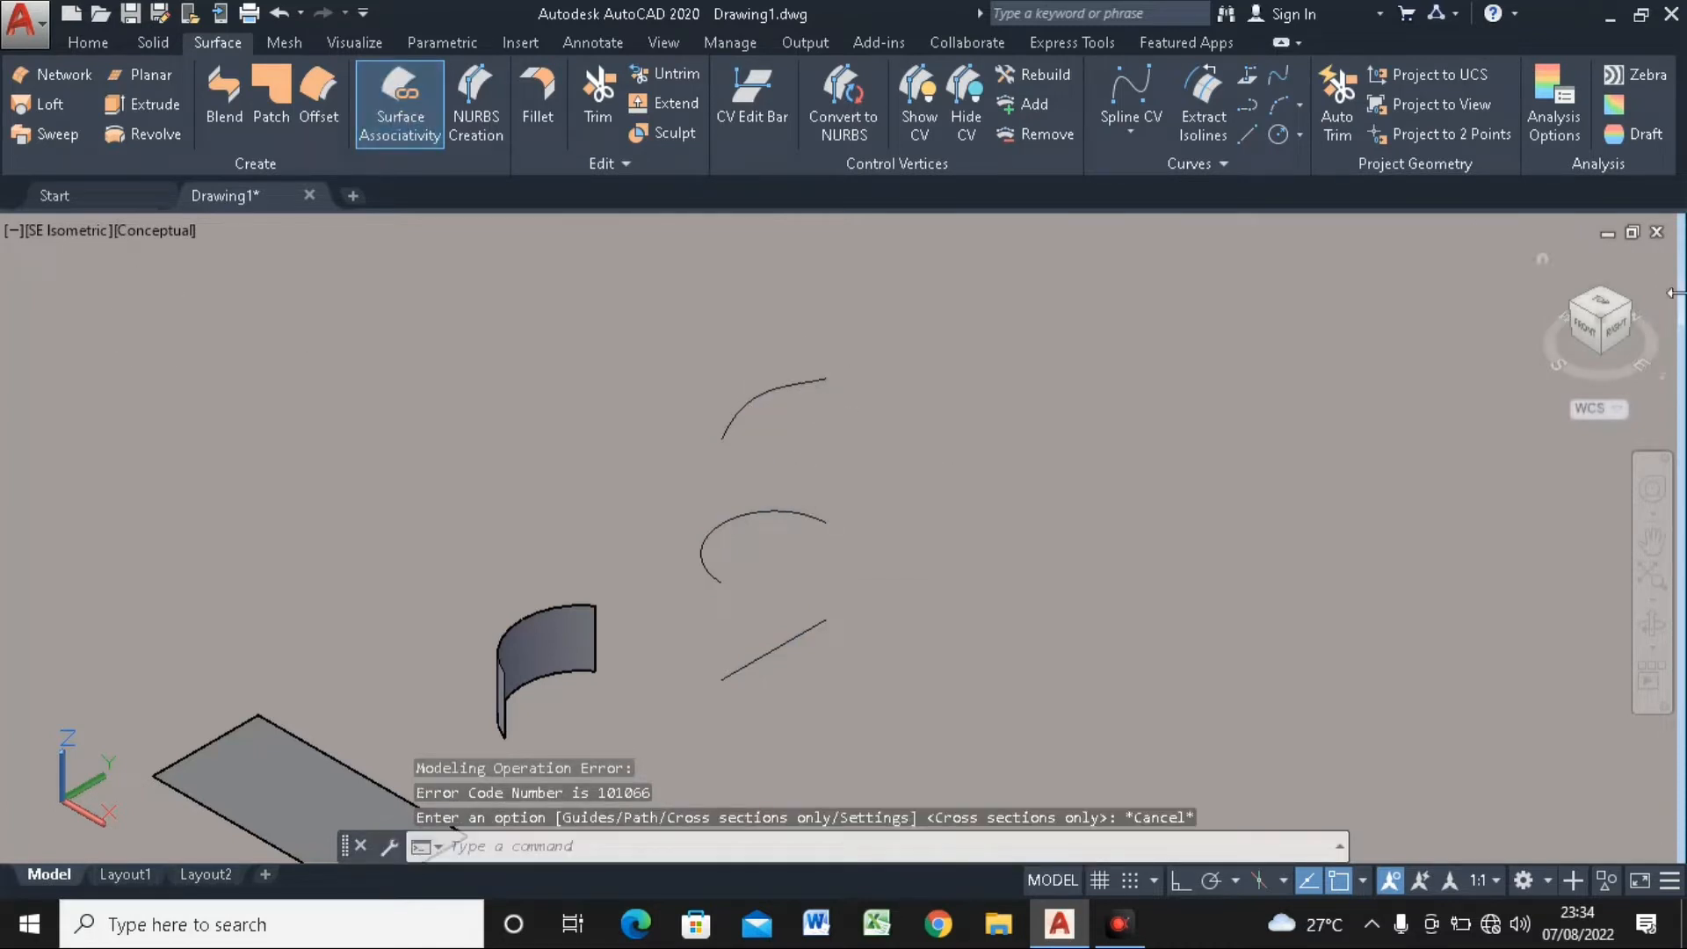
With Ortho on, draw a straight line along Y from the upper spline's far endpoint, extending slightly past its near end
left_click(1655, 625)
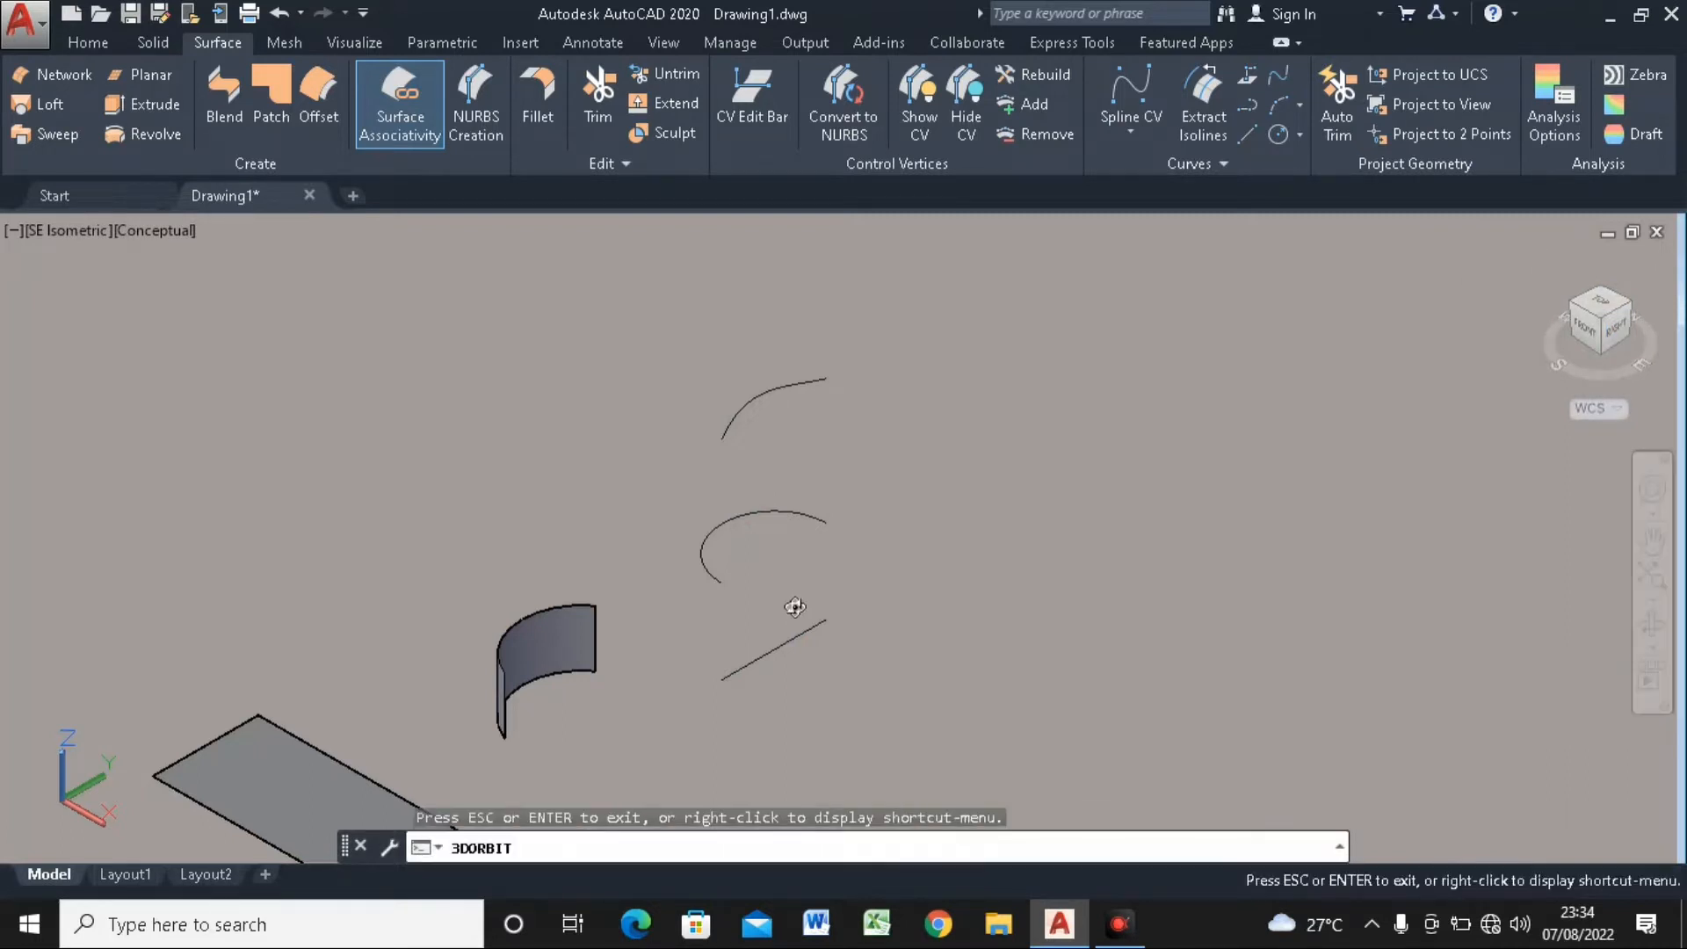
left_click_drag(823, 517, 829, 502)
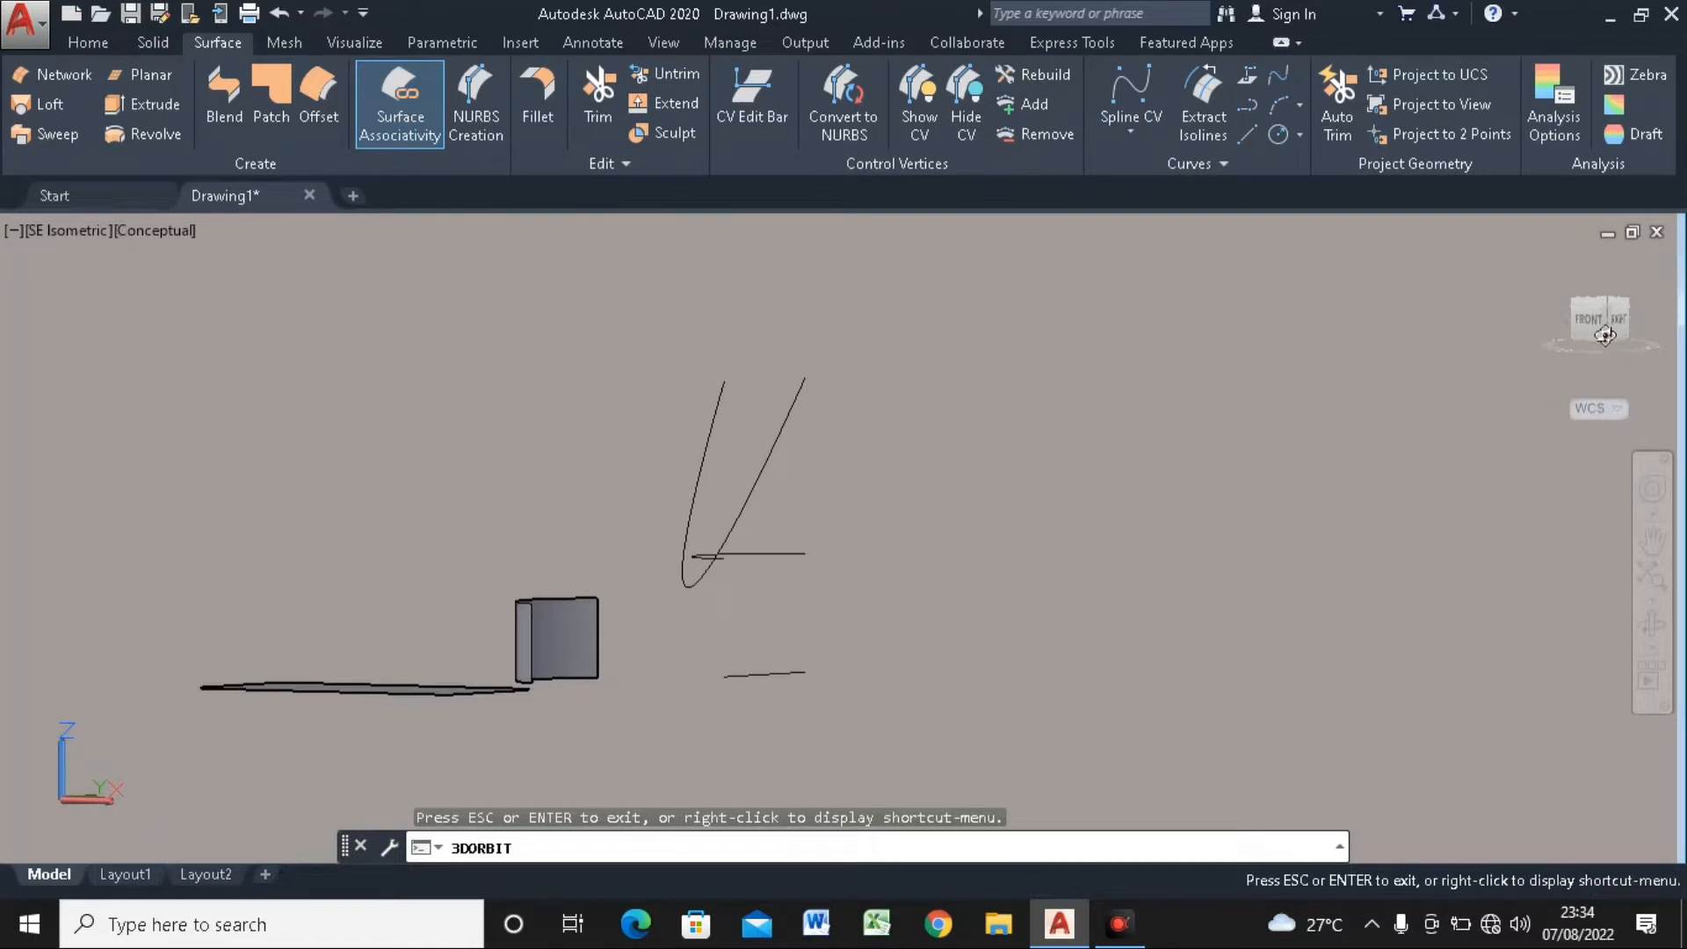
key("Escape")
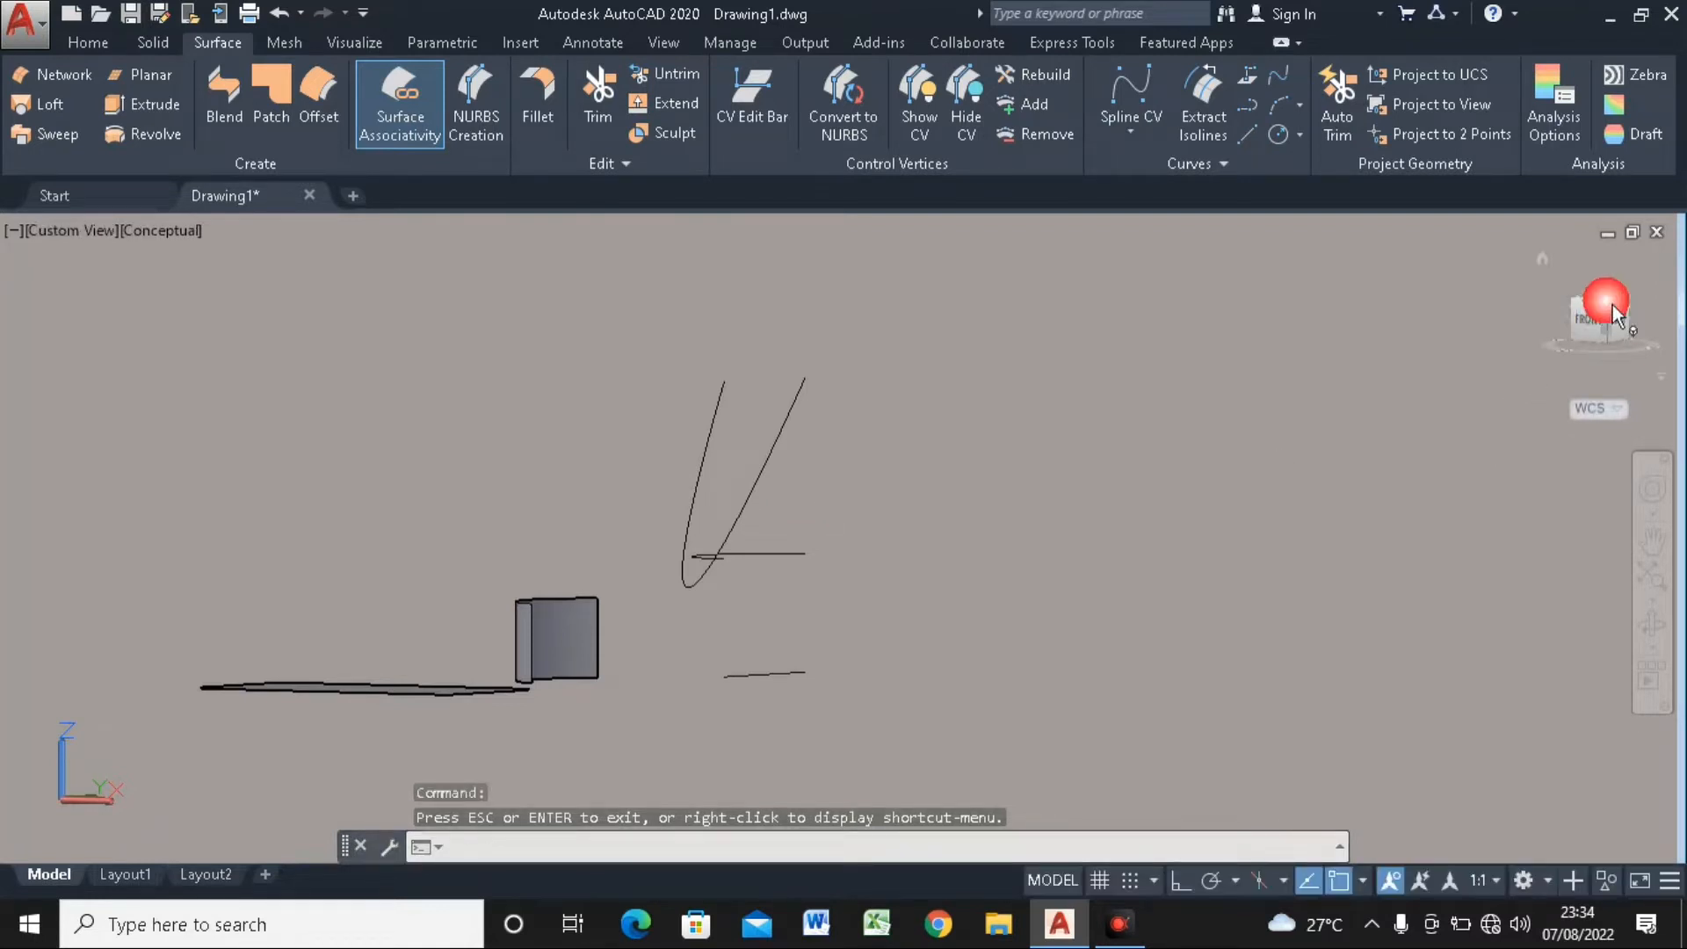
left_click(1612, 304)
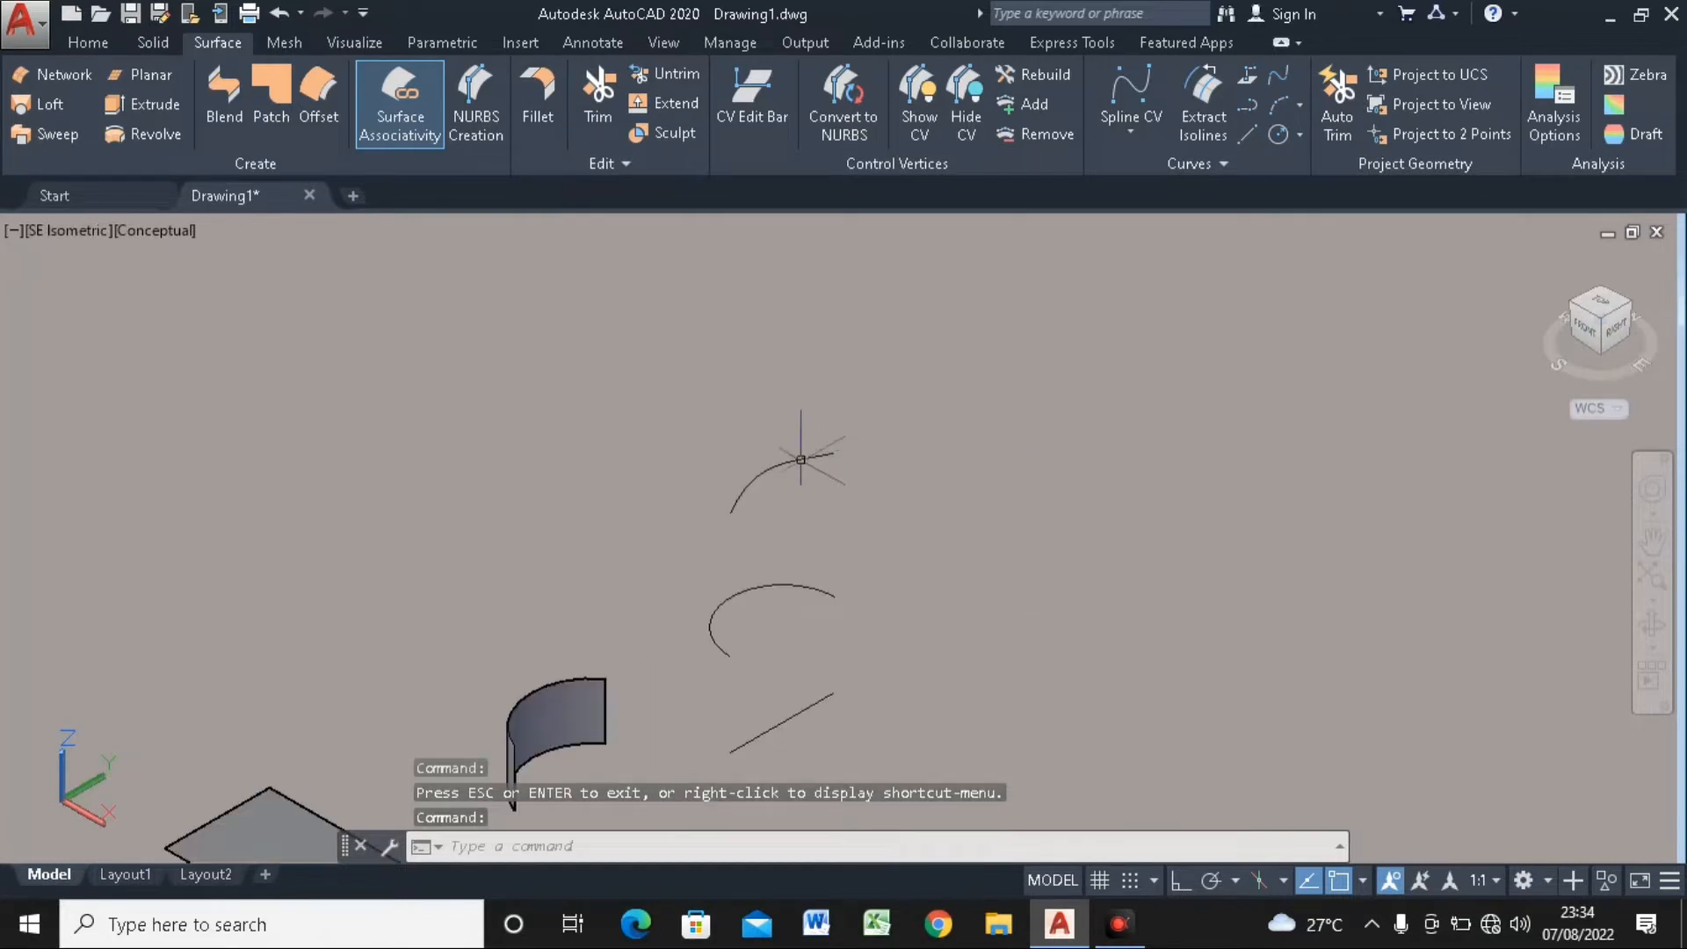
left_click(1241, 139)
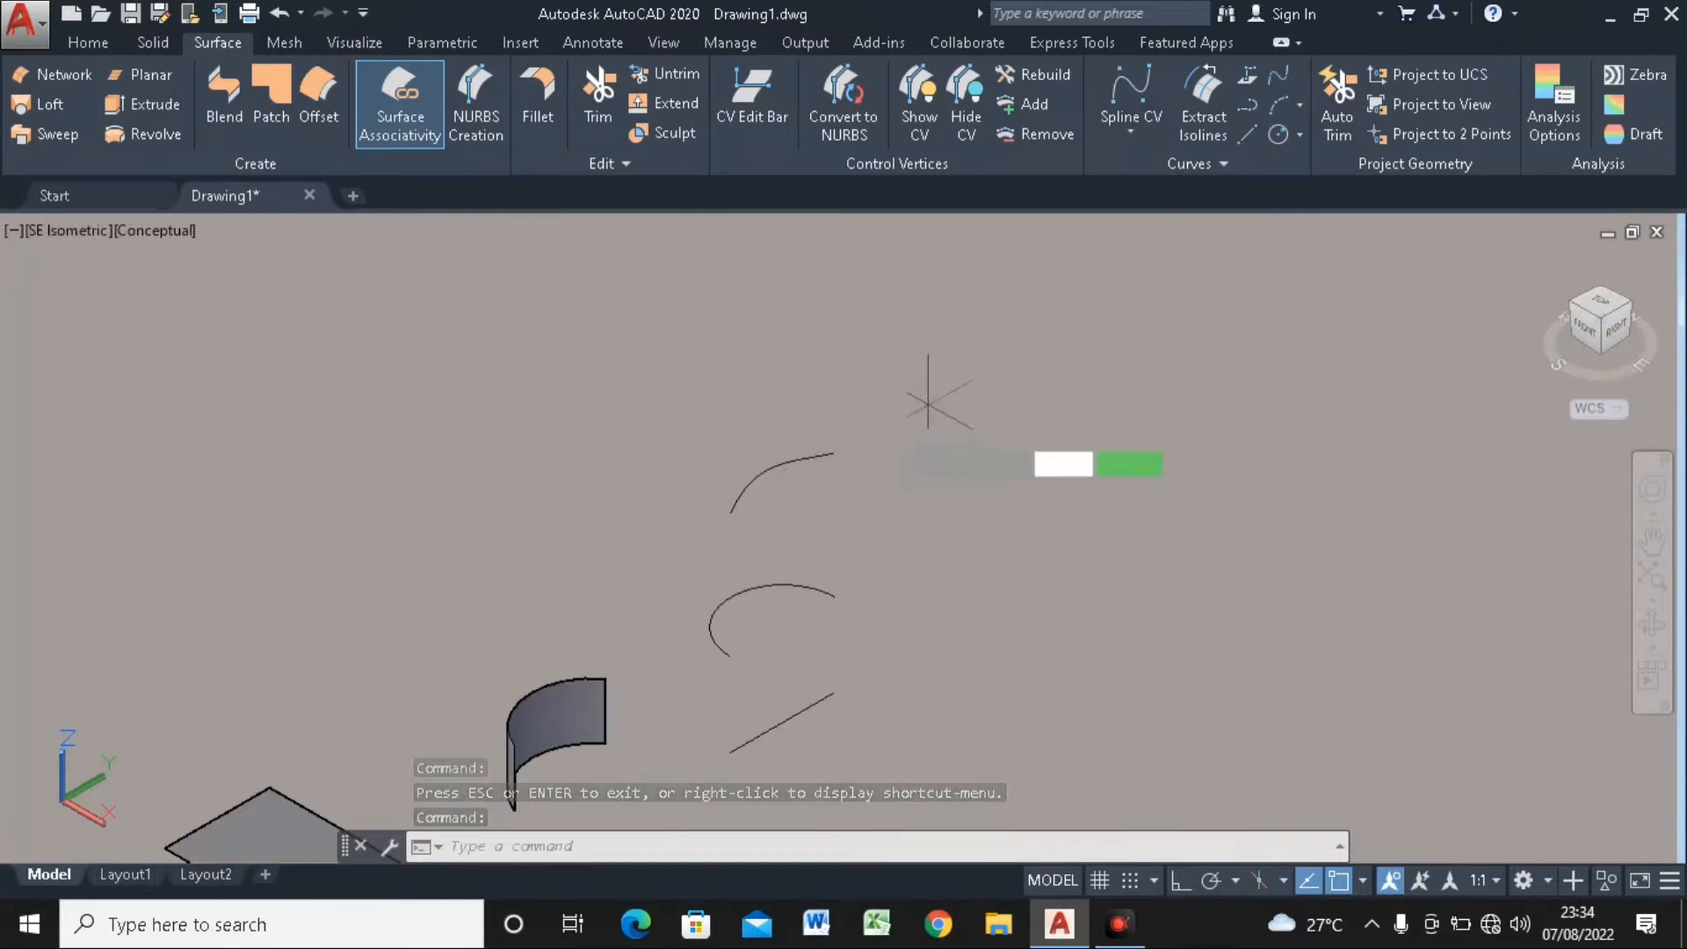
left_click(828, 454)
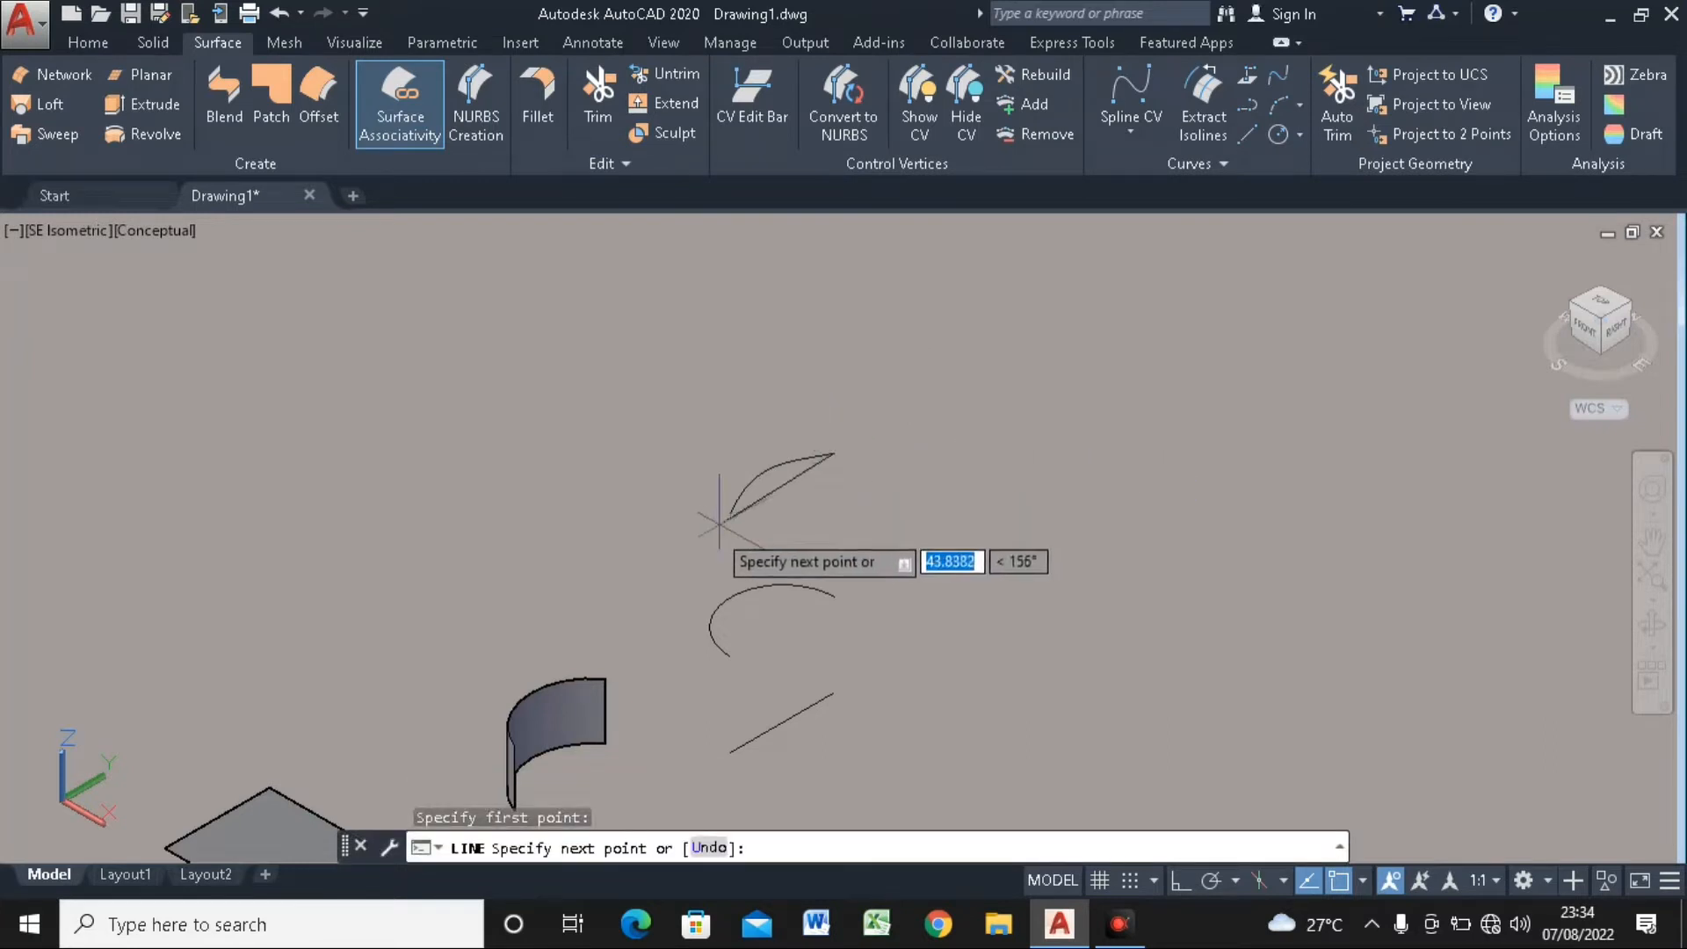
left_click(1175, 882)
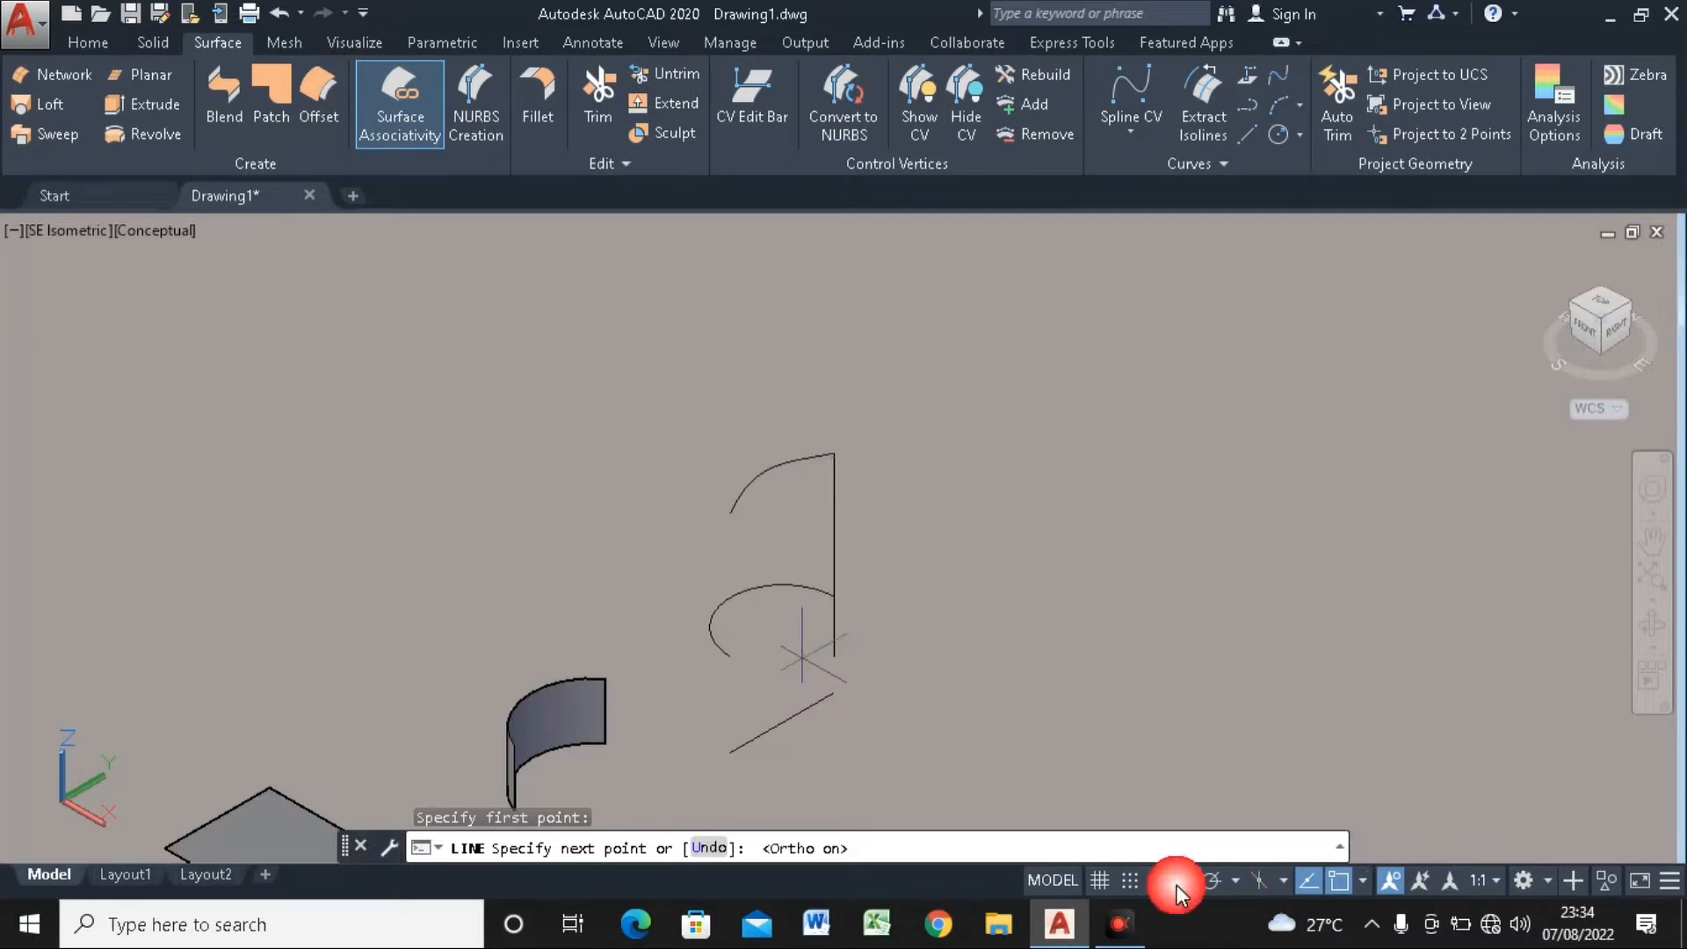
left_click(708, 523)
key("Escape")
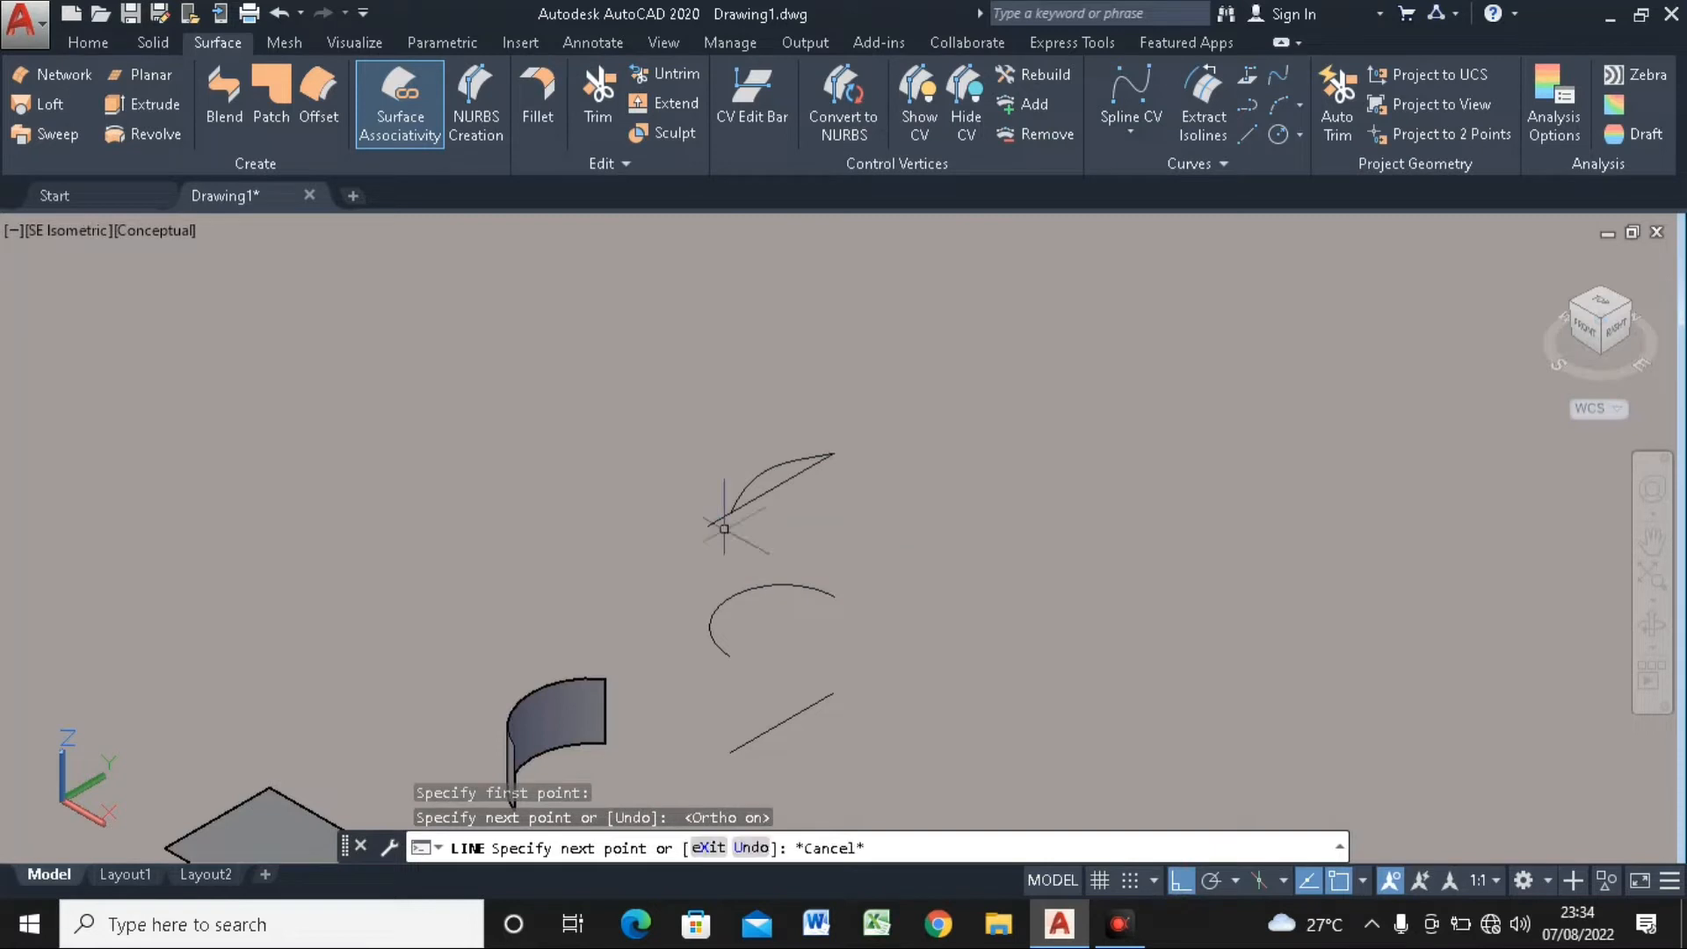
Erase the upper spline, keeping the straight line drawn beside it
left_click(760, 473)
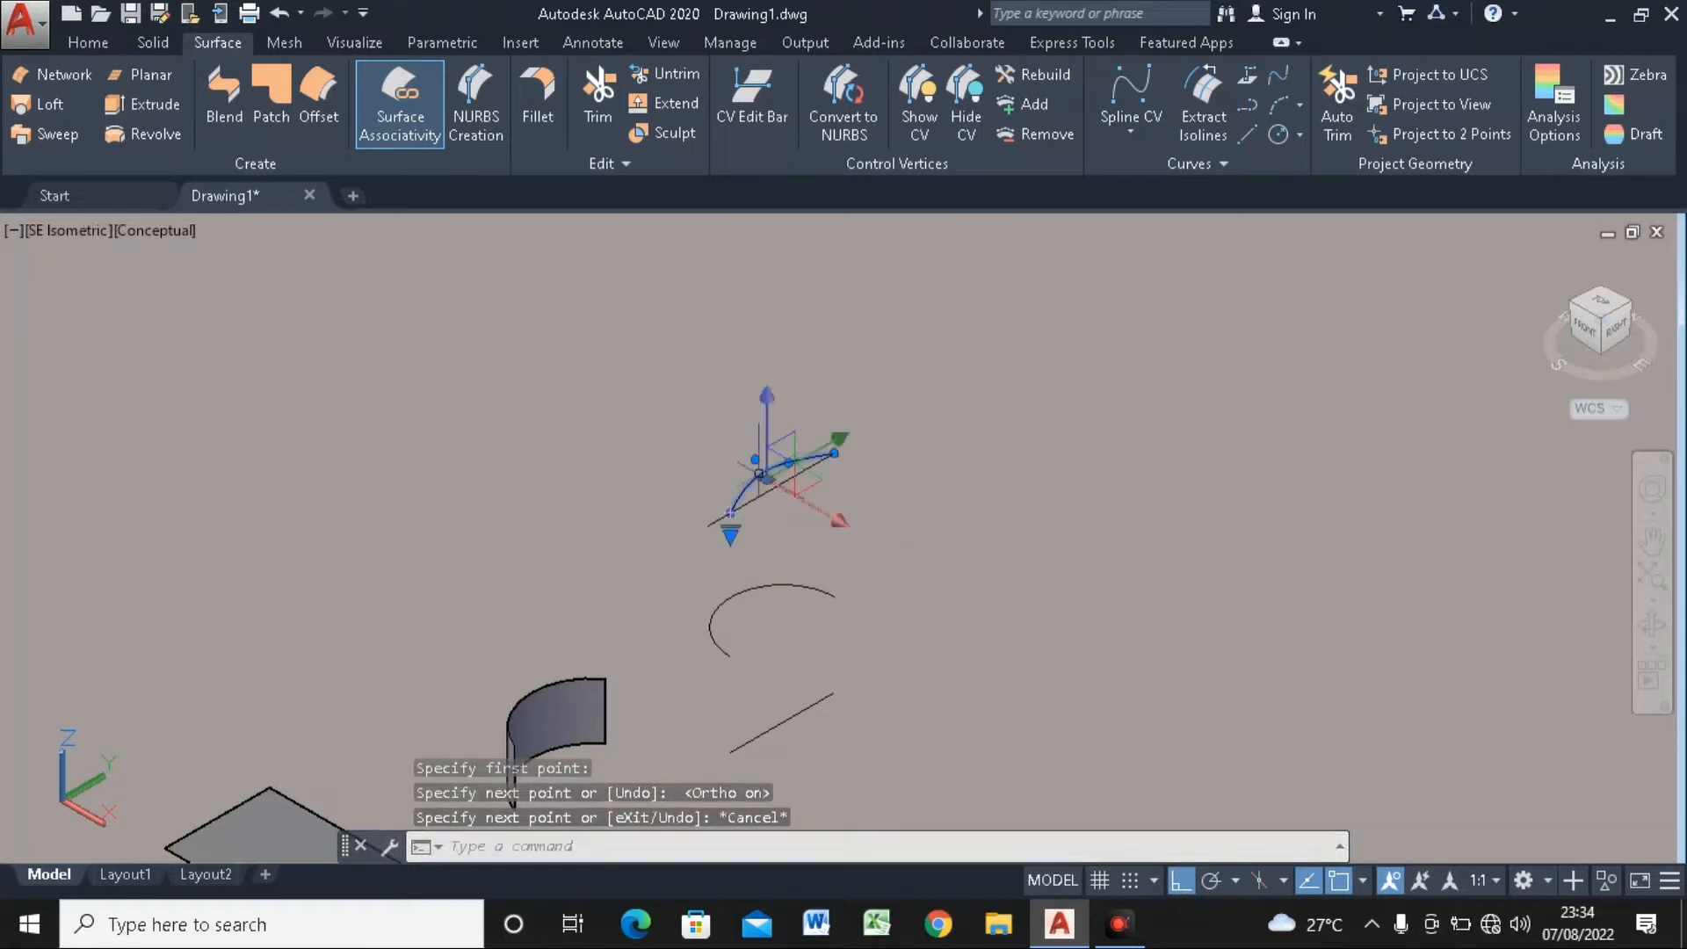
key("Delete")
mouse_move(828, 474)
middle_mouse_down()
mouse_move(829, 497)
mouse_move(807, 466)
middle_mouse_up()
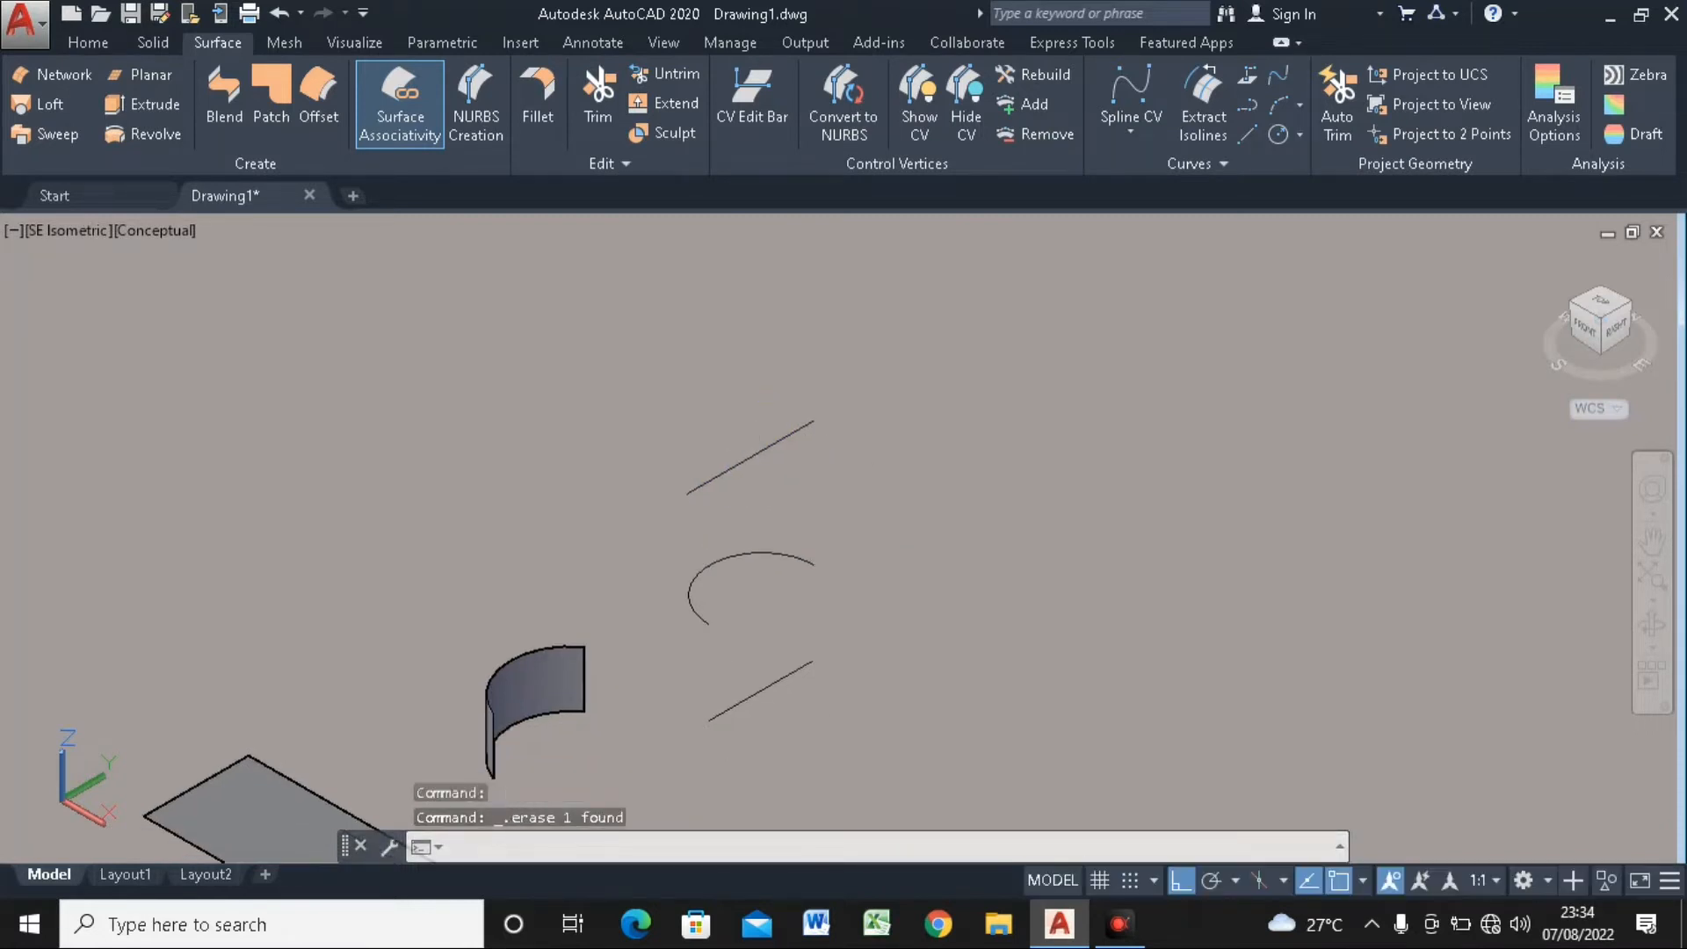
Loft a surface through the lower line, the arc and the upper line, using cross sections only
left_click(45, 111)
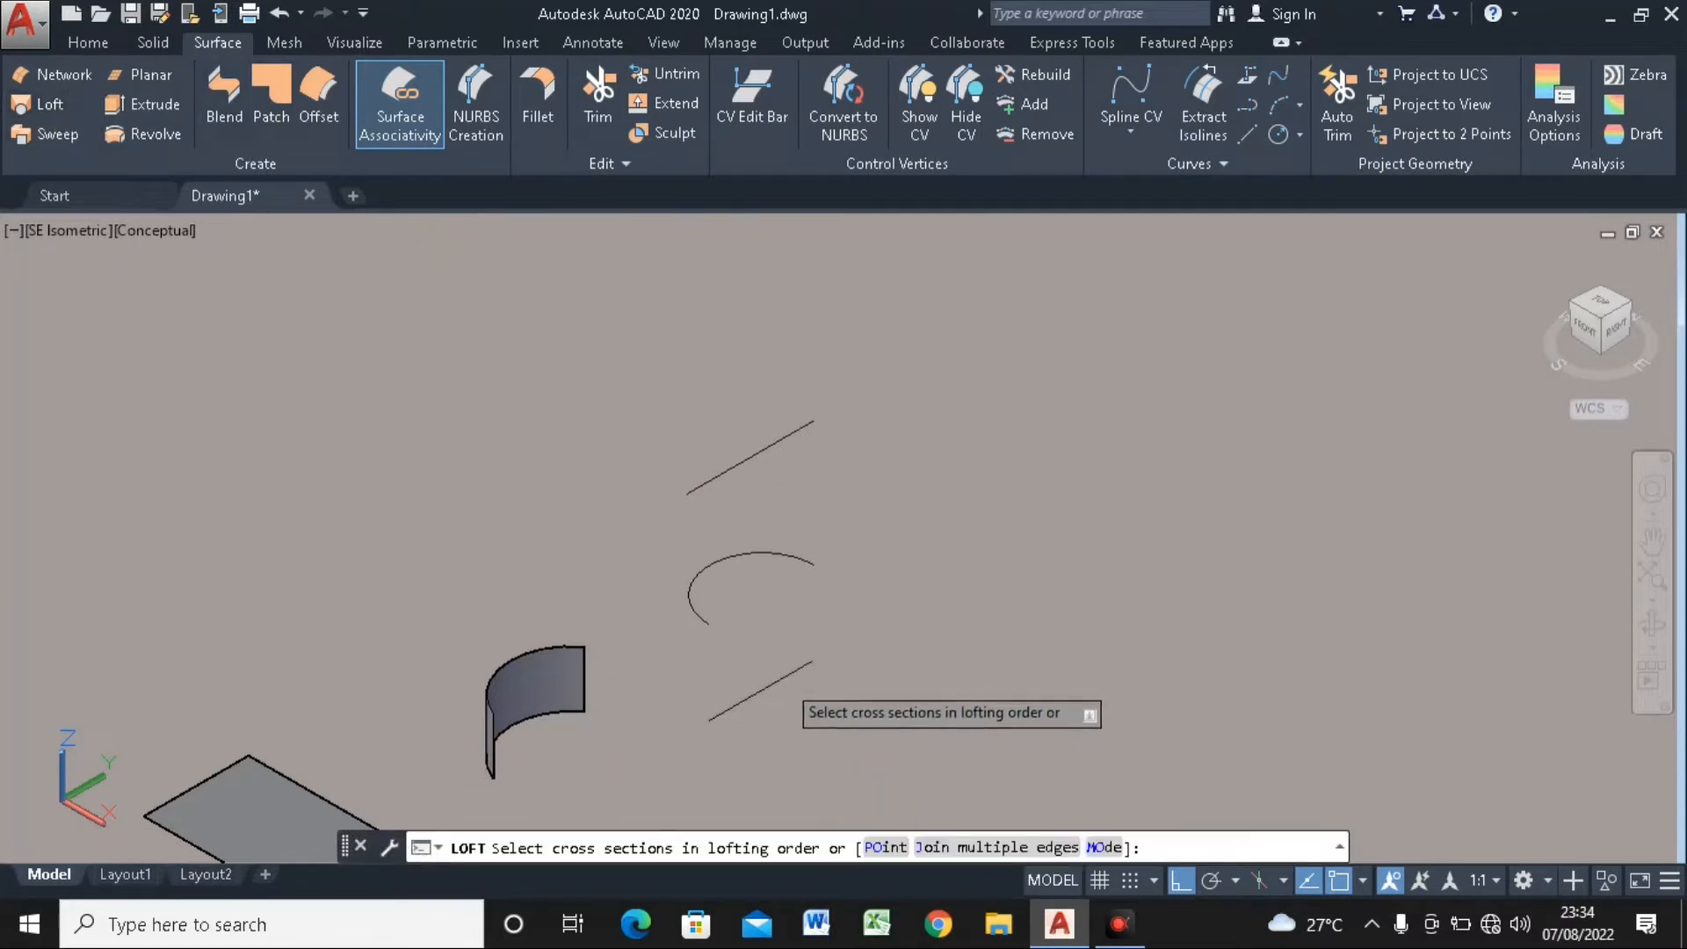
left_click(782, 679)
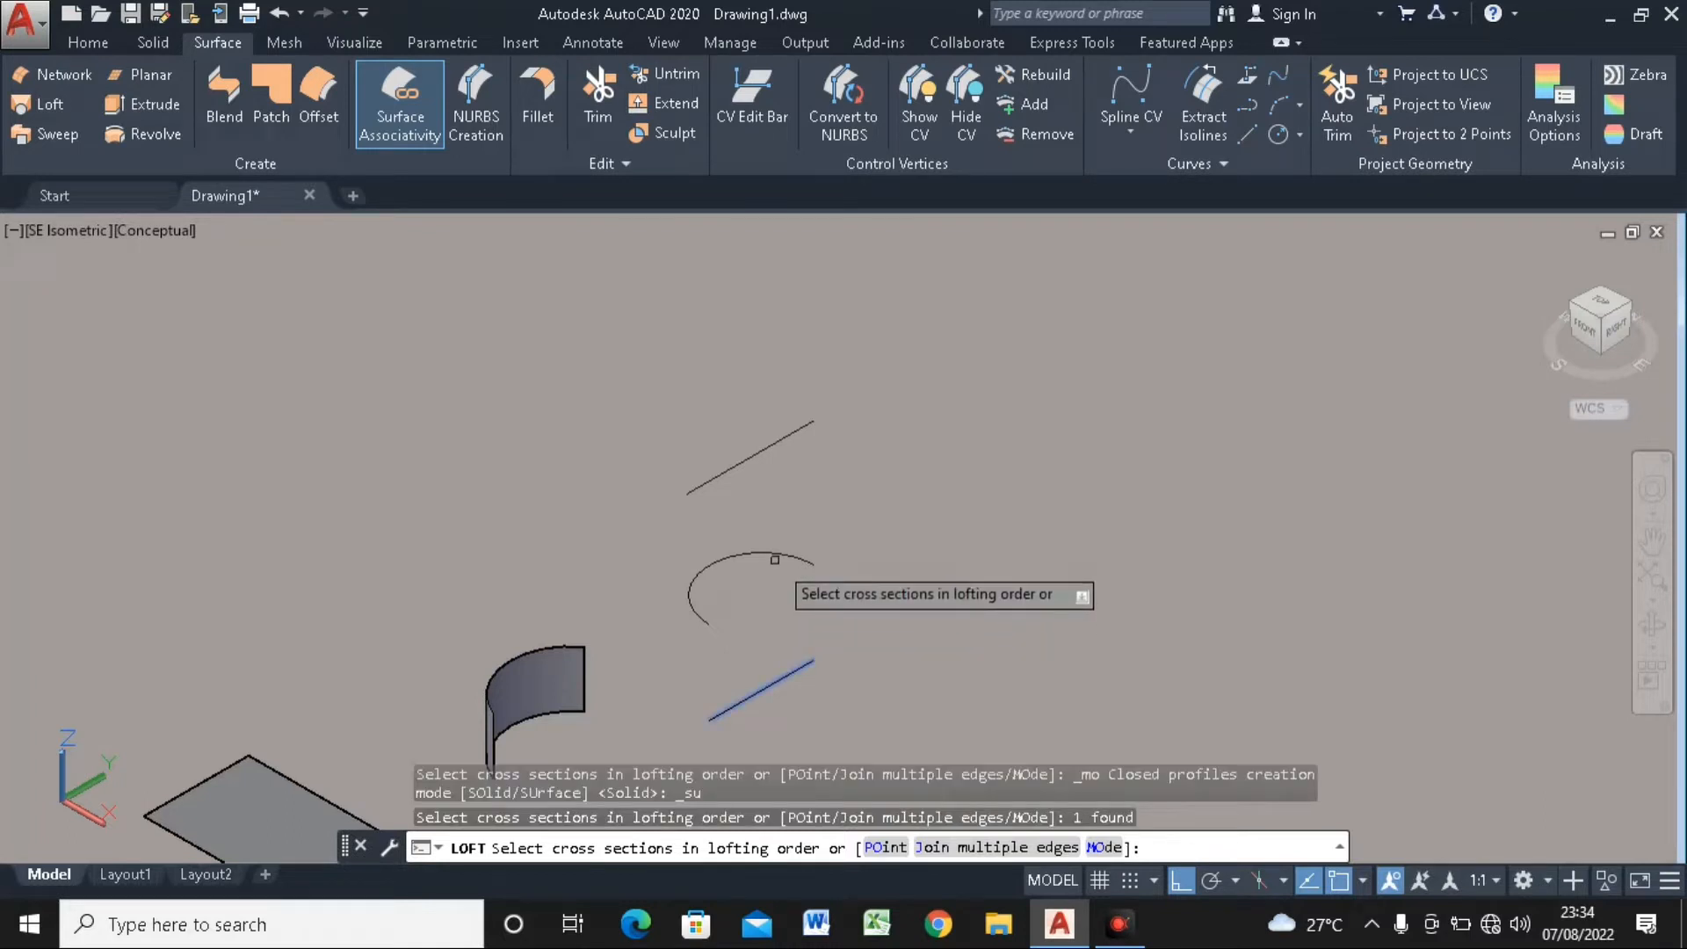
left_click(777, 557)
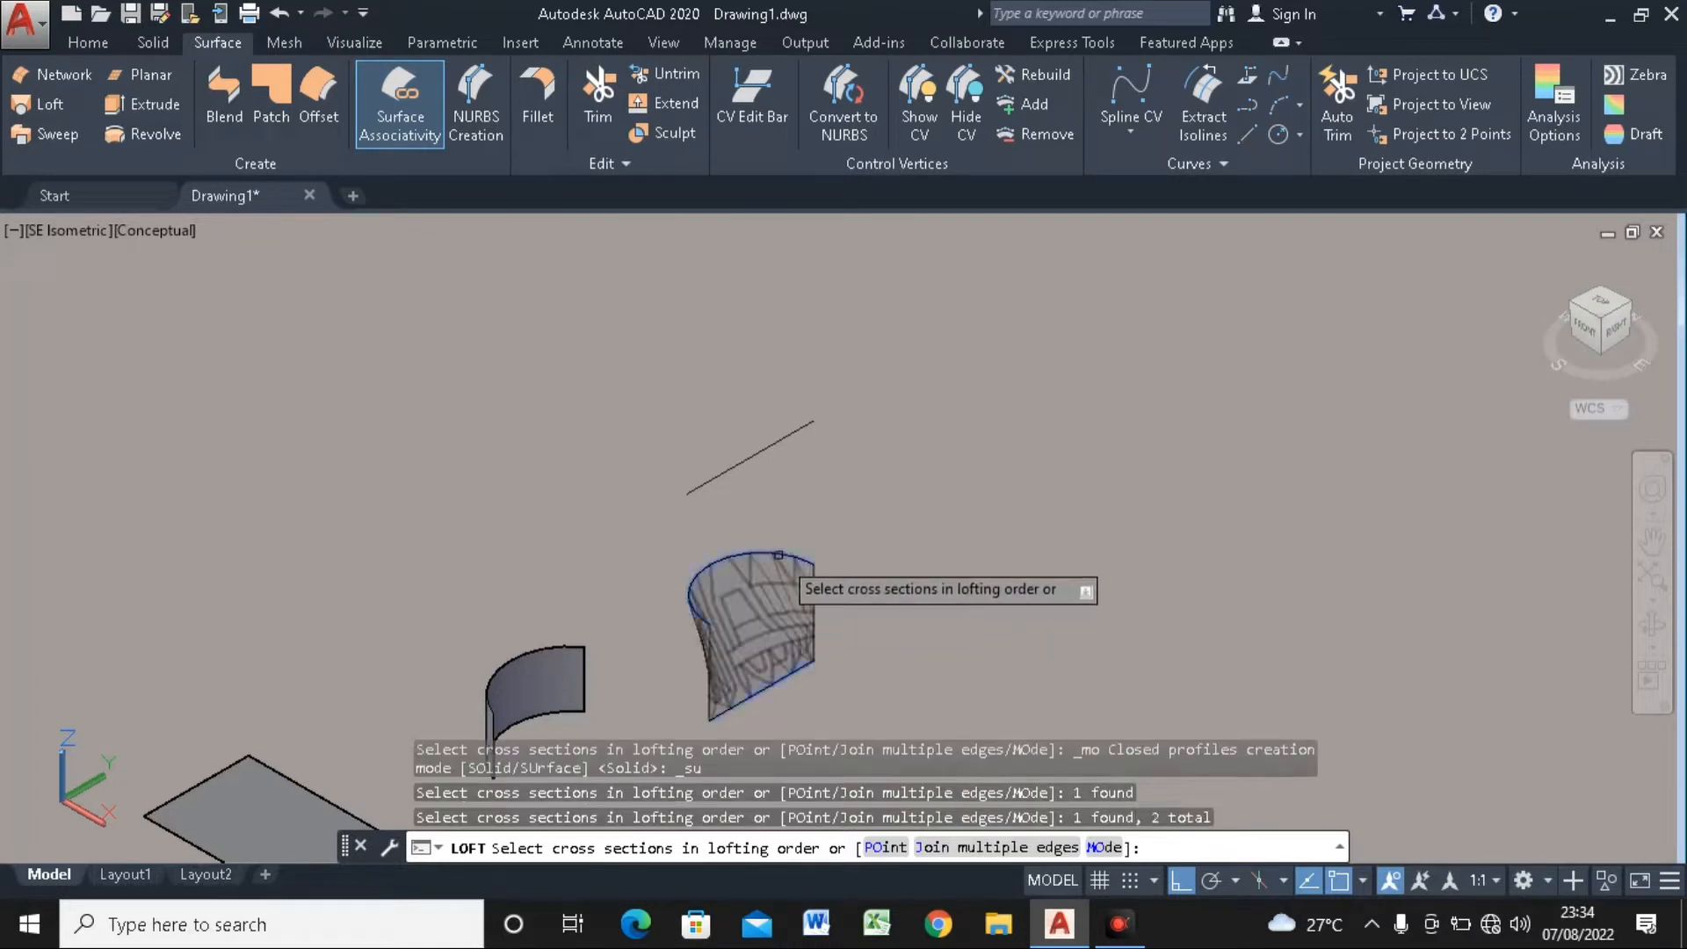
left_click(764, 452)
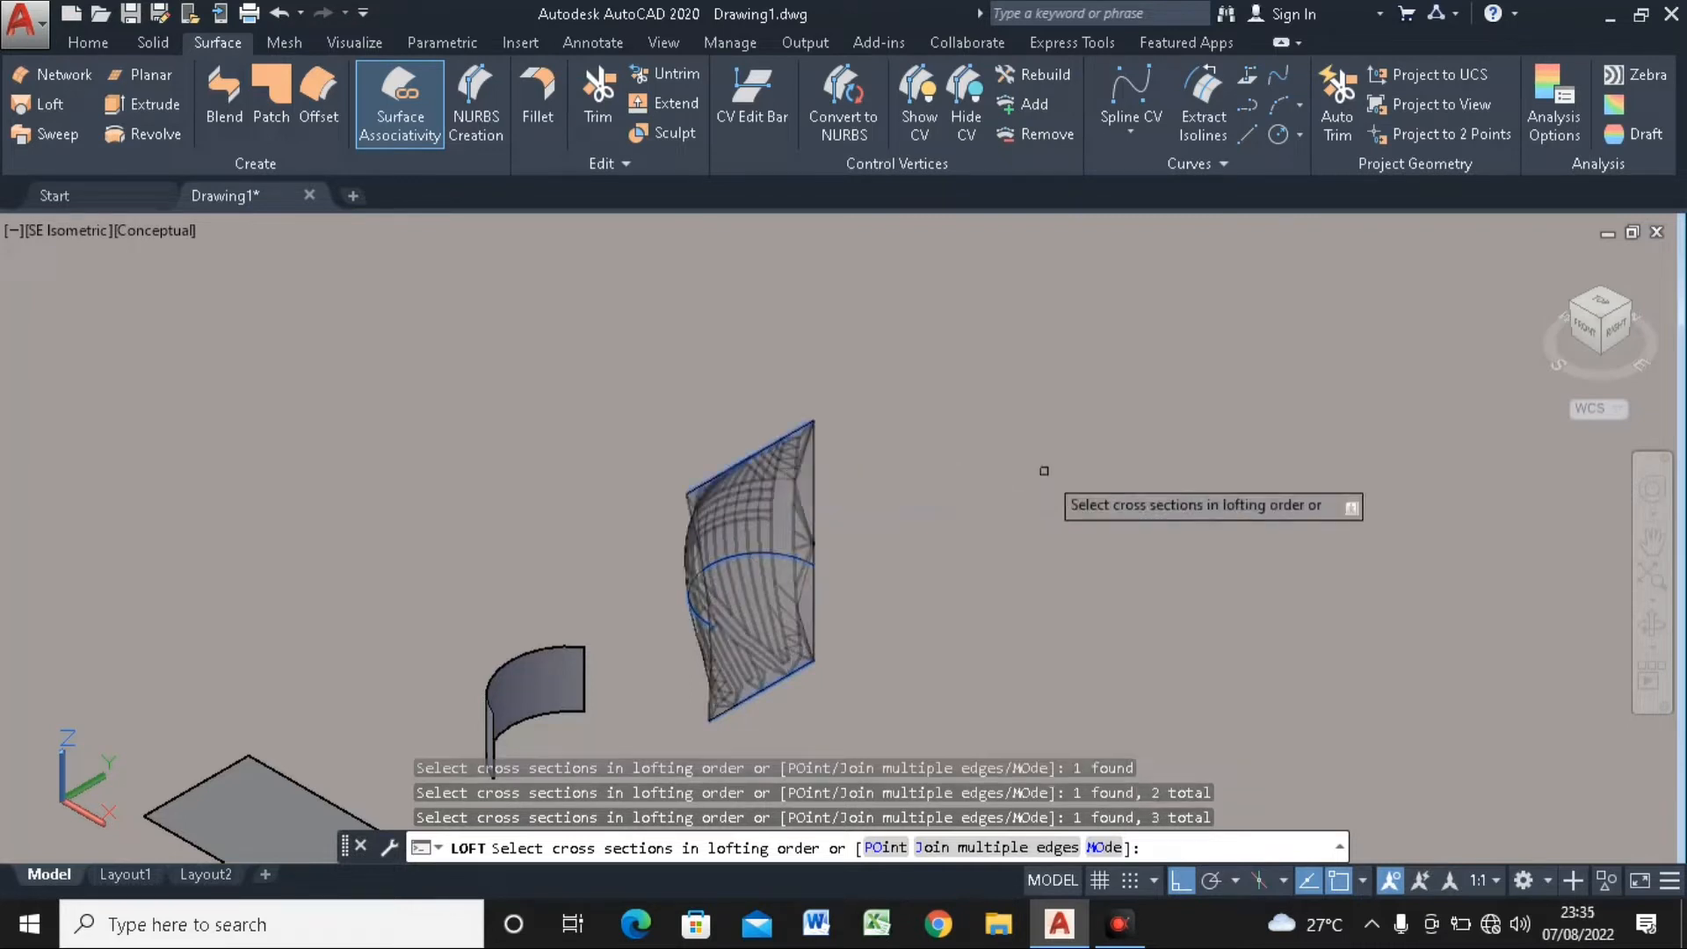
key("Return")
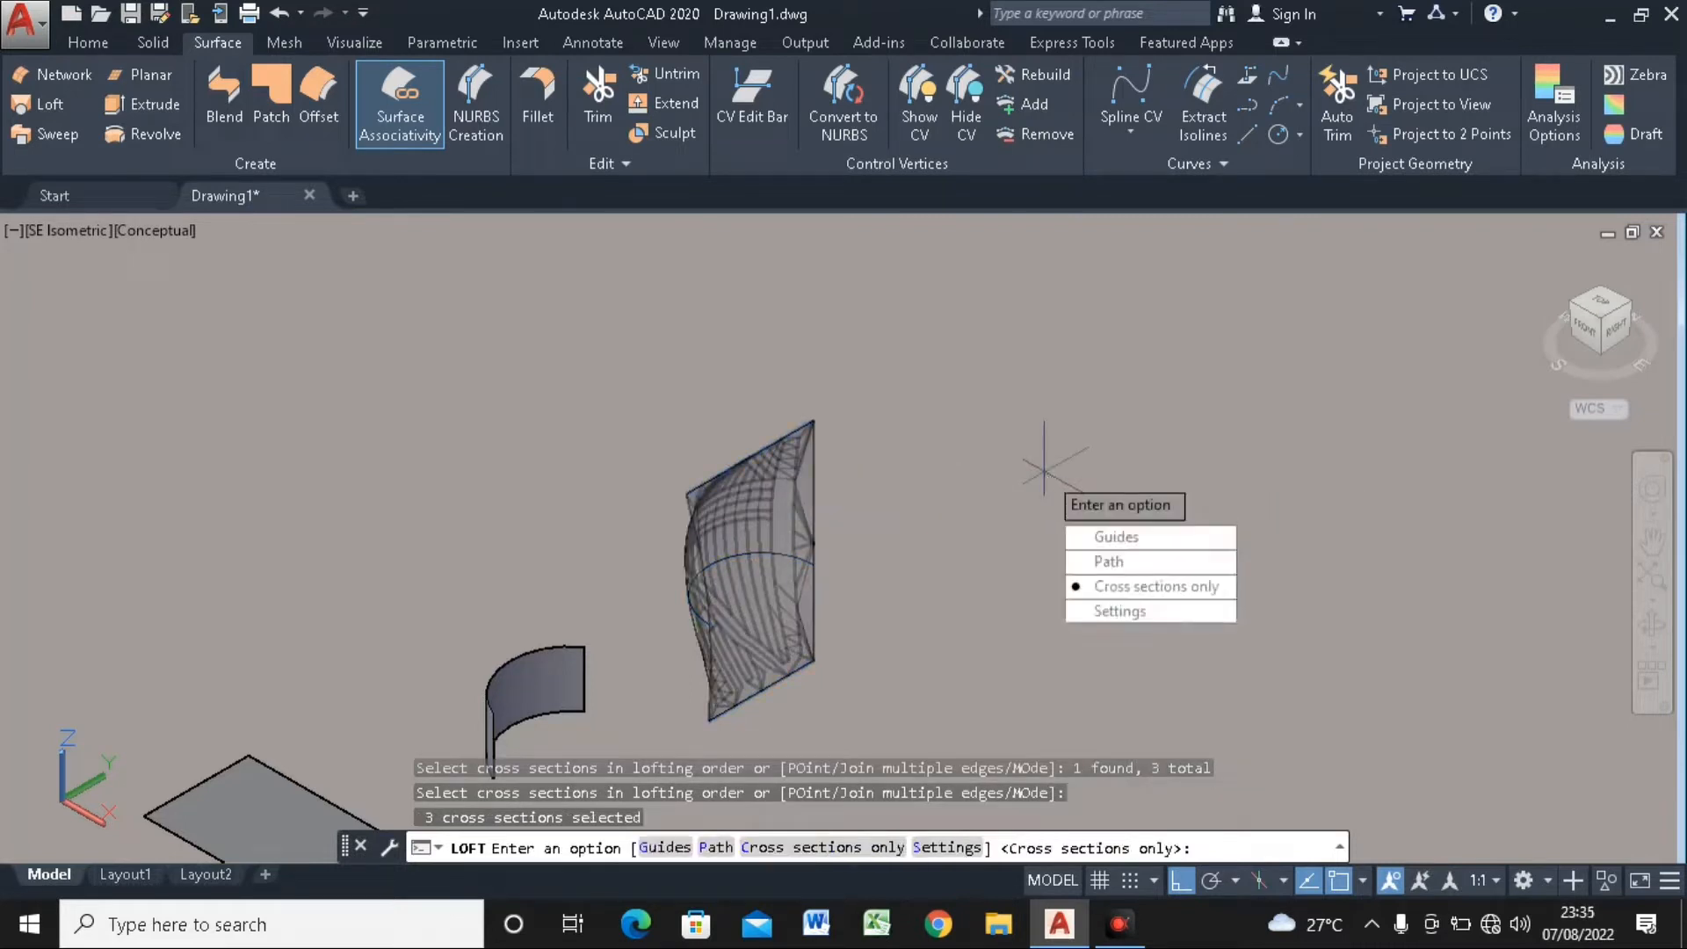
key("Return")
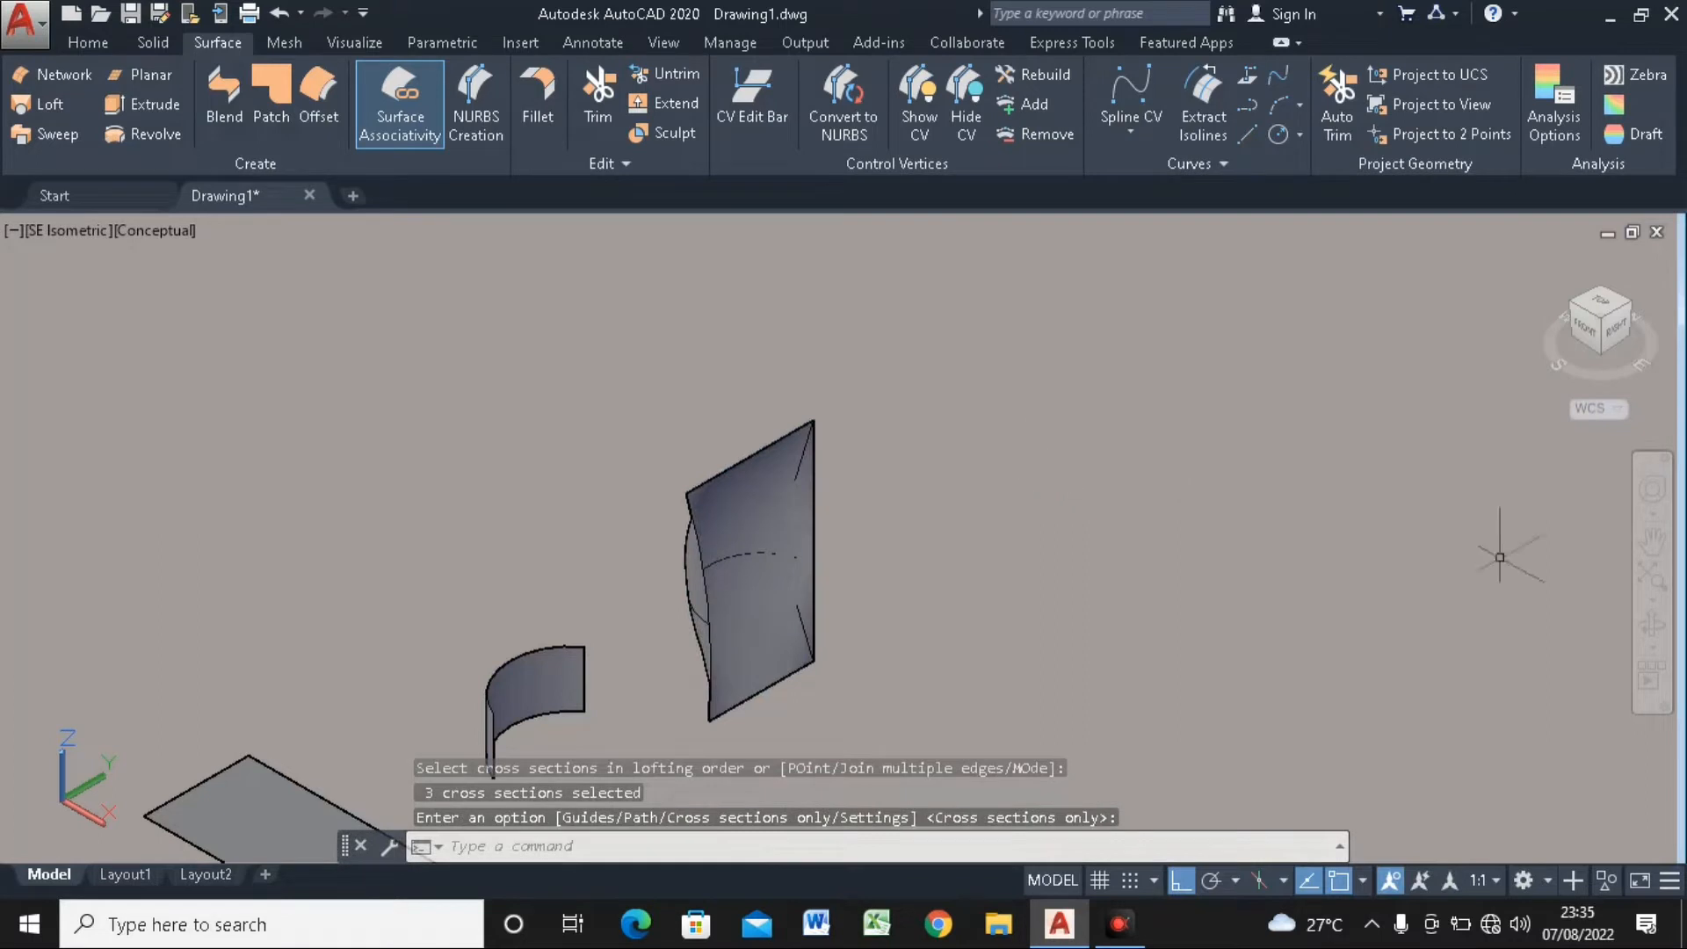
Examine the lofted surface's shape by orbiting around it, and restore the SE Isometric view
left_click(1651, 626)
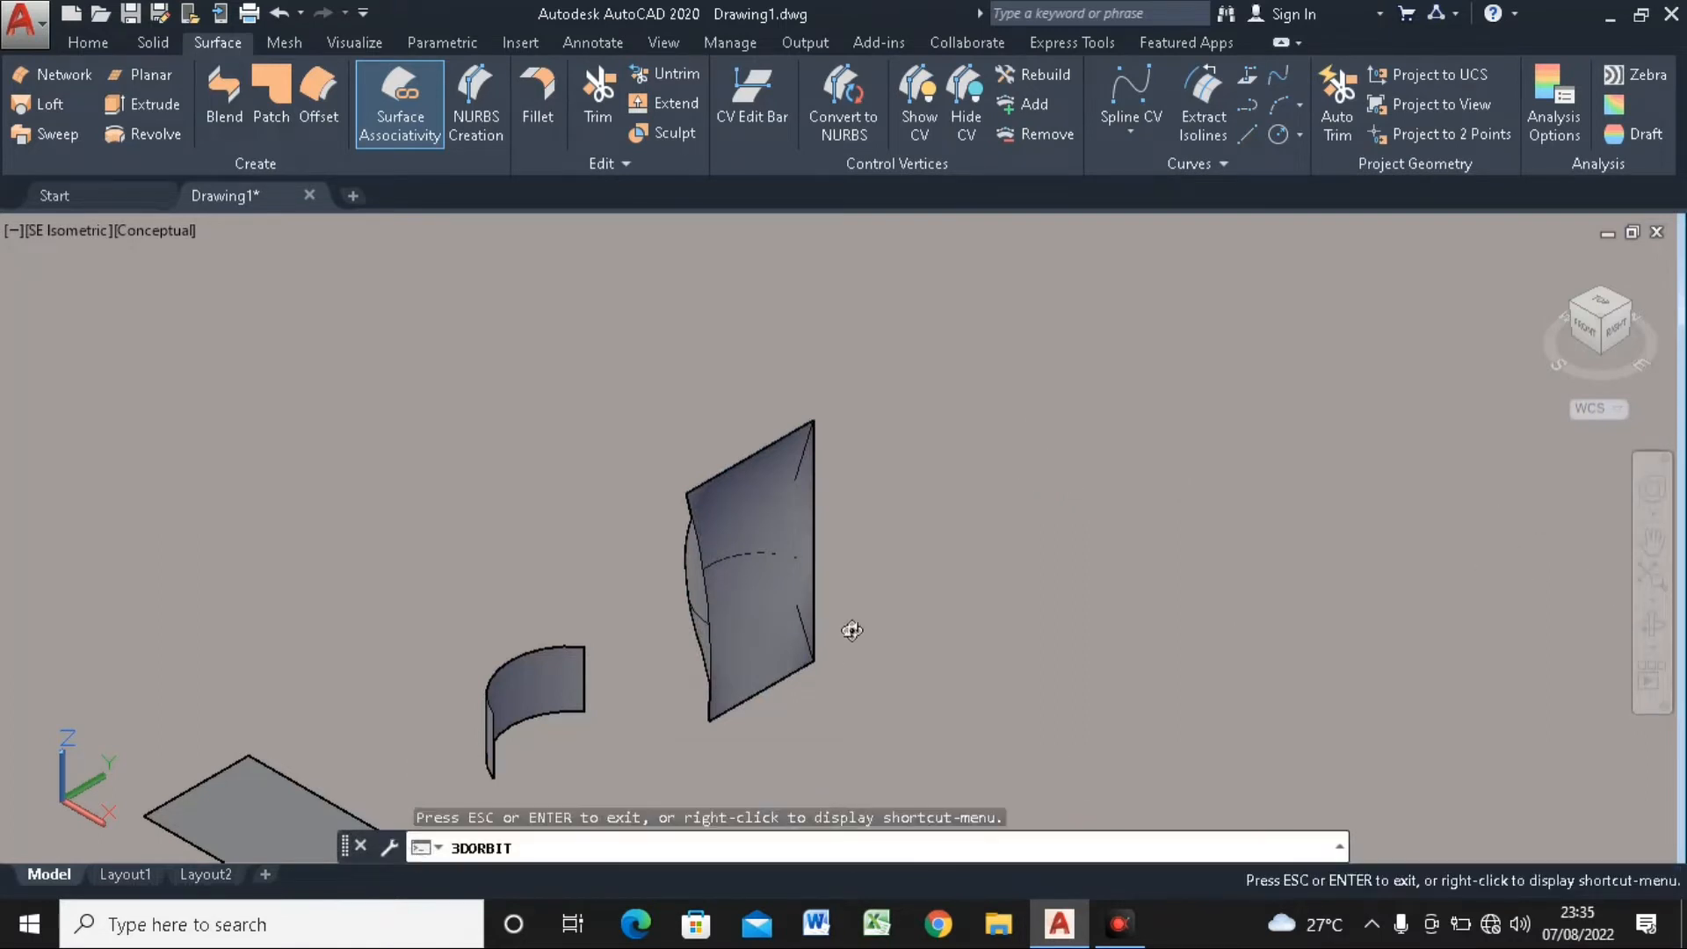
mouse_move(852, 629)
left_mouse_down()
mouse_move(859, 550)
mouse_move(911, 523)
mouse_move(990, 553)
mouse_move(1043, 614)
mouse_move(1002, 677)
mouse_move(904, 689)
mouse_move(798, 662)
mouse_move(873, 508)
left_mouse_up()
right_click(858, 512)
key("Escape")
left_click(817, 556)
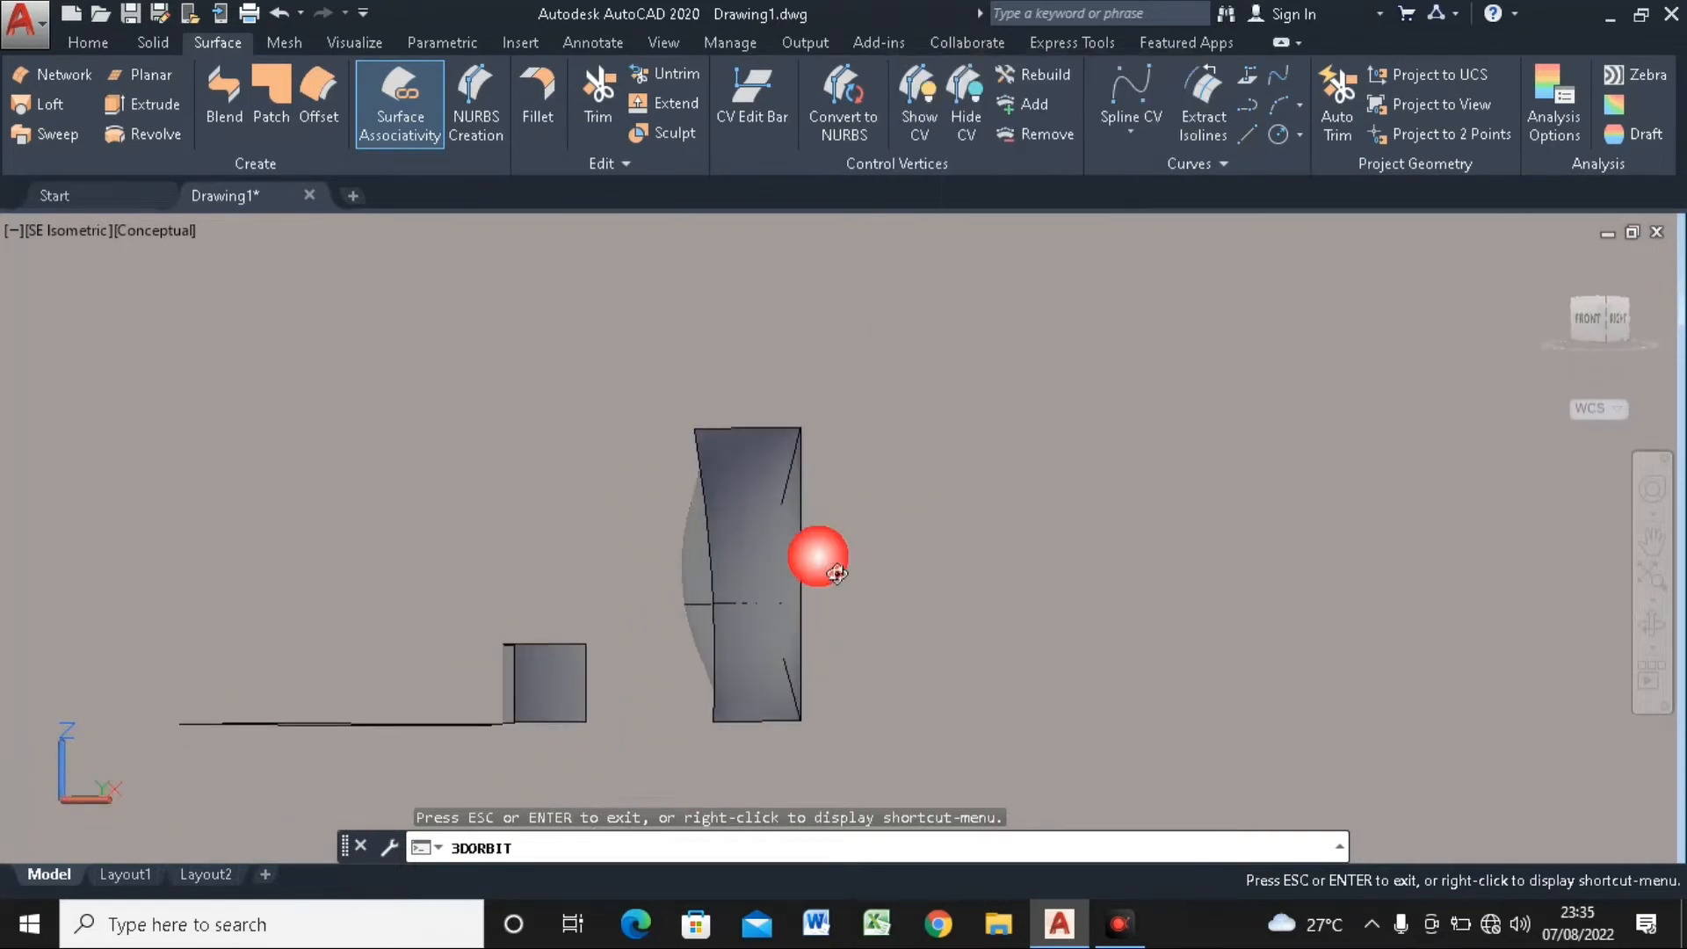
left_click_drag(837, 572, 777, 654)
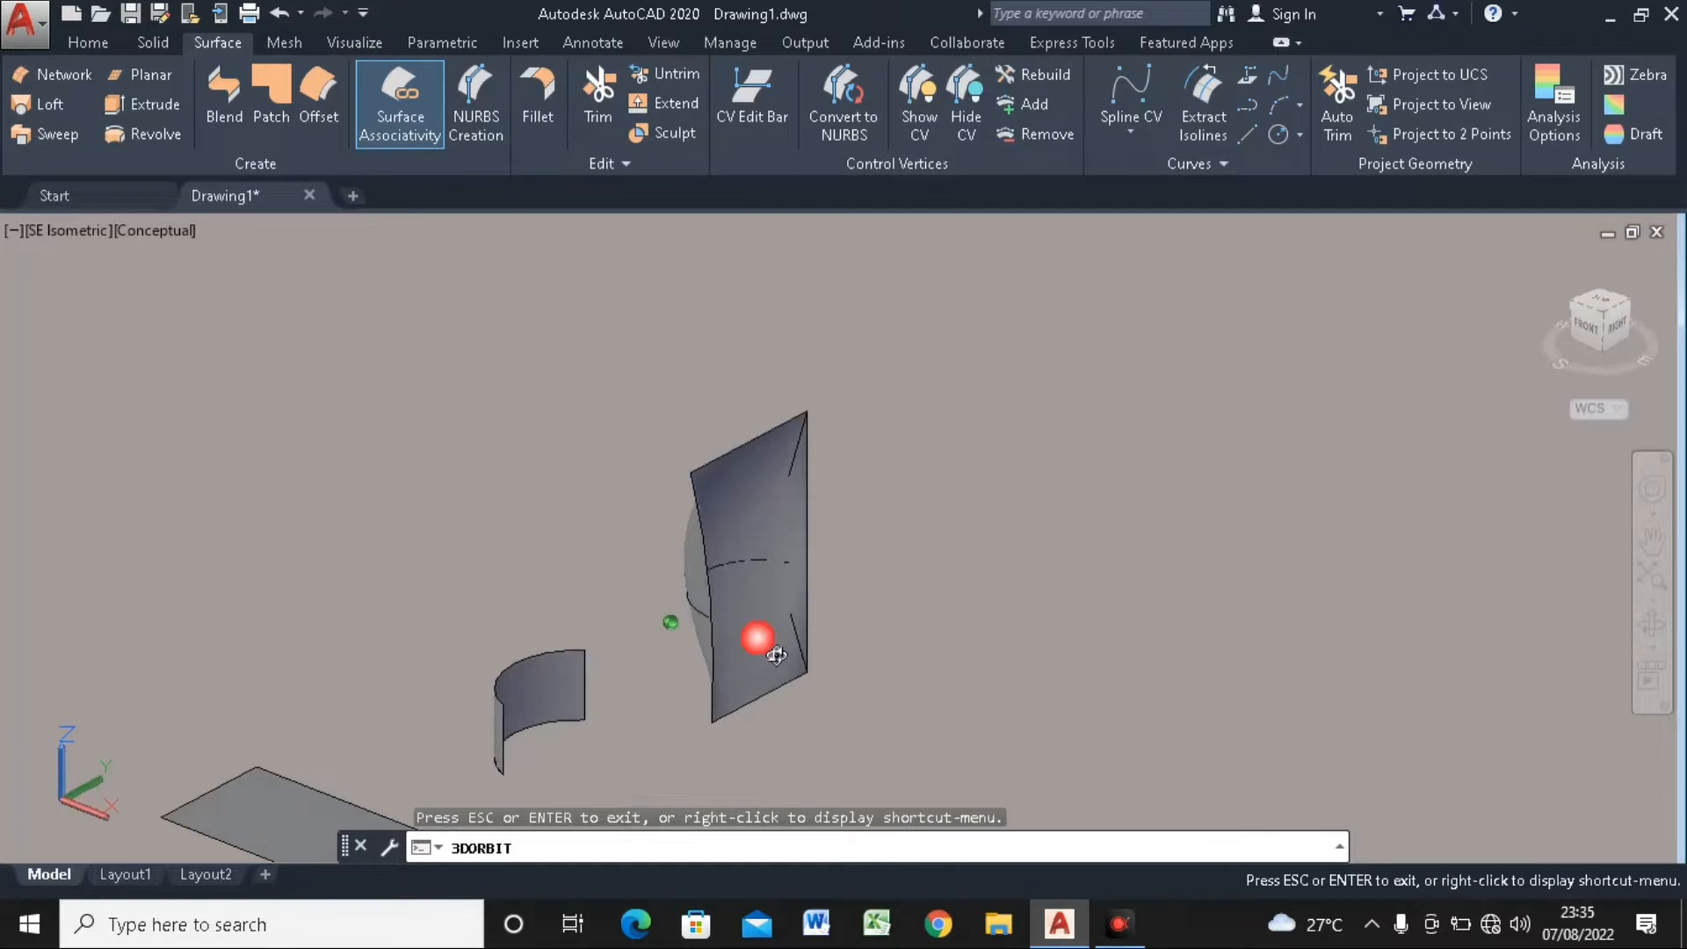
key("Escape")
scroll(602, 583, "down", 4)
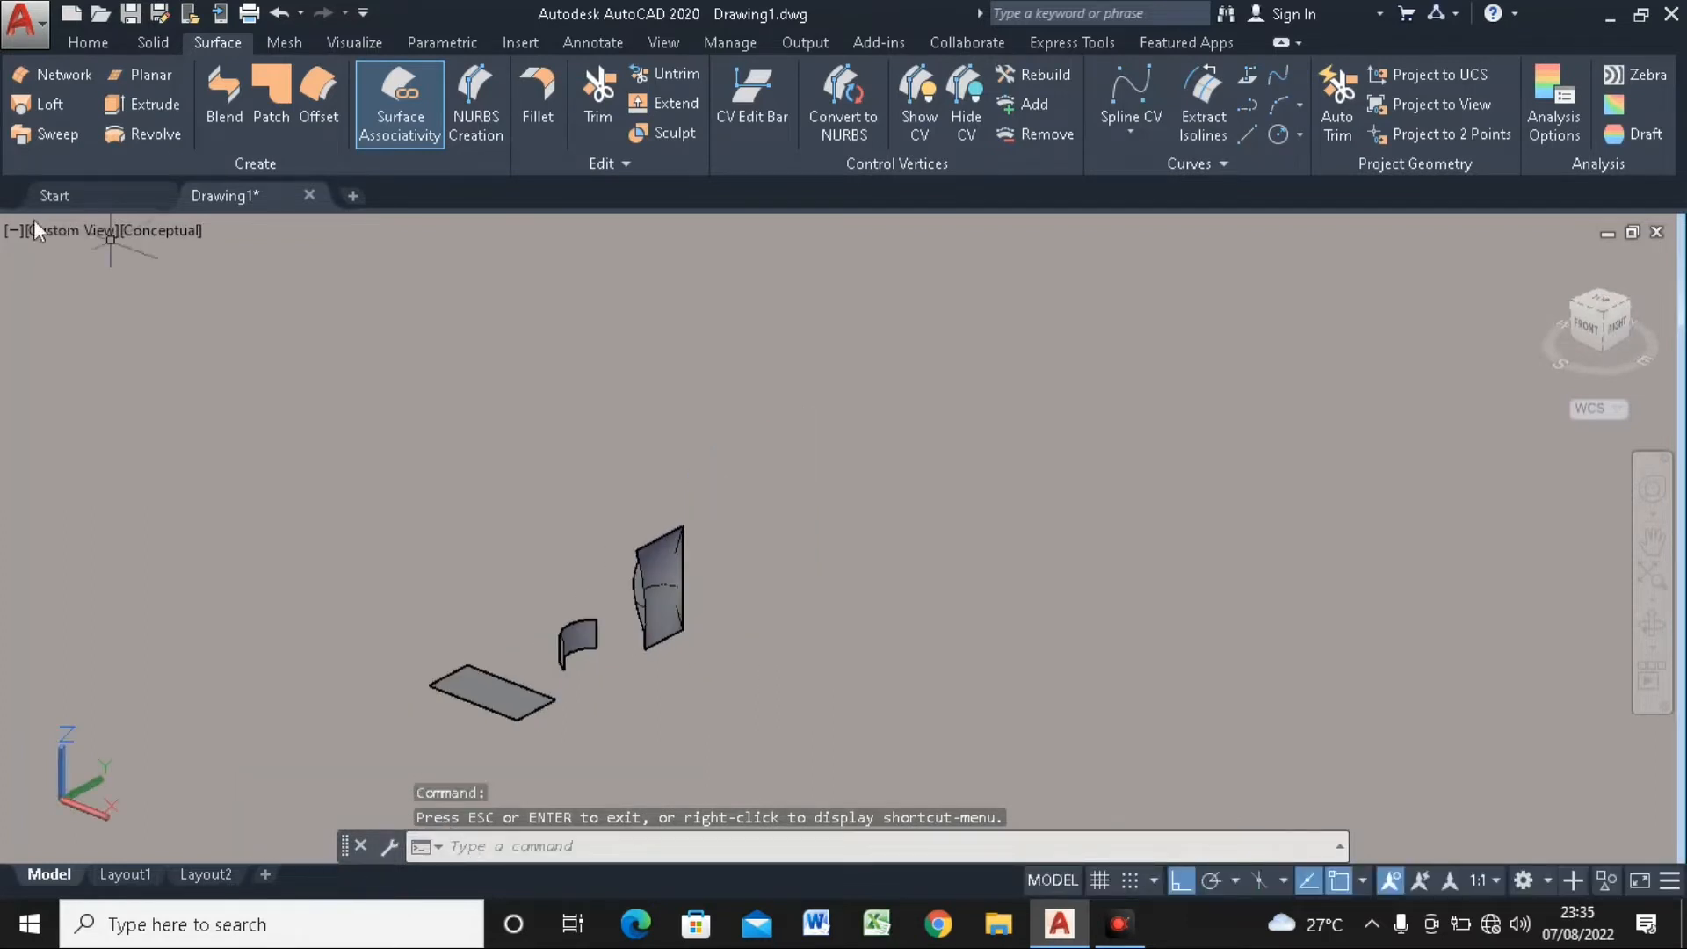
left_click(68, 229)
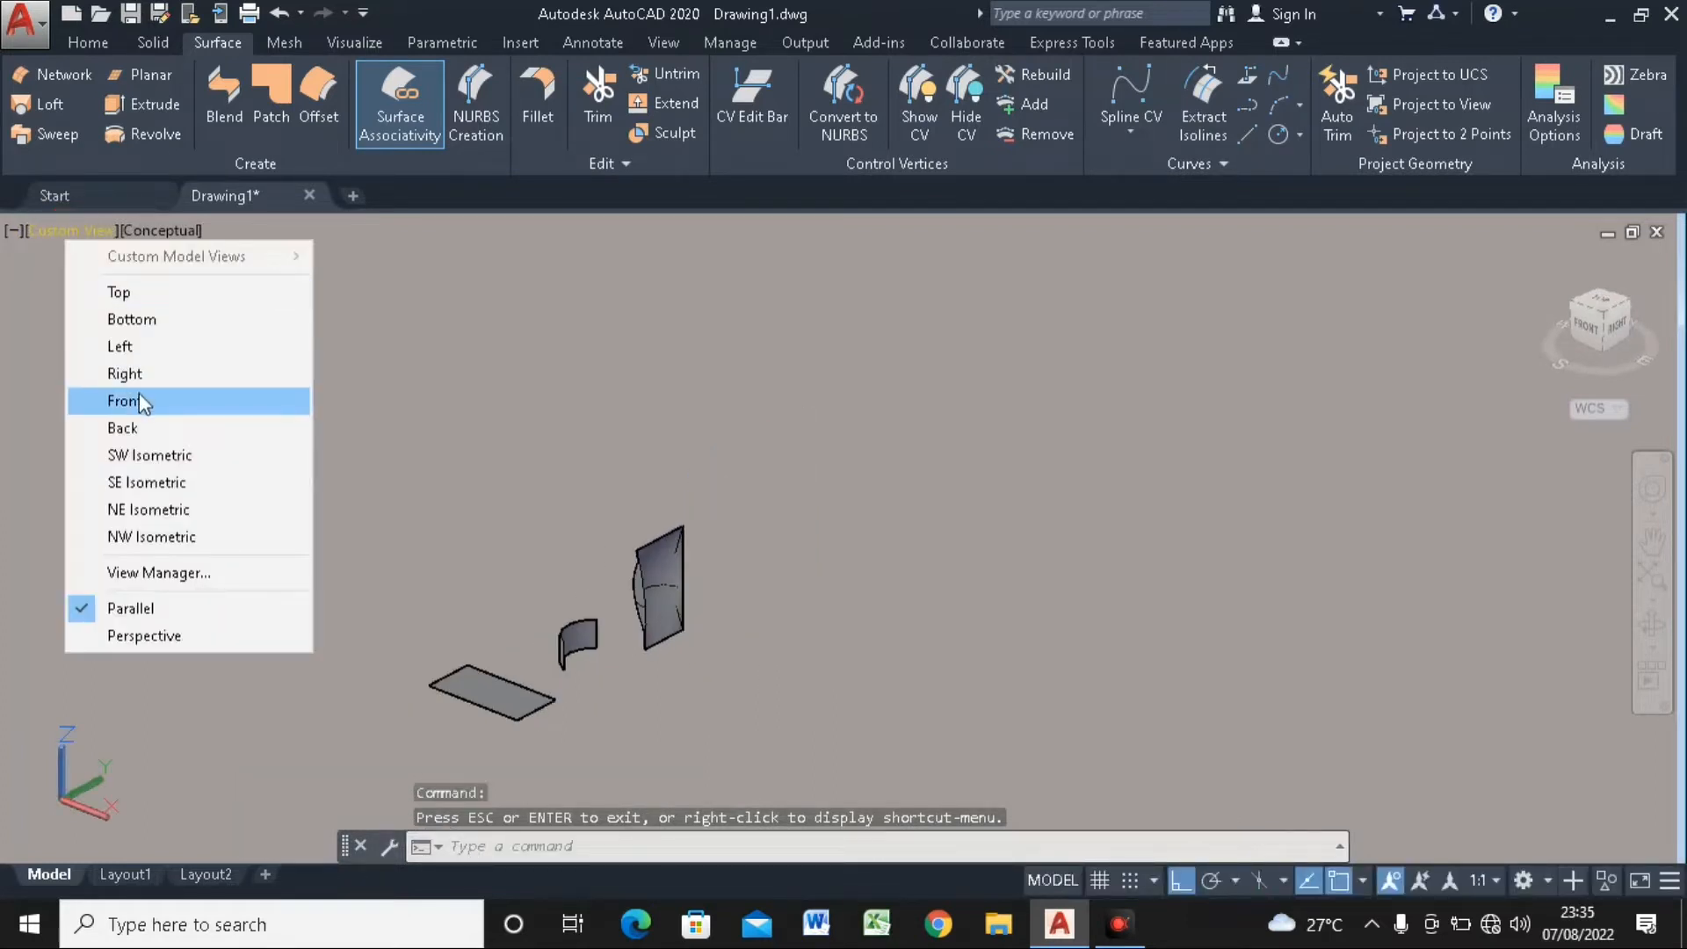
left_click(149, 472)
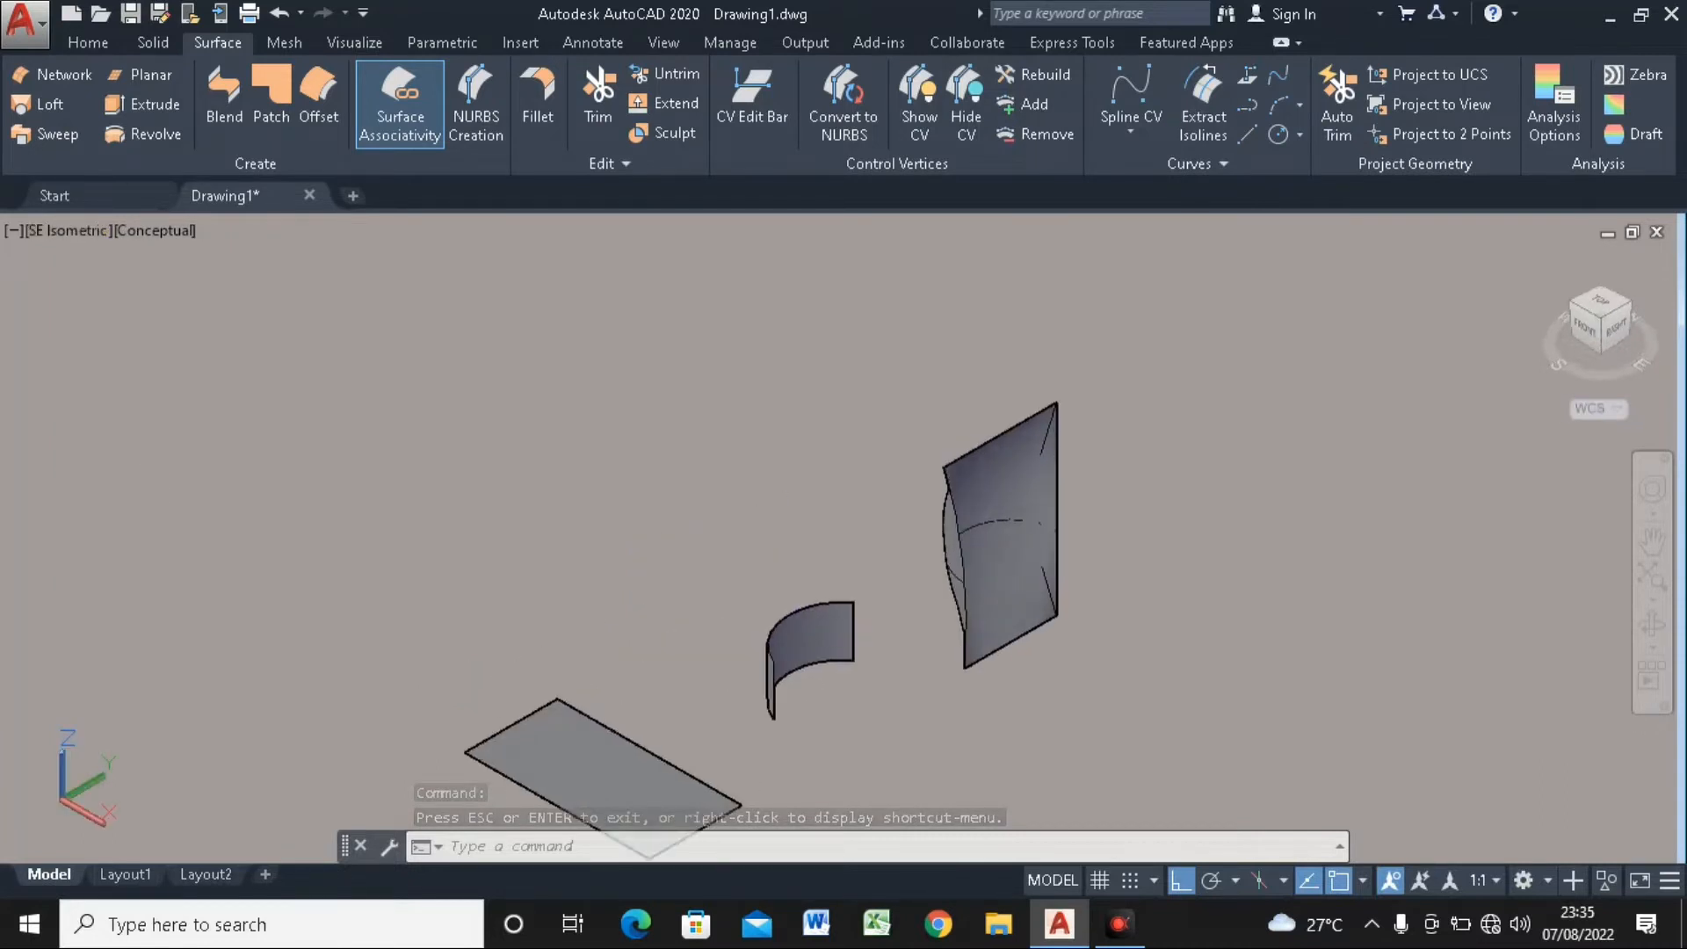
middle_click_drag(804, 646, 646, 621)
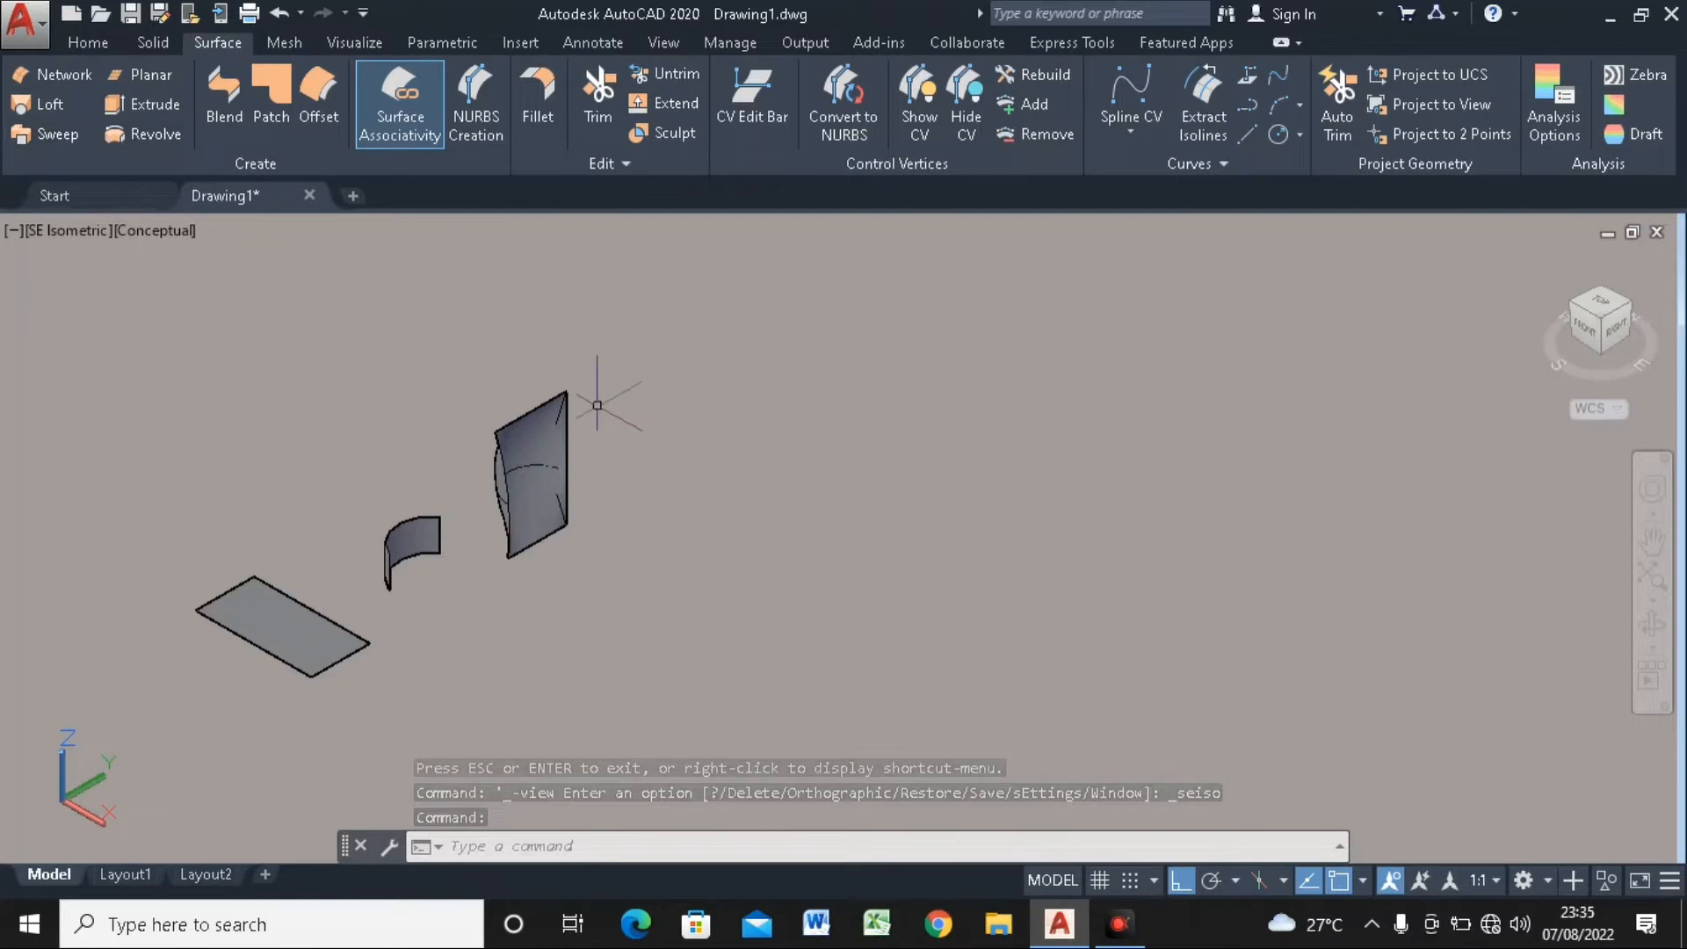
Change the visual style to 2D Wireframe
left_click(172, 239)
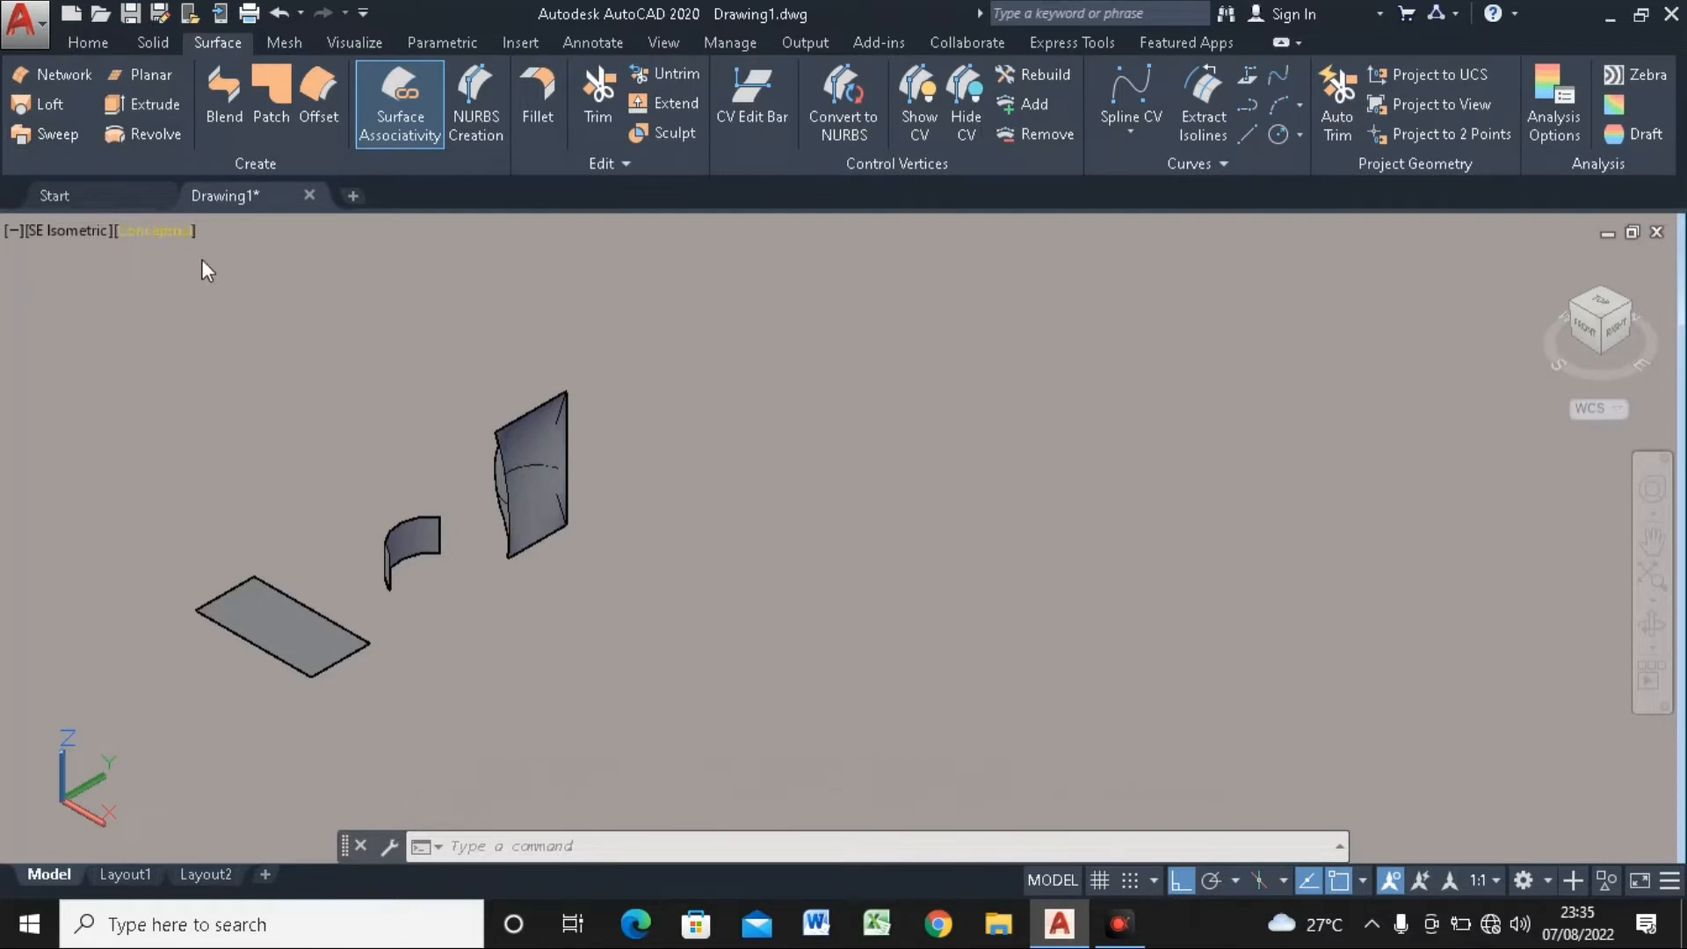
left_click(225, 293)
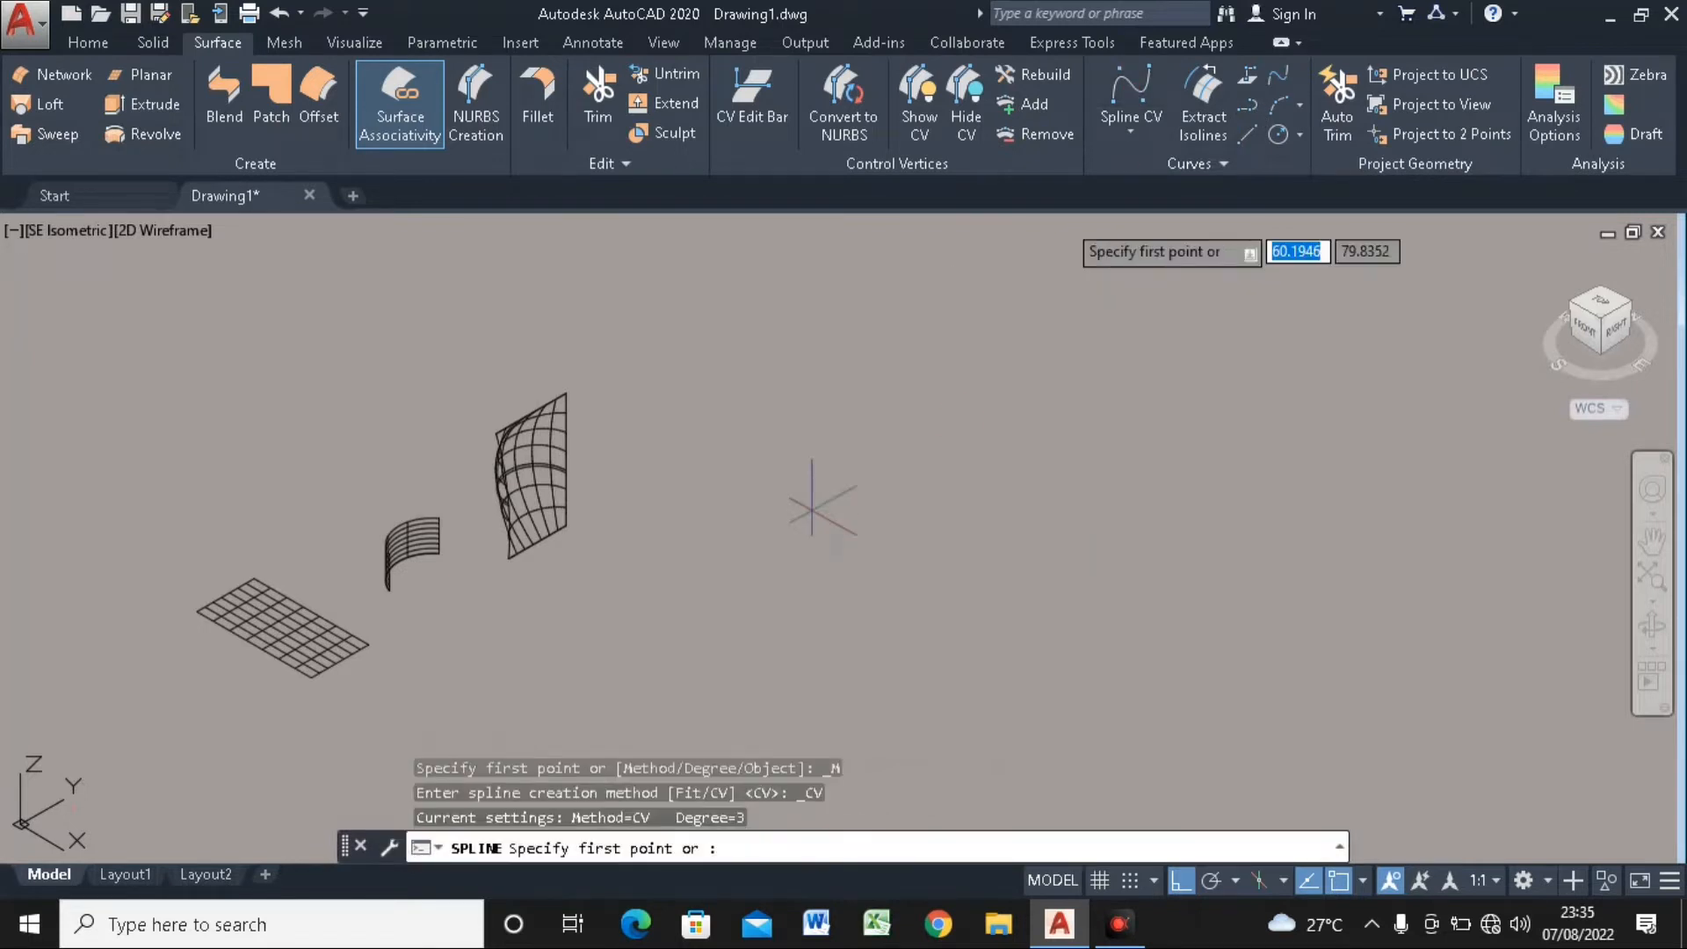
key("Escape")
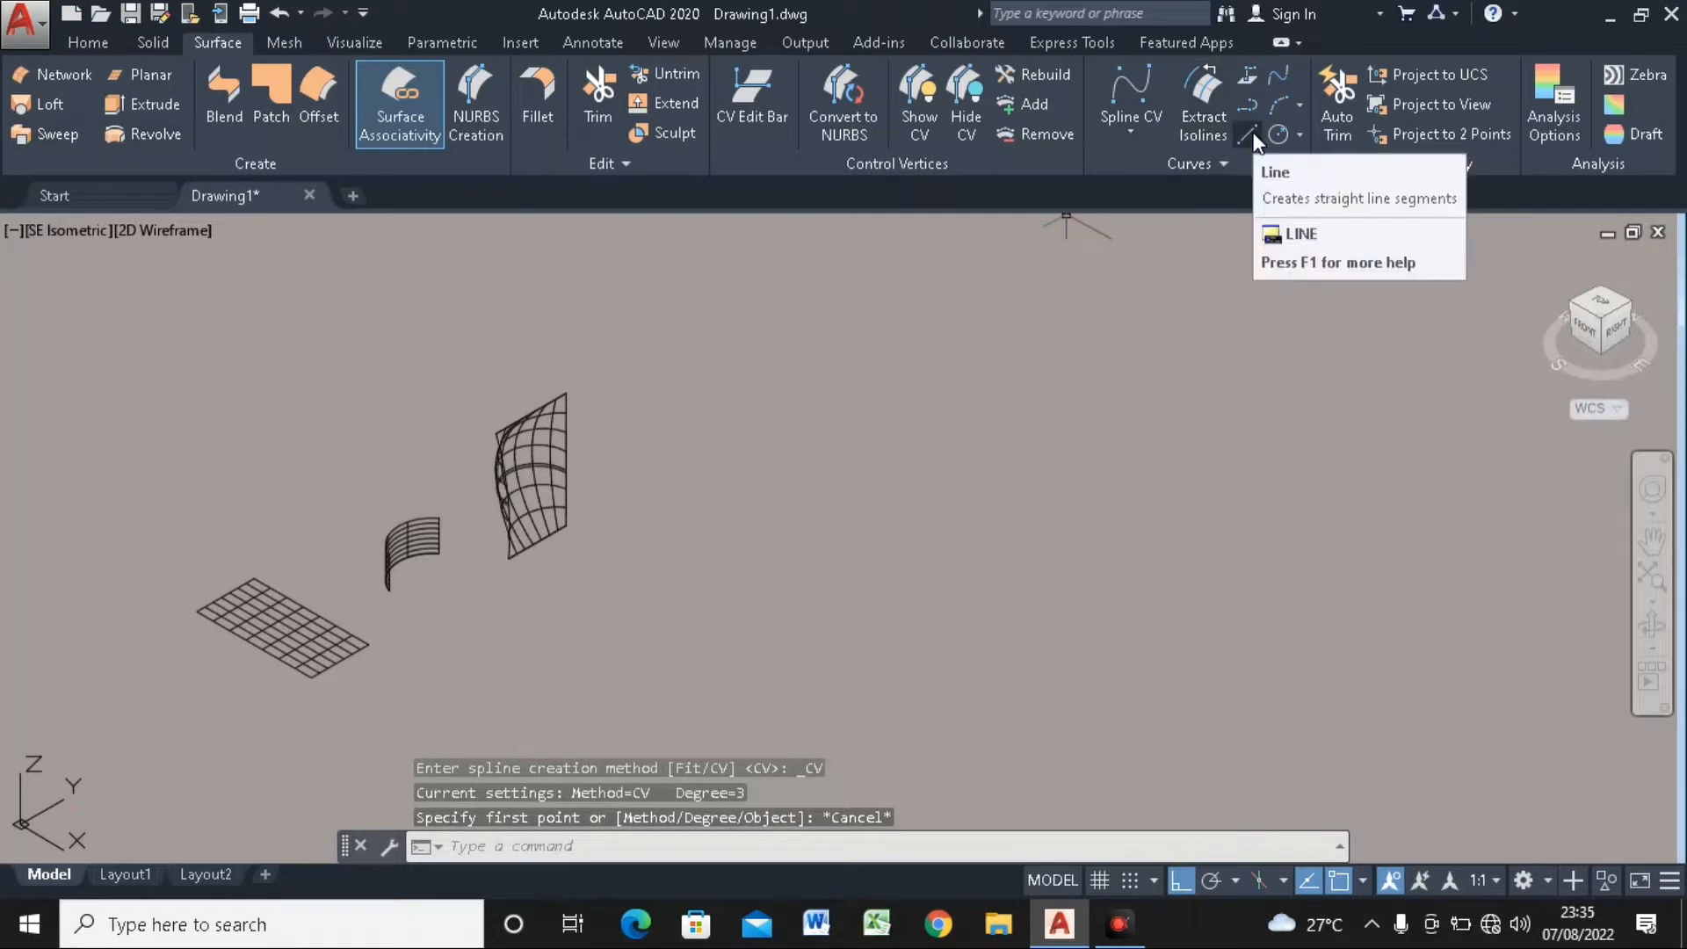
Draw three connected perpendicular line segments of 5, 12 and 15 units in the empty space beside the lofted surface
left_click(1248, 136)
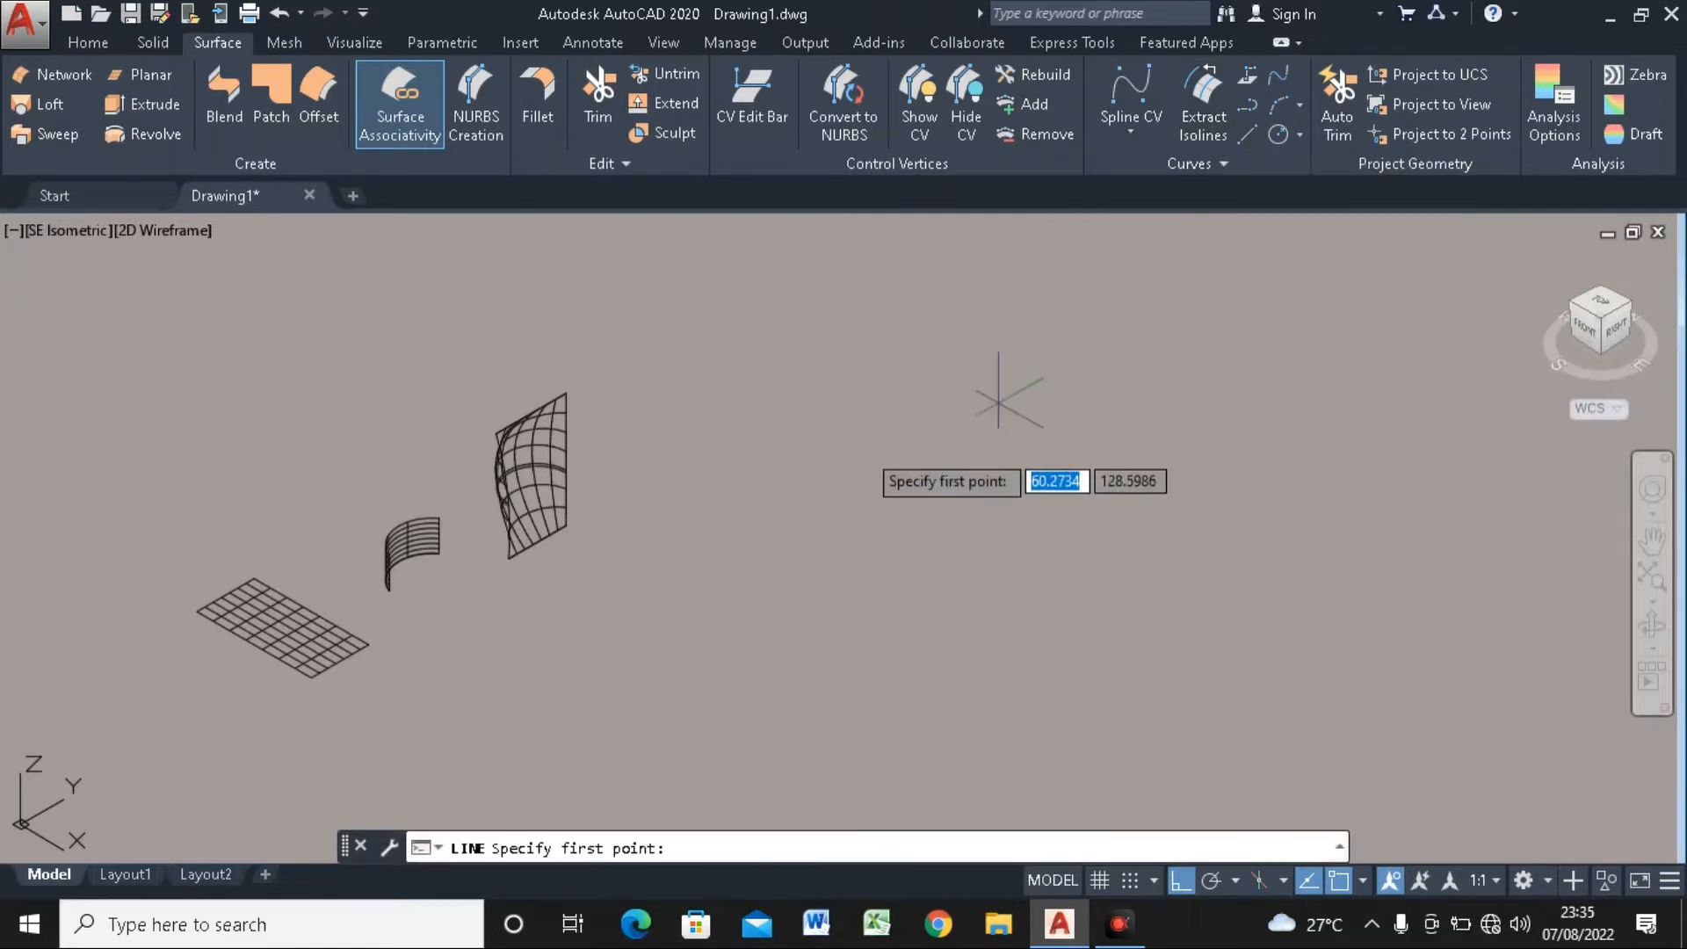
left_click(826, 474)
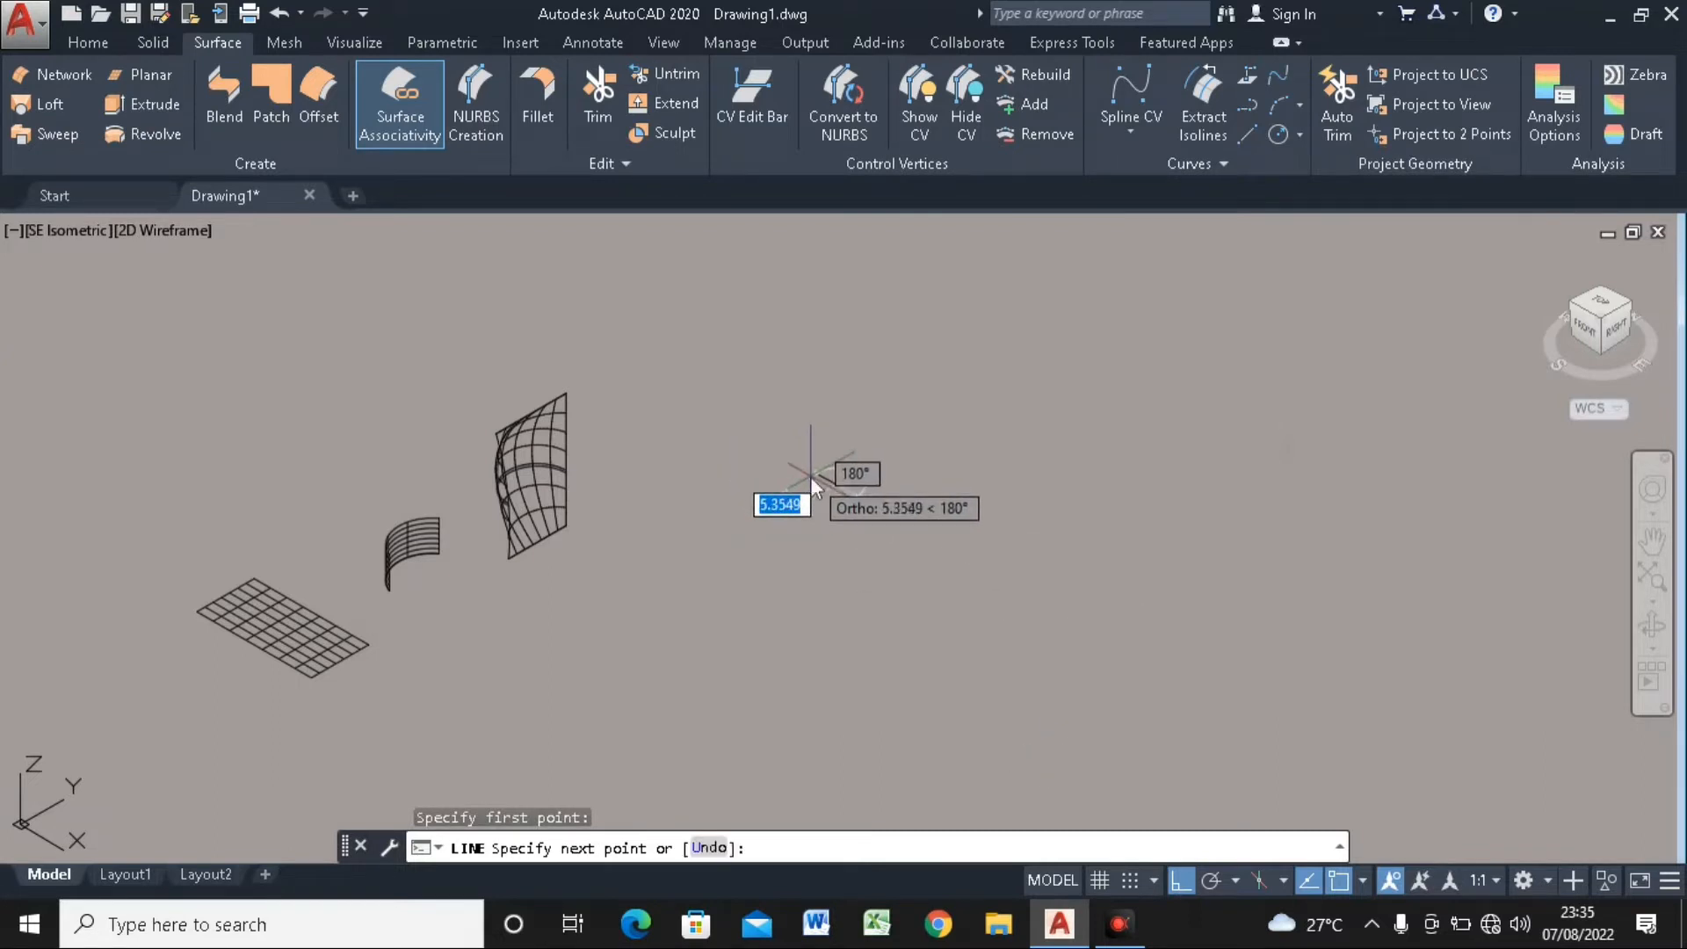
type("1")
key("Return")
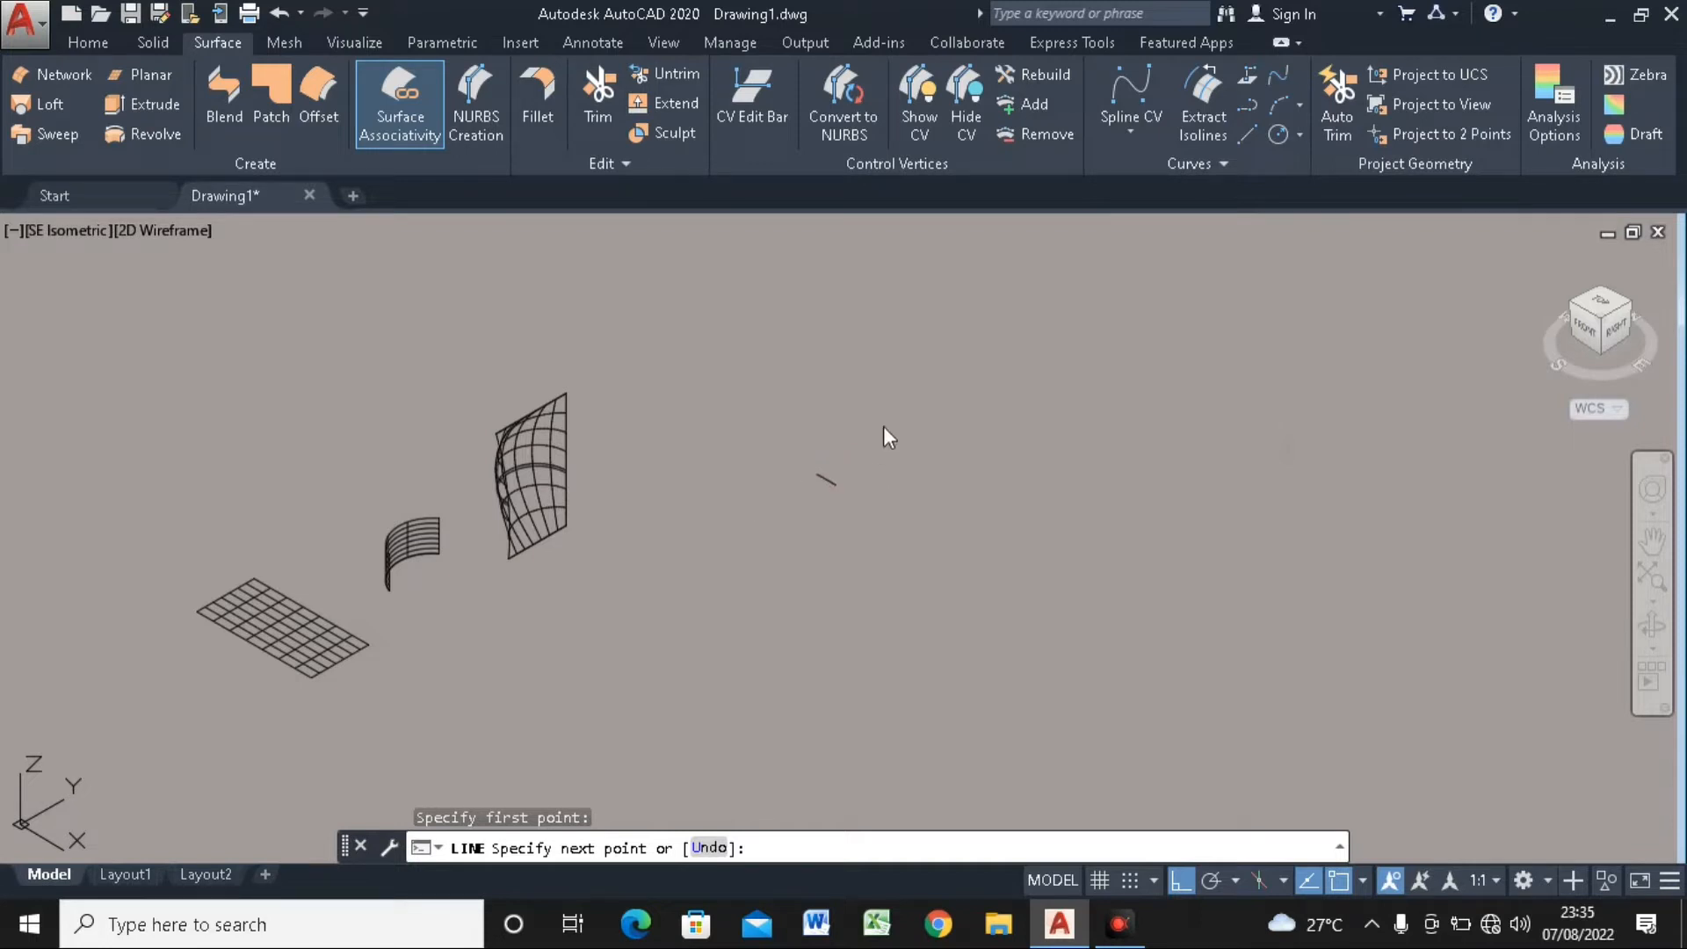
type("5")
key("Return")
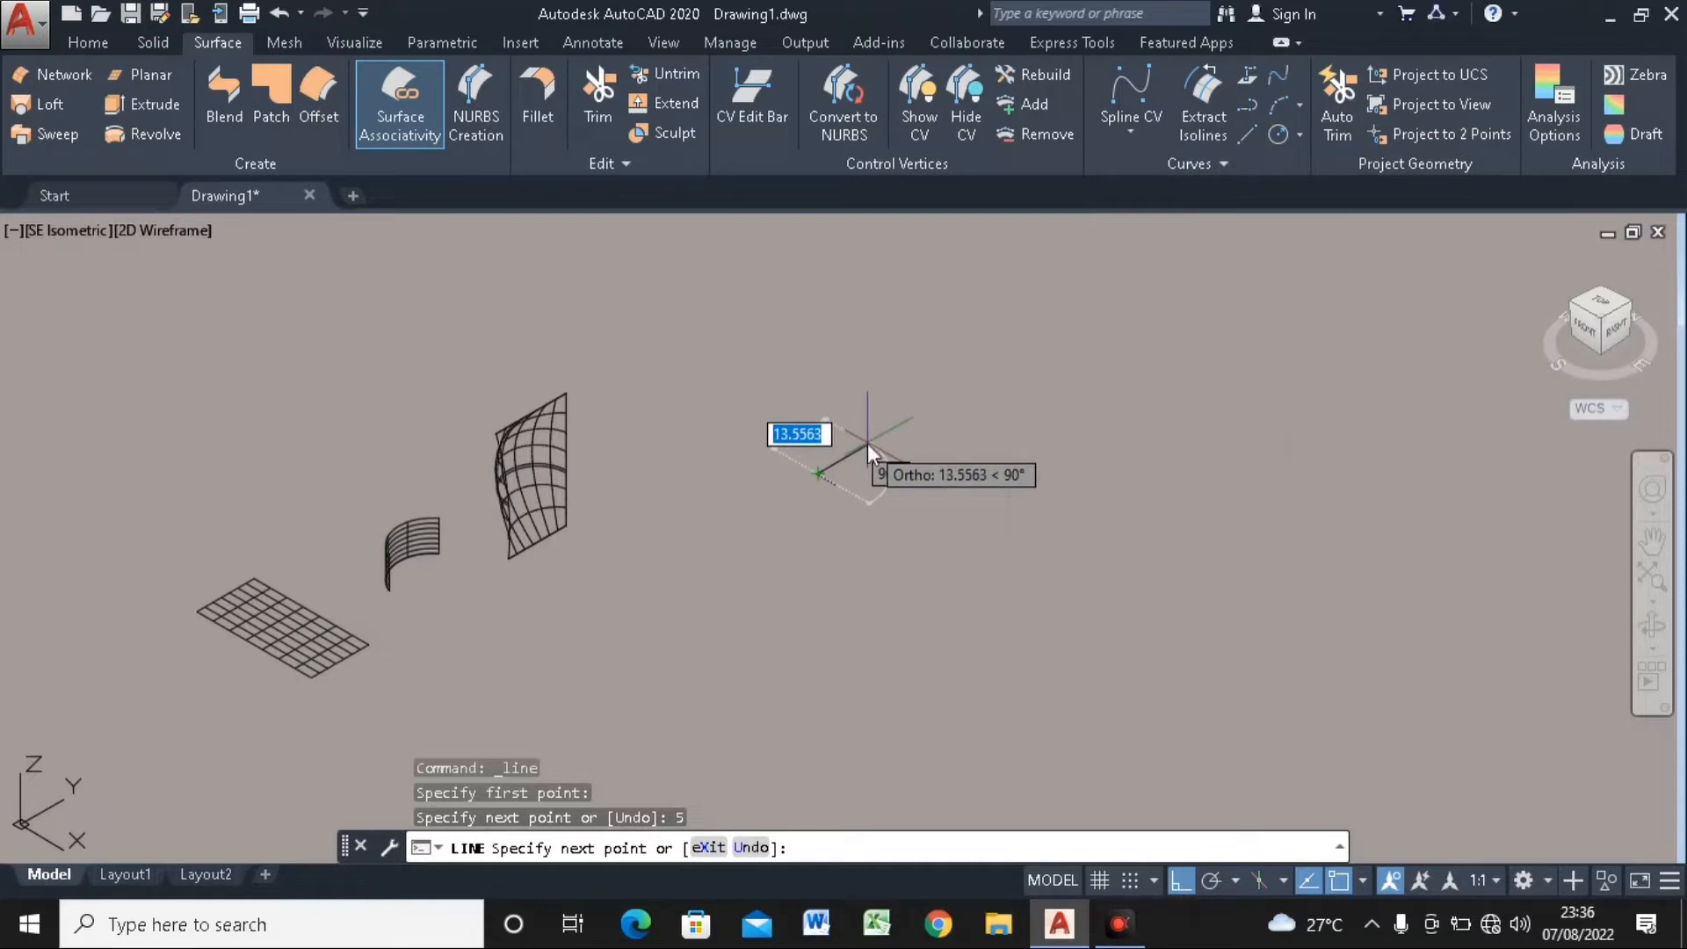
type("12")
key("Return")
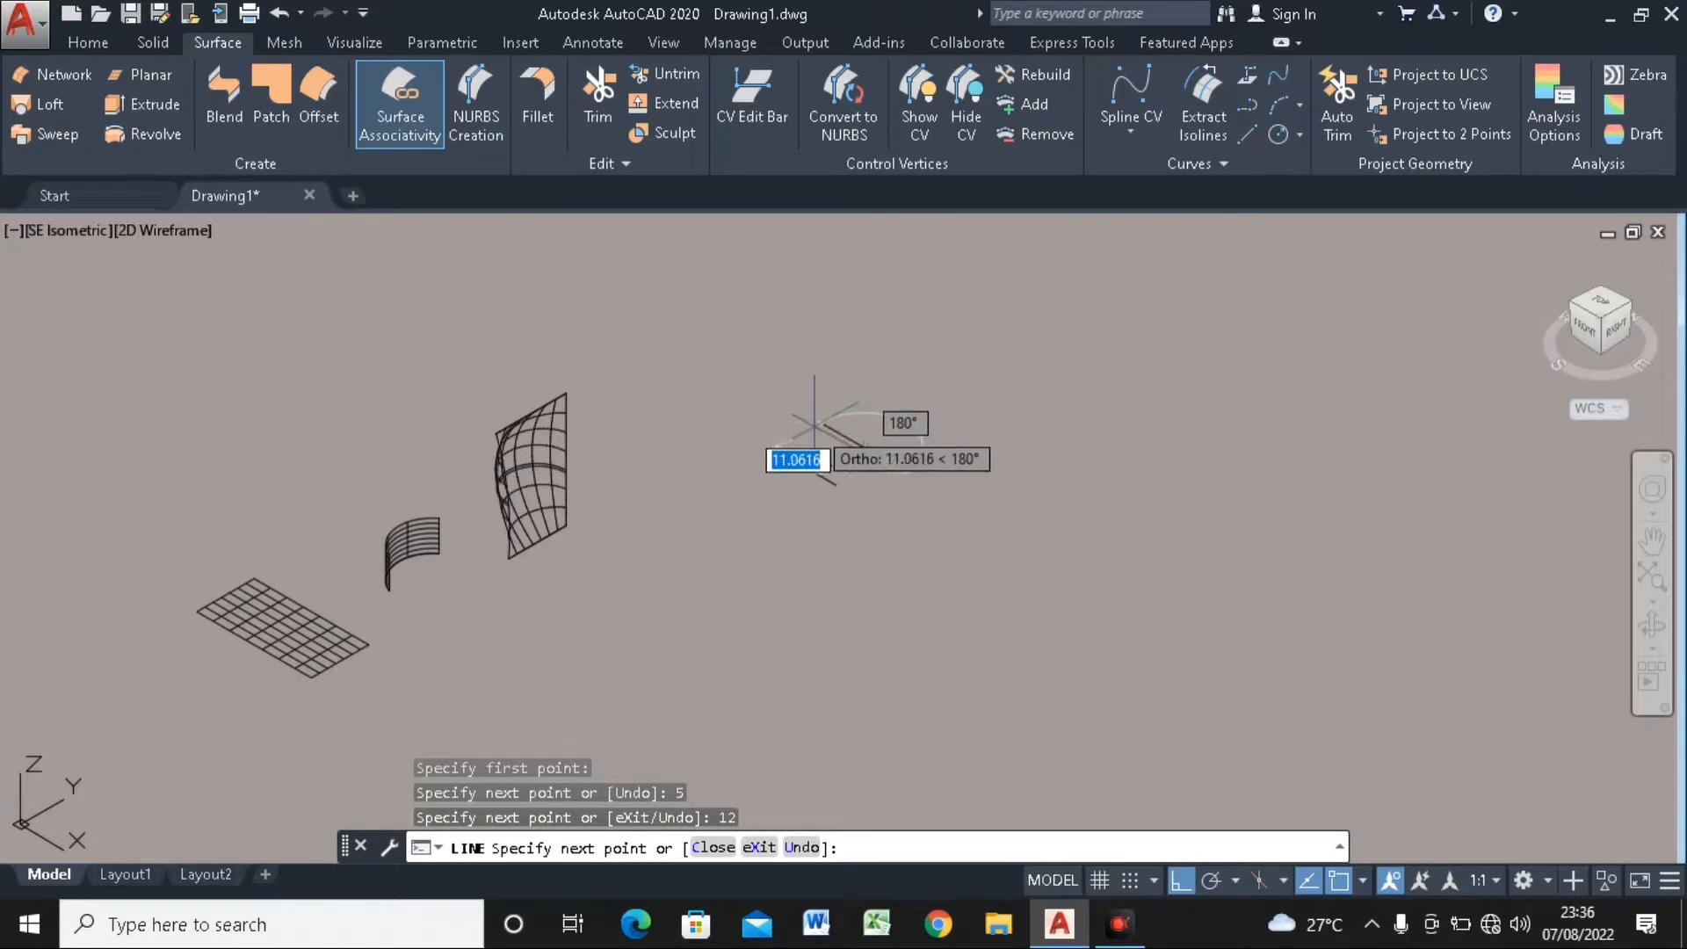
type("15")
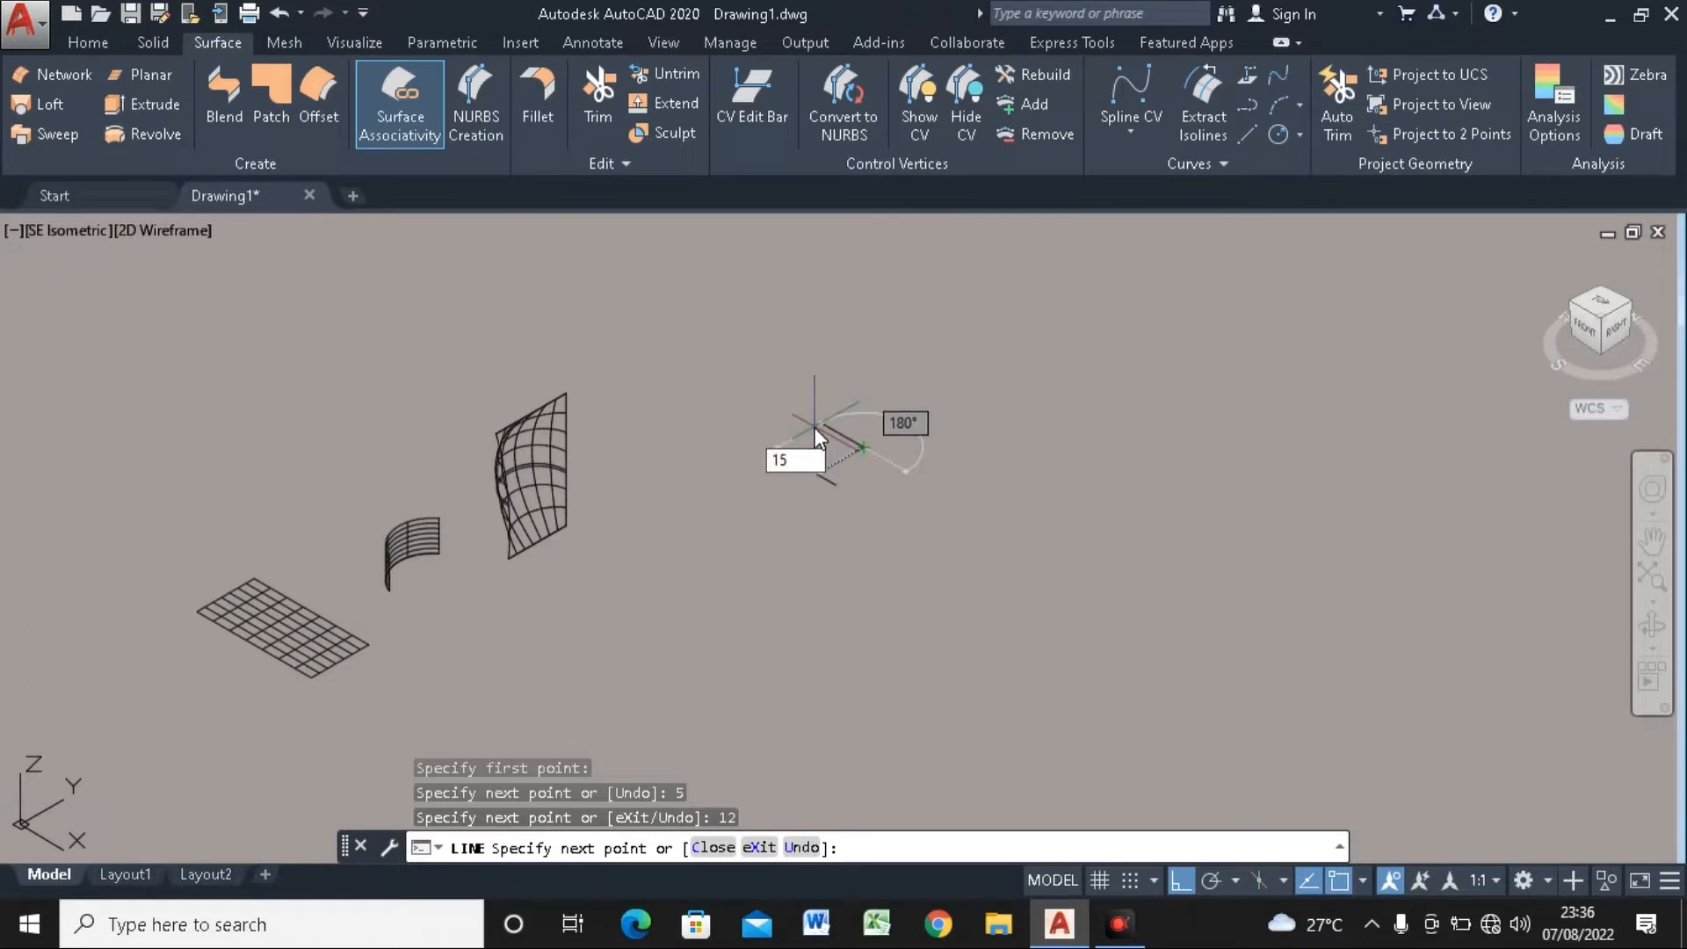
key("Return")
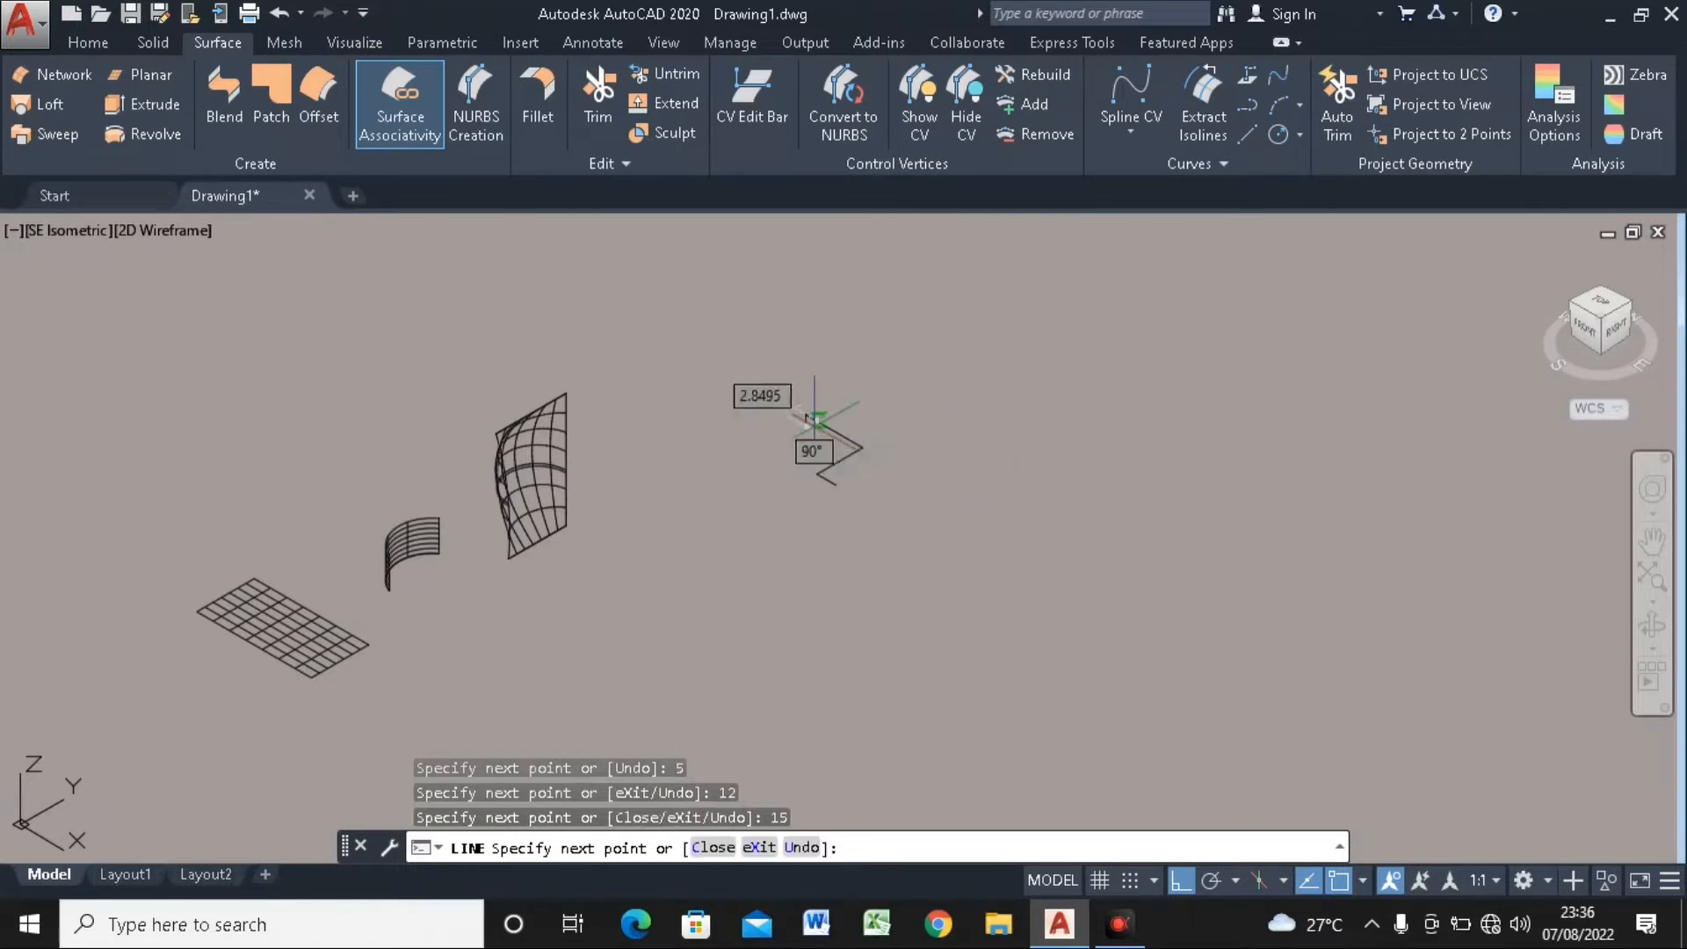
key("Escape")
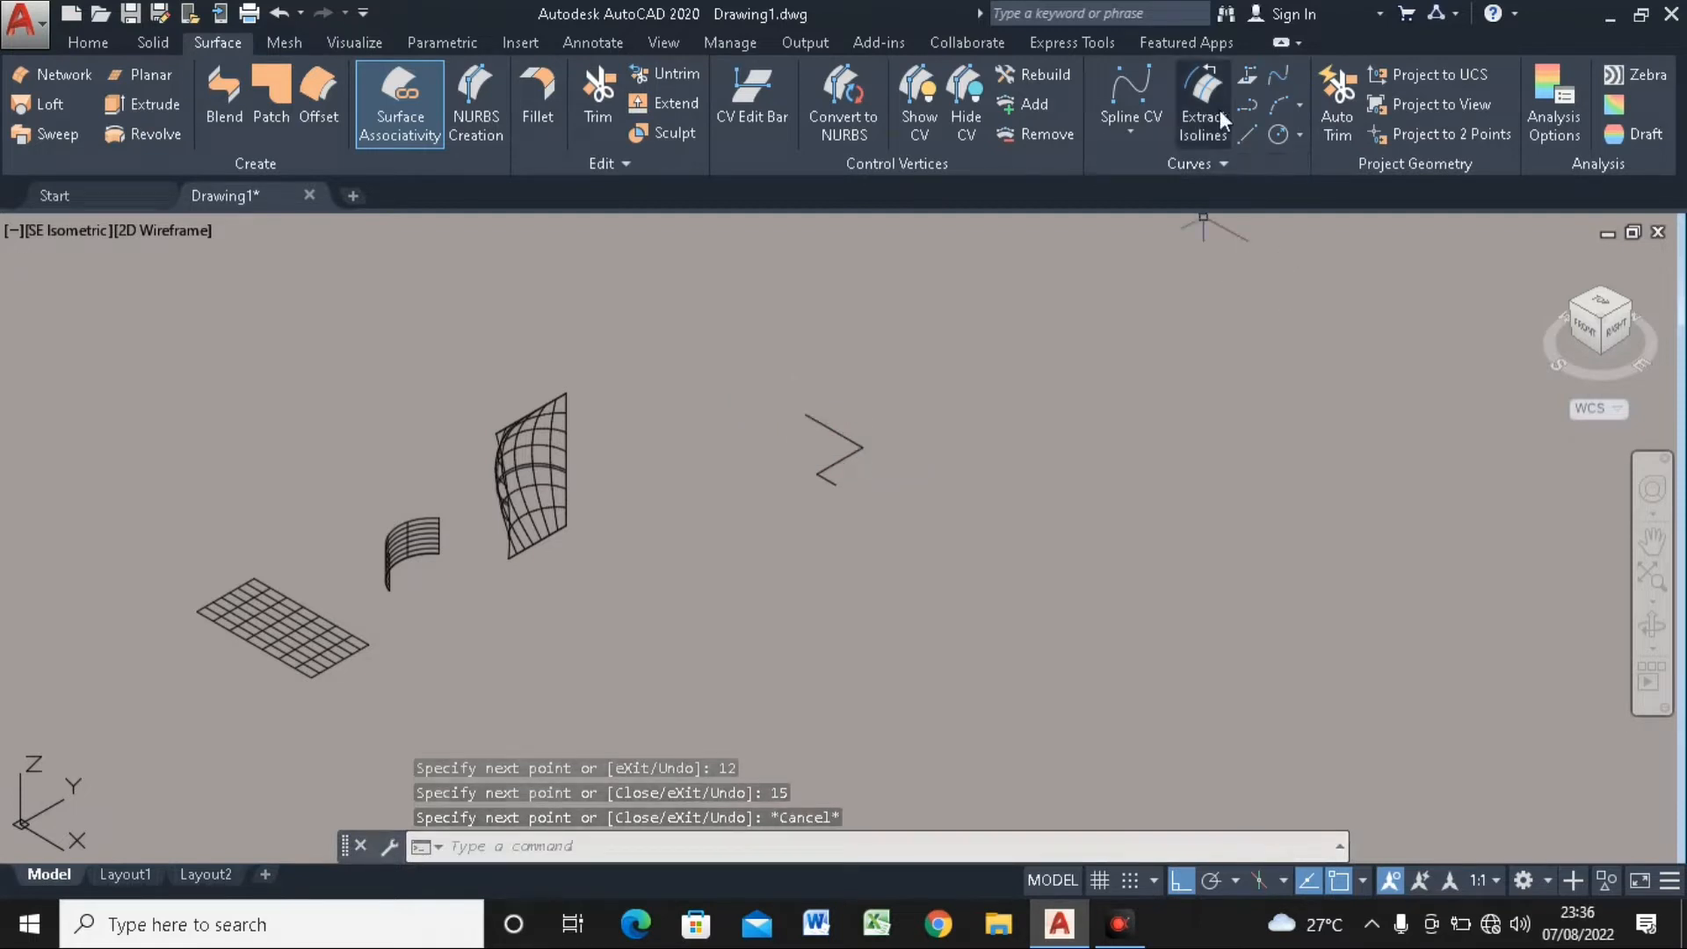
left_click(1276, 102)
scroll(809, 424, "up", 2)
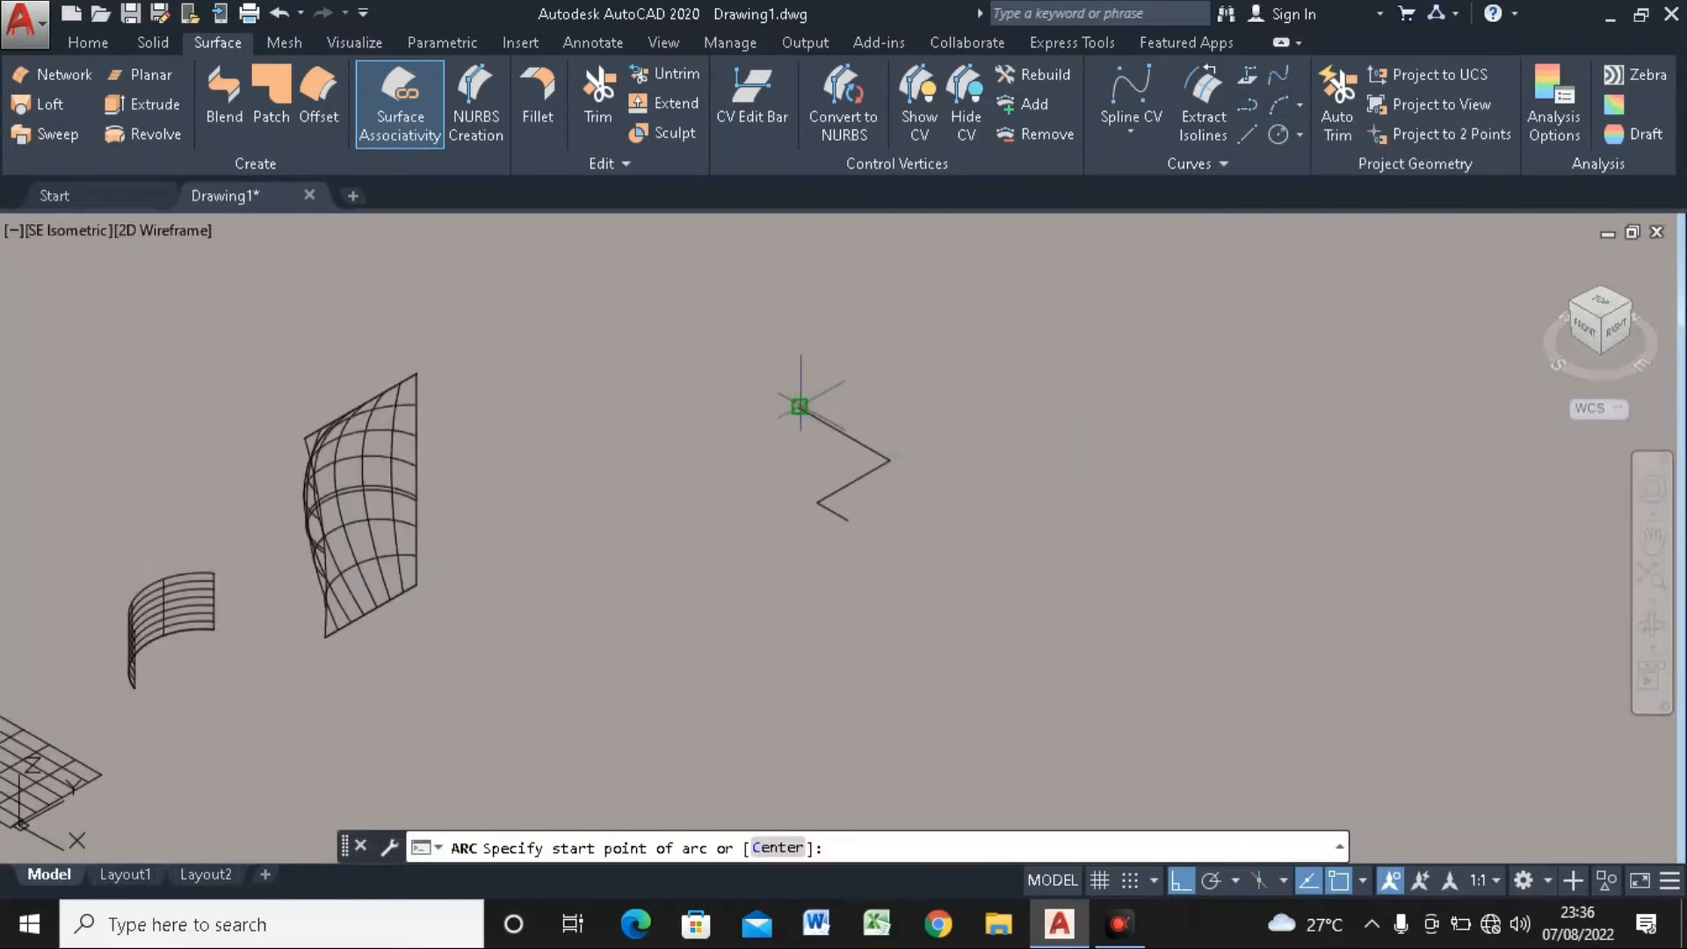
left_click(799, 405)
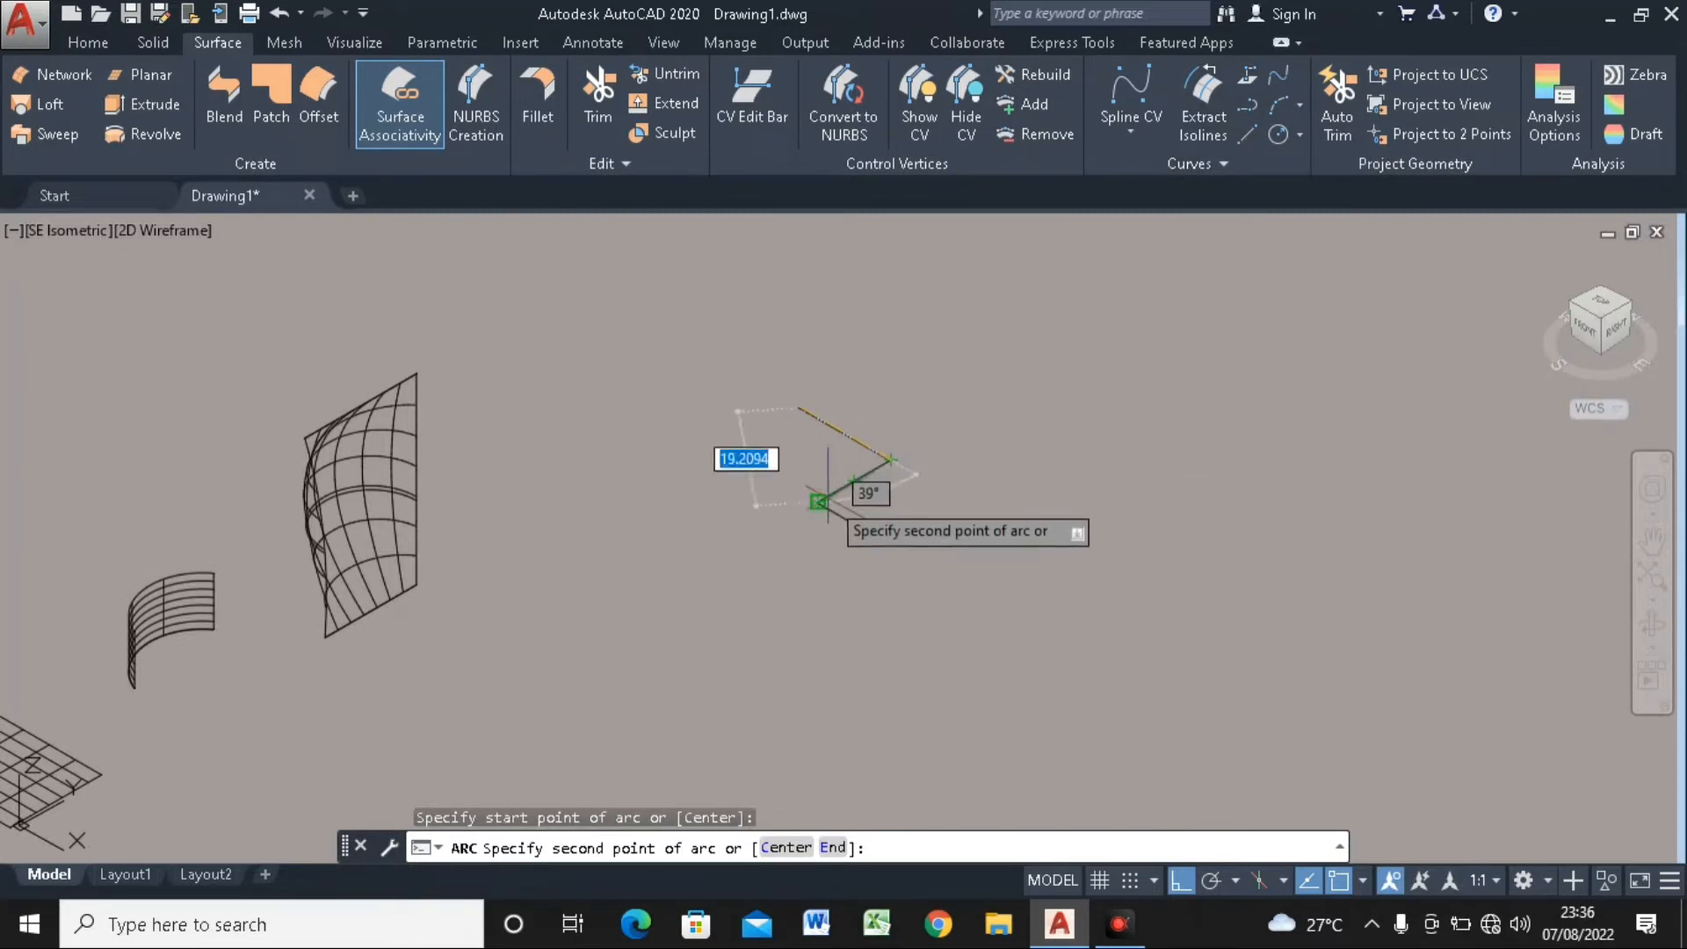
left_click(1182, 889)
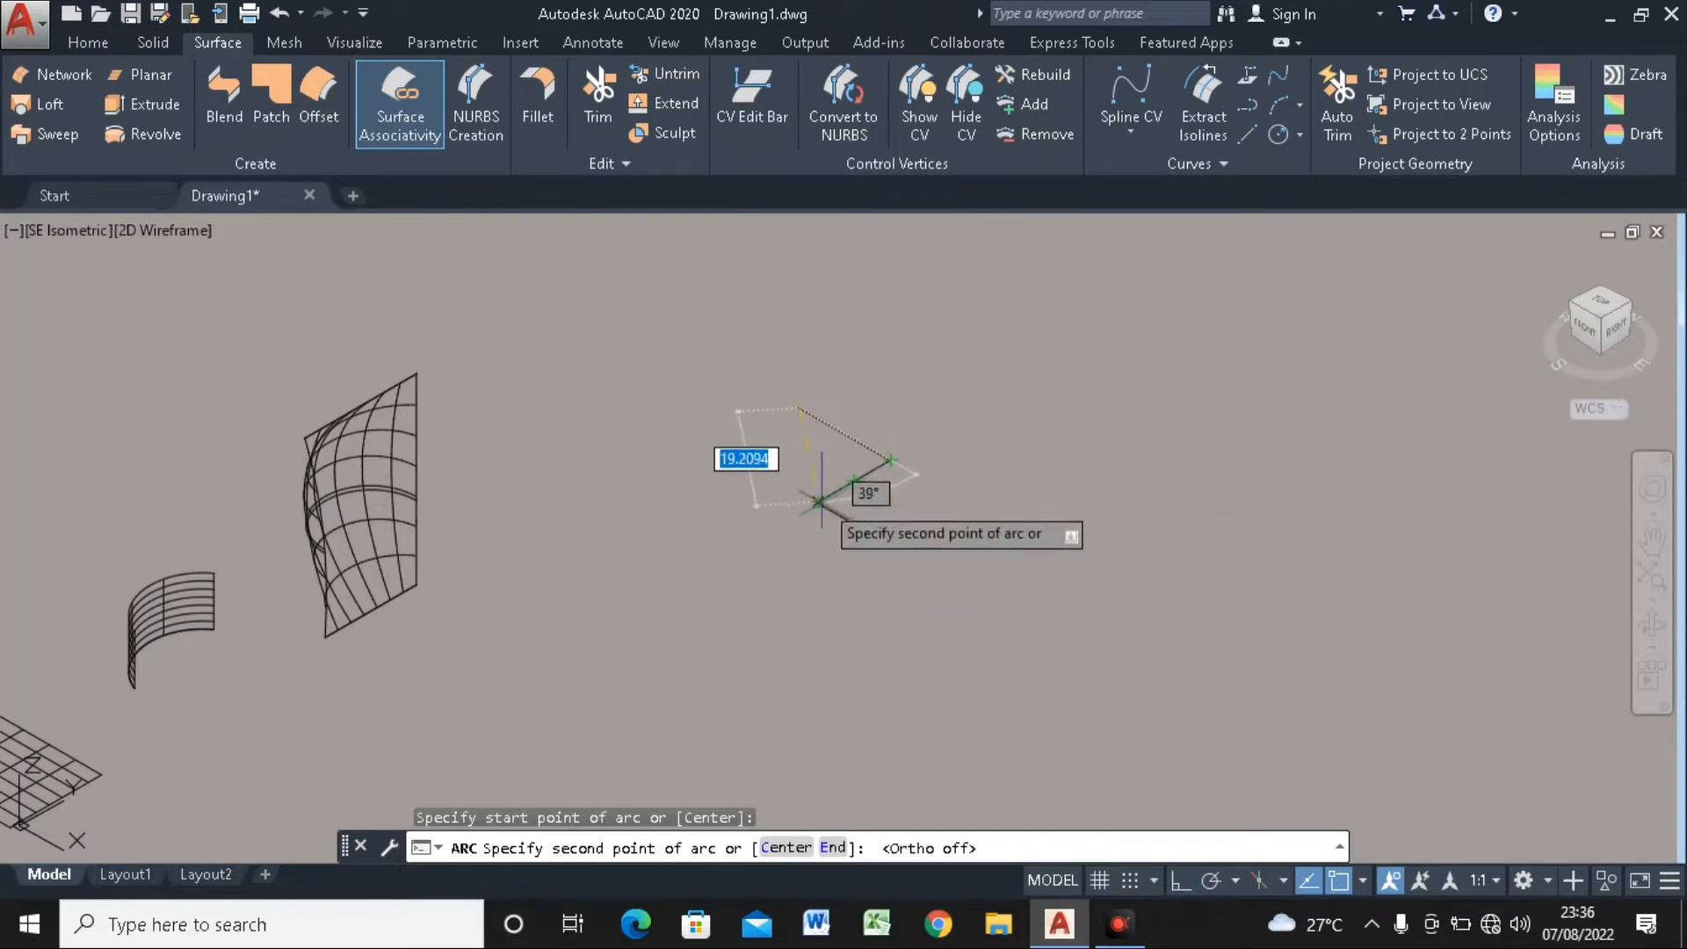
left_click(821, 501)
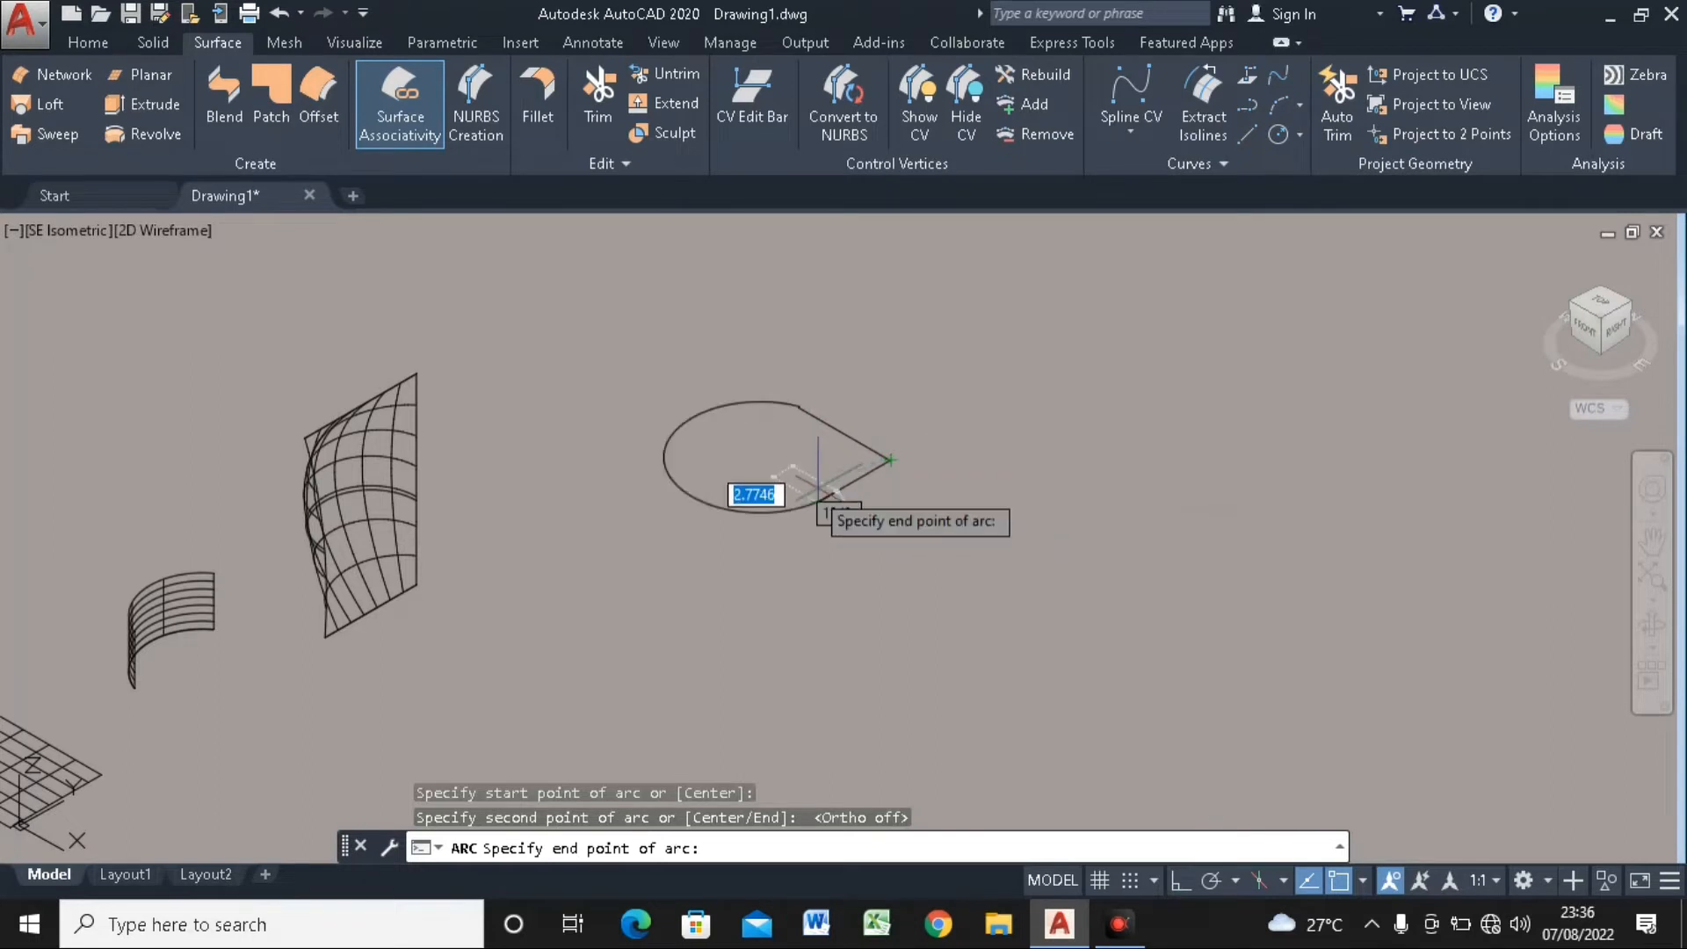
key("Escape")
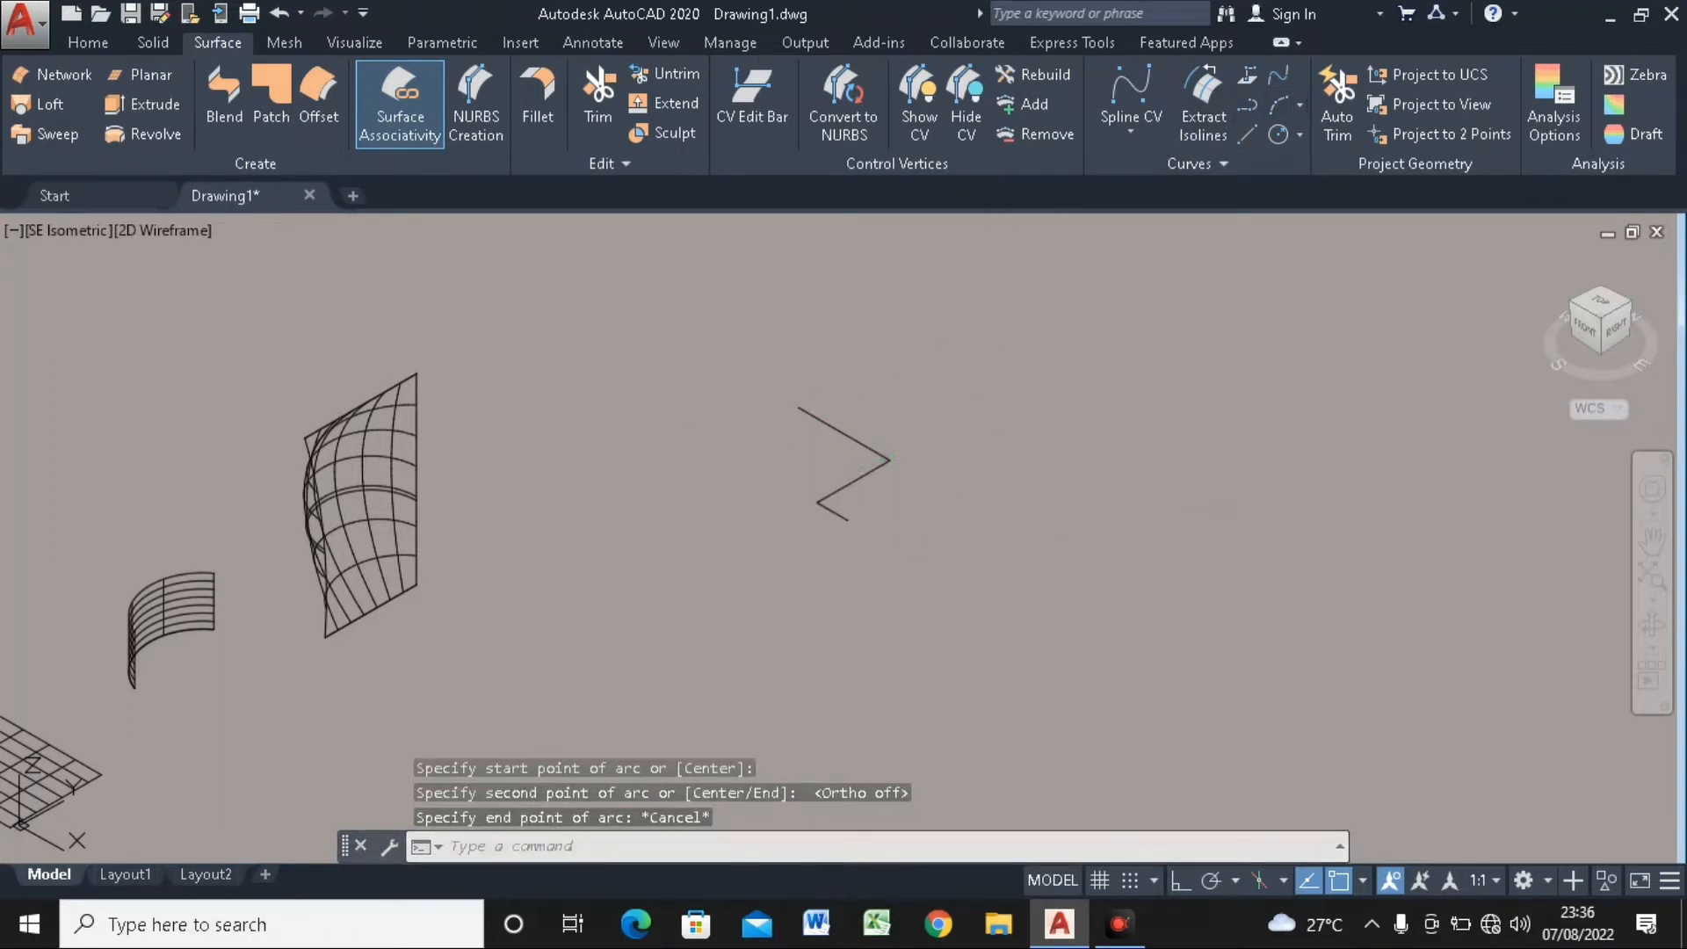
Draw a three-point arc through the endpoints of the 15 and 12 unit lines, and erase those two lines, keeping the short one
key("Return")
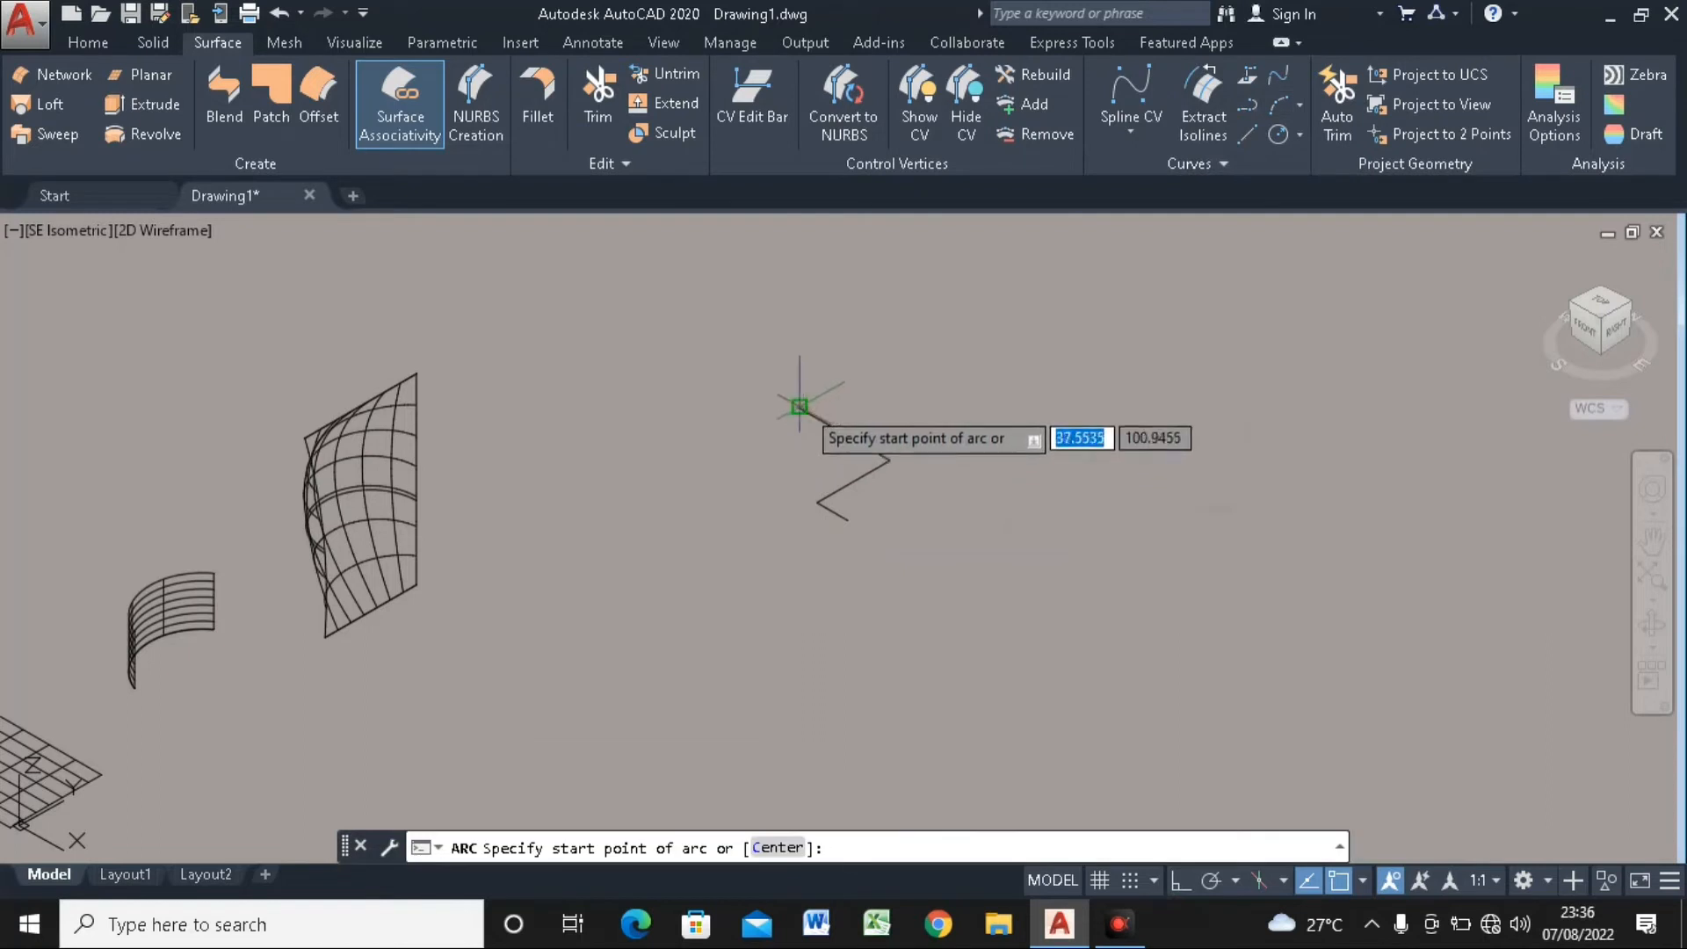
left_click(800, 406)
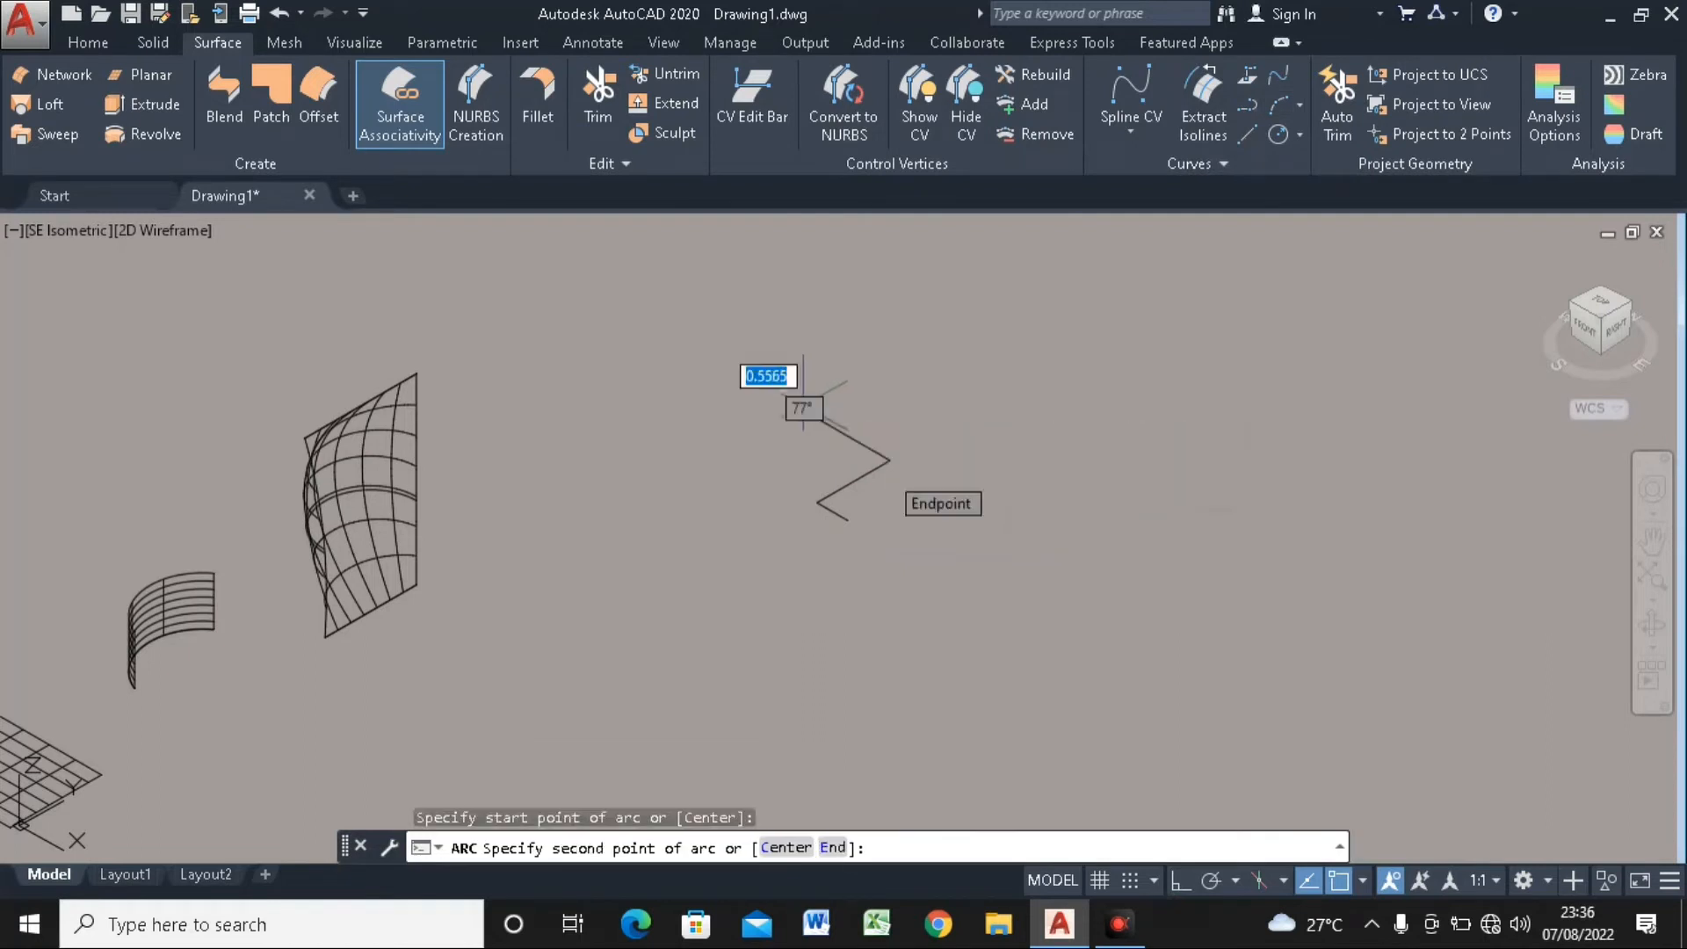
left_click(888, 459)
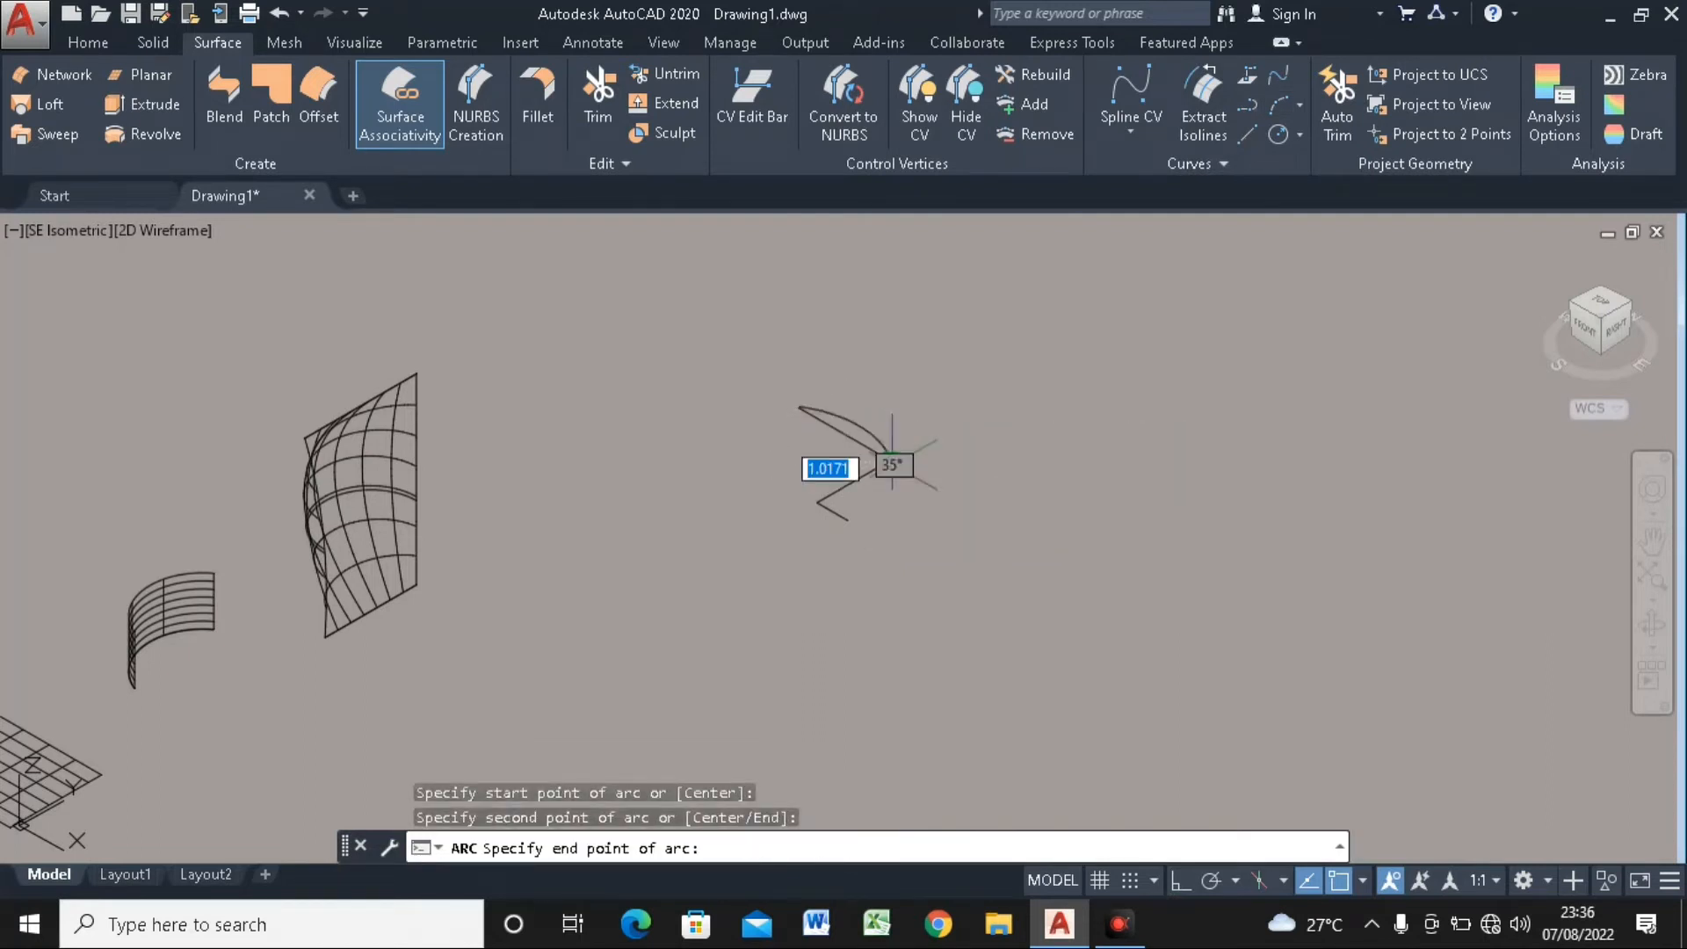
left_click(819, 503)
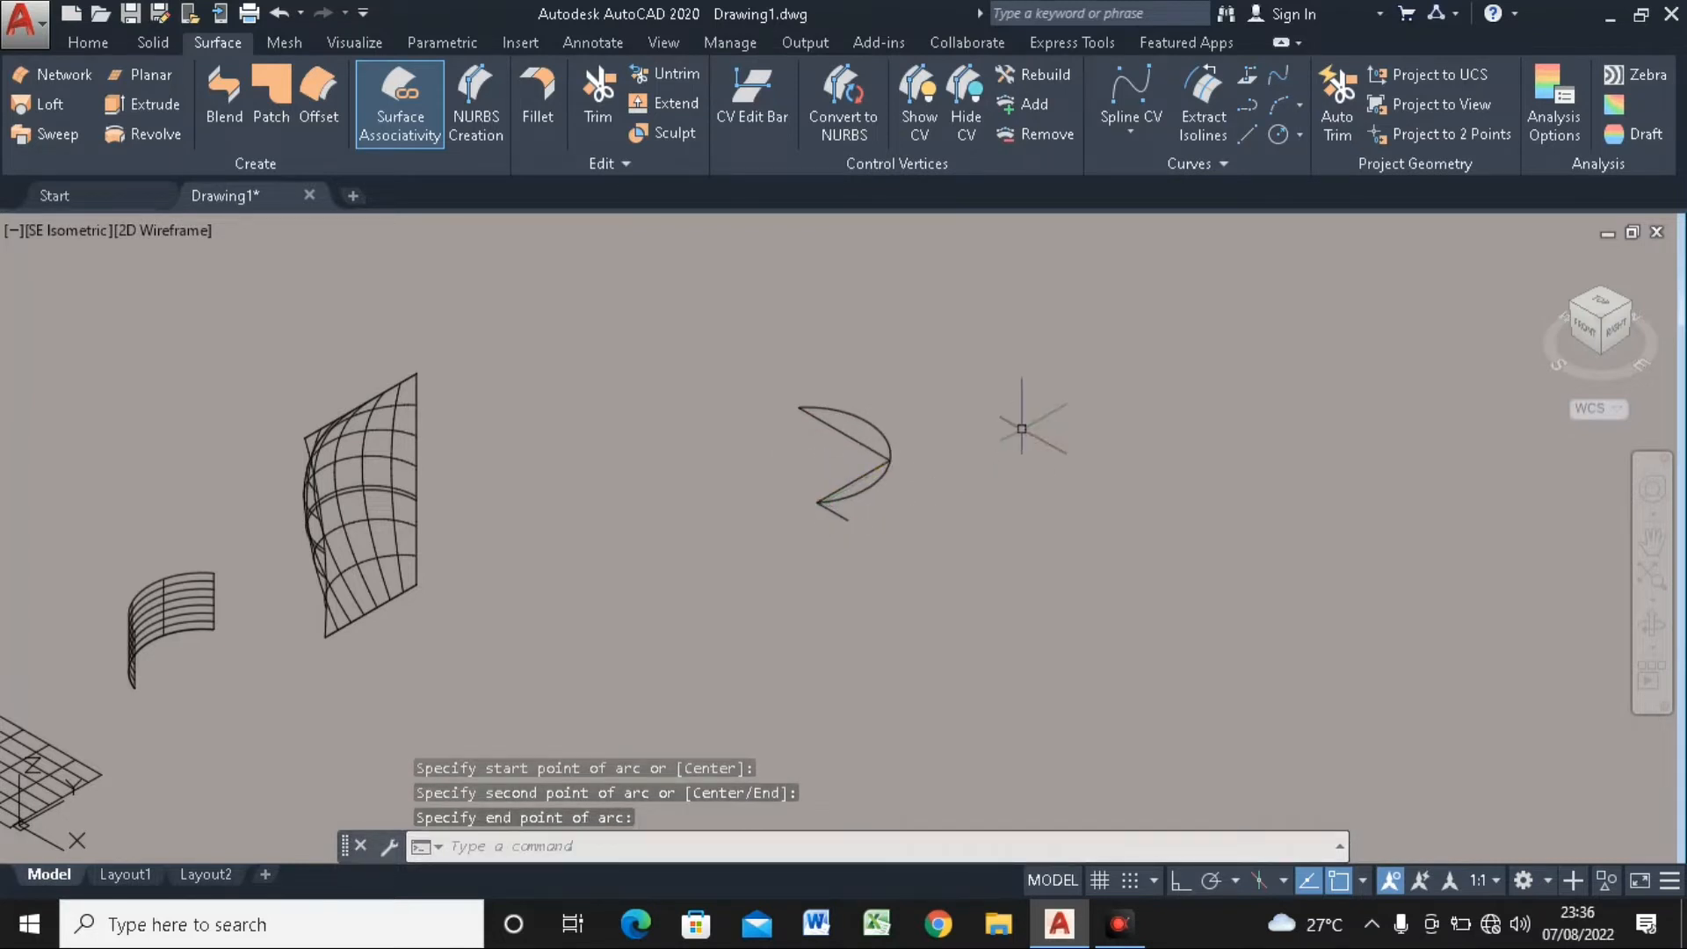
left_click(875, 455)
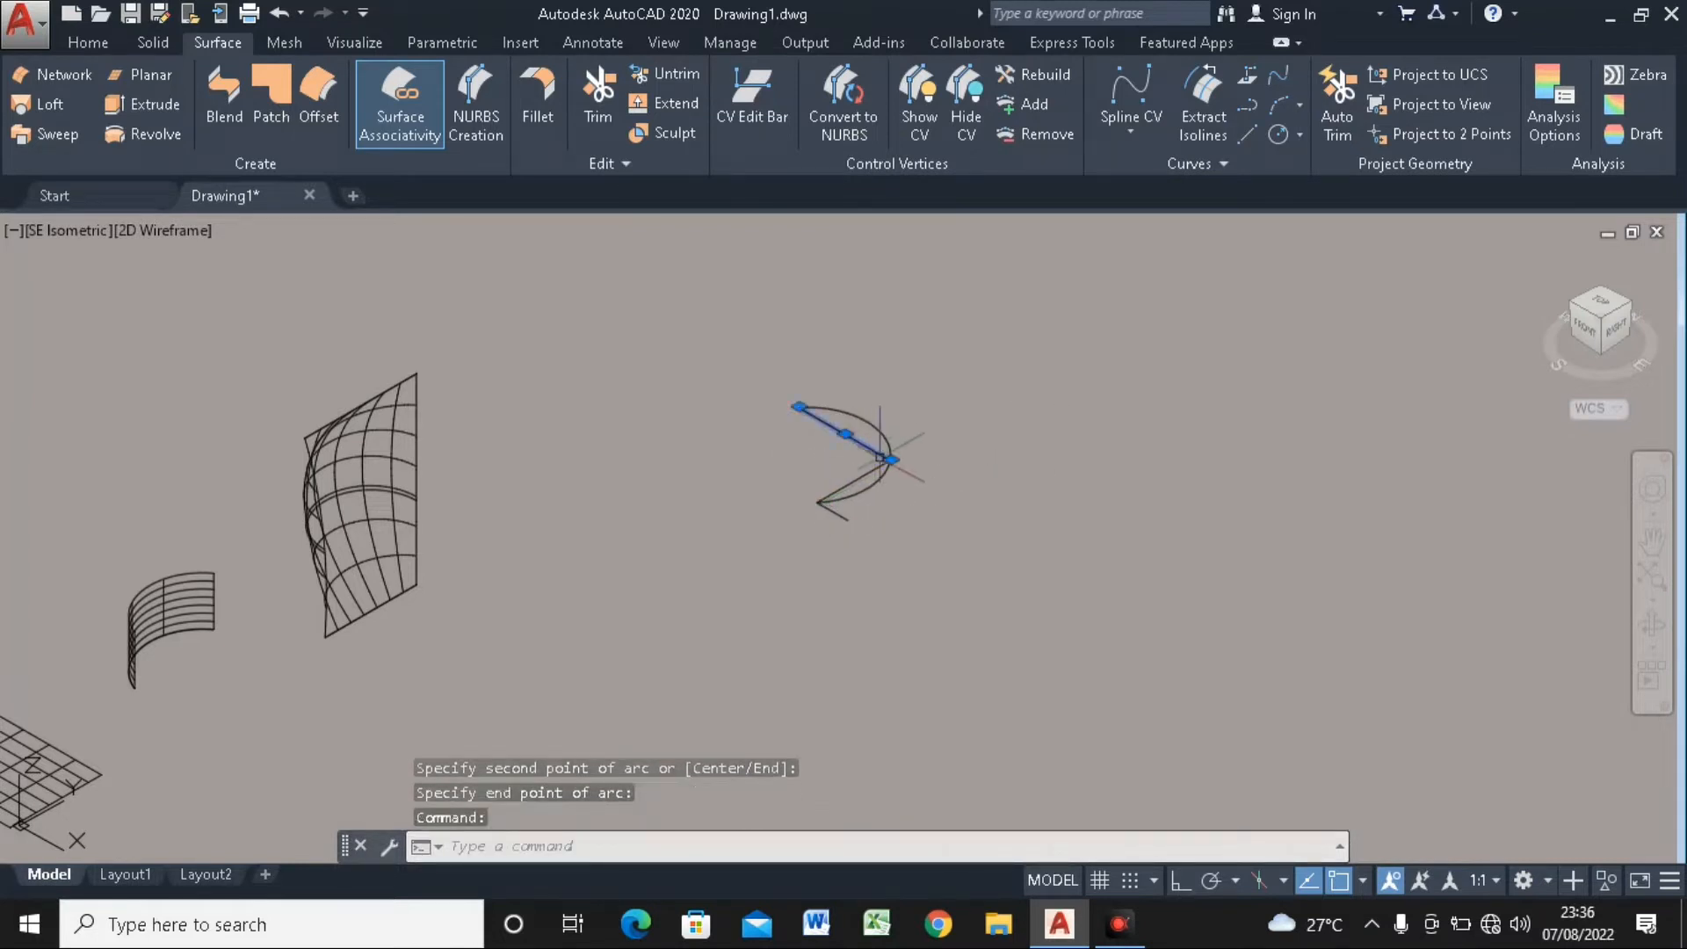
key("Delete")
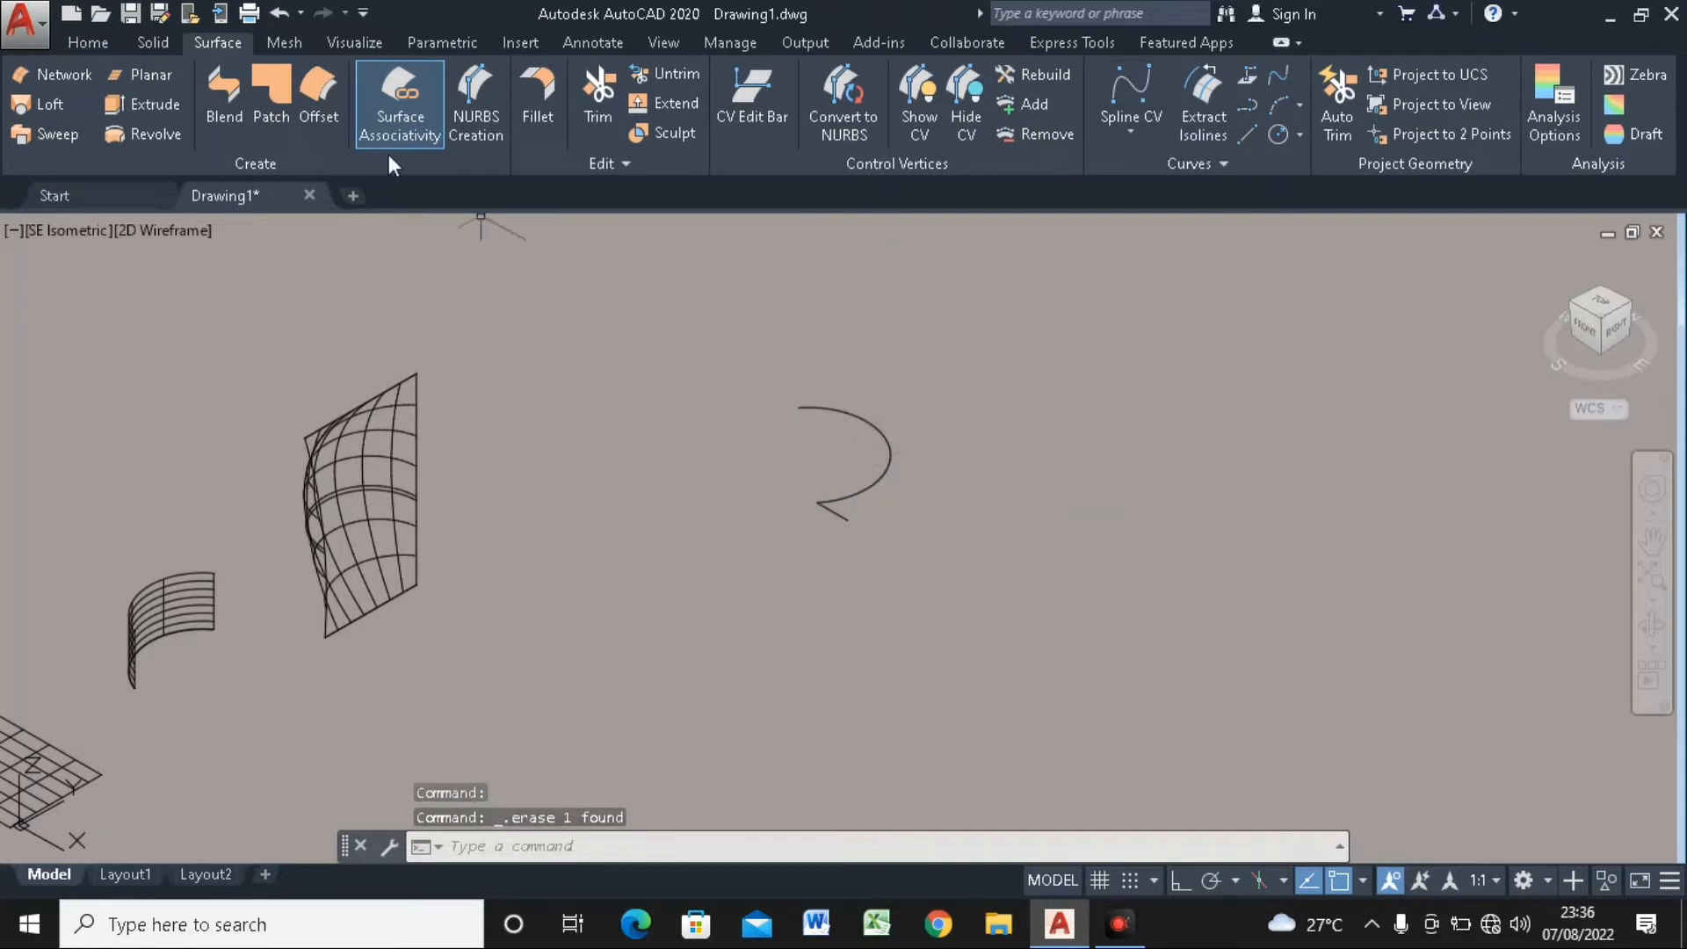
Join the arc and the short line into a single polyline
left_click(88, 42)
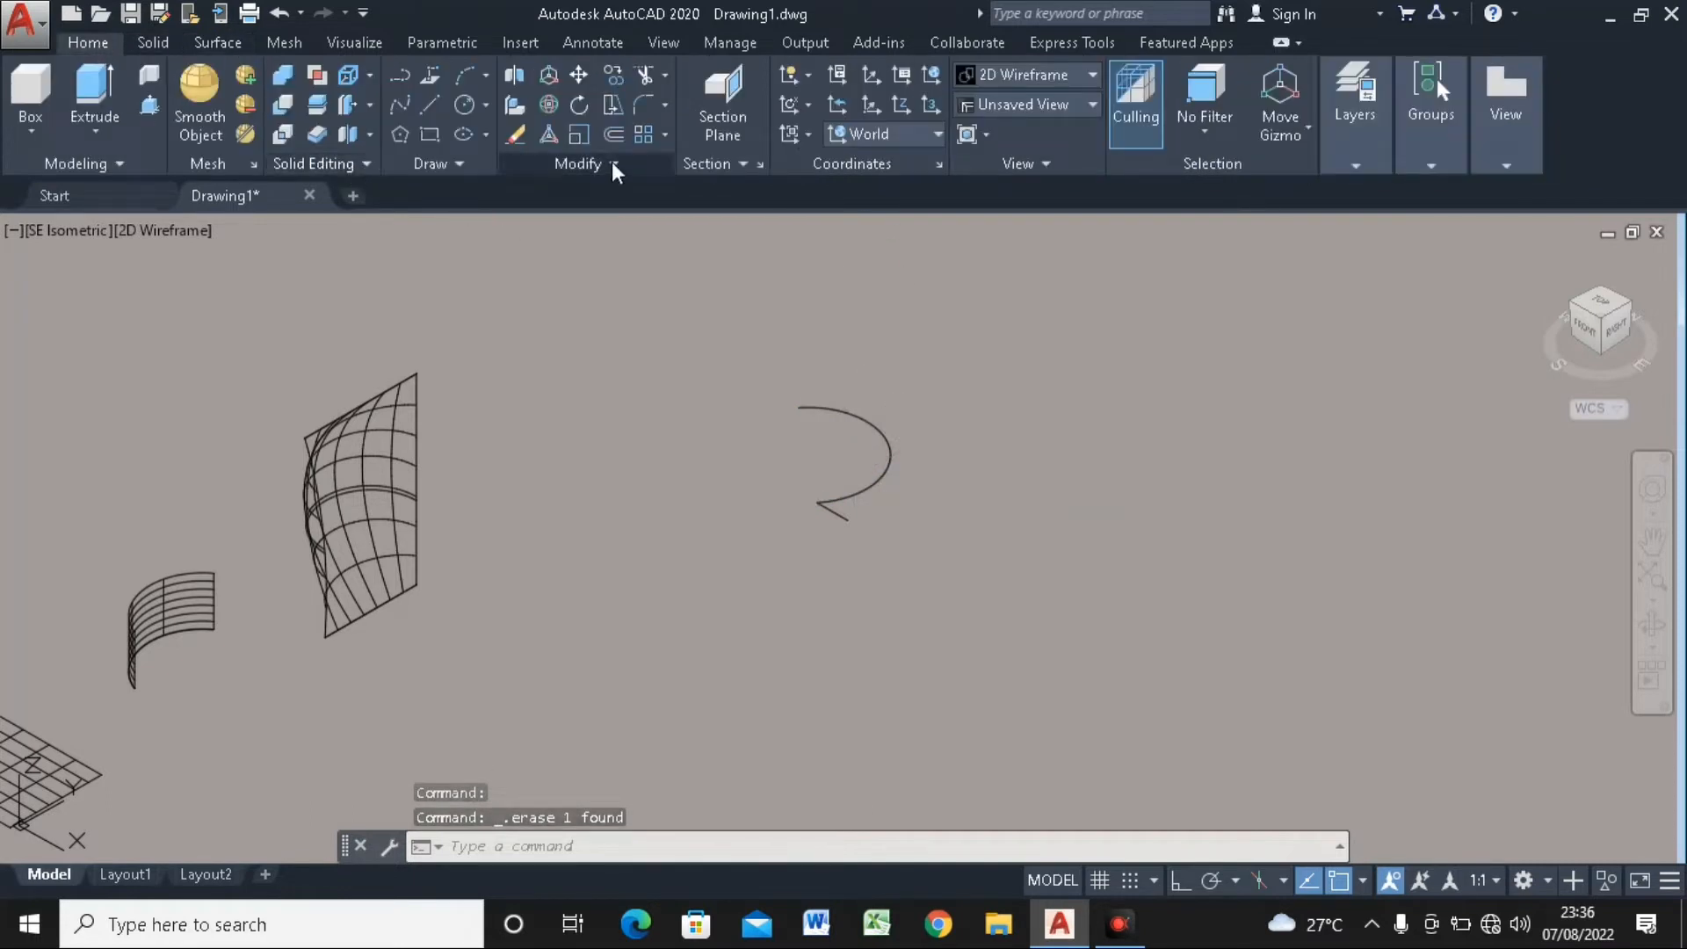
left_click(652, 163)
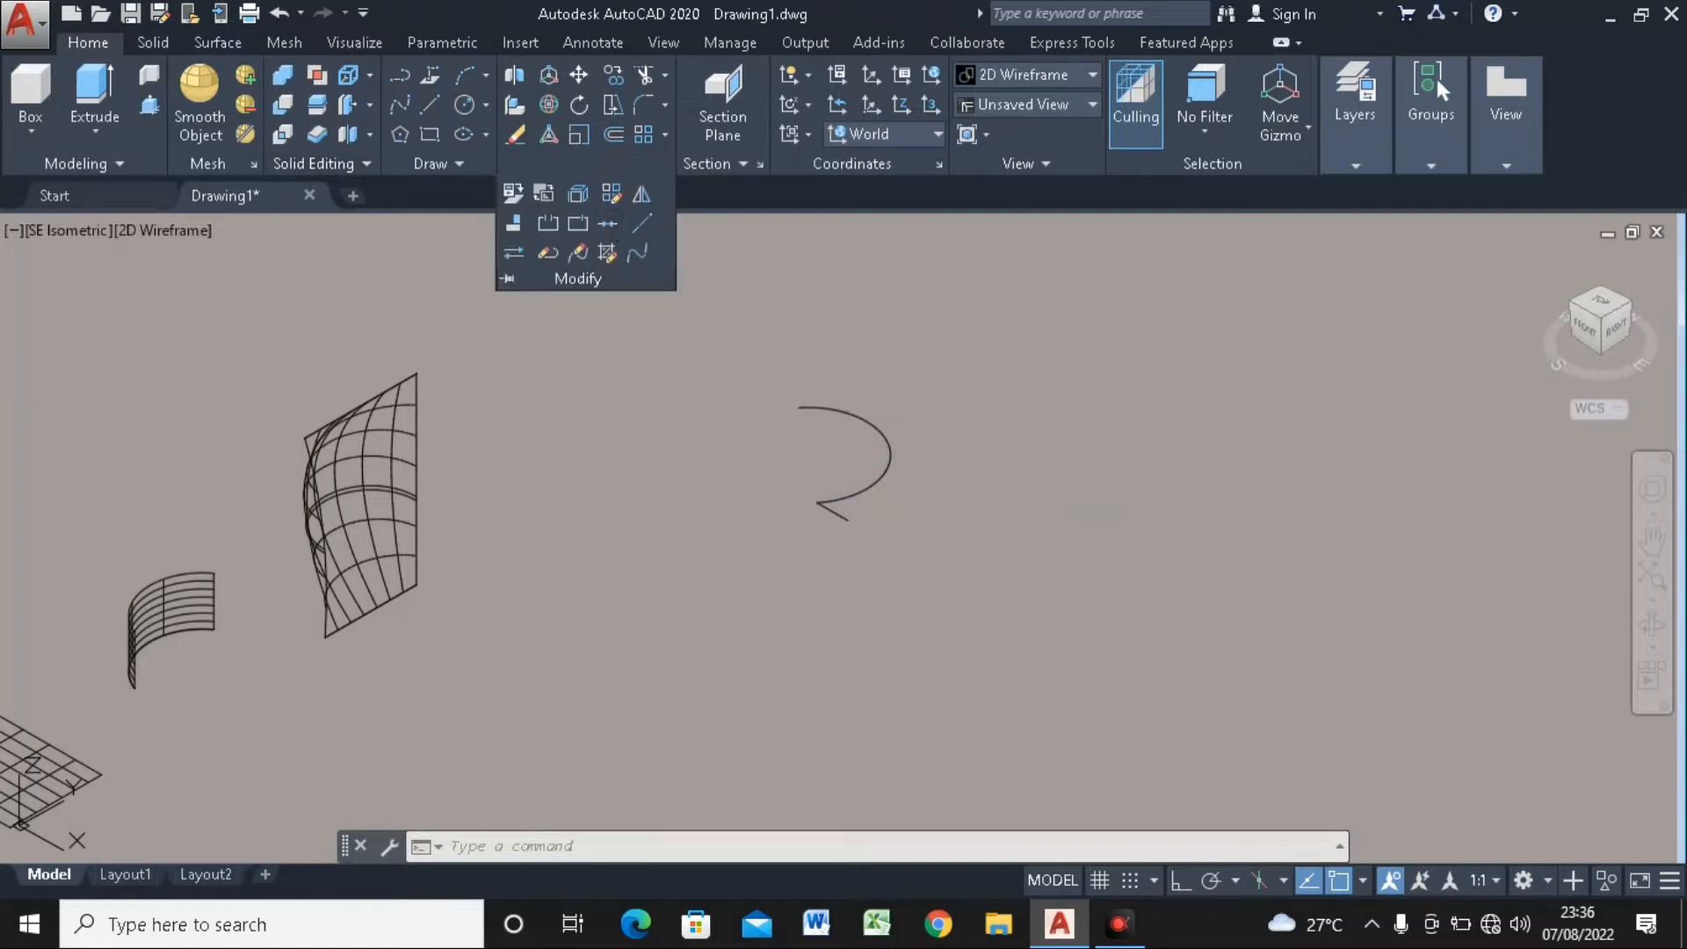
left_click(607, 223)
left_click(963, 436)
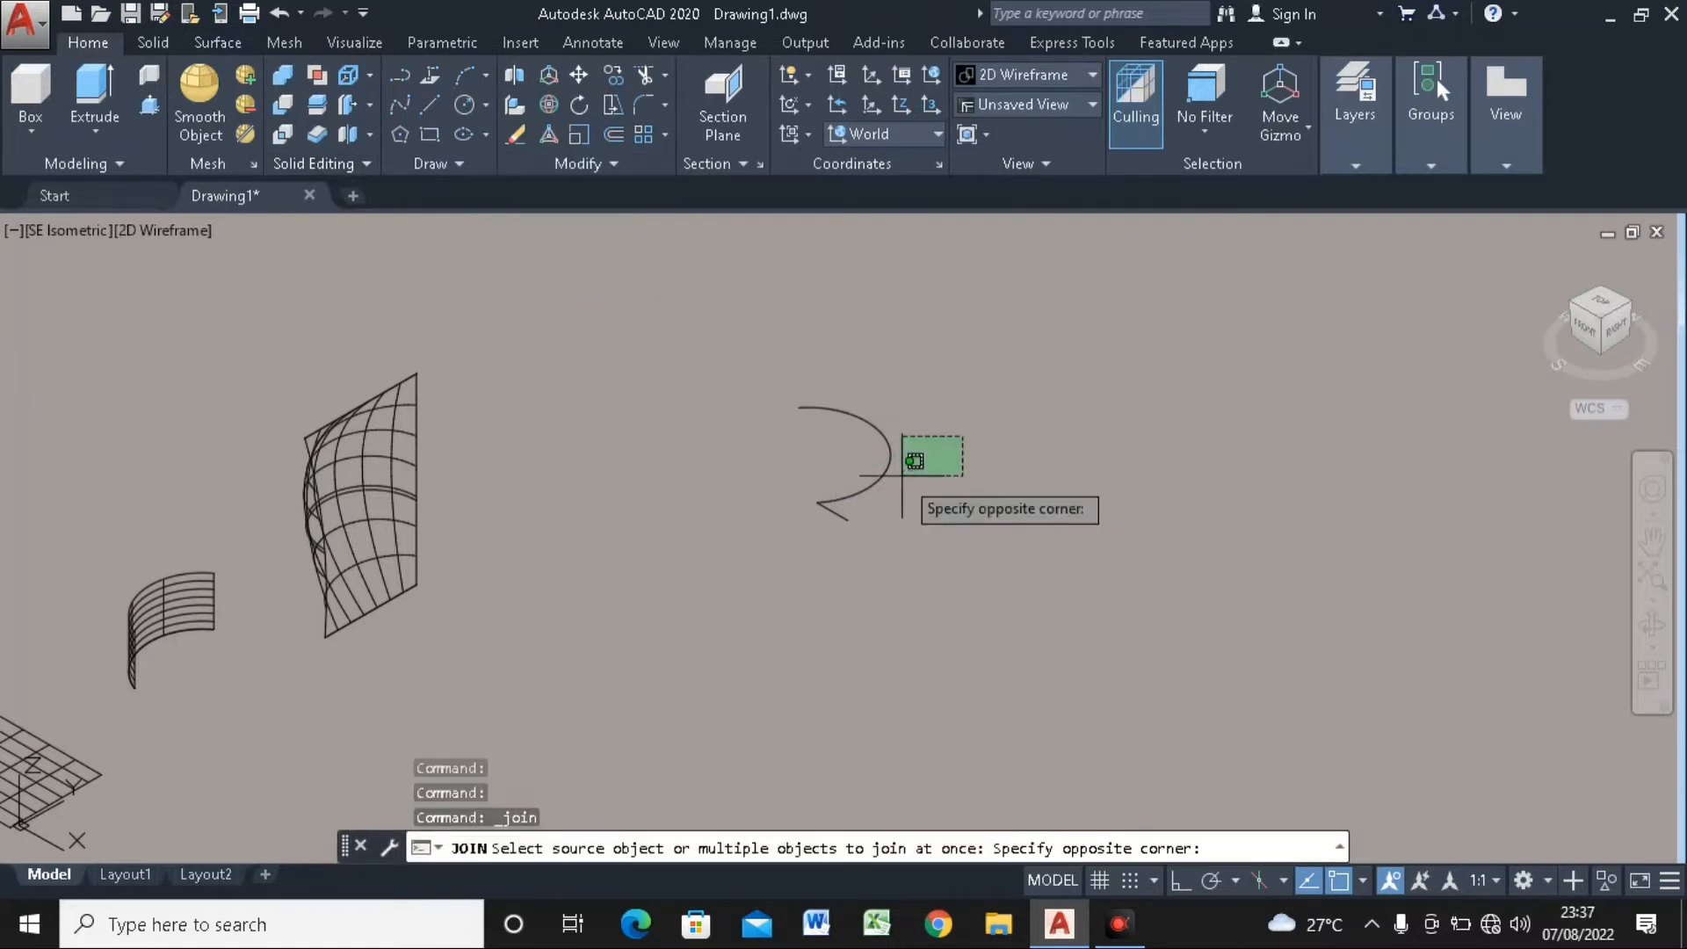
left_click(860, 497)
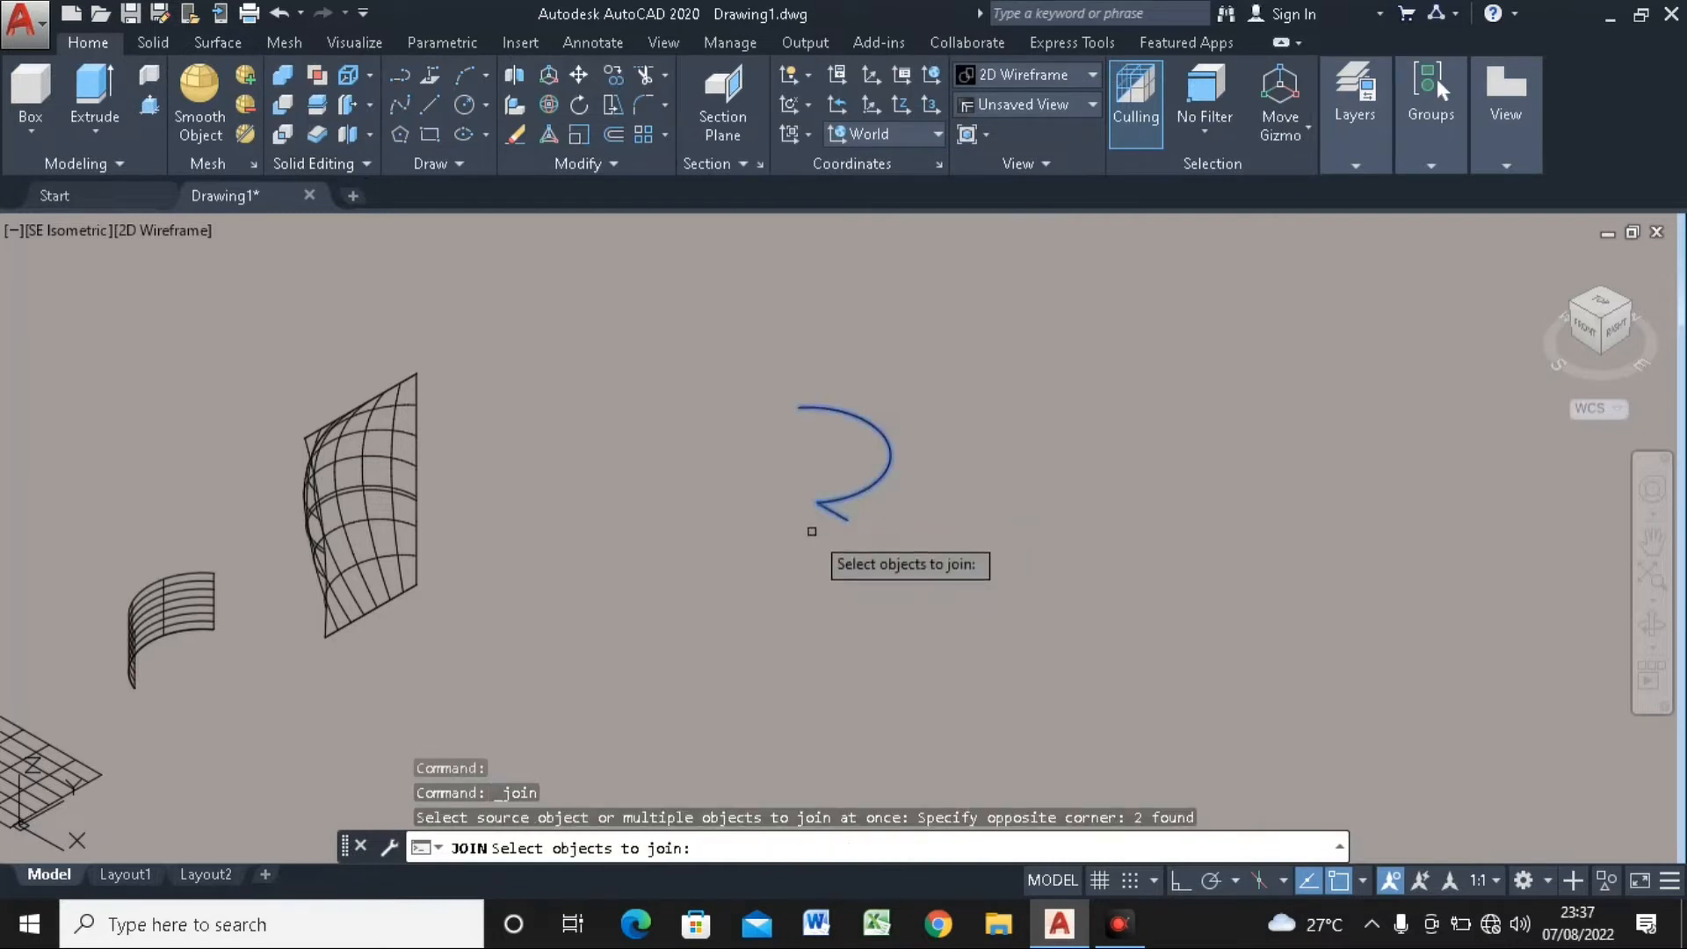
key("Return")
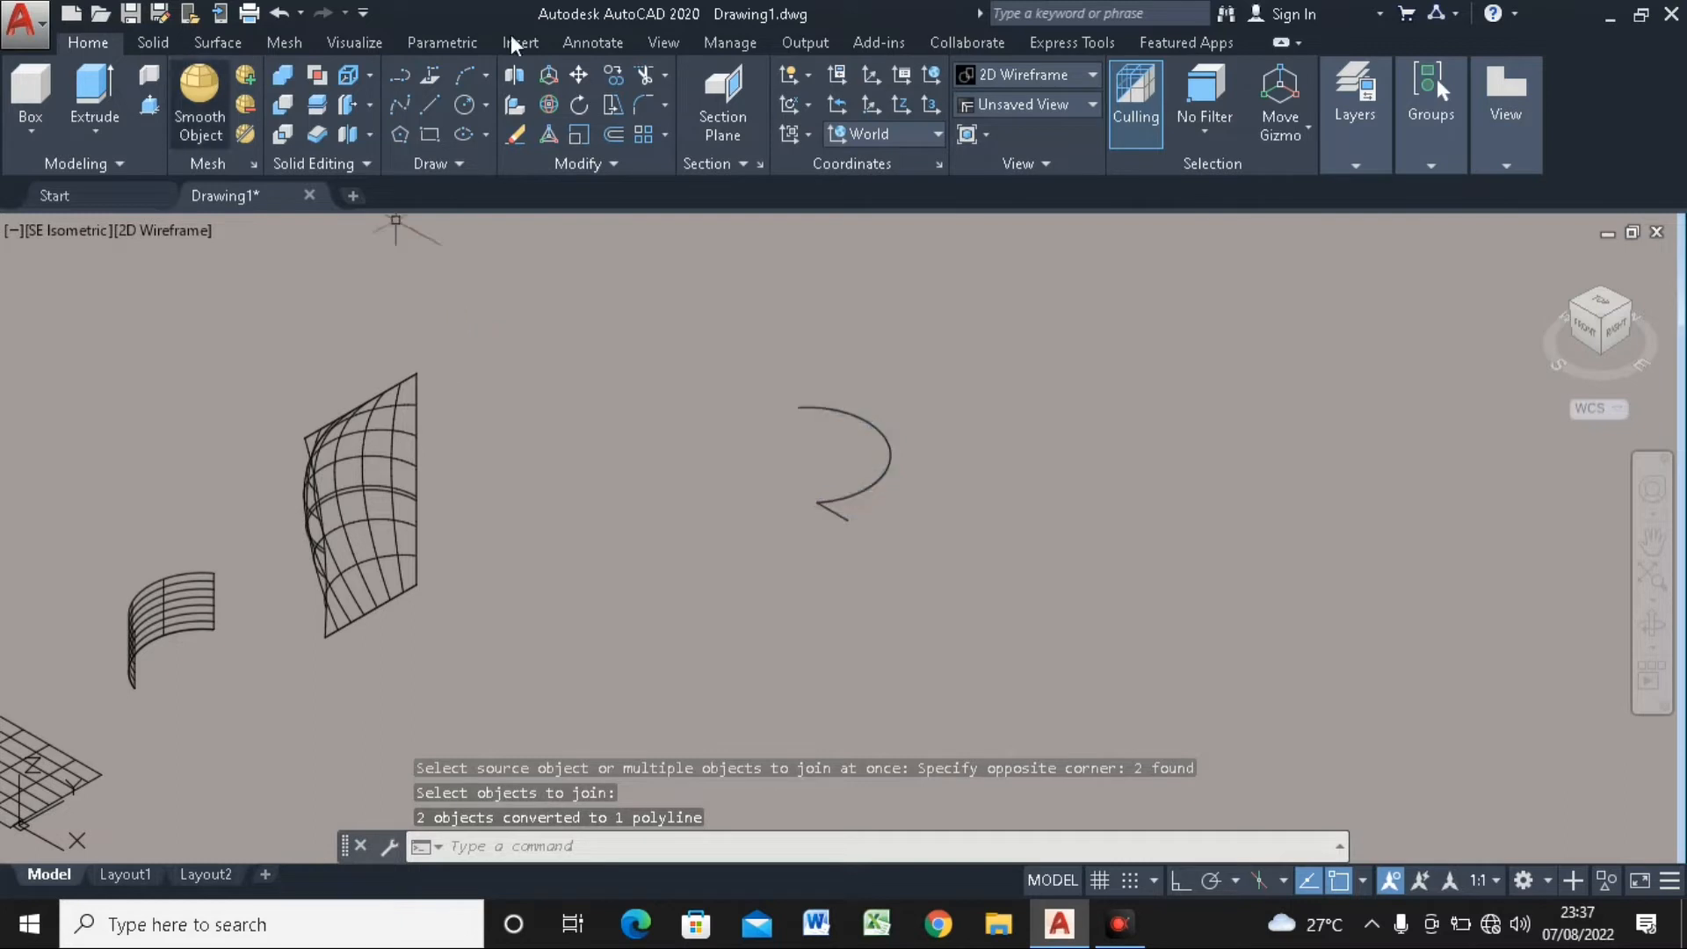
Revolve the joined profile 360 degrees as a surface, using the short line's two endpoints as the axis
left_click(220, 44)
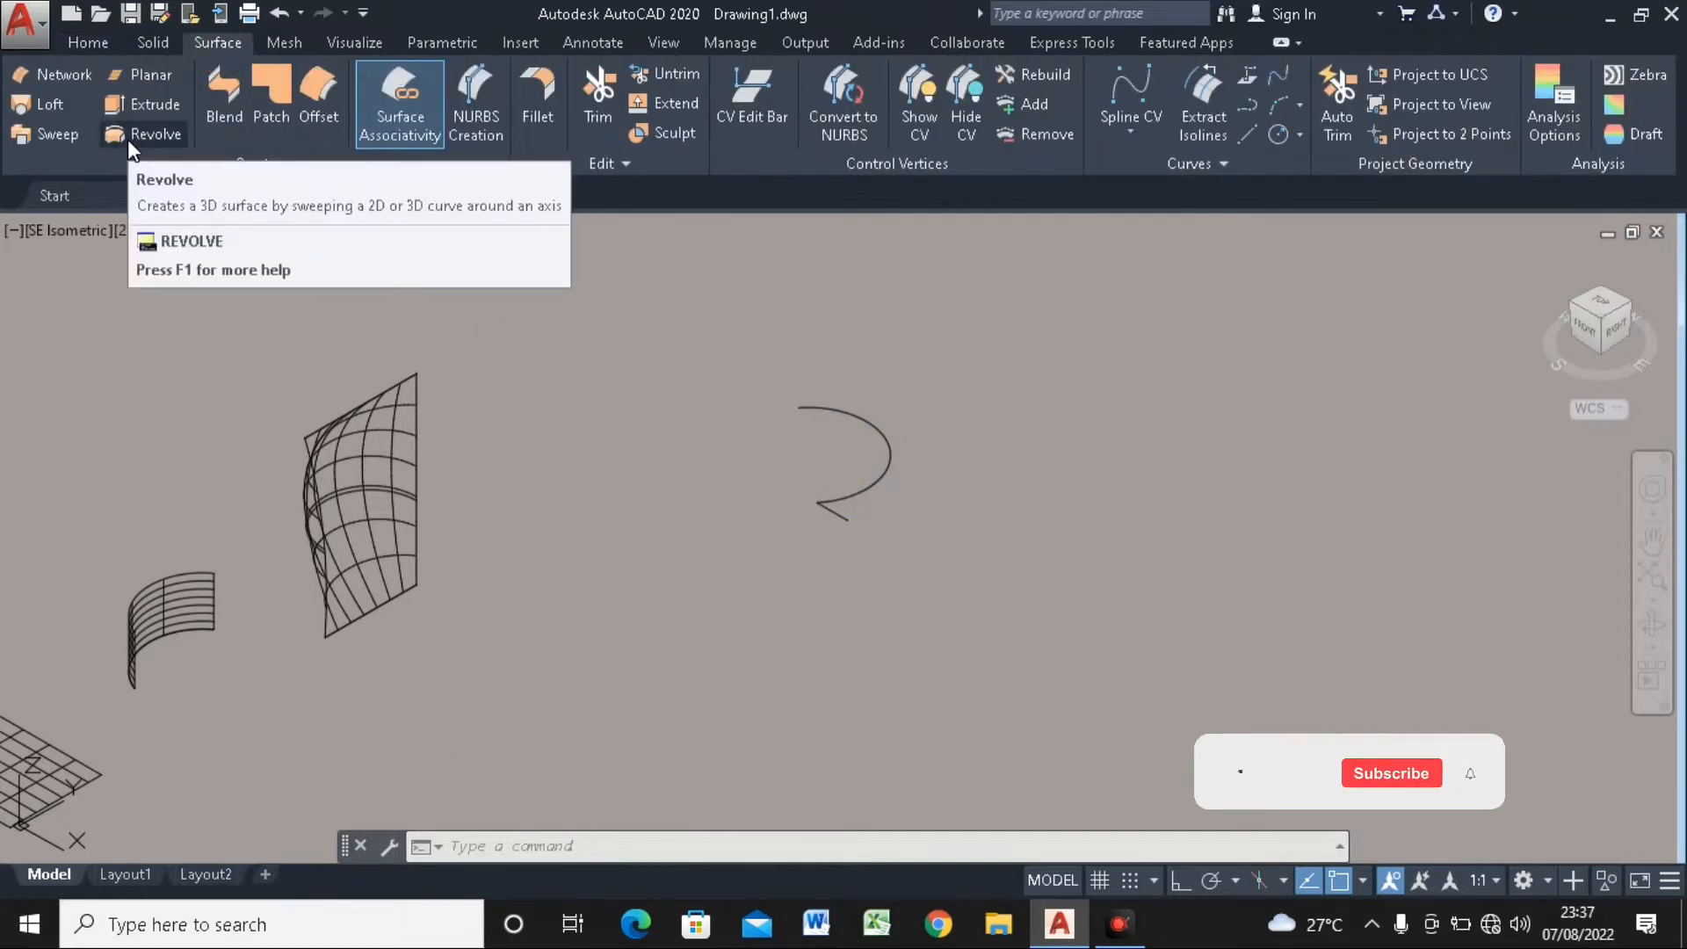
left_click(871, 425)
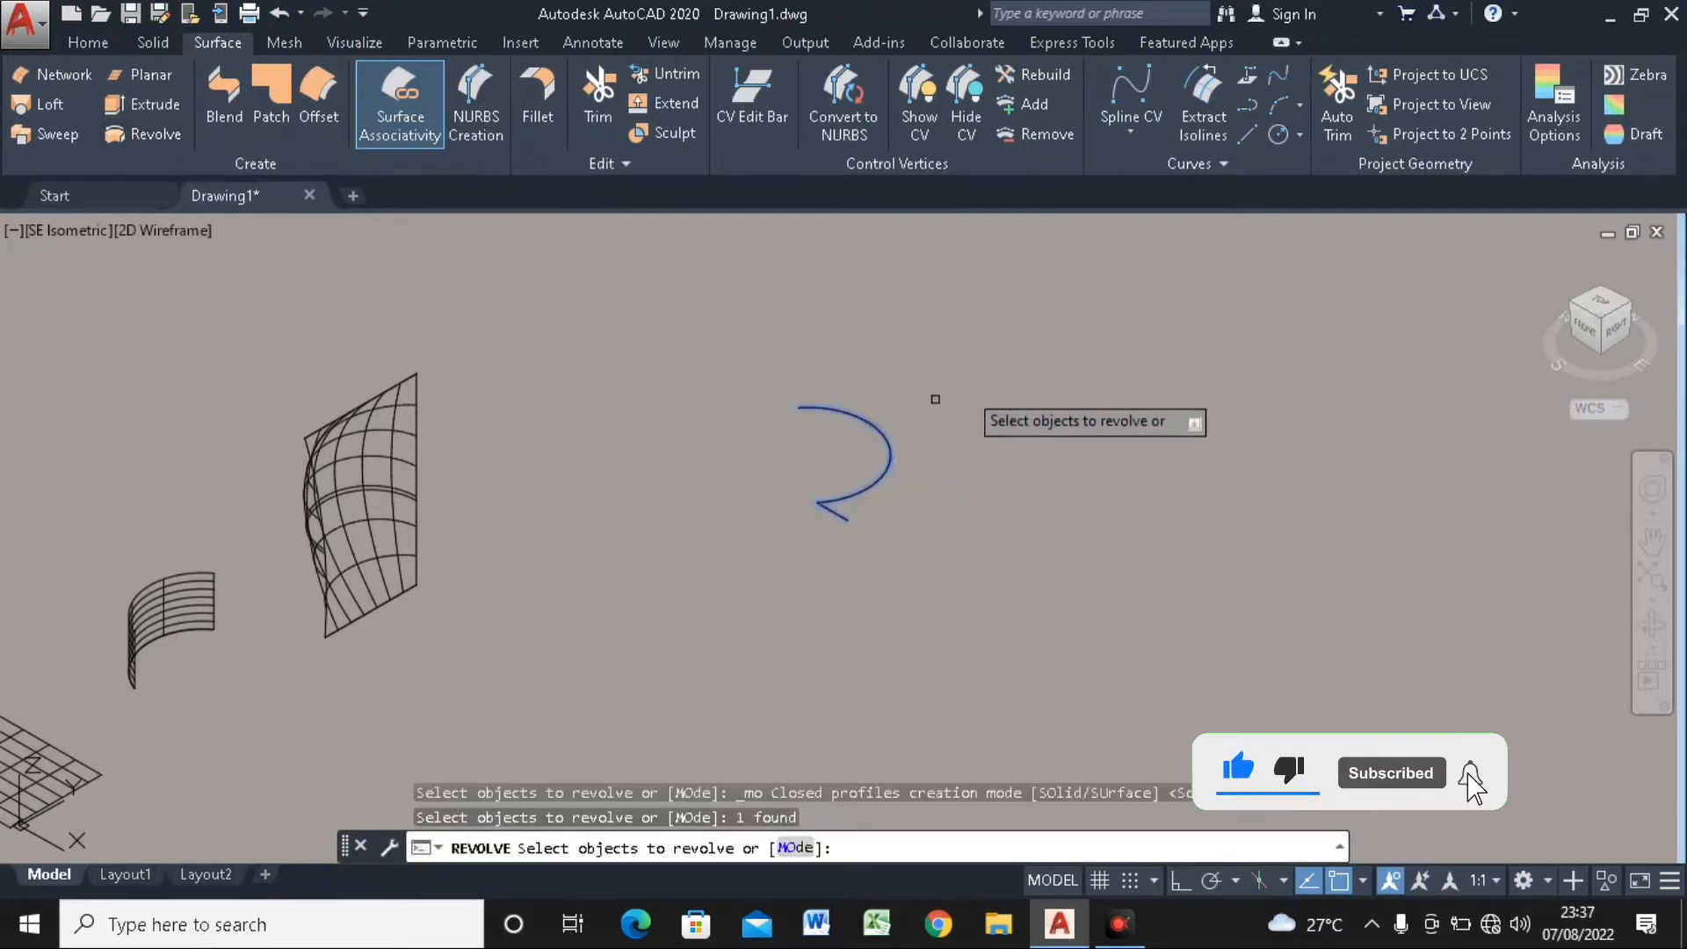
right_click(965, 388)
left_click(994, 399)
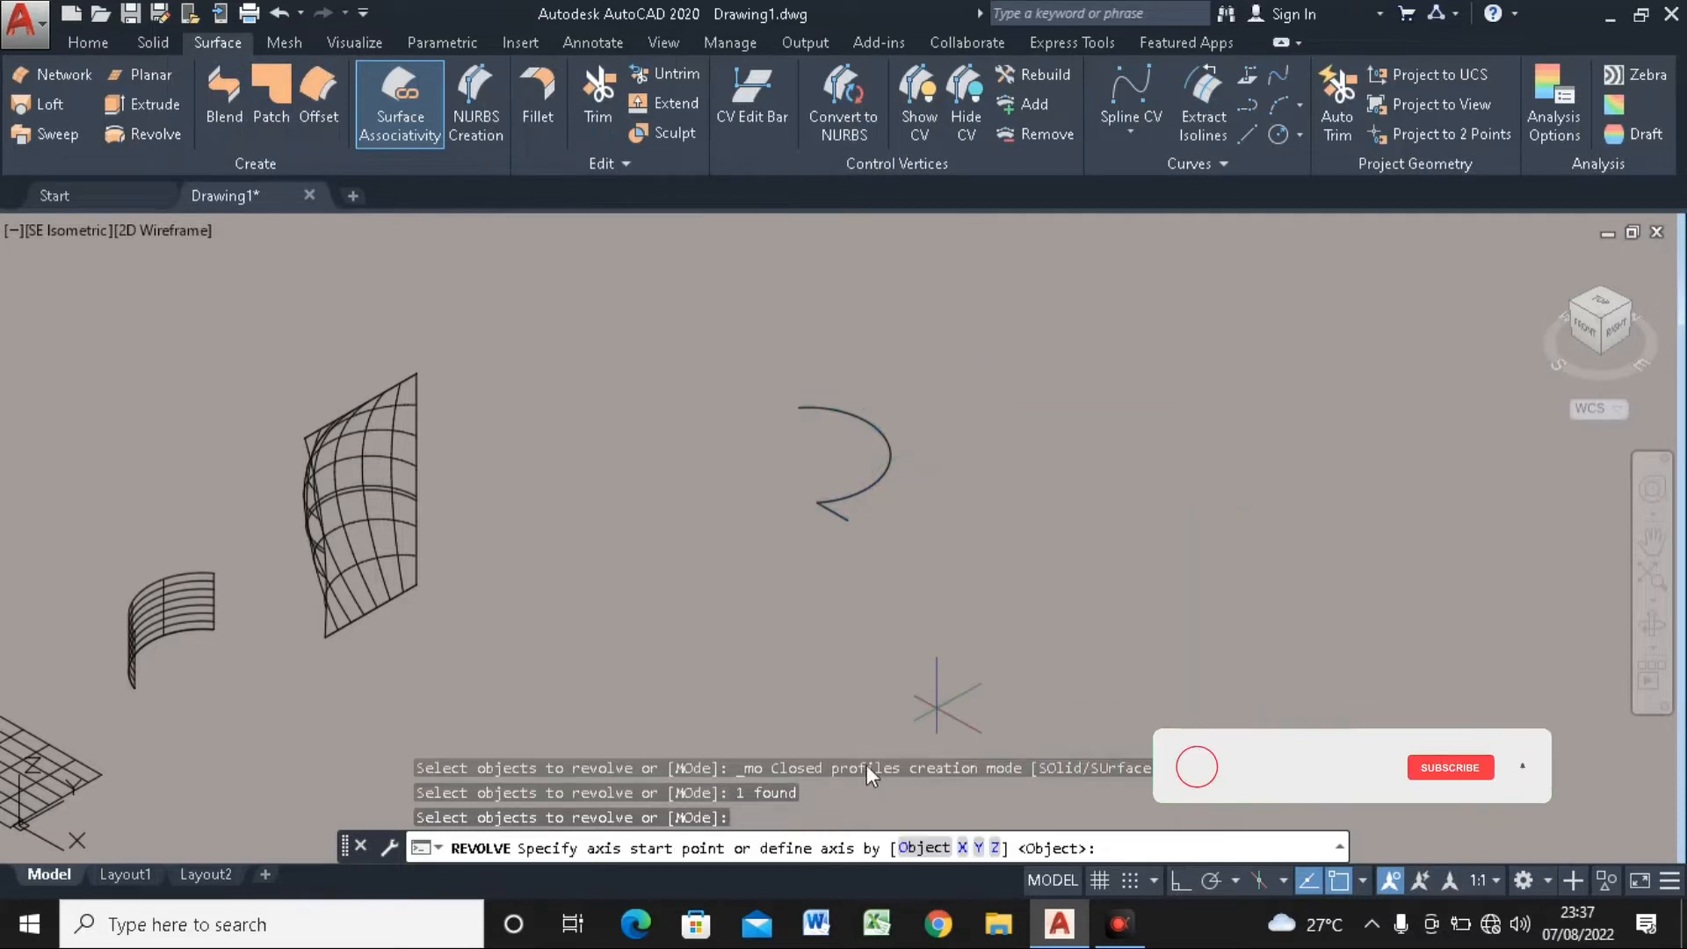
left_click(817, 501)
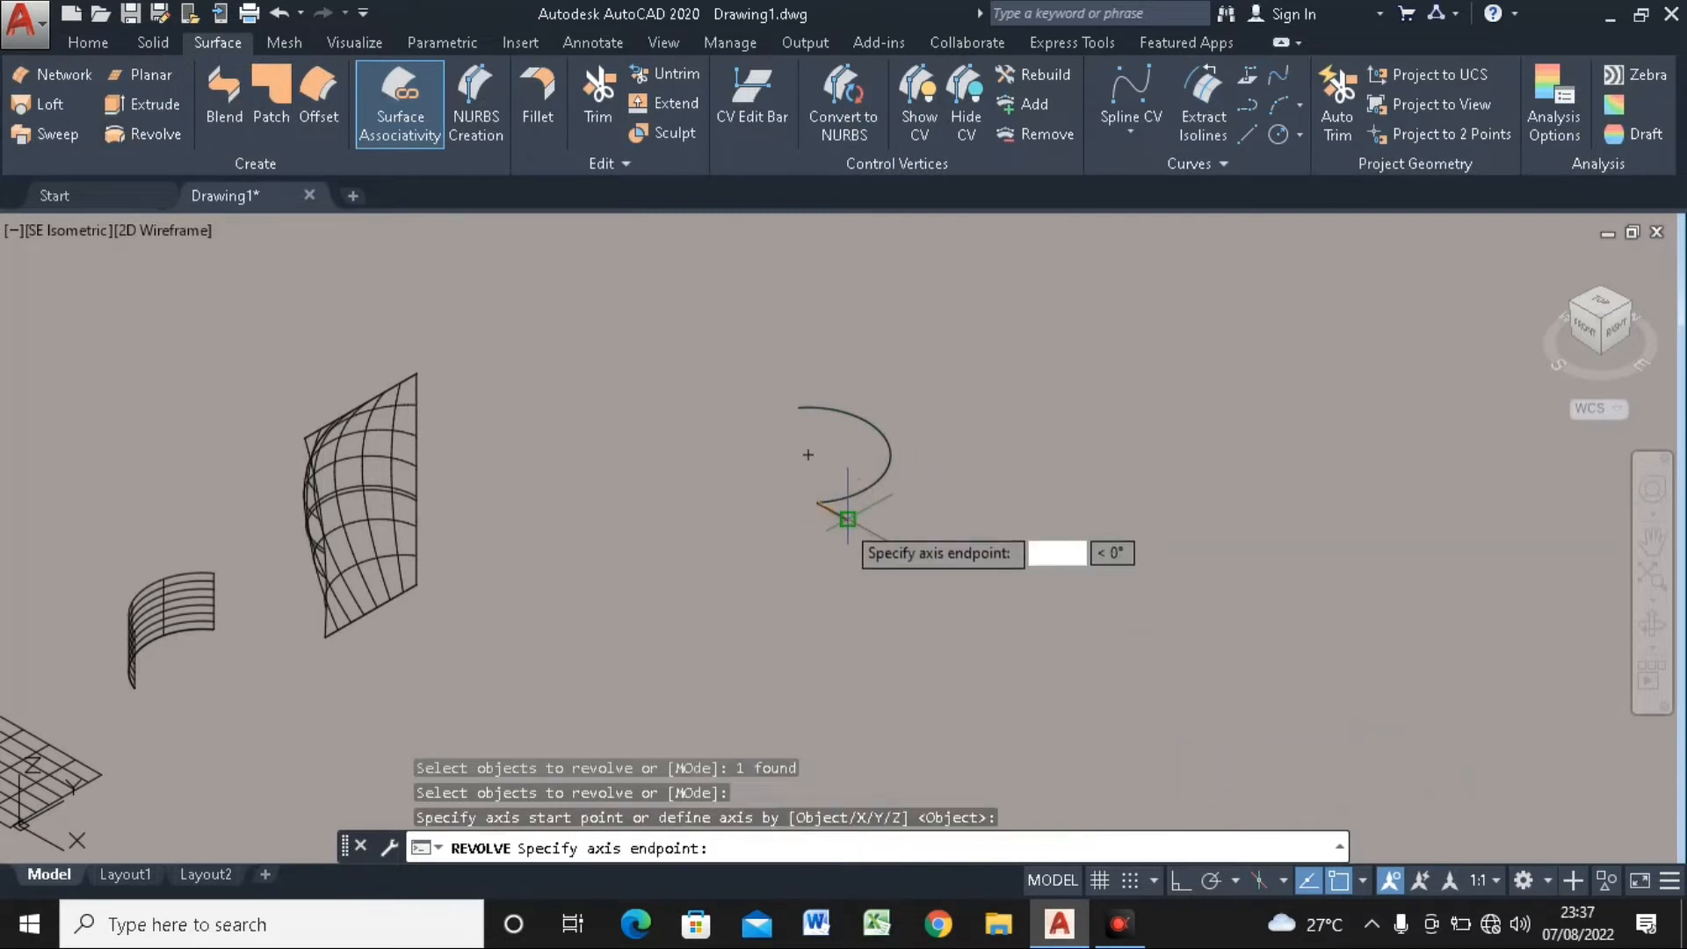
left_click(842, 518)
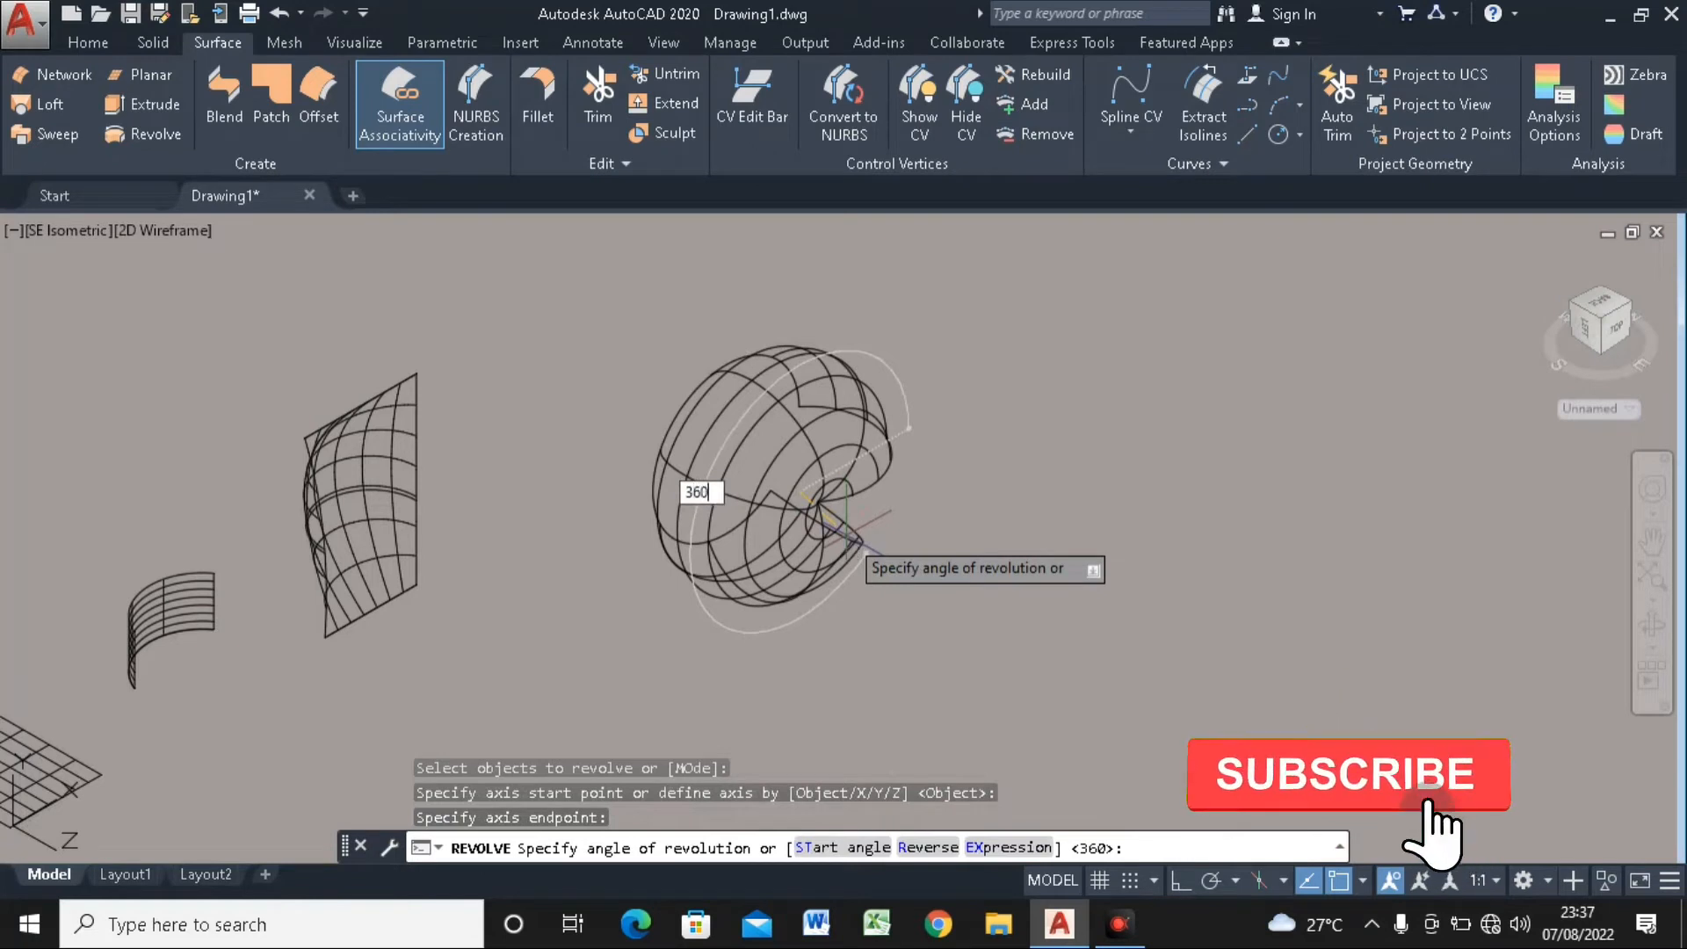
key("Return")
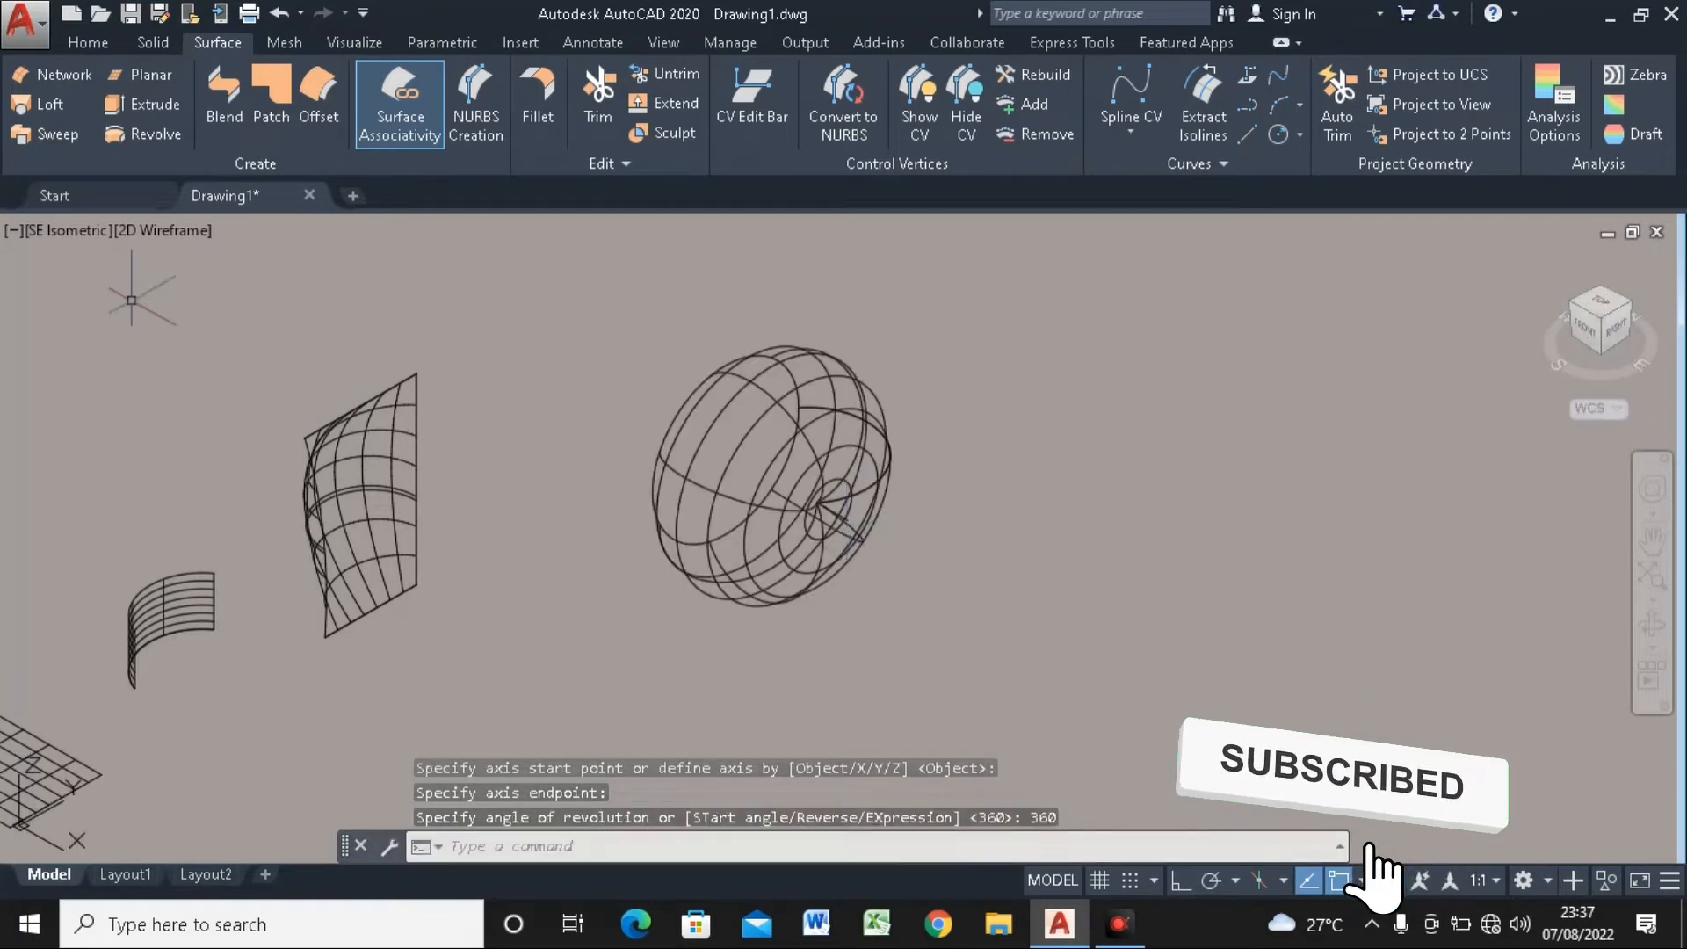
Set the visual style to Conceptual and examine the revolved surface and its neighbours by orbiting around them
left_click(154, 232)
left_click(206, 321)
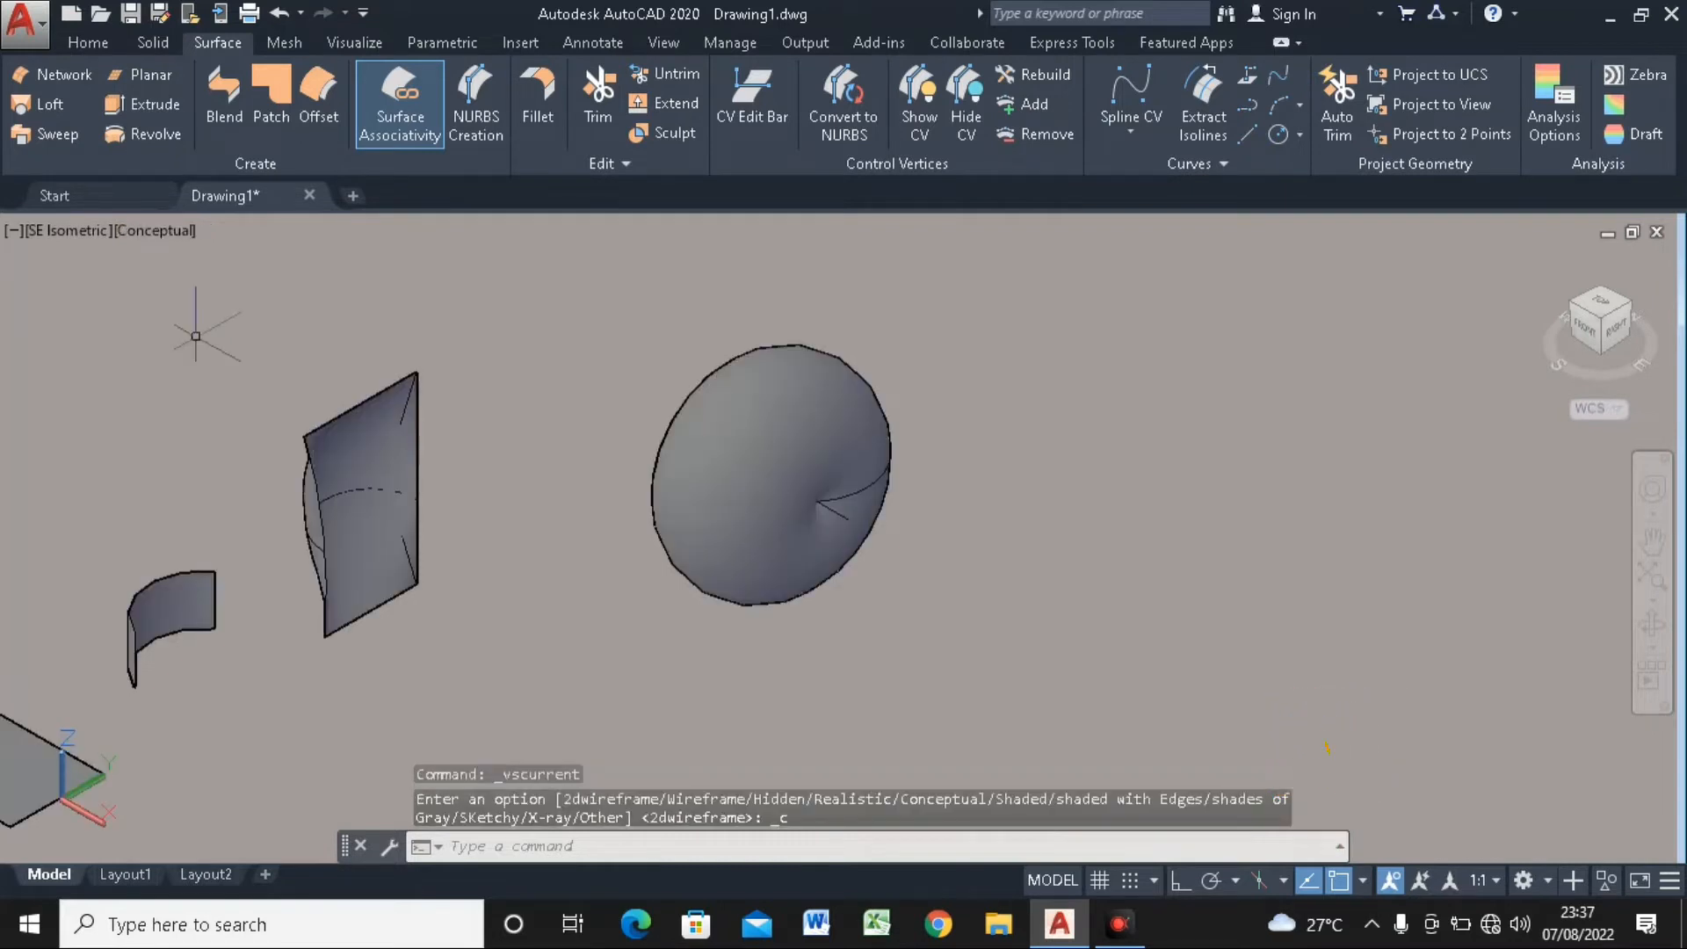
left_click(1651, 625)
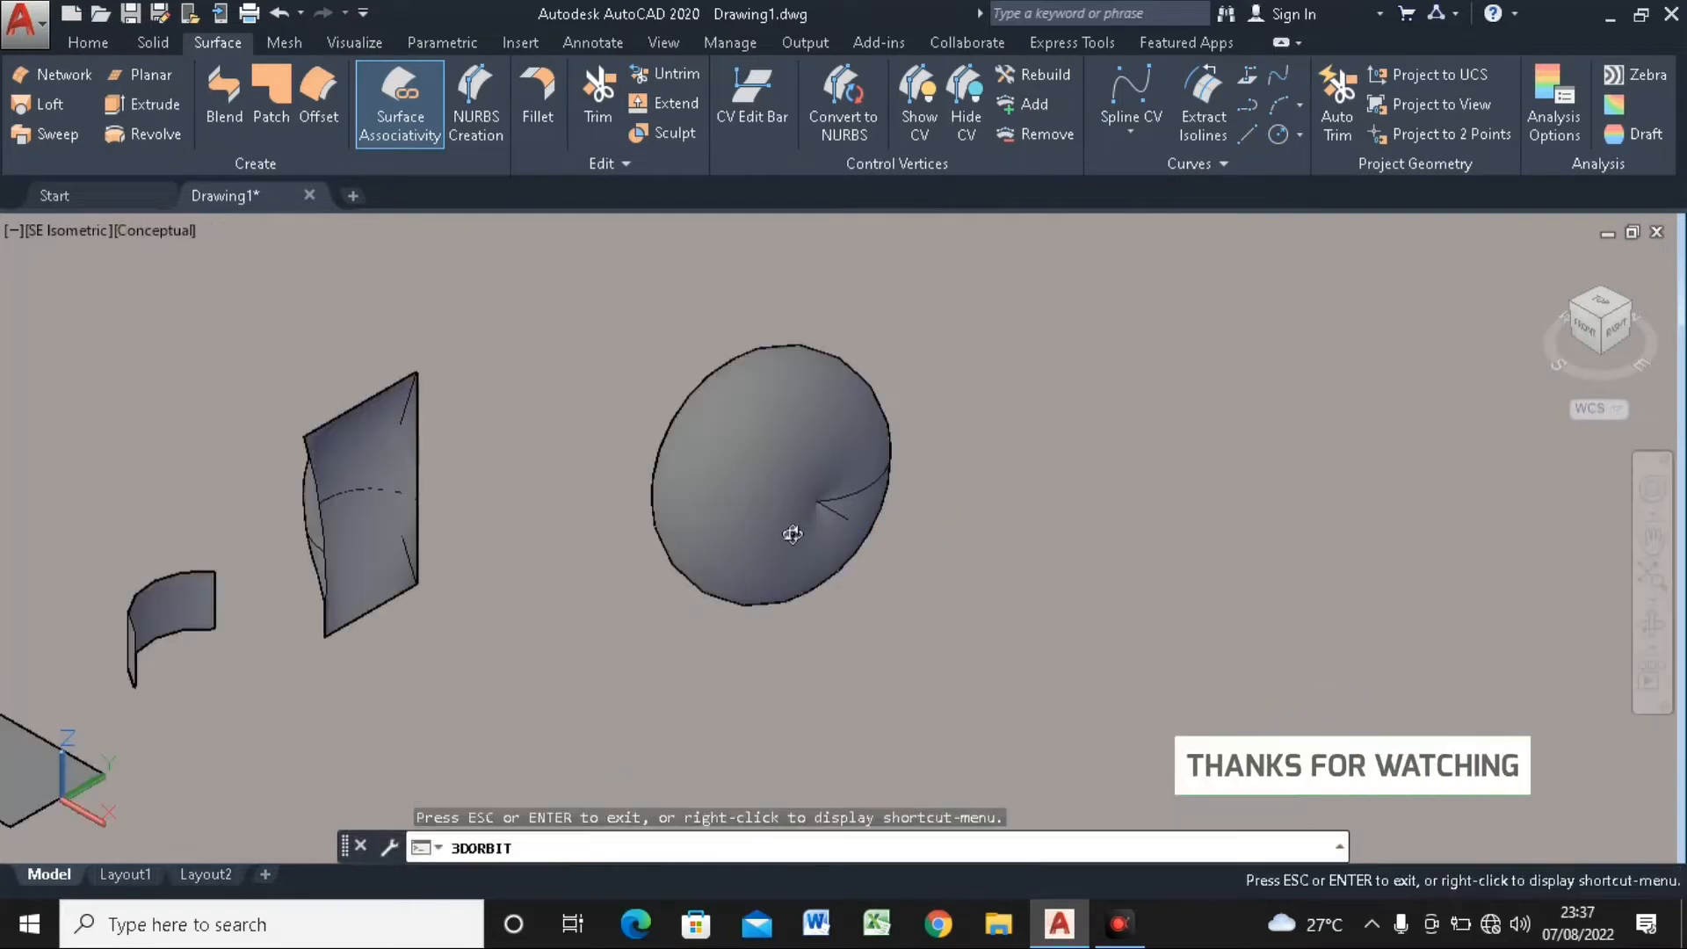
left_click_drag(768, 493, 1095, 456)
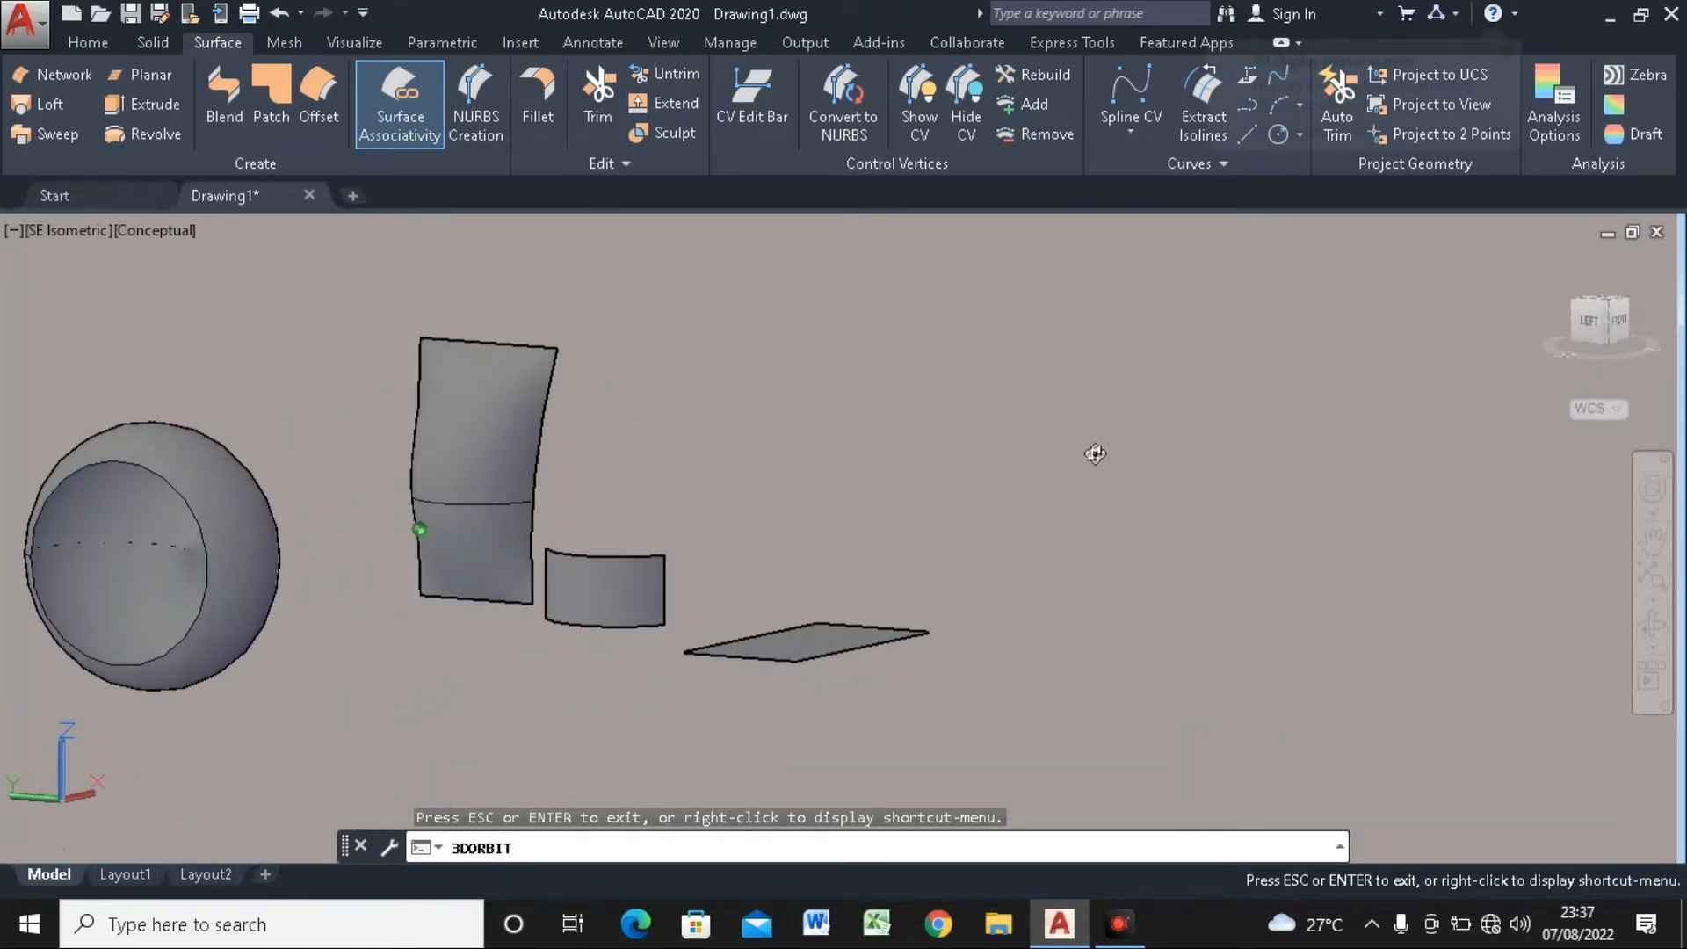
scroll(158, 557, "up", 3)
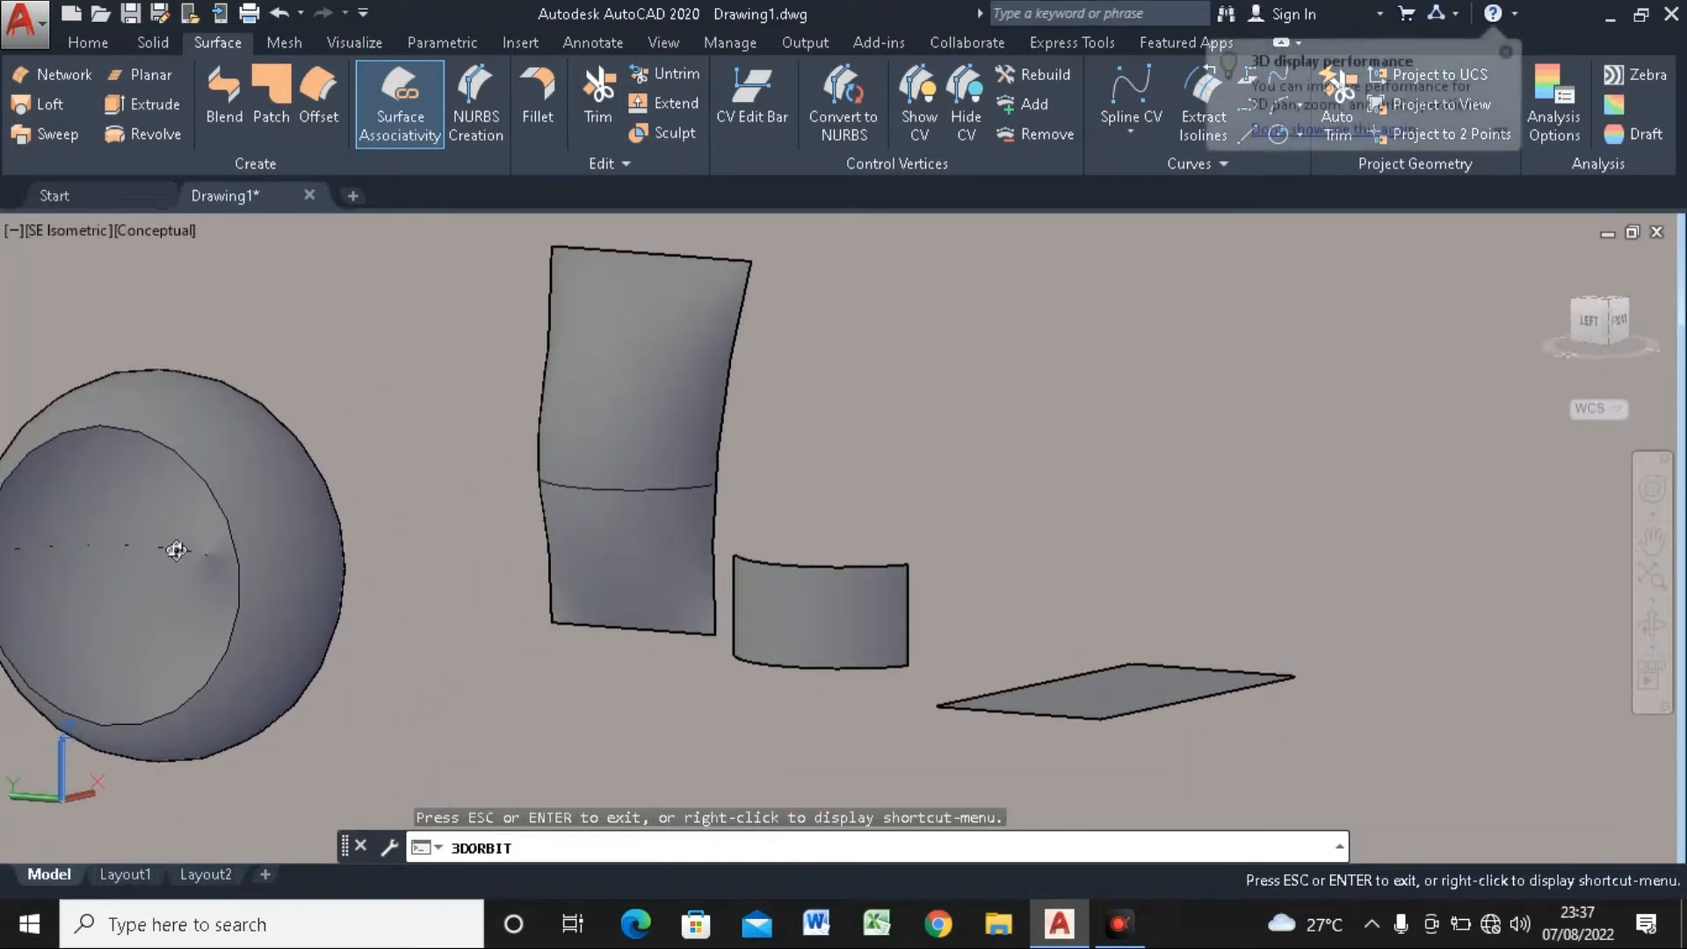
scroll(166, 554, "down", 2)
left_click_drag(641, 489, 500, 530)
scroll(553, 565, "down", 3)
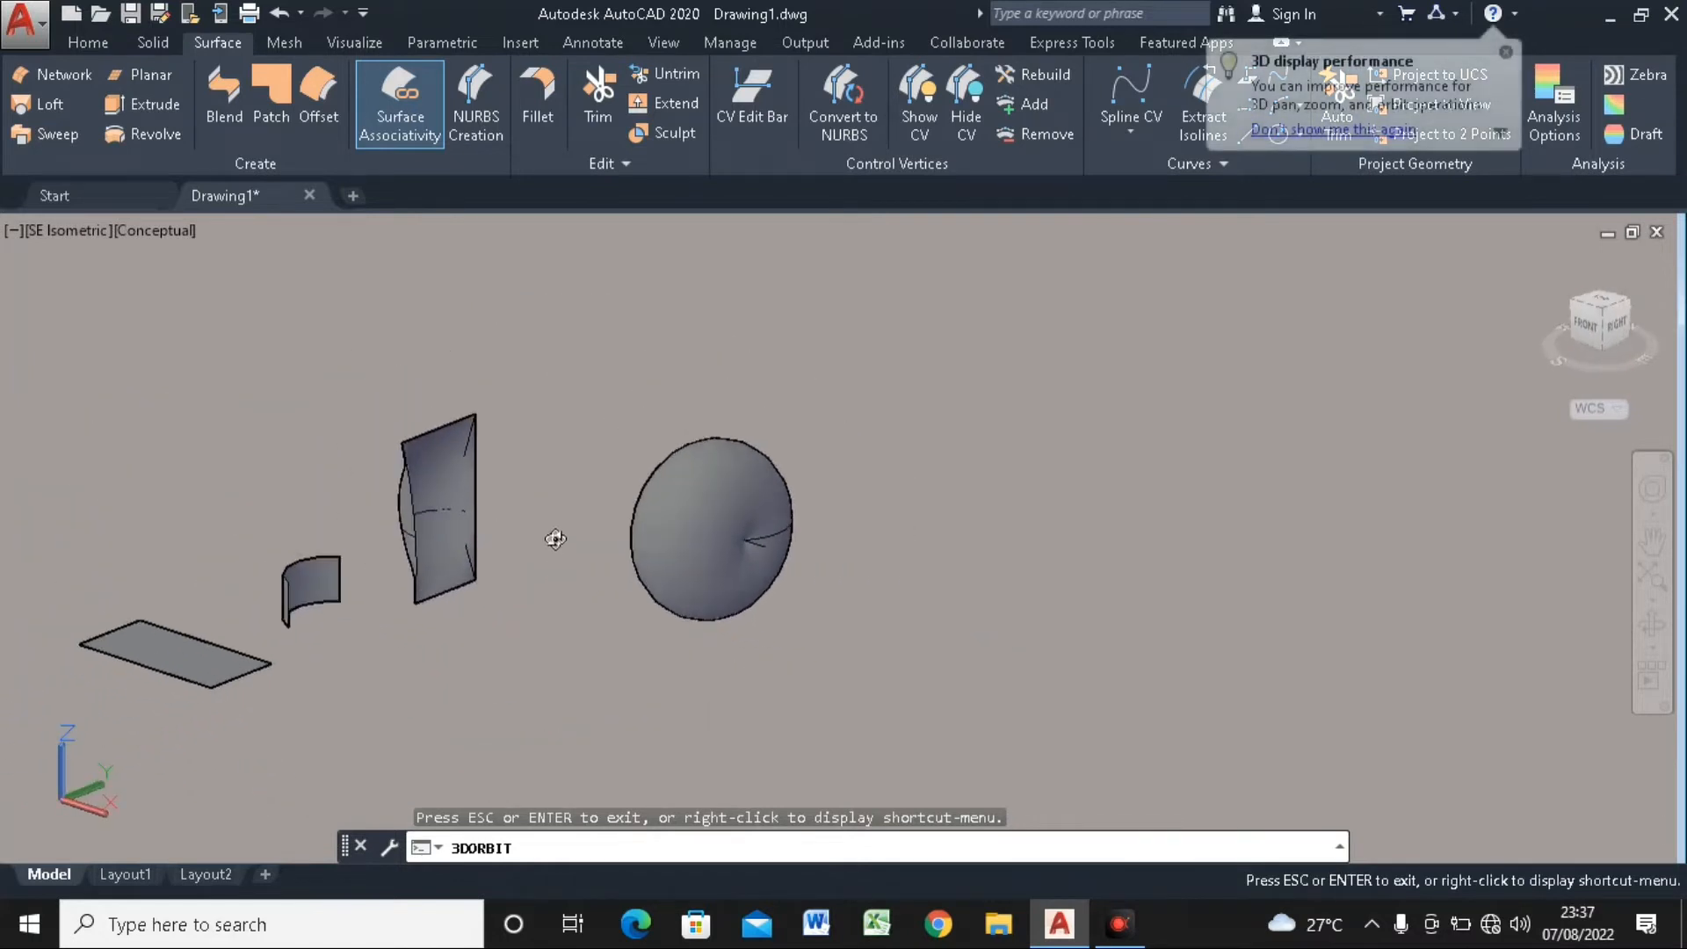
Restore the SE Isometric view, set the visual style to 2D Wireframe, and dismiss the 3D display performance notice
key("Escape")
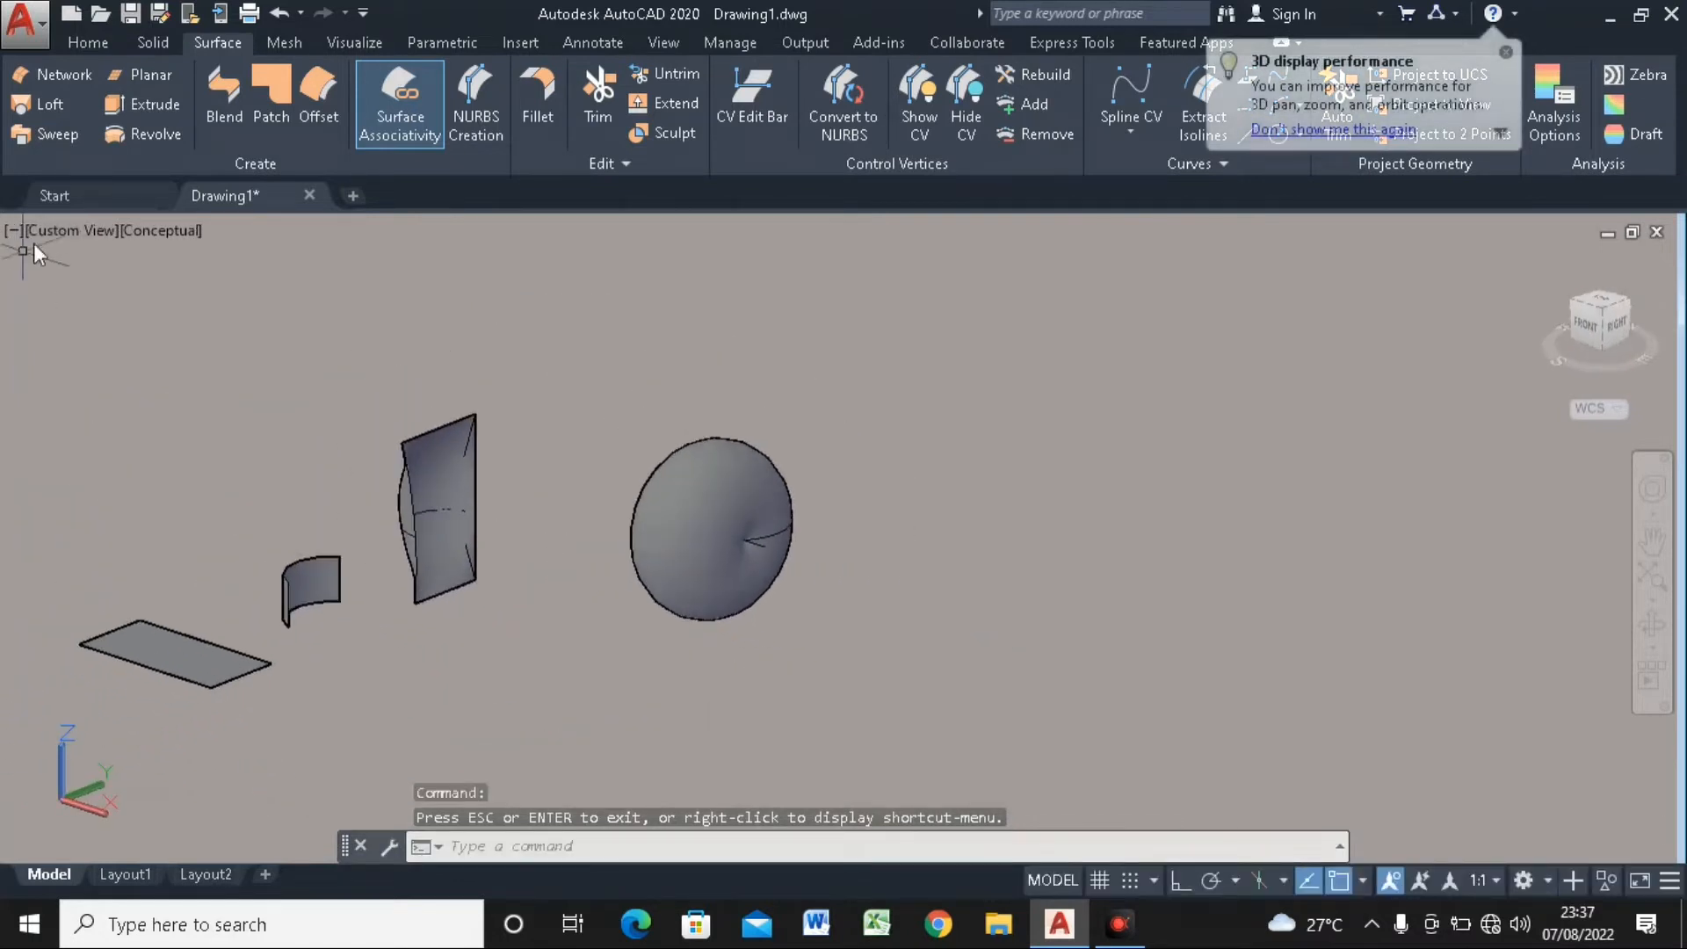
left_click(56, 232)
left_click(124, 462)
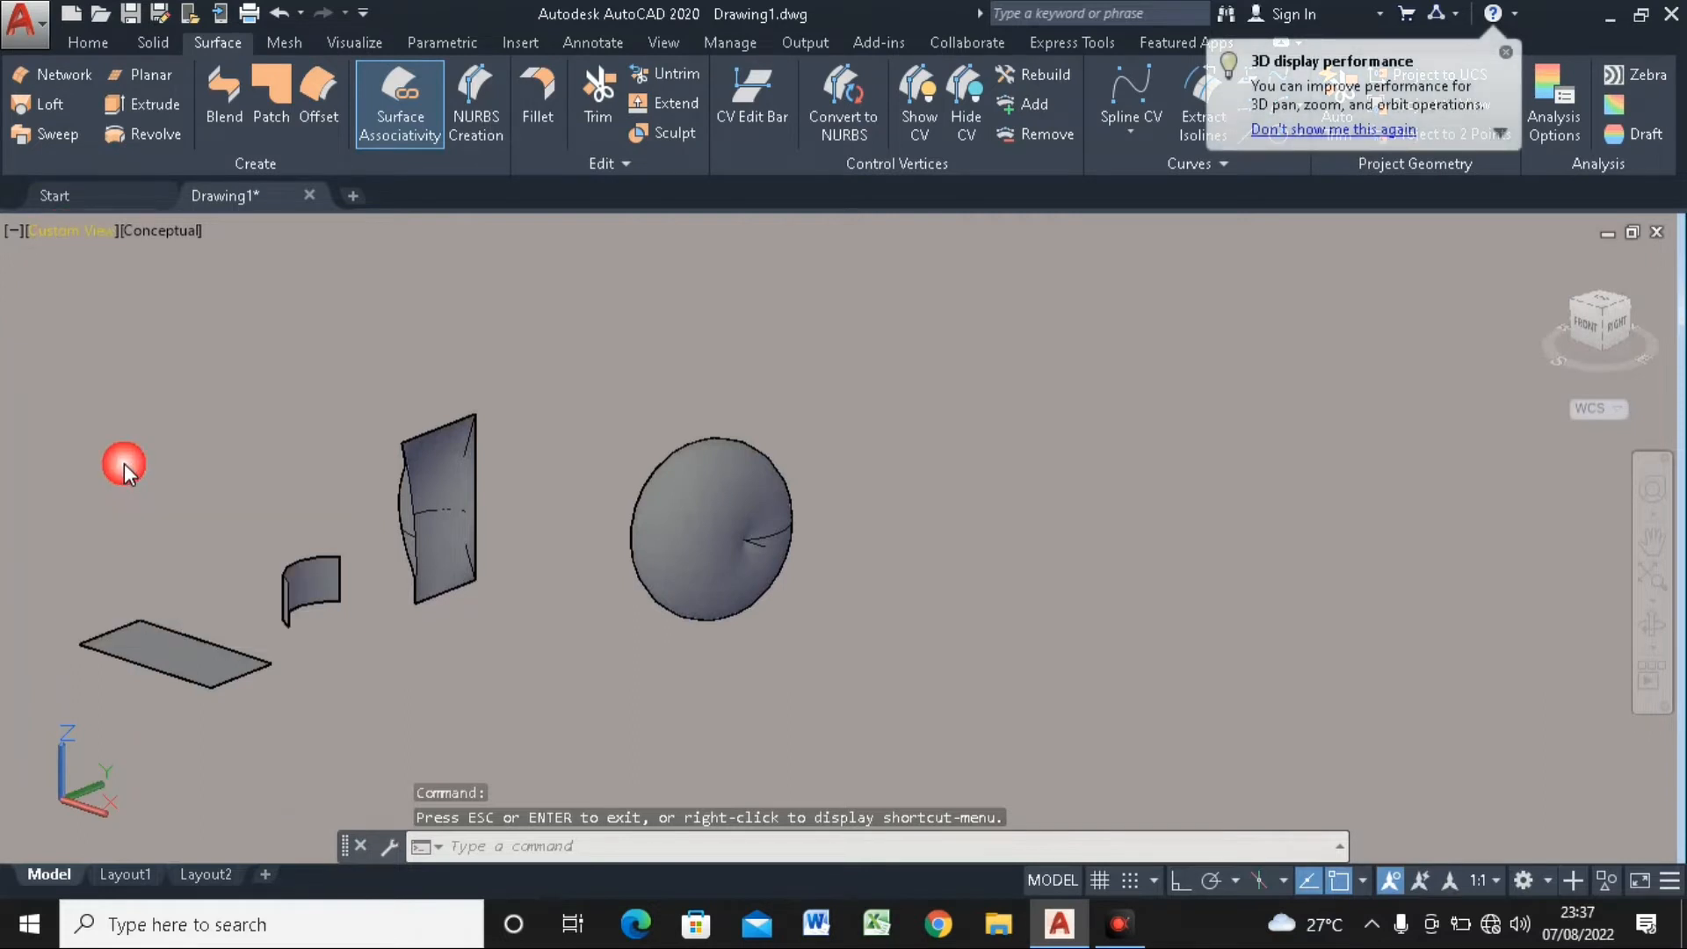
left_click(163, 229)
left_click(207, 356)
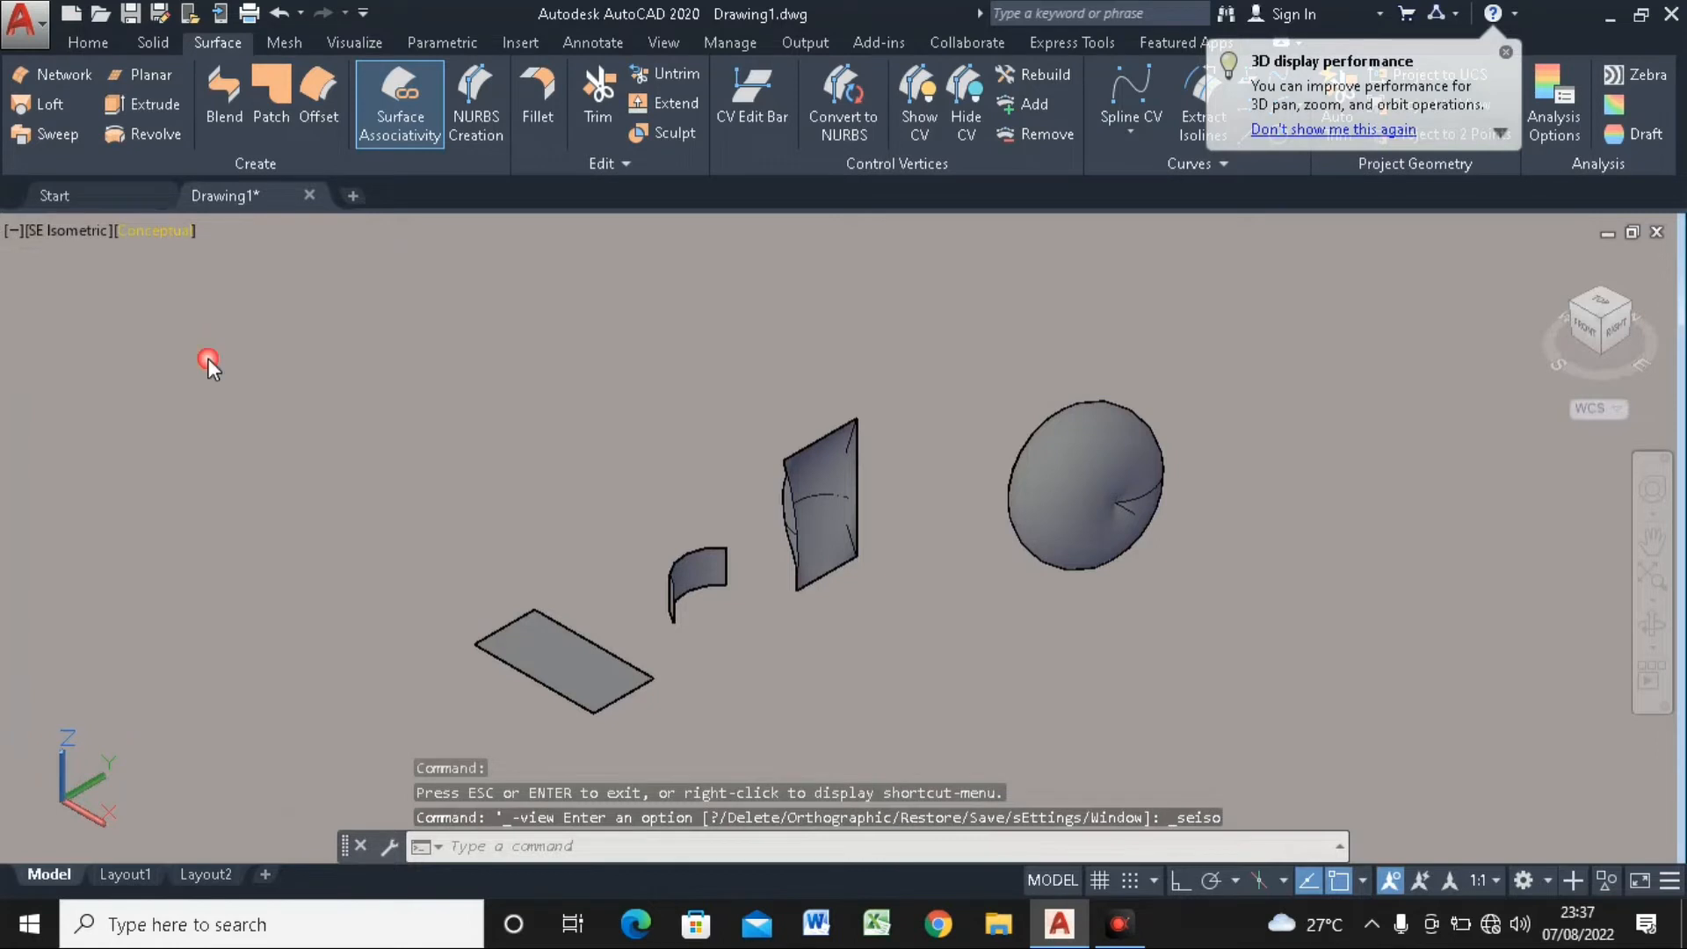
middle_click_drag(737, 535, 391, 523)
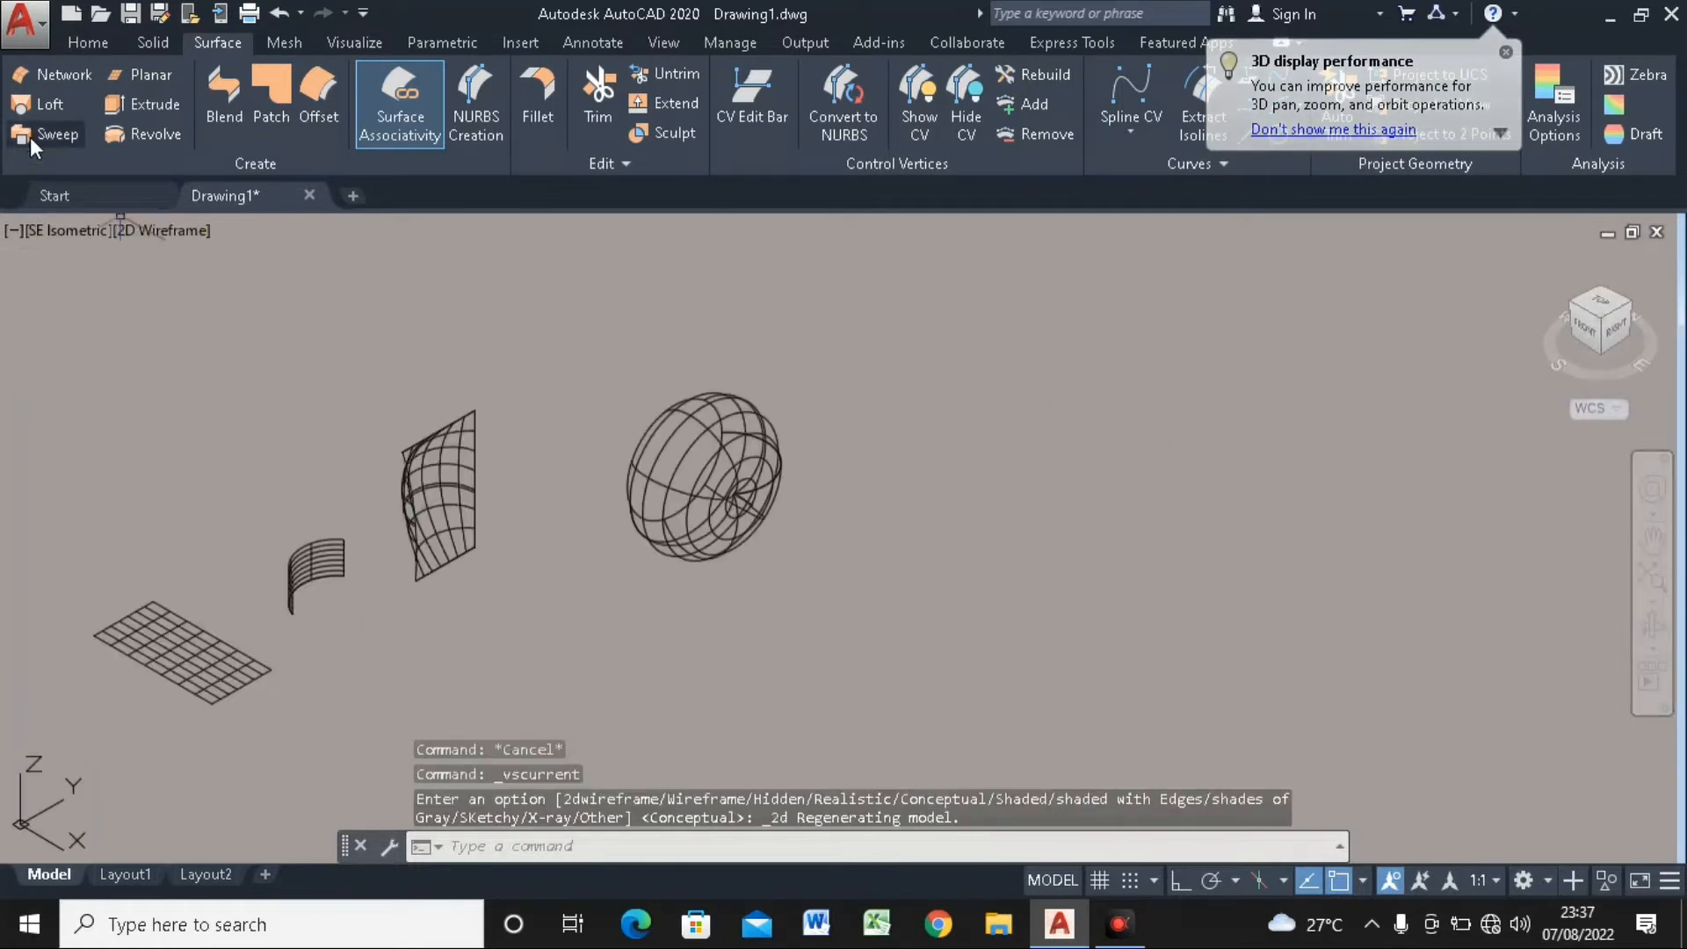
left_click(739, 392)
left_click(1505, 52)
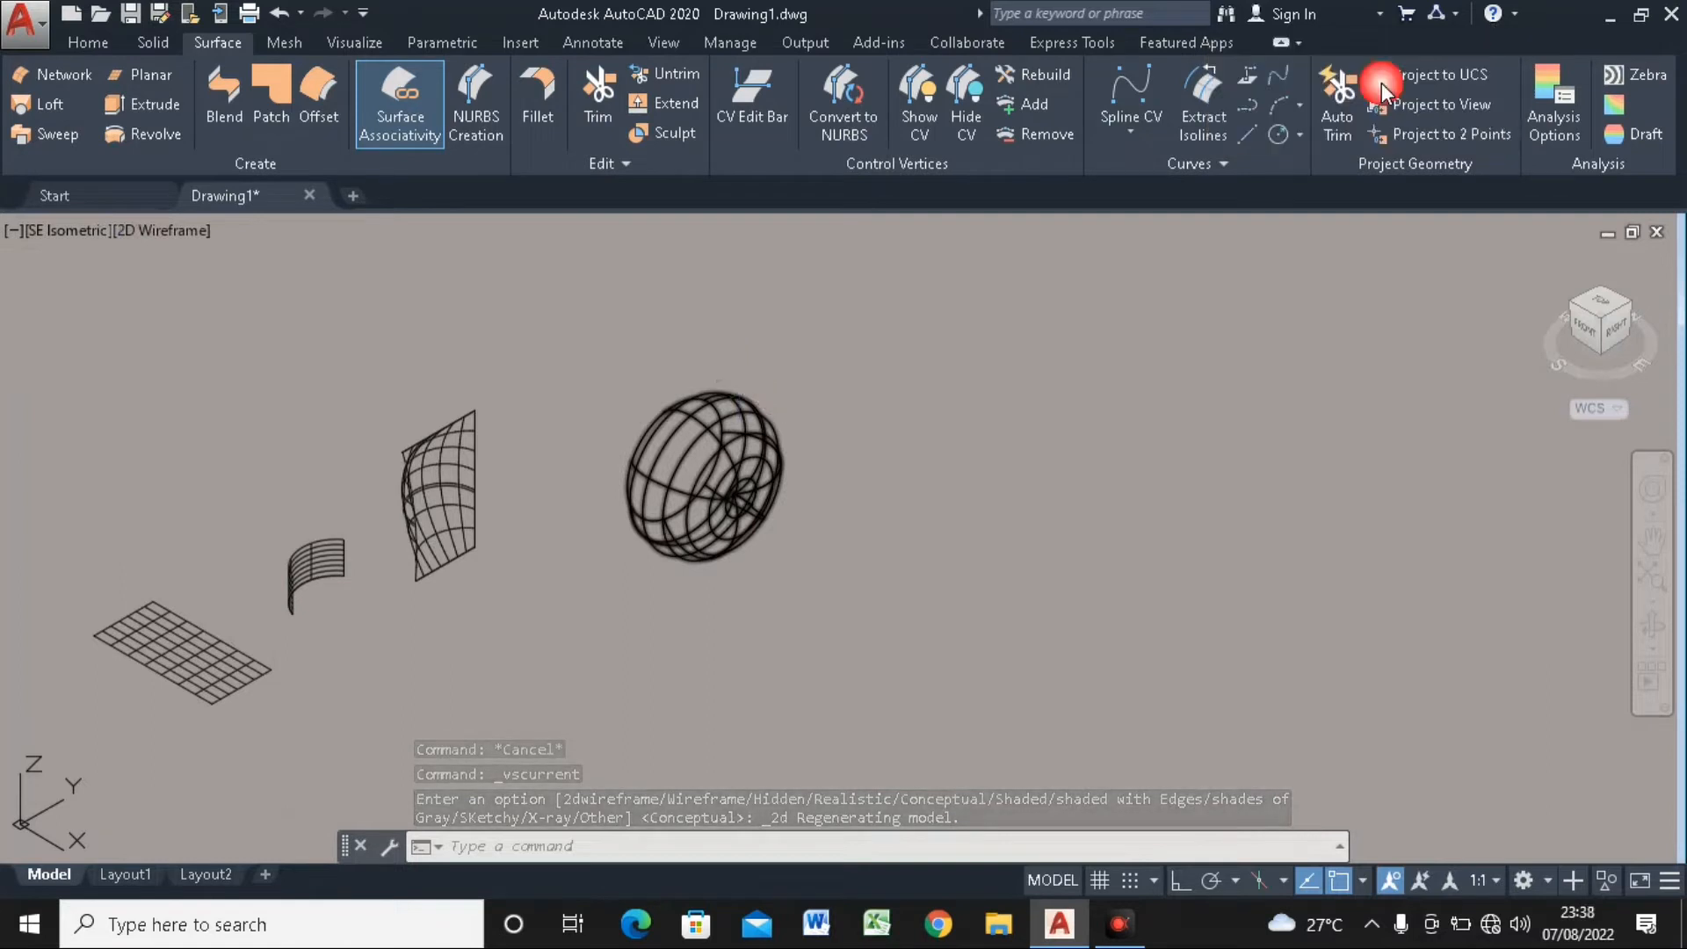
Draw a wavy S-shaped control-vertex spline in the empty space beside the revolved surface
middle_click_drag(1086, 257, 985, 267)
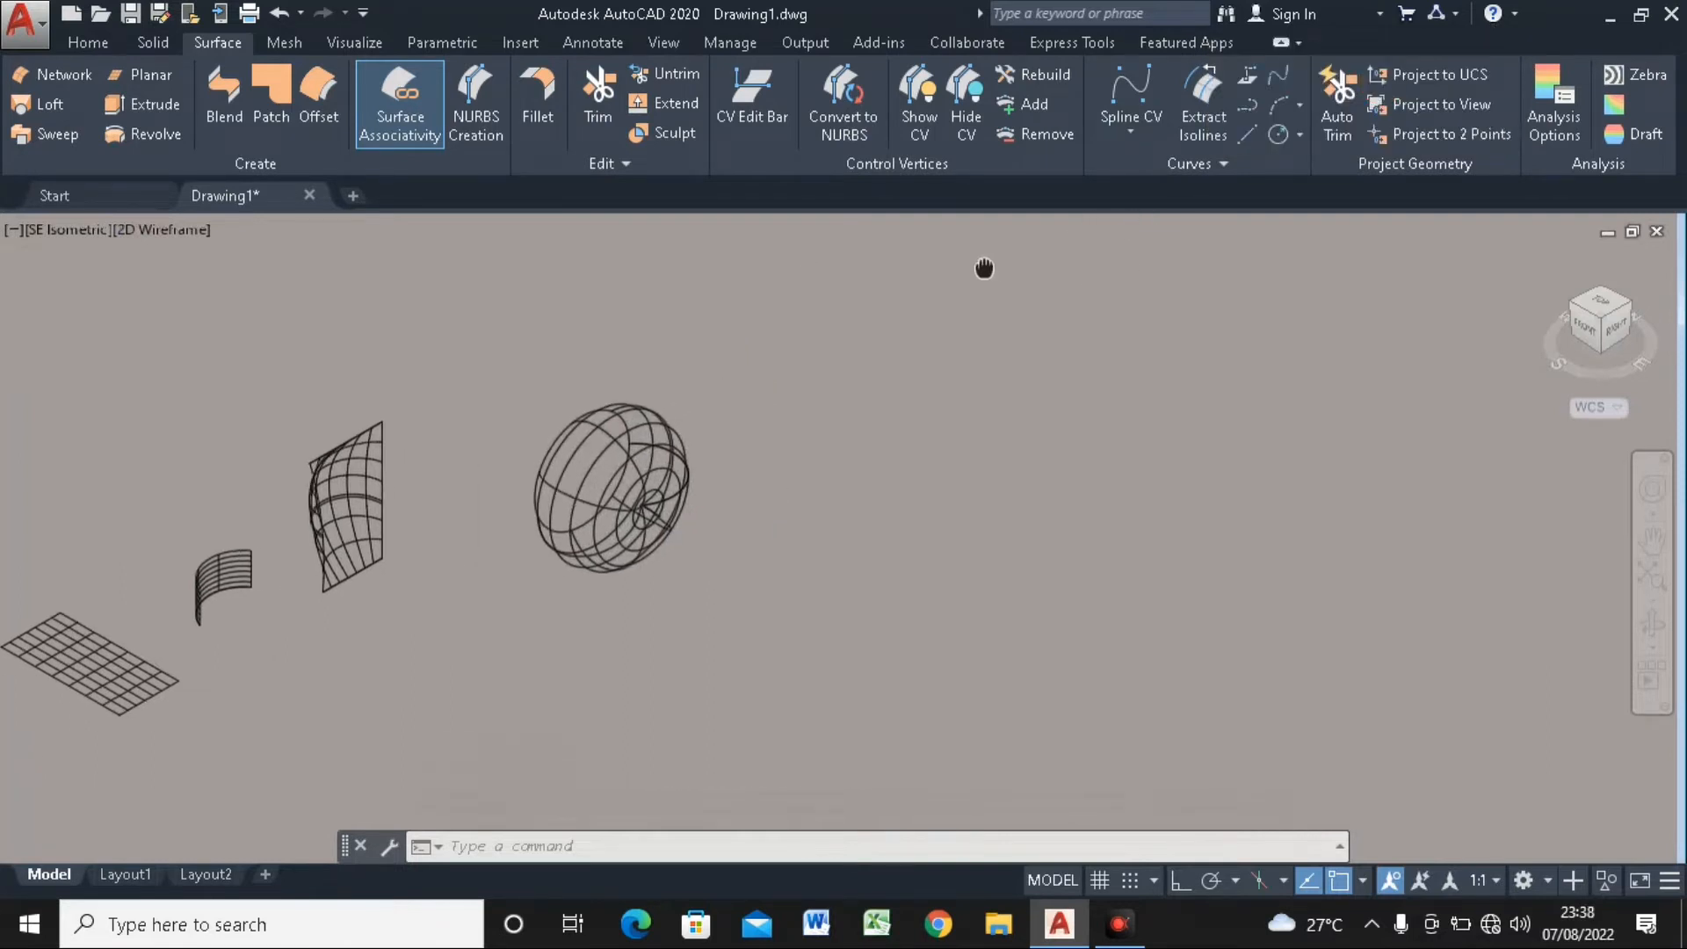
left_click(1276, 78)
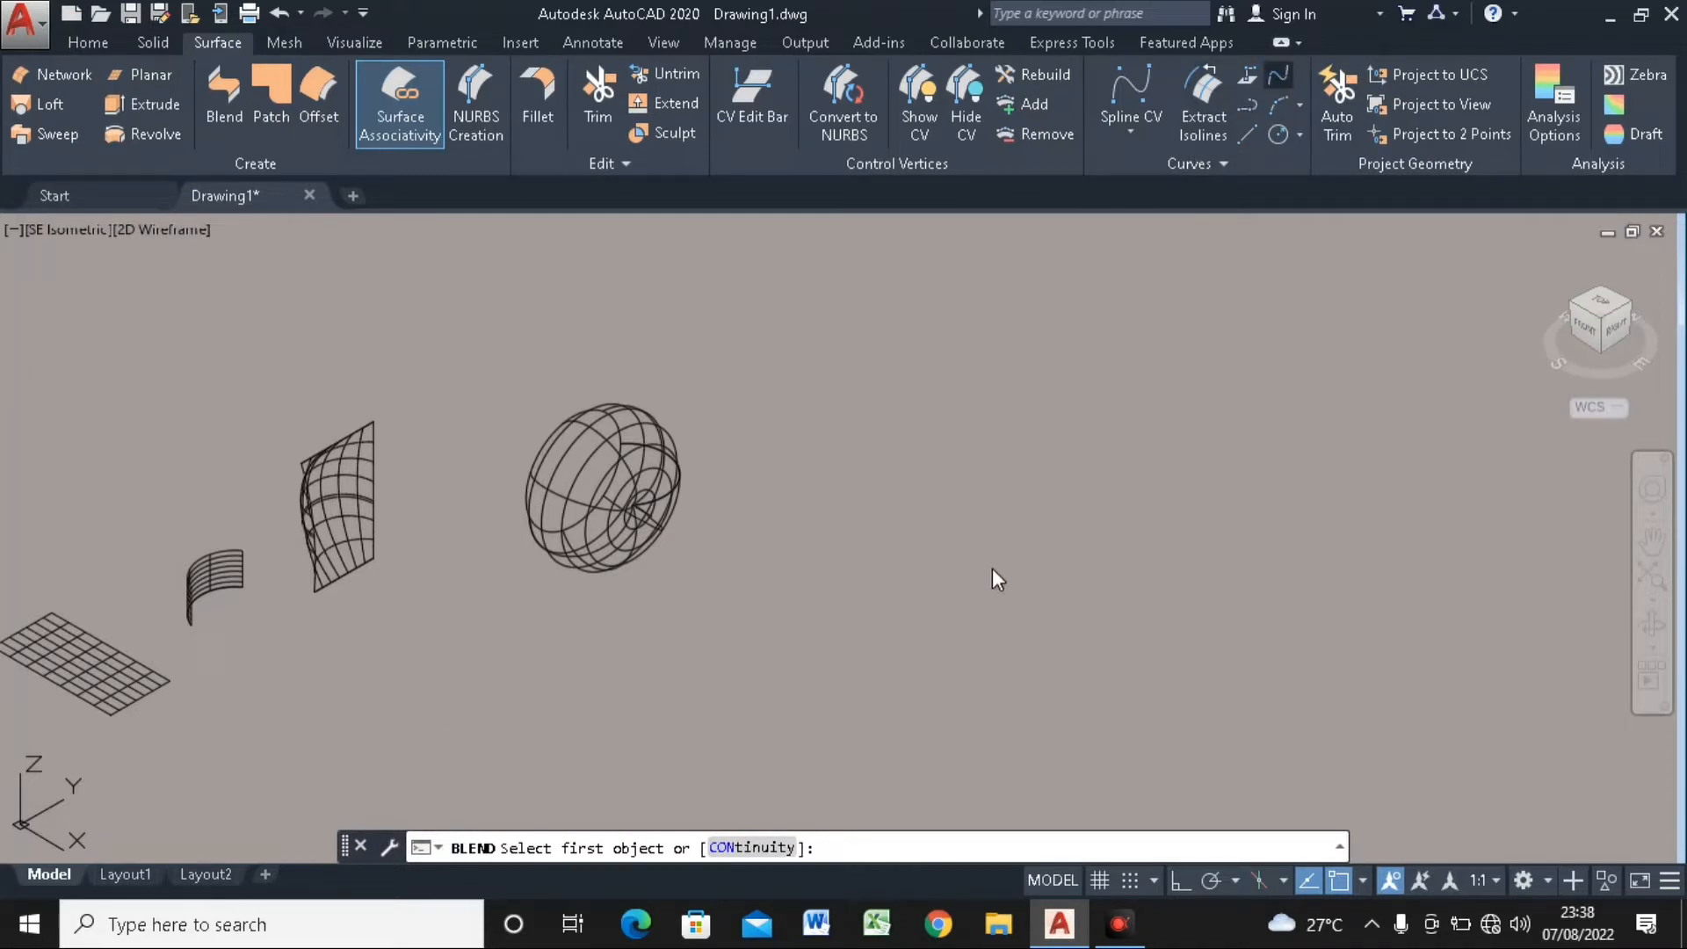
left_click(1140, 105)
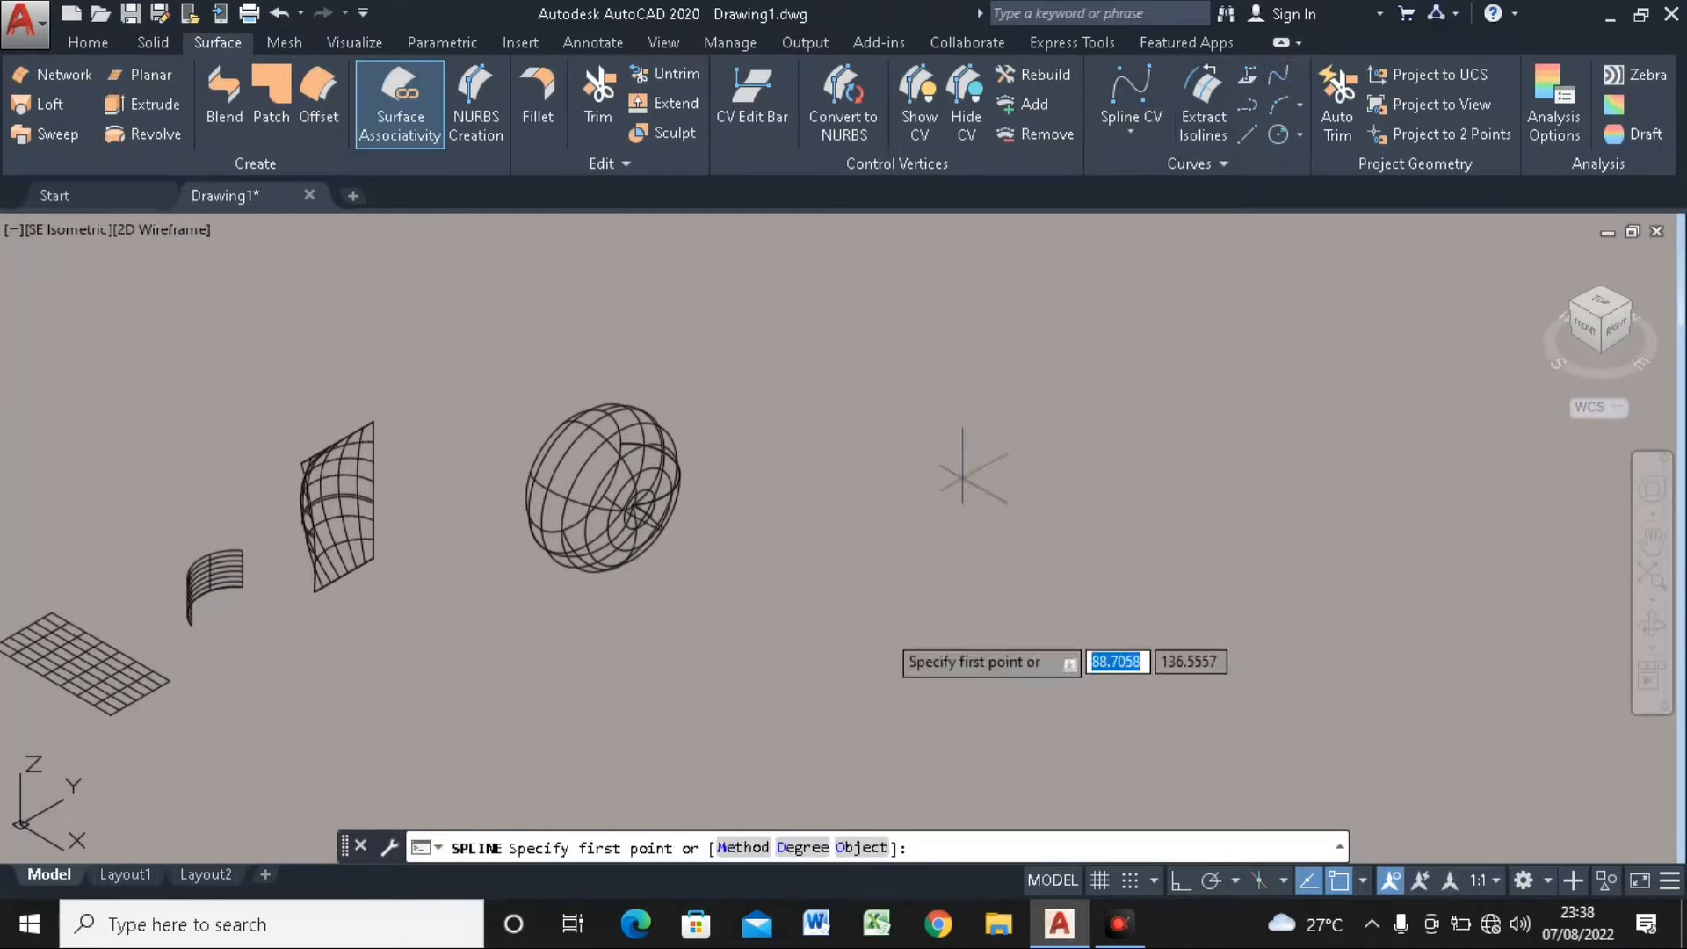
left_click(878, 610)
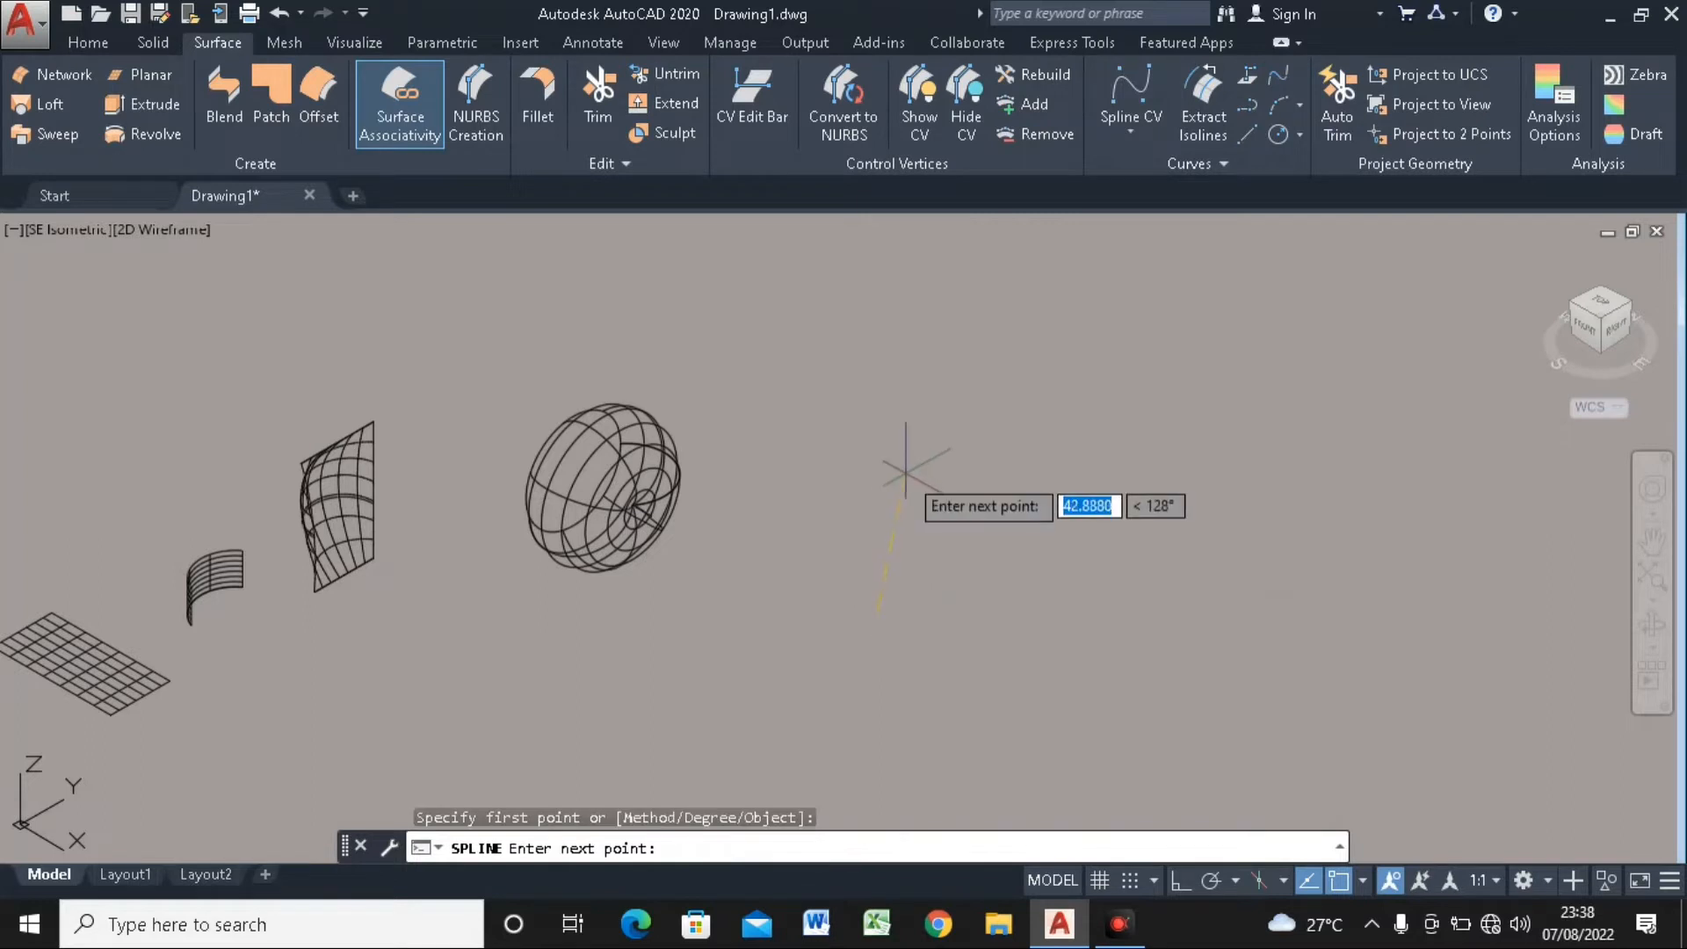
left_click(905, 474)
left_click(1076, 488)
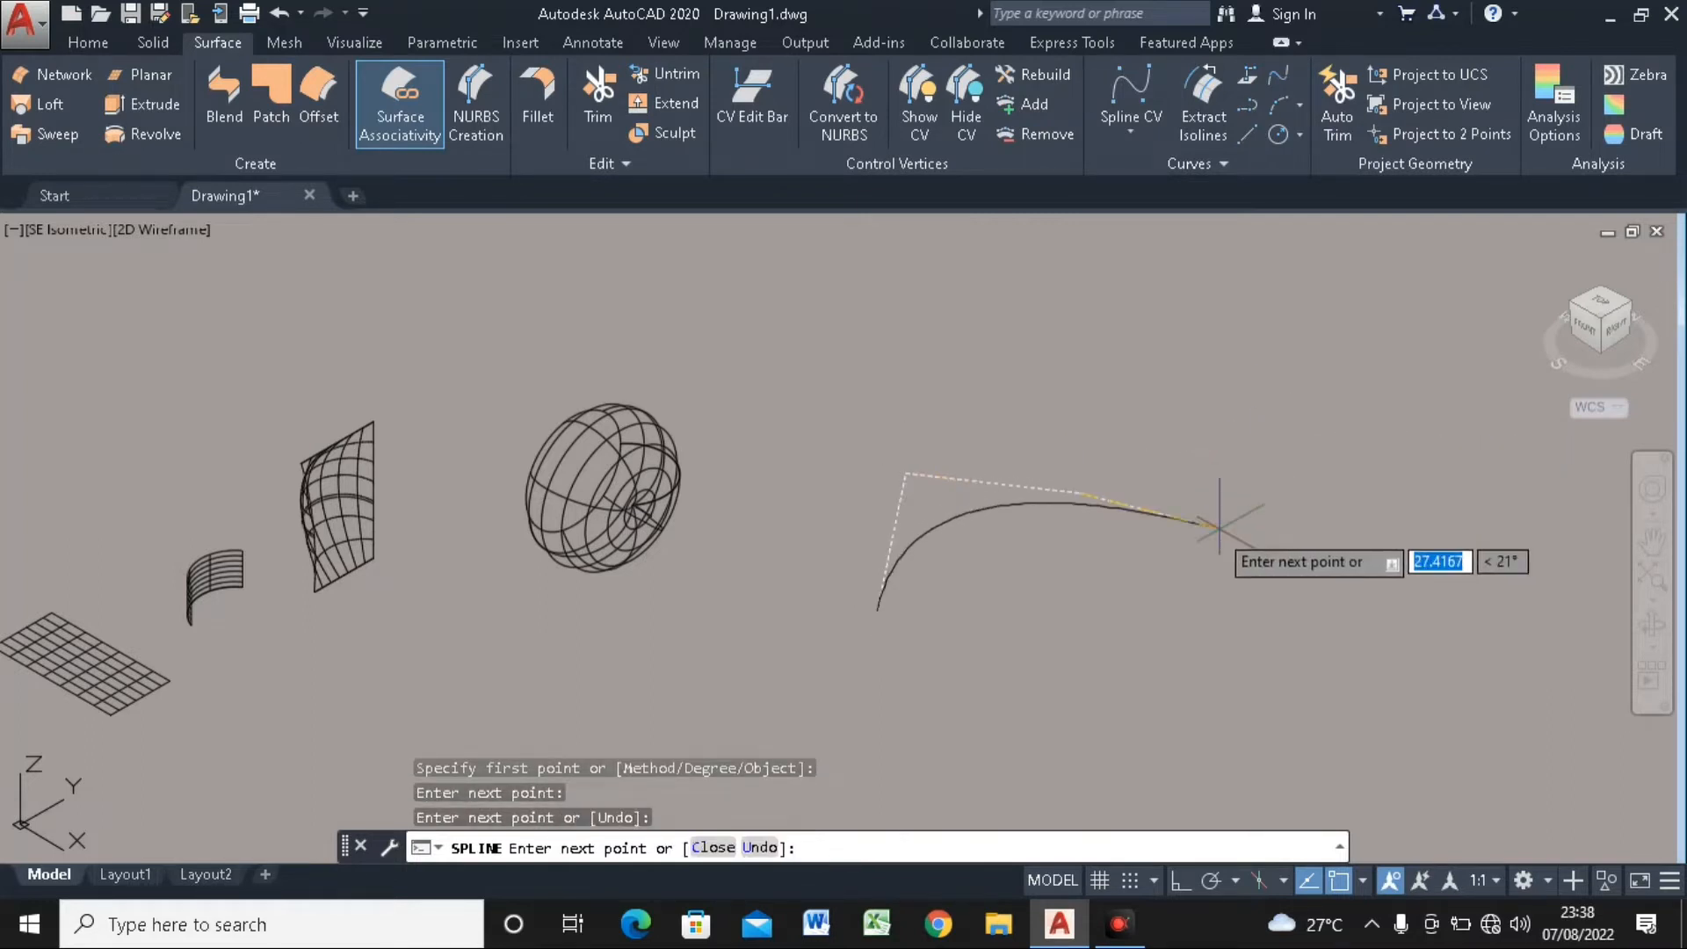
left_click(1123, 551)
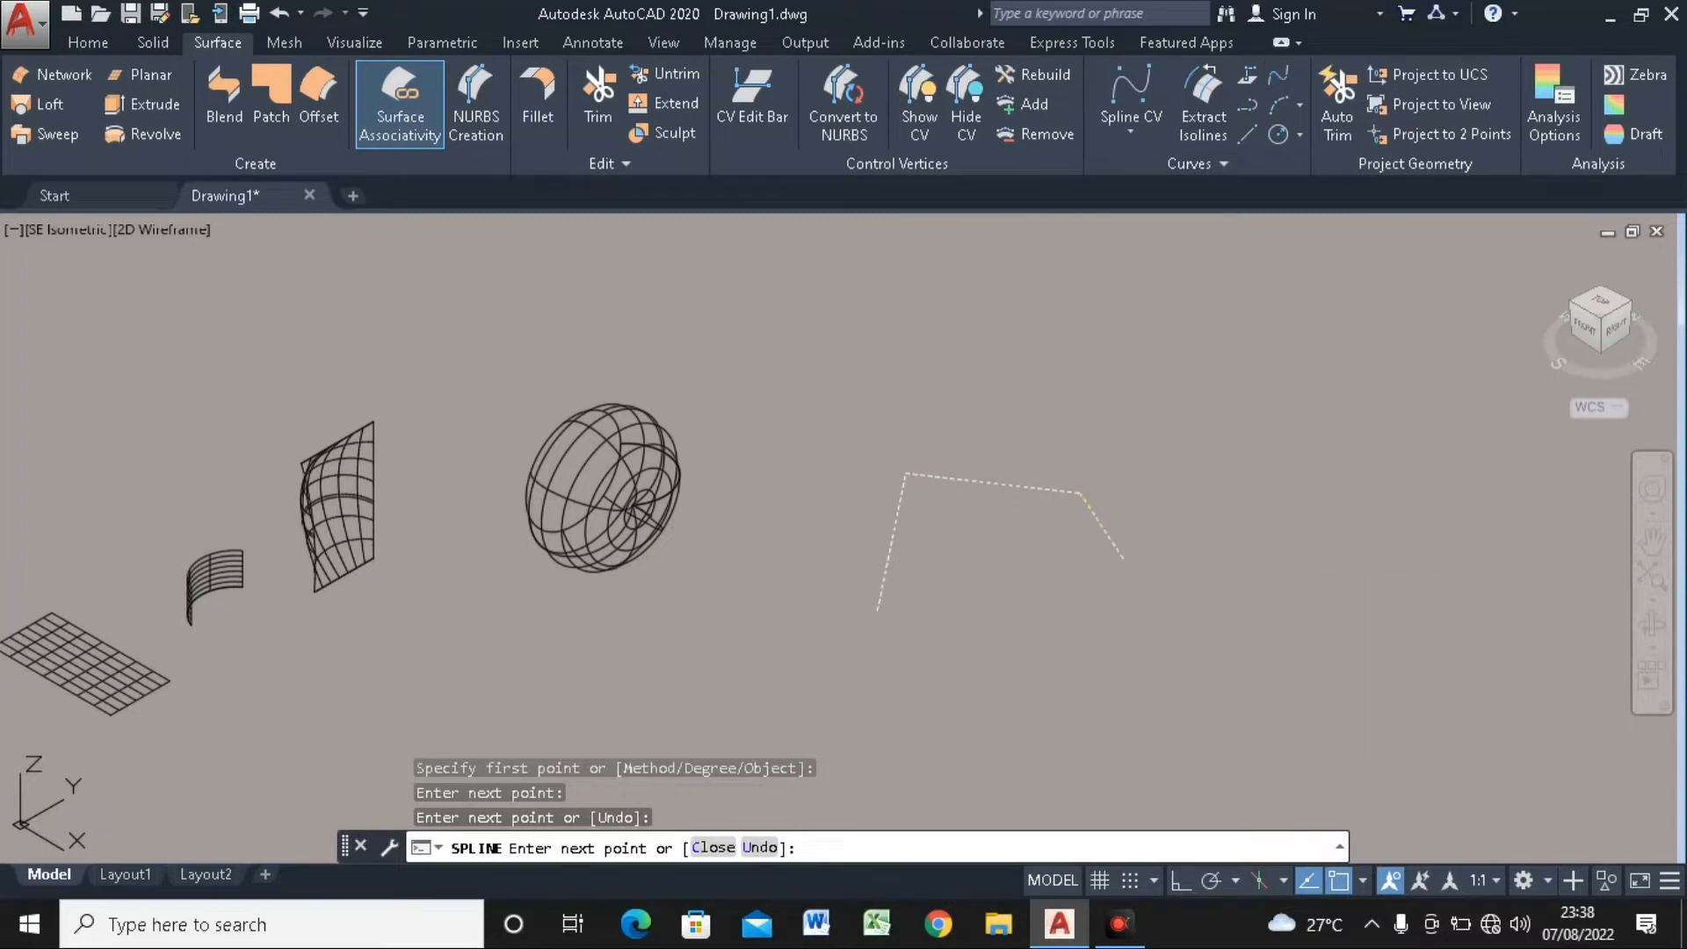
left_click(1202, 686)
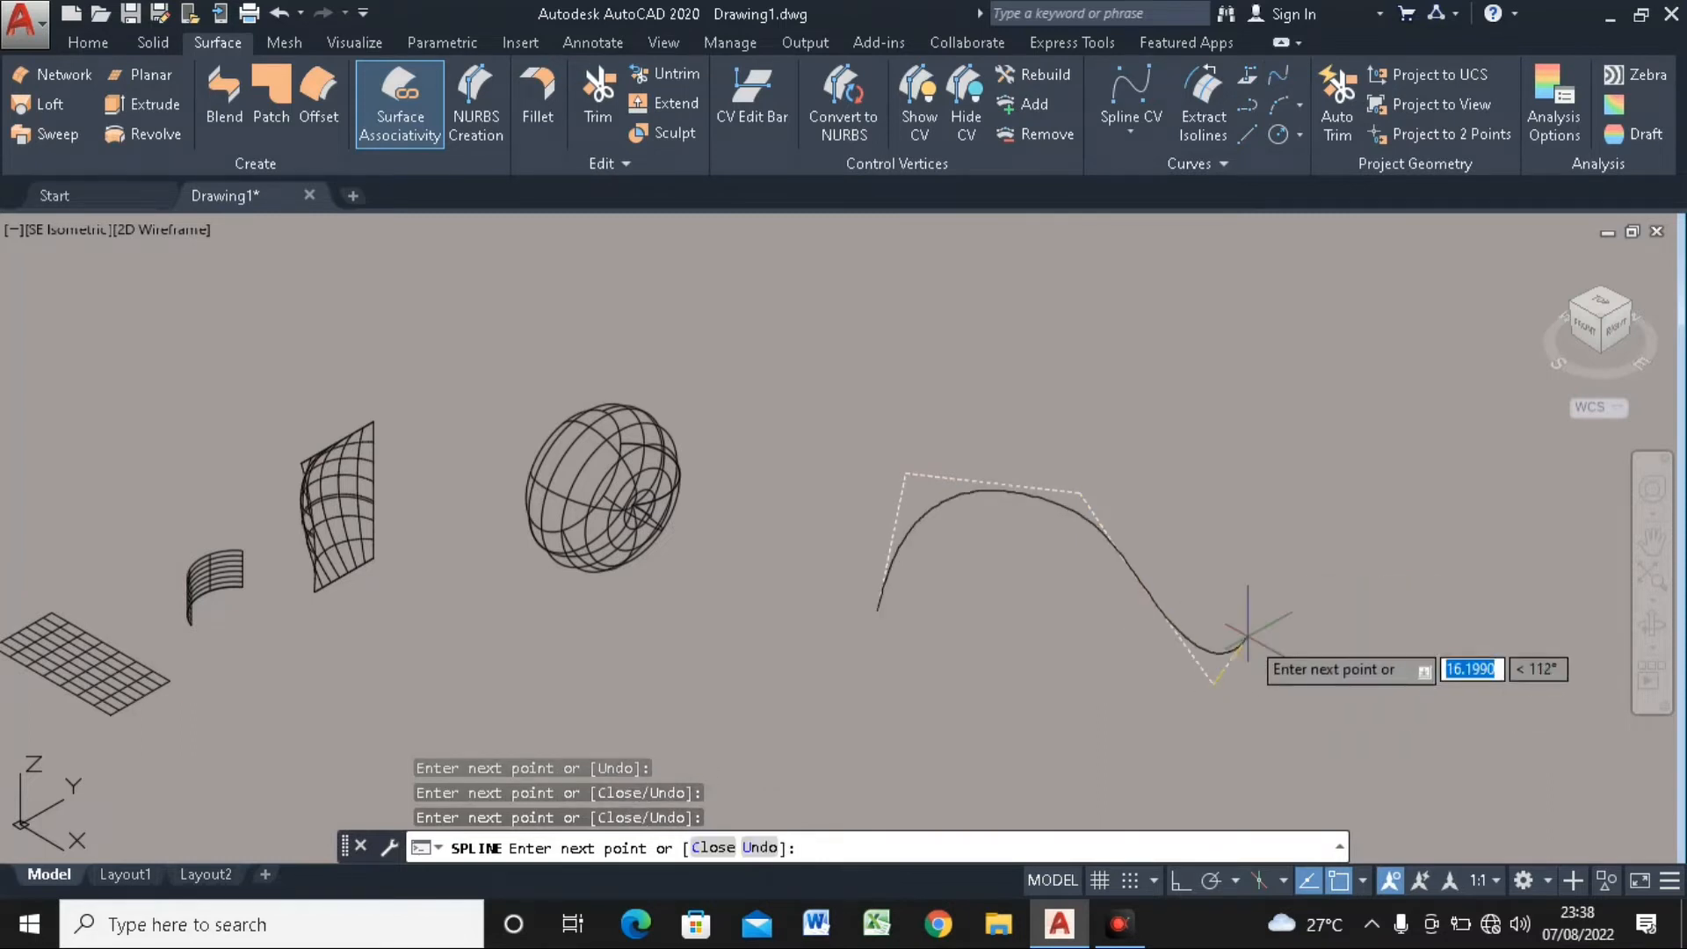
left_click(1300, 629)
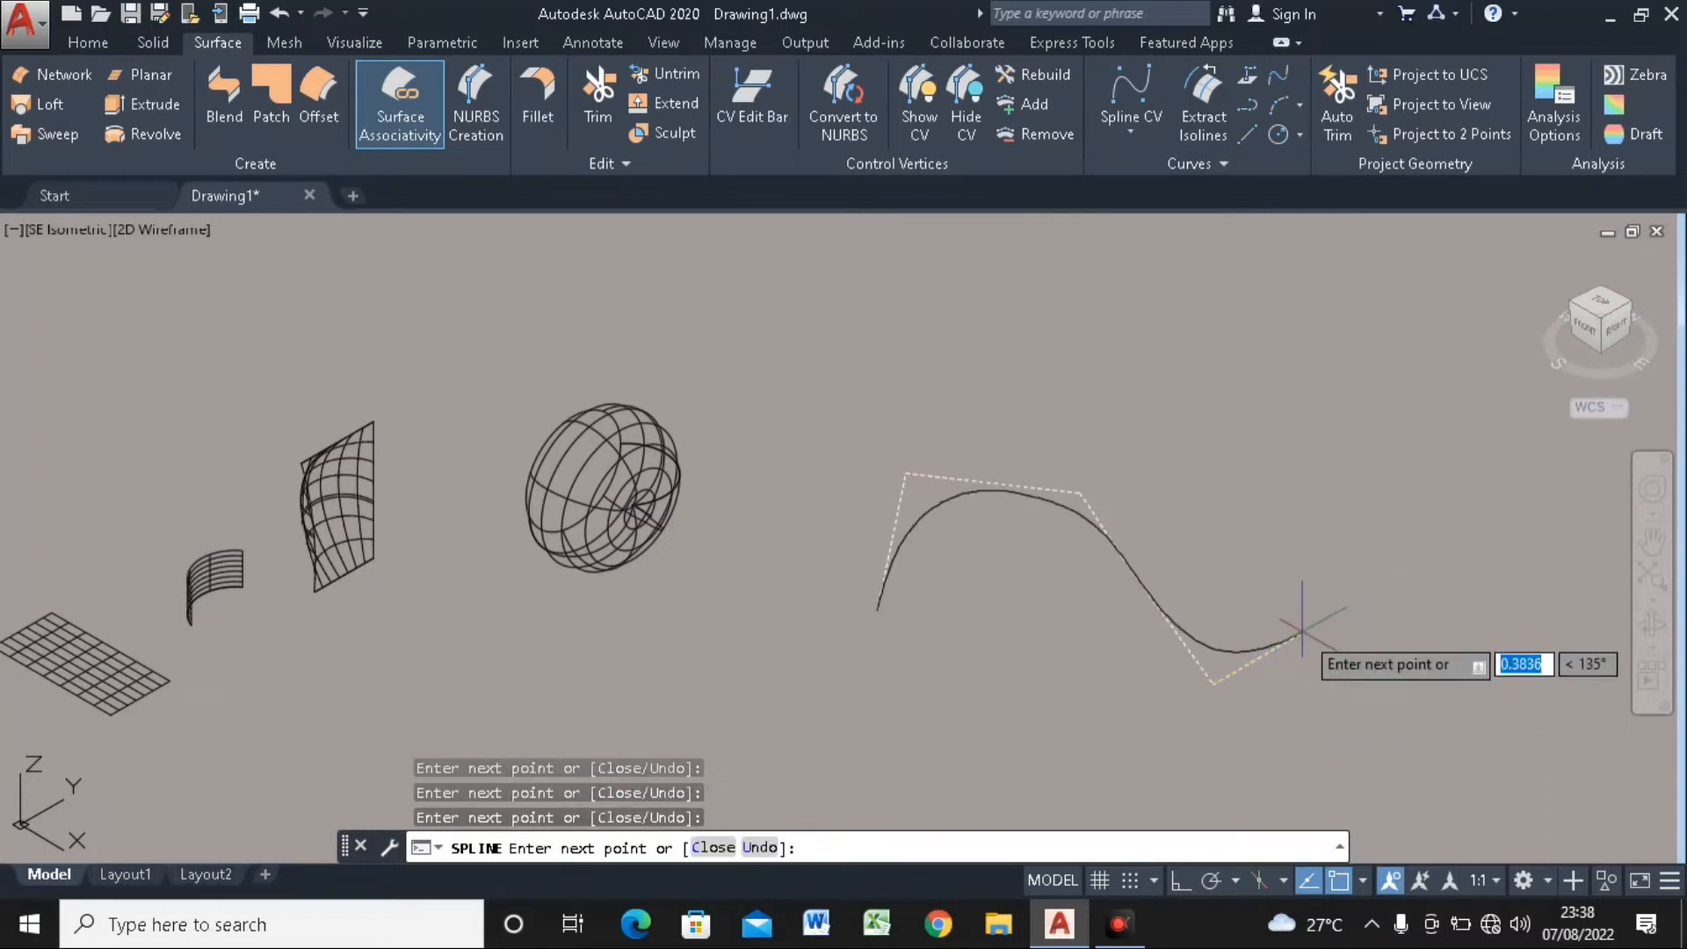
key("Return")
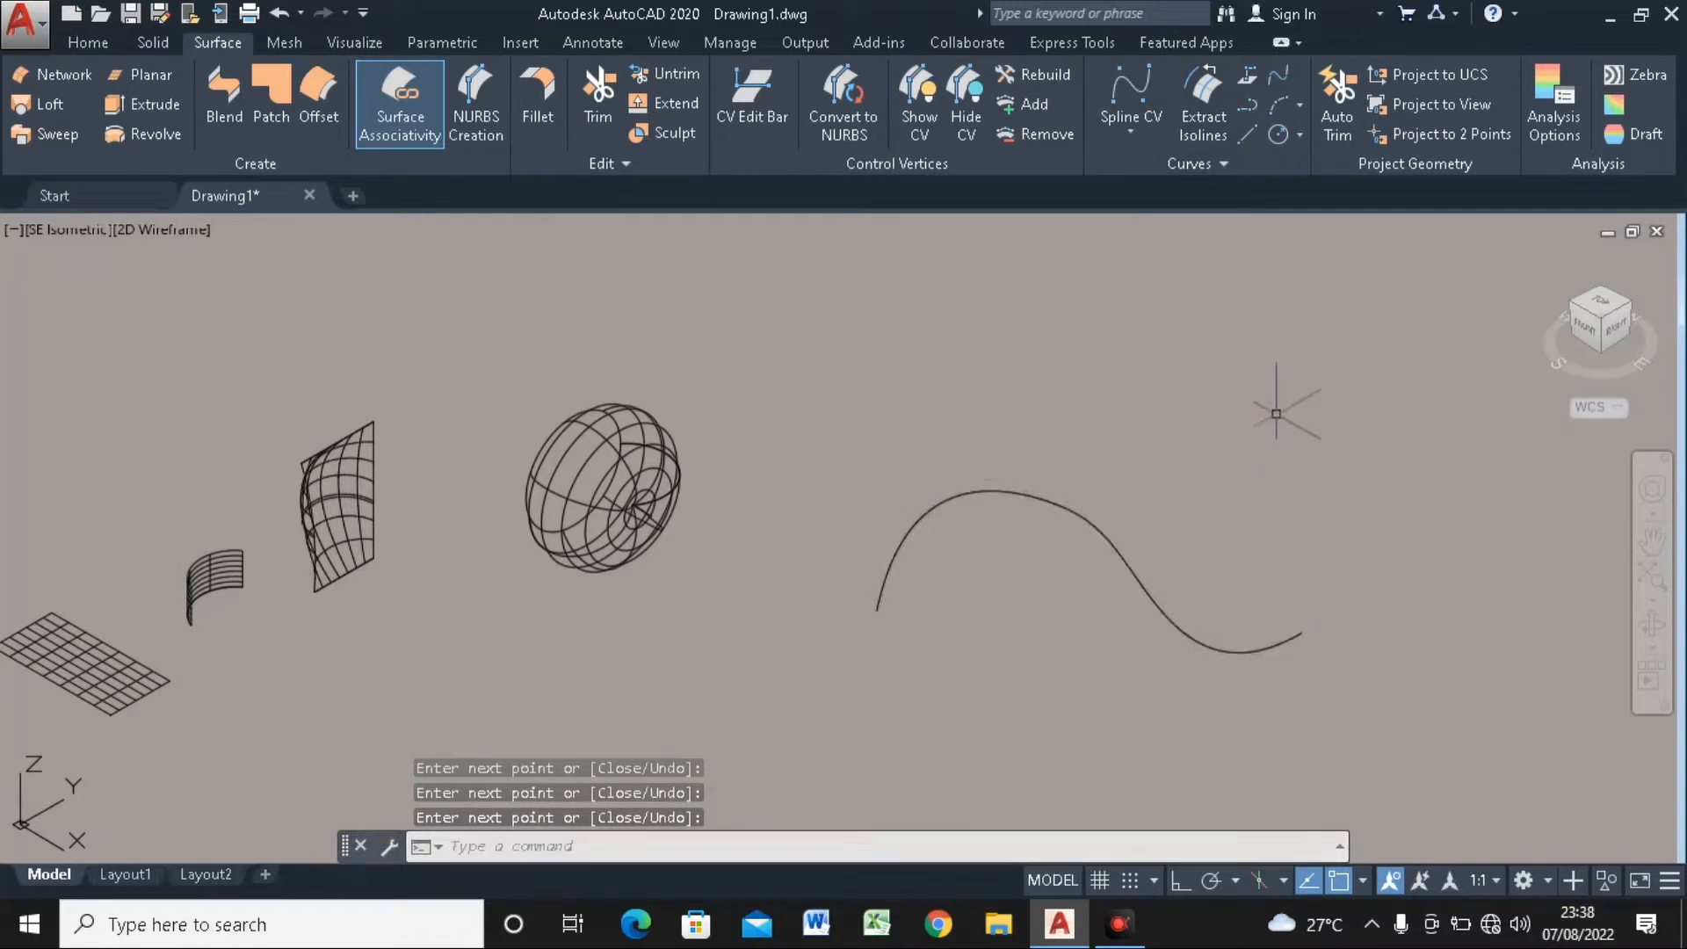
Draw a circle of radius 6 centred on the spline's start point
left_click(1300, 135)
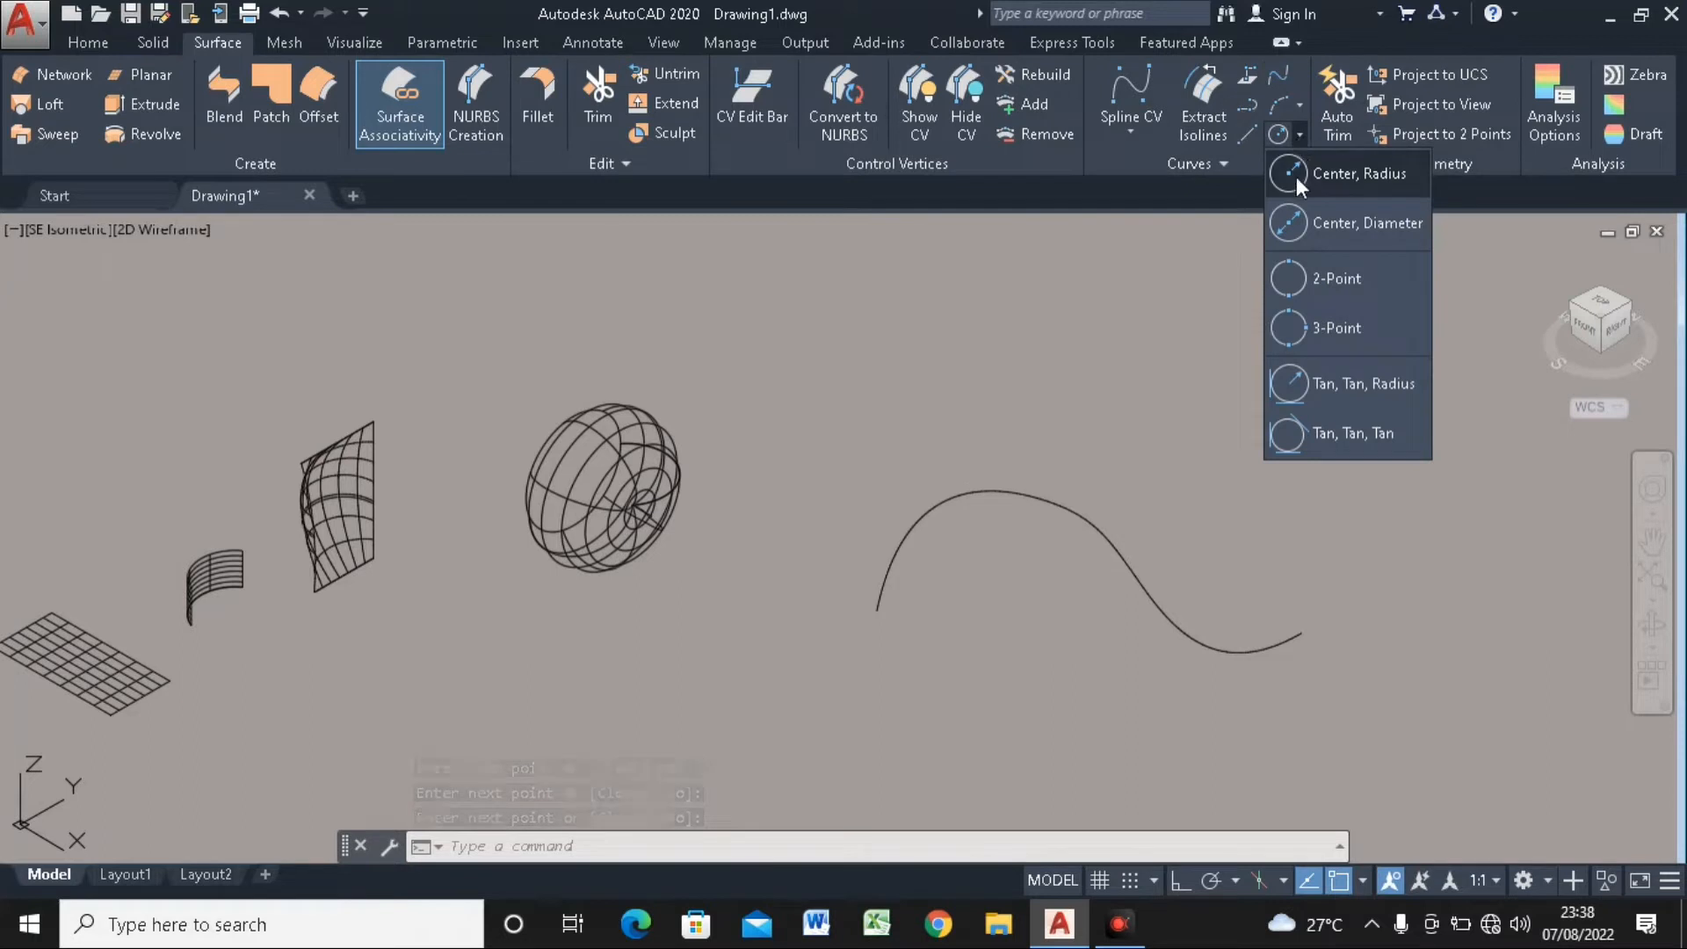
left_click(1295, 175)
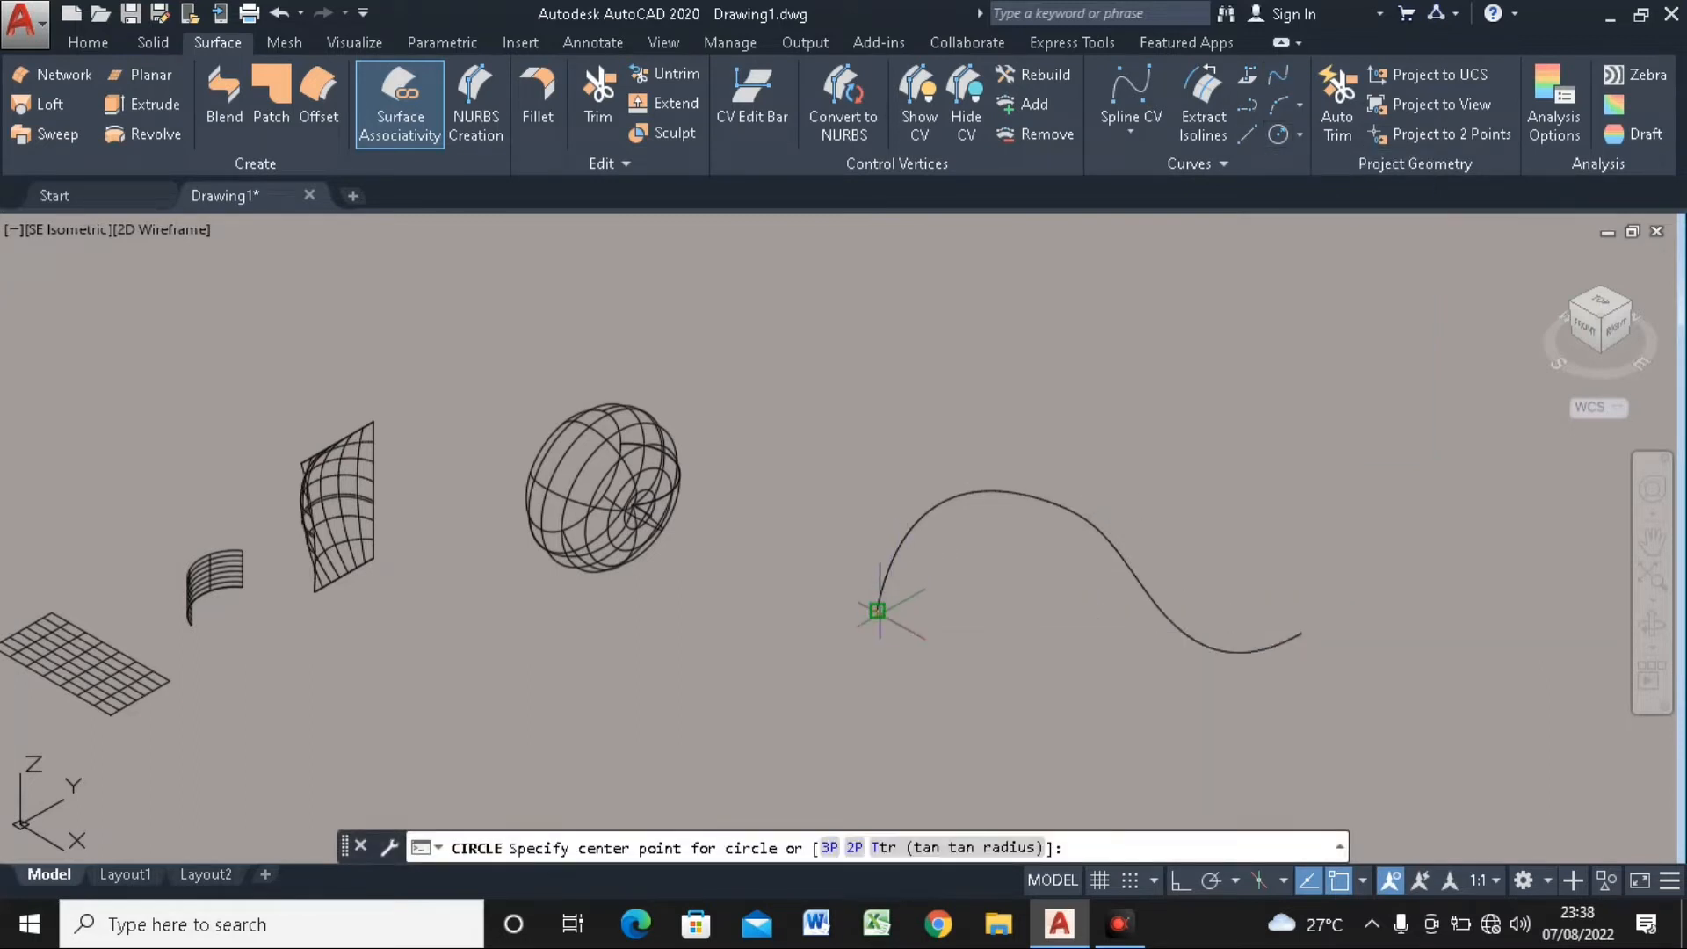
left_click(878, 610)
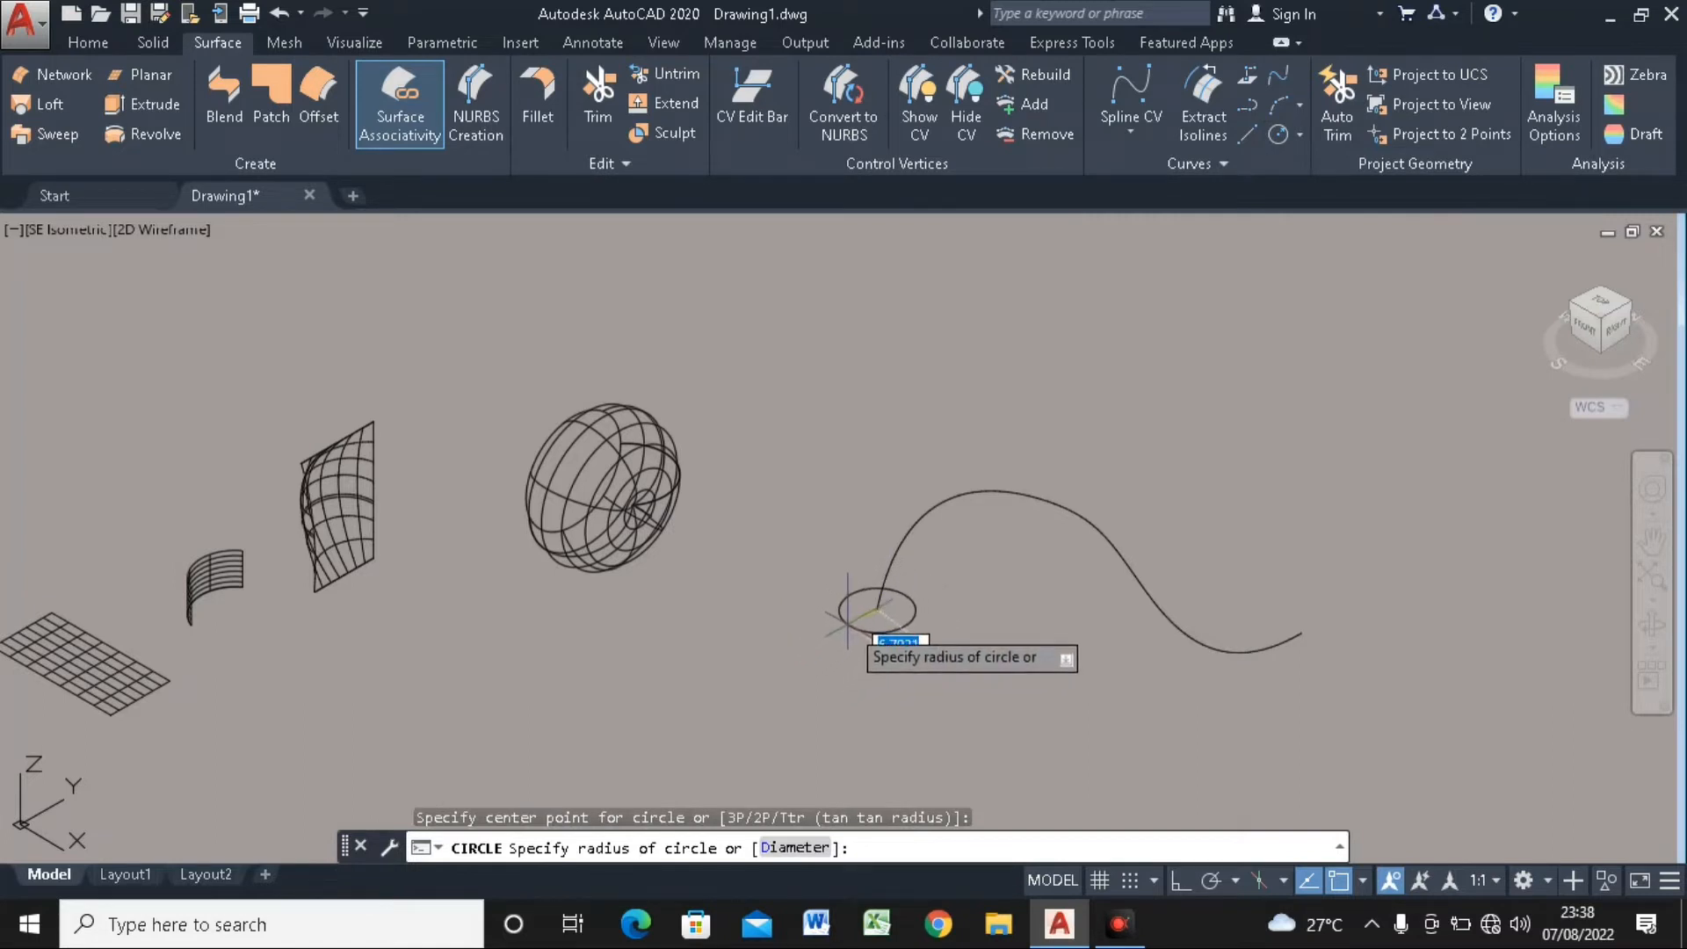
type("6")
key("Return")
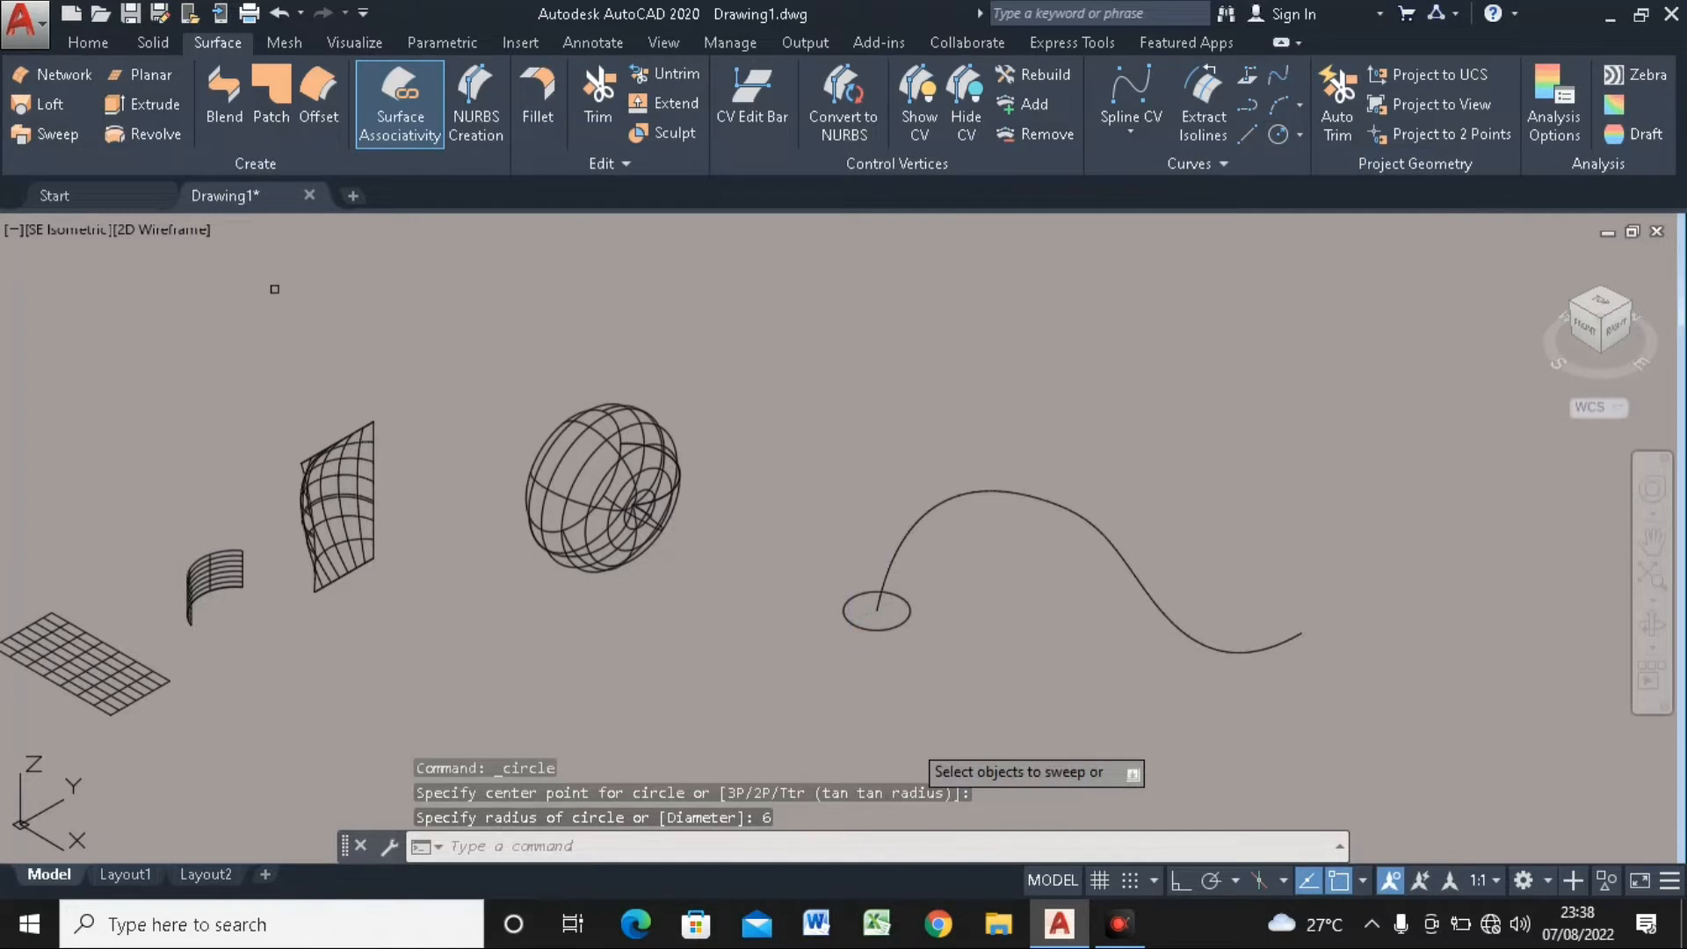
Sweep the circle along the spline as a surface and set the visual style to Conceptual
left_click(895, 629)
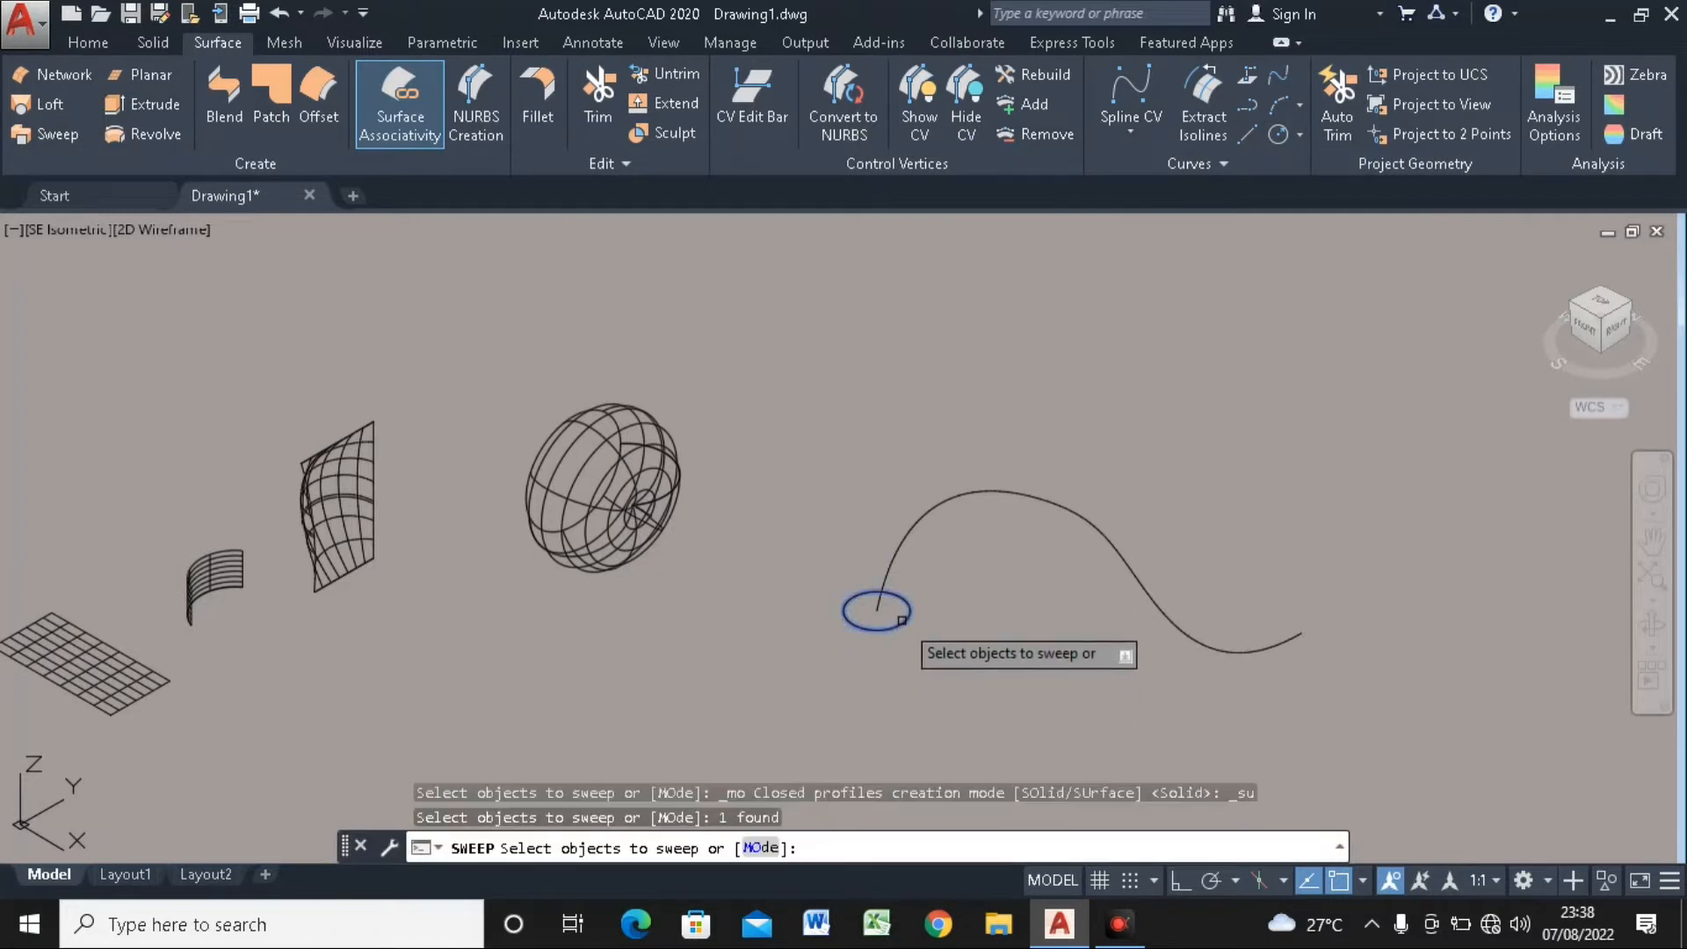
right_click(953, 573)
left_click(977, 581)
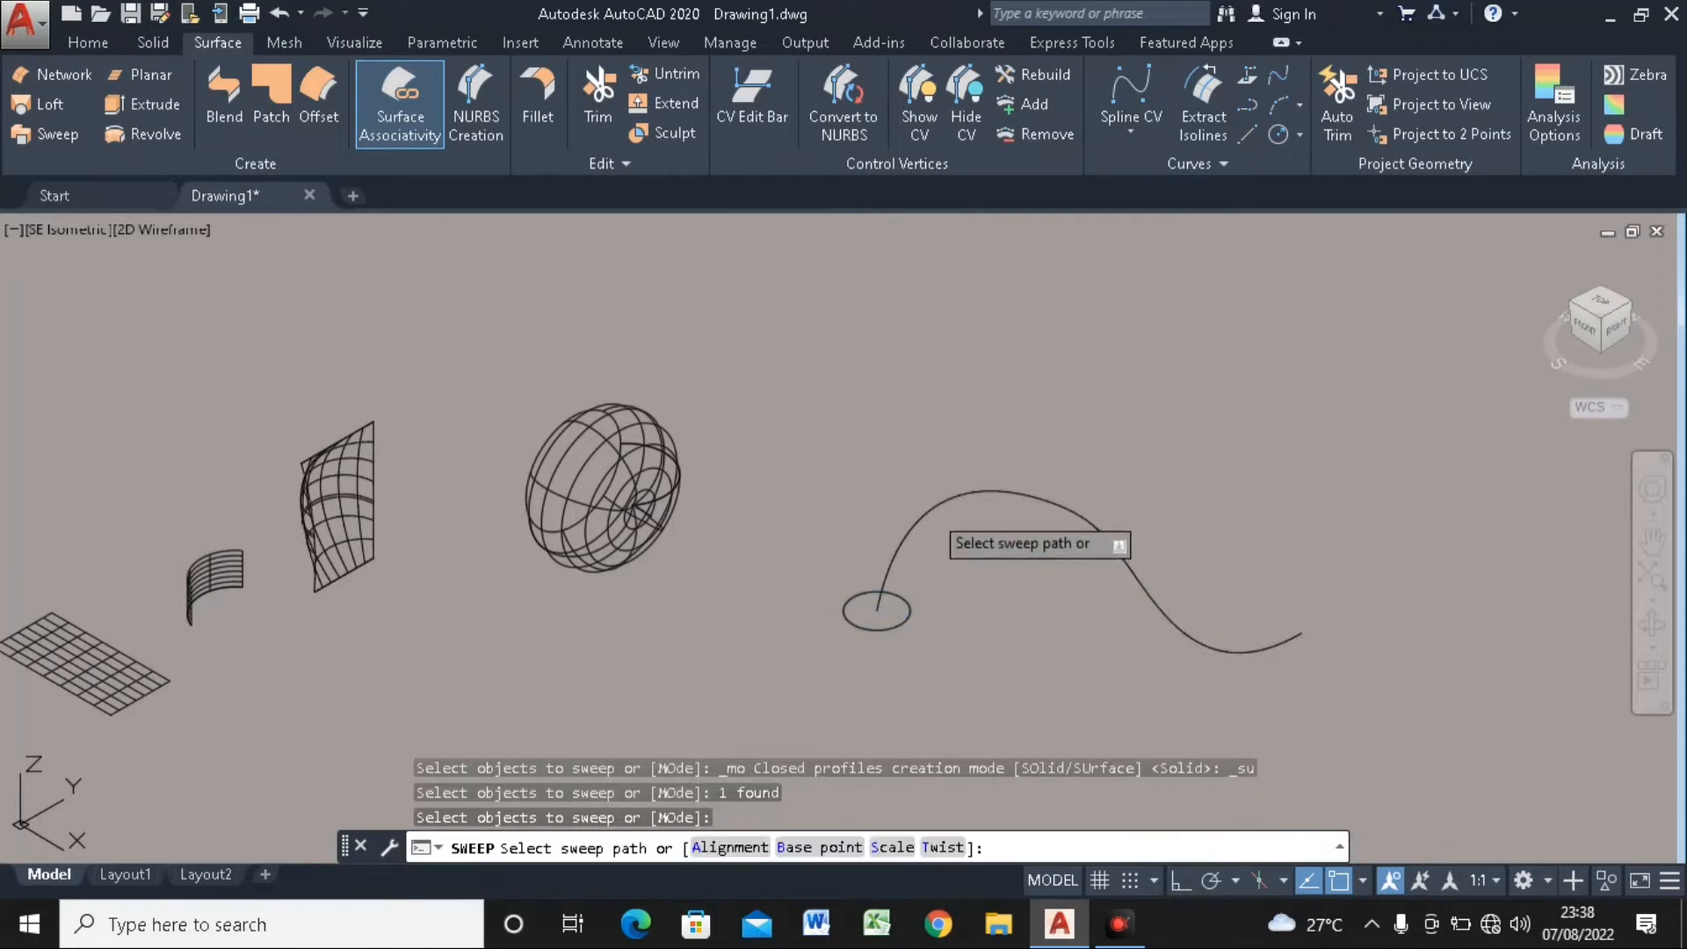
left_click(930, 508)
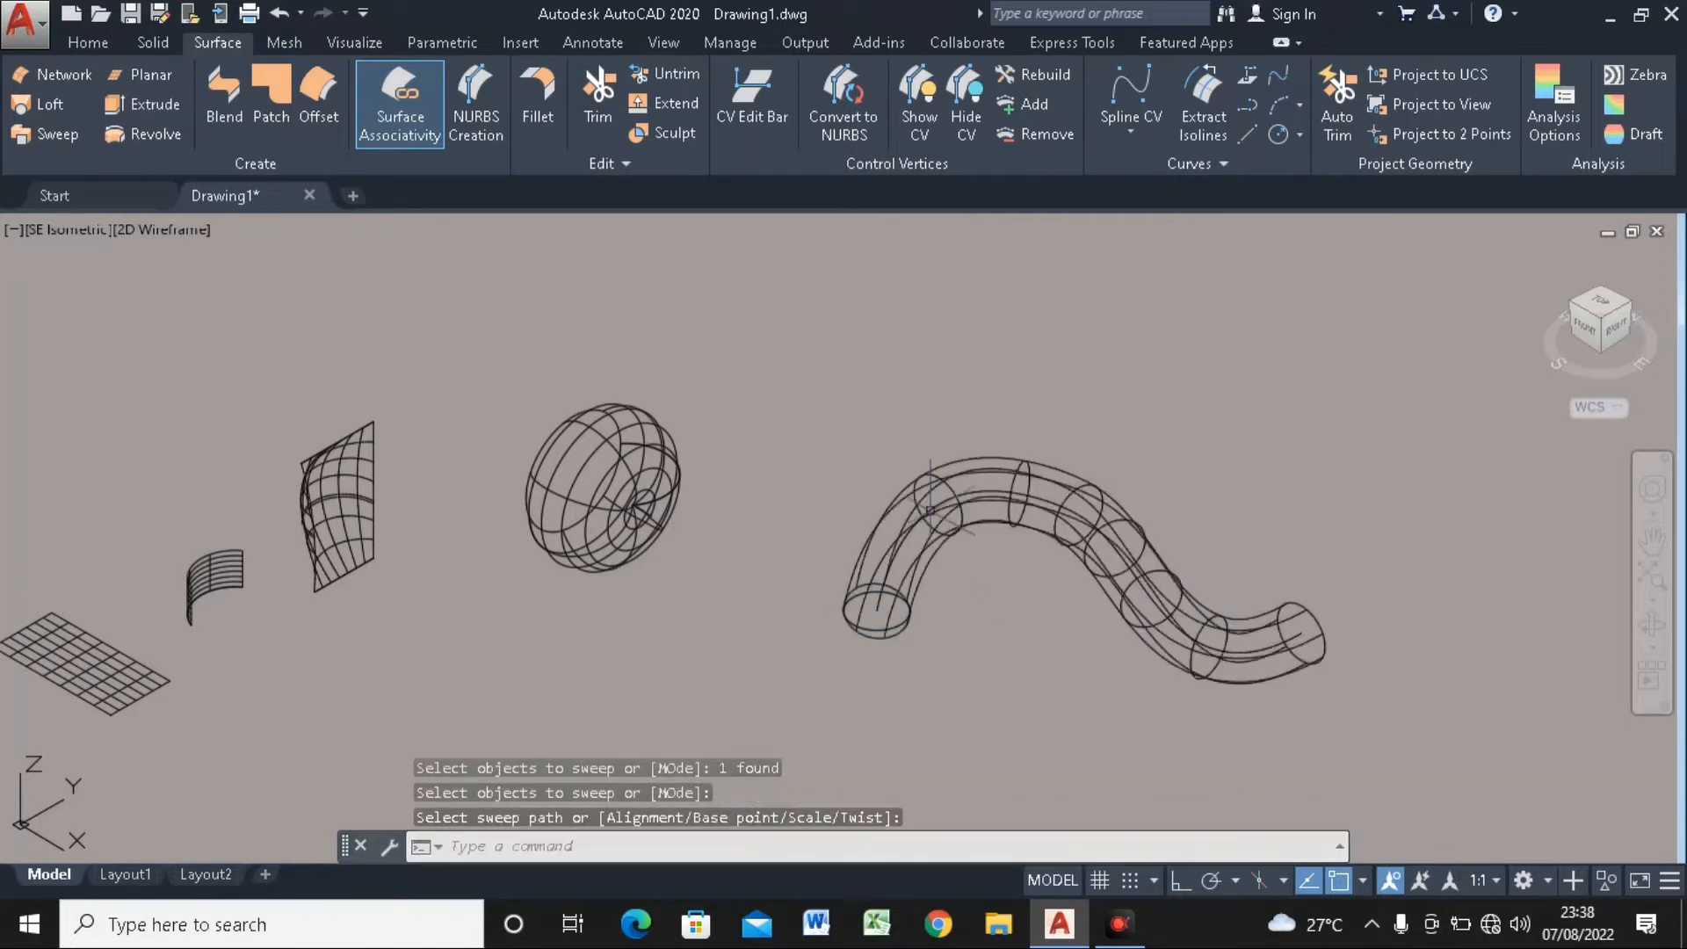
left_click(145, 231)
left_click(1326, 573)
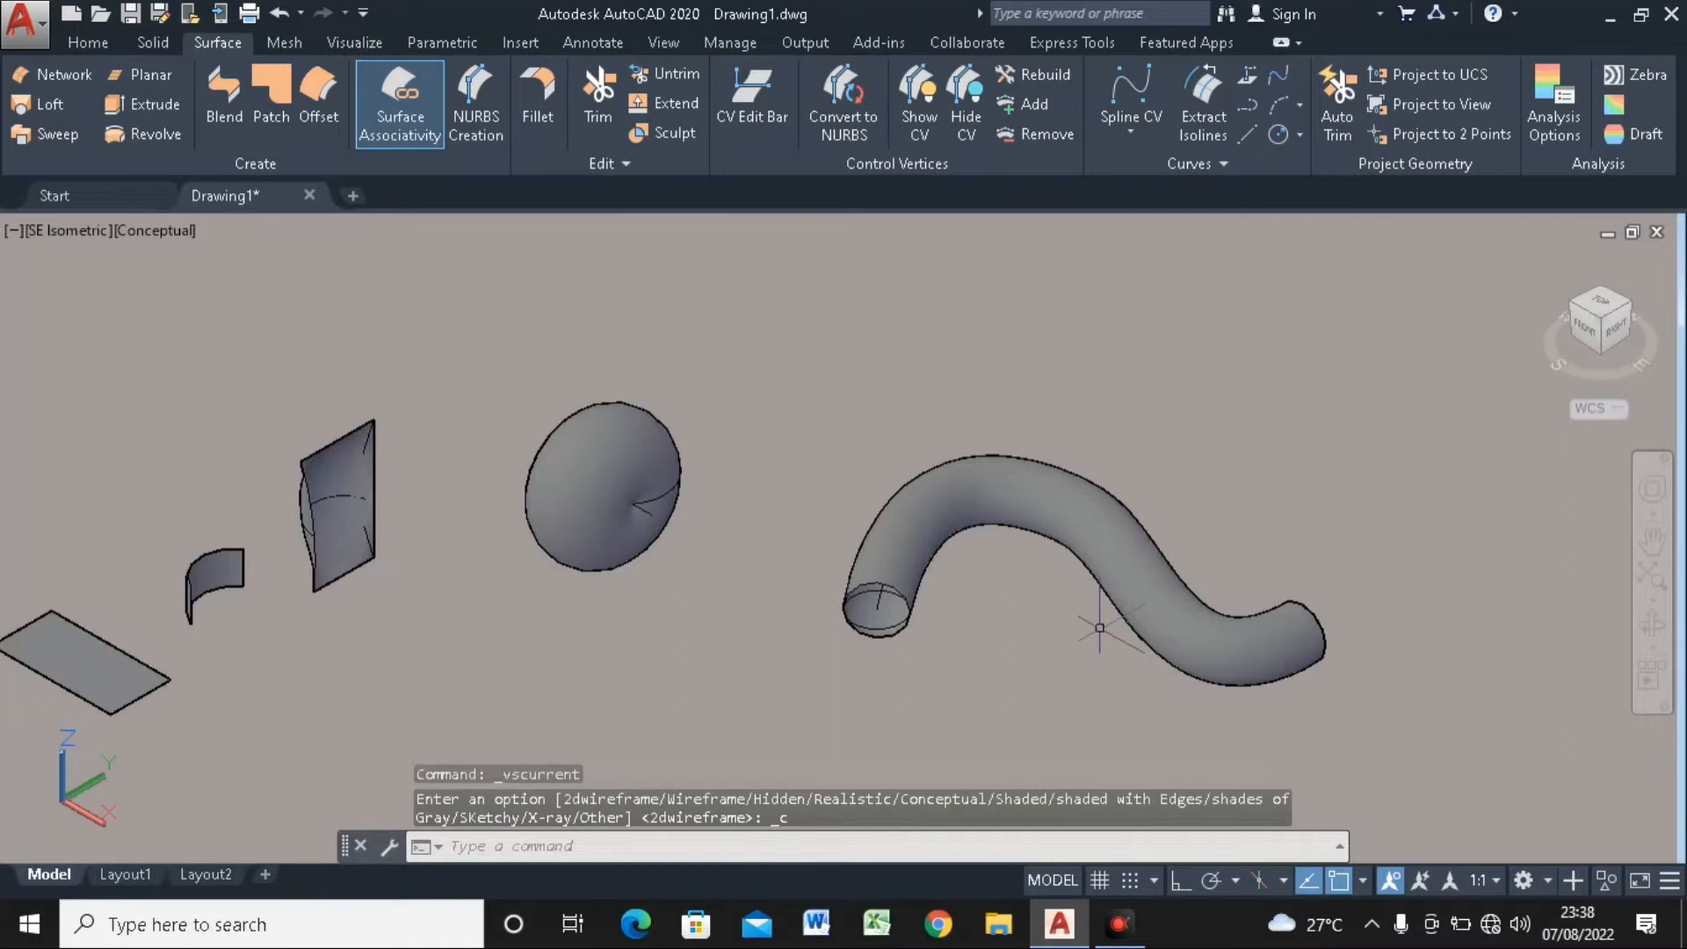
Erase the original profile circle at the open end of the swept tube
scroll(812, 573, "up", 4)
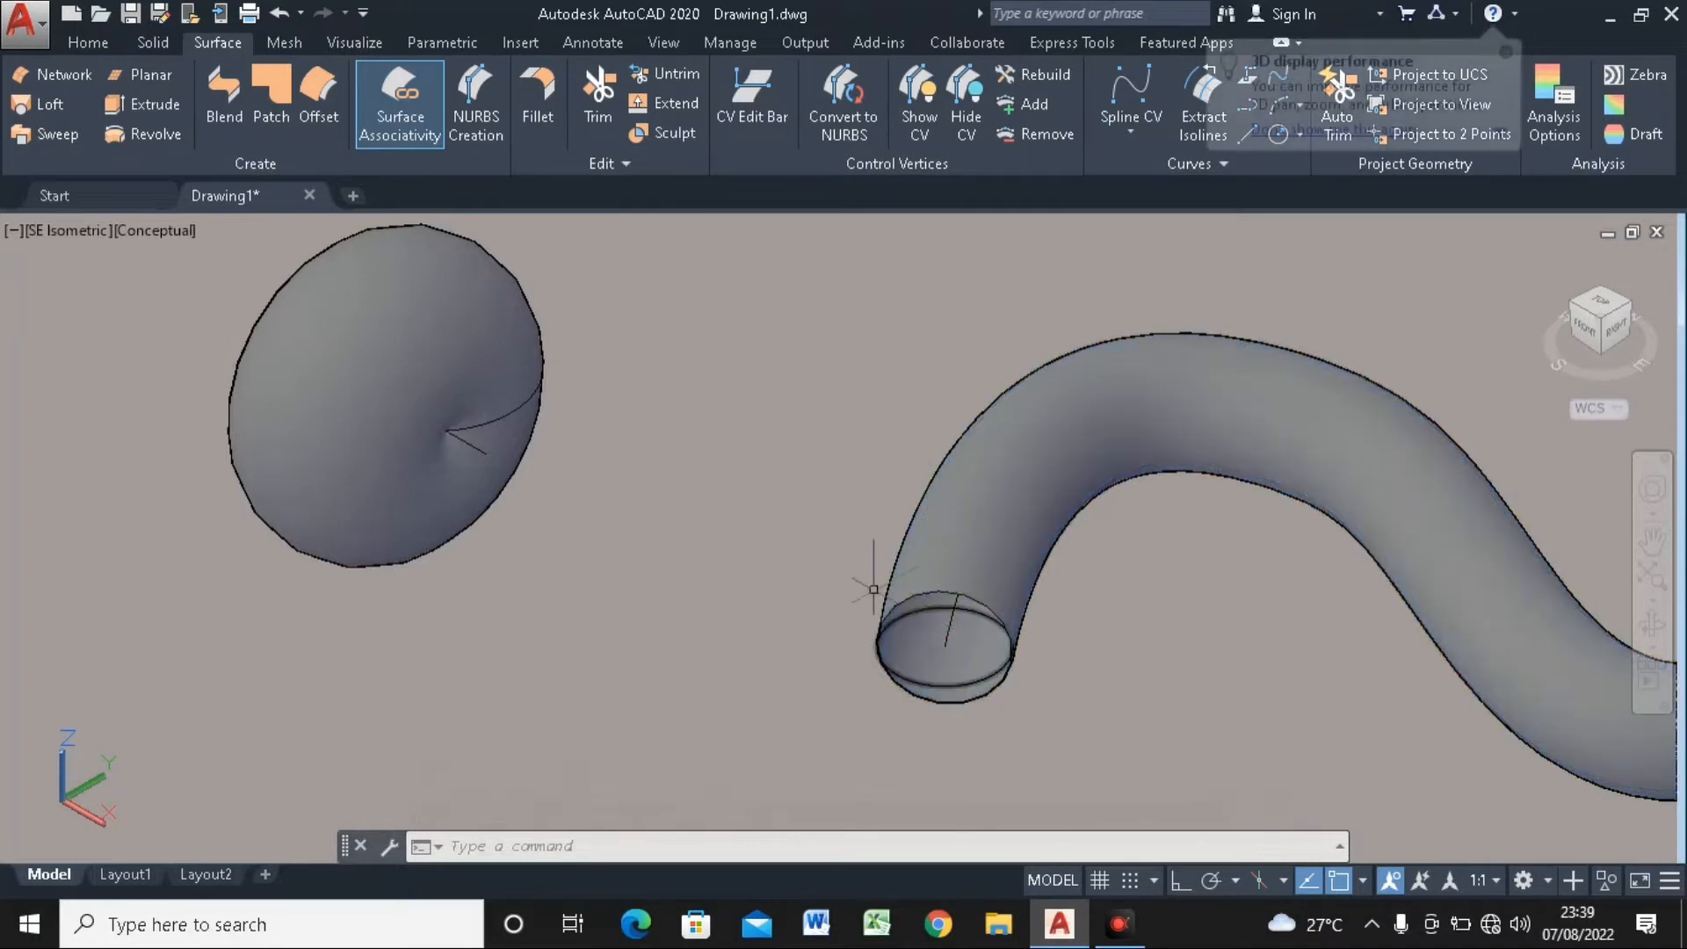
left_click(825, 563)
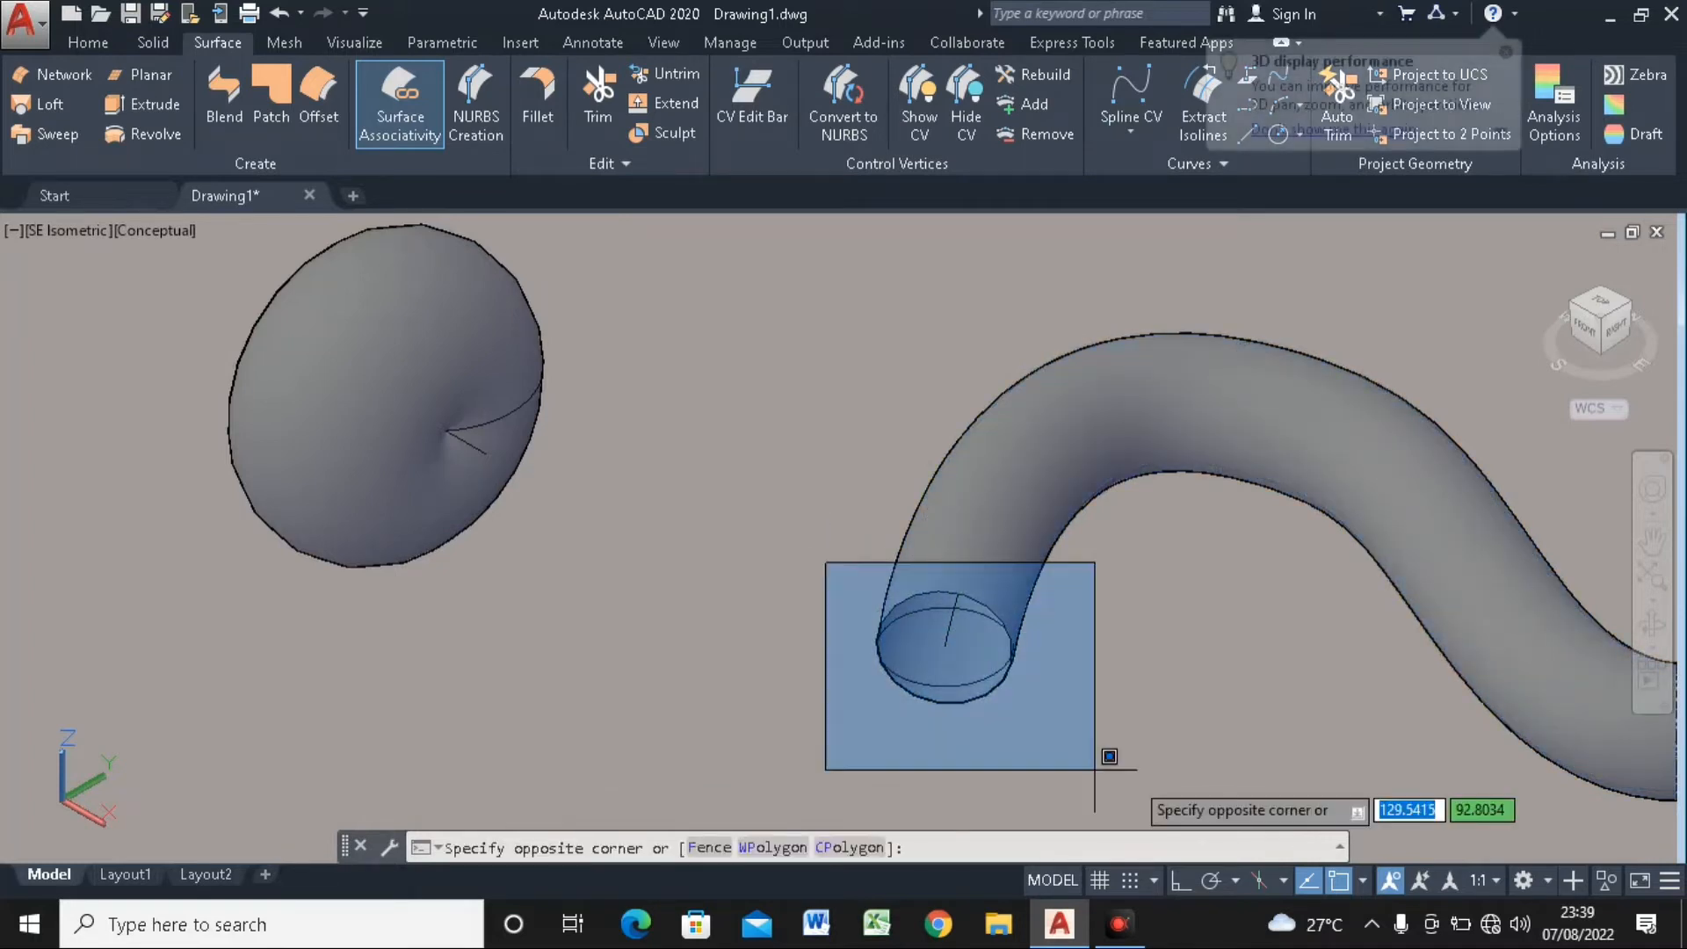
left_click(1153, 786)
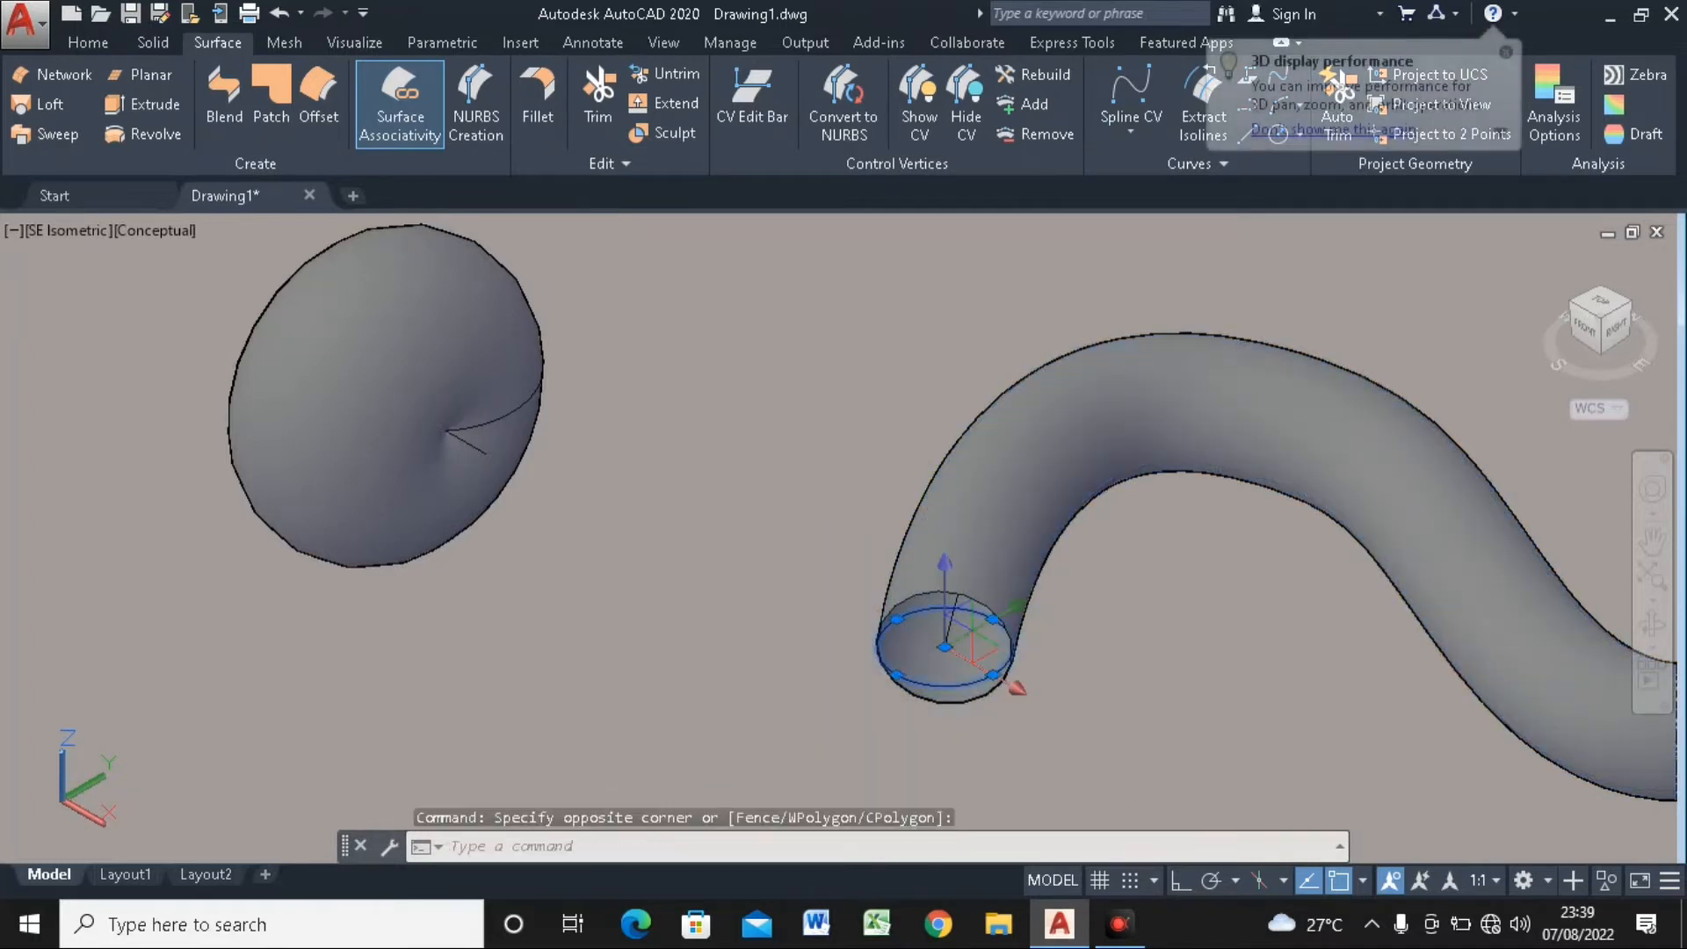
key("Delete")
scroll(842, 580, "down", 2)
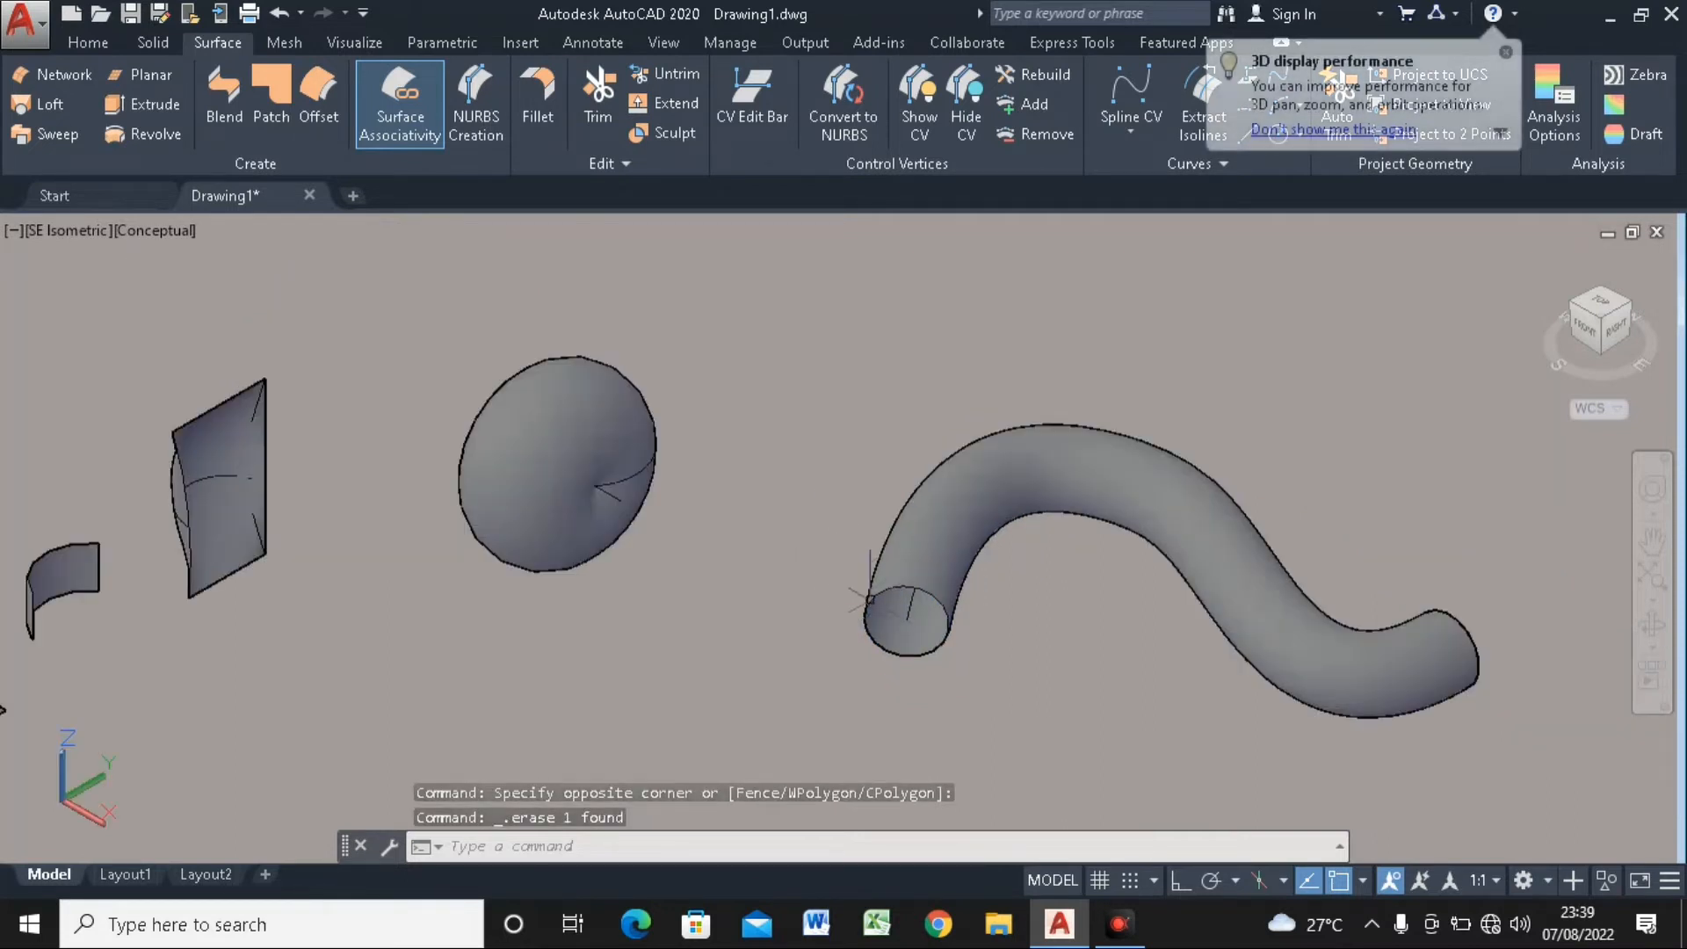
scroll(870, 599, "up", 5)
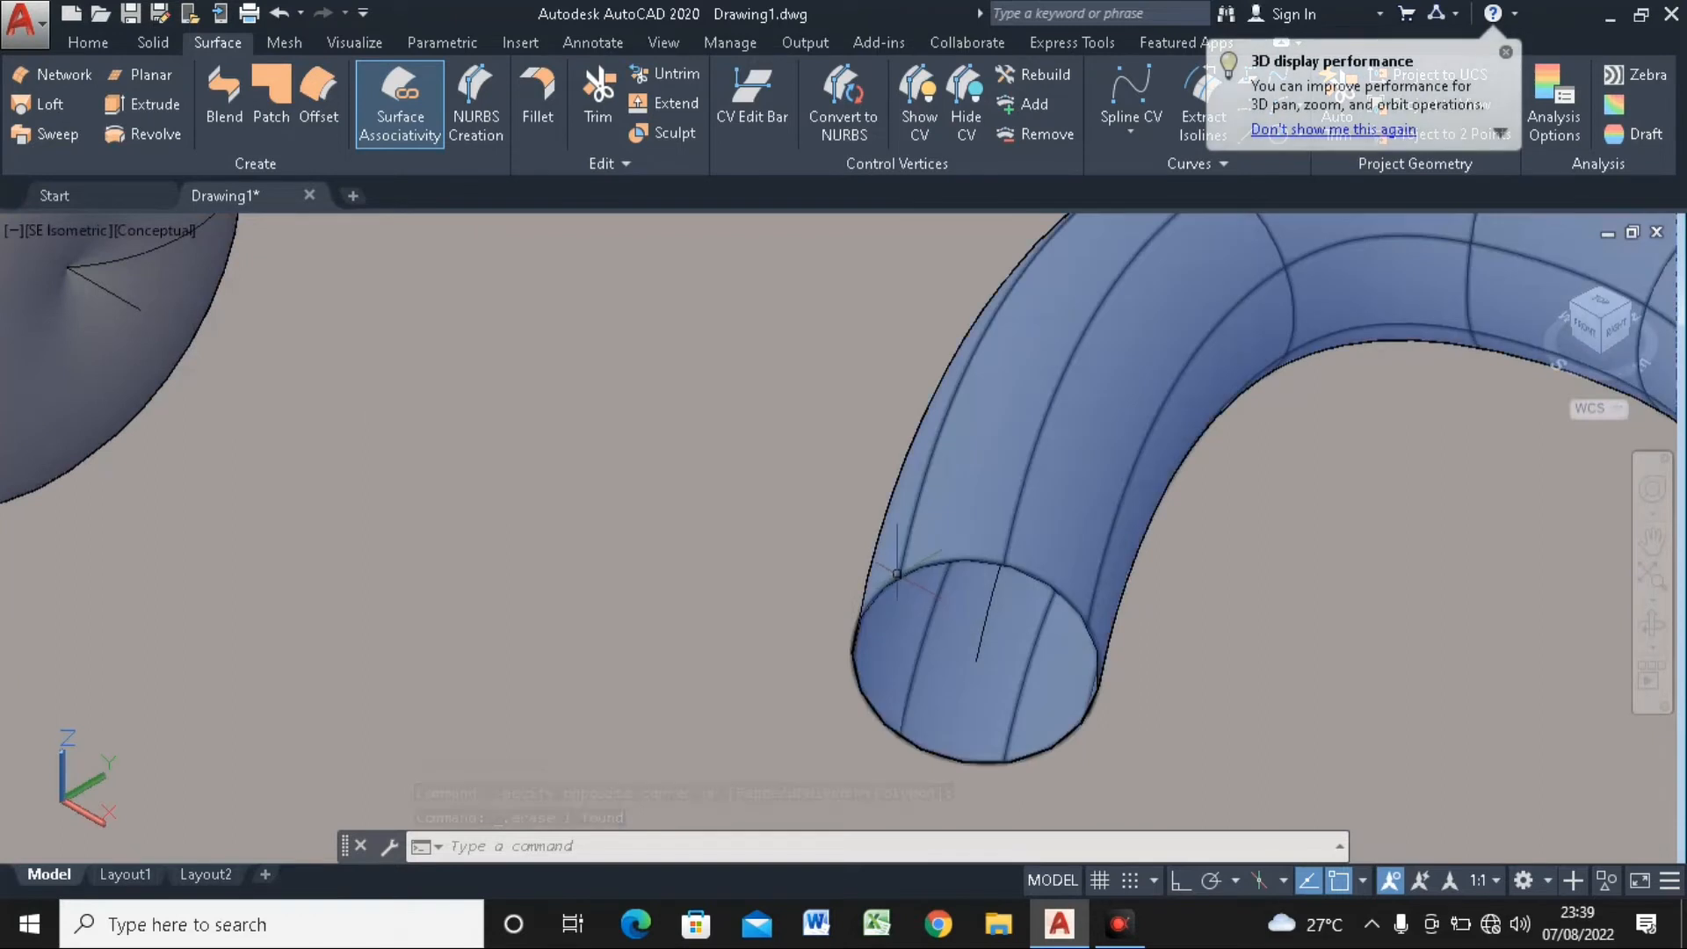
scroll(899, 577, "down", 7)
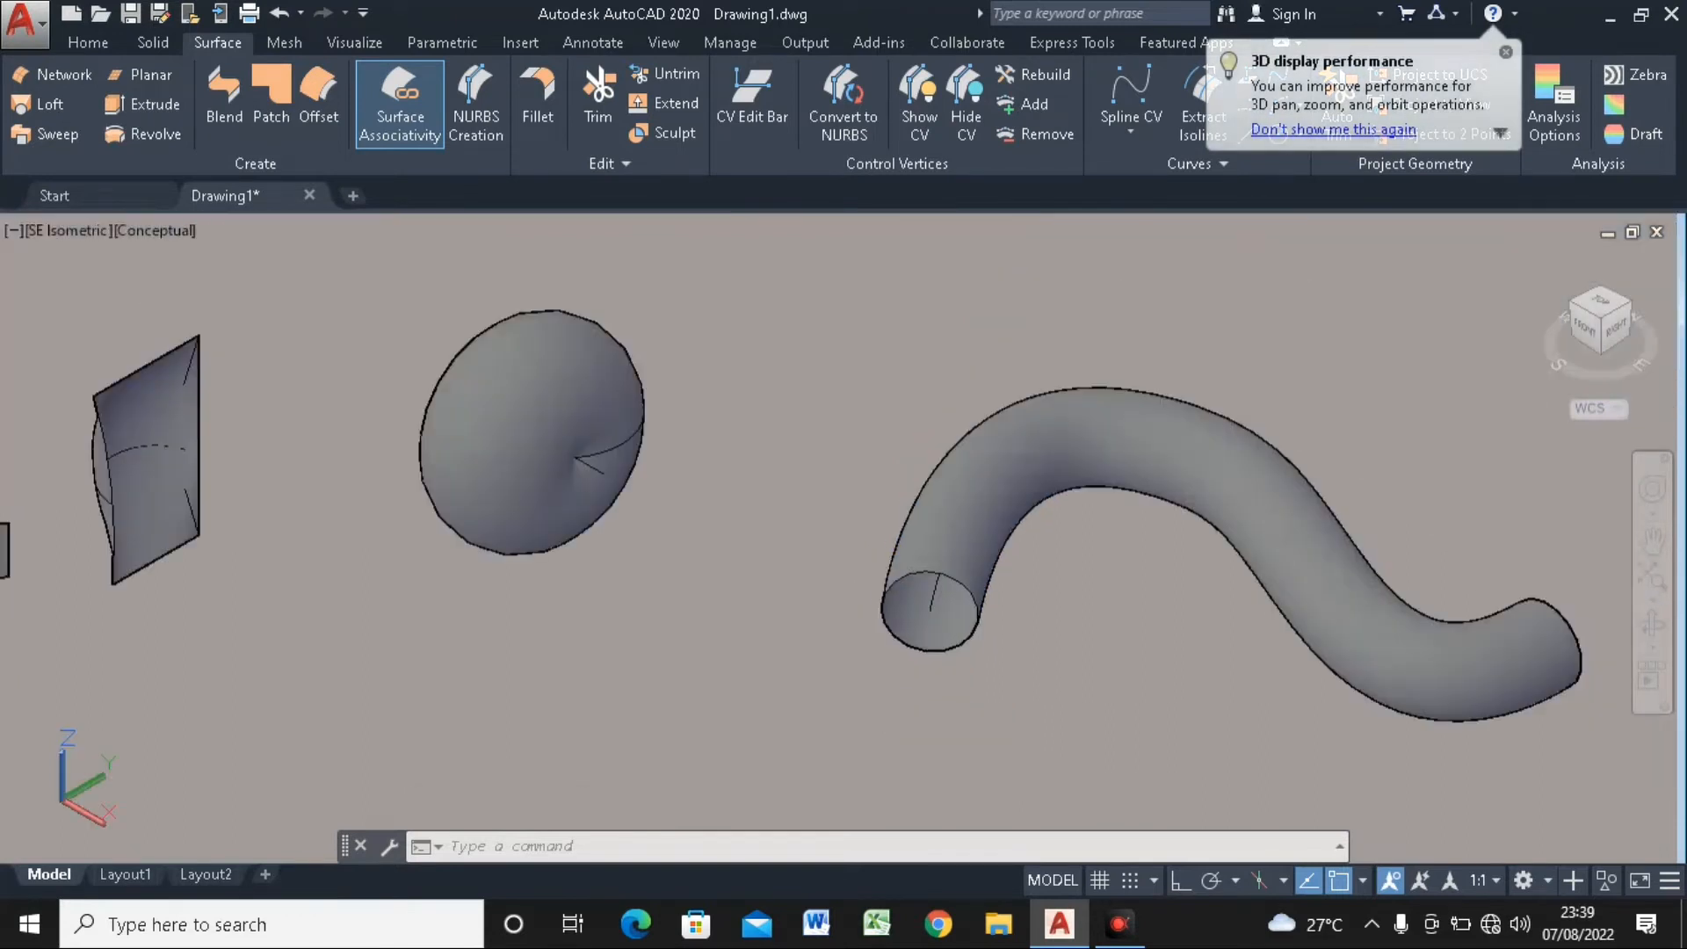
scroll(810, 570, "up", 2)
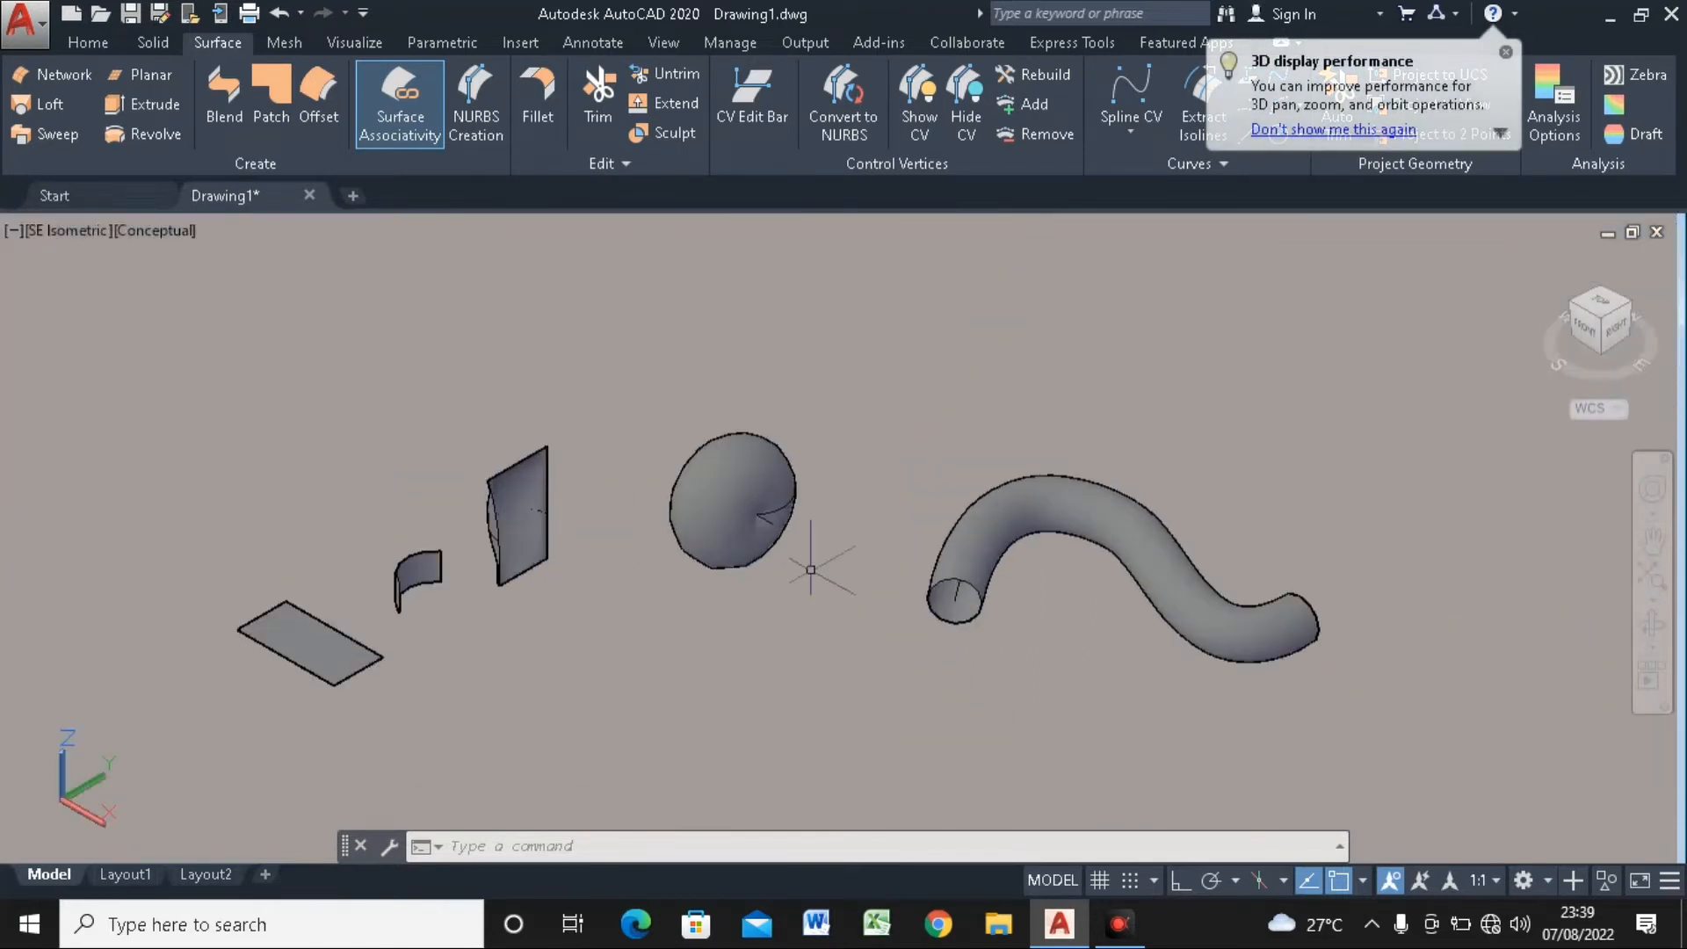
middle_click_drag(808, 575, 786, 491)
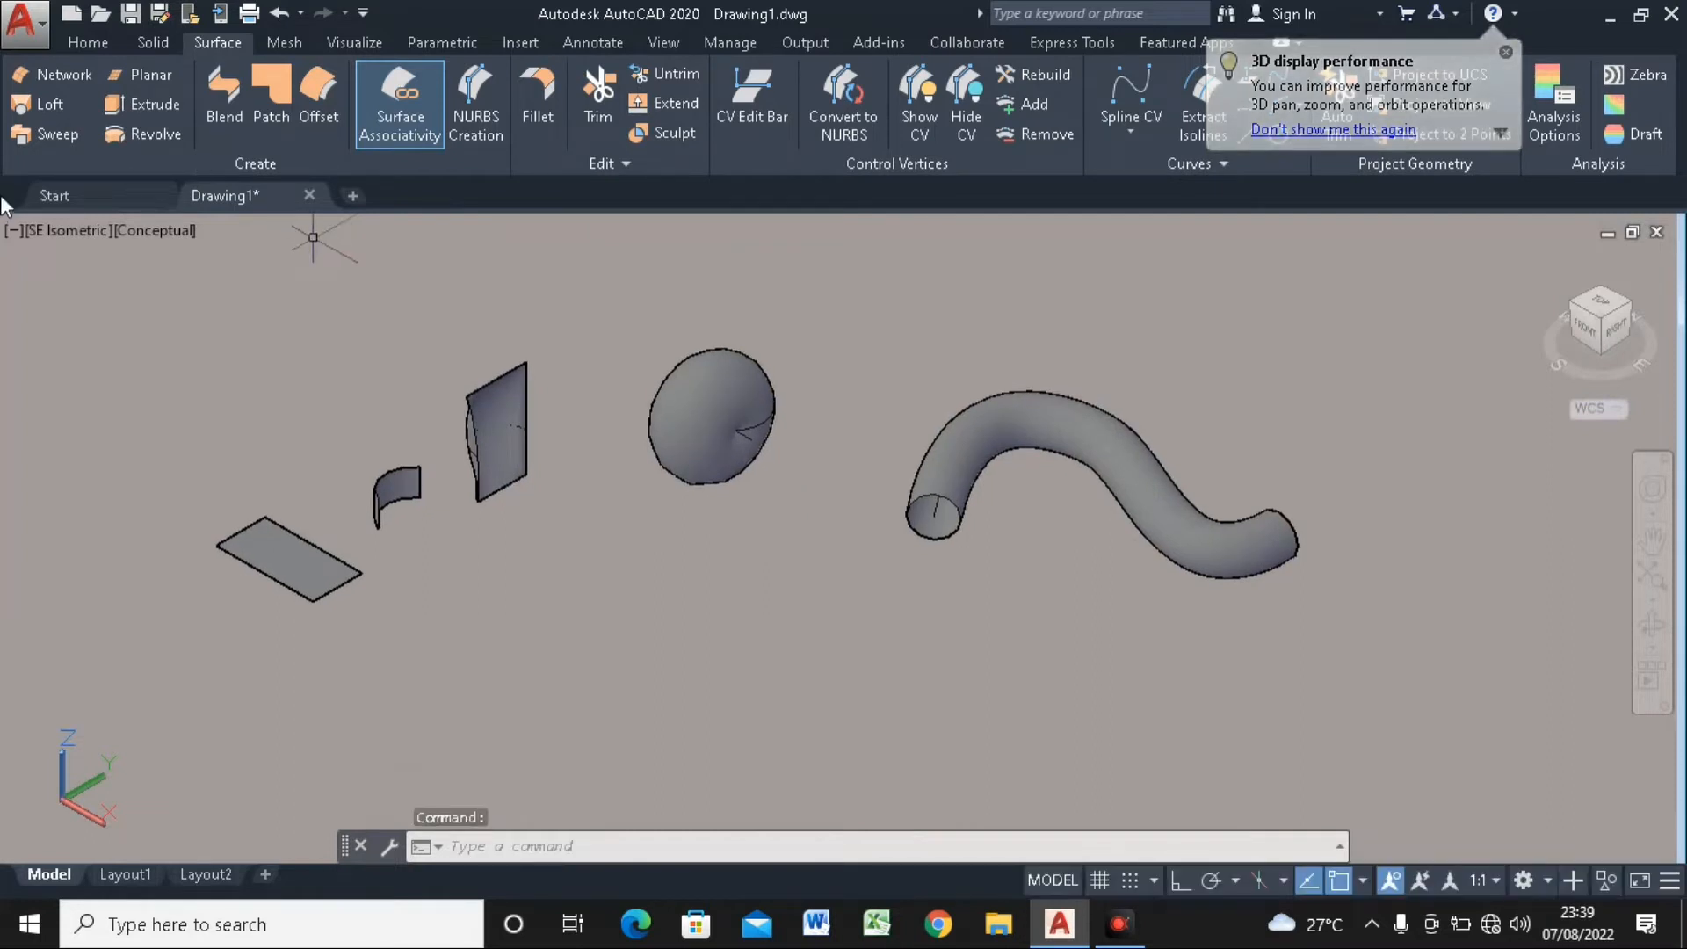
Draw a 30 by 30 rectangle in the empty space below the revolved surface
left_click(1506, 52)
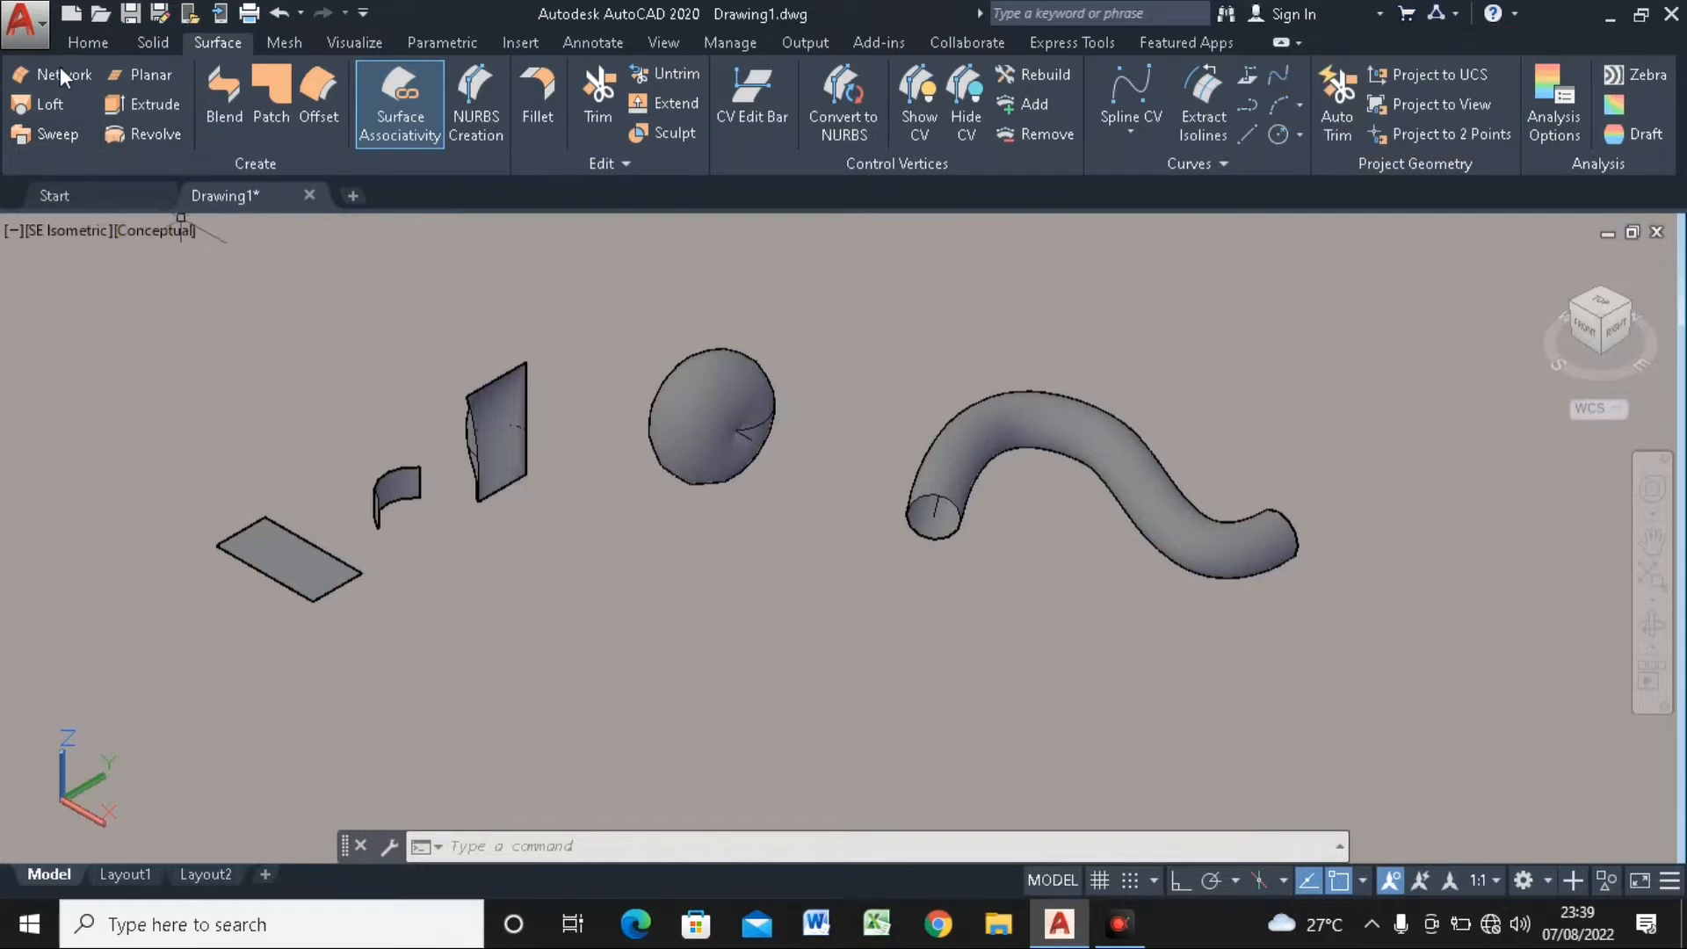
left_click(747, 420)
middle_click_drag(833, 434, 705, 384)
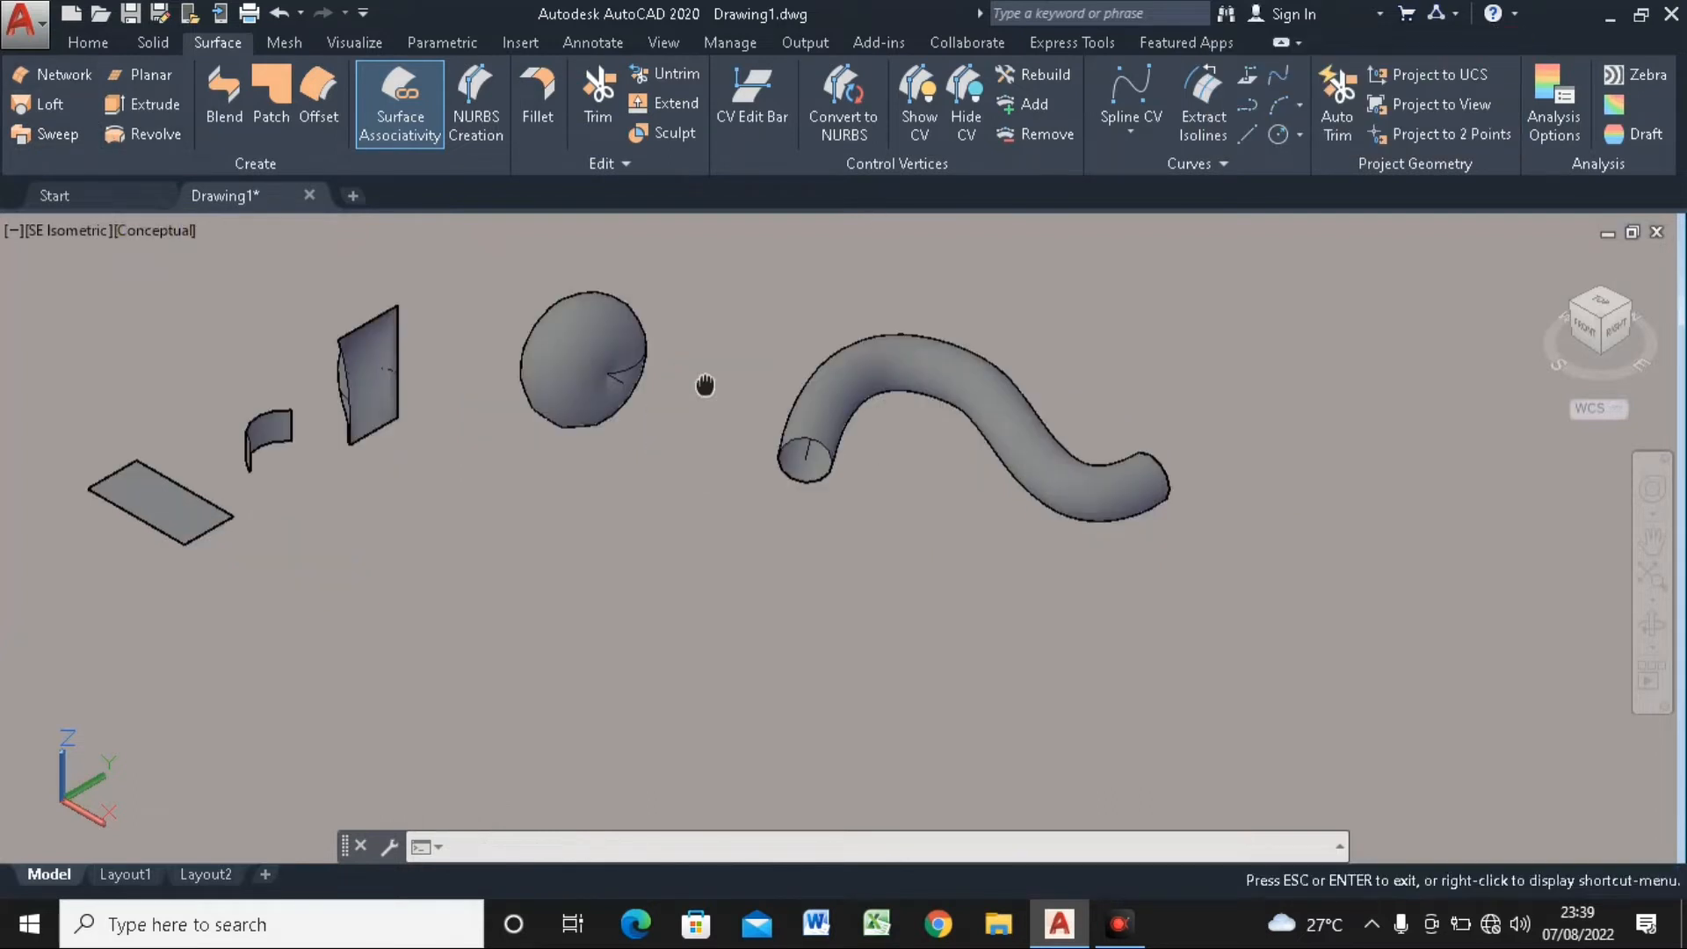
left_click(93, 40)
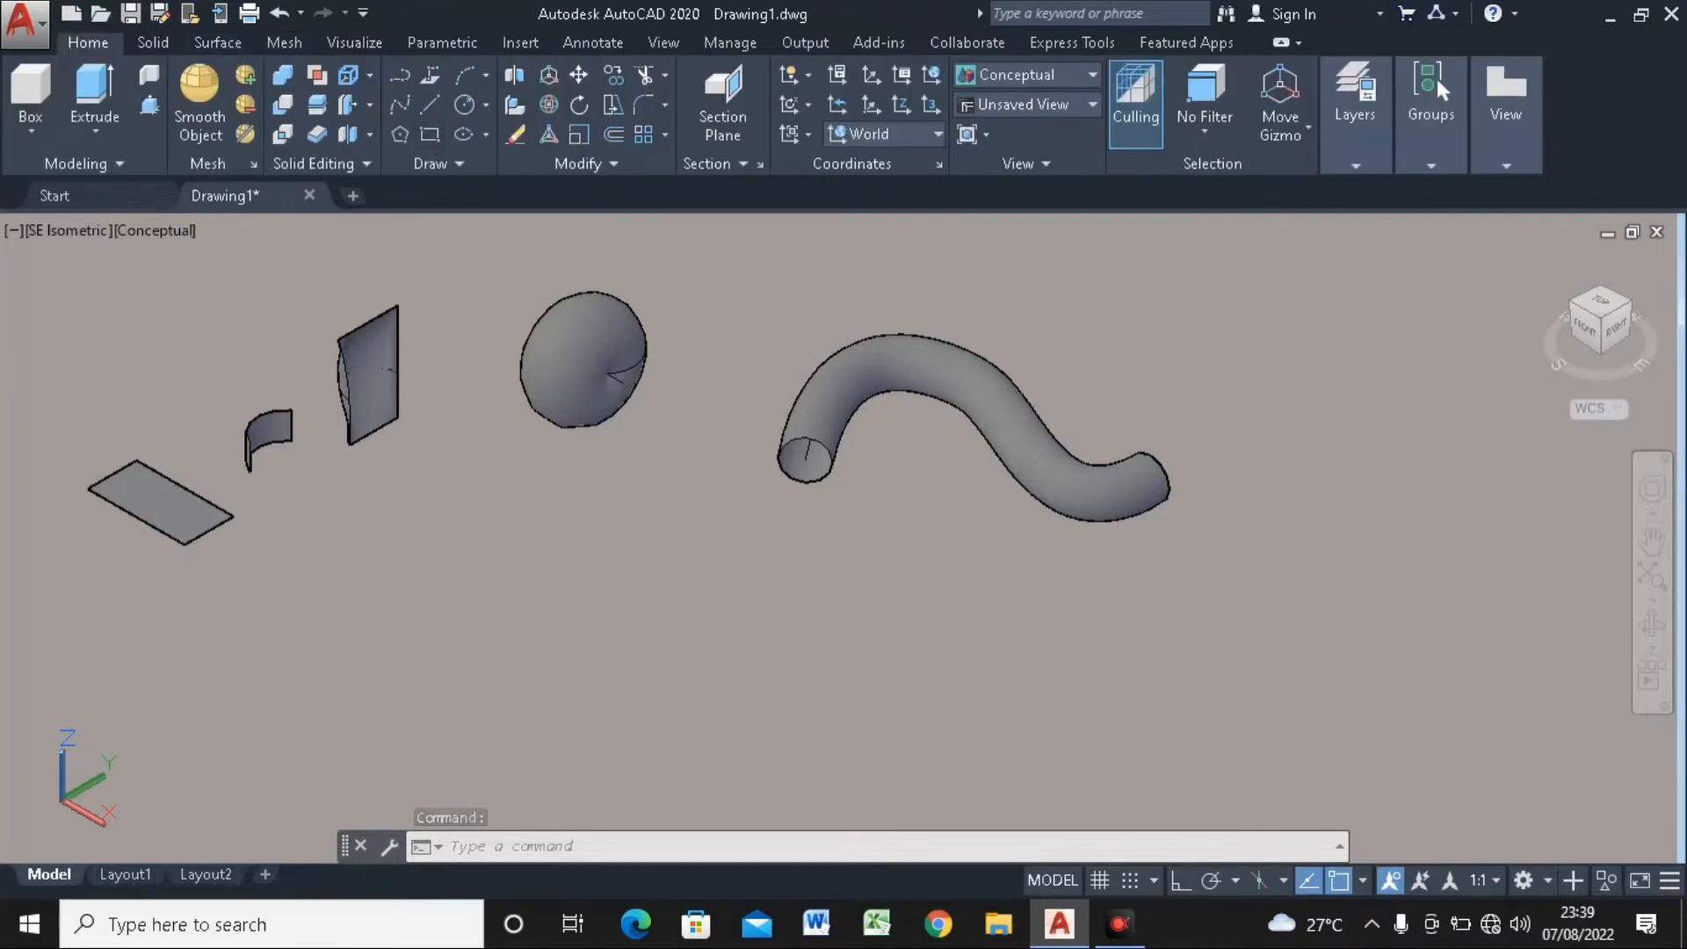
left_click(430, 134)
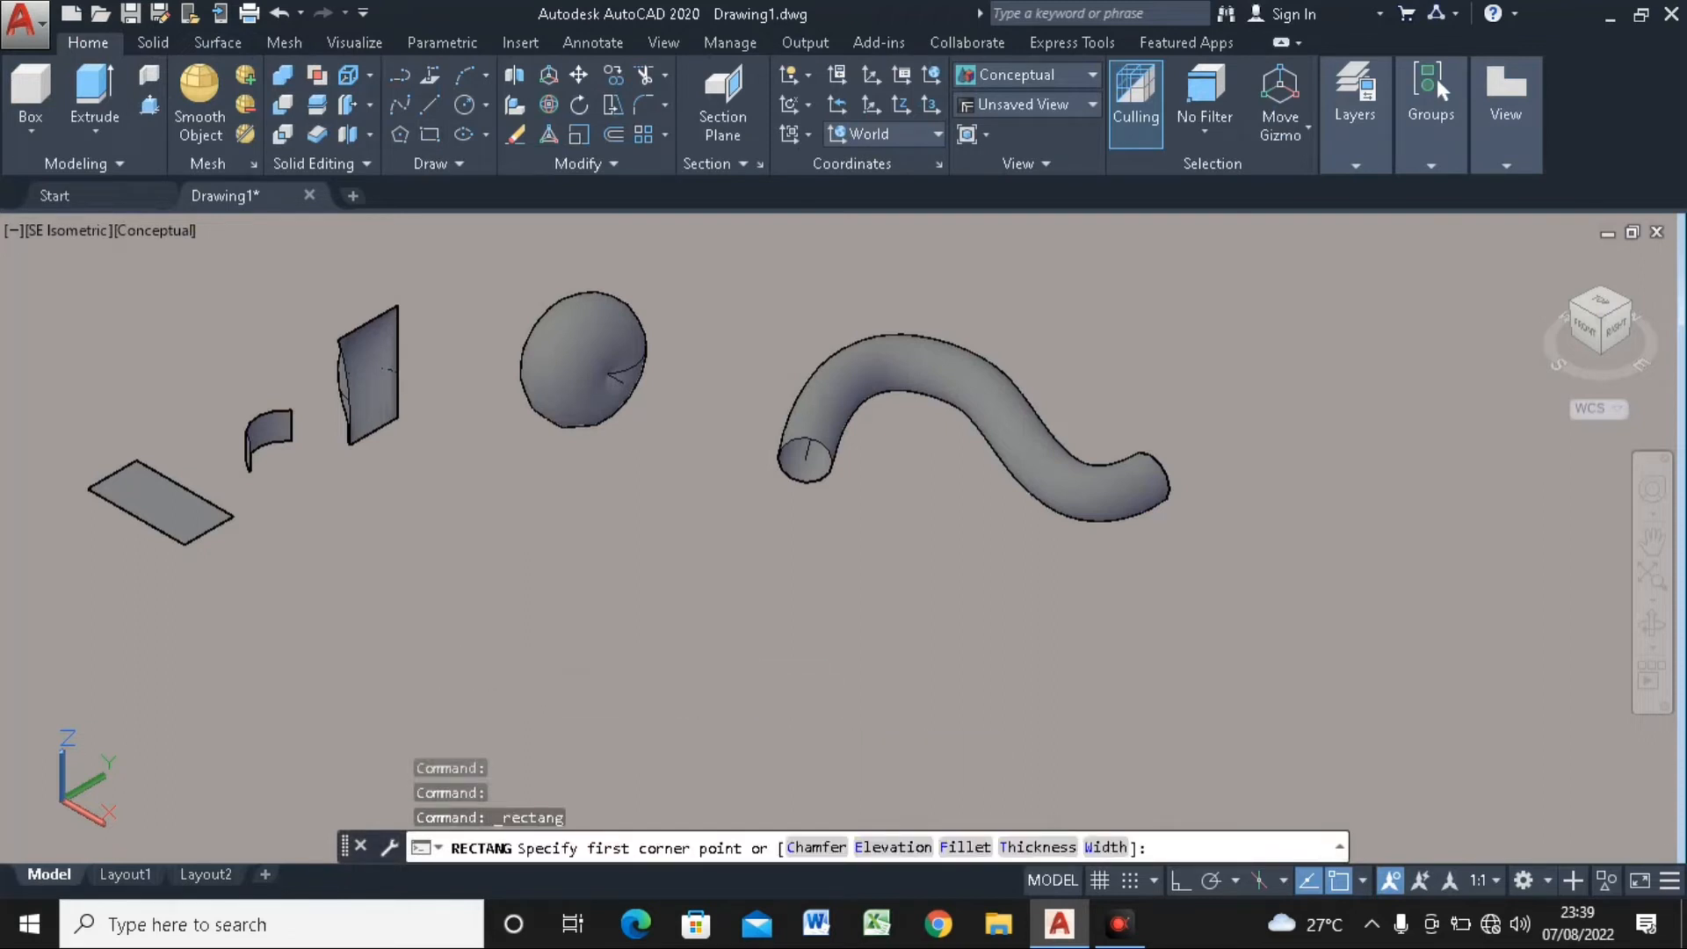
left_click(437, 660)
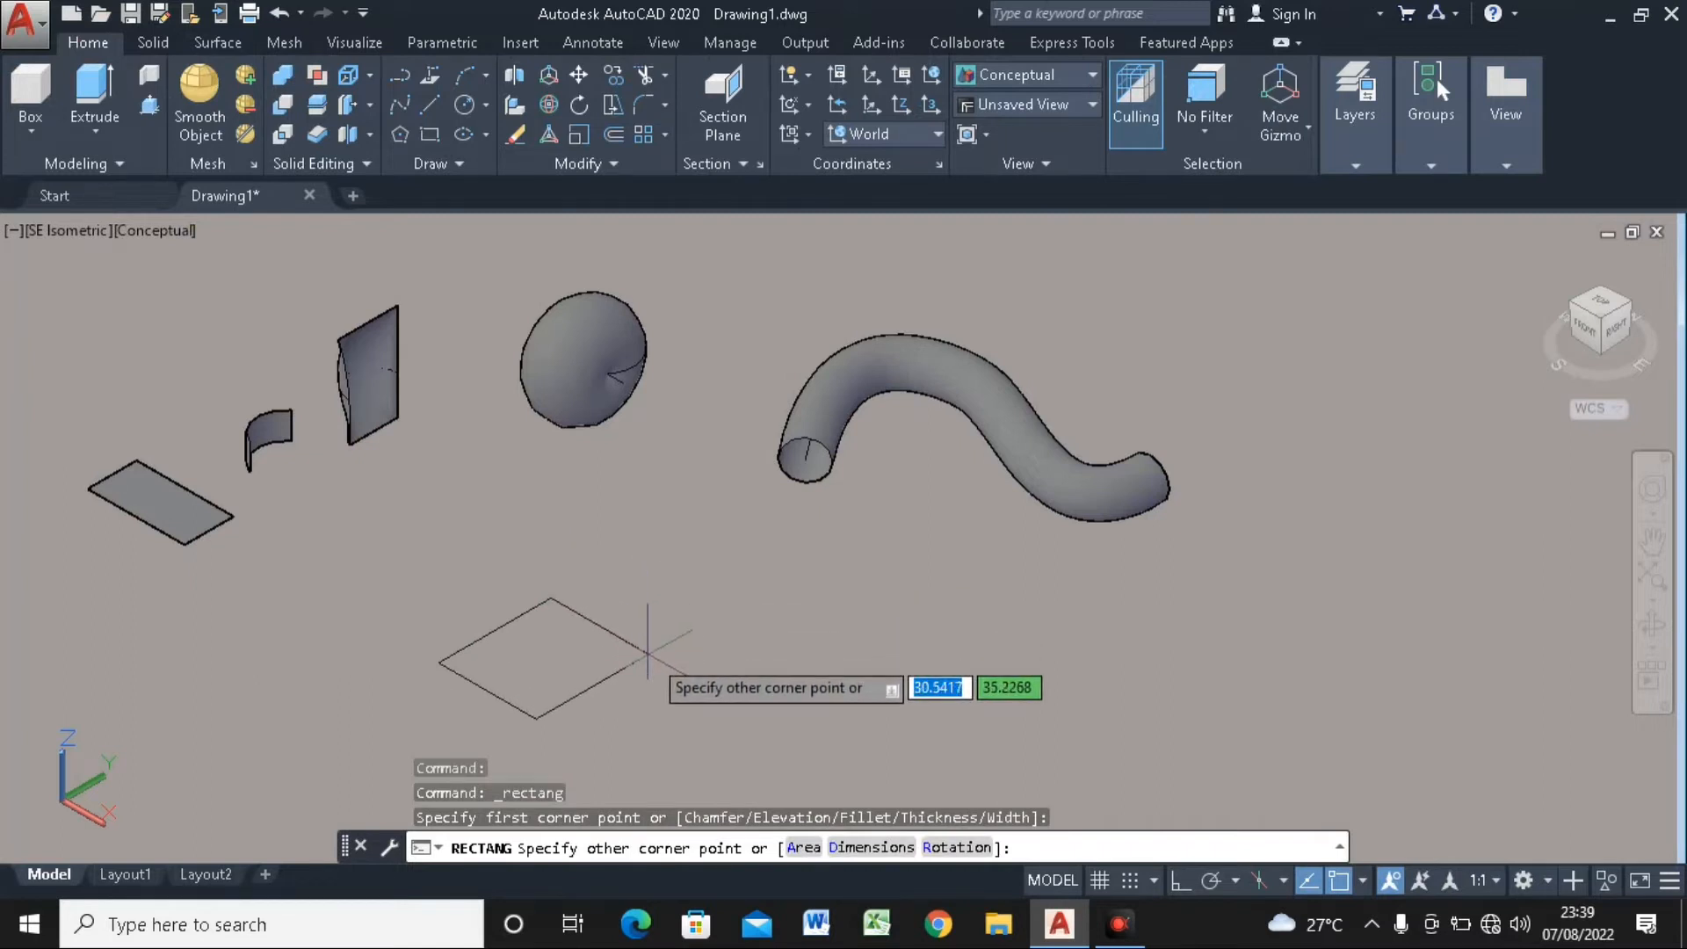
type("10")
key("Tab")
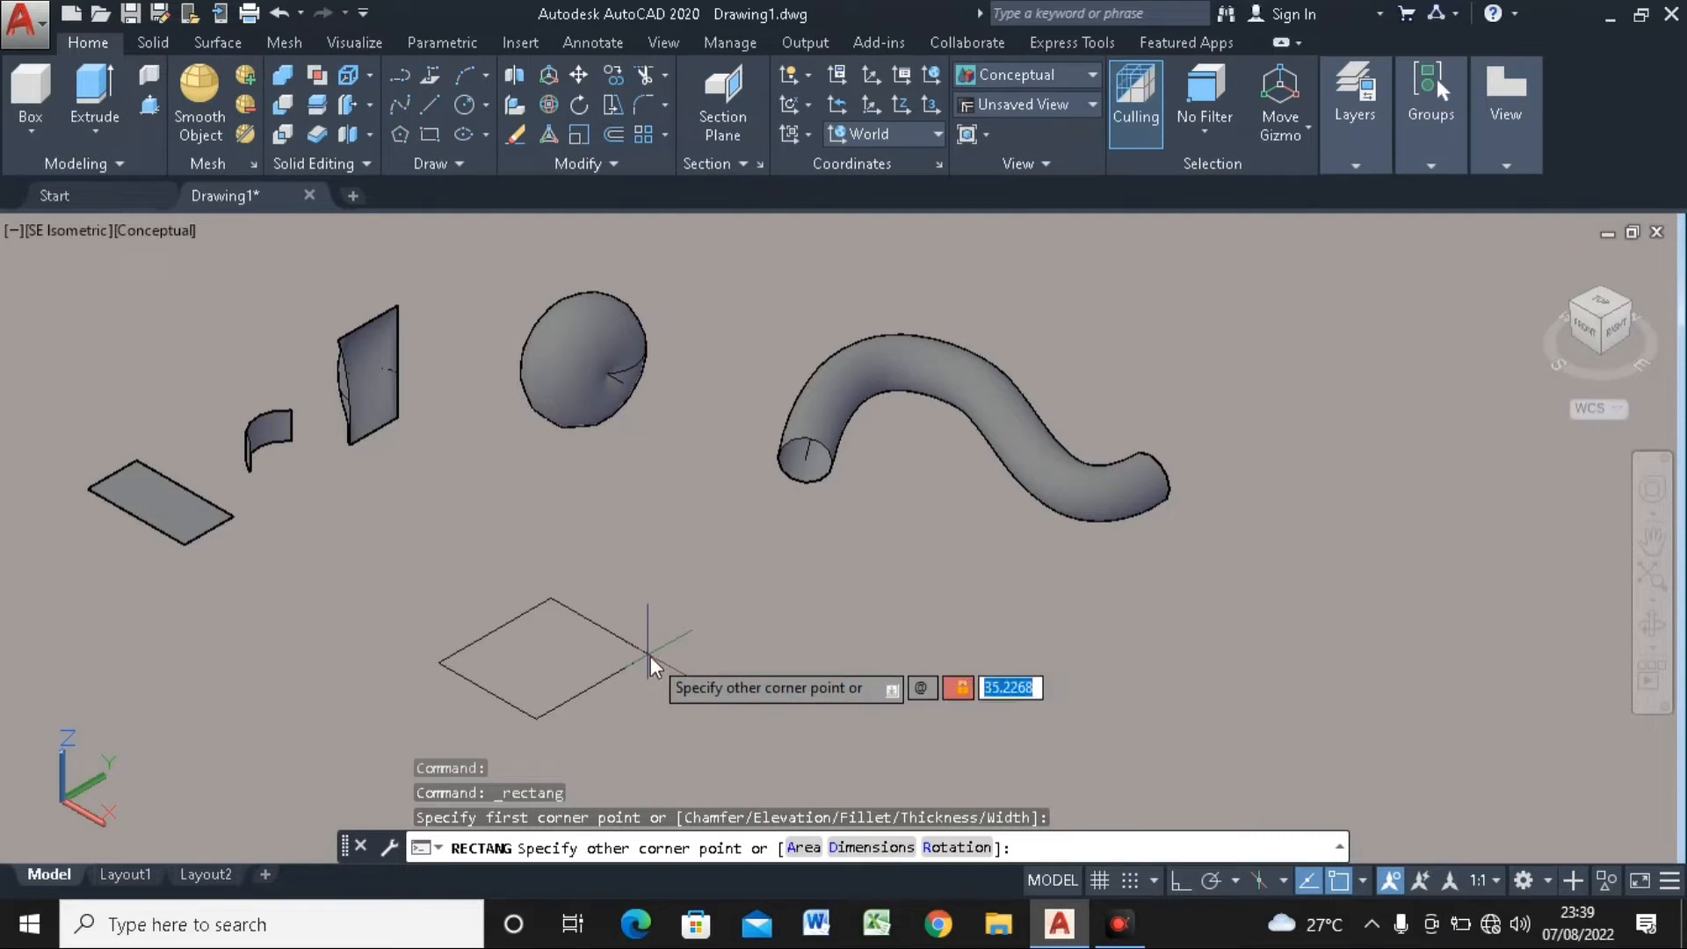
type("30")
key("Return")
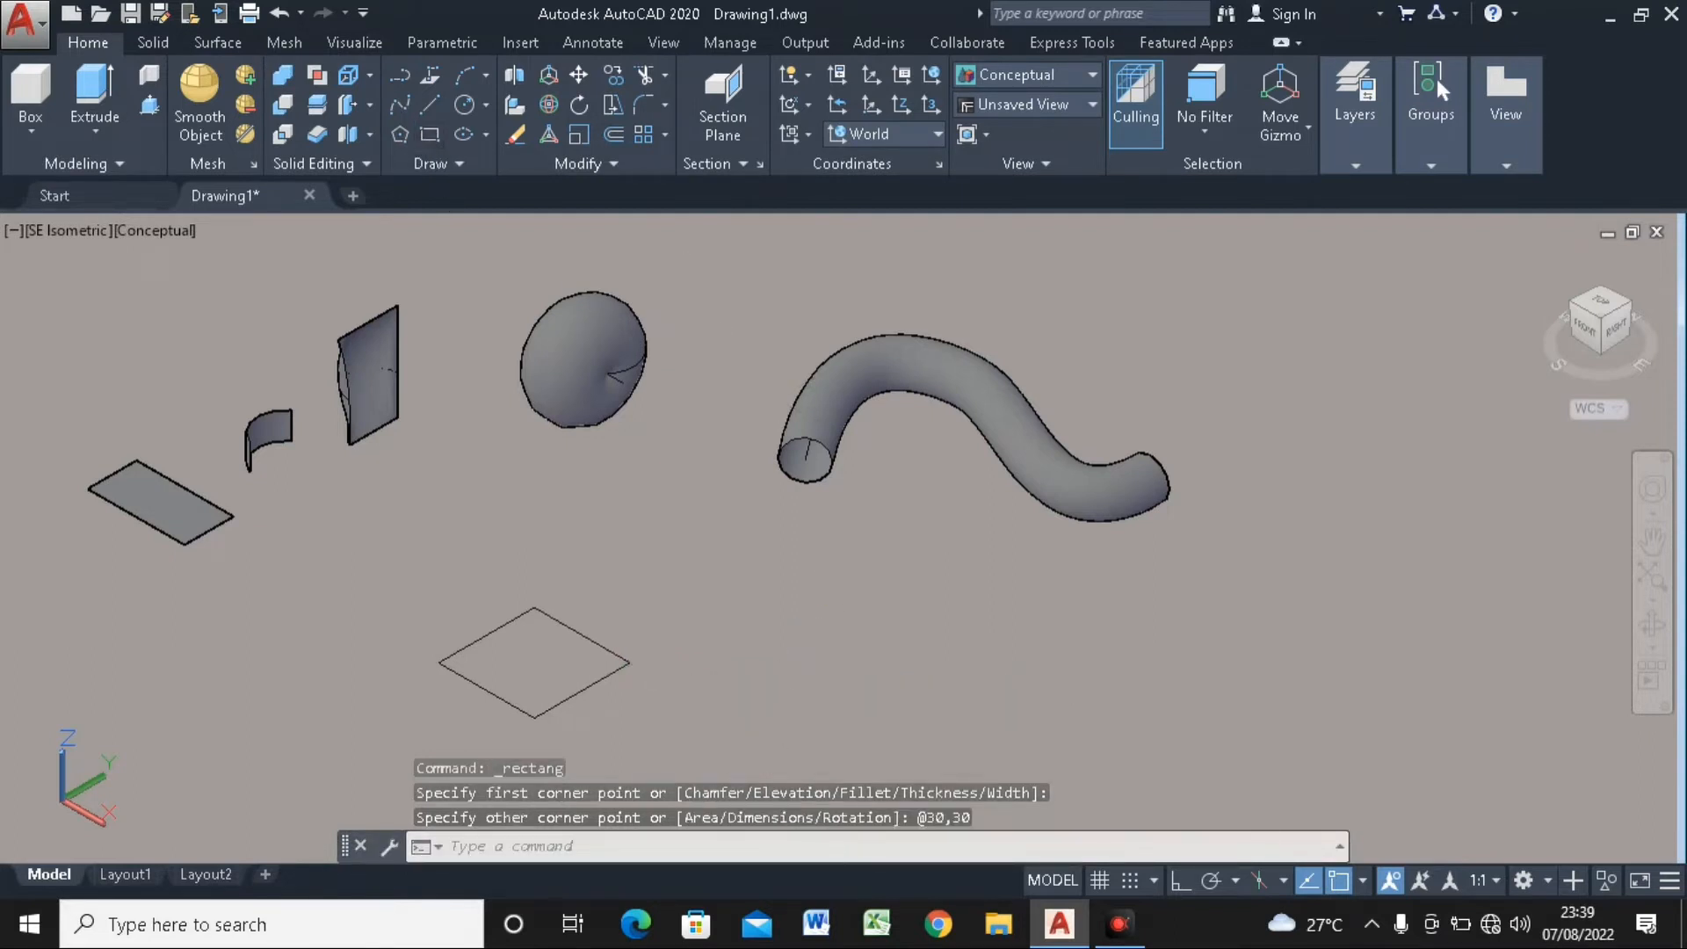
Draw a narrow 5 by 30 rectangle between the square and the swept tube
left_click(430, 135)
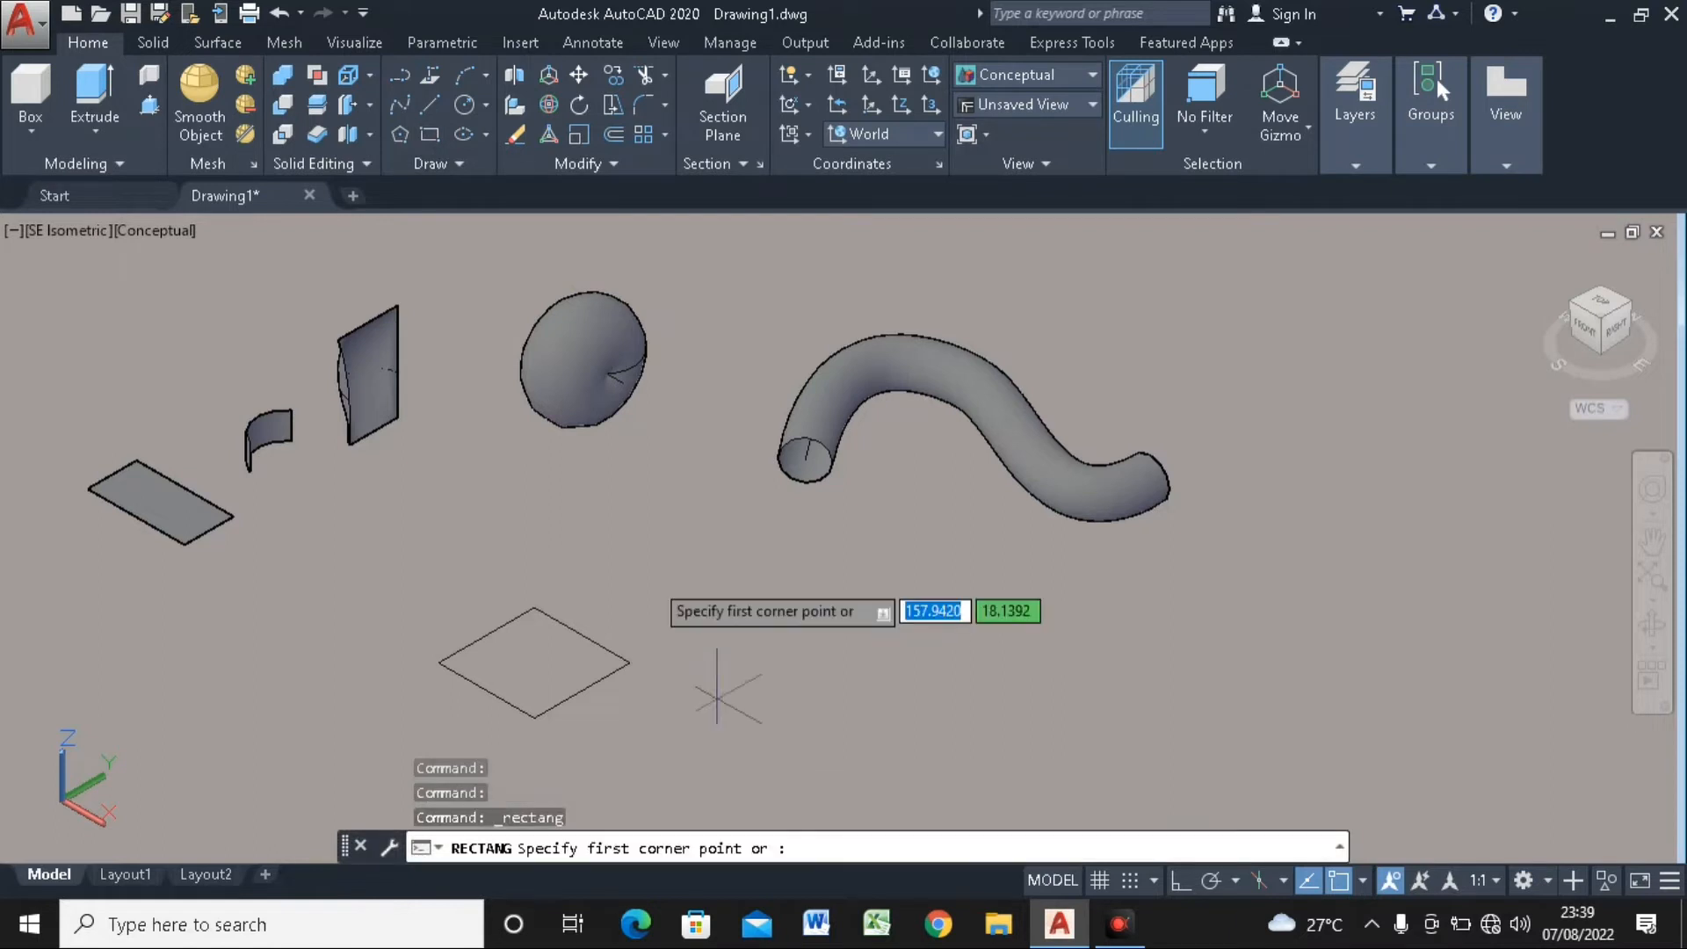
left_click(613, 563)
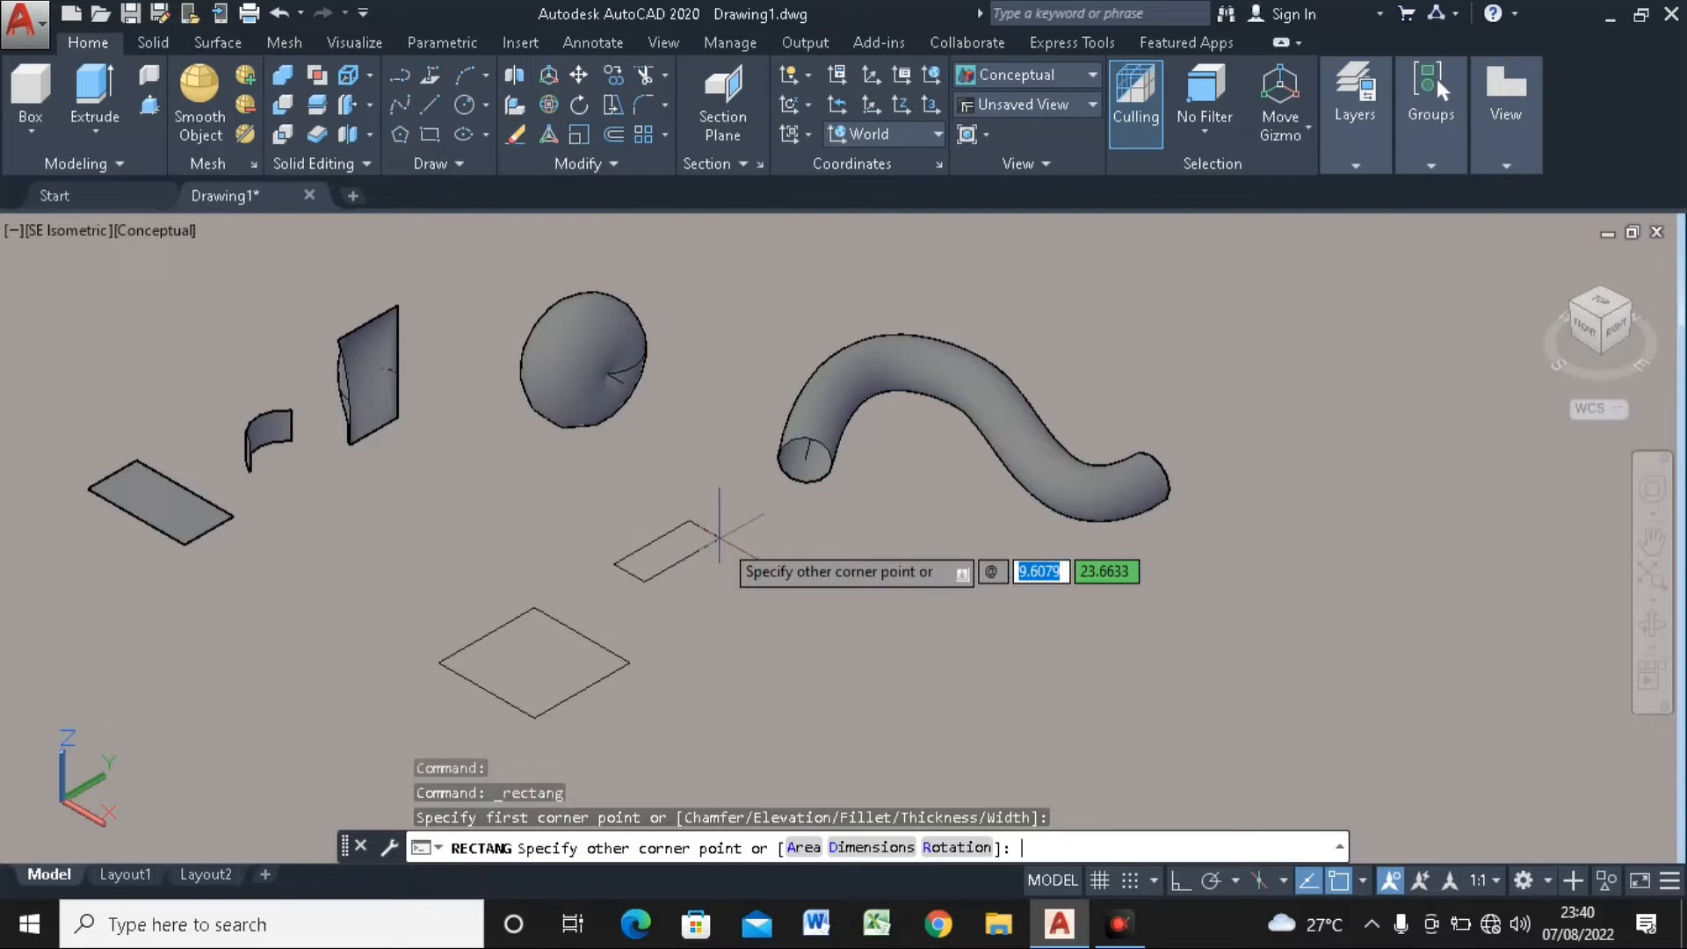
key("Tab")
type("10")
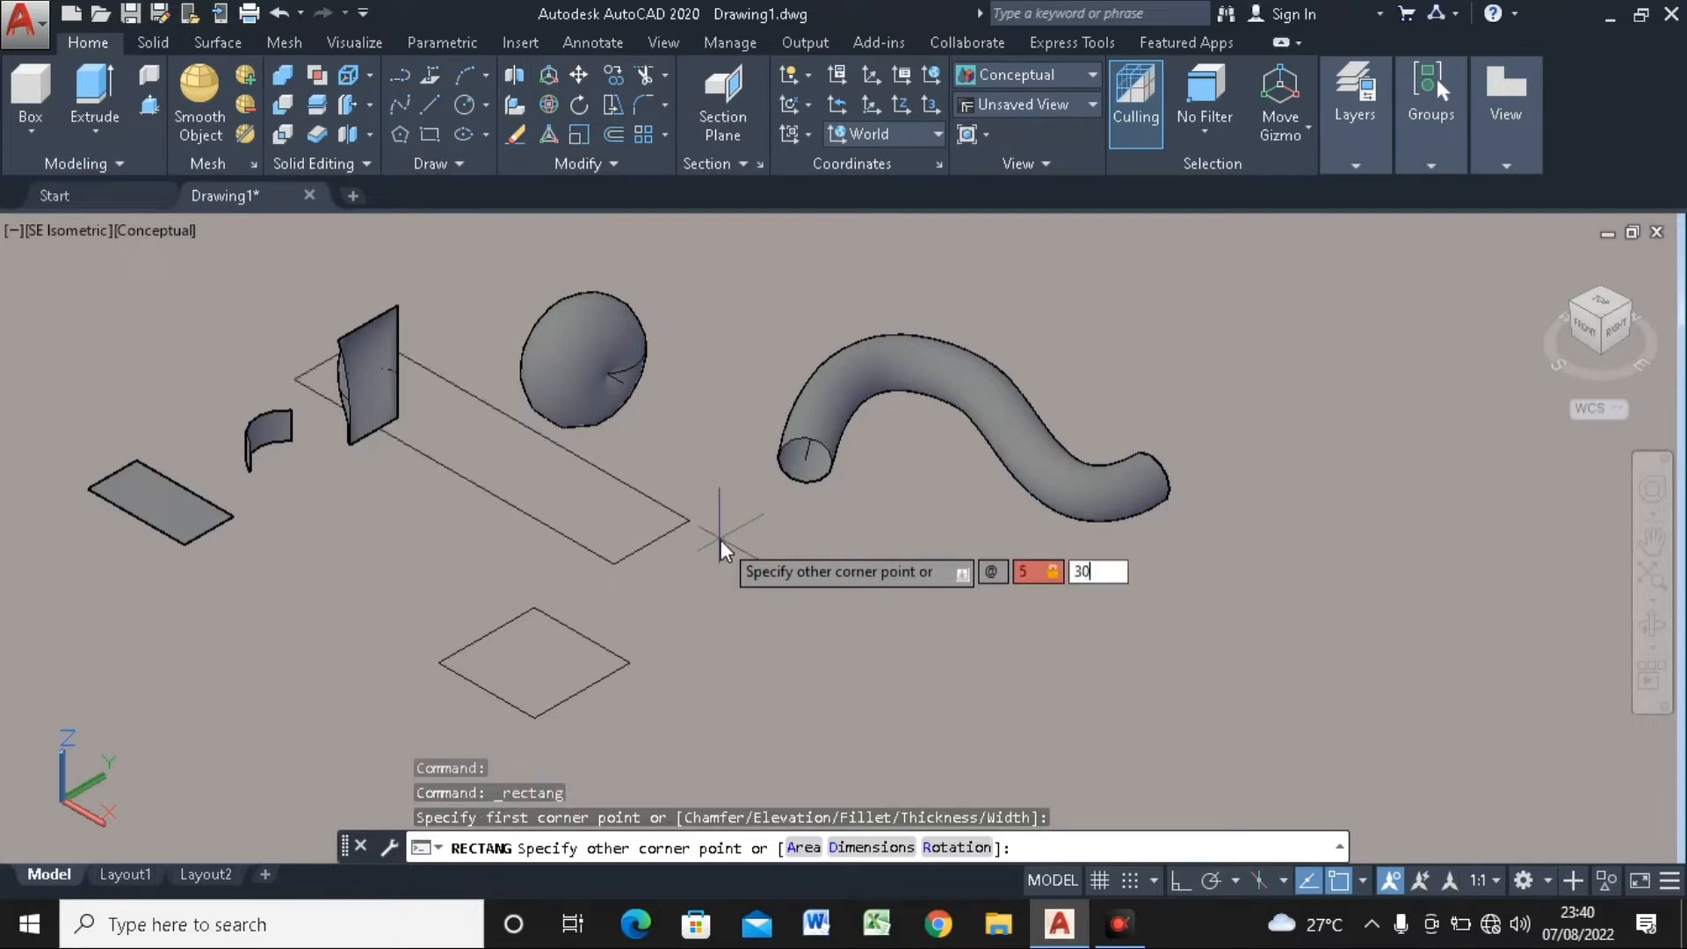
key("Return")
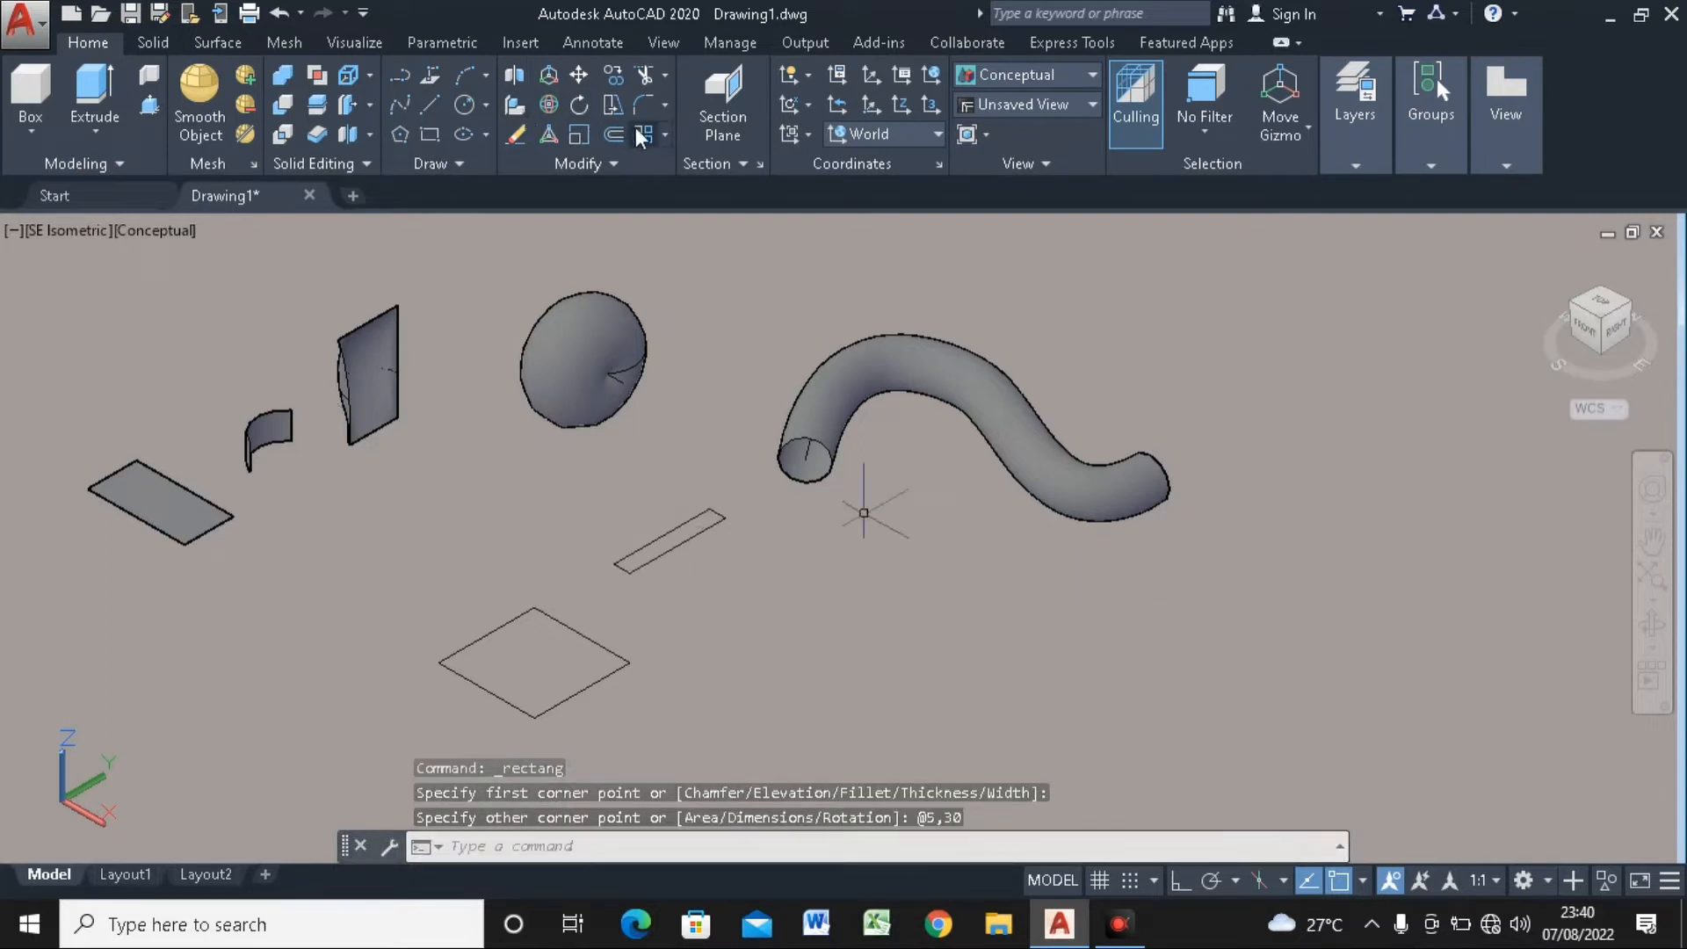
left_click(429, 135)
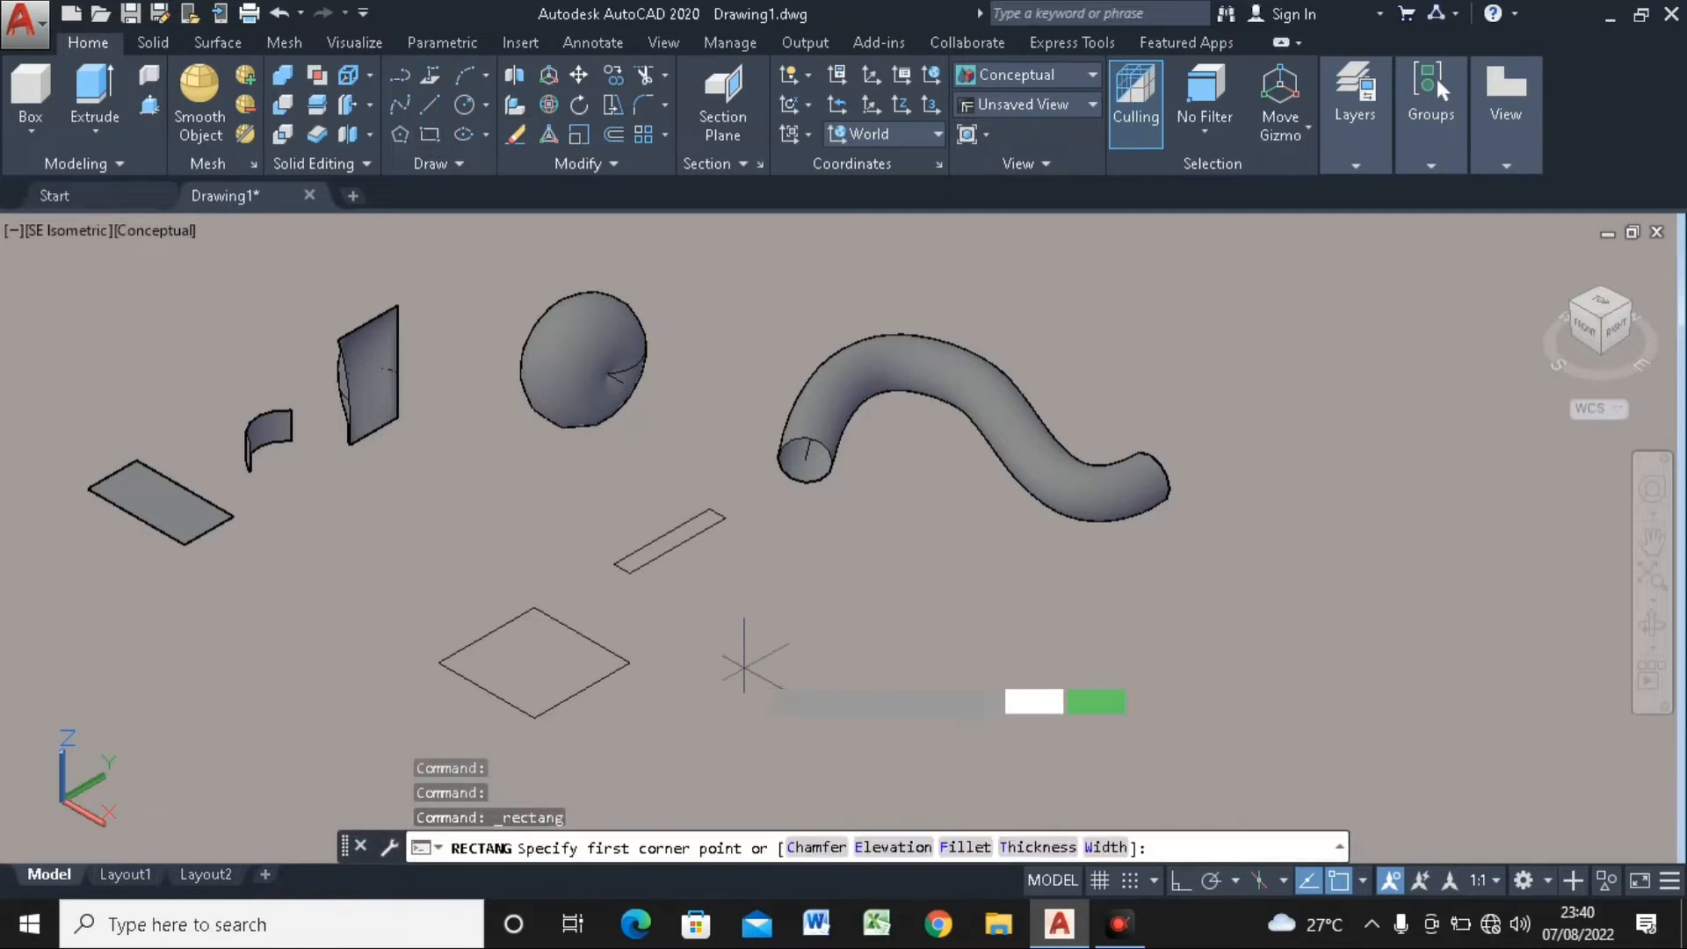
left_click(745, 666)
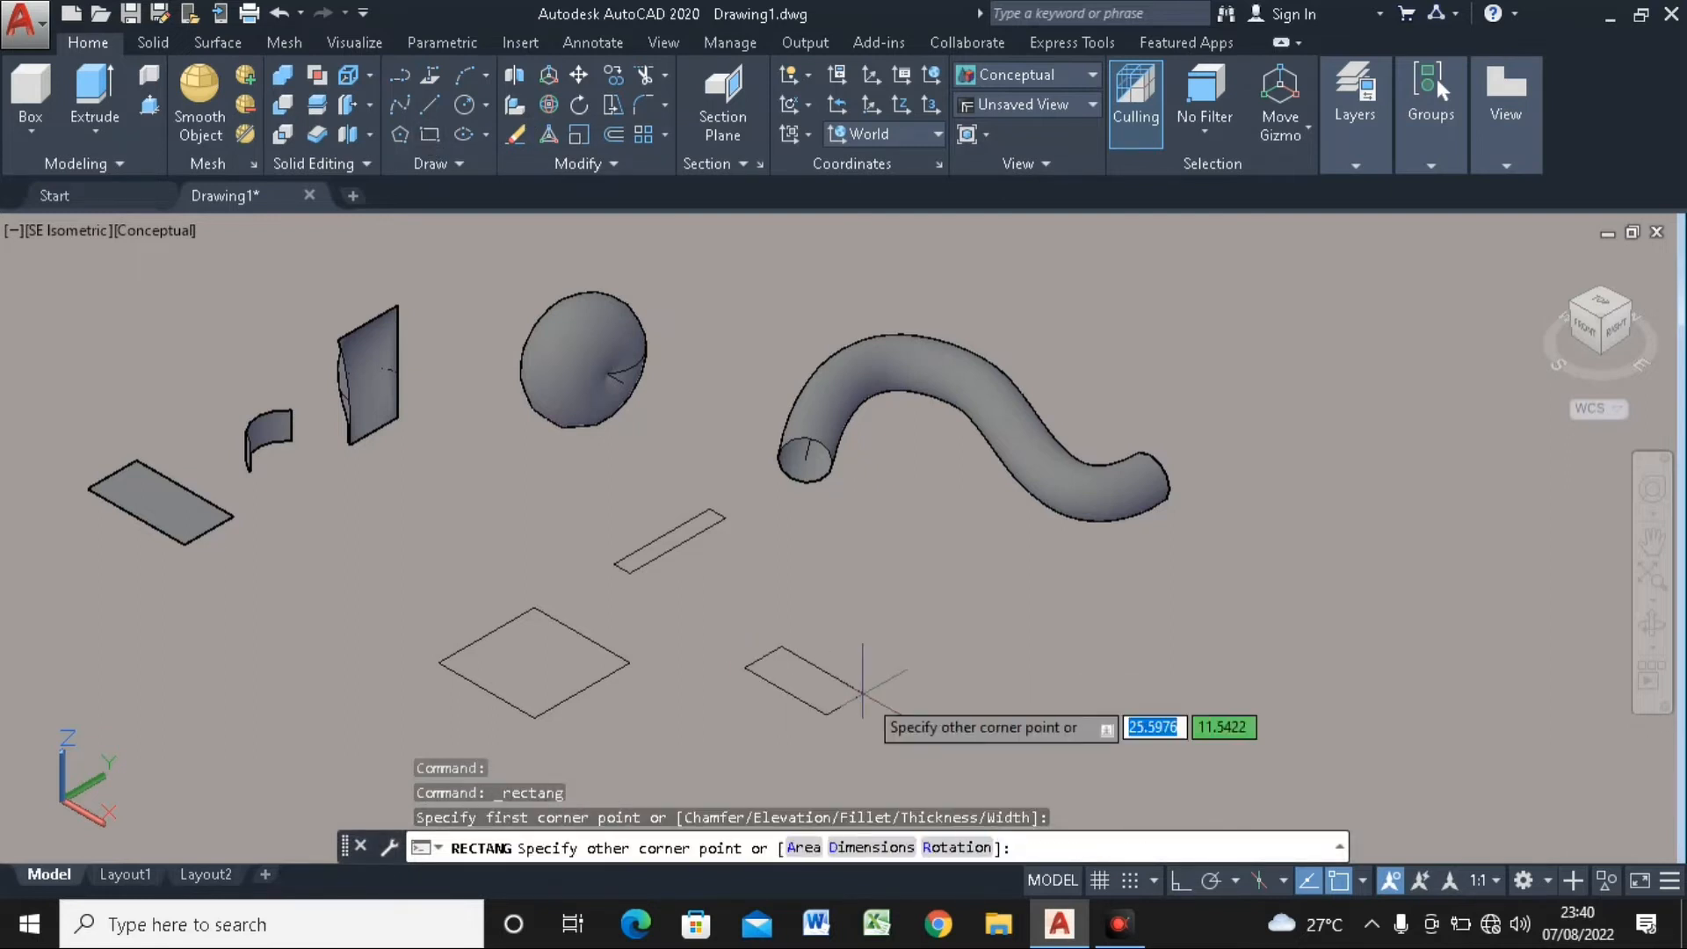
type("10")
key("Tab")
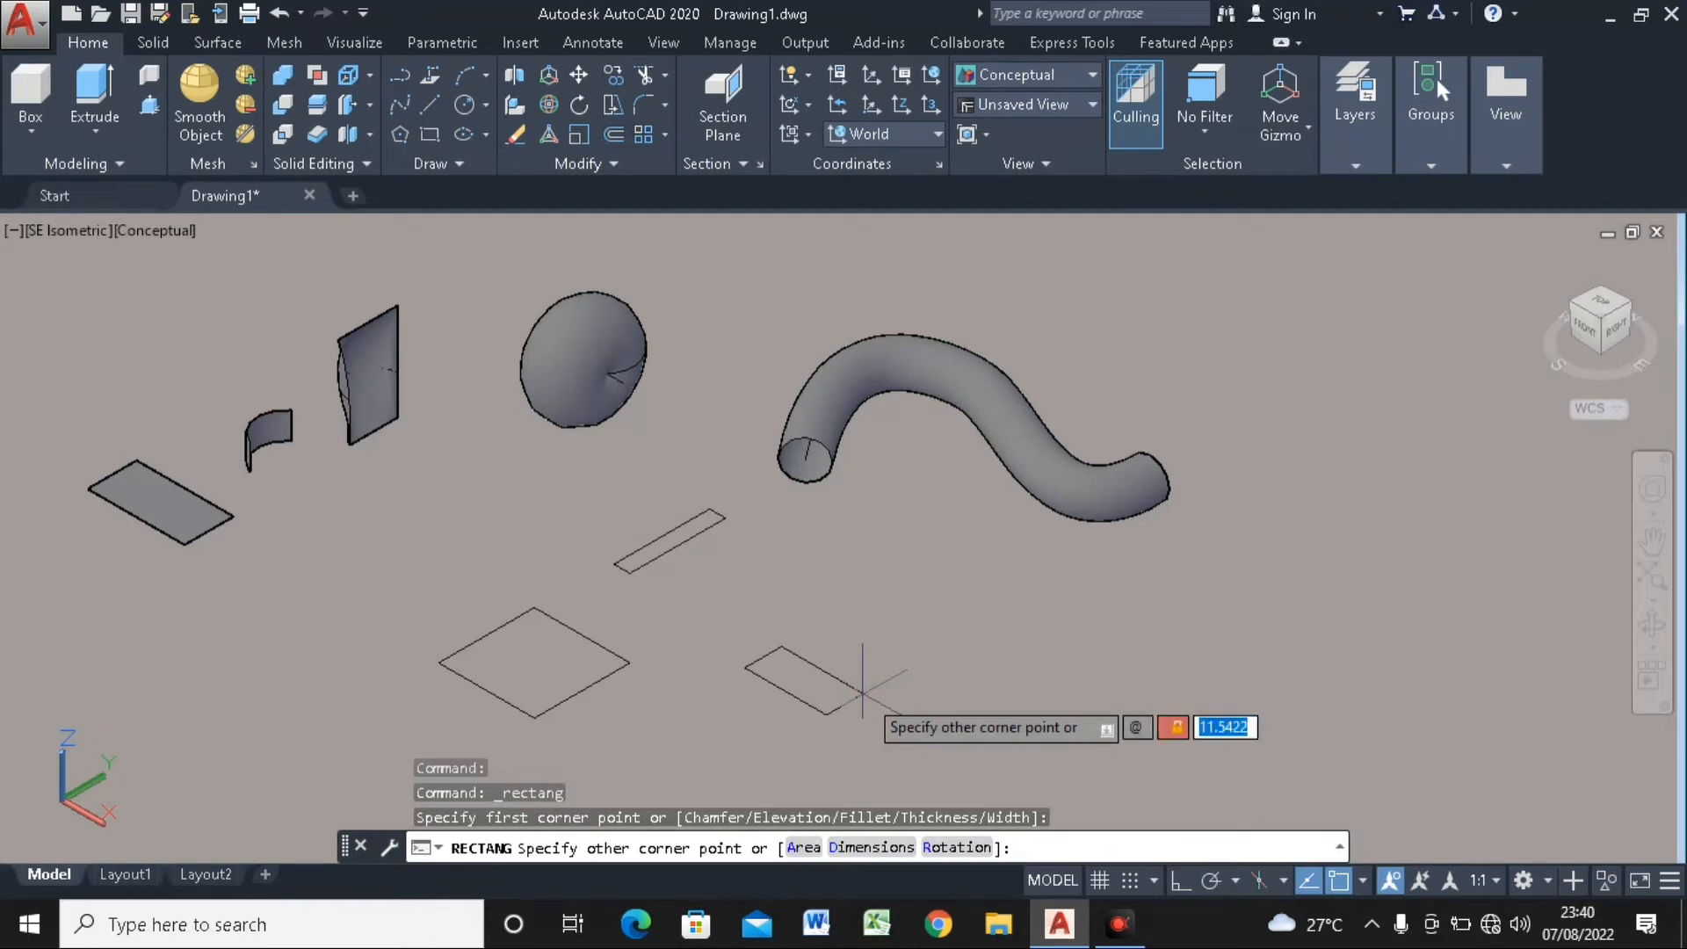
type("5")
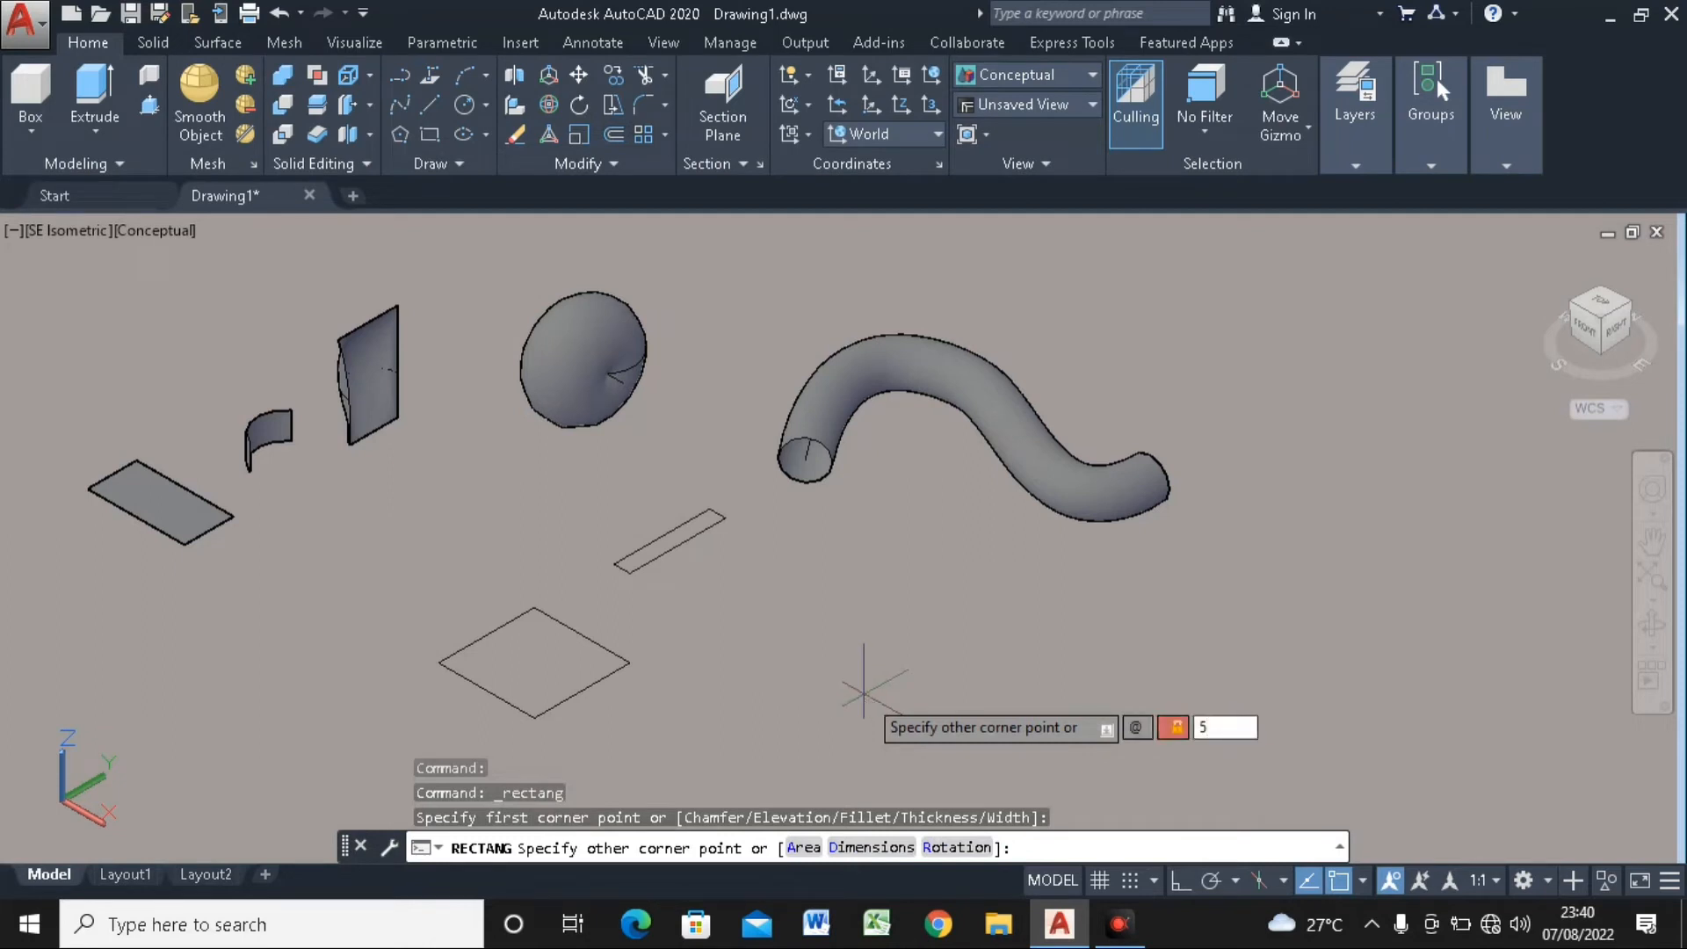
key("Escape")
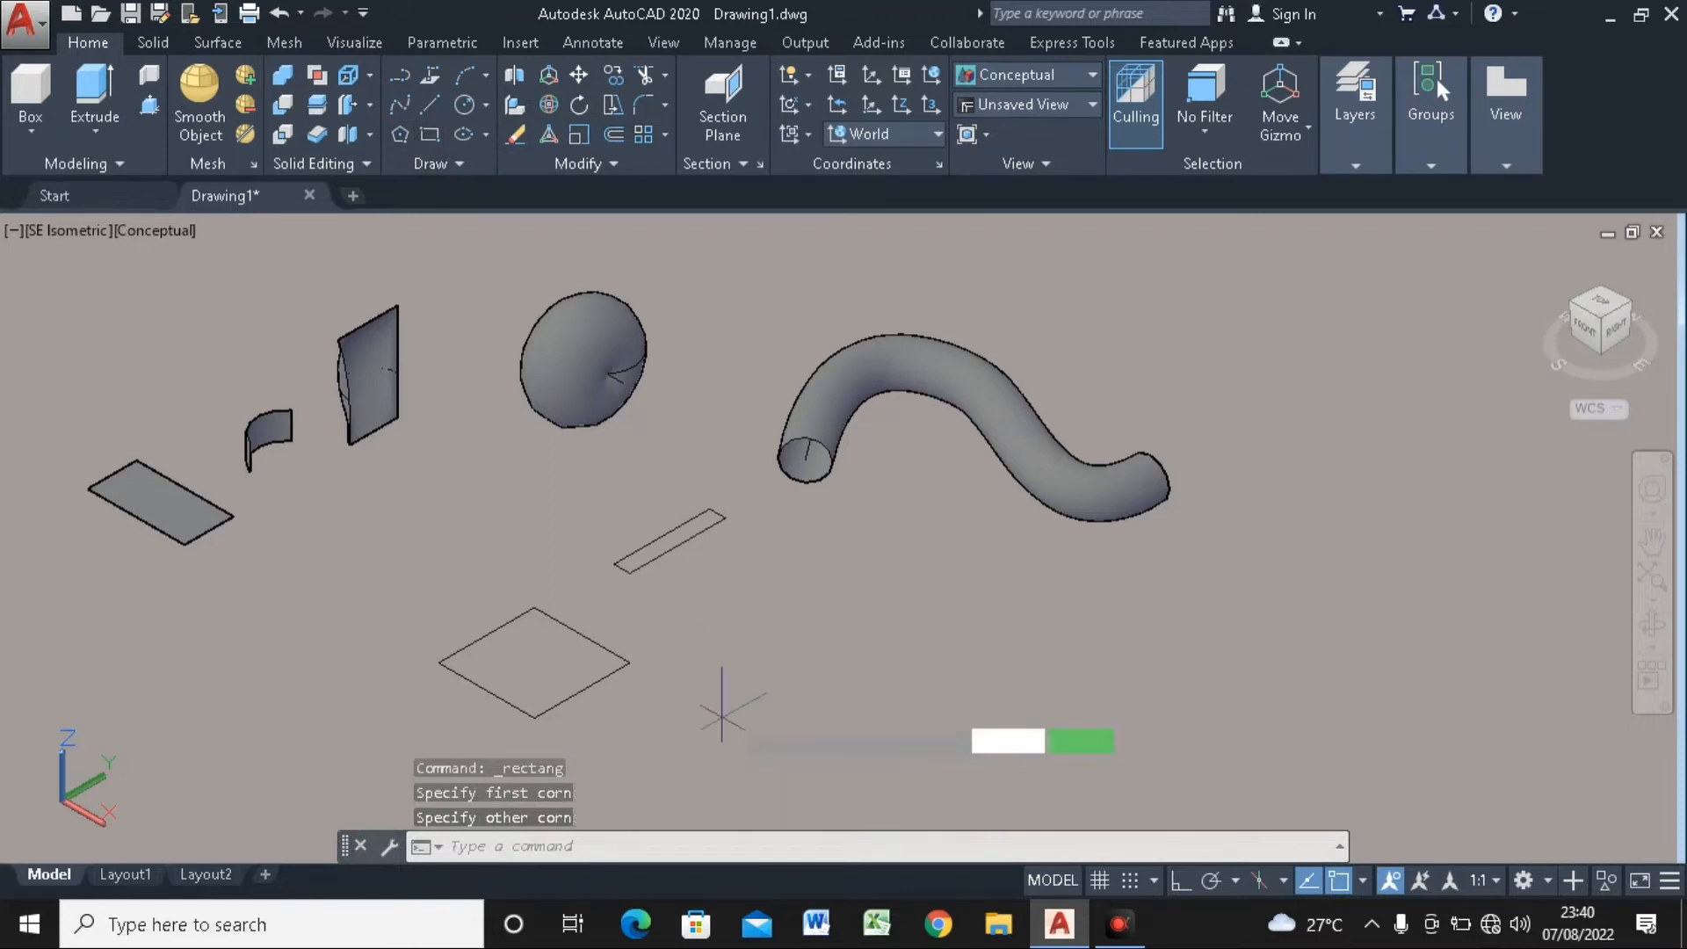
Draw a 30 by 5 rectangle beside the square, running perpendicular to the first narrow strip
key("Return")
left_click(723, 703)
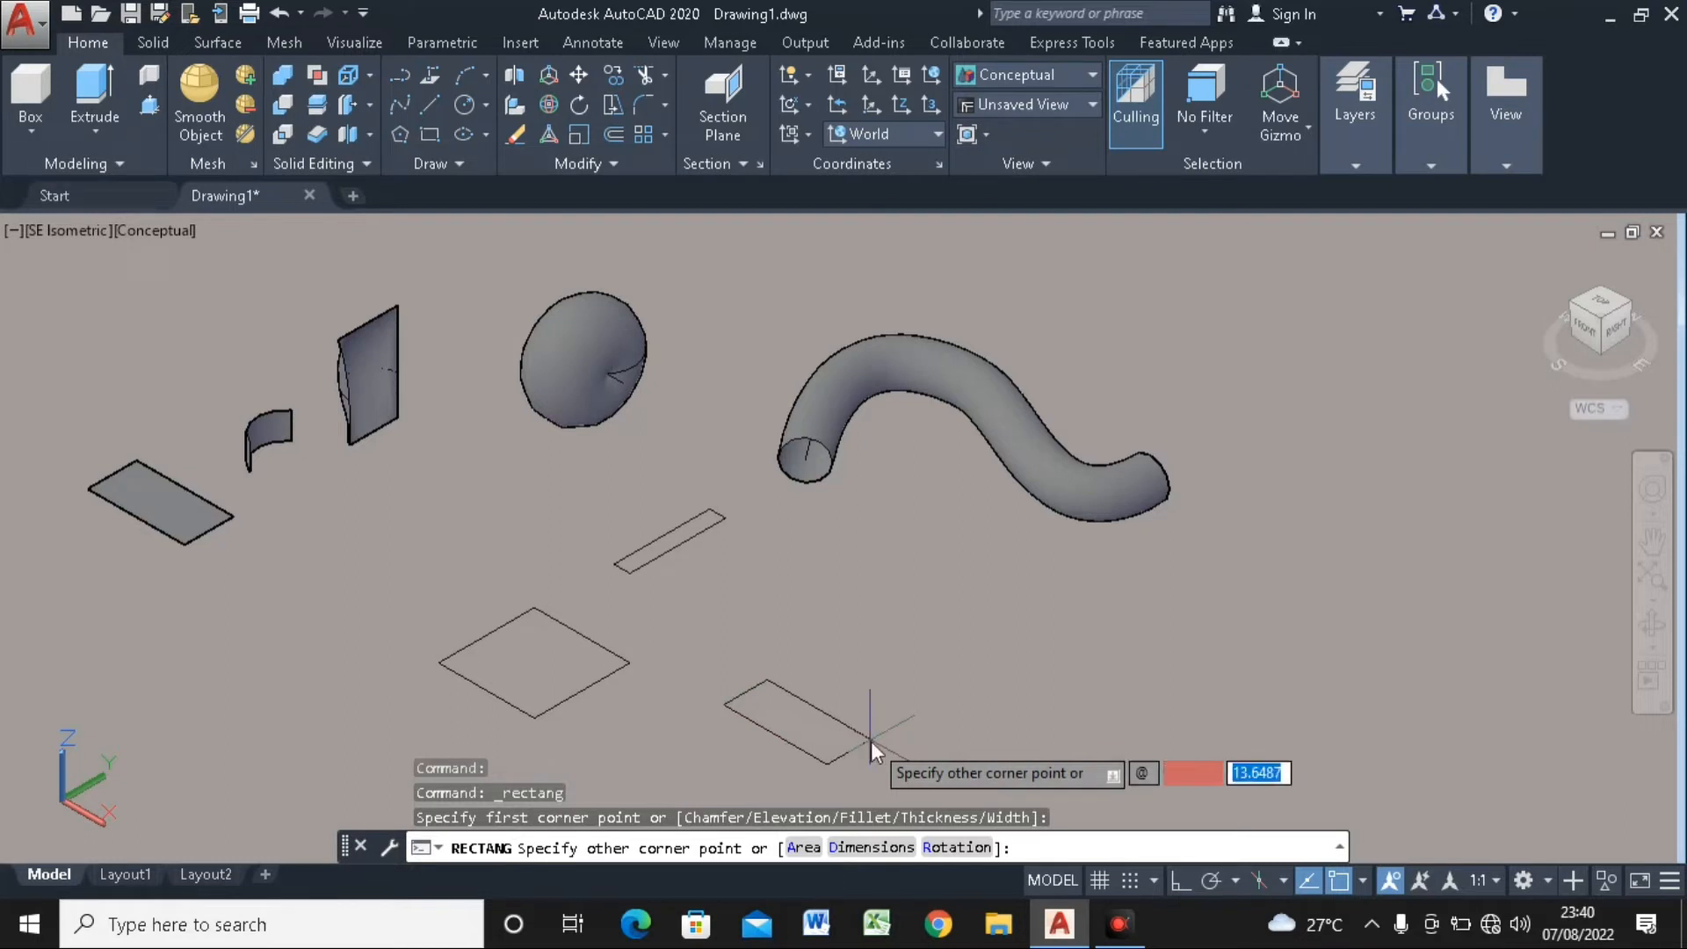
type("5")
key("Return")
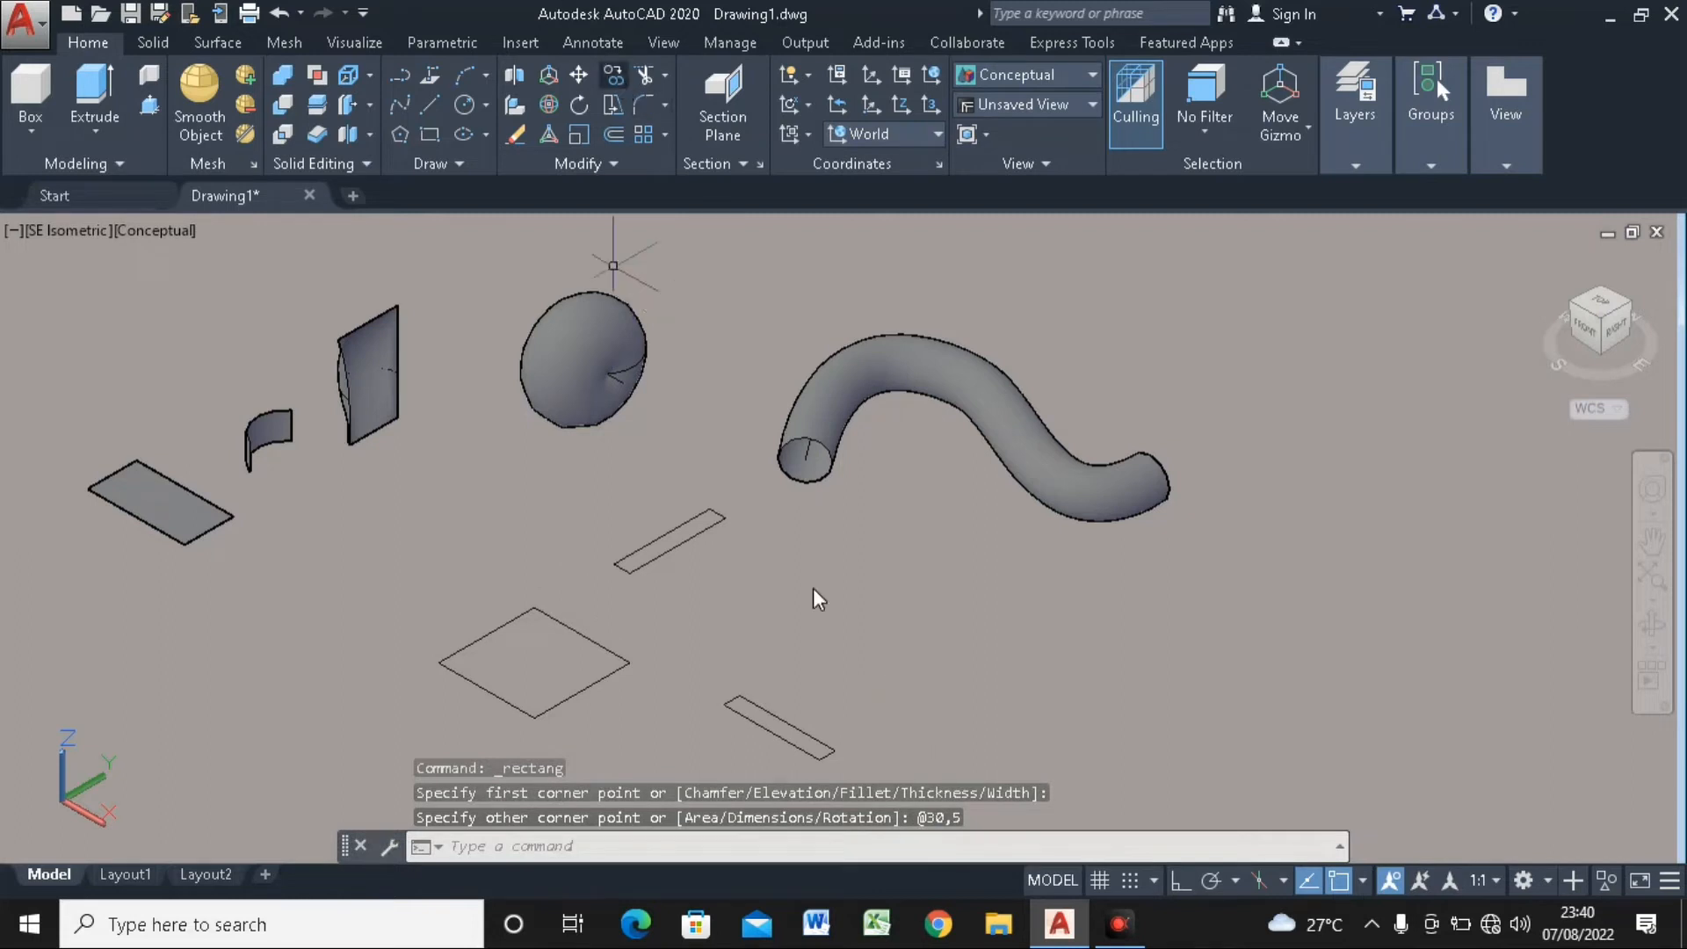
Copy the 5 by 30 strip twice to form a row of three parallel strips
type("co")
key("Return")
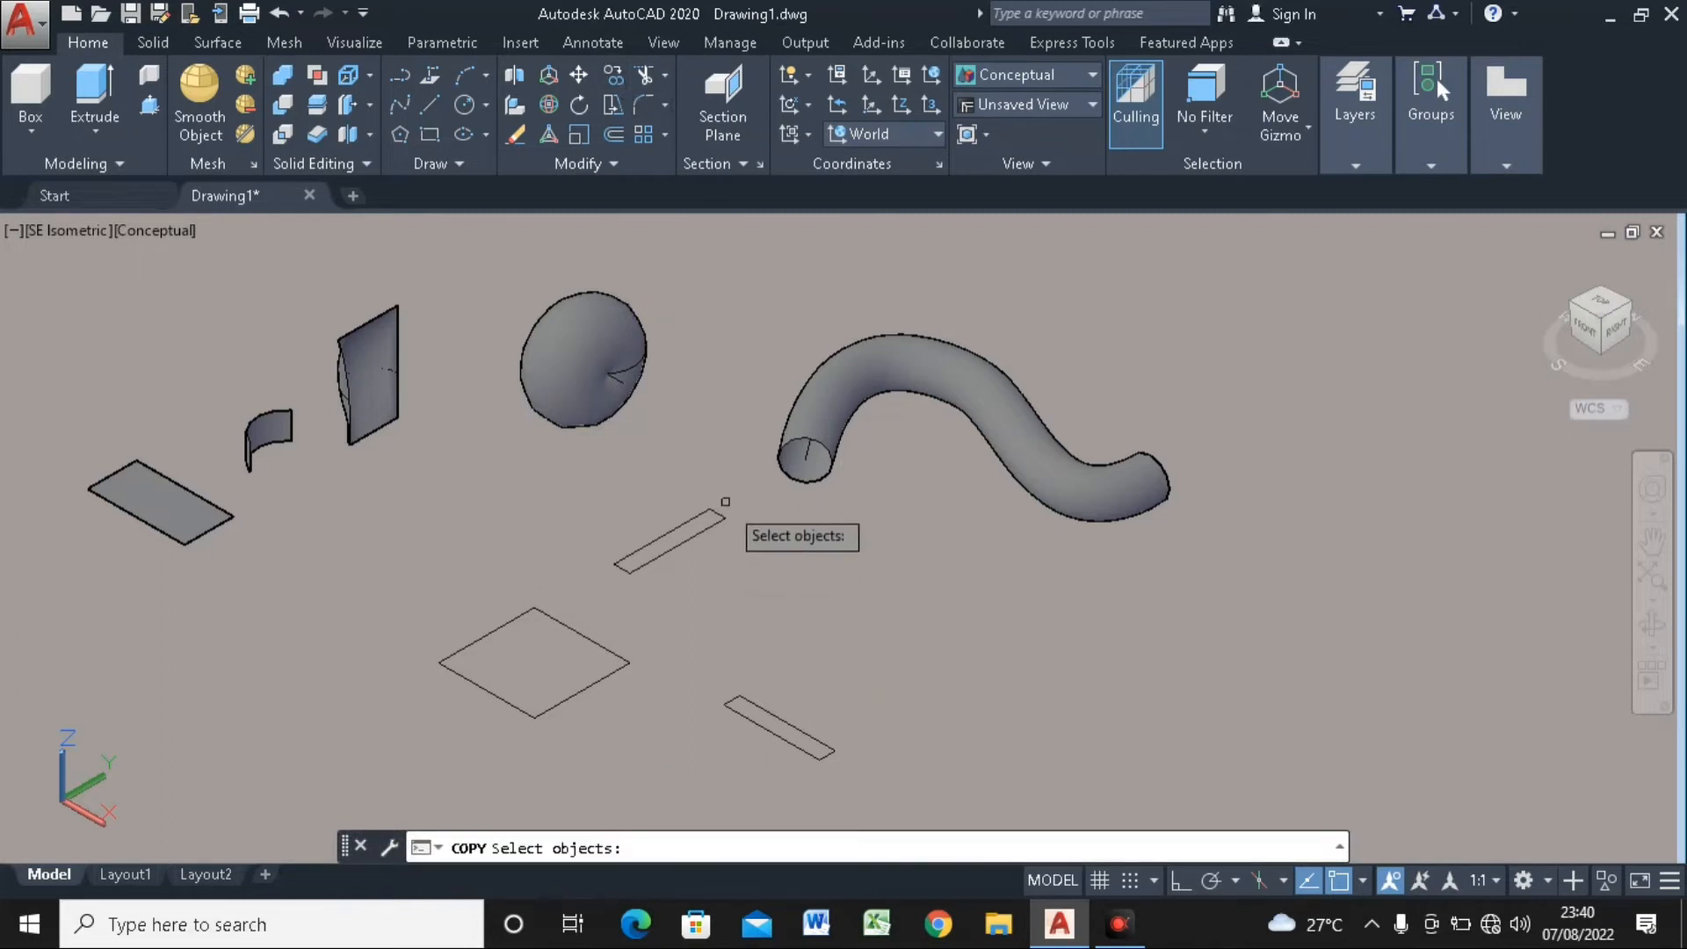
left_click(721, 519)
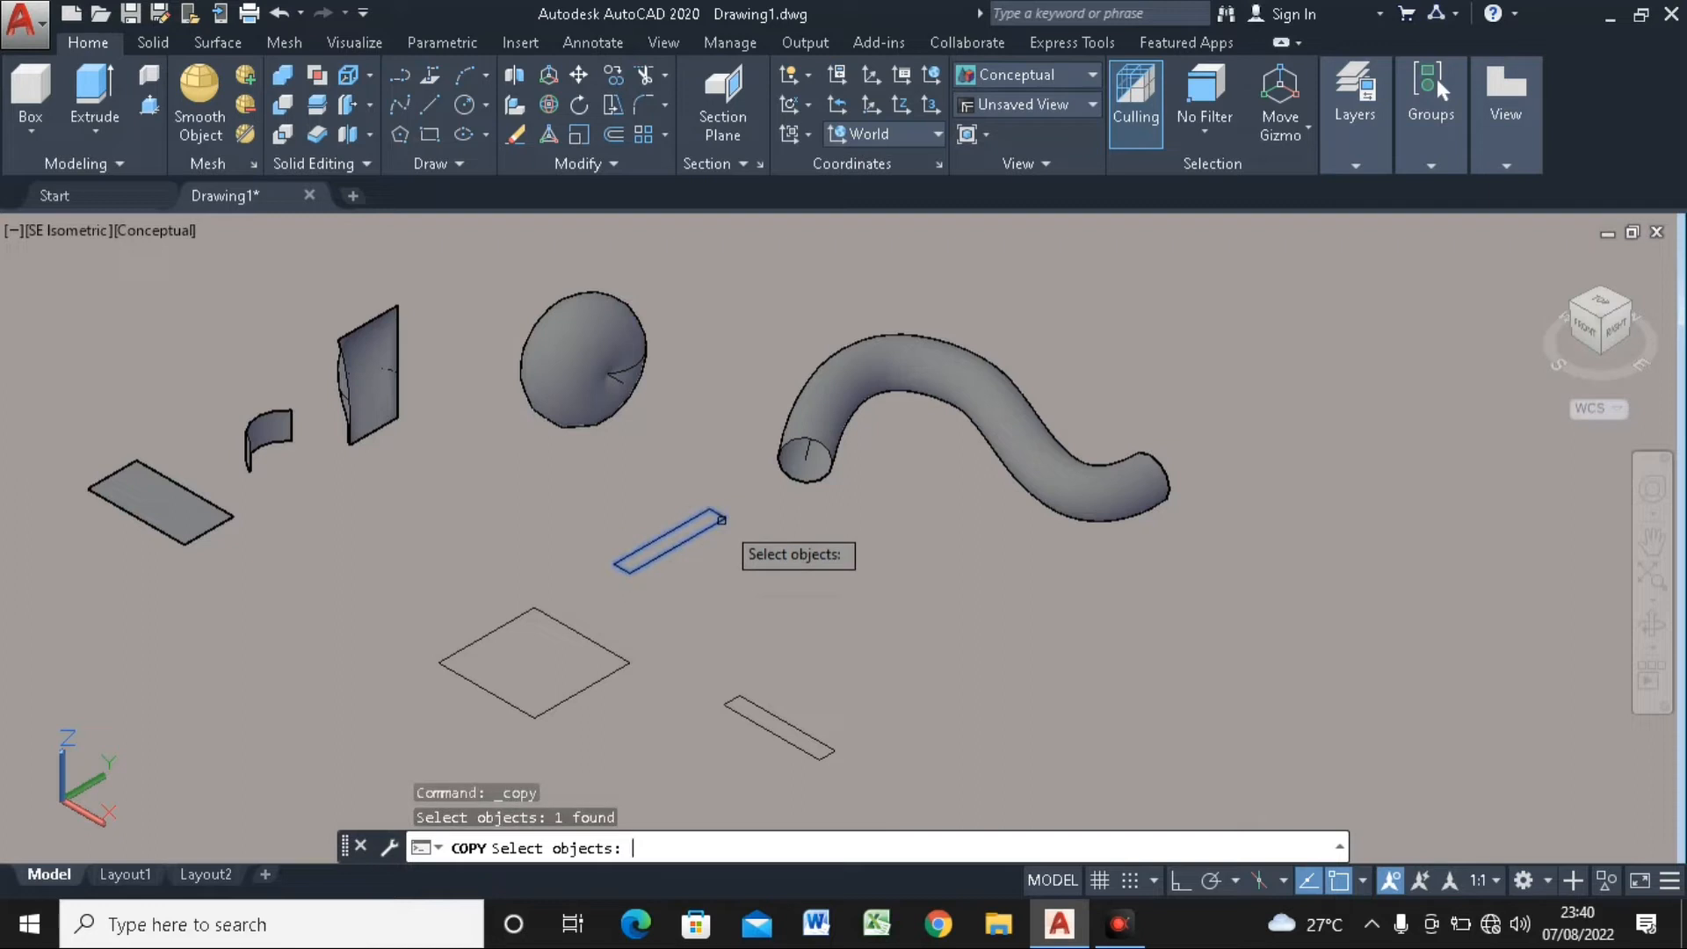
key("Return")
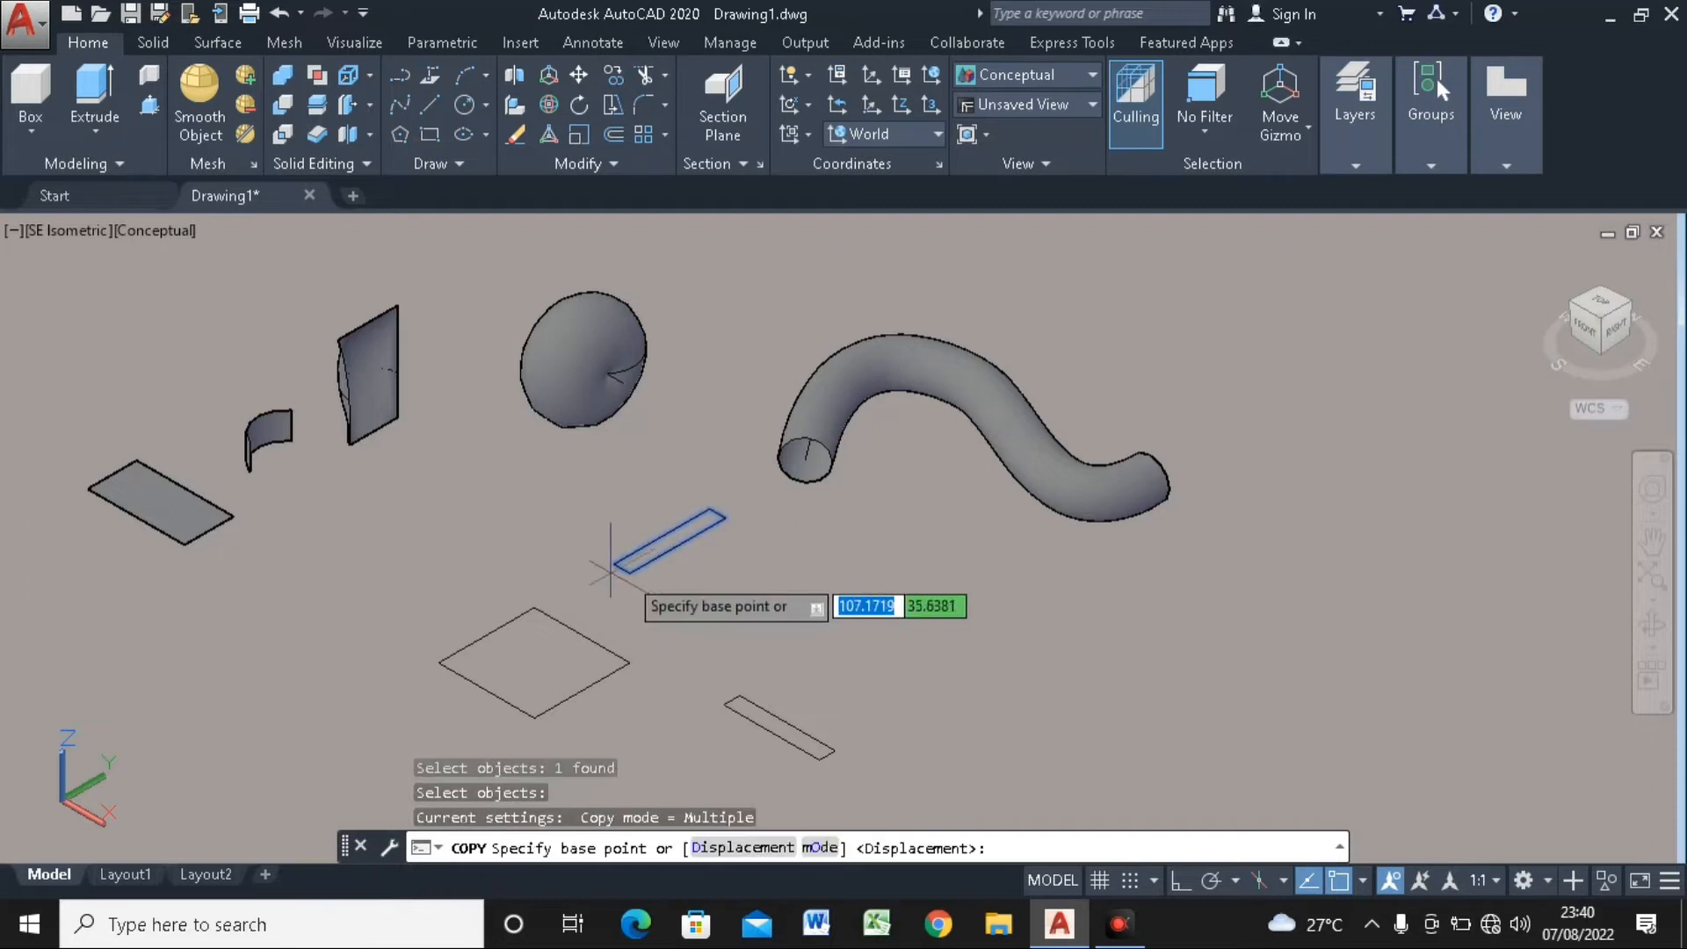
left_click(639, 560)
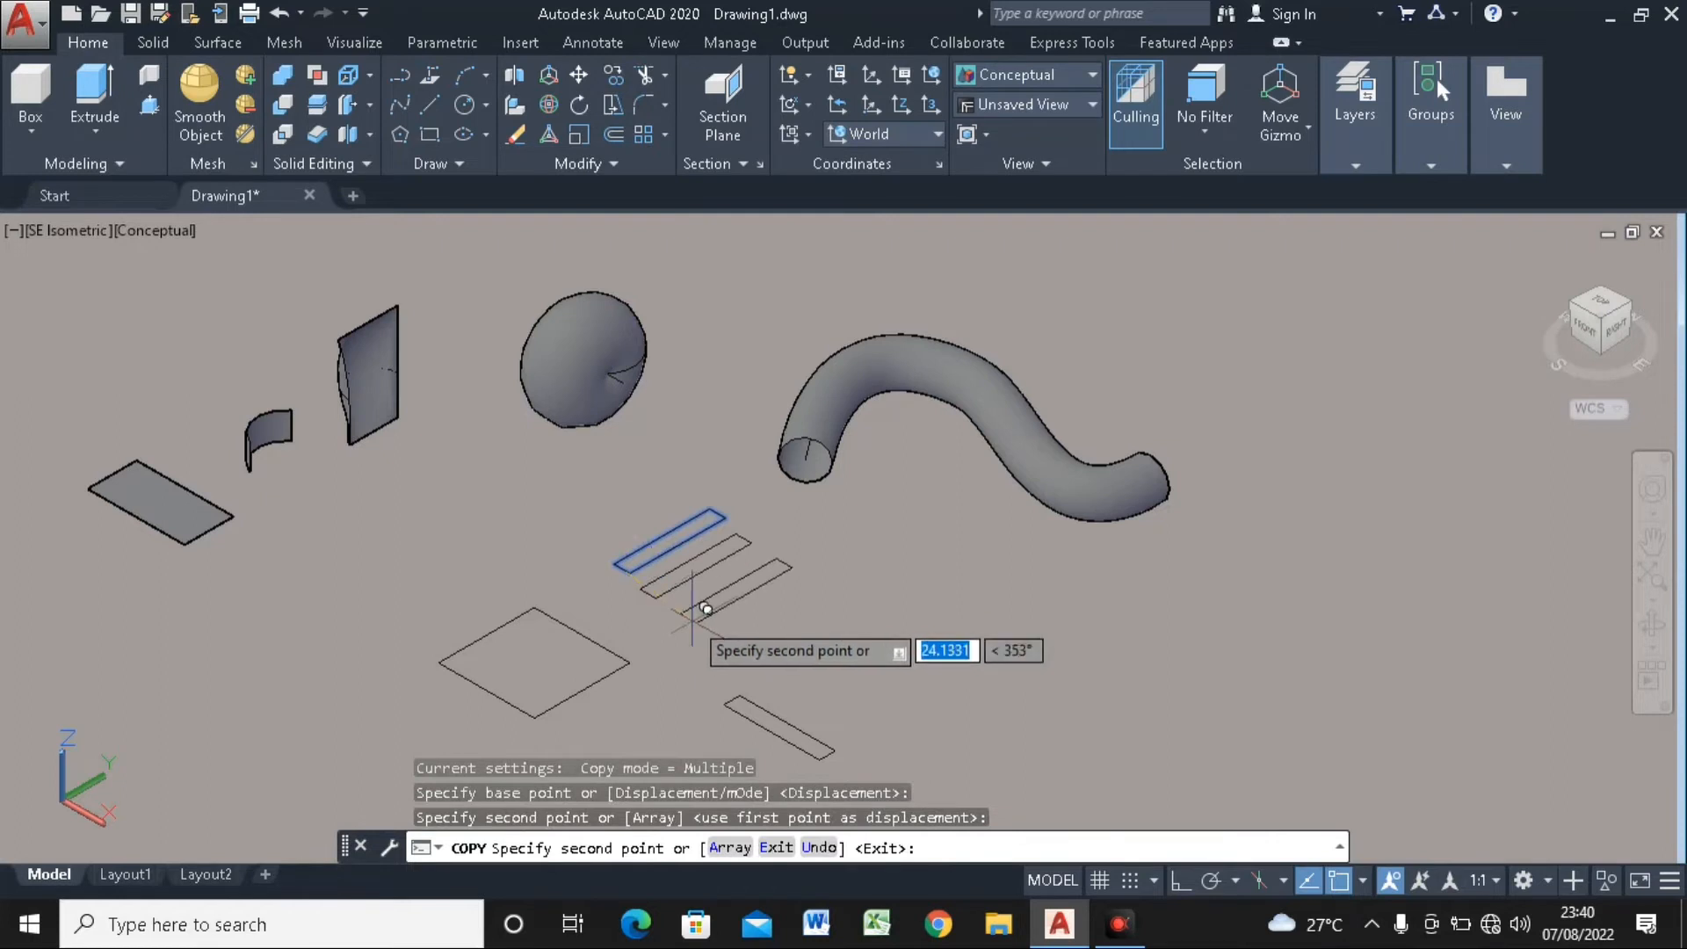
left_click(665, 584)
key("Escape")
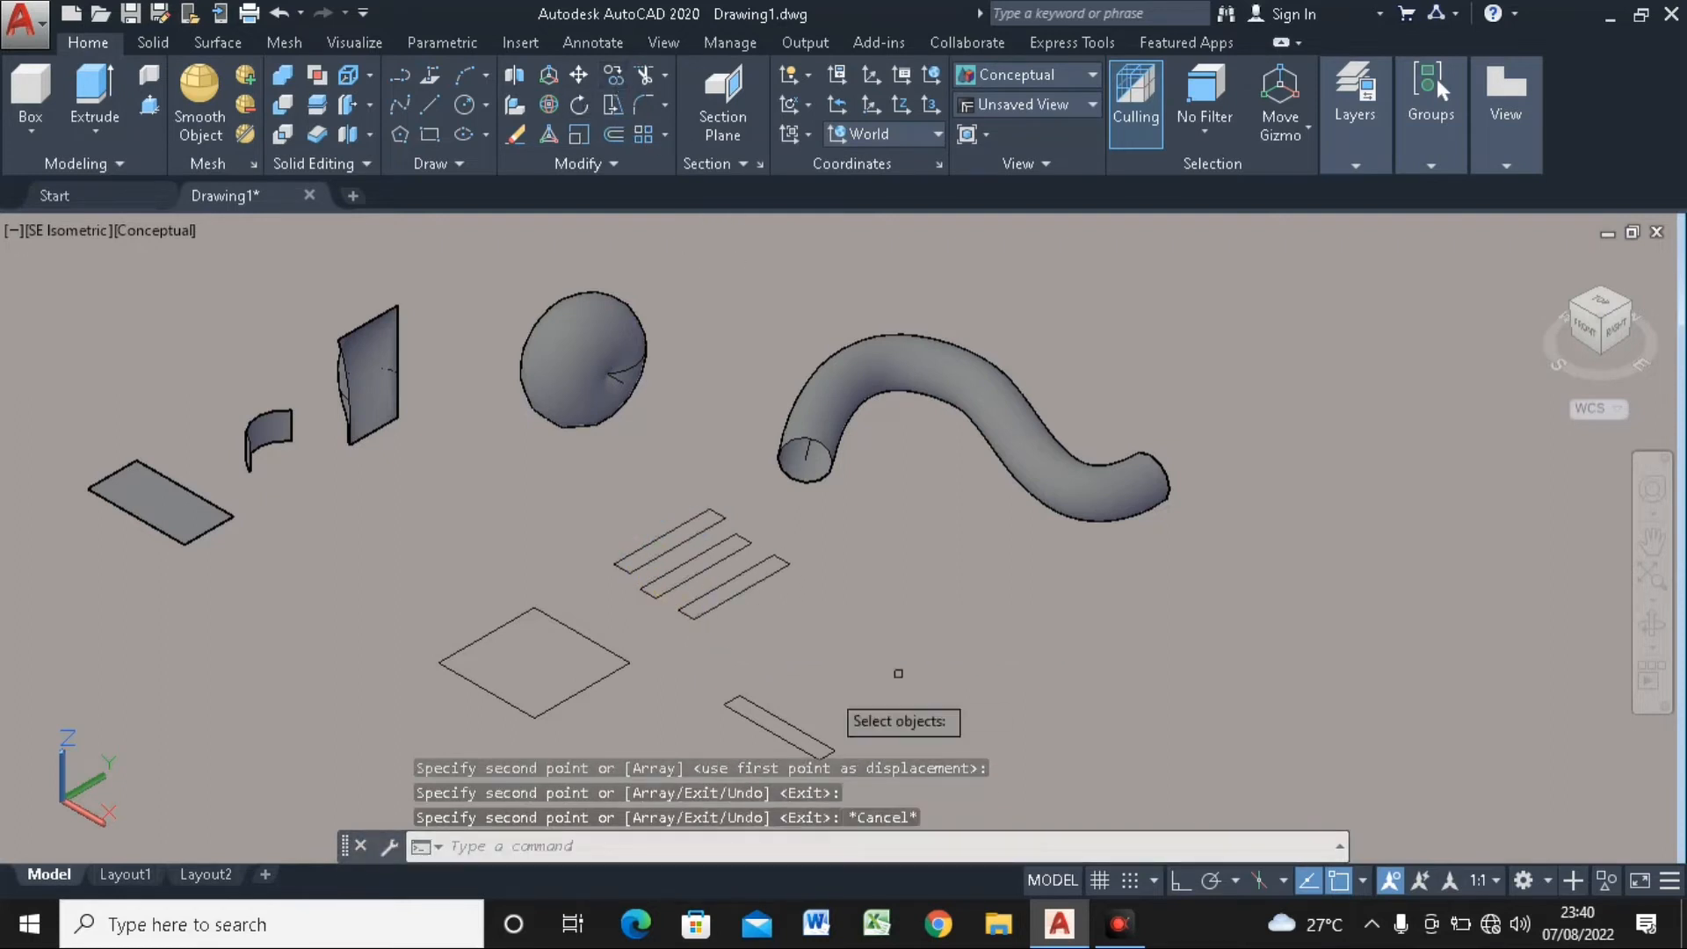
Copy the 30 by 5 strip twice to make a second row of three parallel strips
left_click(777, 717)
key("Return")
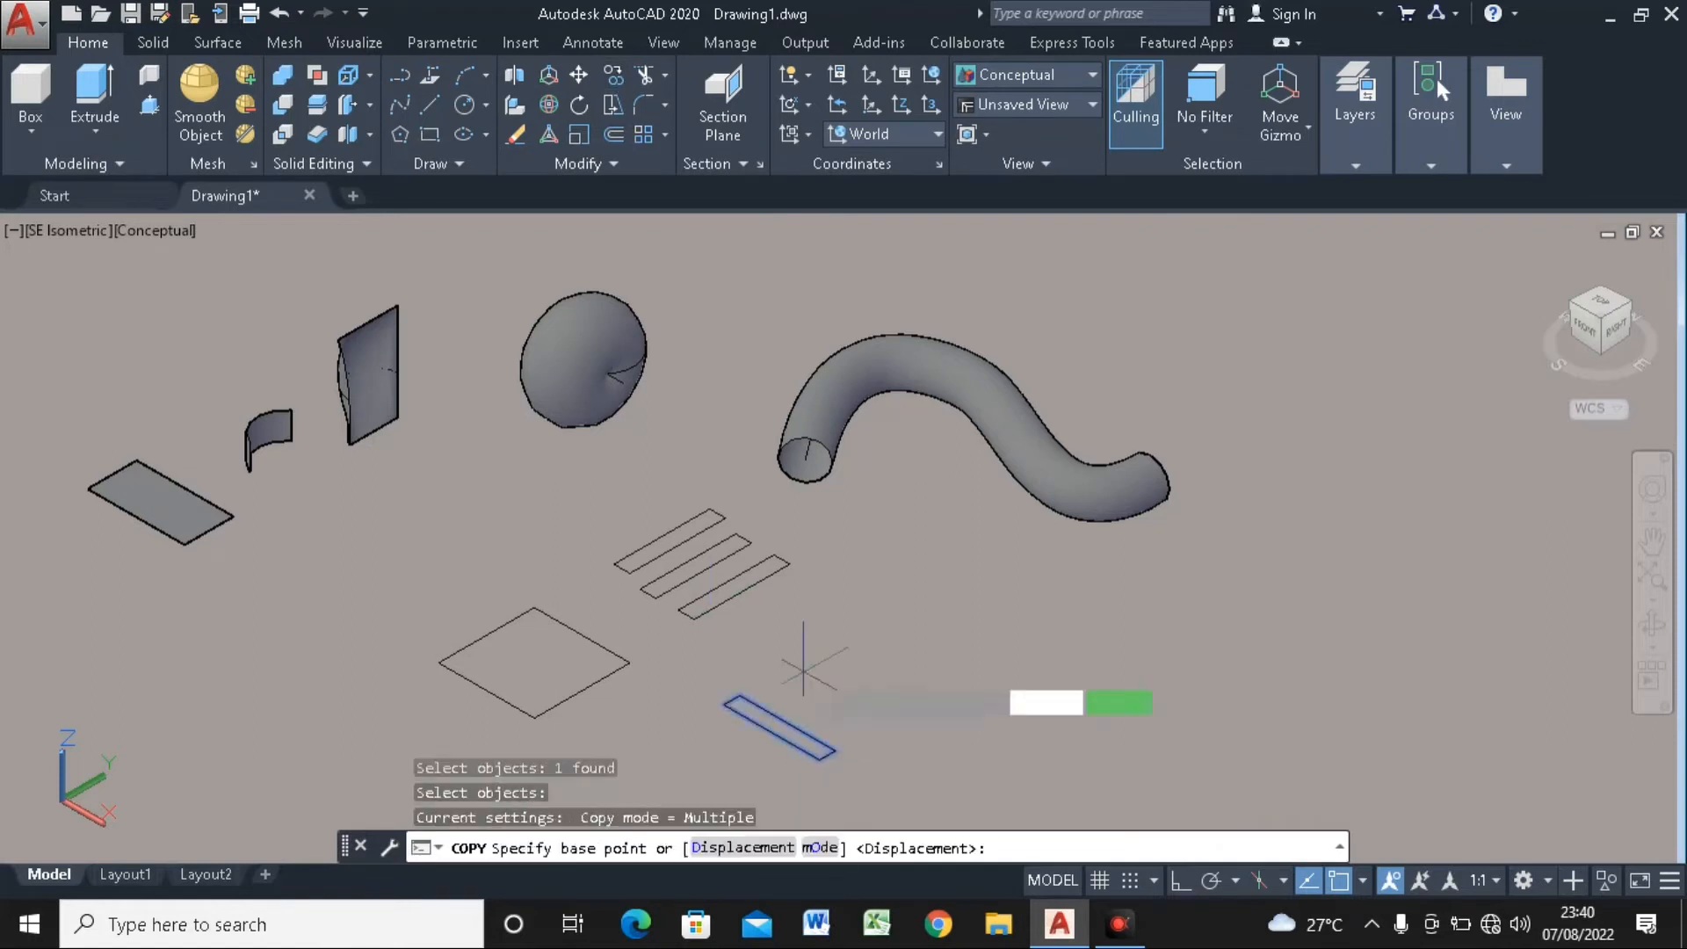
left_click(749, 686)
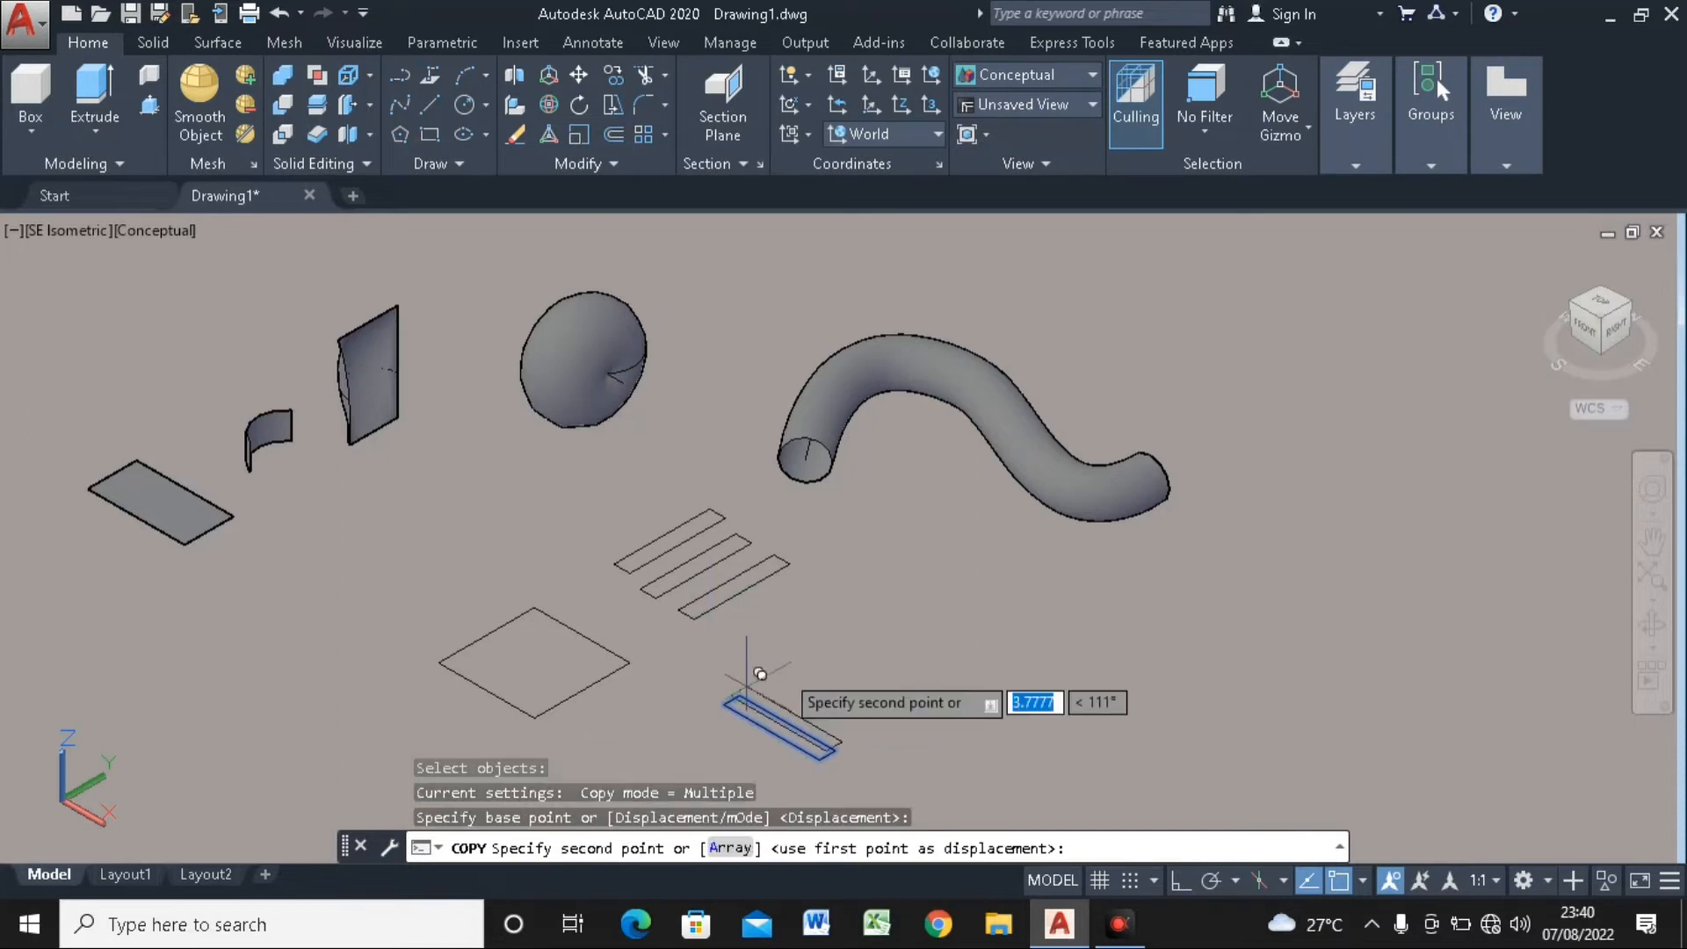
left_click(789, 666)
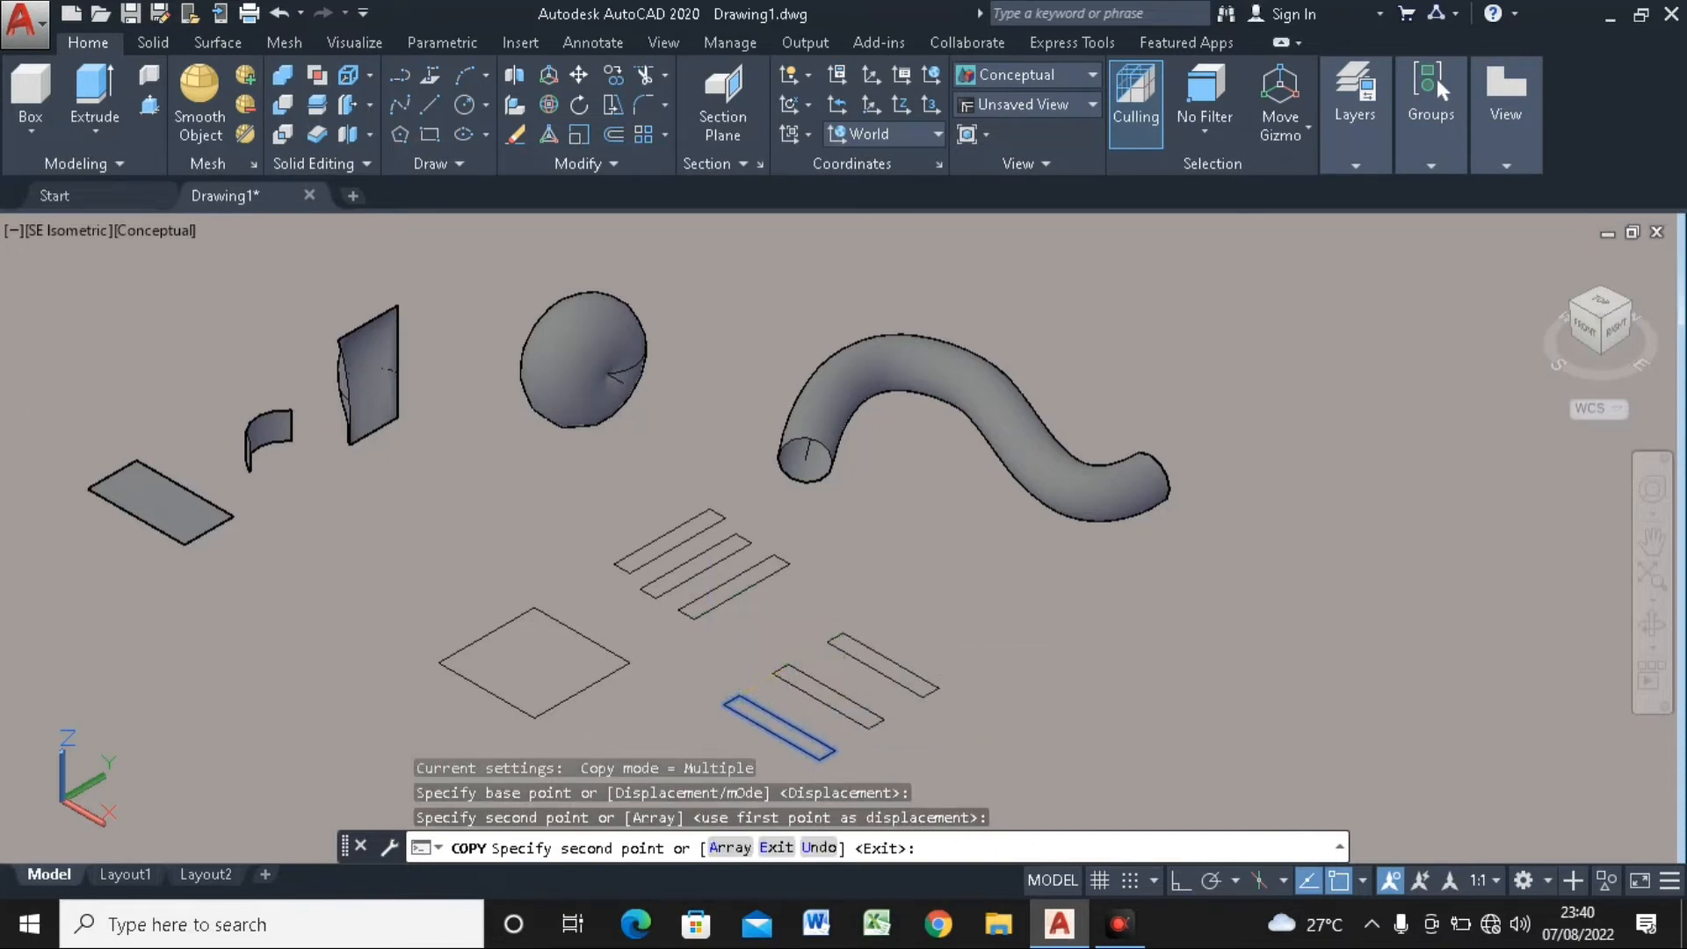
left_click(852, 620)
key("Escape")
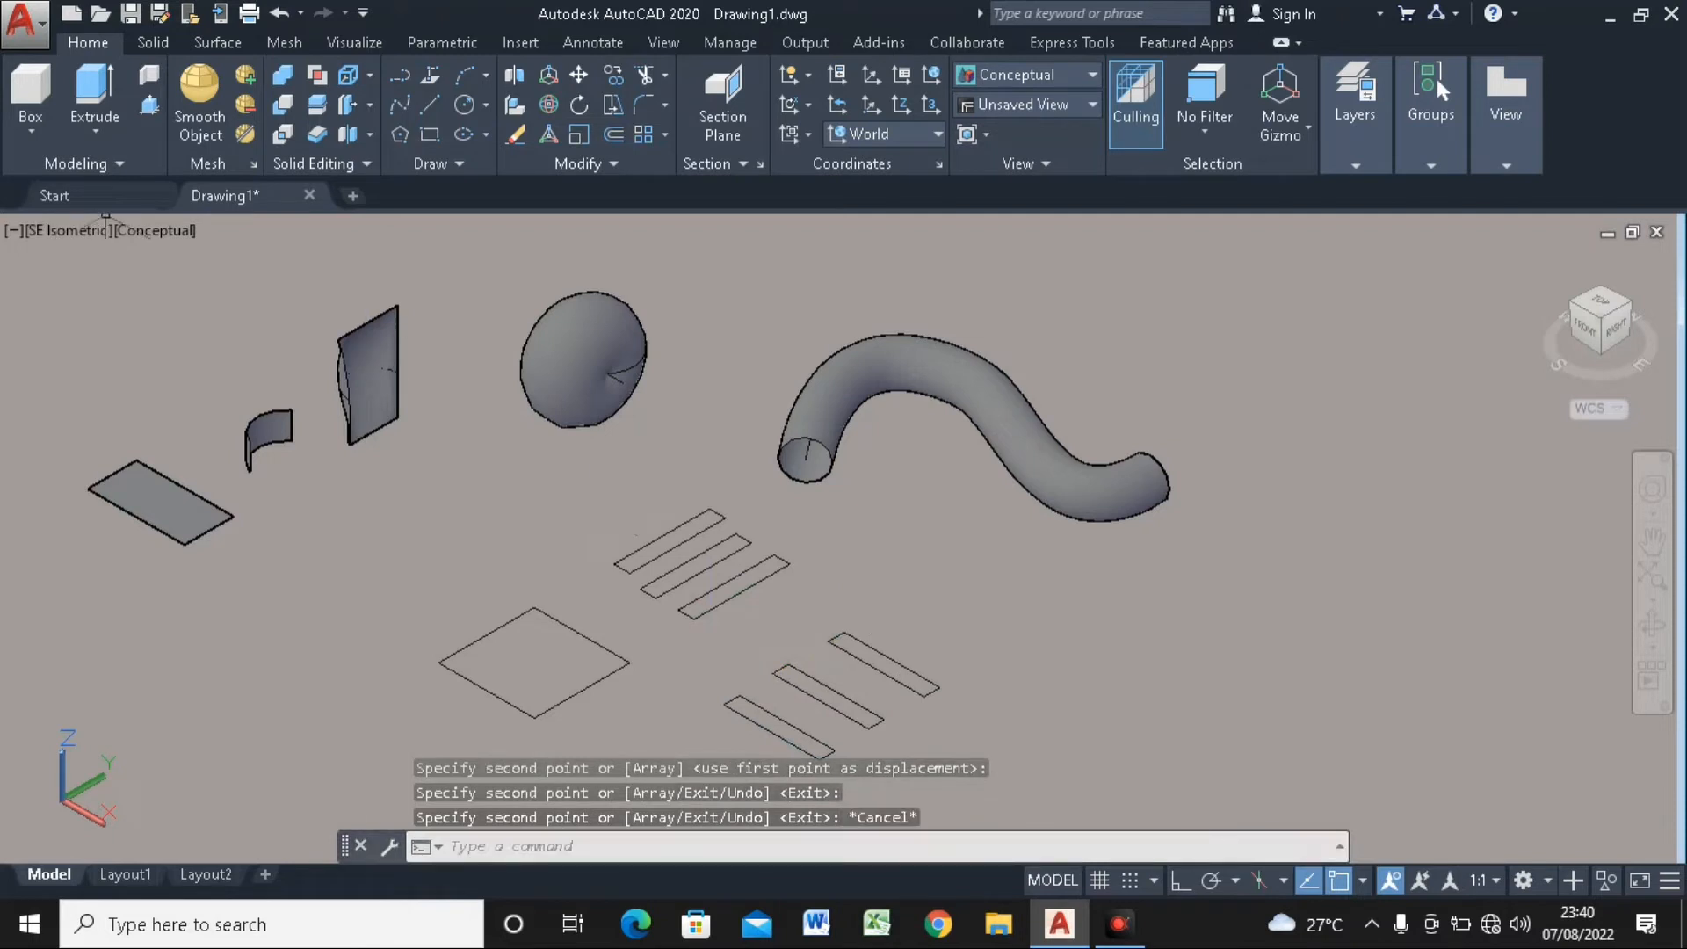
Set the visual style to 2D Wireframe and draw a three-point arc in the first 5 by 30 strip, from its short edge's midpoint to the opposite corner
left_click(162, 232)
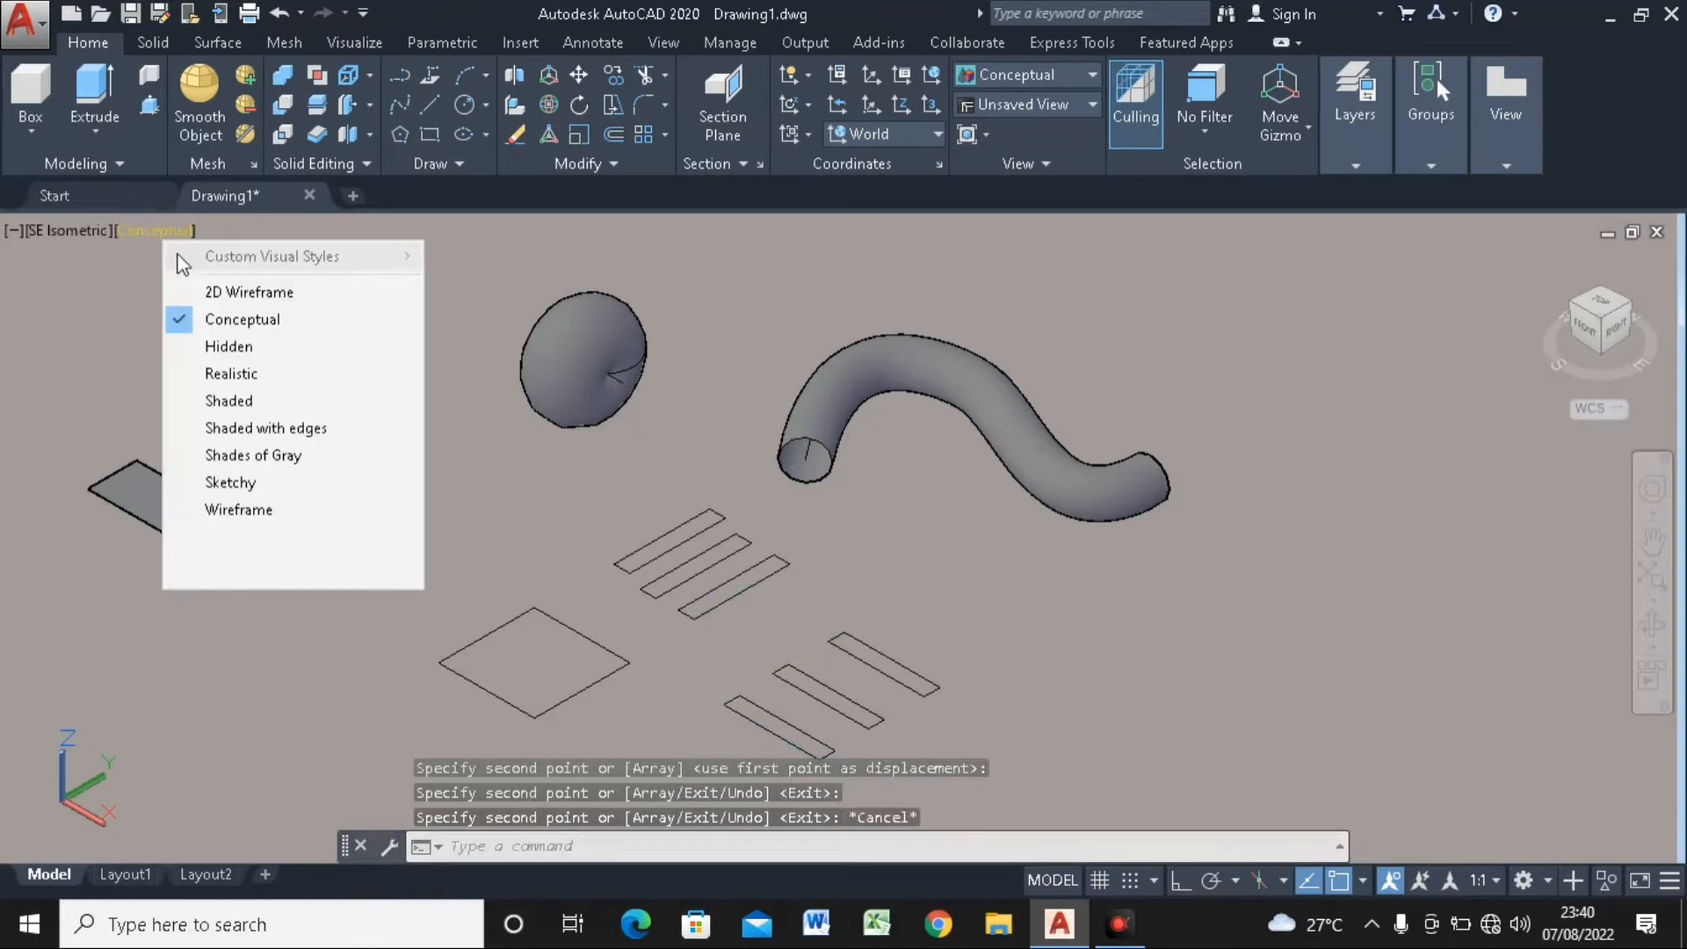
left_click(203, 303)
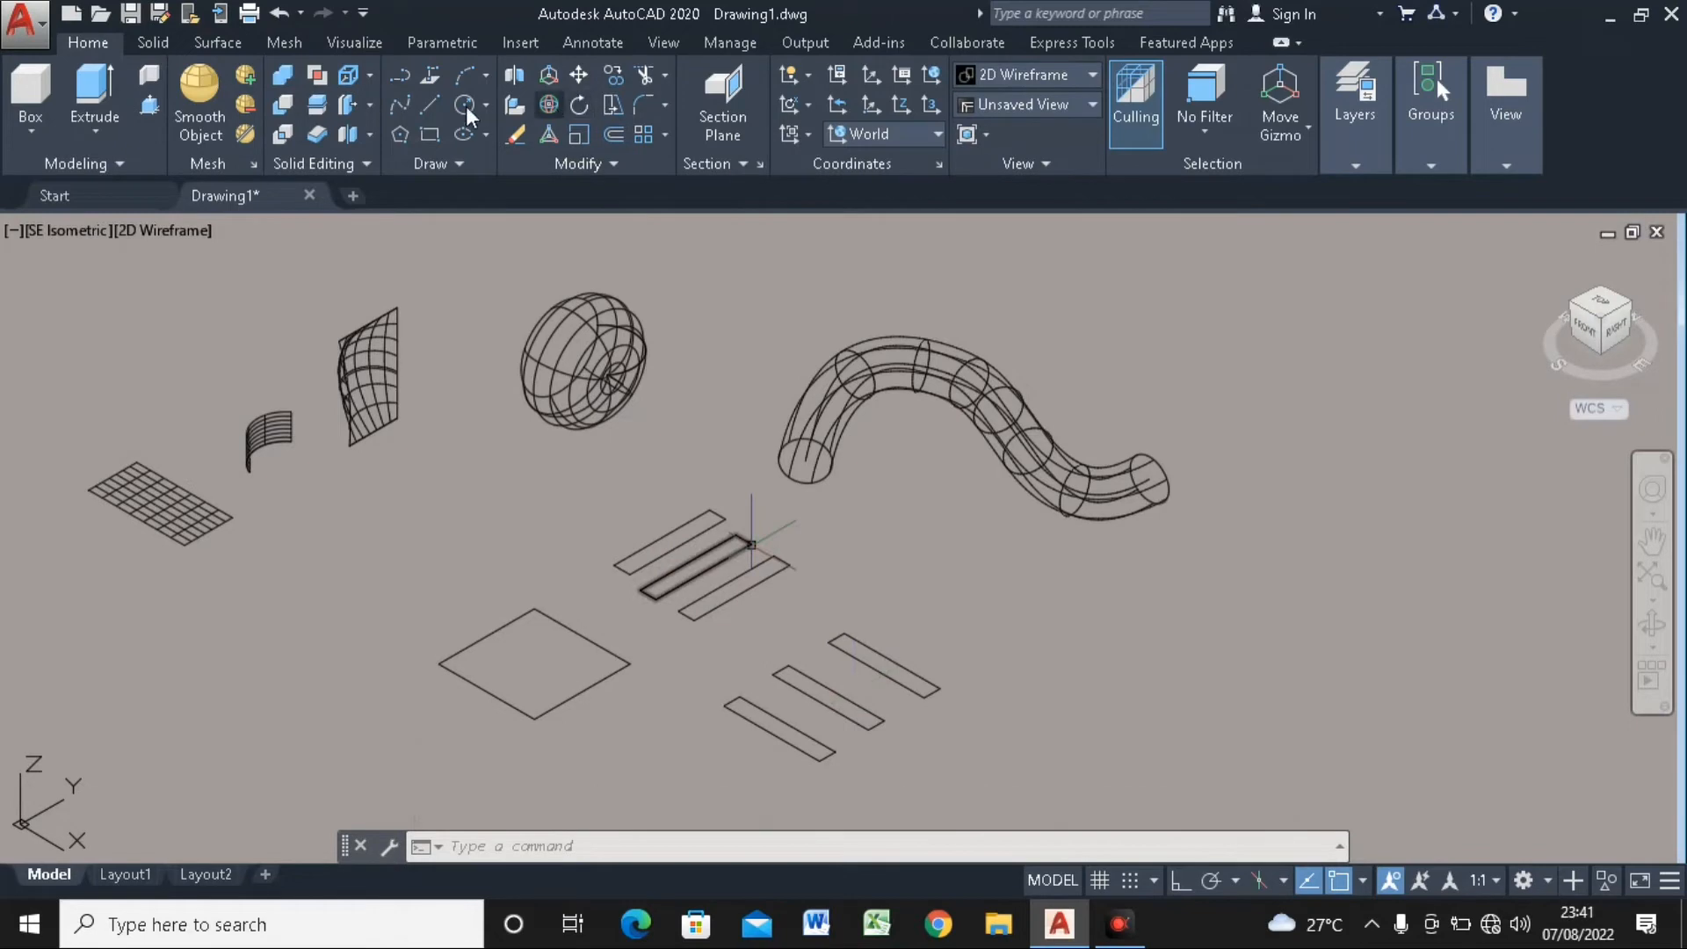
left_click(230, 47)
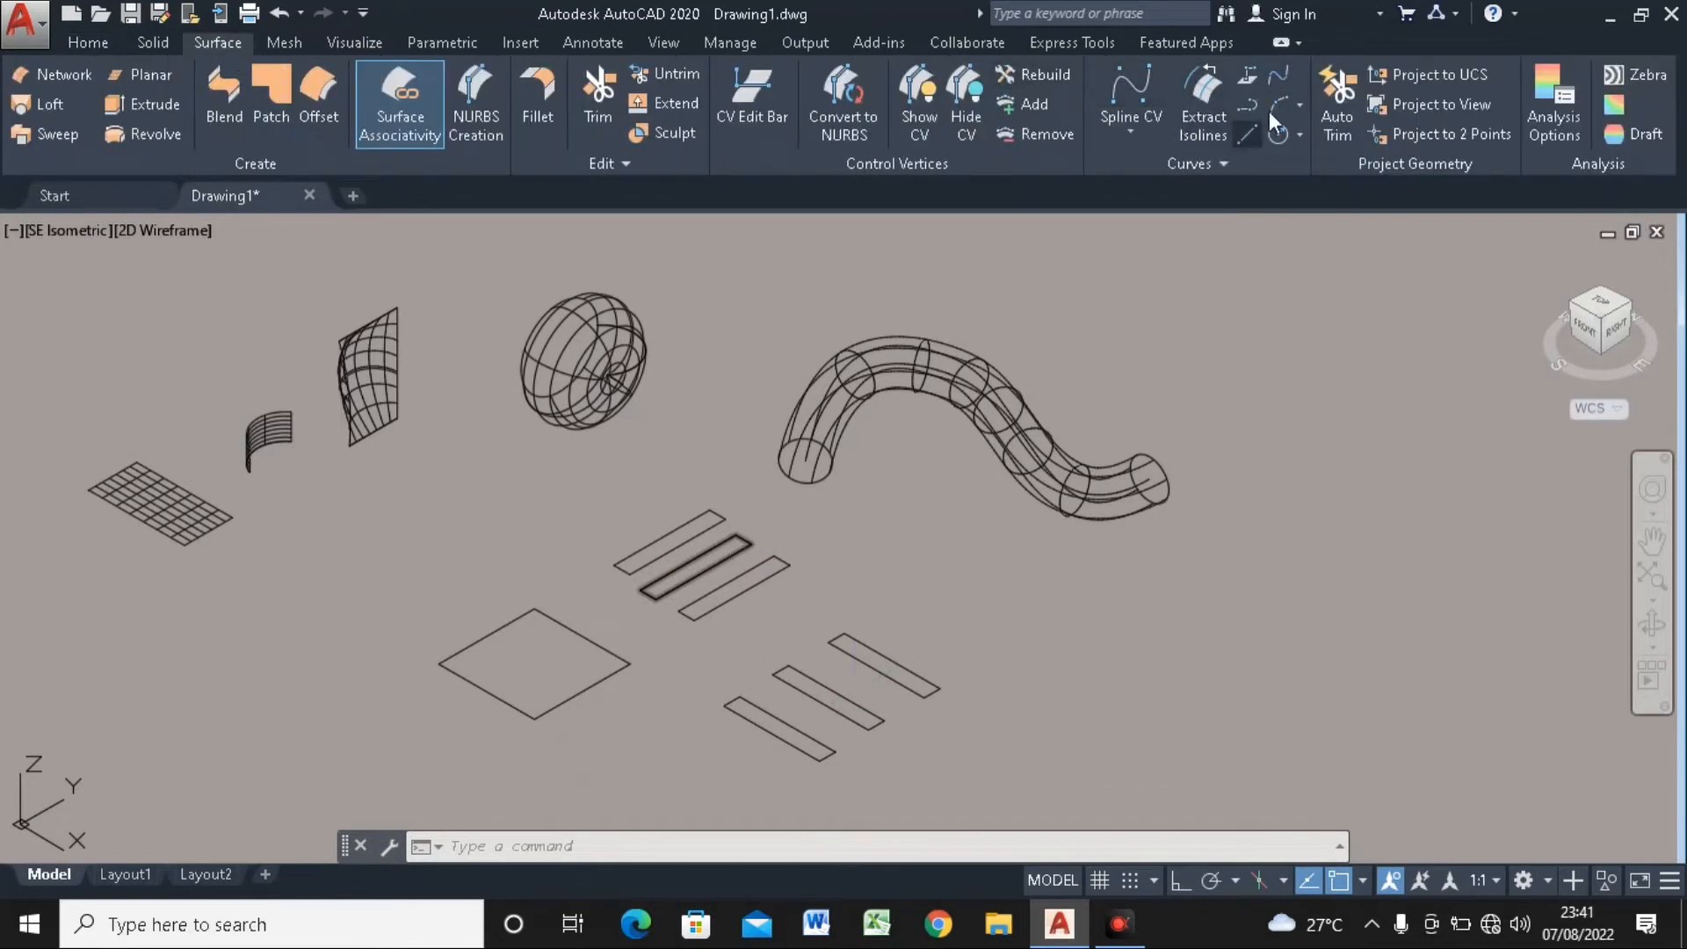
scroll(627, 560, "up", 2)
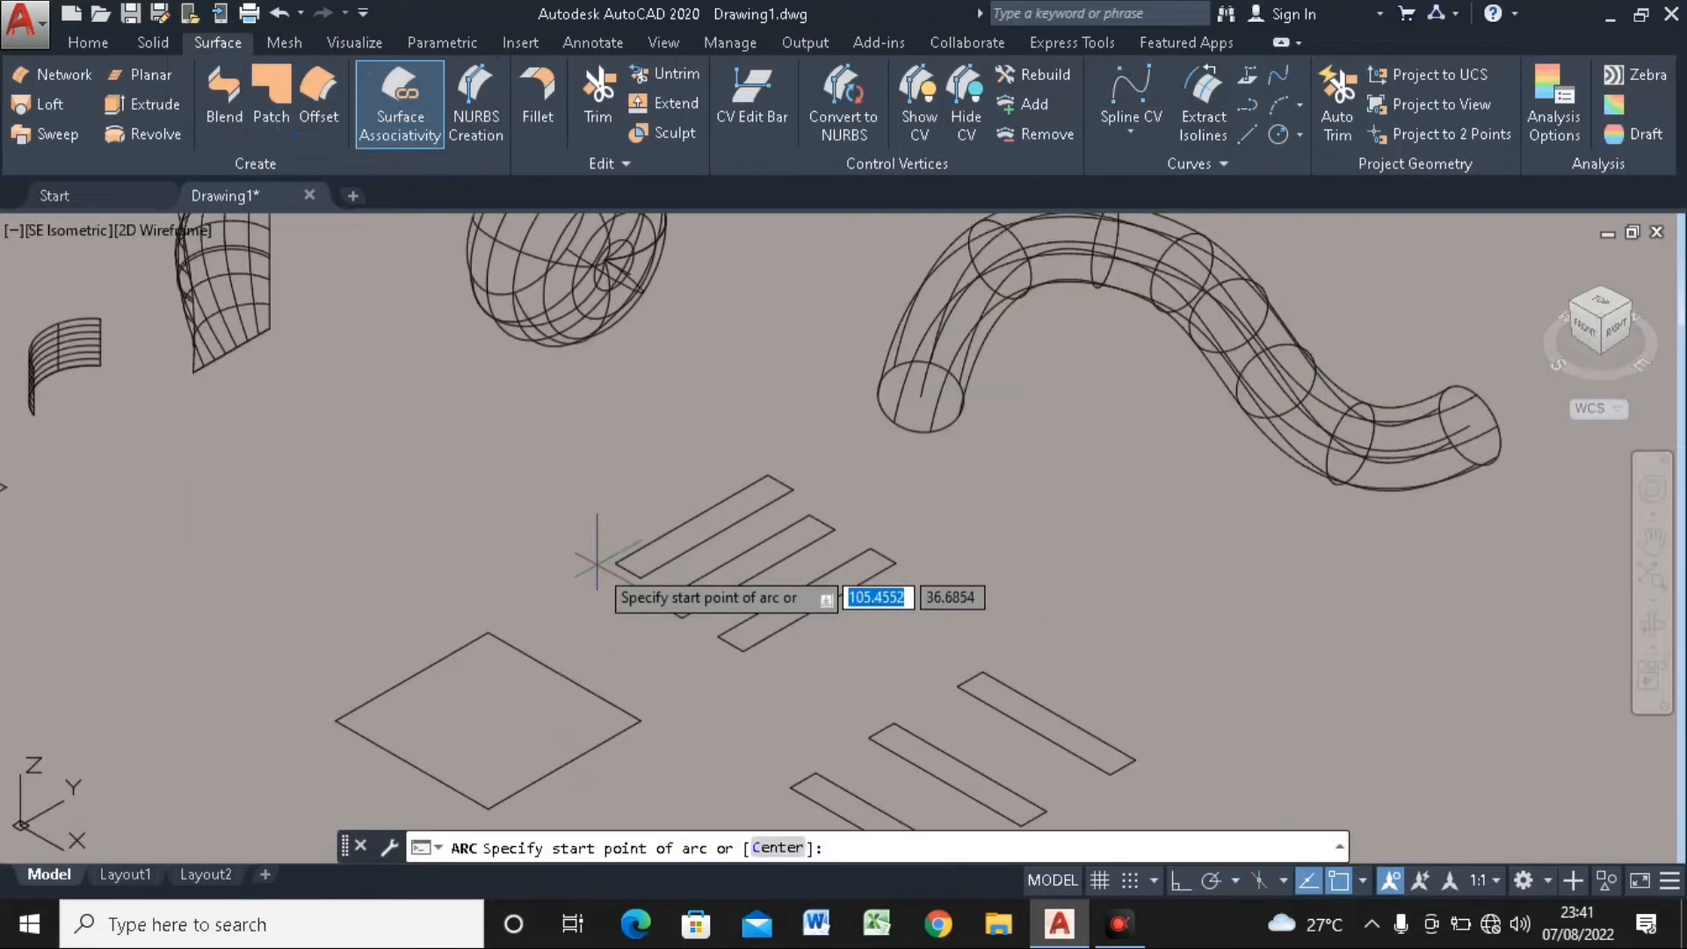
left_click(625, 562)
scroll(626, 562, "up", 2)
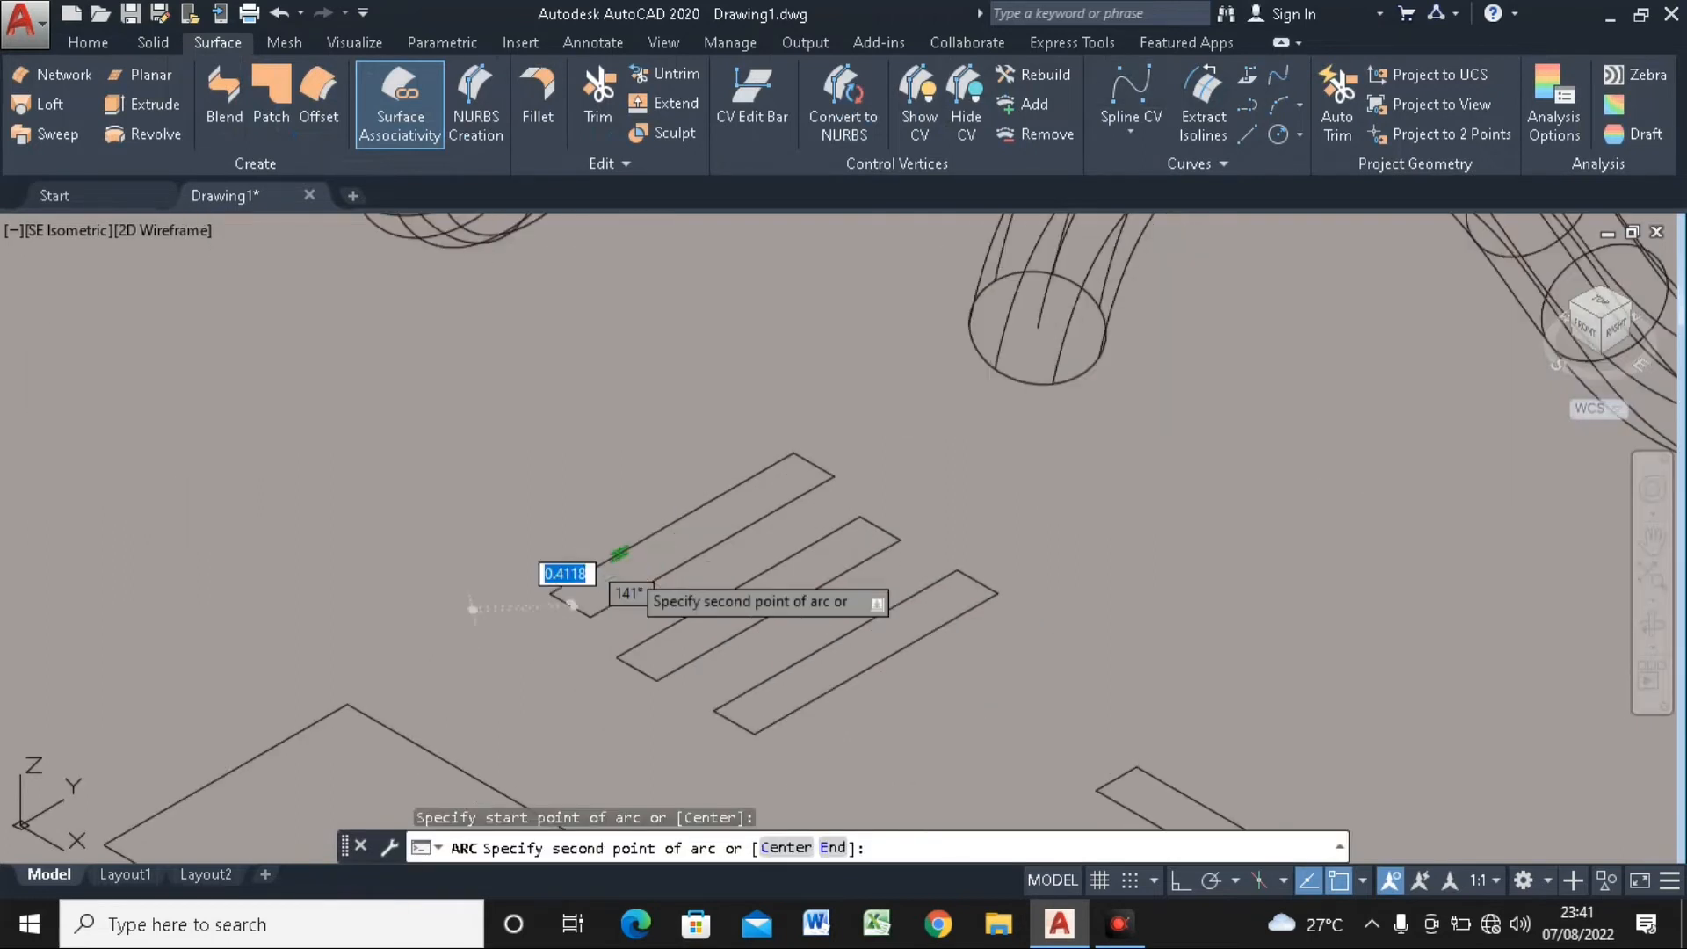
left_click(688, 515)
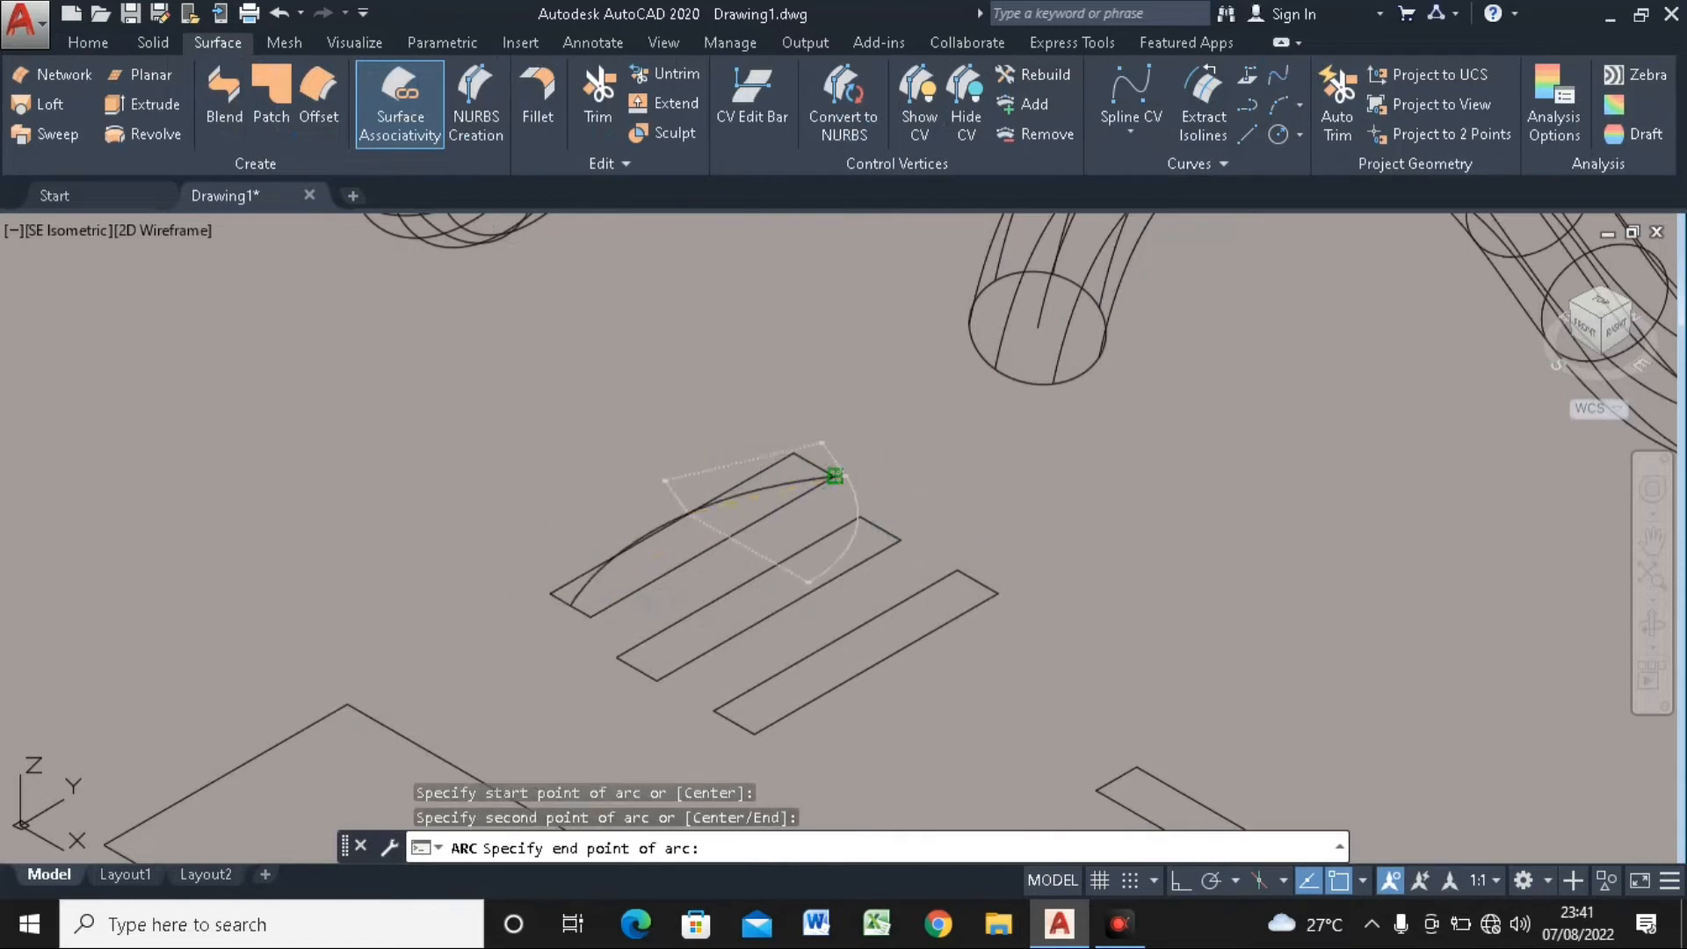
left_click(835, 475)
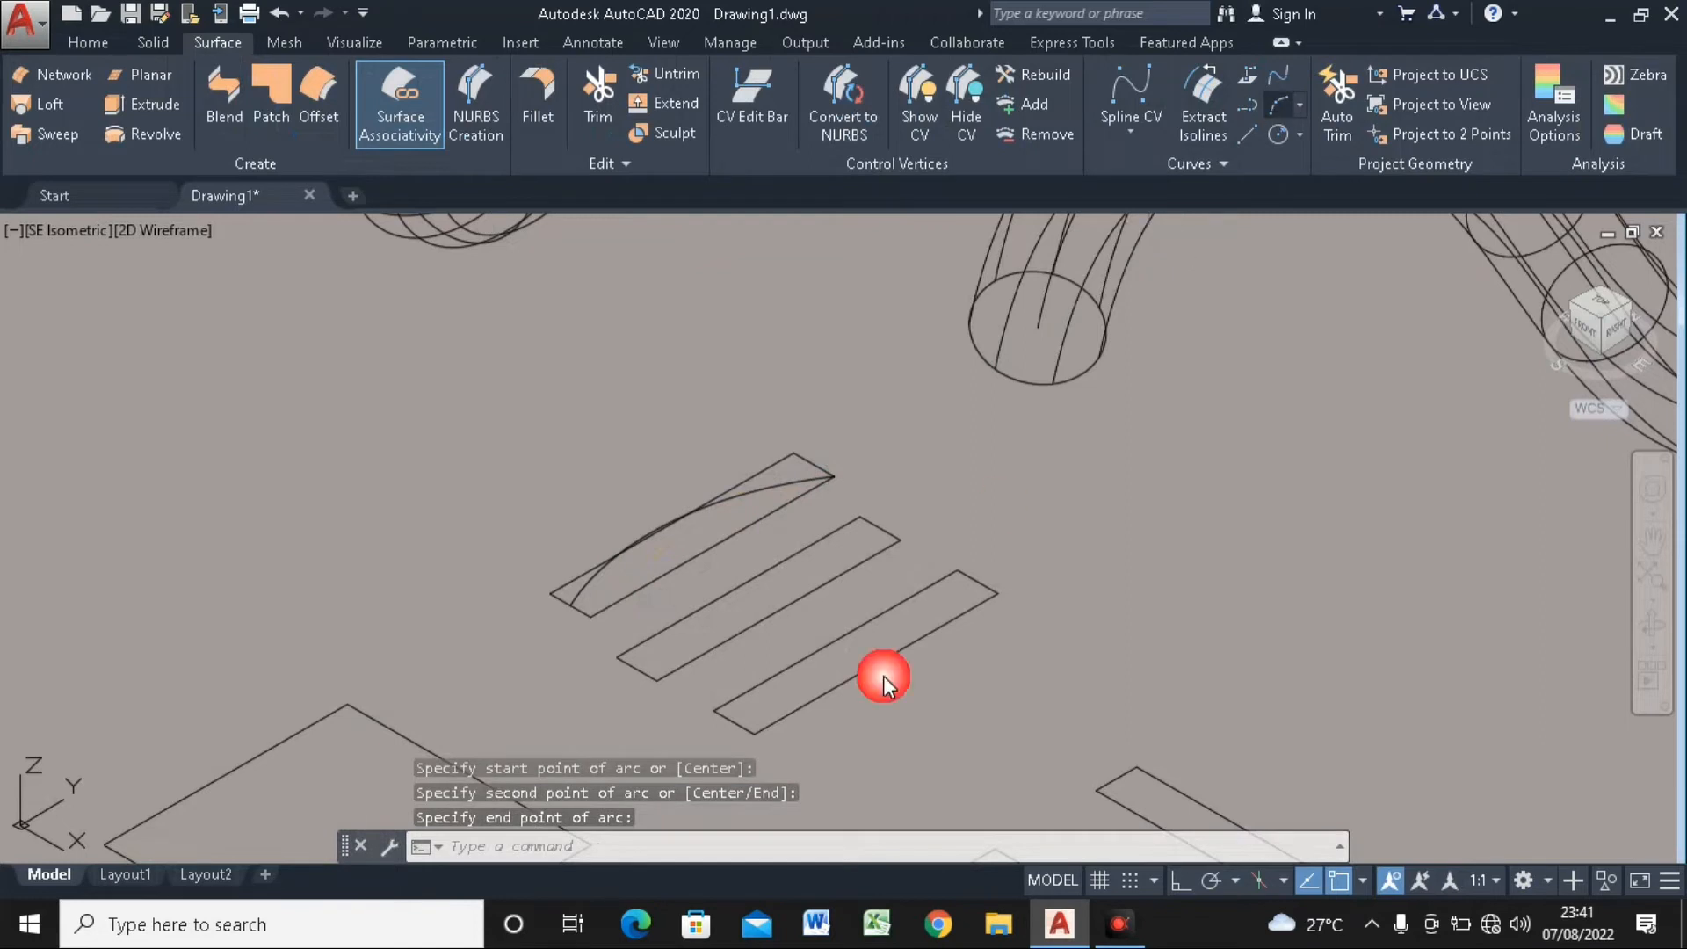
Draw a three-point arc in the second 5 by 30 strip, from a corner through the interior to the opposite short edge
key("Return")
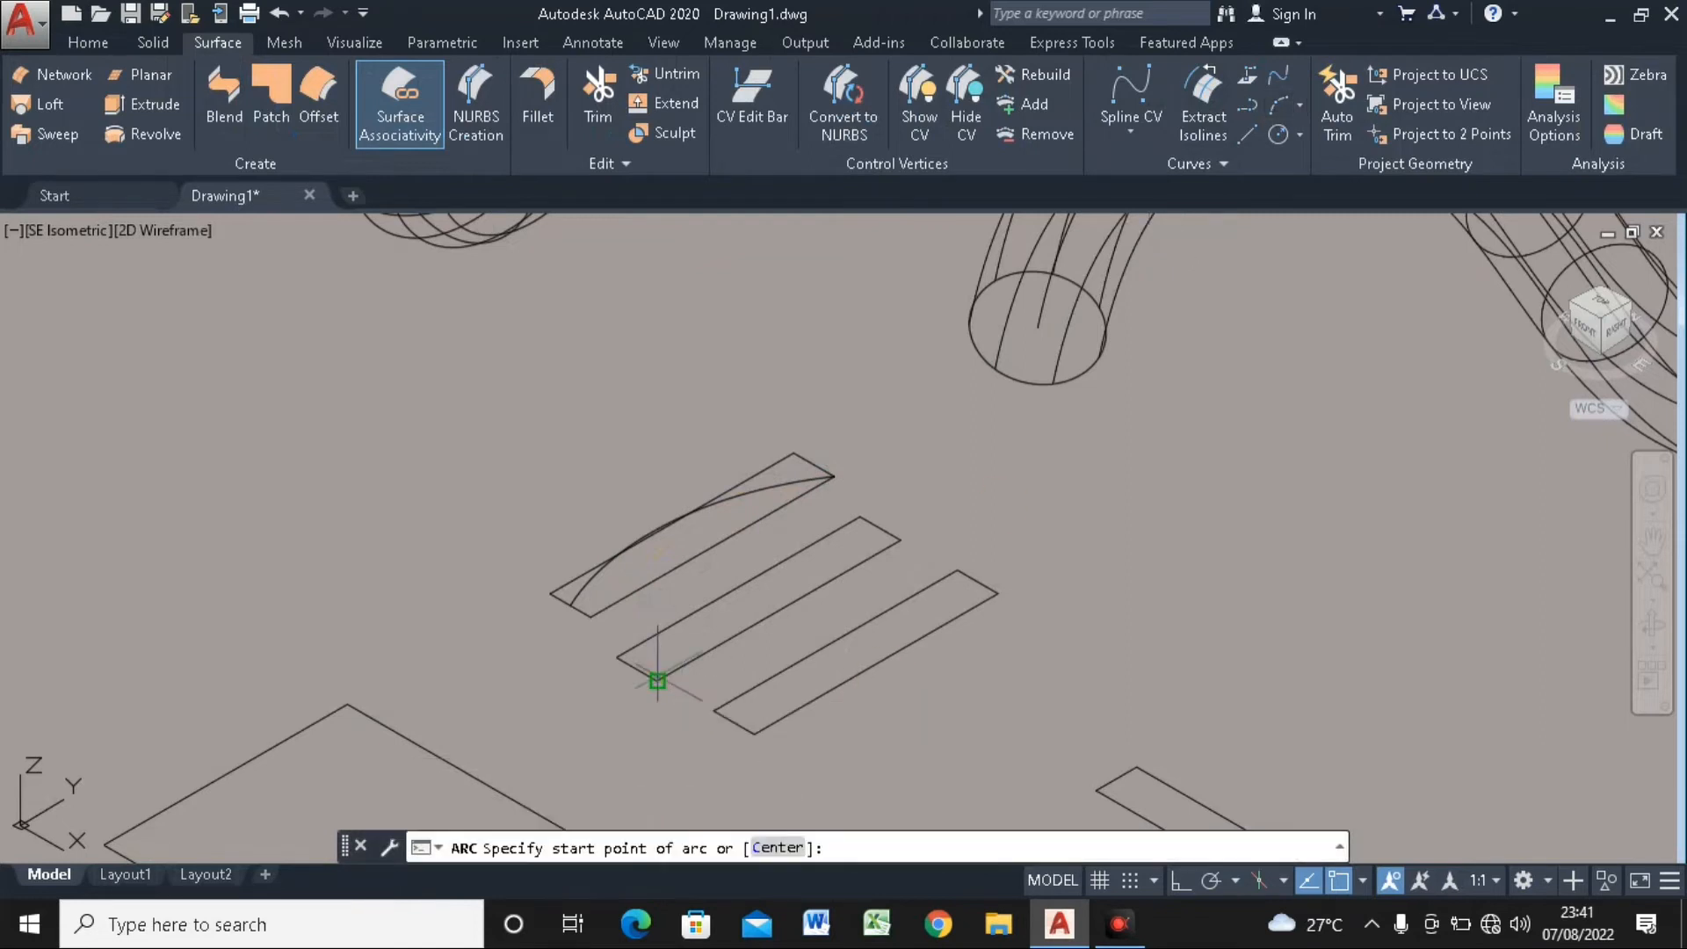
left_click(657, 675)
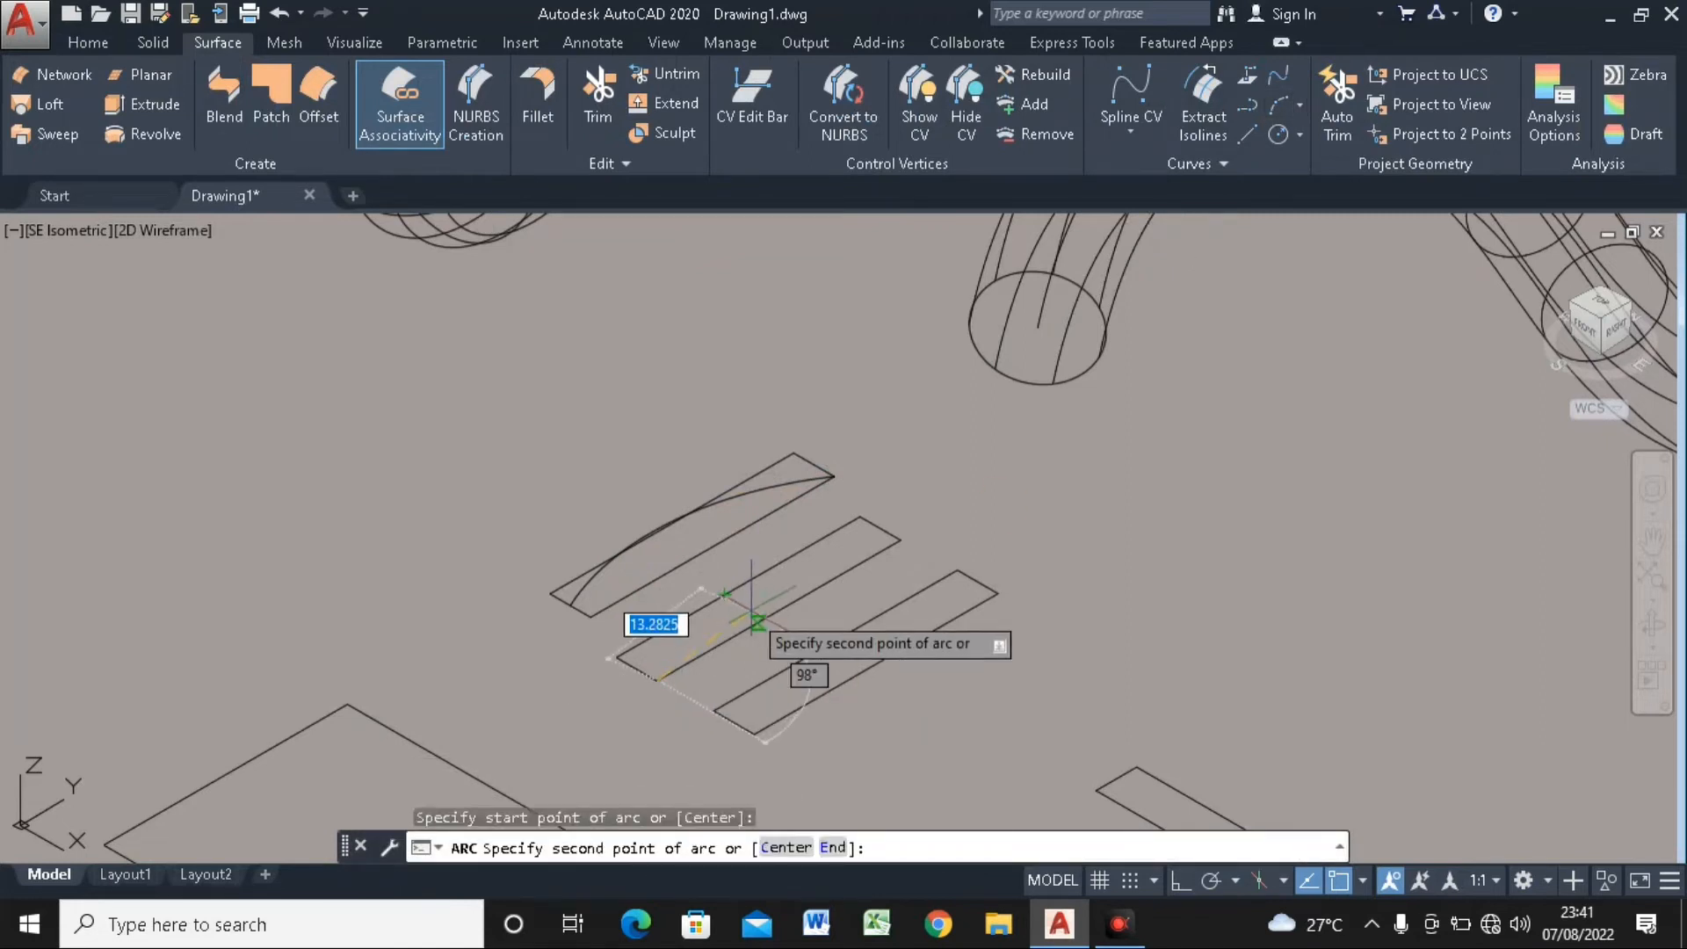
scroll(753, 605, "up", 1)
left_click(753, 605)
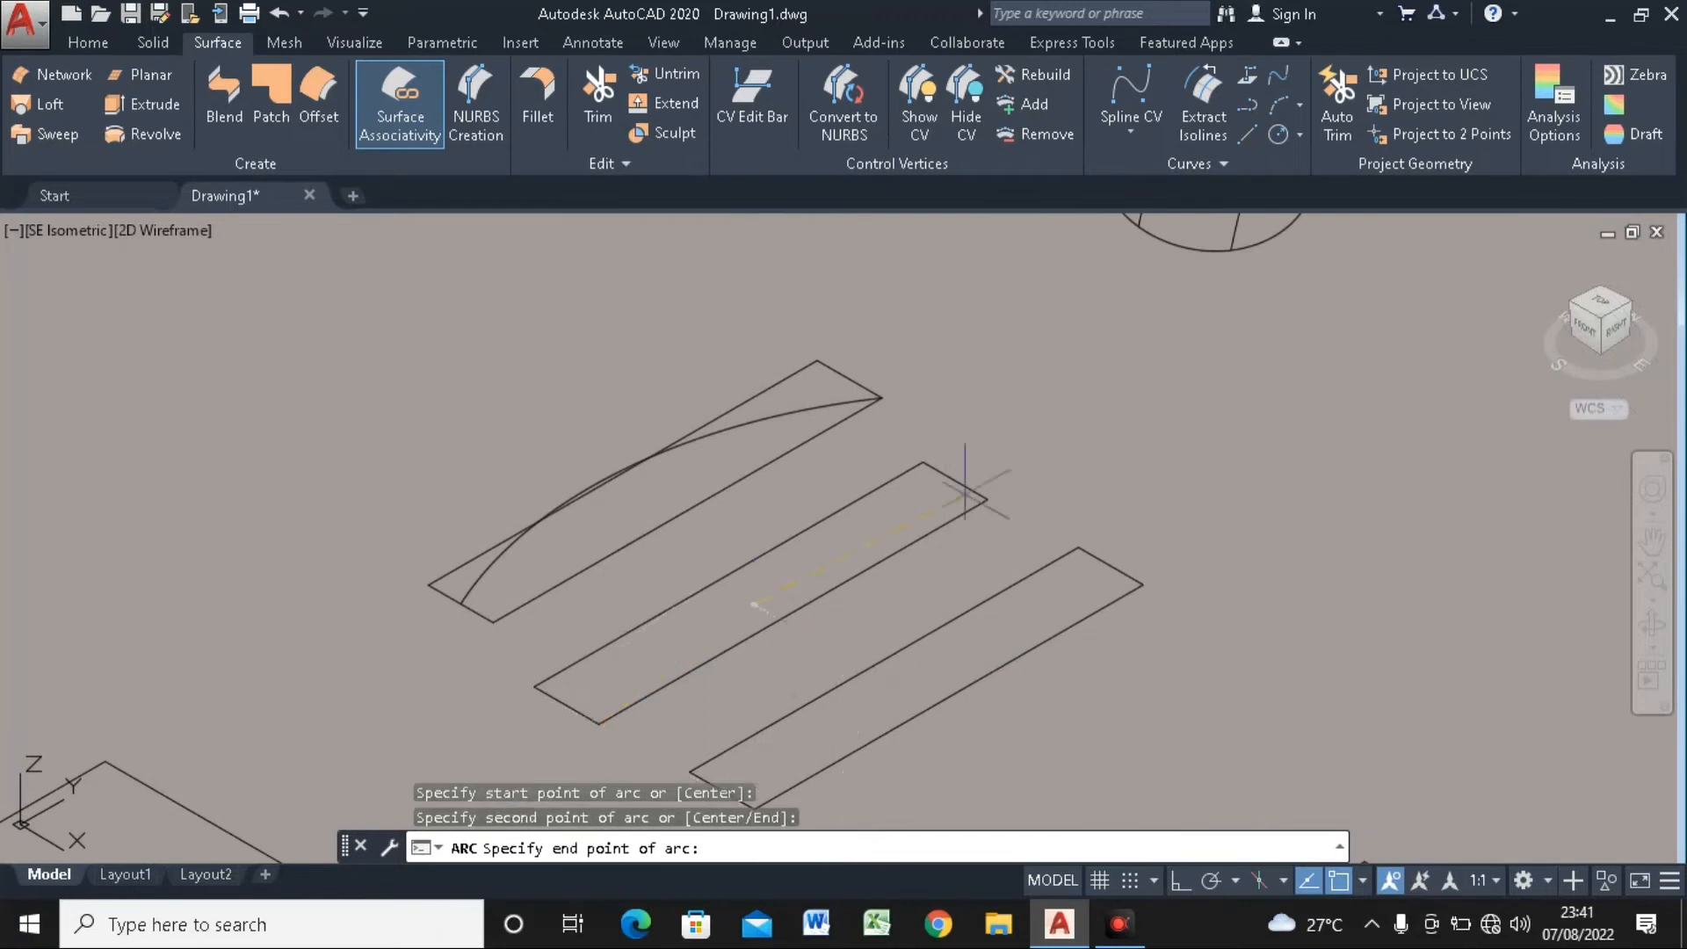
left_click(924, 462)
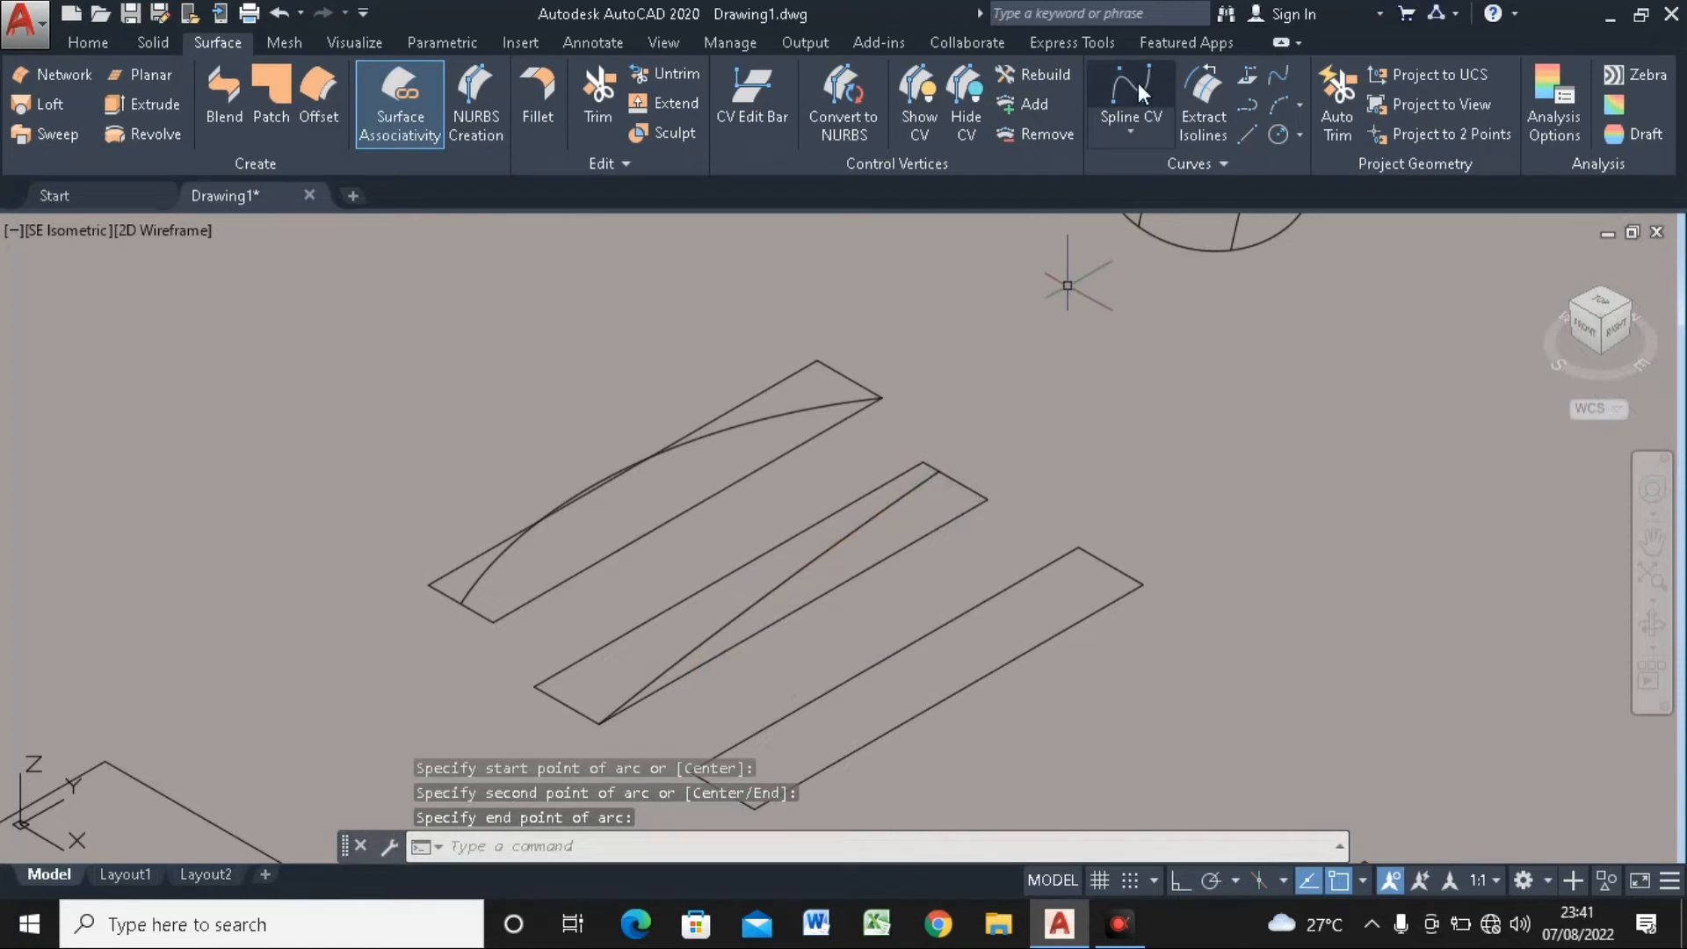
Draw a fit-point spline in the third 5 by 30 strip between its short edges' midpoints, through two intermediate points forming an S-curve
left_click(1133, 132)
left_click(1152, 222)
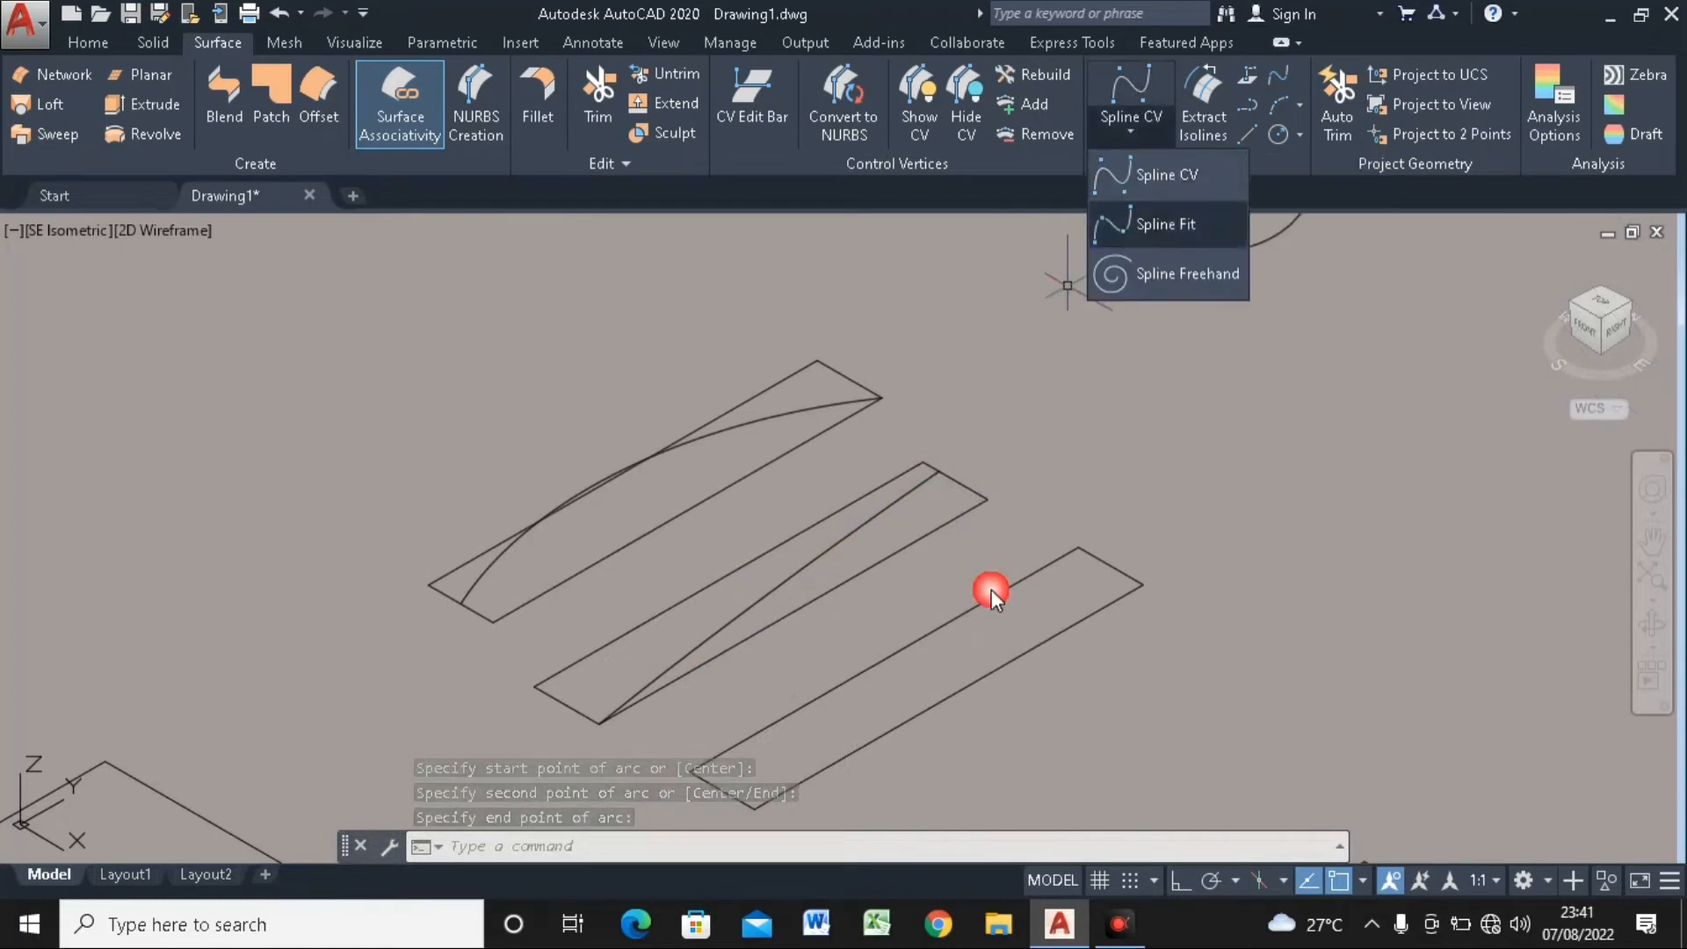
middle_click_drag(727, 791, 683, 630)
left_click(682, 629)
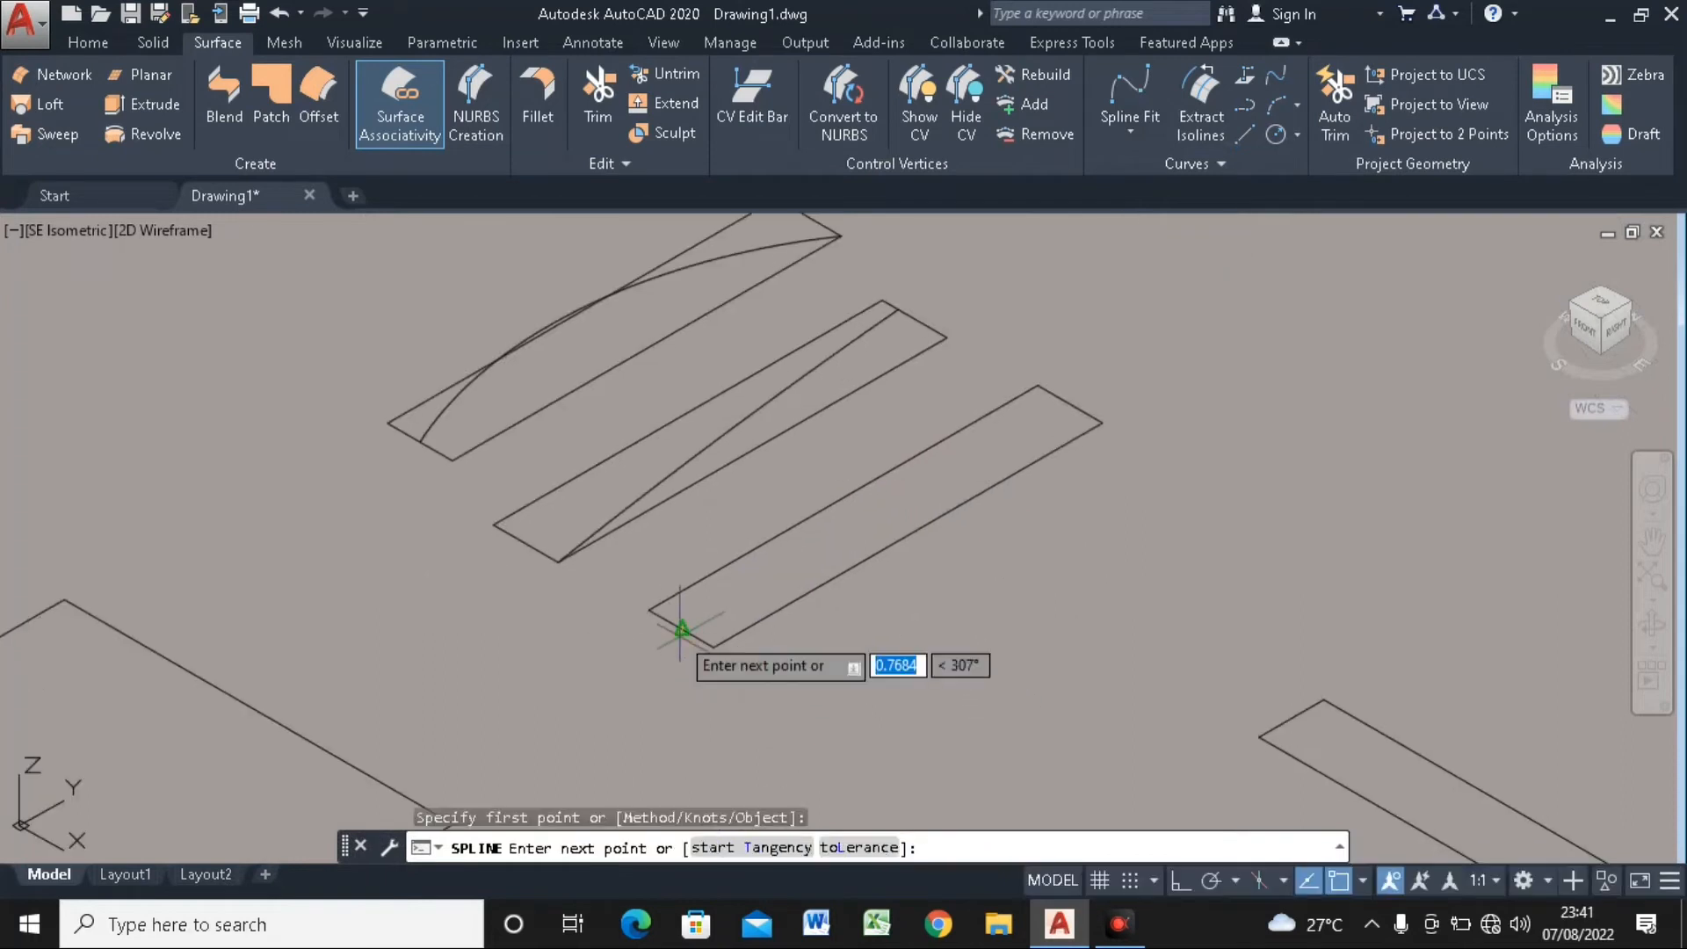
left_click(872, 552)
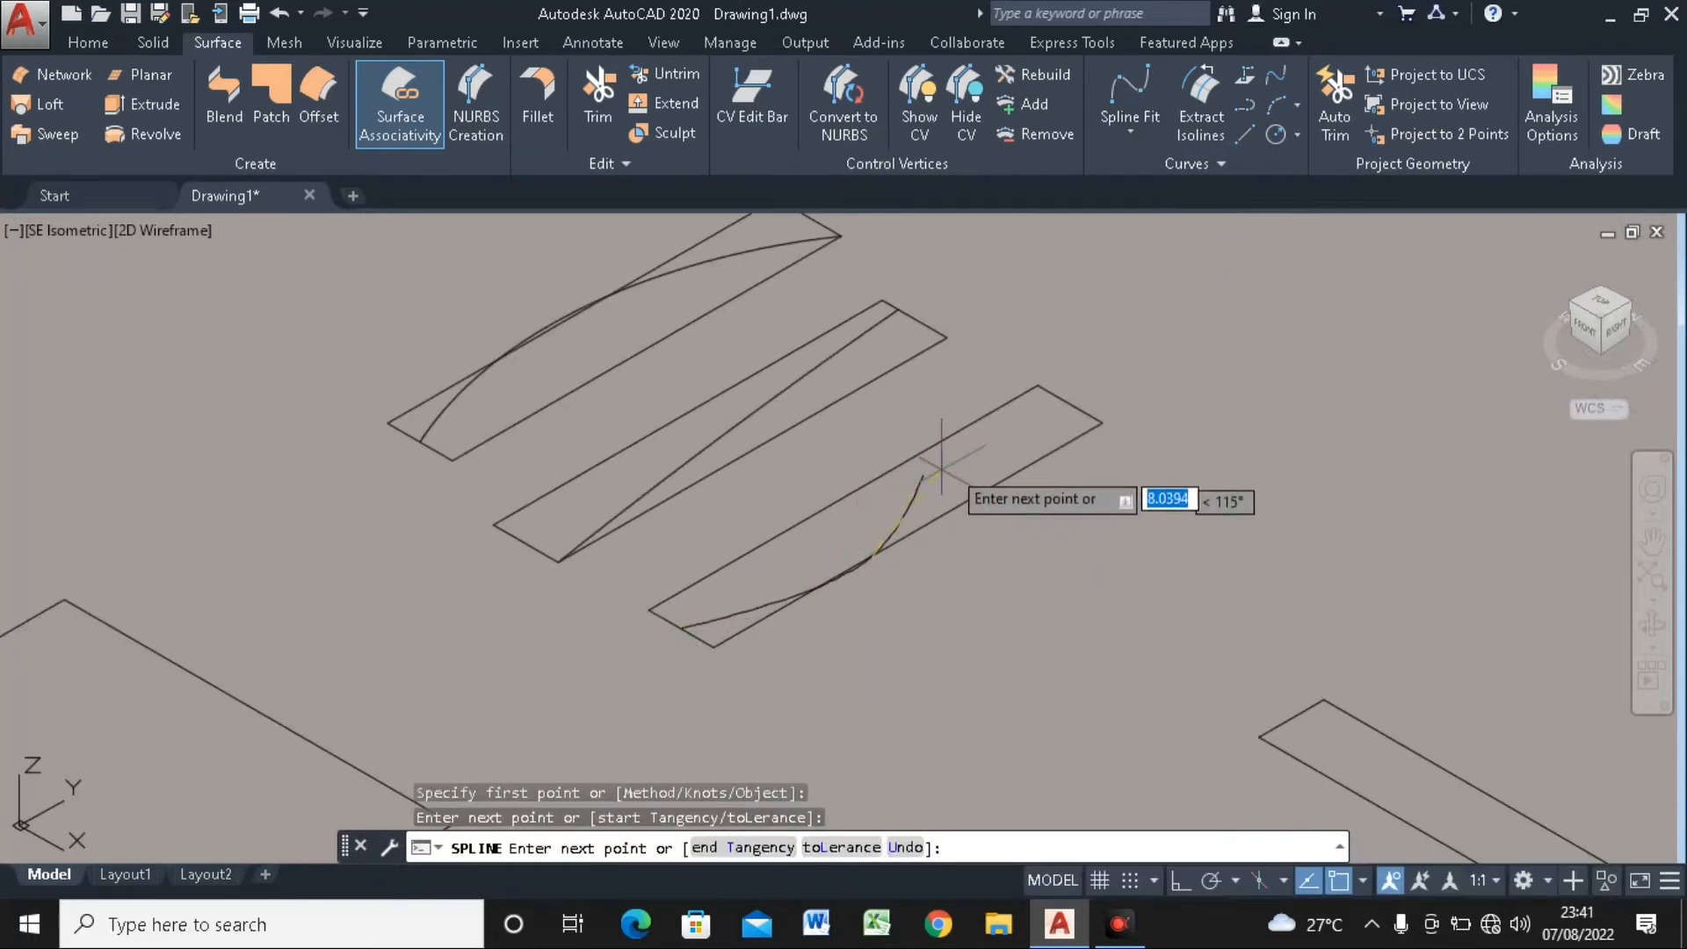
left_click(971, 448)
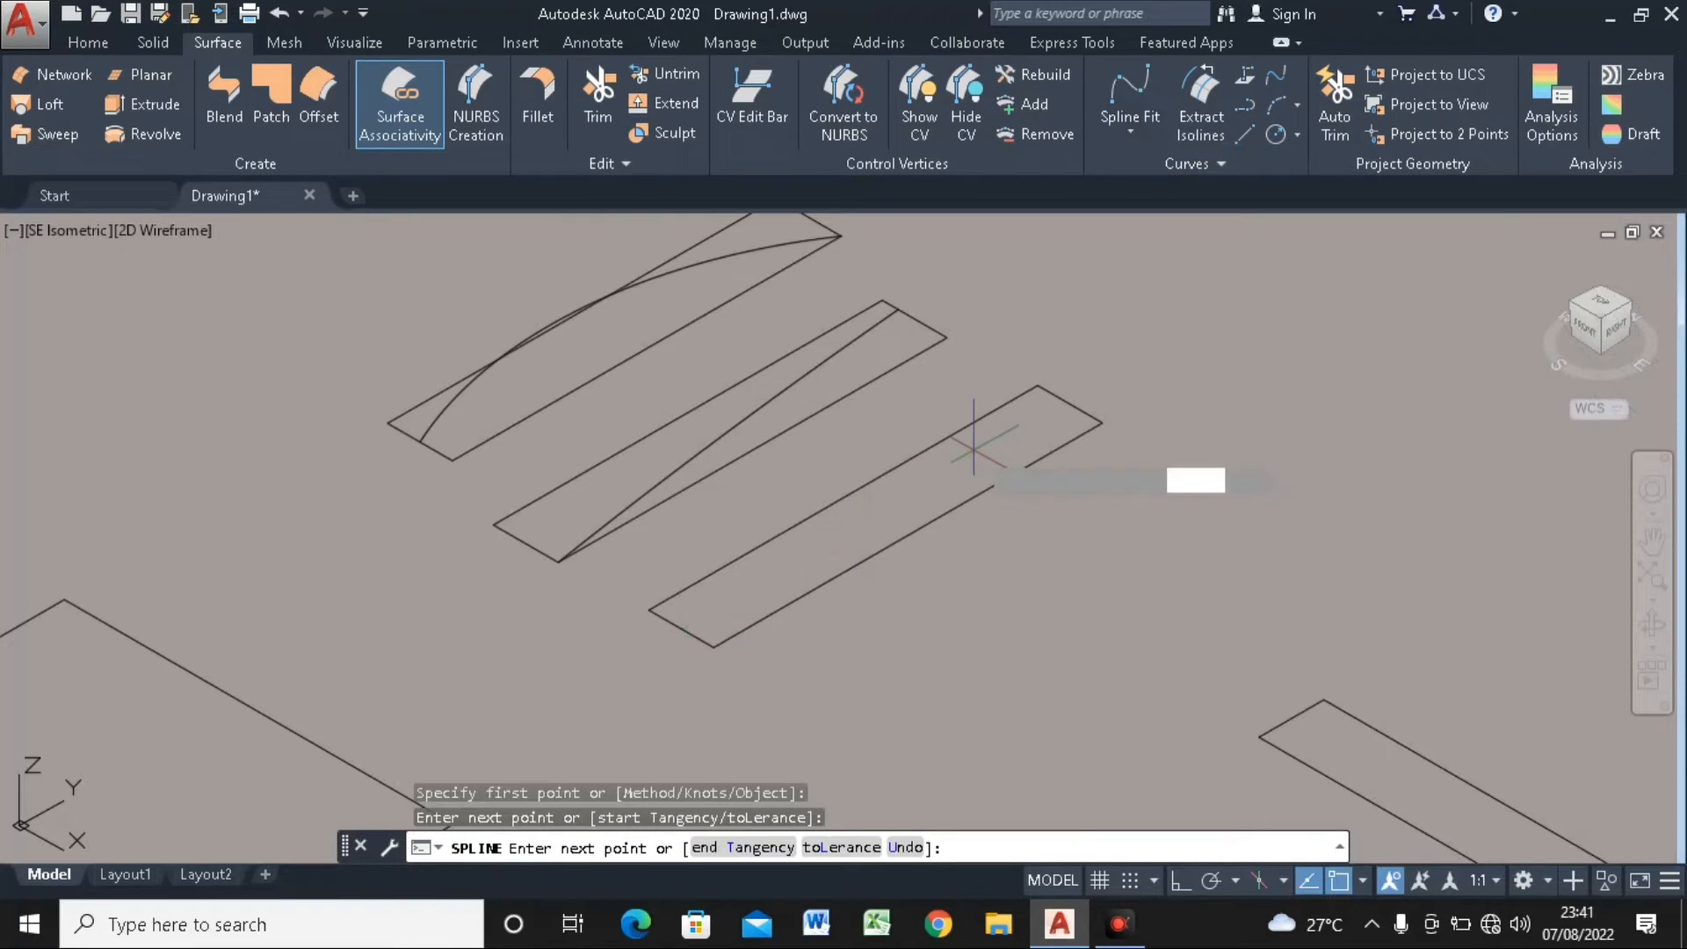
left_click(1062, 407)
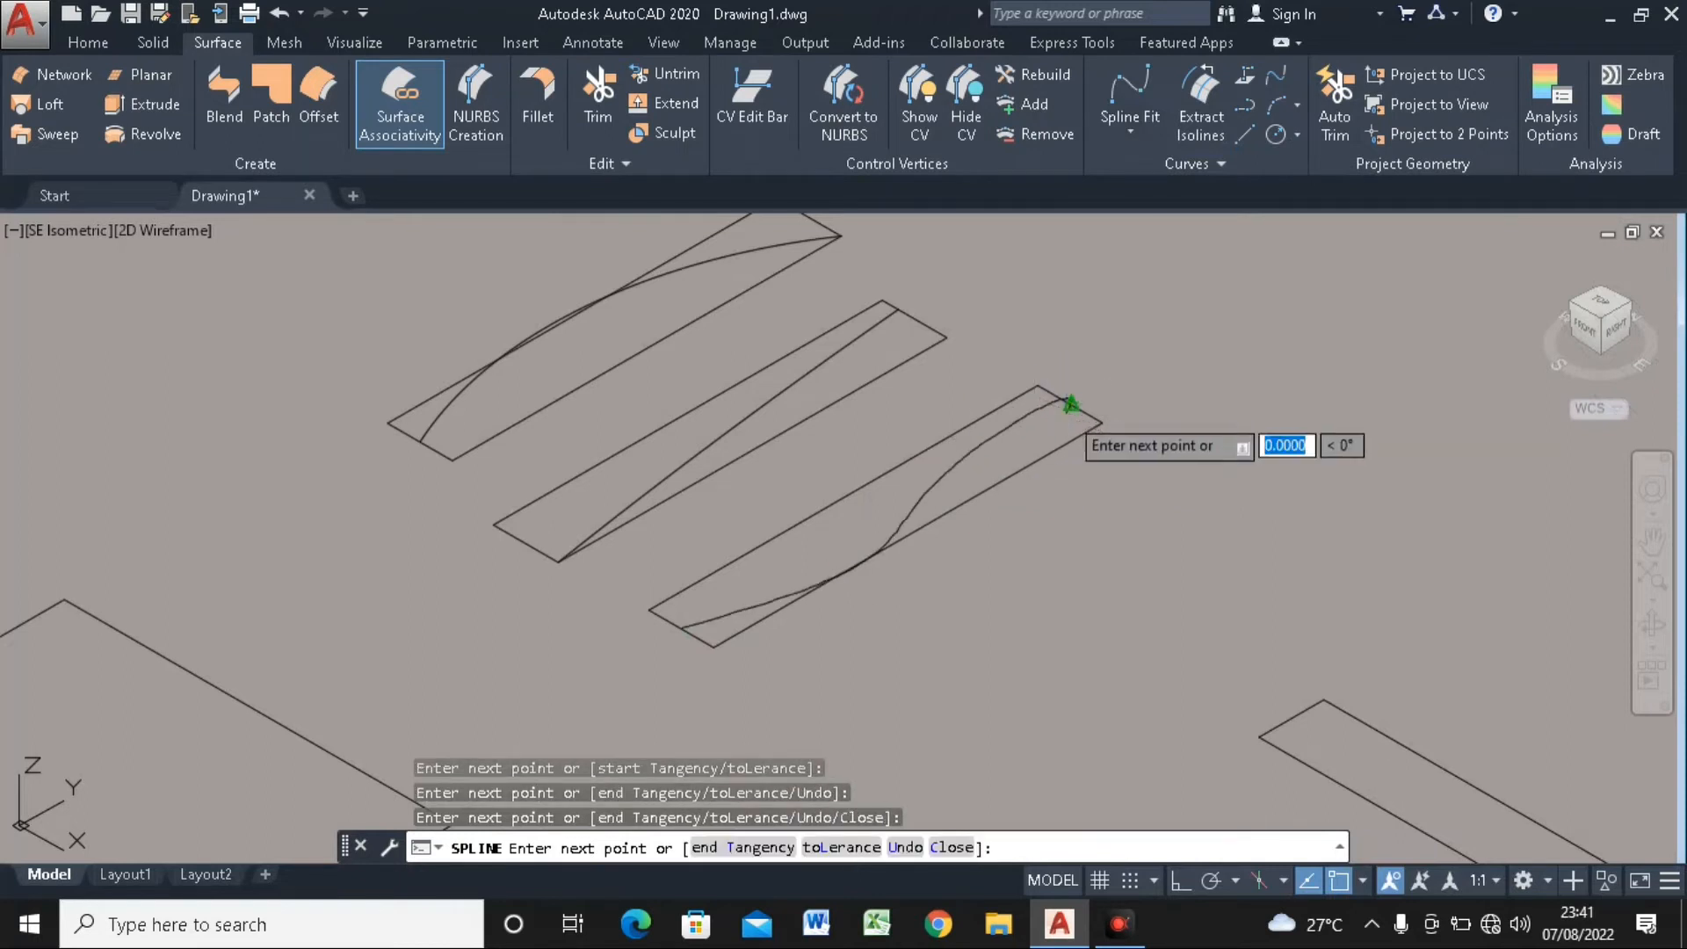
key("Return")
scroll(1097, 479, "down", 5)
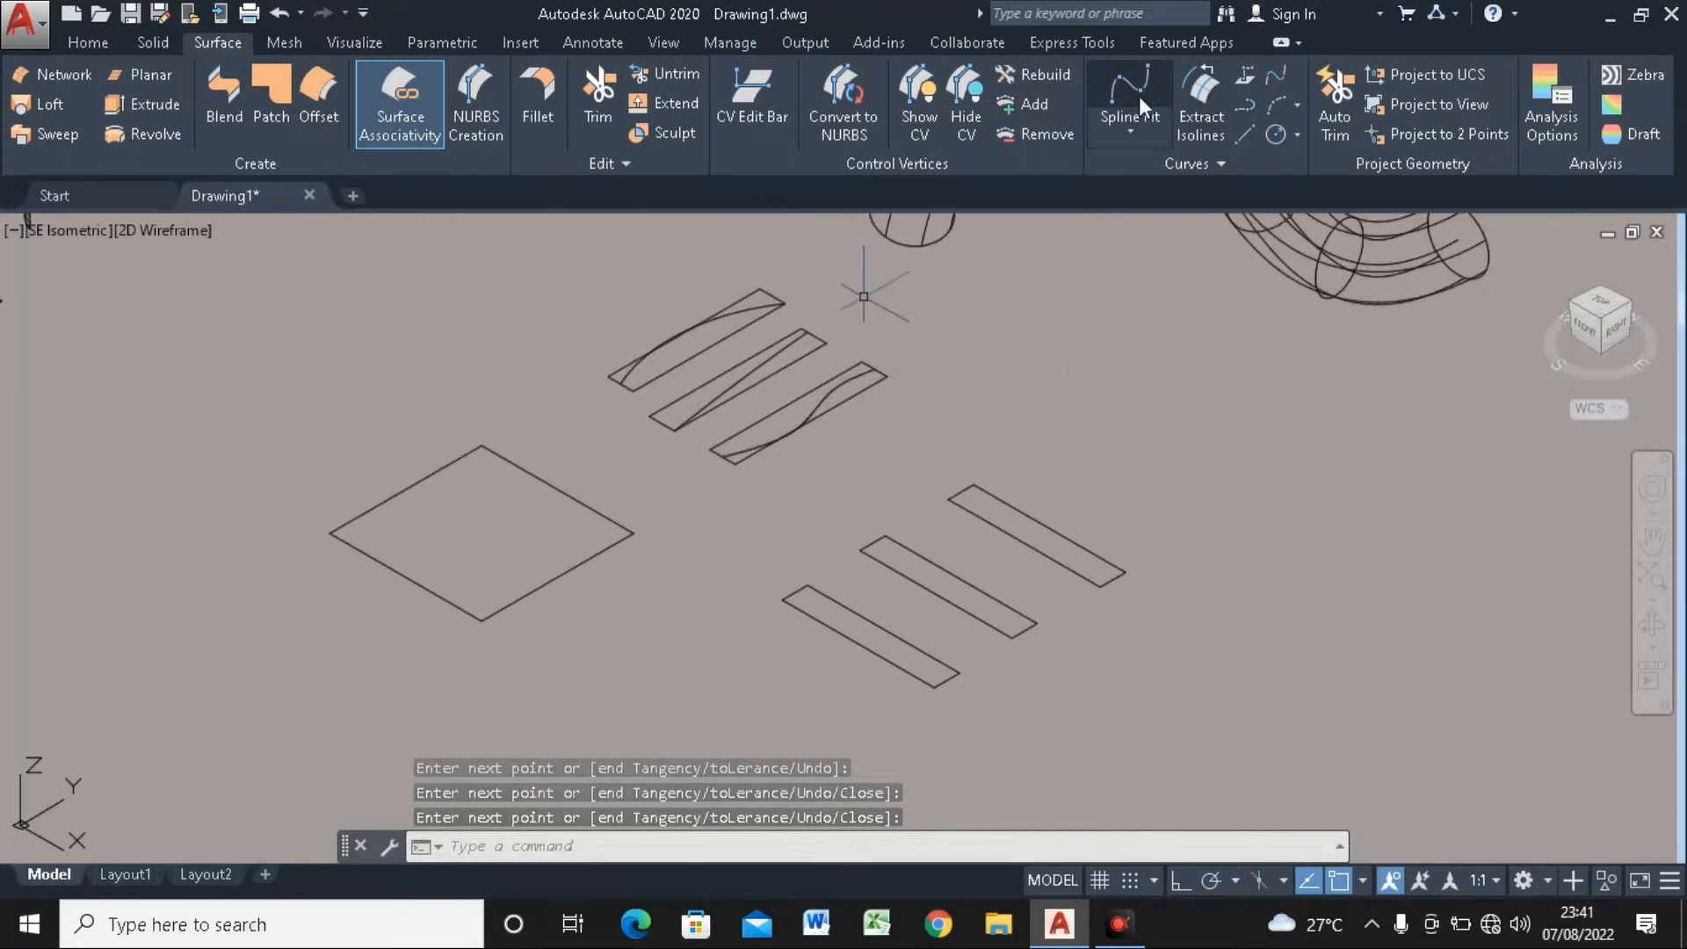
type("arc")
key("Return")
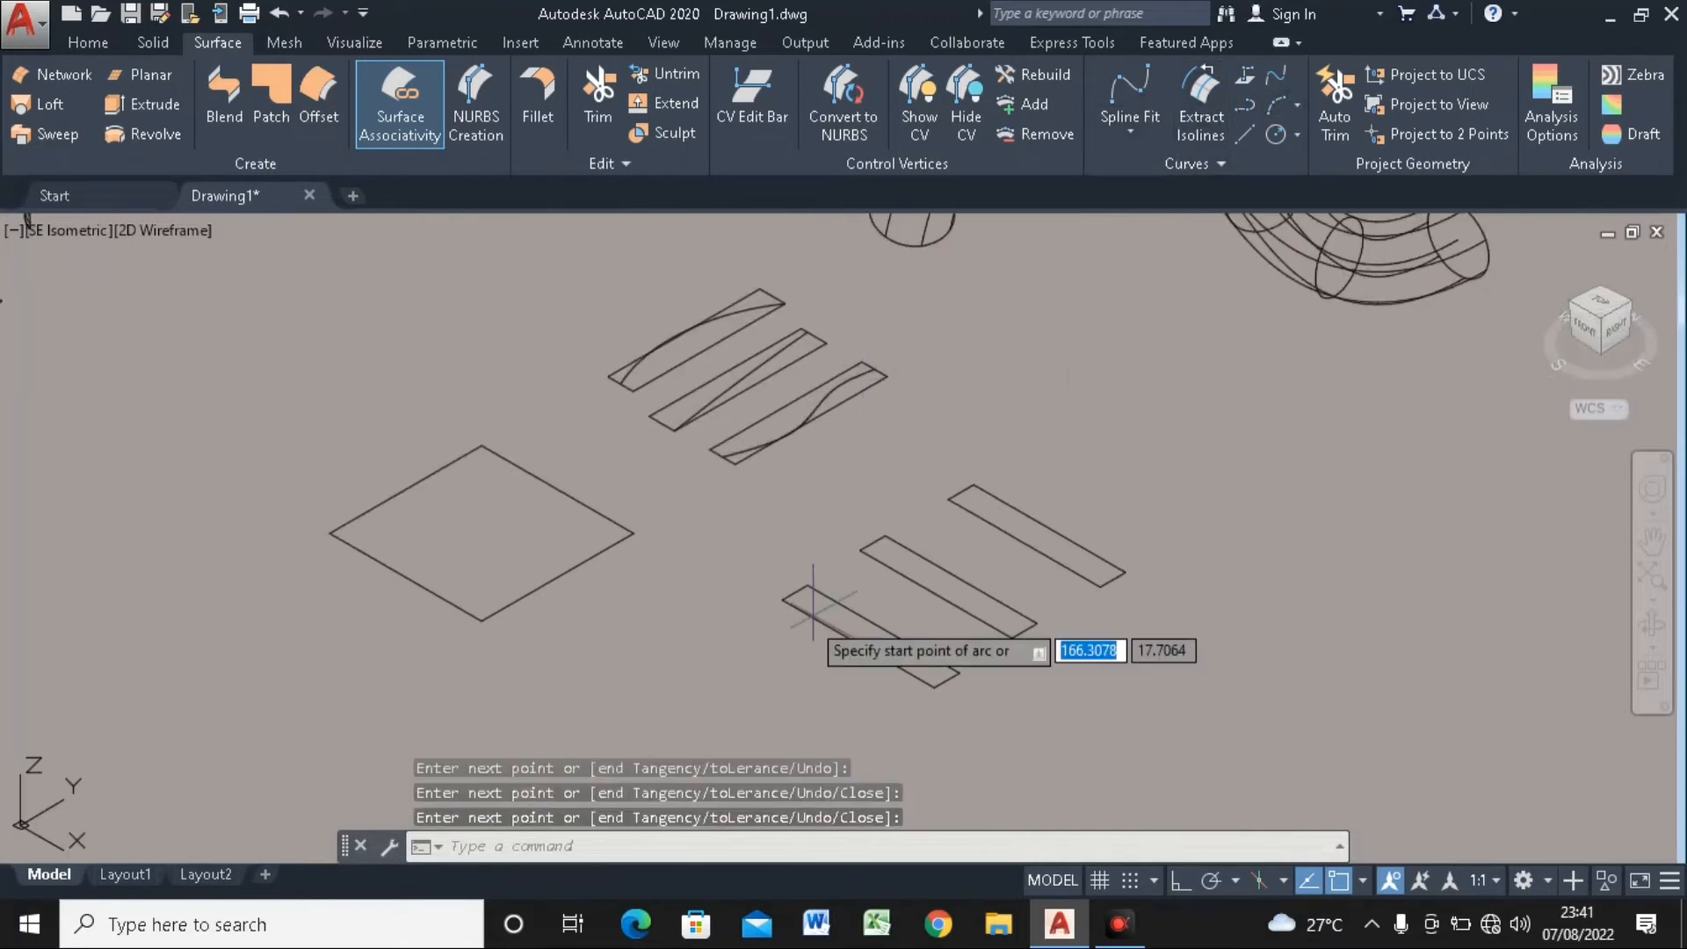
left_click(795, 593)
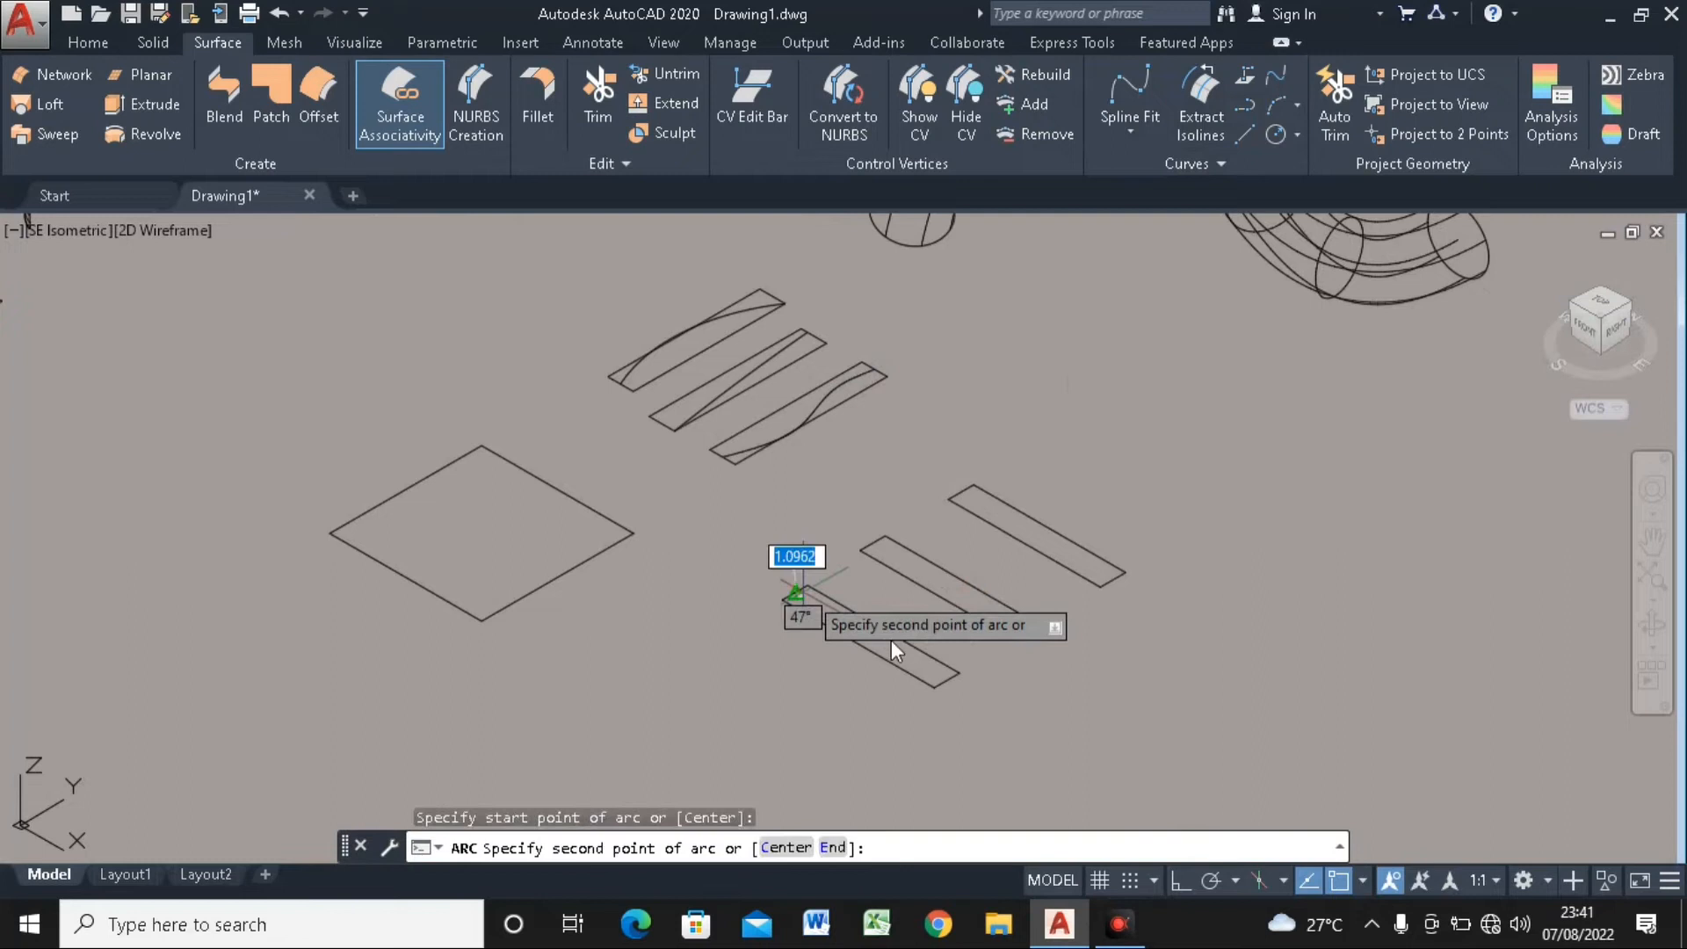
left_click(934, 685)
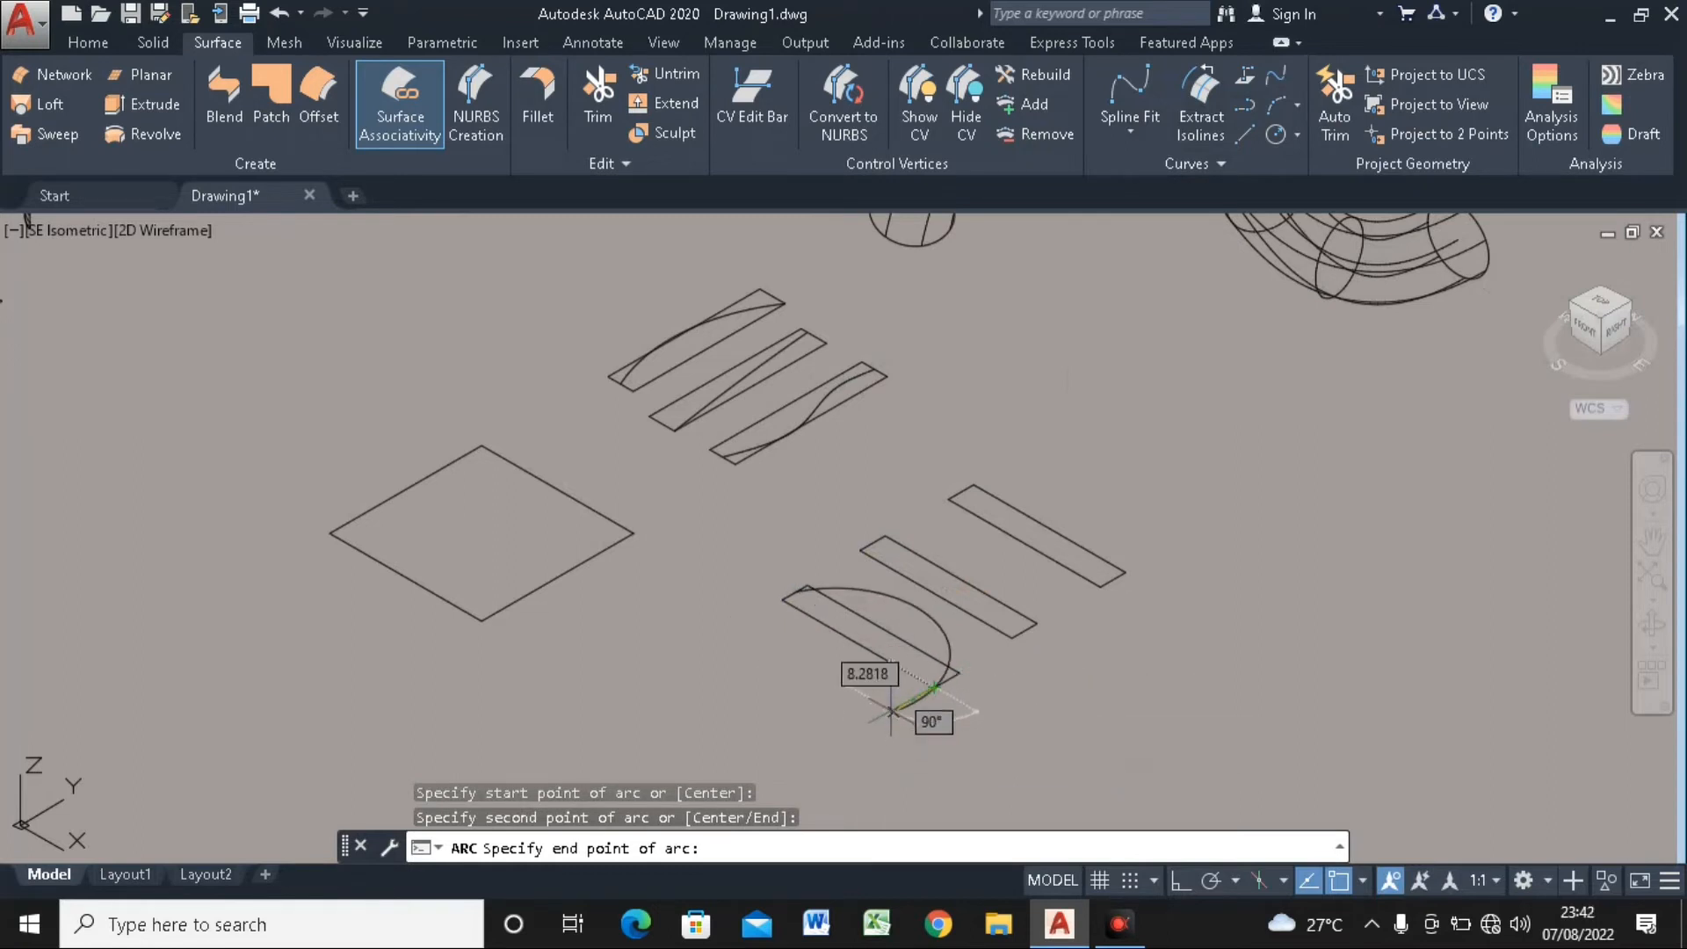
key("Escape")
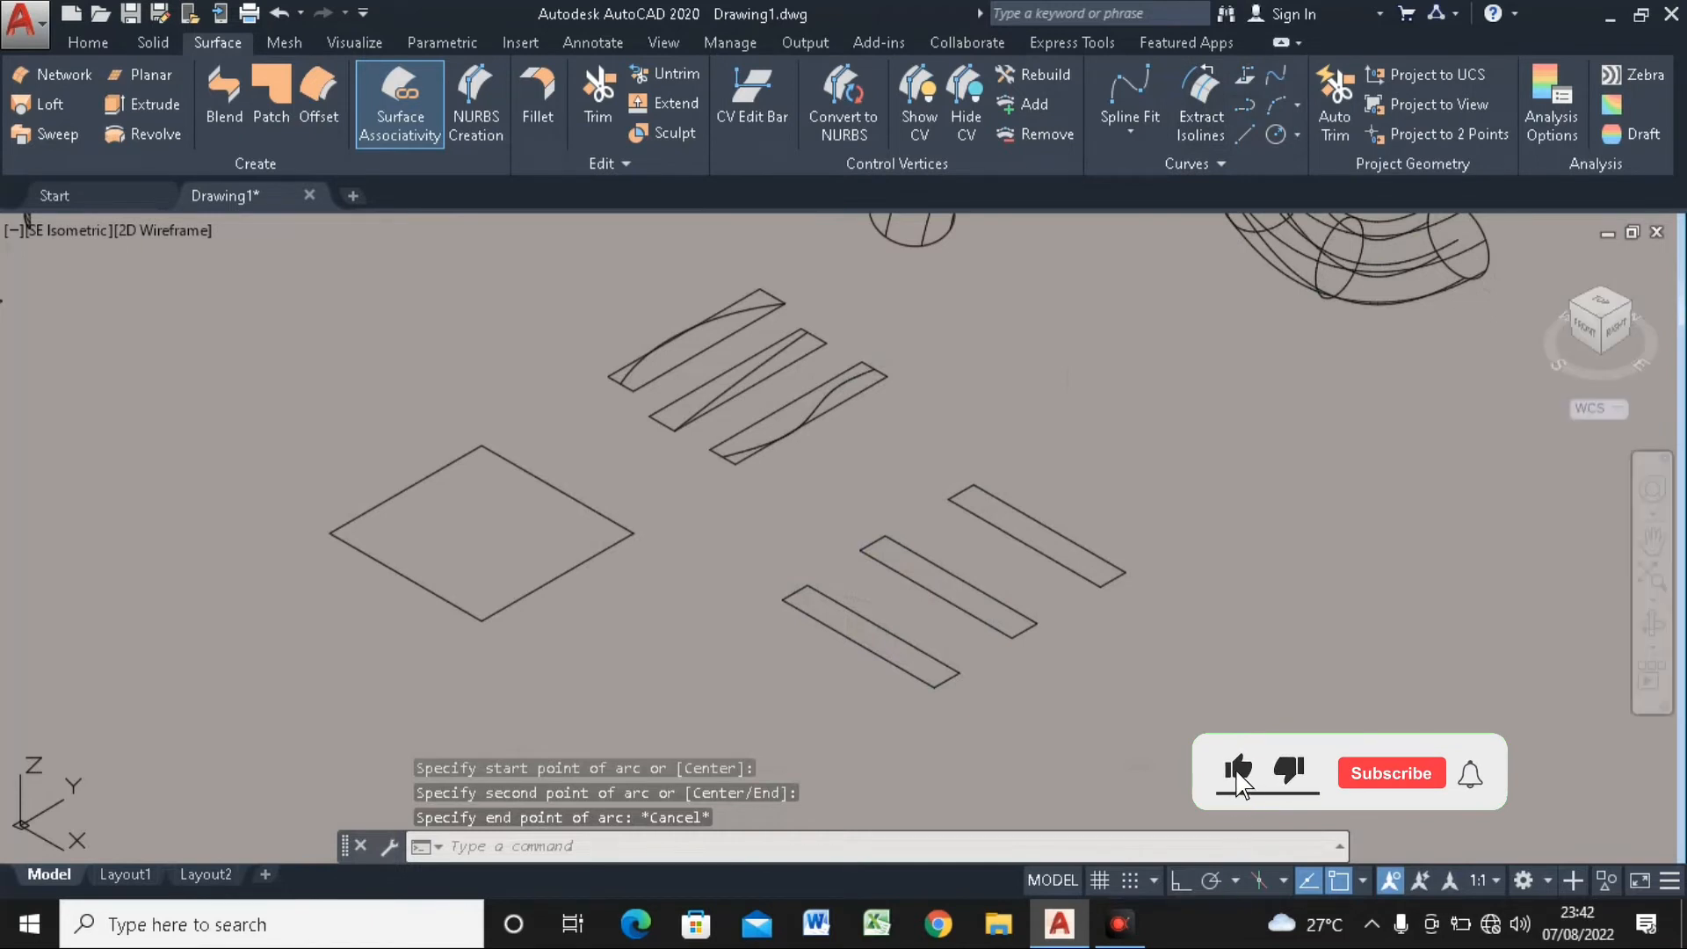
Draw a three-point arc in the 30 by 5 strip nearest the square, from its outer corner to the opposite short edge's midpoint
left_click(1276, 105)
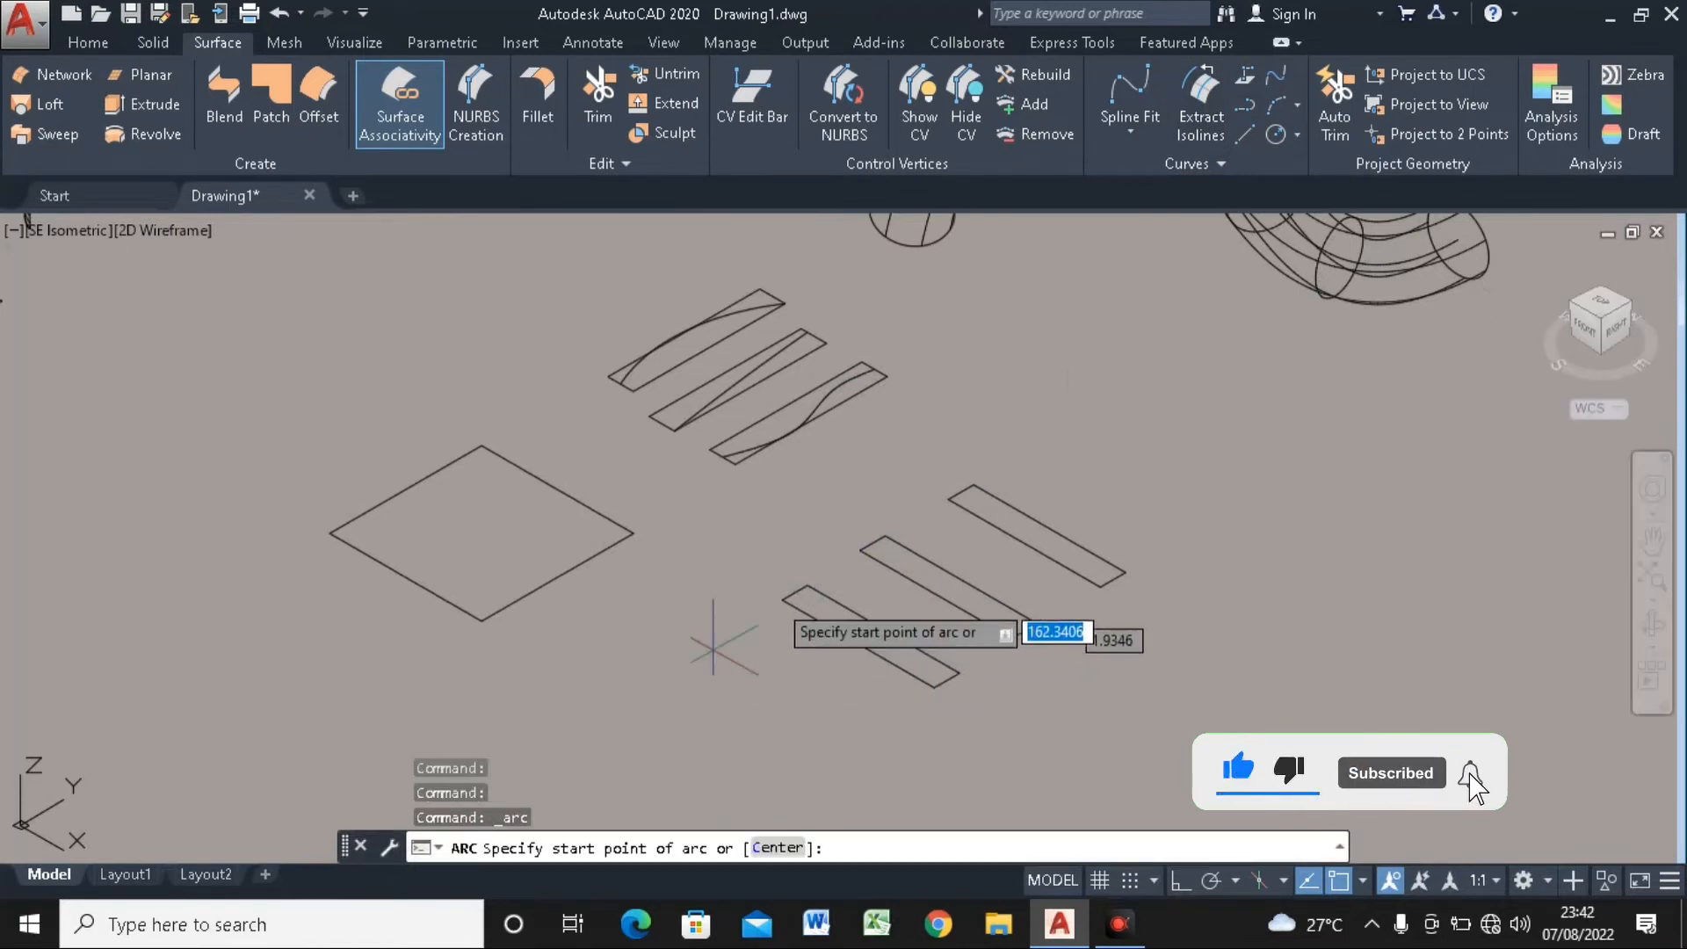
left_click(782, 600)
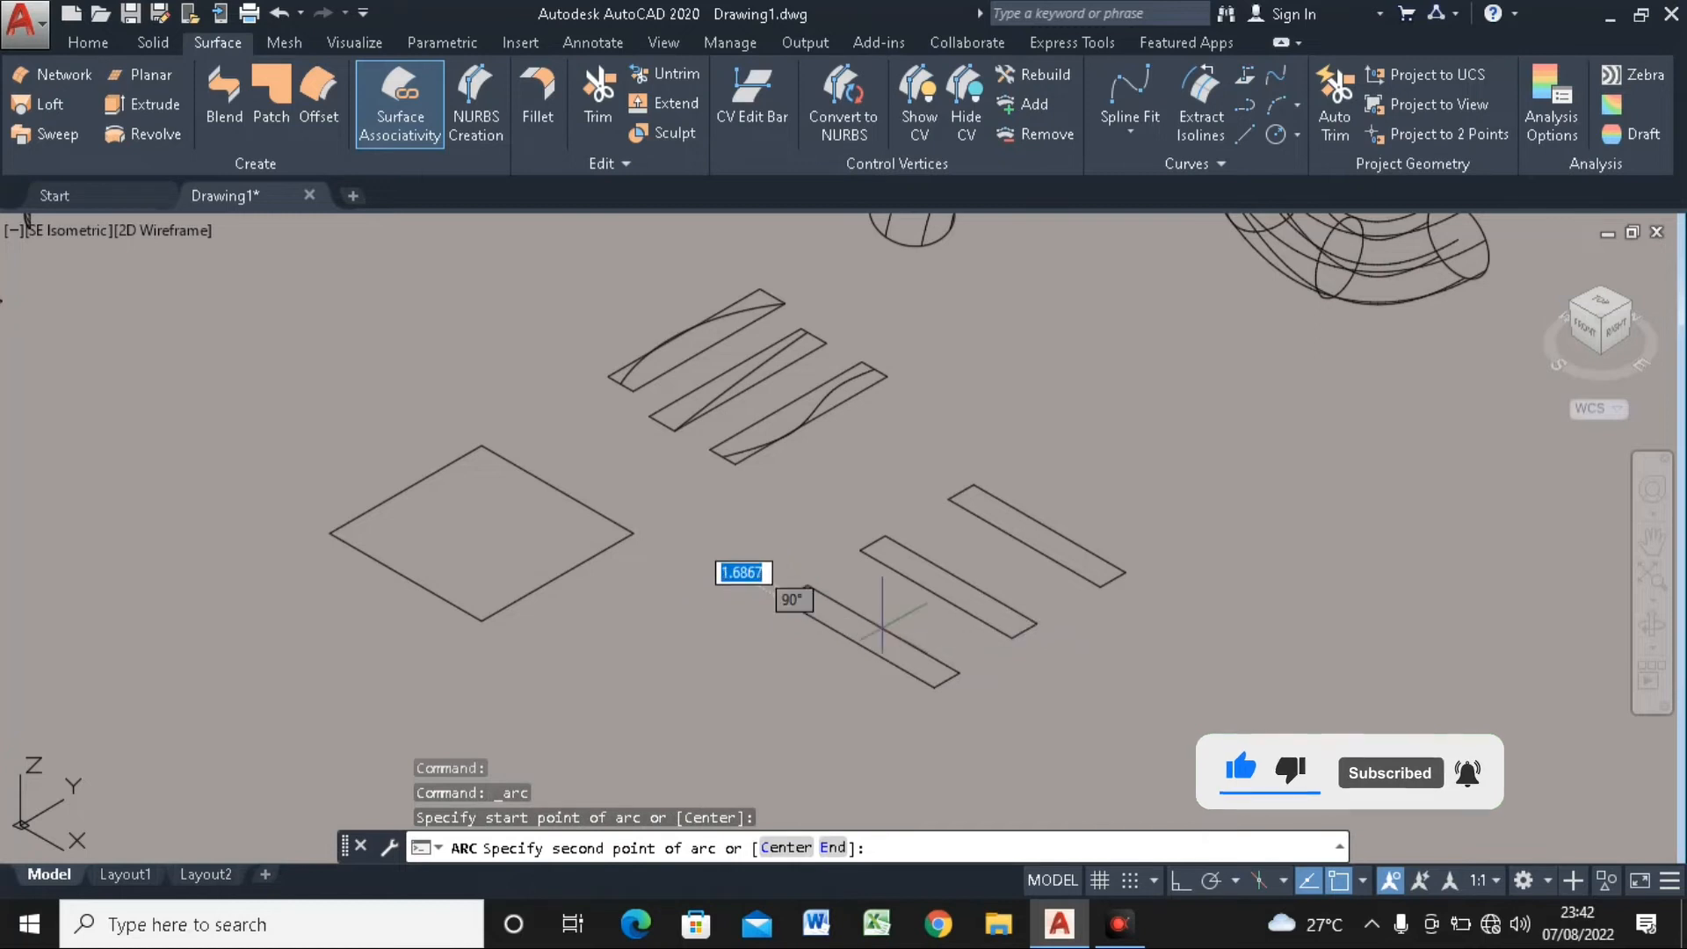
left_click(882, 630)
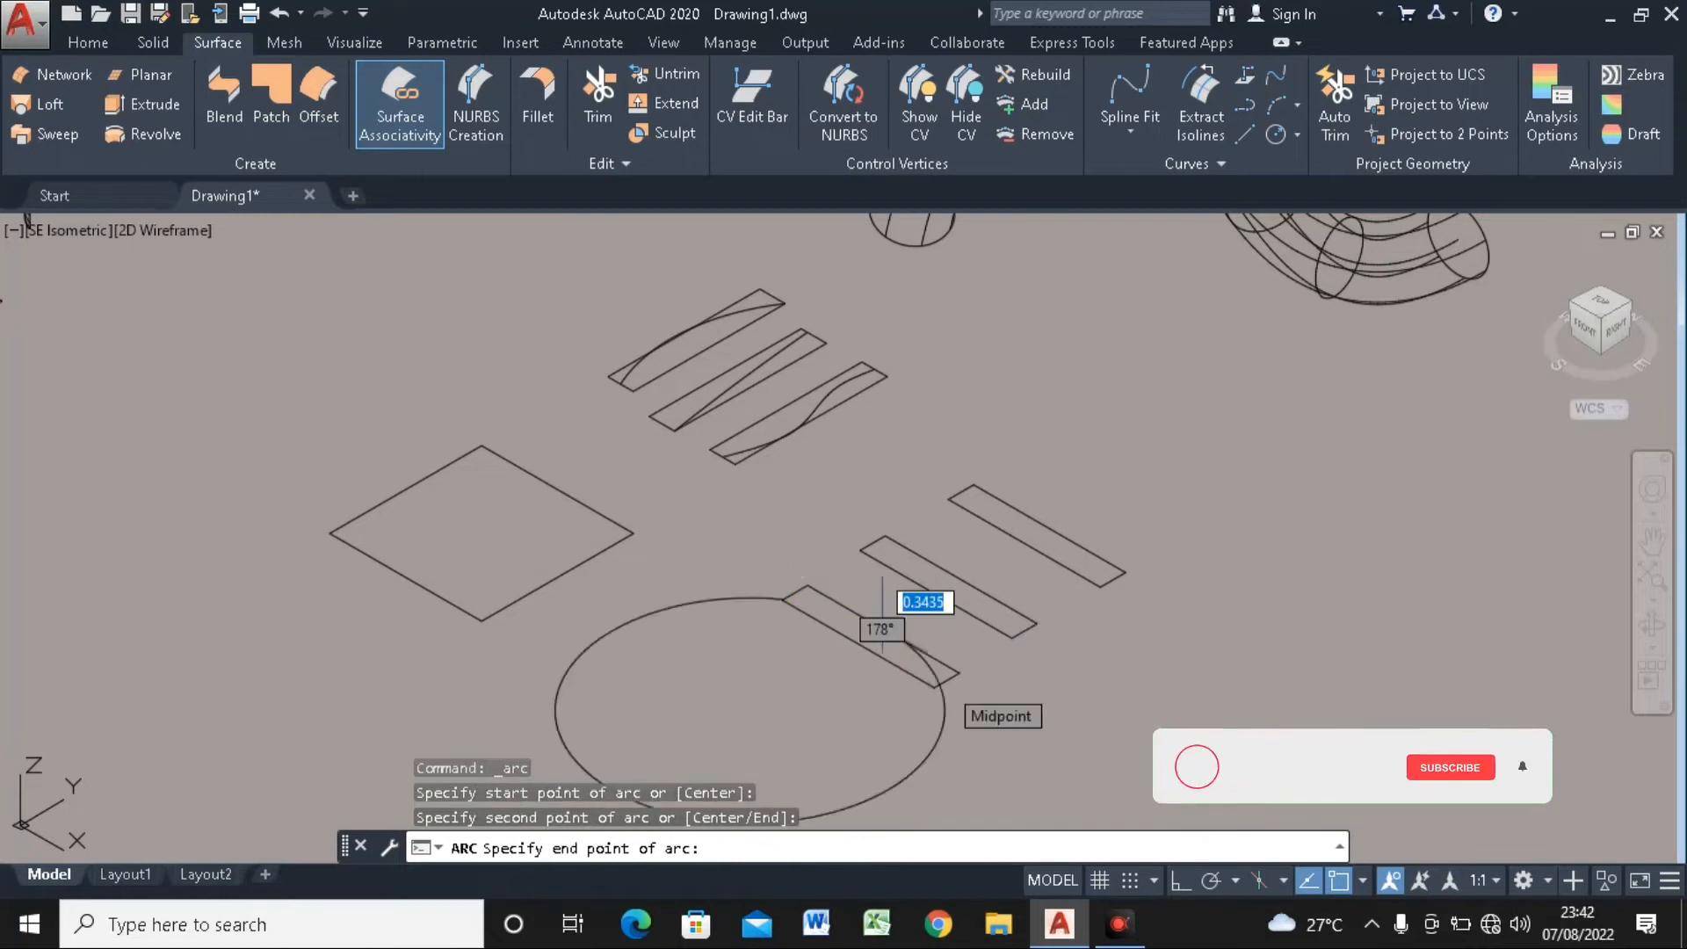
left_click(946, 679)
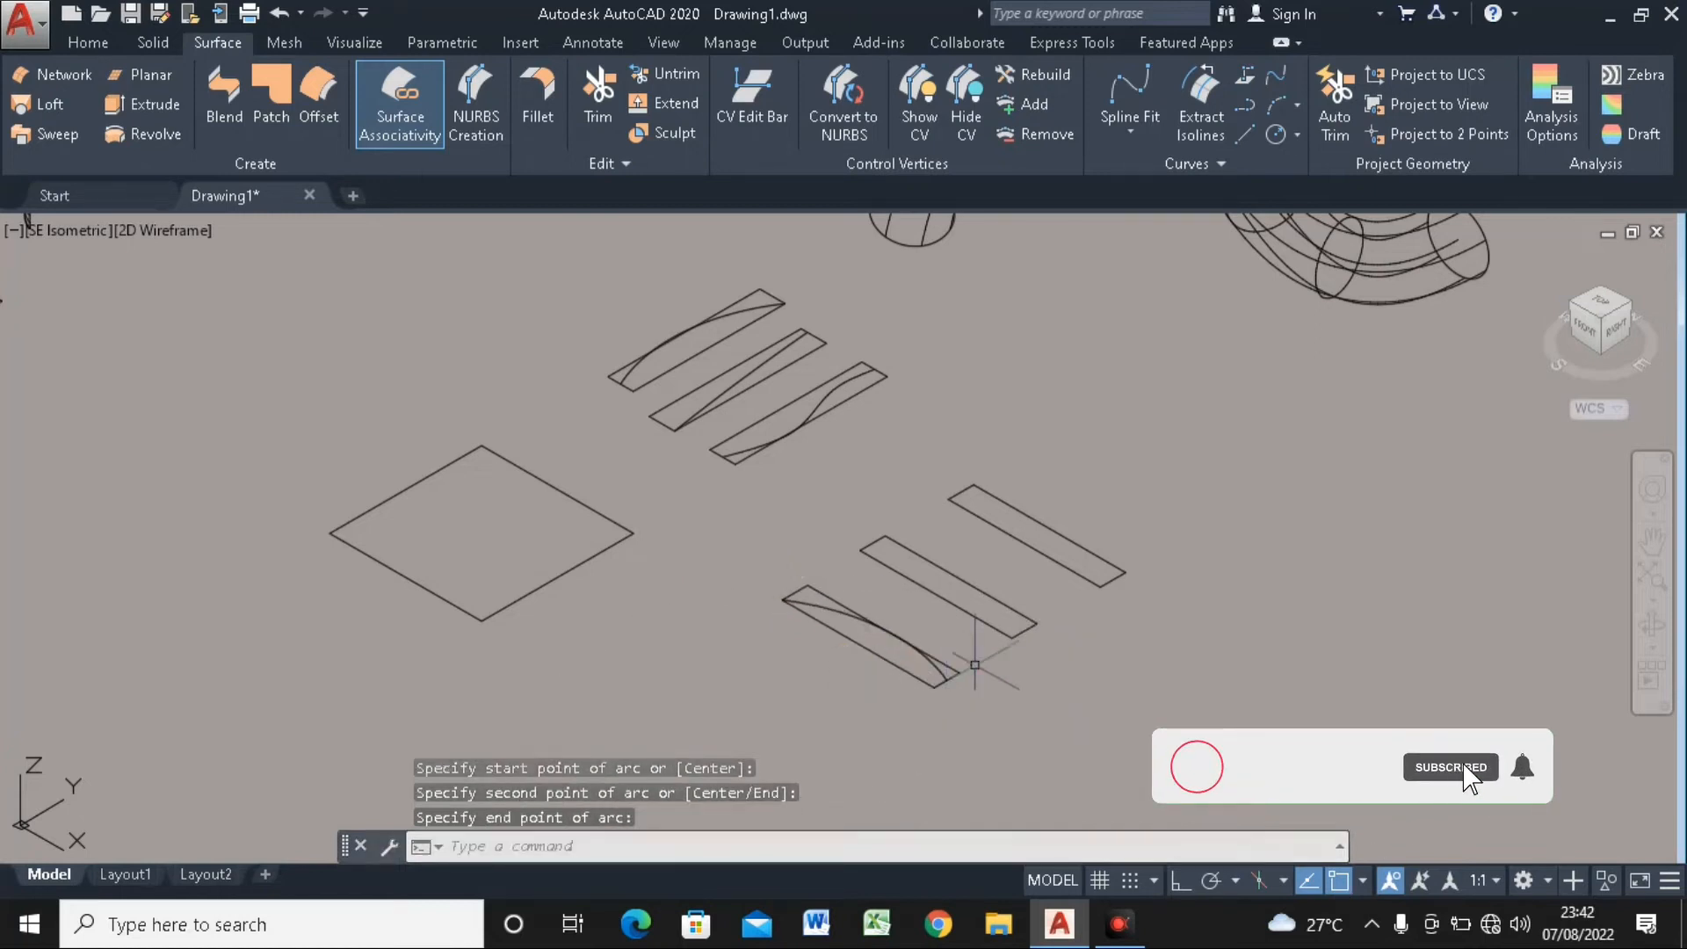
Draw a fit-point spline in the middle 30 by 5 strip, from its short edge's midpoint through one interior point to the opposite corner
left_click(1142, 77)
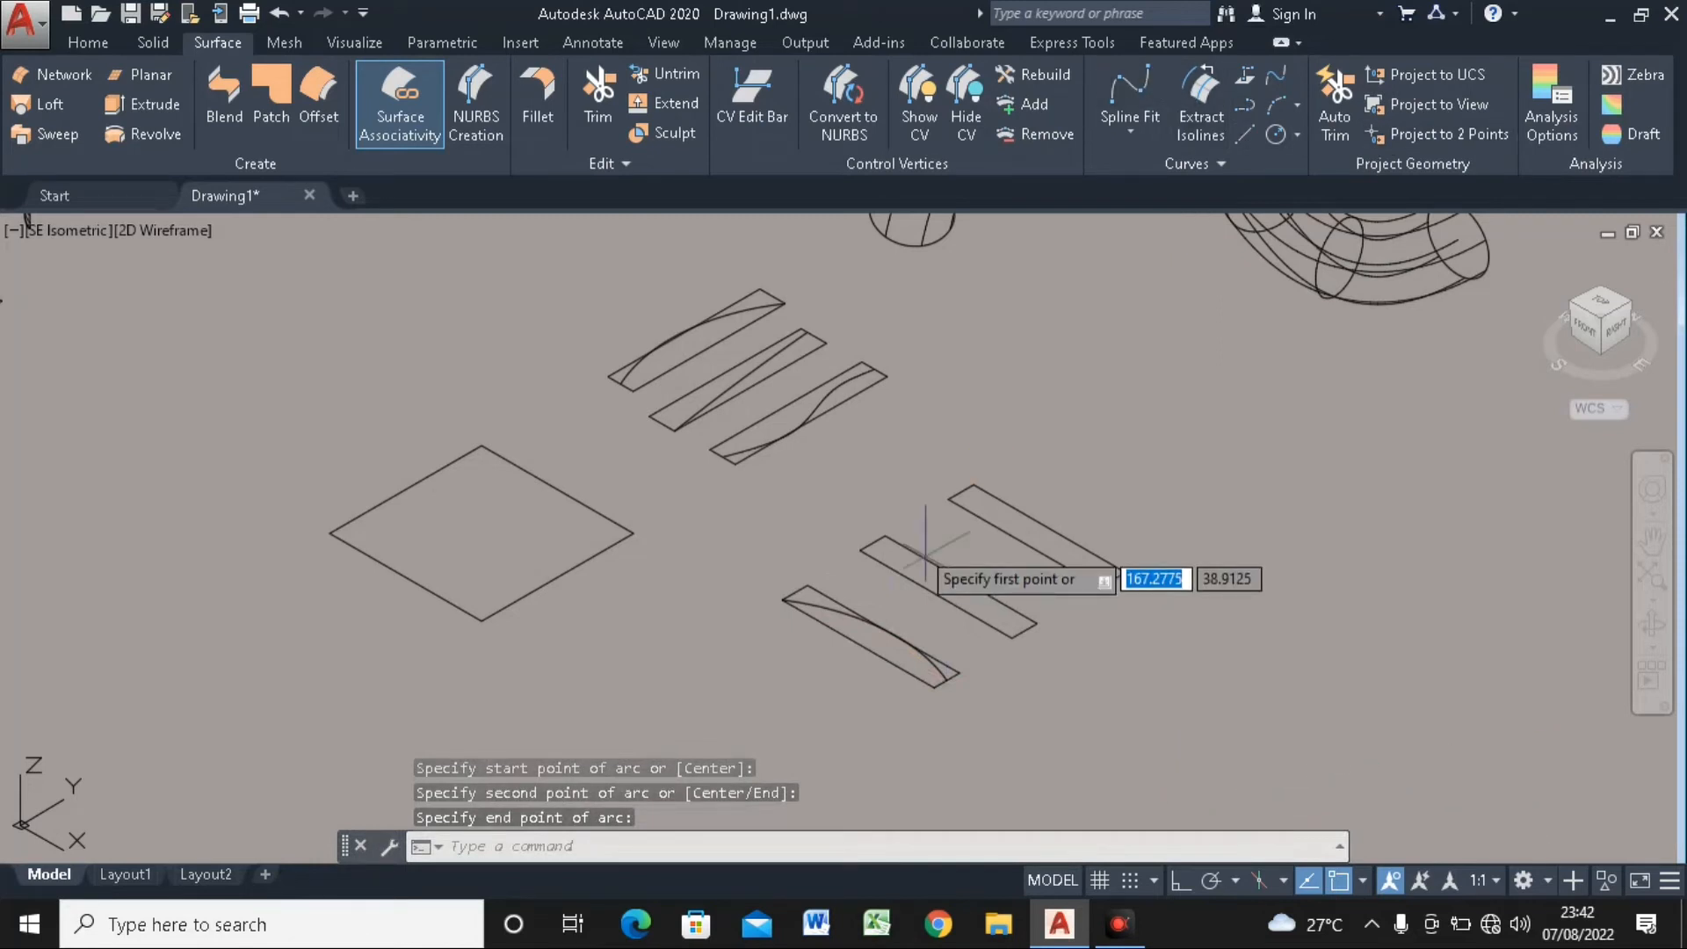
left_click(872, 544)
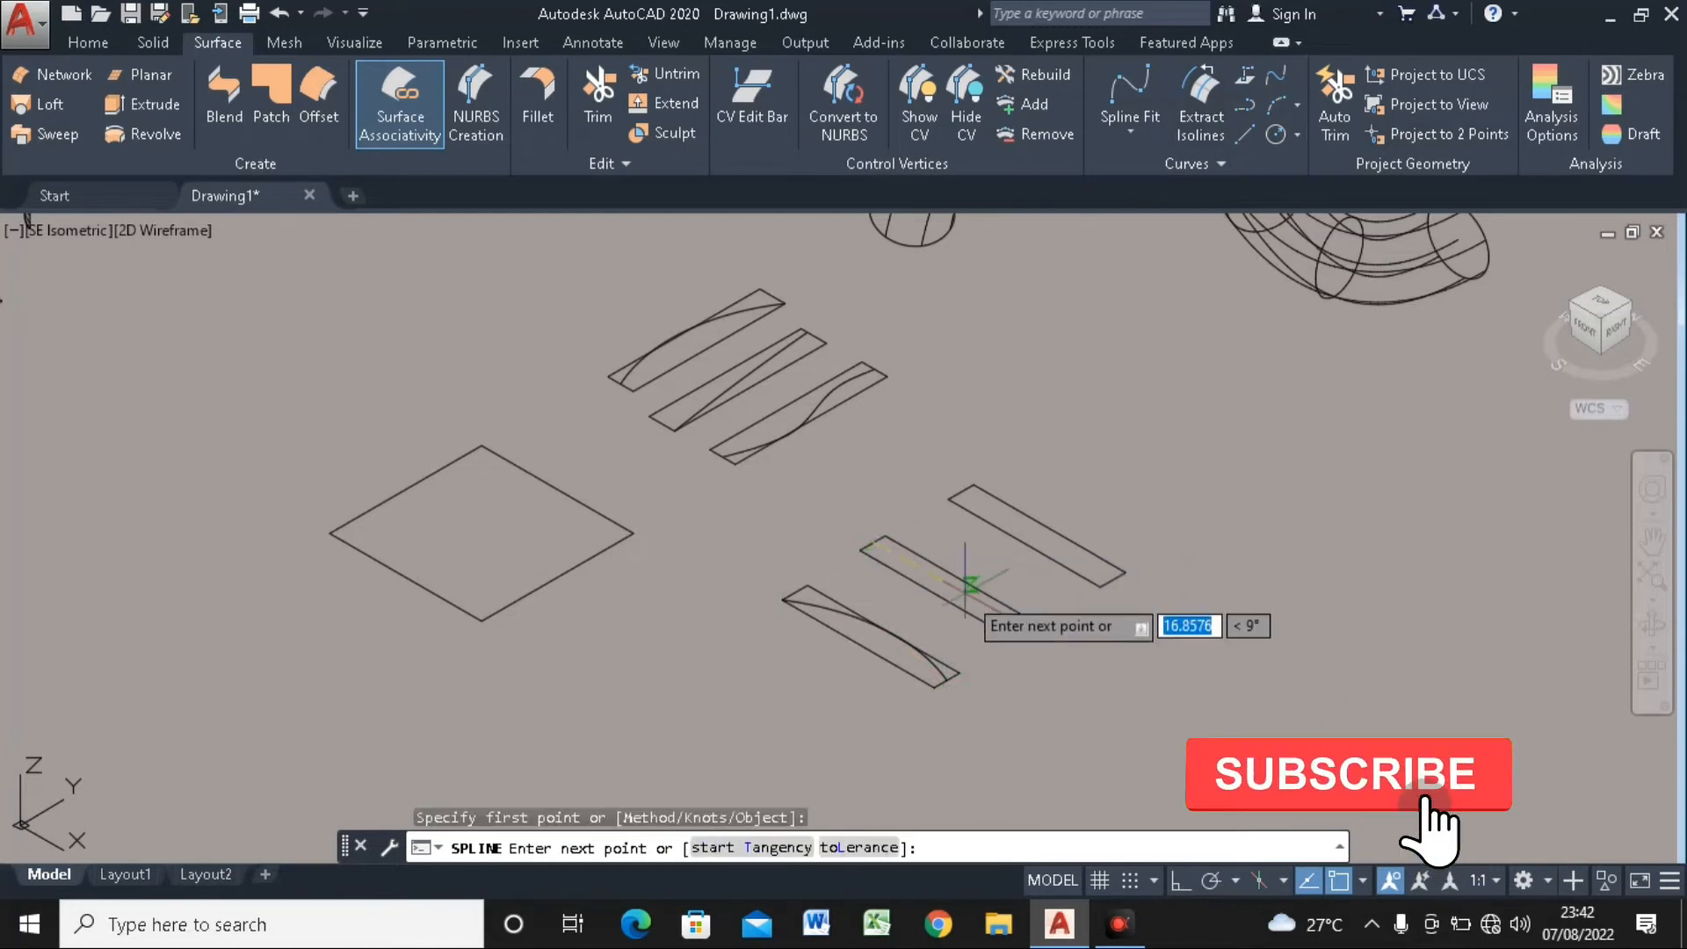
left_click(973, 586)
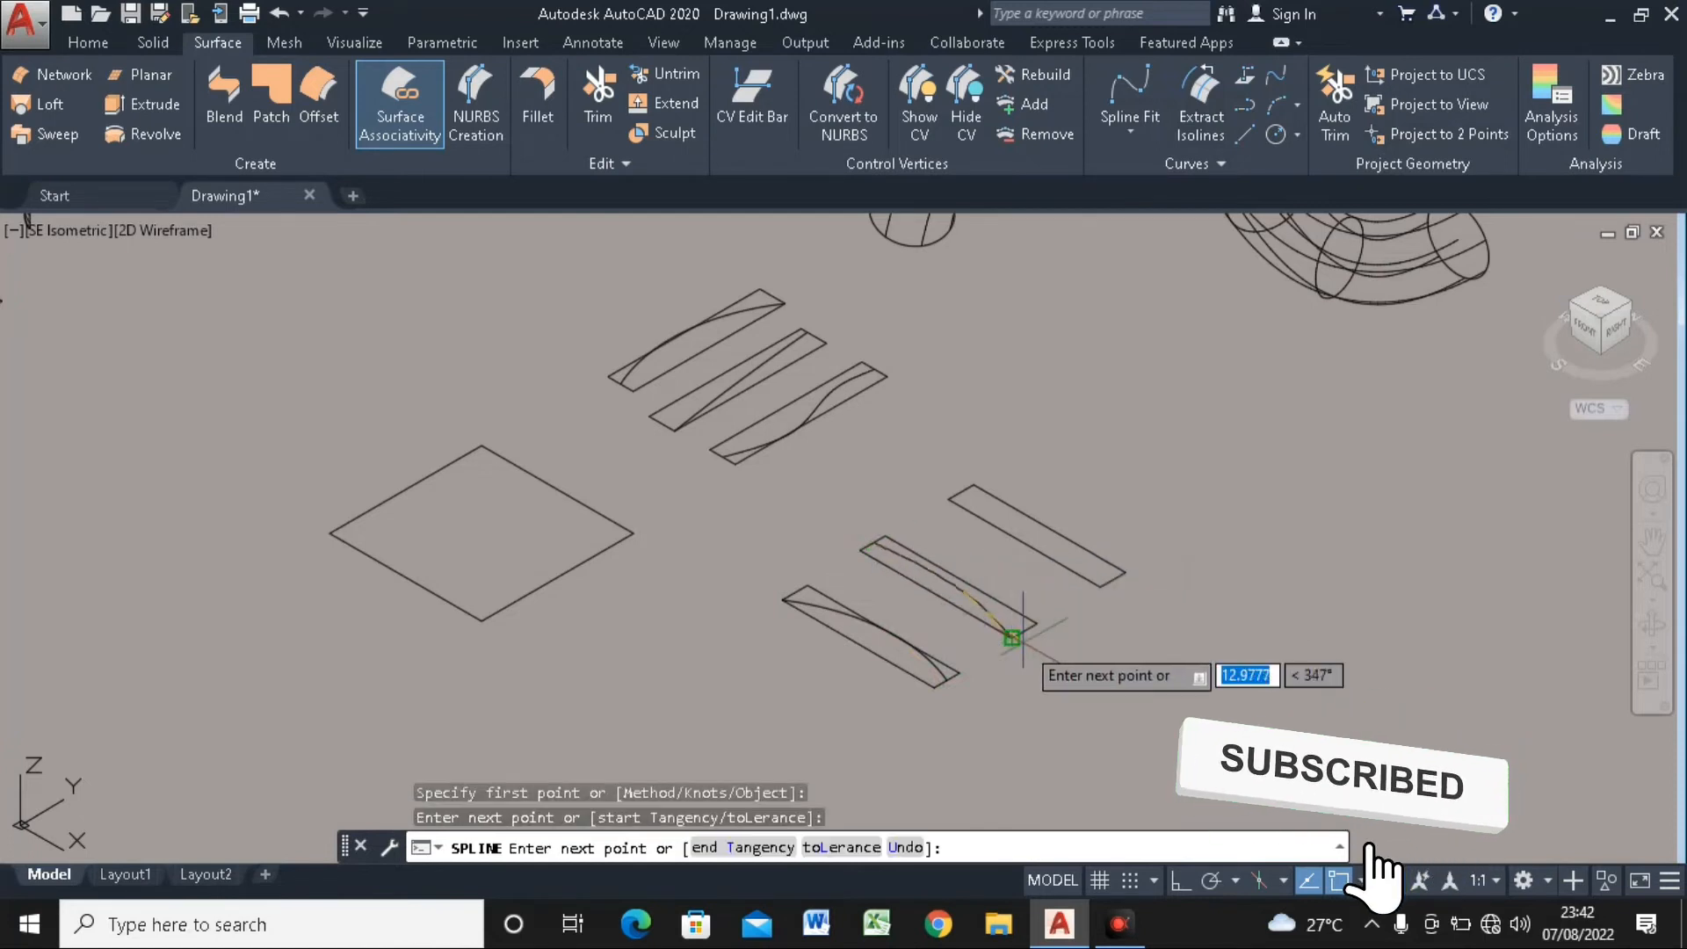
left_click(1012, 638)
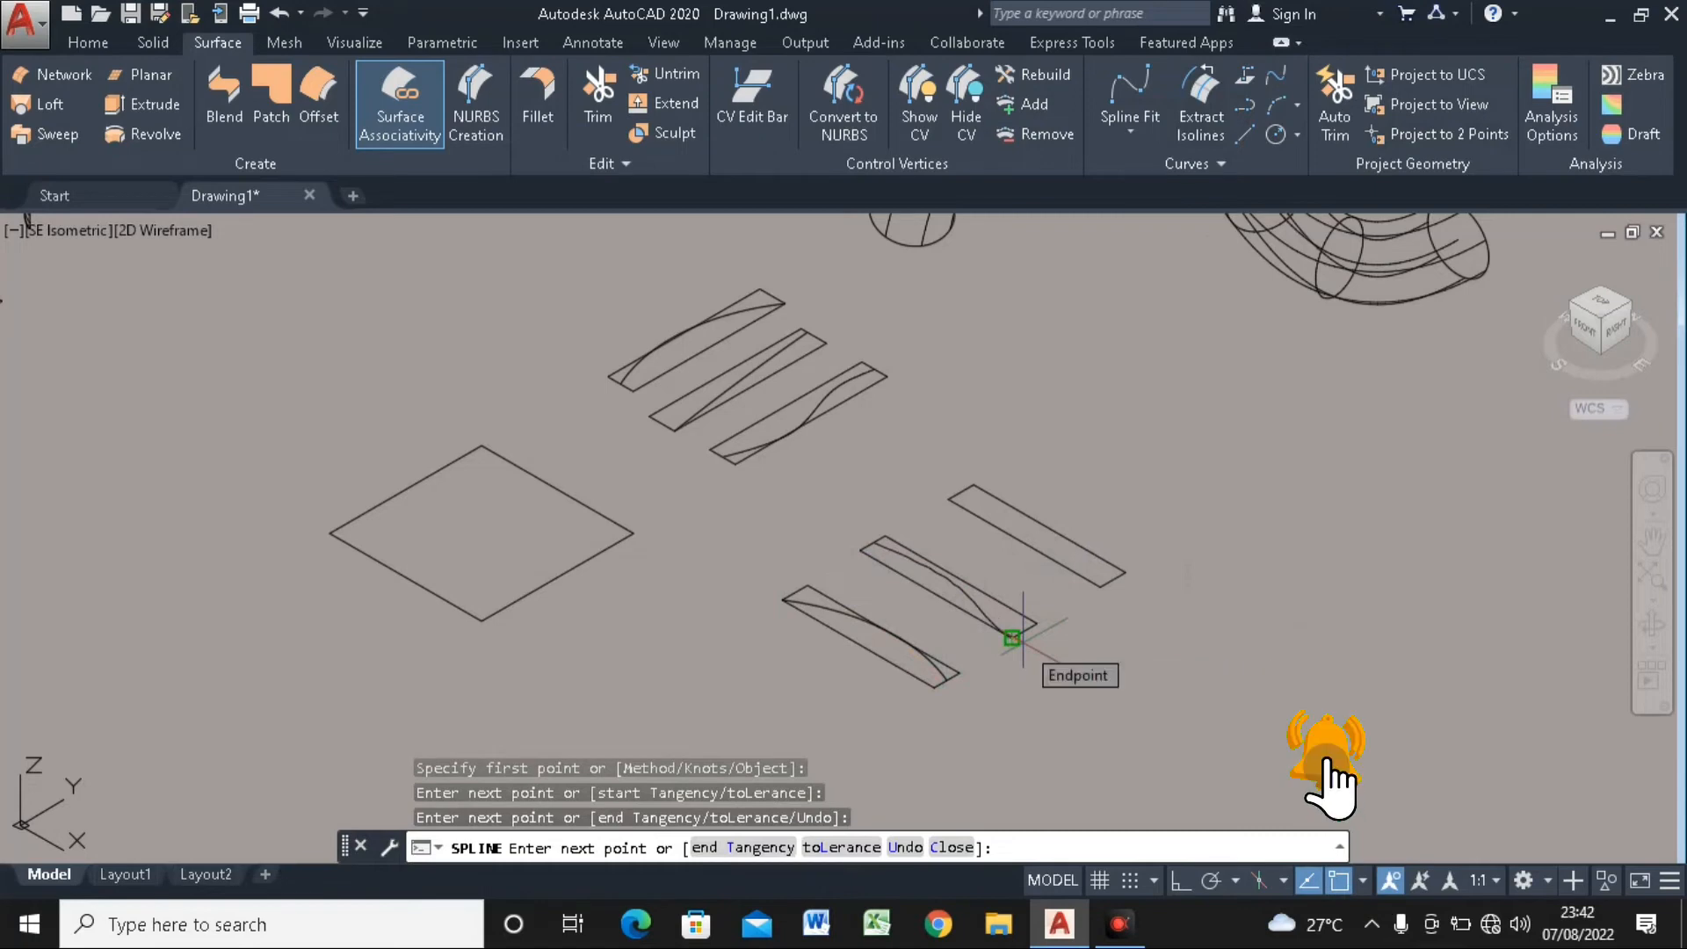
key("Return")
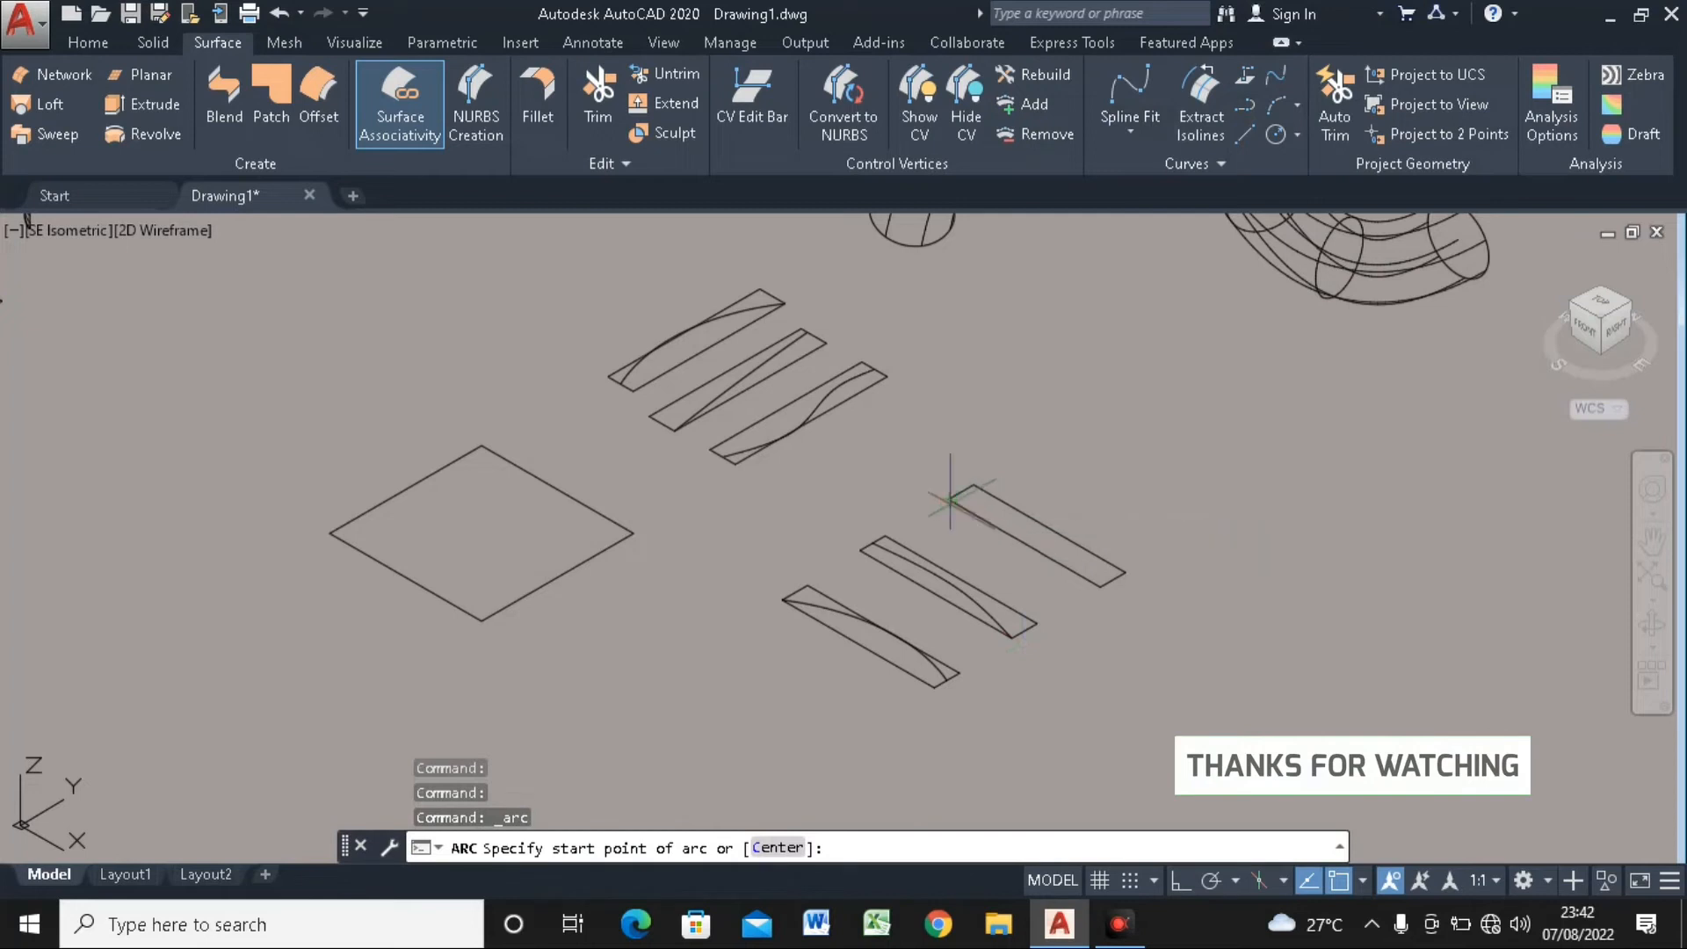
Draw a three-point arc in the last 30 by 5 strip between diagonally opposite corners, passing through a point near its middle
left_click(950, 498)
scroll(1075, 547, "up", 4)
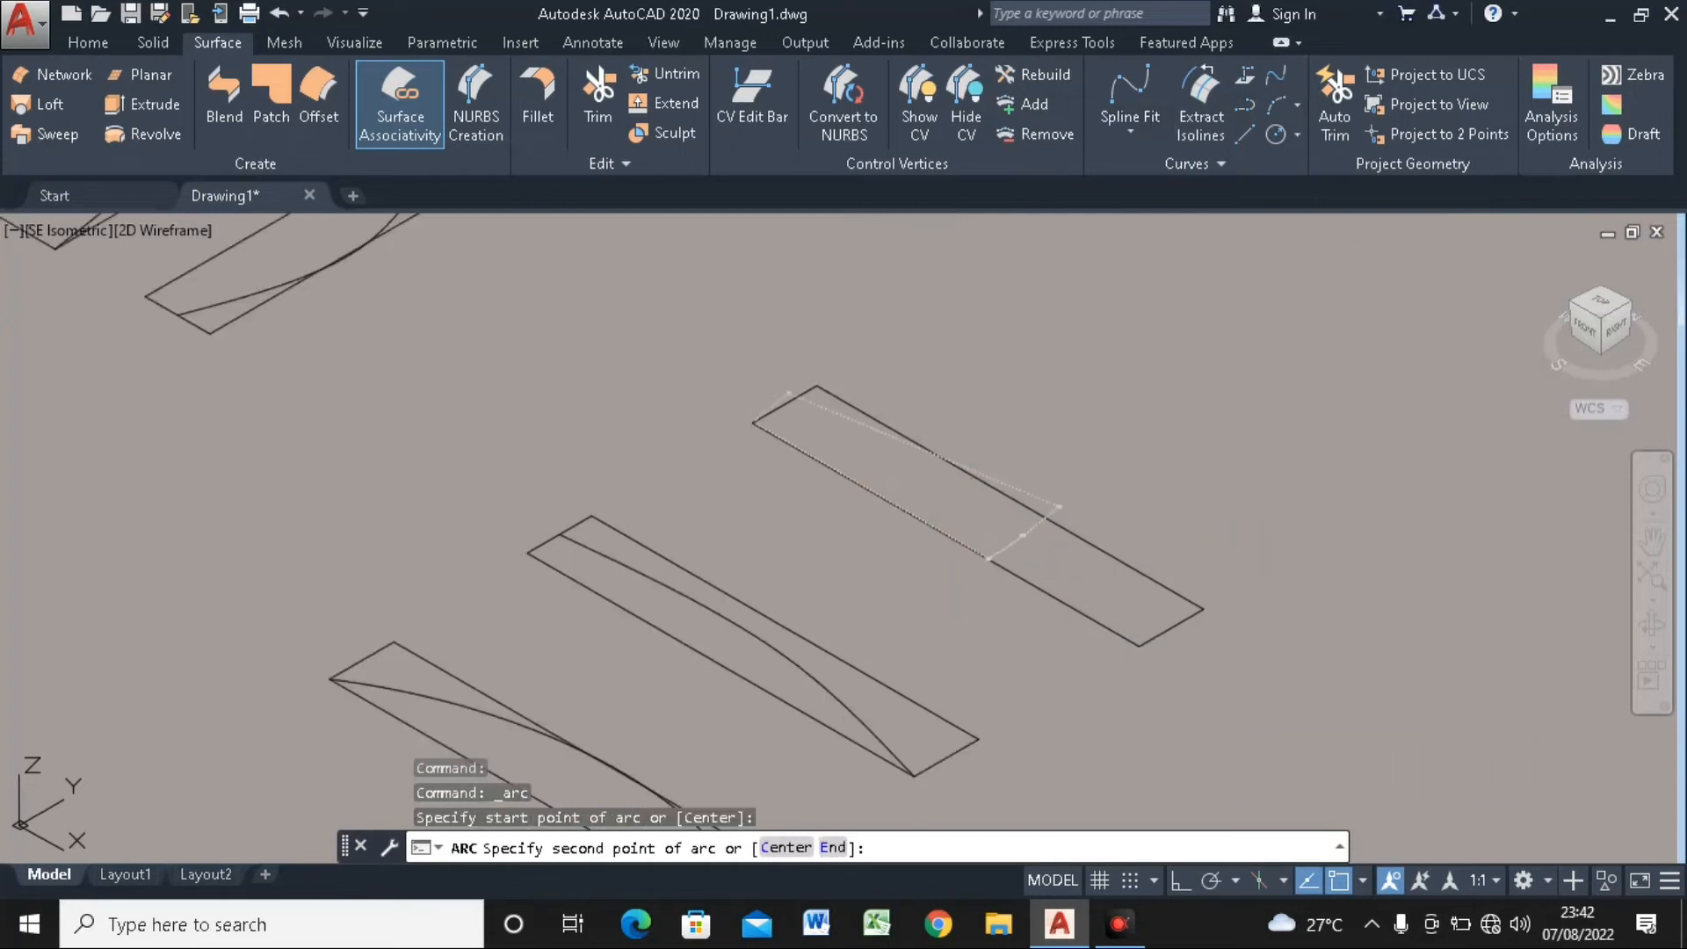
left_click(1022, 533)
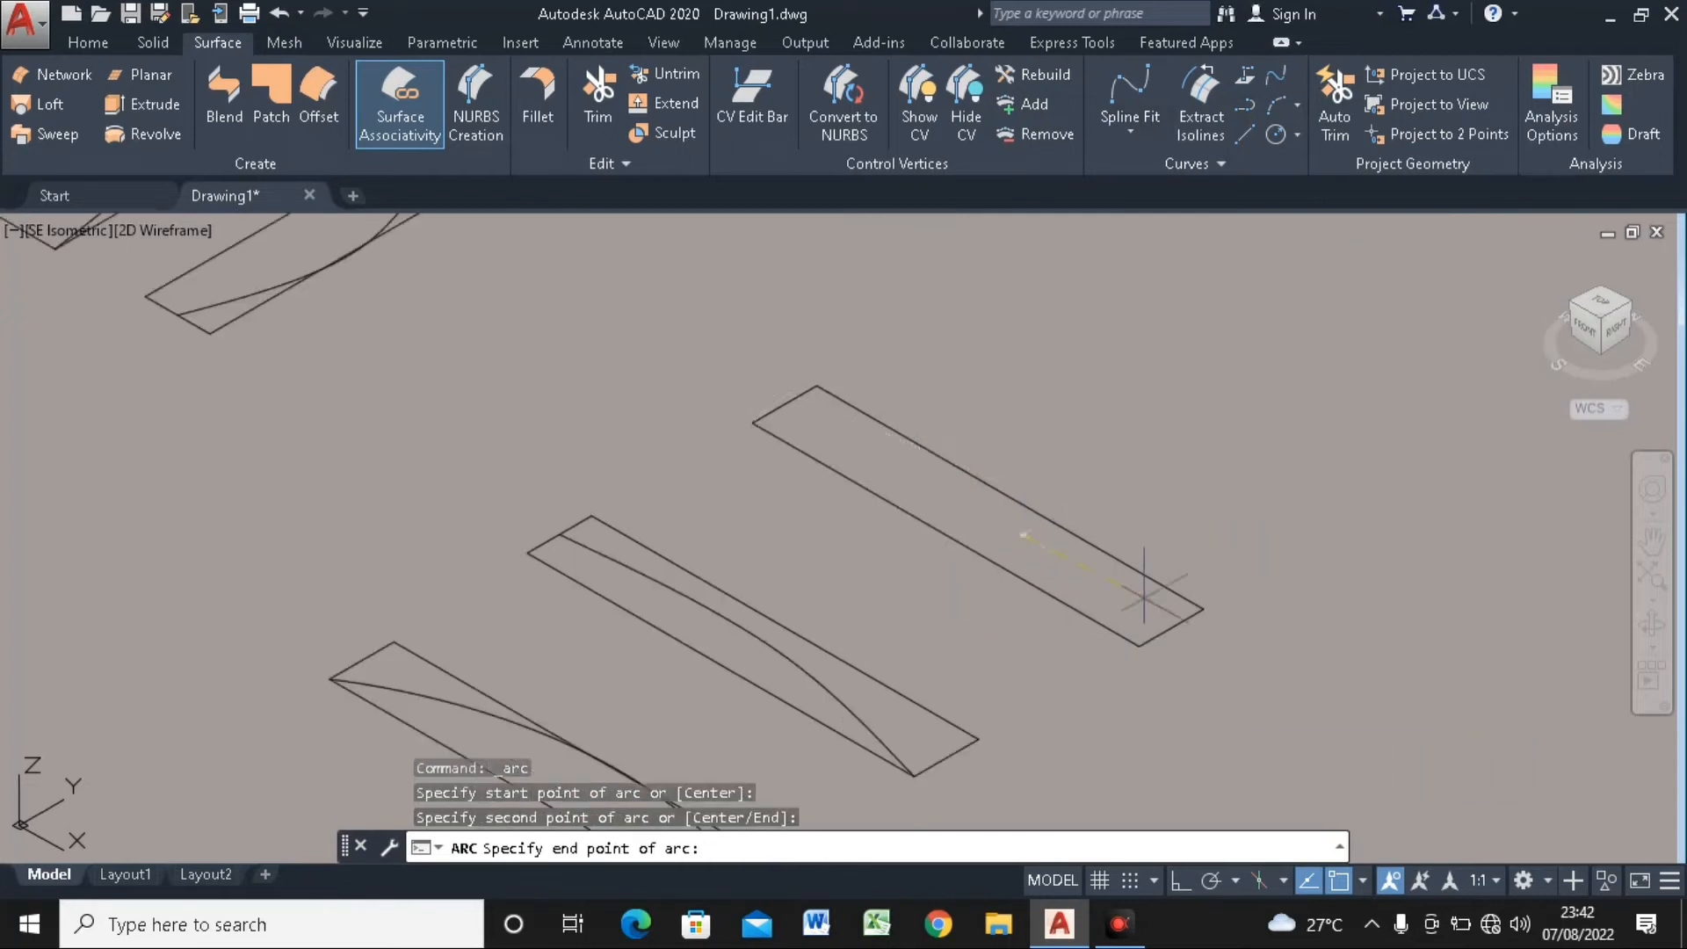
left_click(1202, 608)
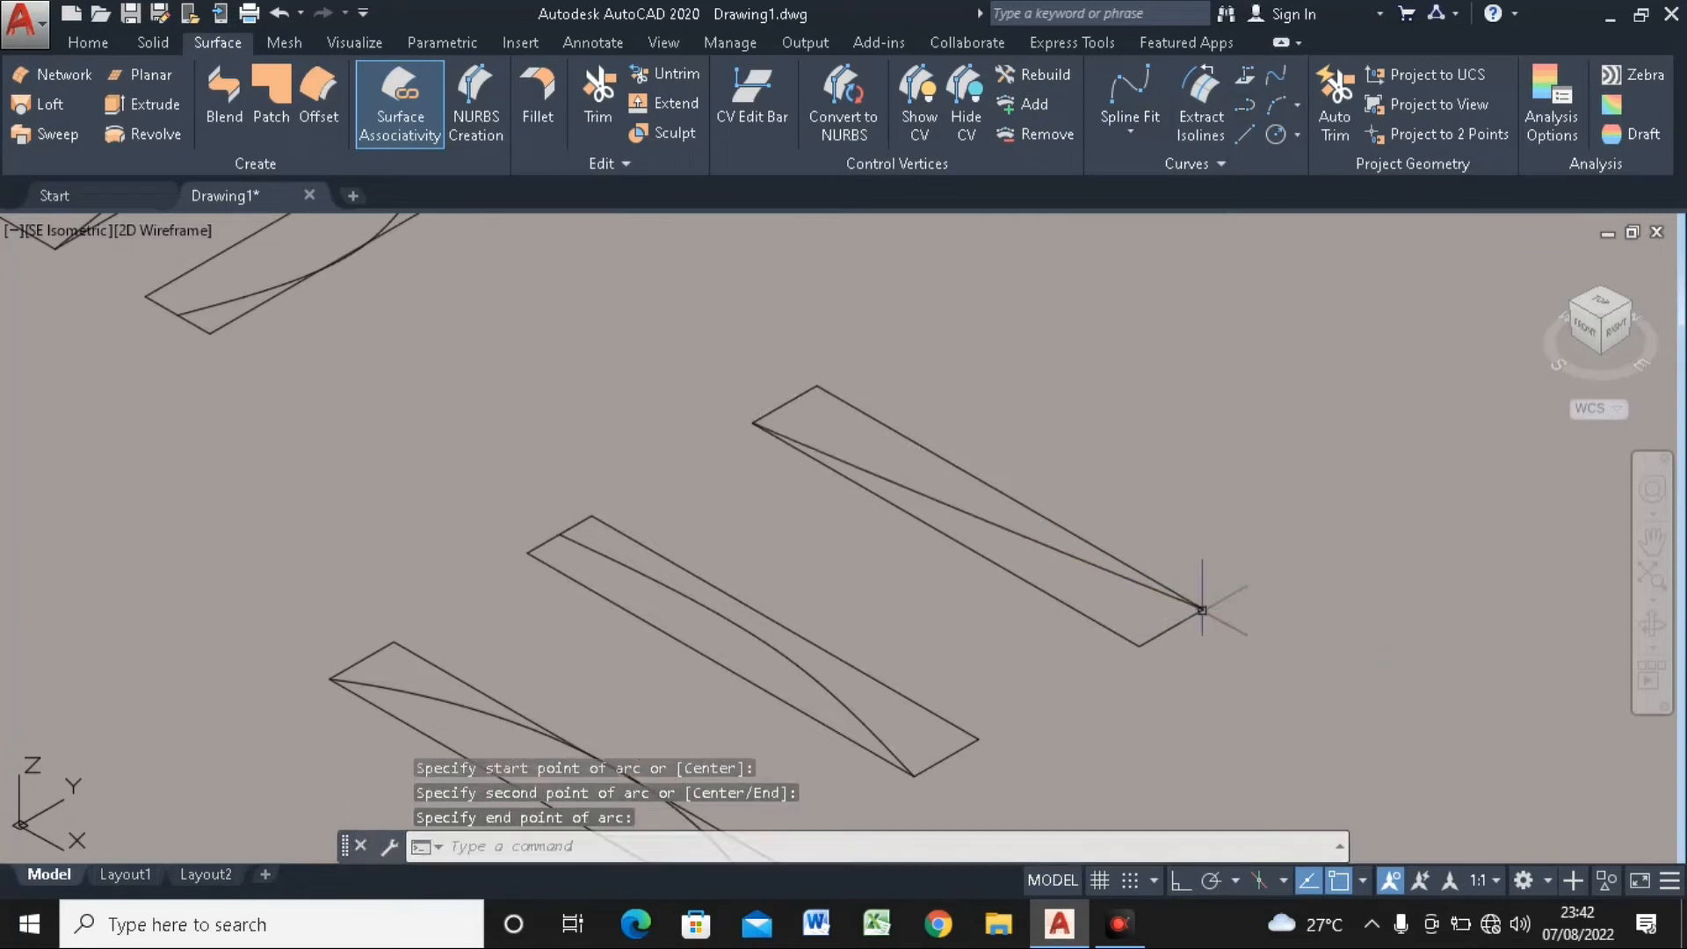
3D-rotate the three 5 by 30 strips with their curves by -90° about the Y axis through the third strip's near corner
scroll(1177, 500, "down", 5)
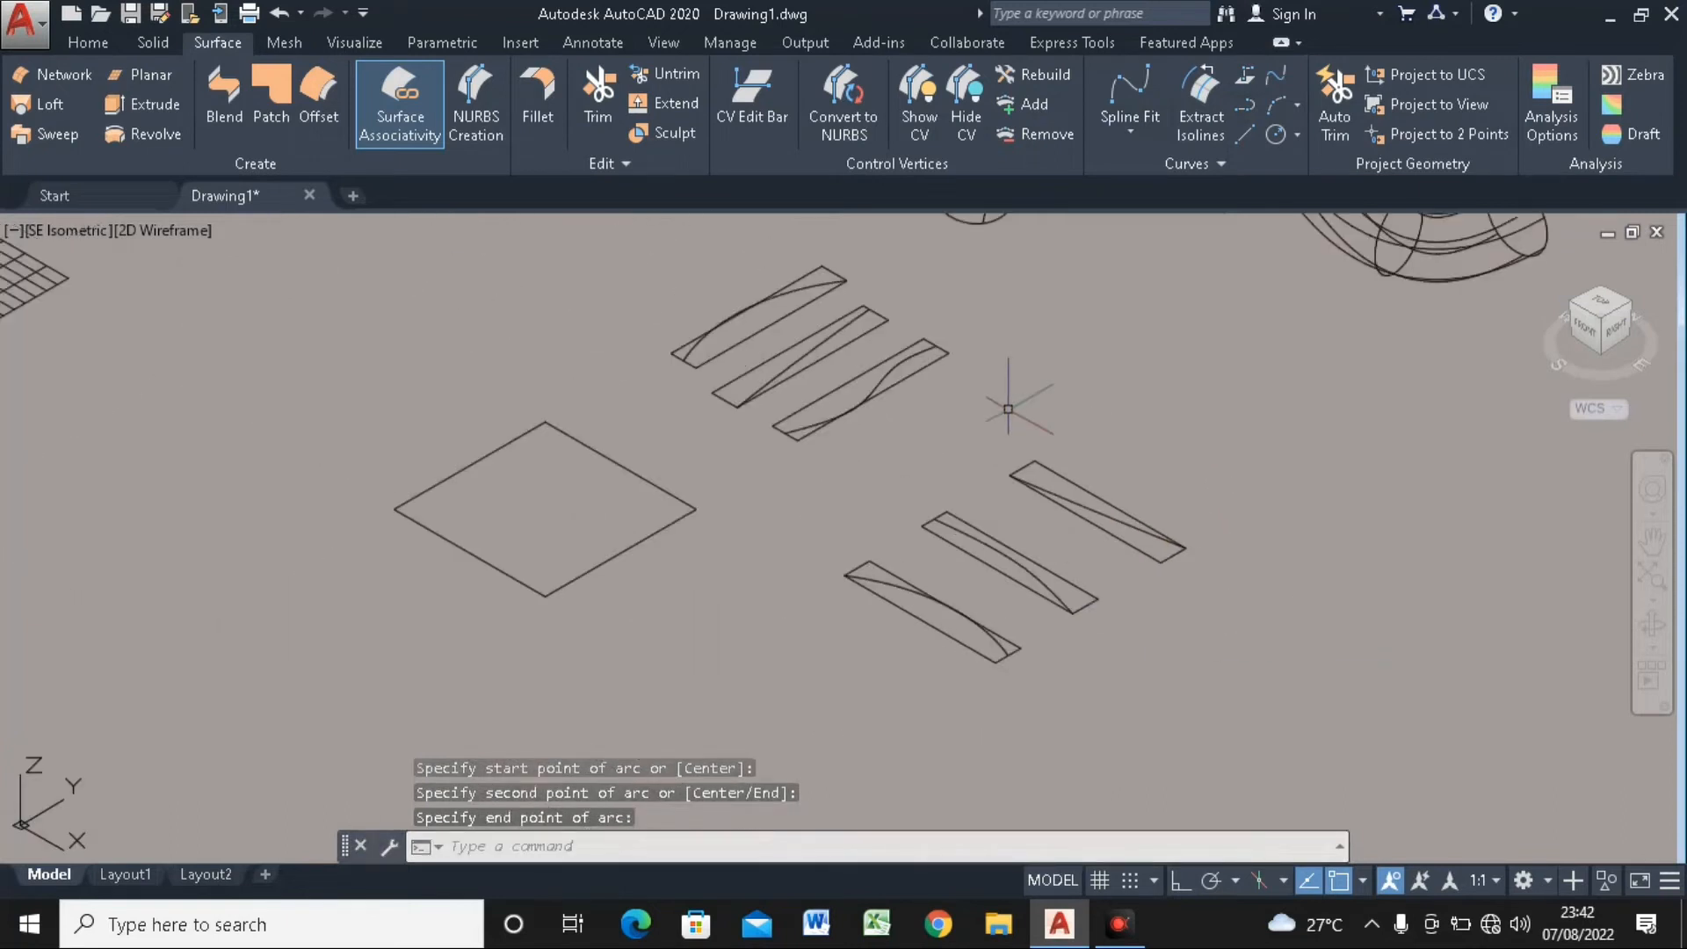
middle_click_drag(810, 340, 802, 426)
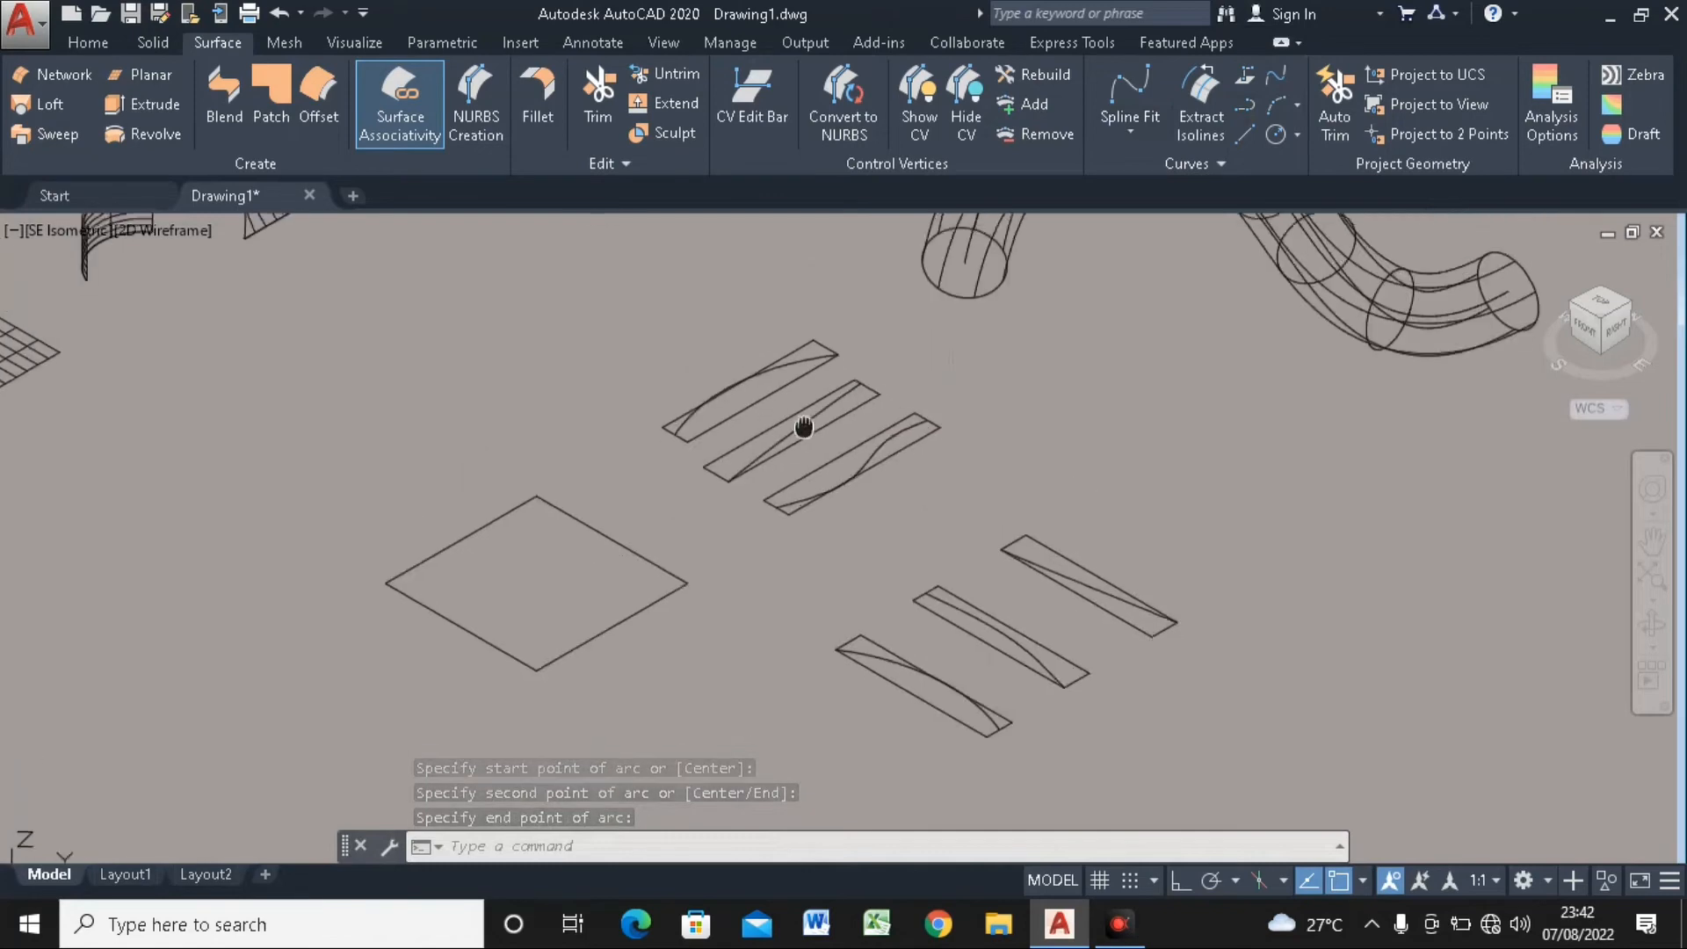
left_click(89, 41)
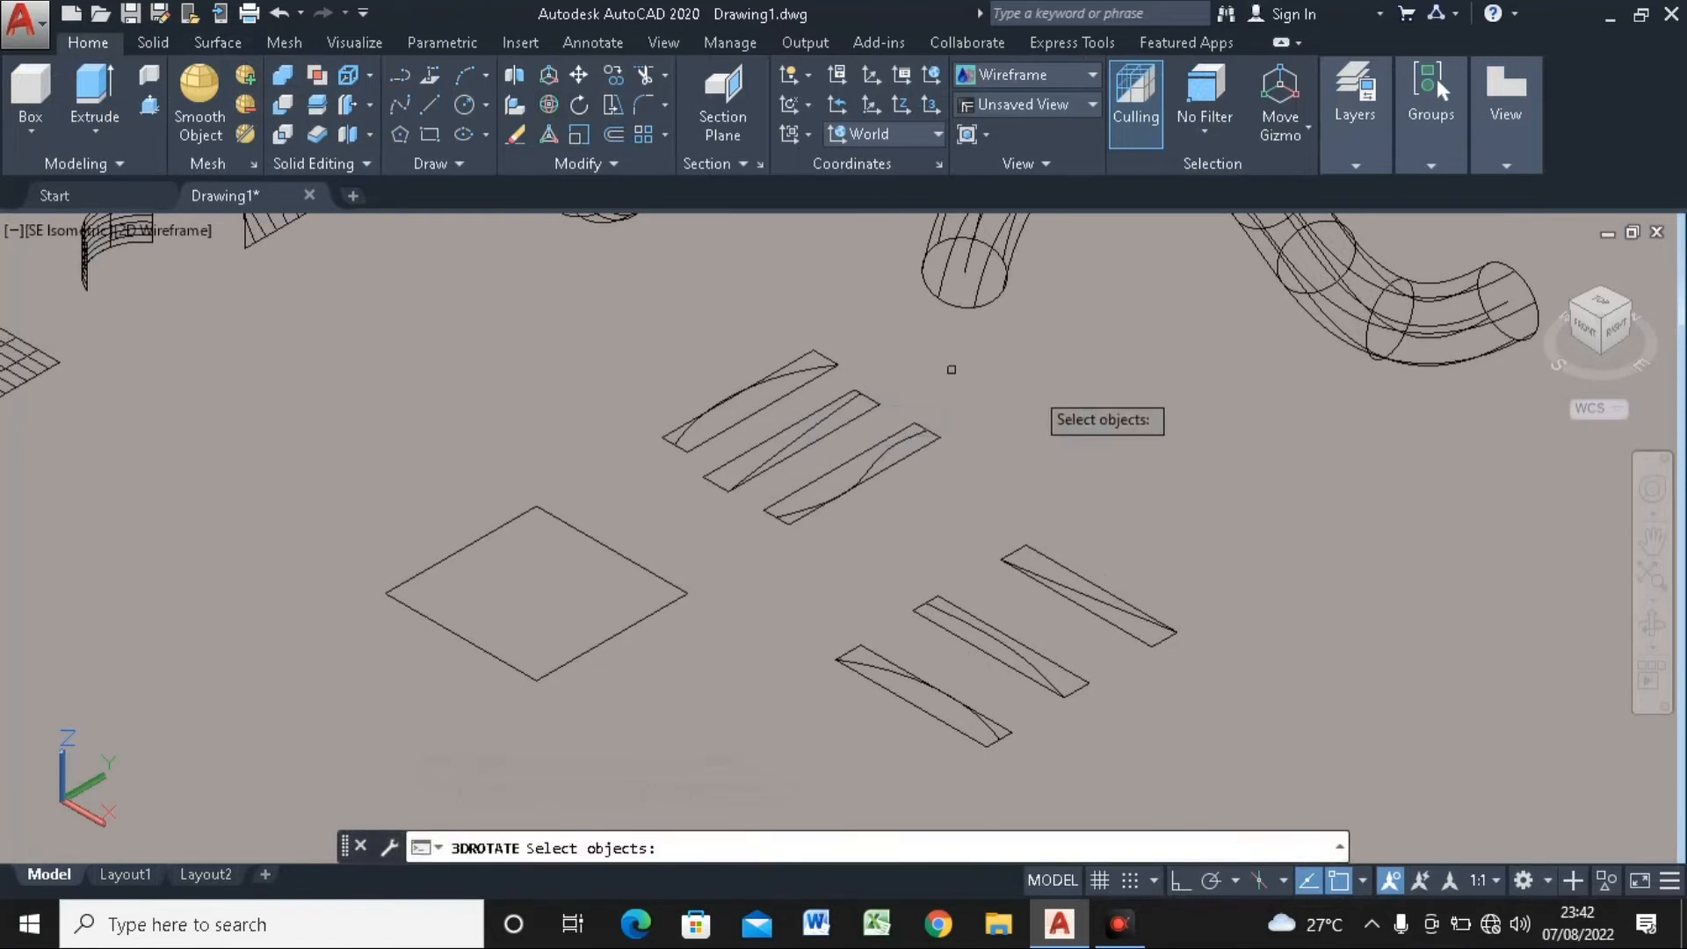
left_click(1013, 332)
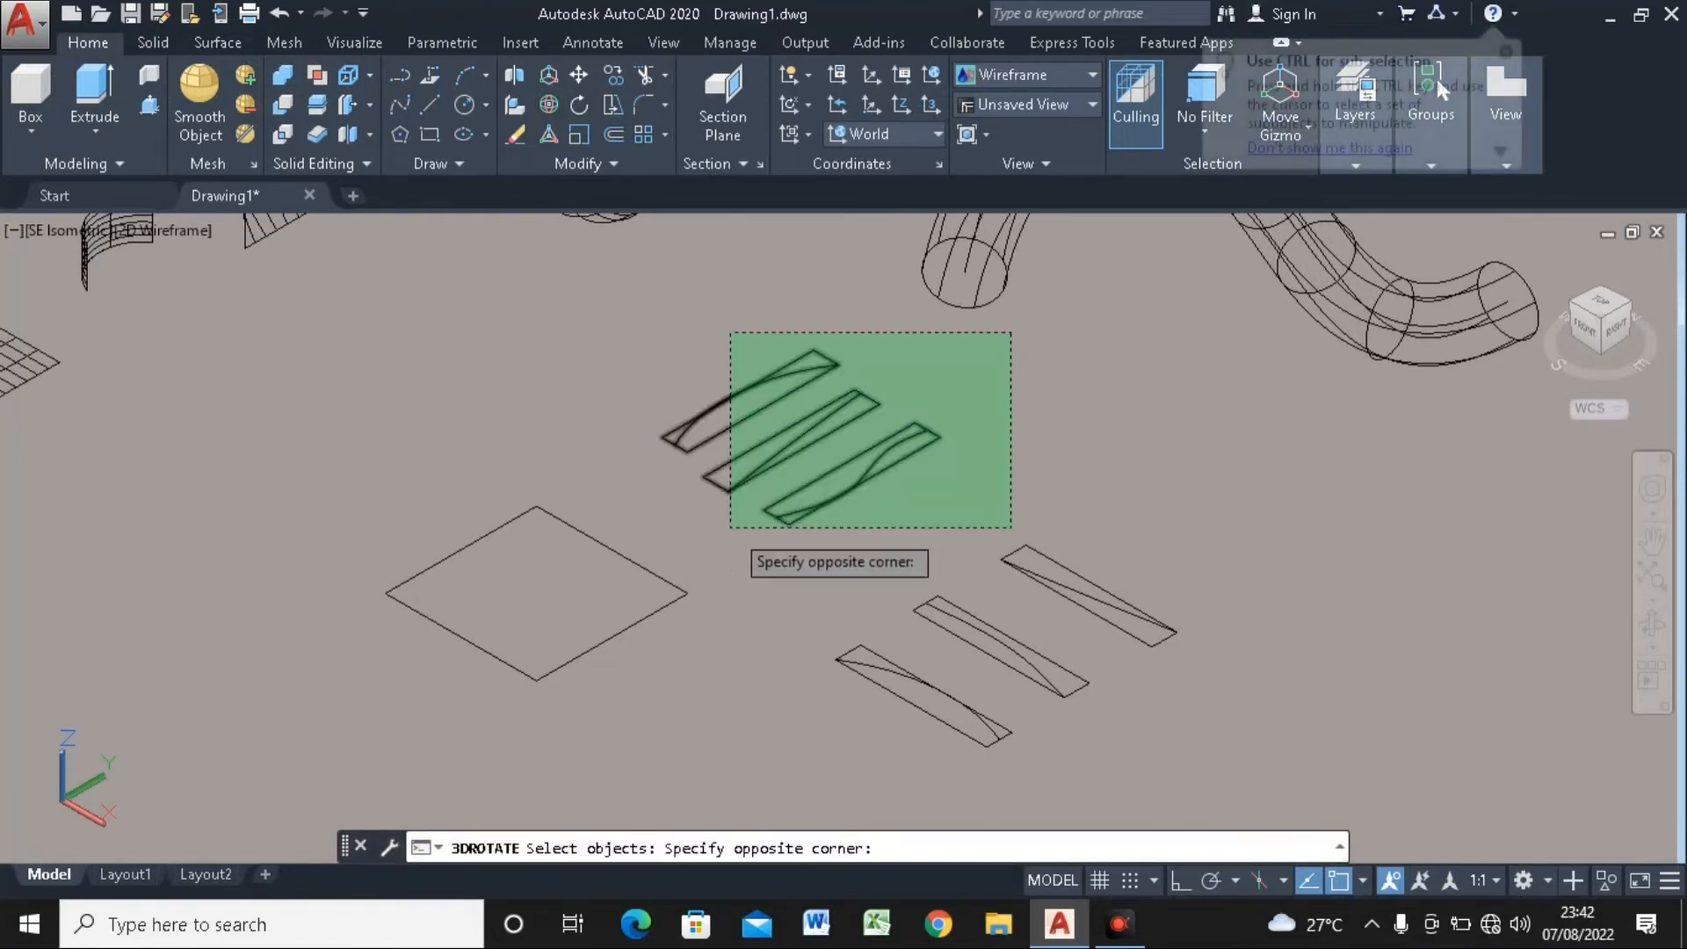
left_click(730, 527)
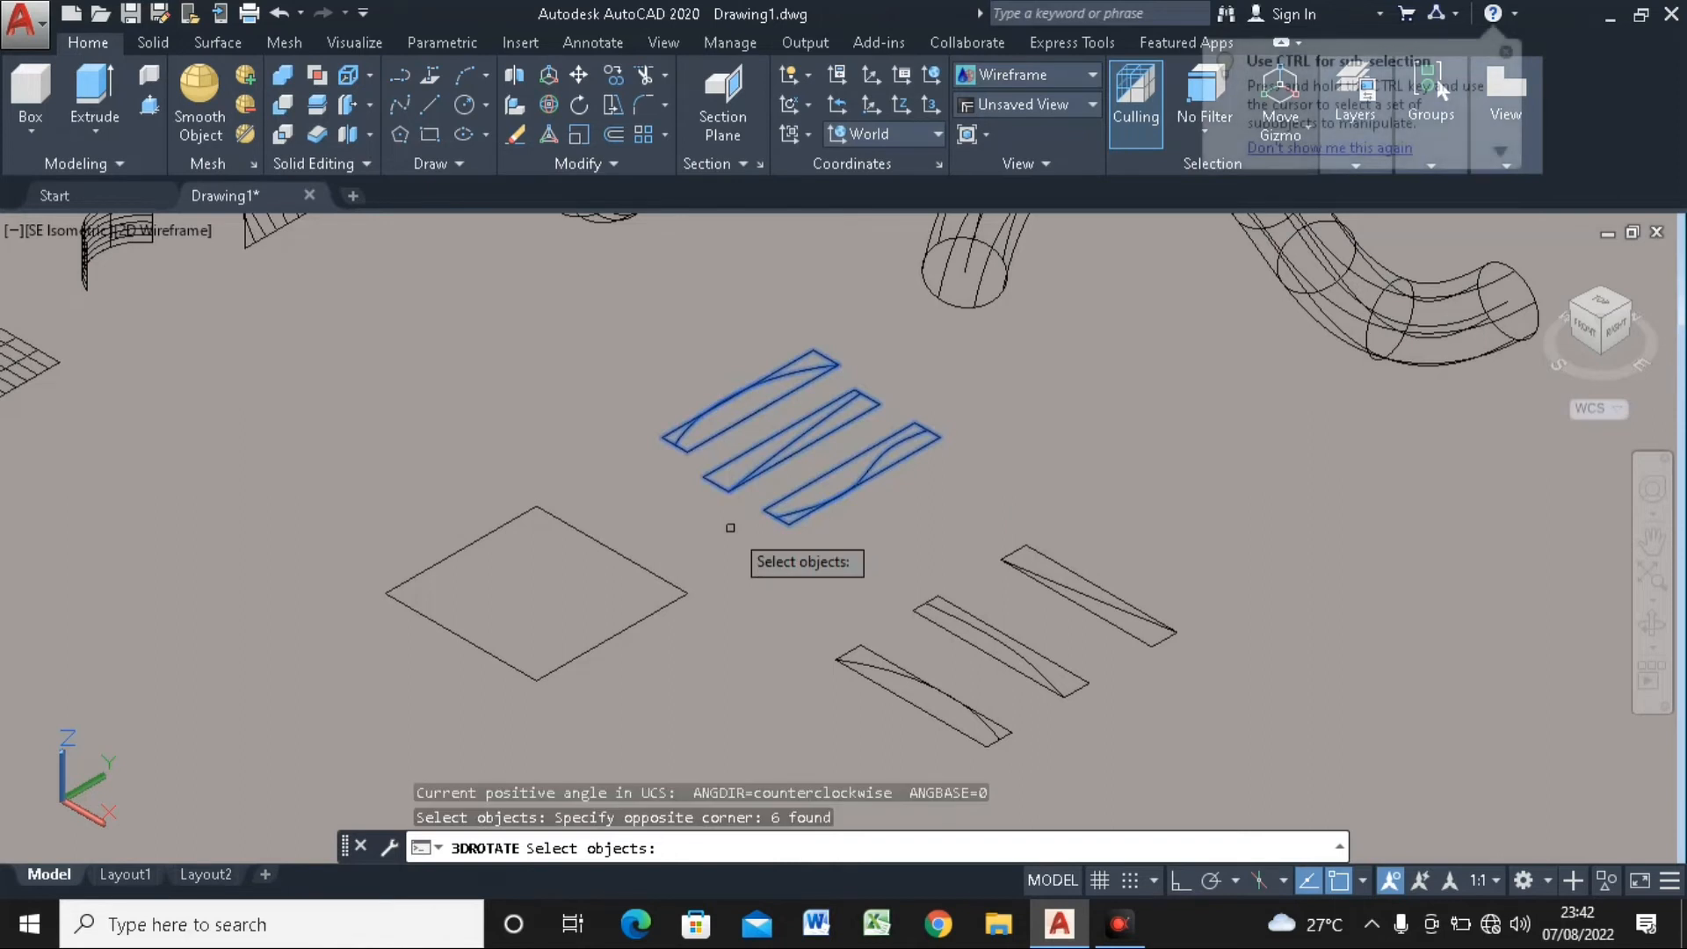
key("Return")
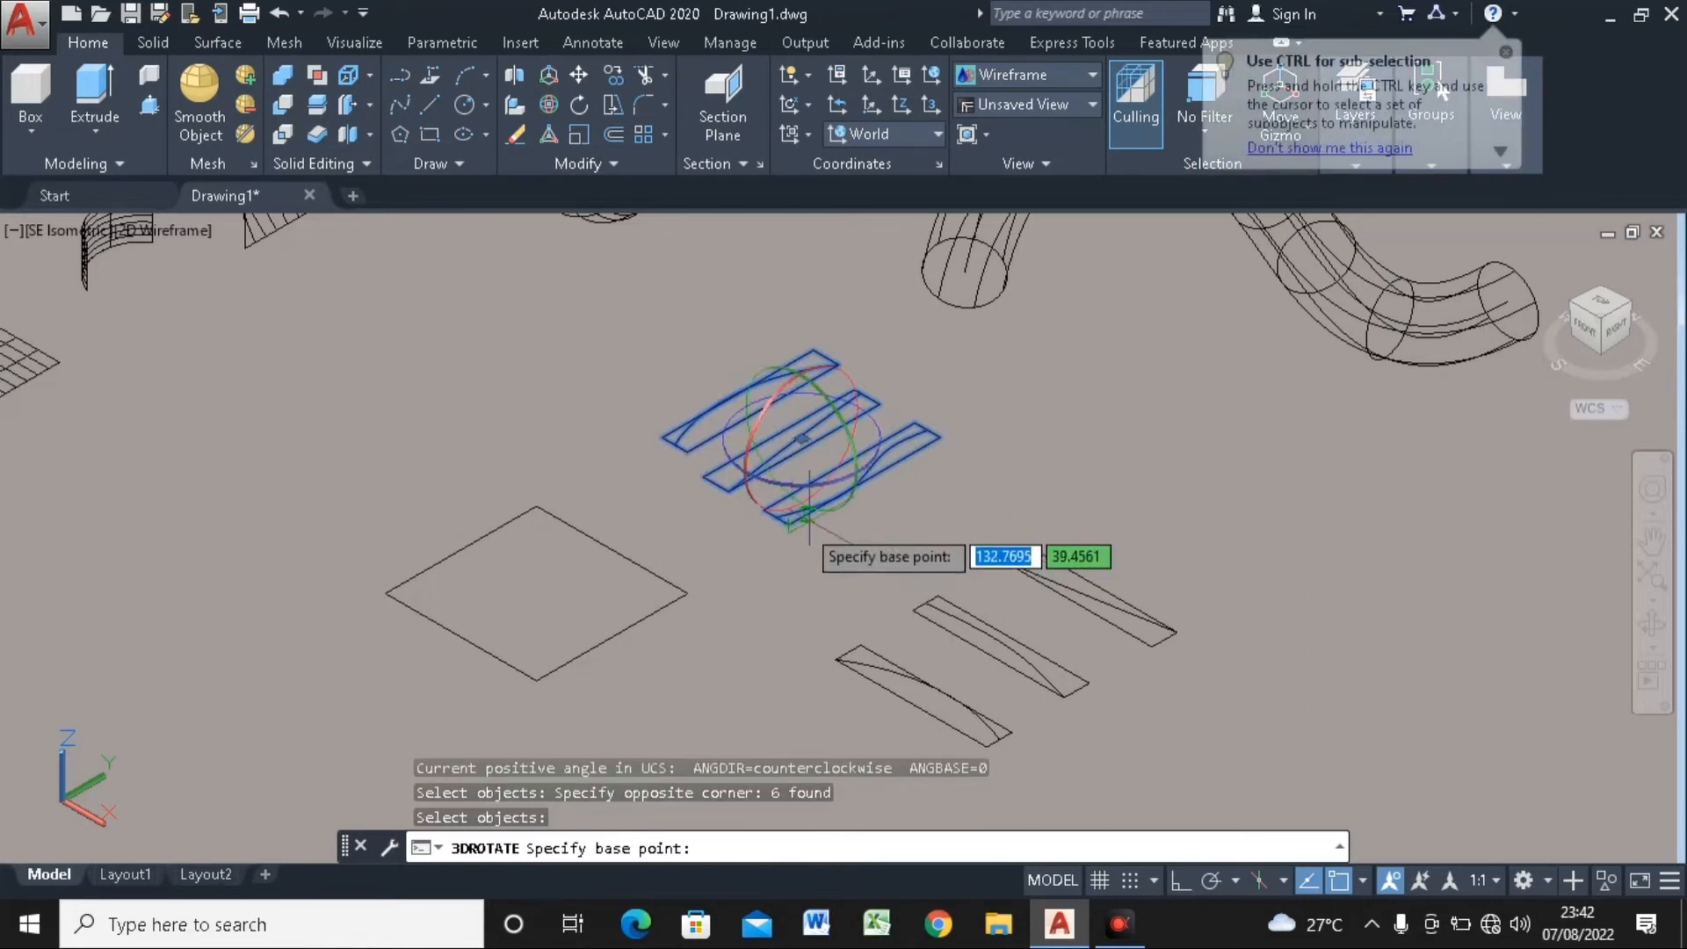
left_click(793, 524)
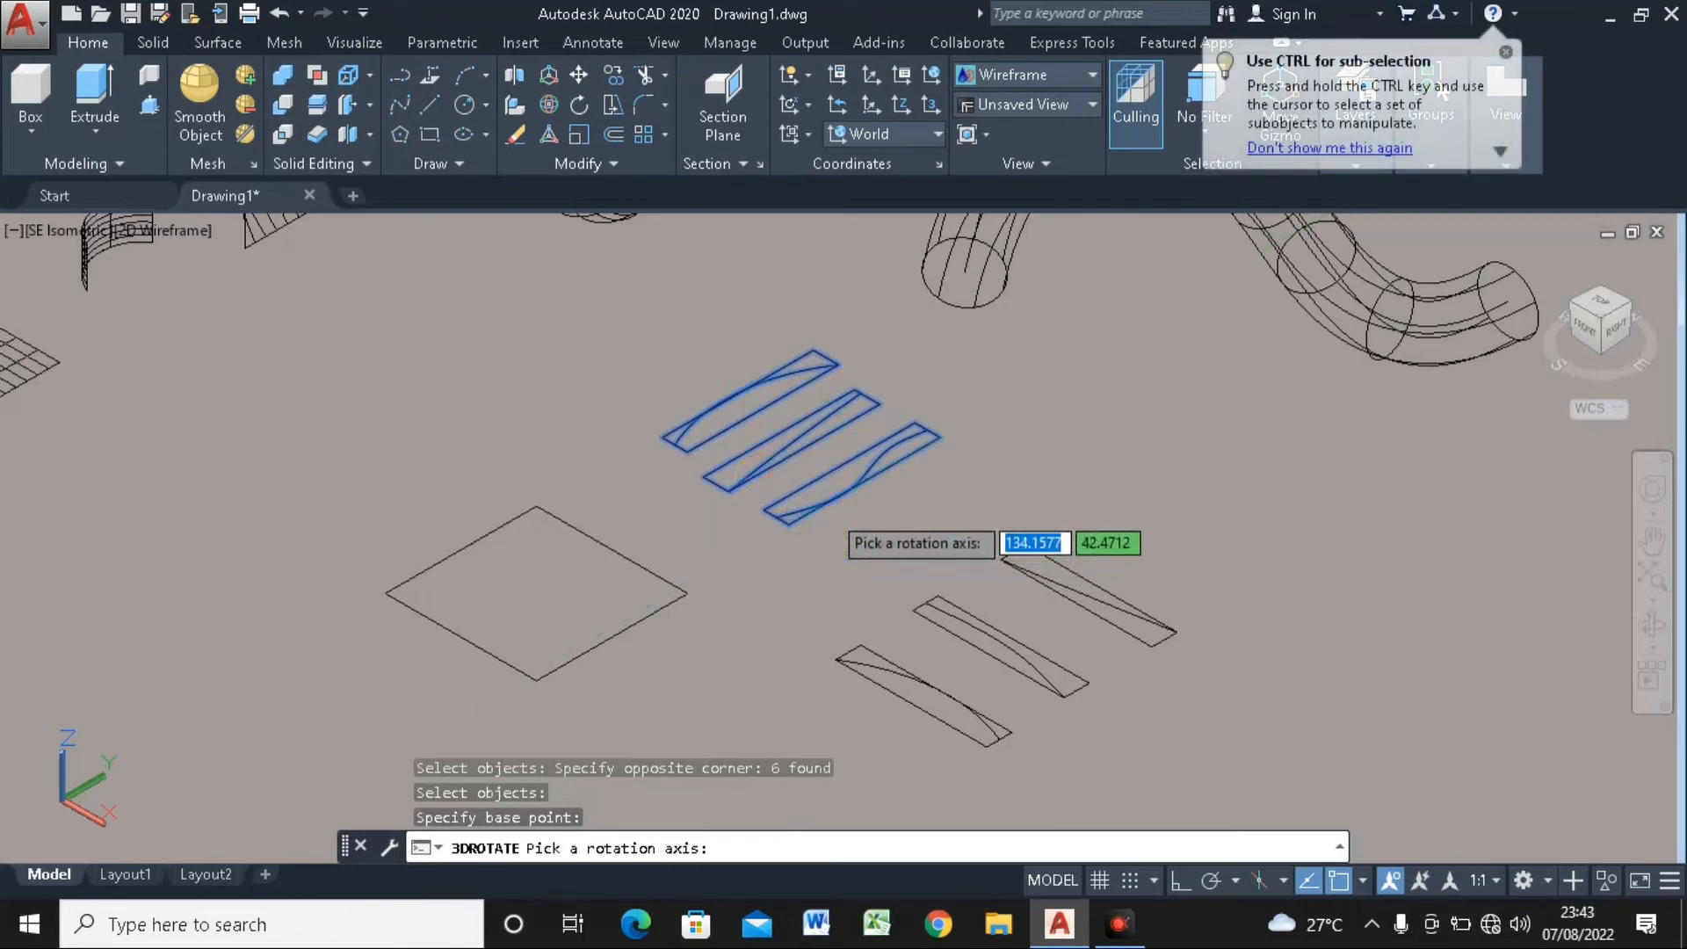
left_click(828, 510)
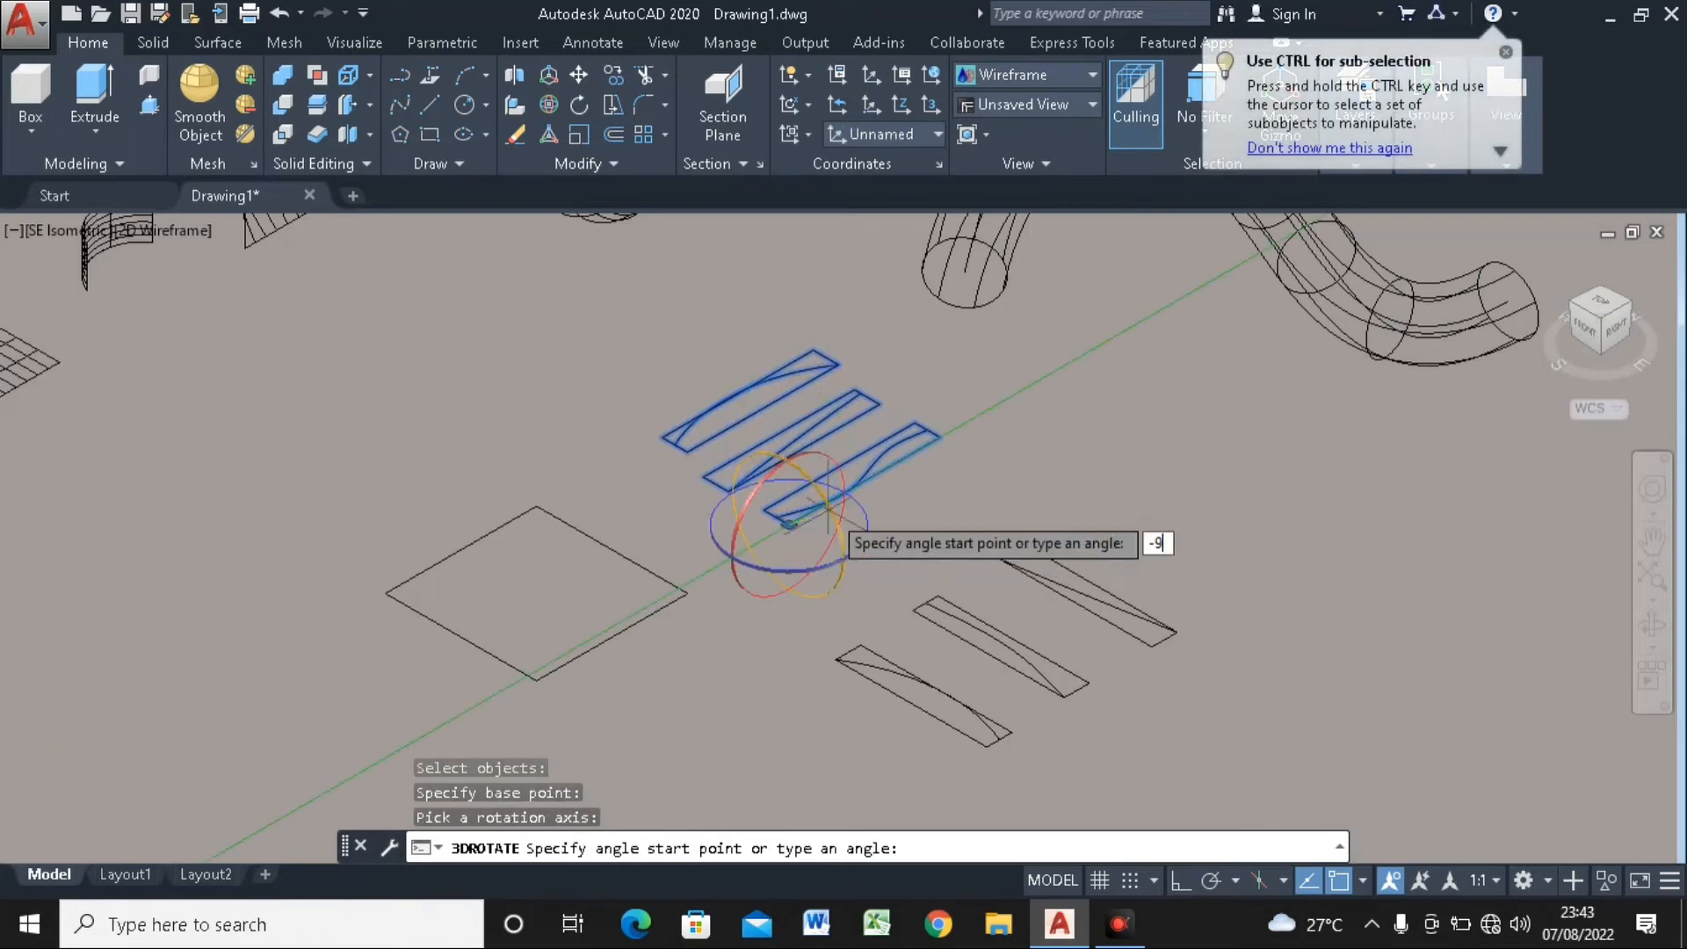
key("Return")
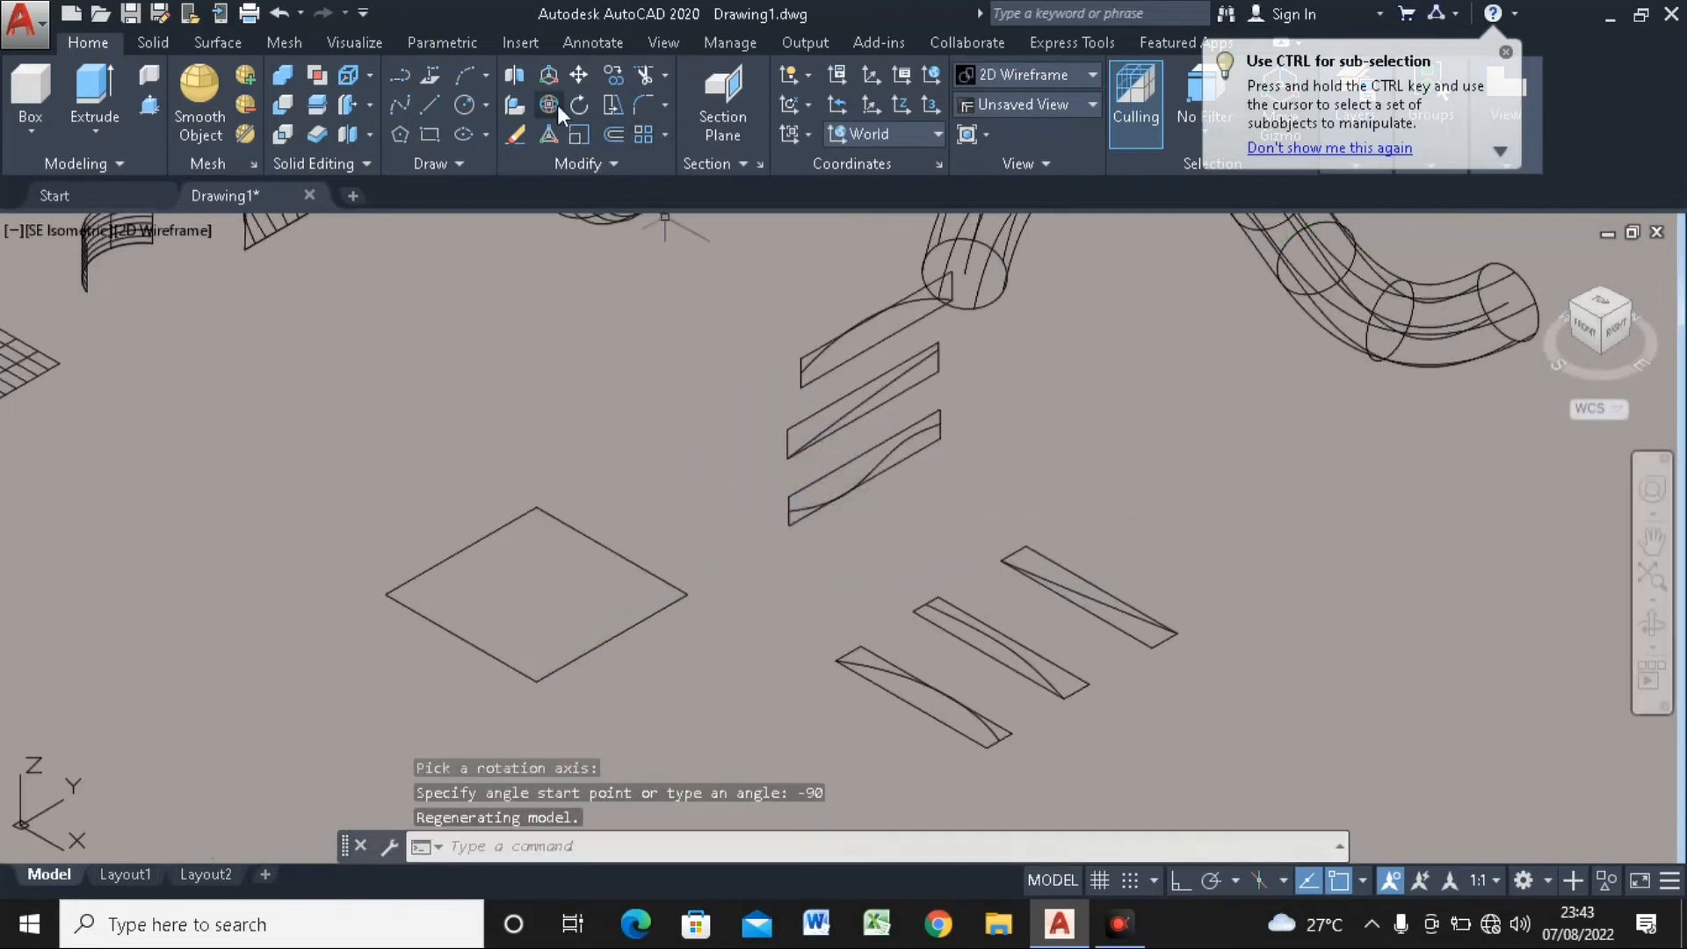
3D-rotate the three 30 by 5 strips with their curves by 90° about the X axis through the nearest strip's outer corner
key("Return")
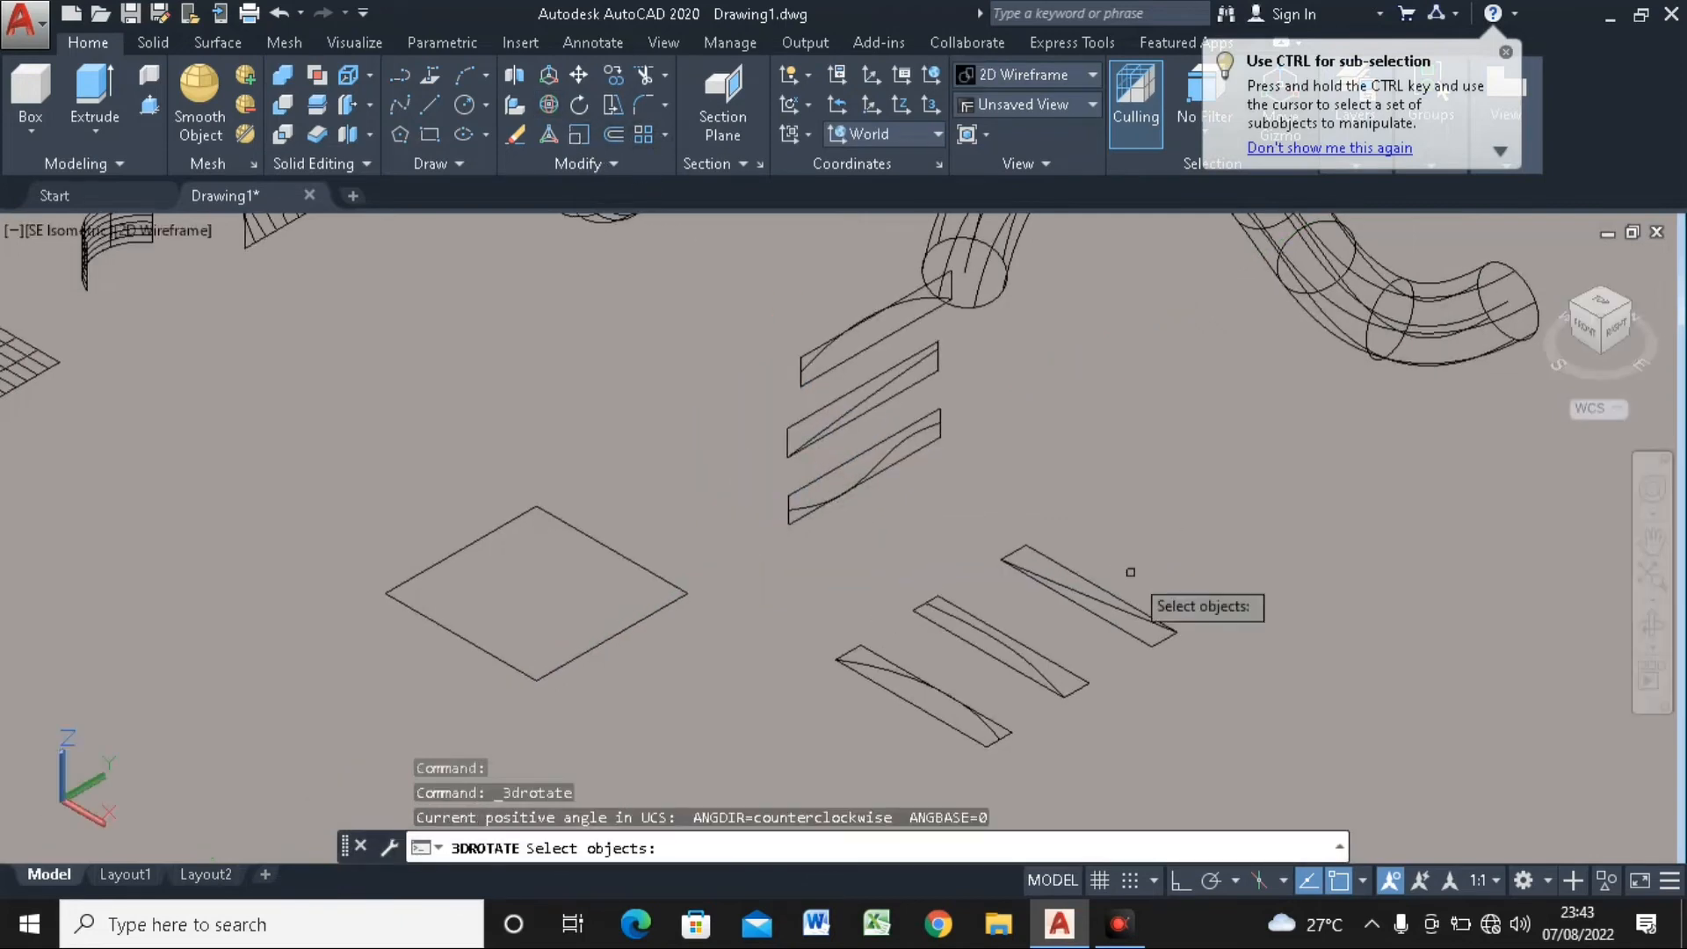
left_click(1131, 572)
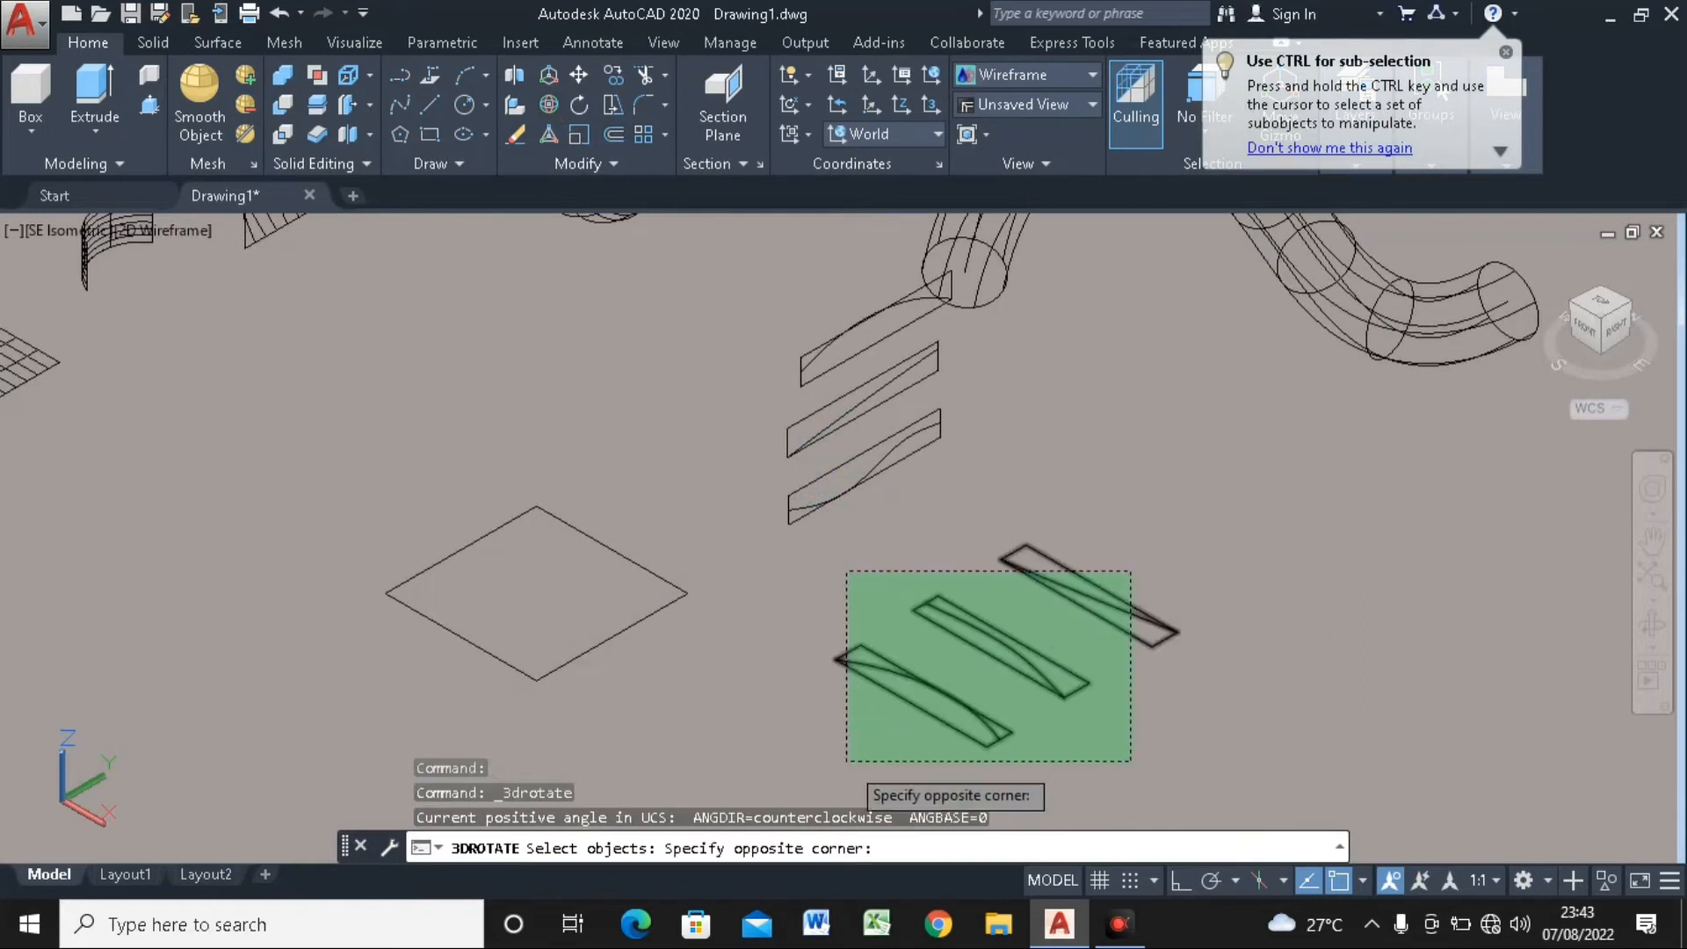
left_click(847, 727)
key("Return")
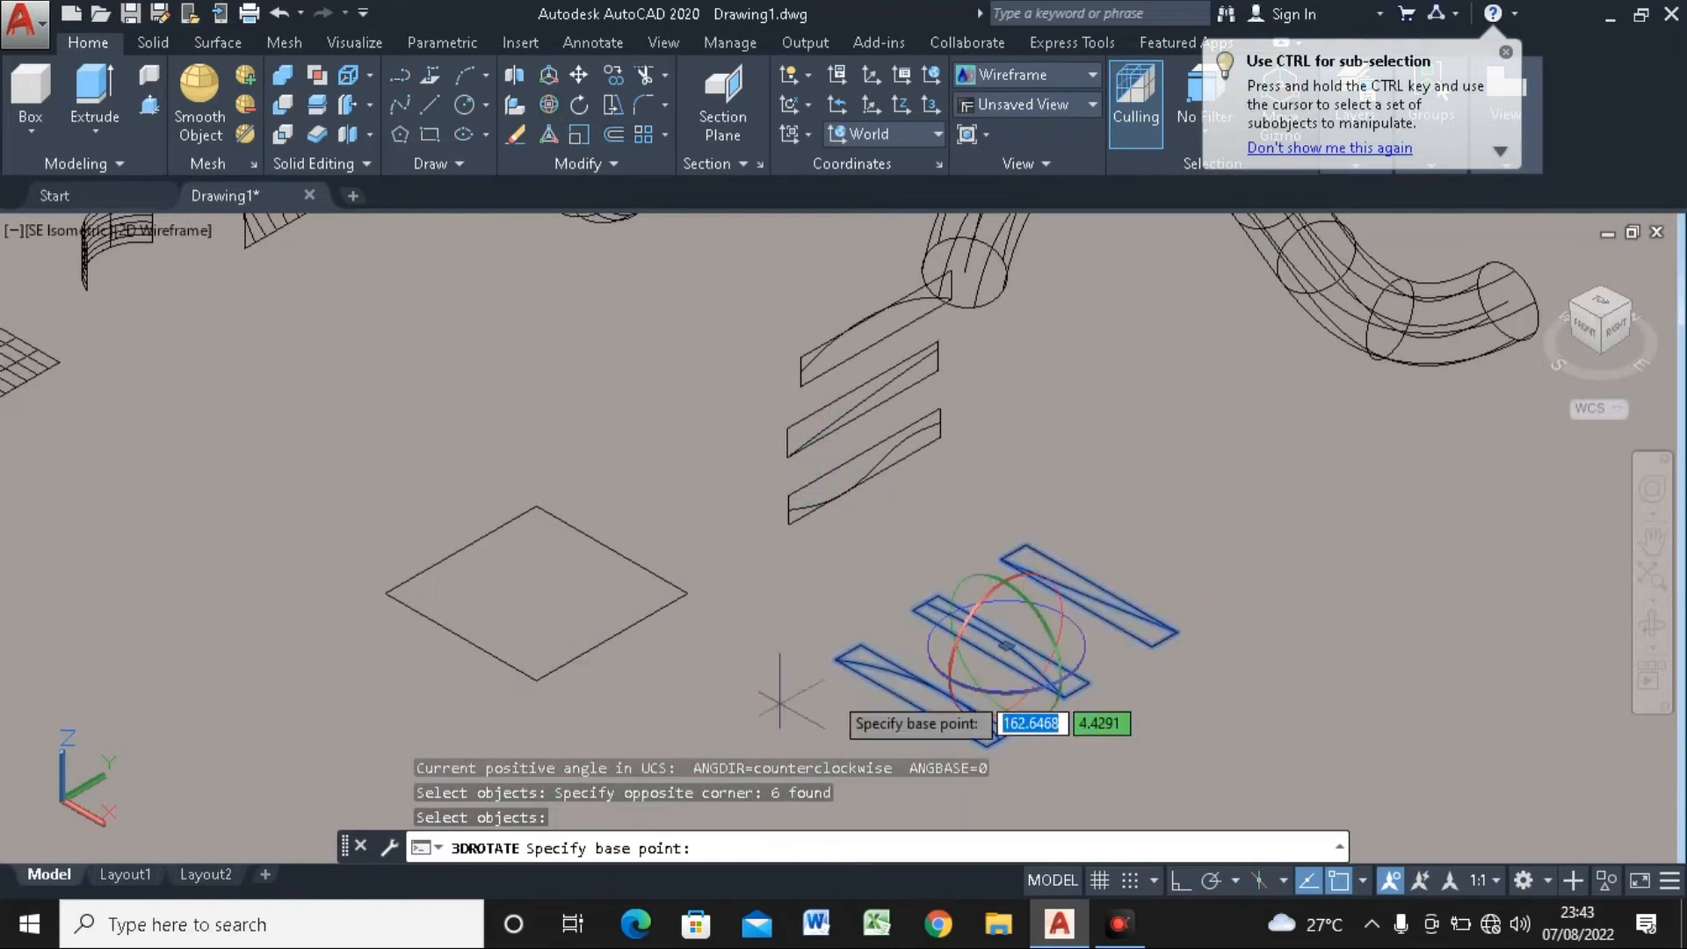
left_click(837, 659)
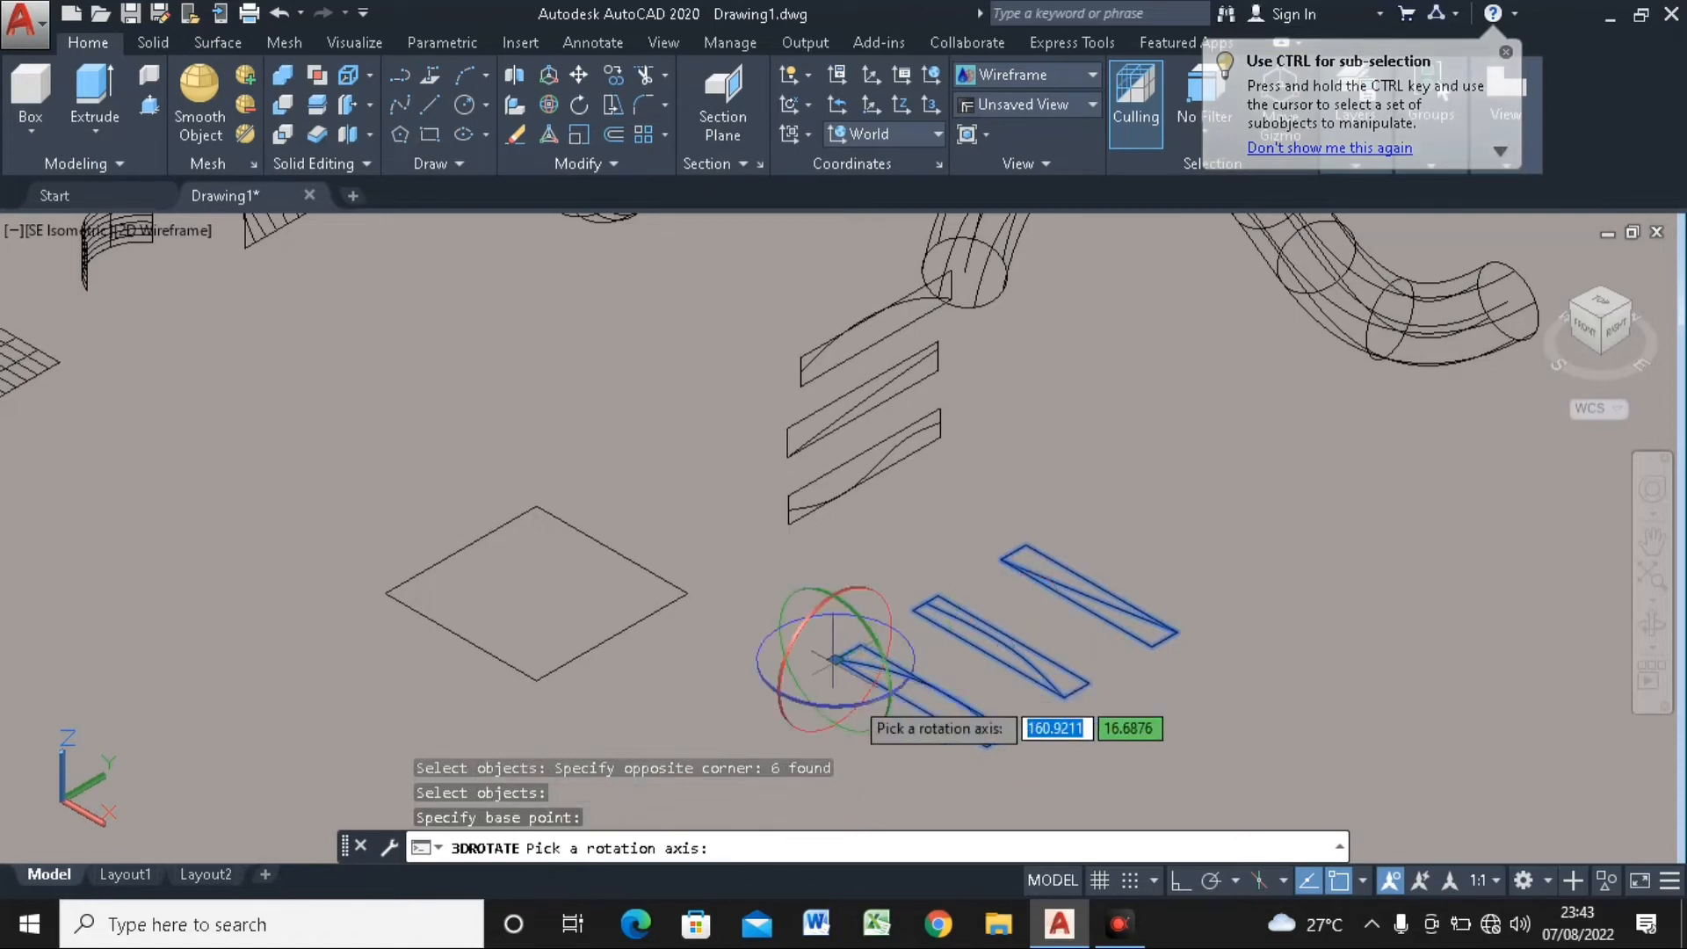
left_click(877, 683)
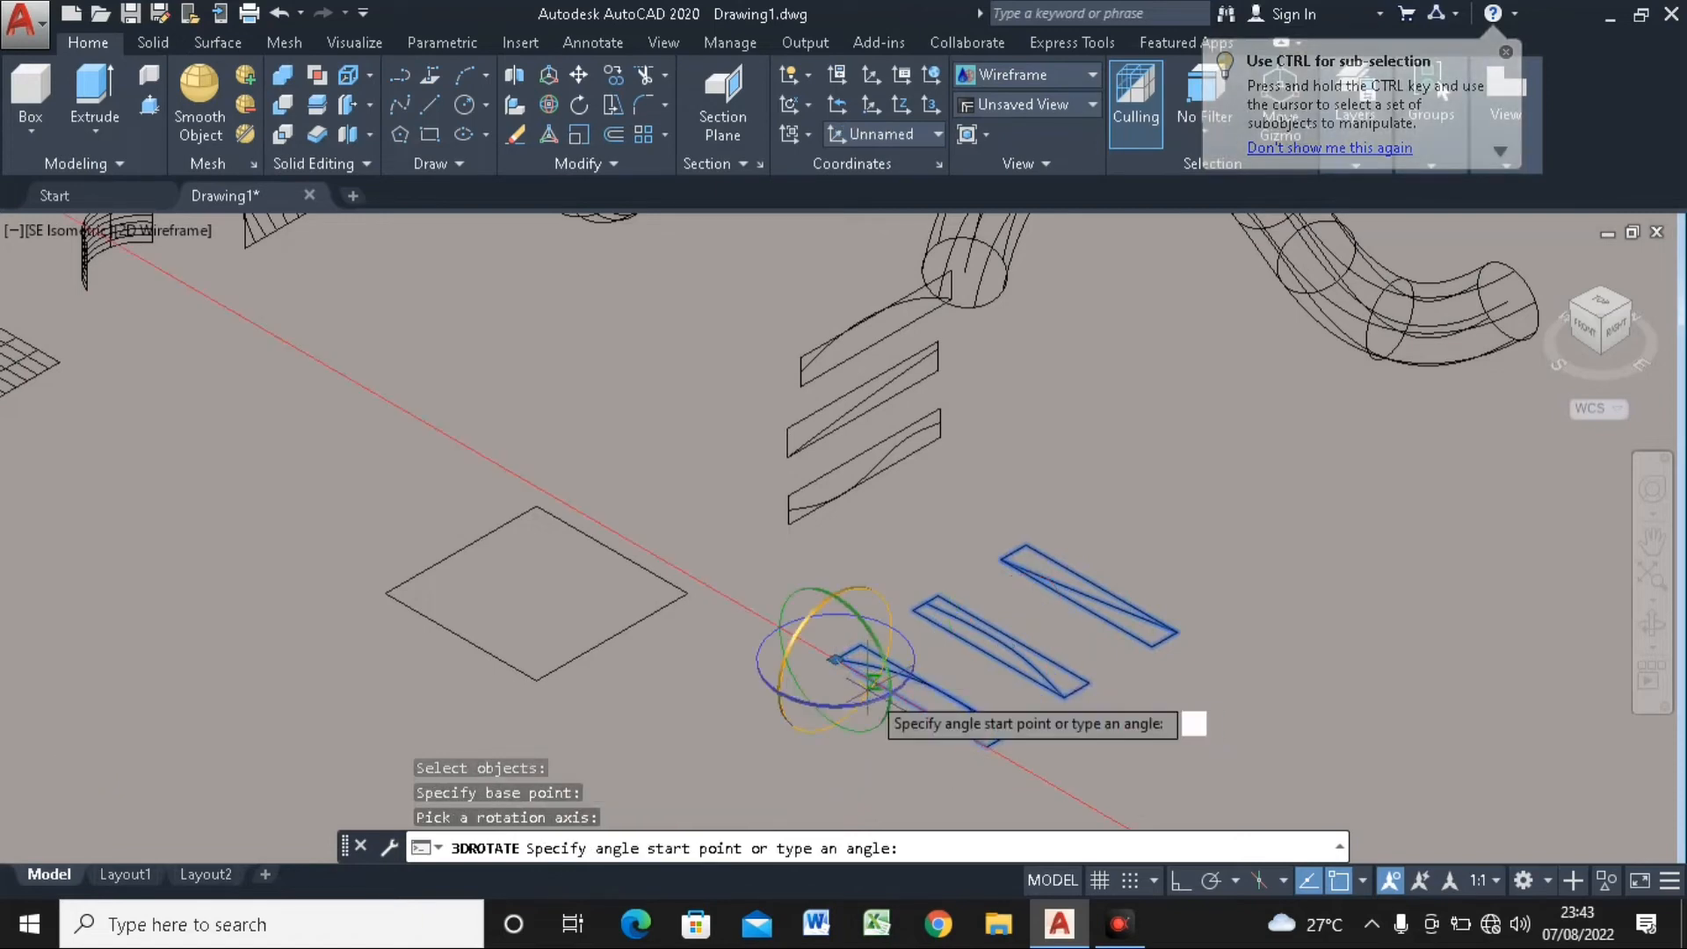
type("90")
key("Return")
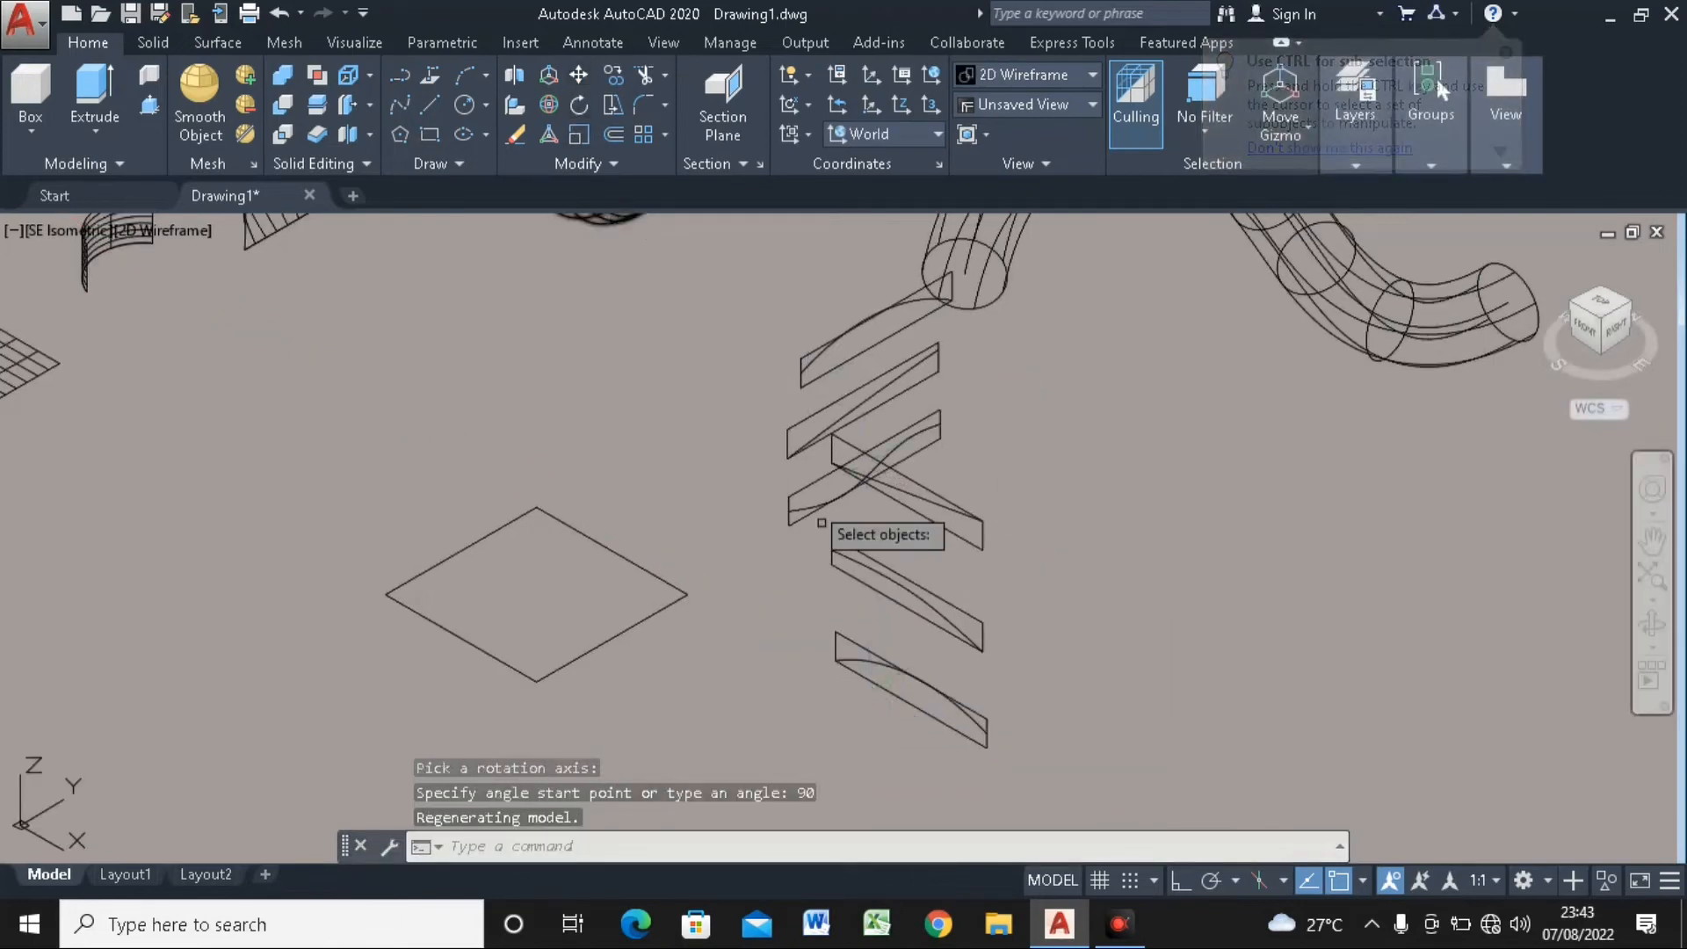
Move the upright strip with the spline by its lower corner onto the square's corner, standing along its low-X edge
left_click(819, 461)
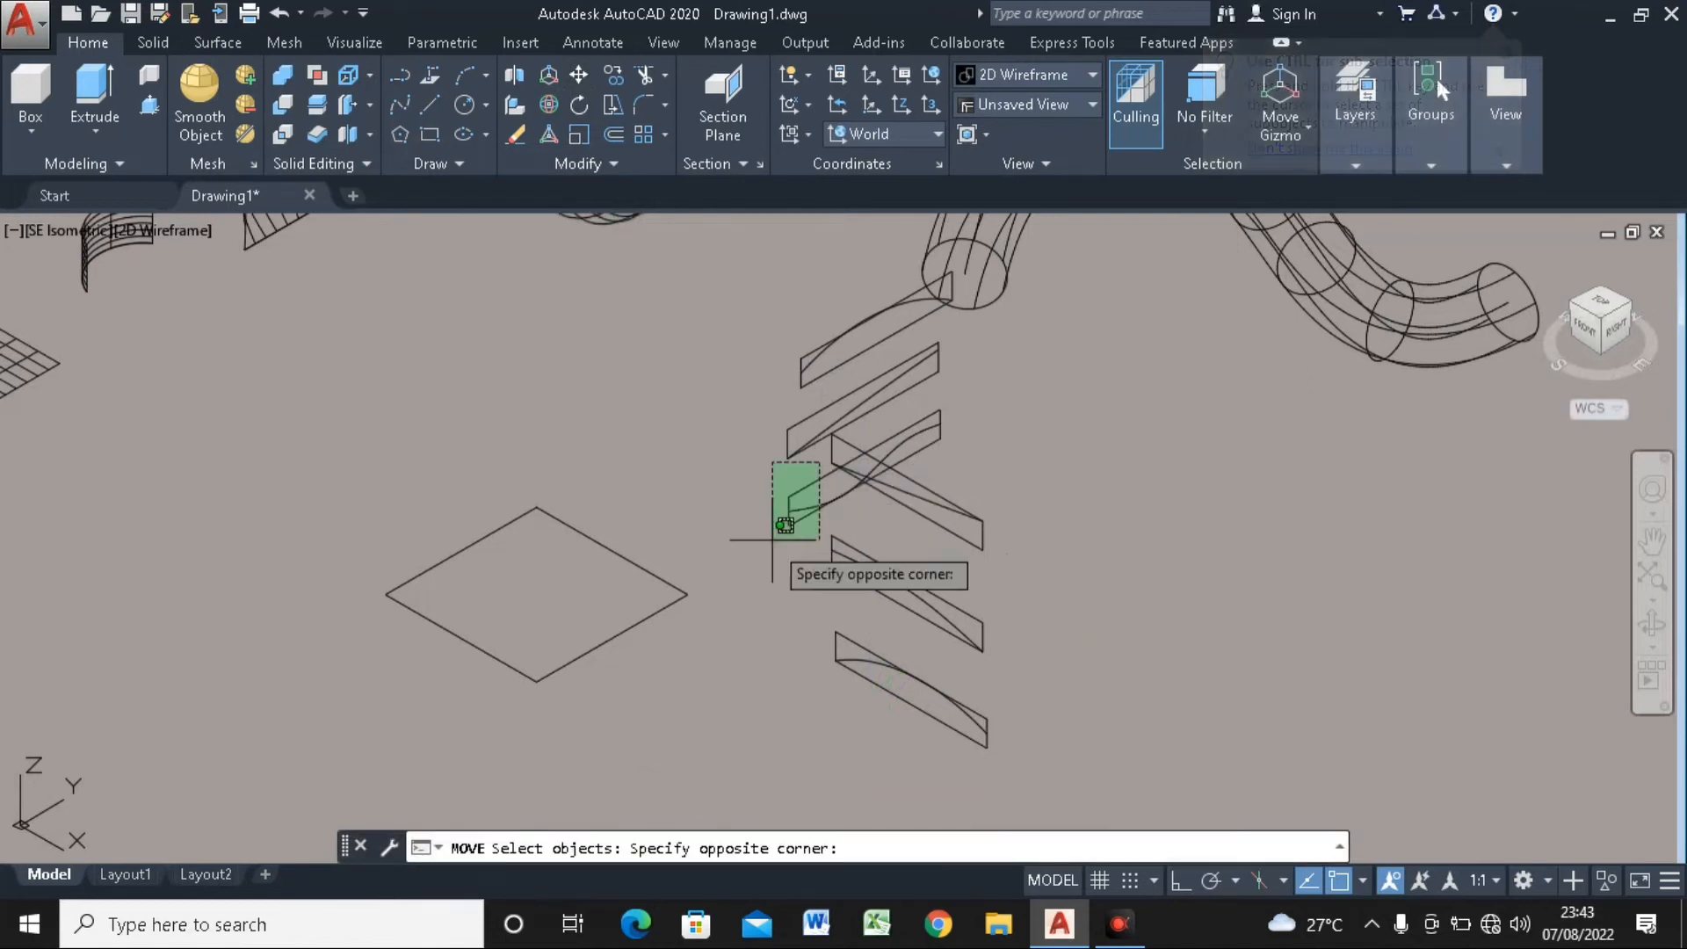
left_click(769, 537)
key("Return")
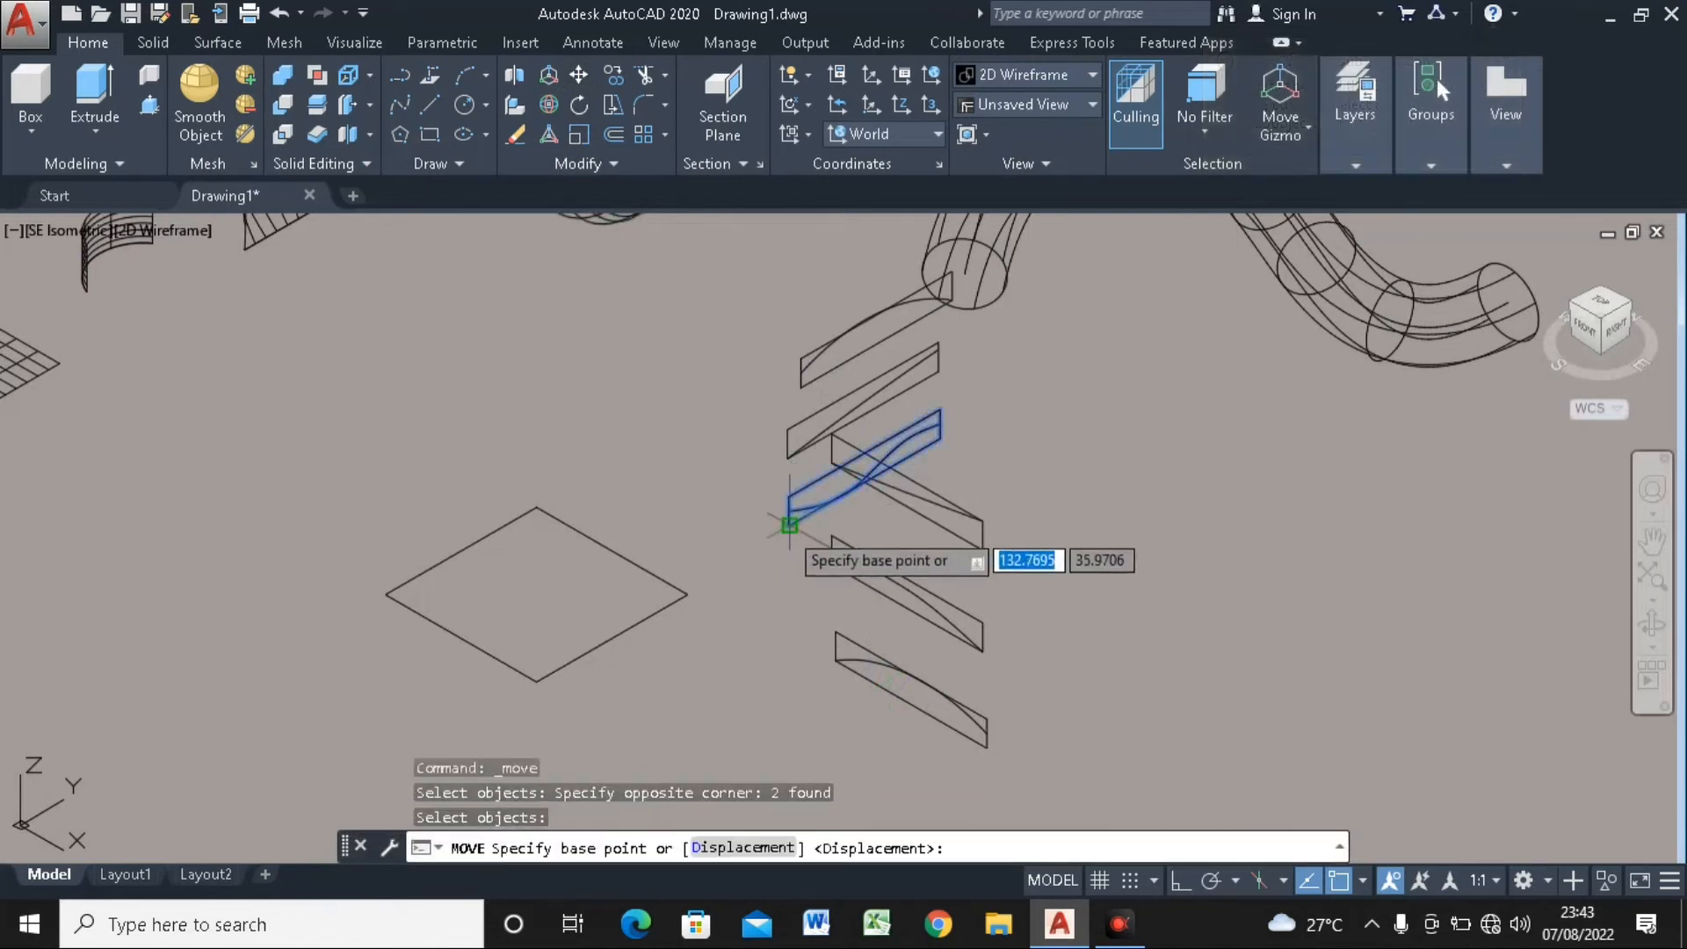
left_click(788, 525)
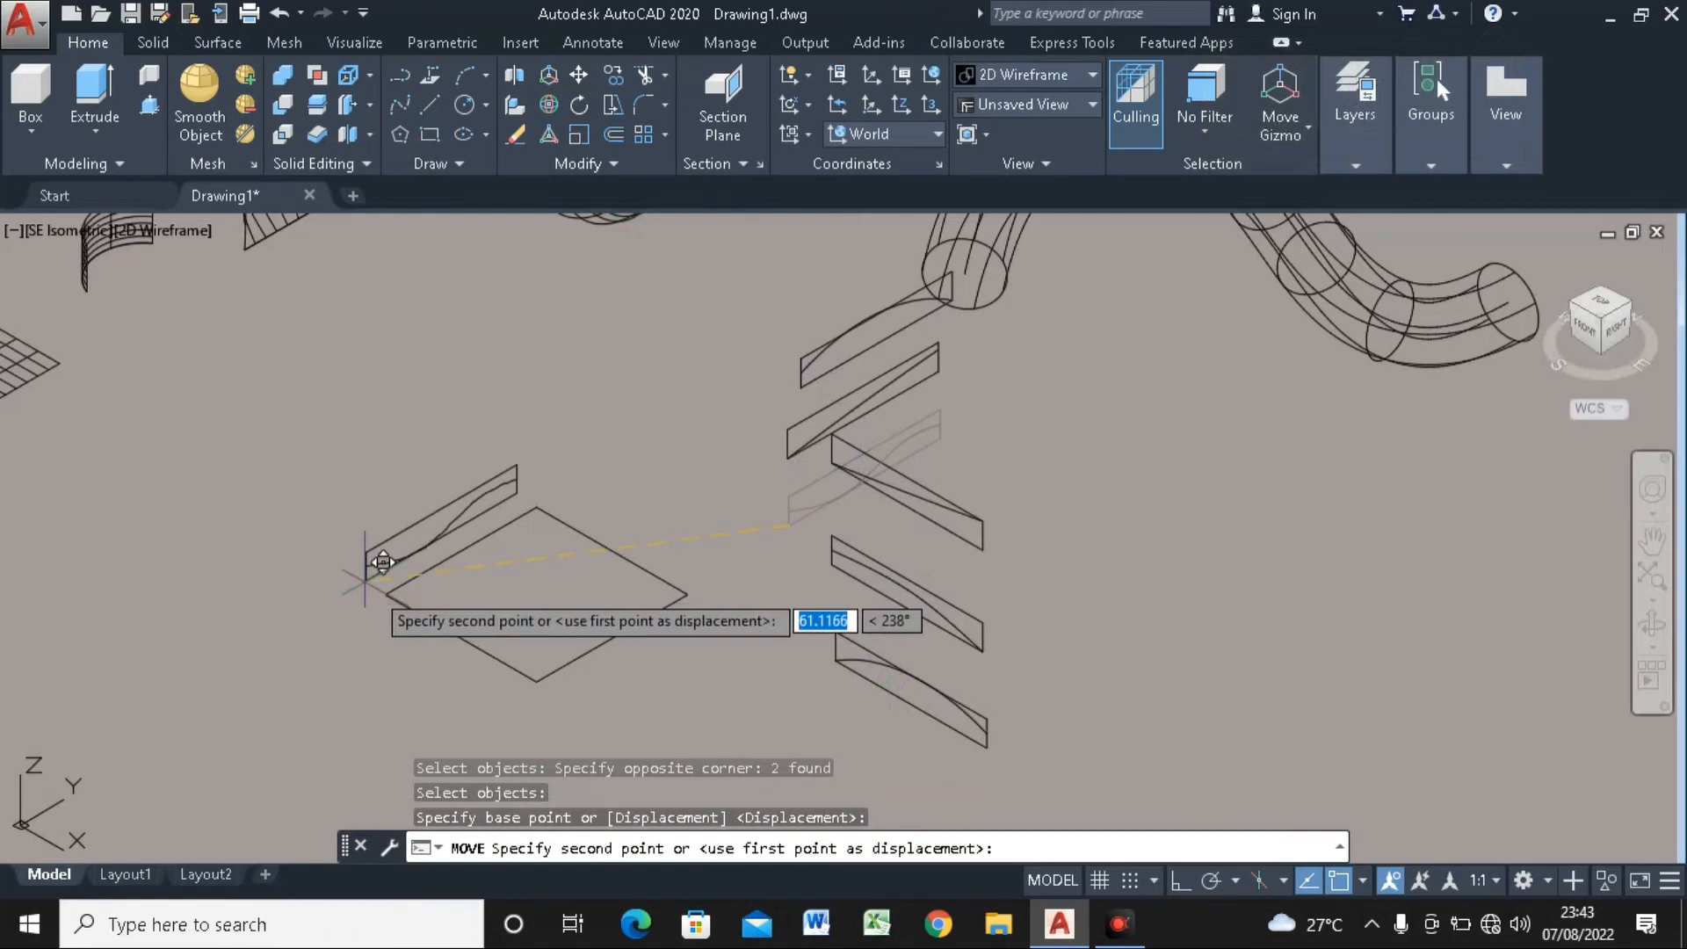
left_click(383, 594)
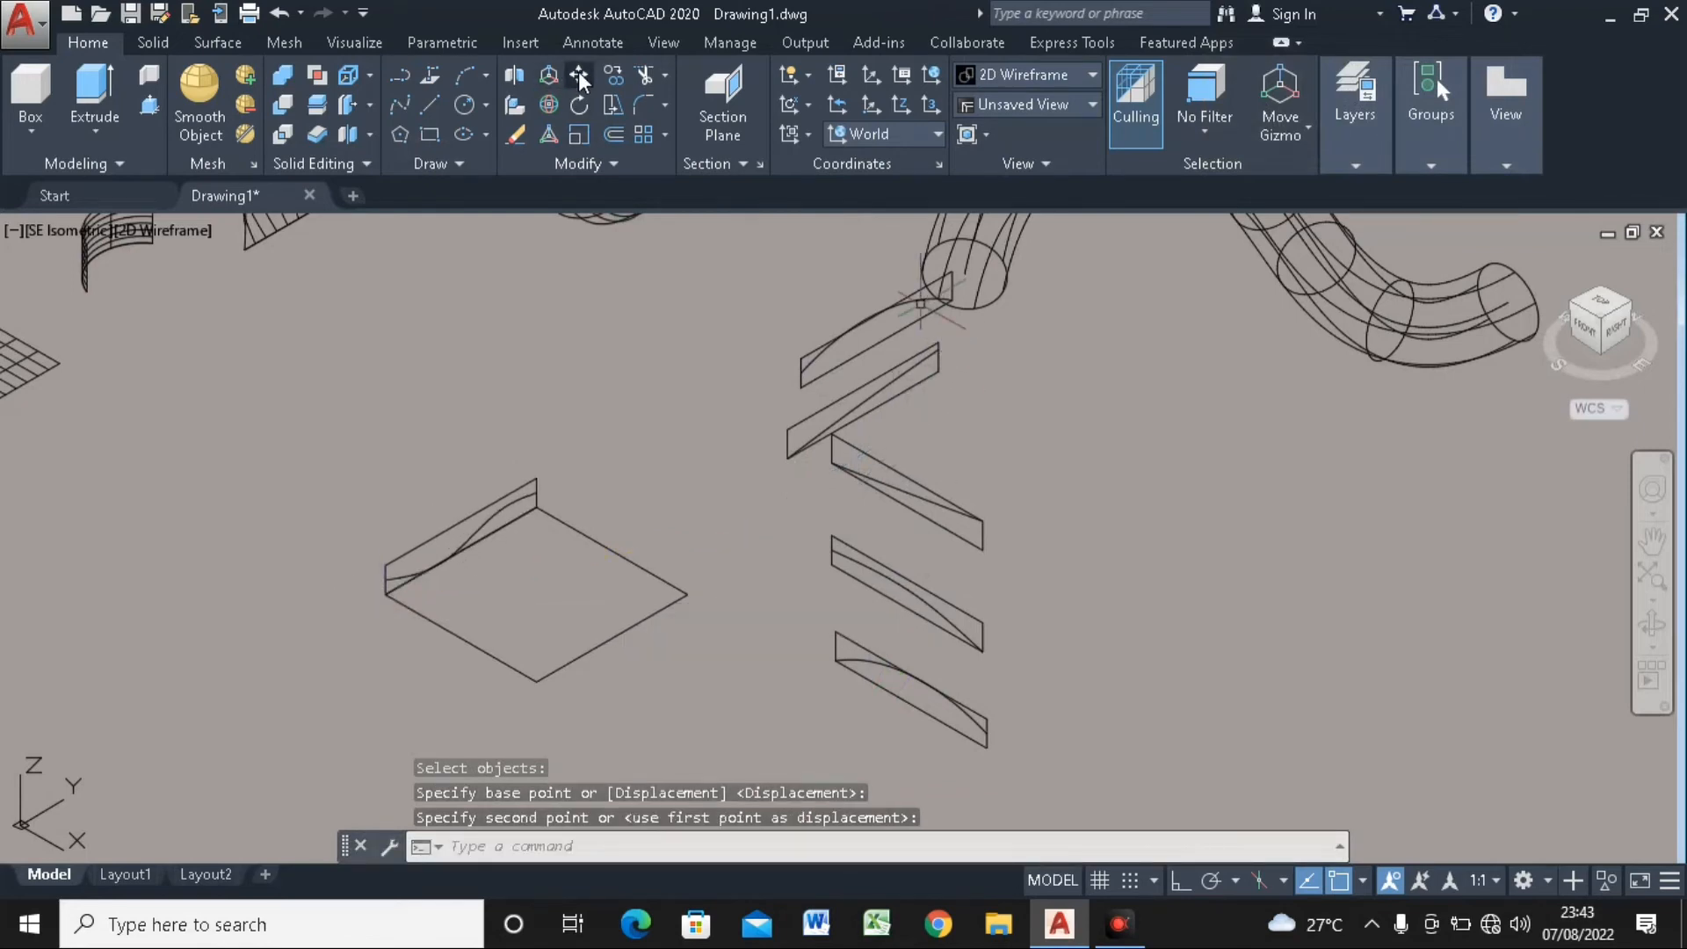
Move the middle upright Y-direction strip with its curve by its lower corner to the midpoint of the square's low-Y edge
key("Return")
left_click(950, 359)
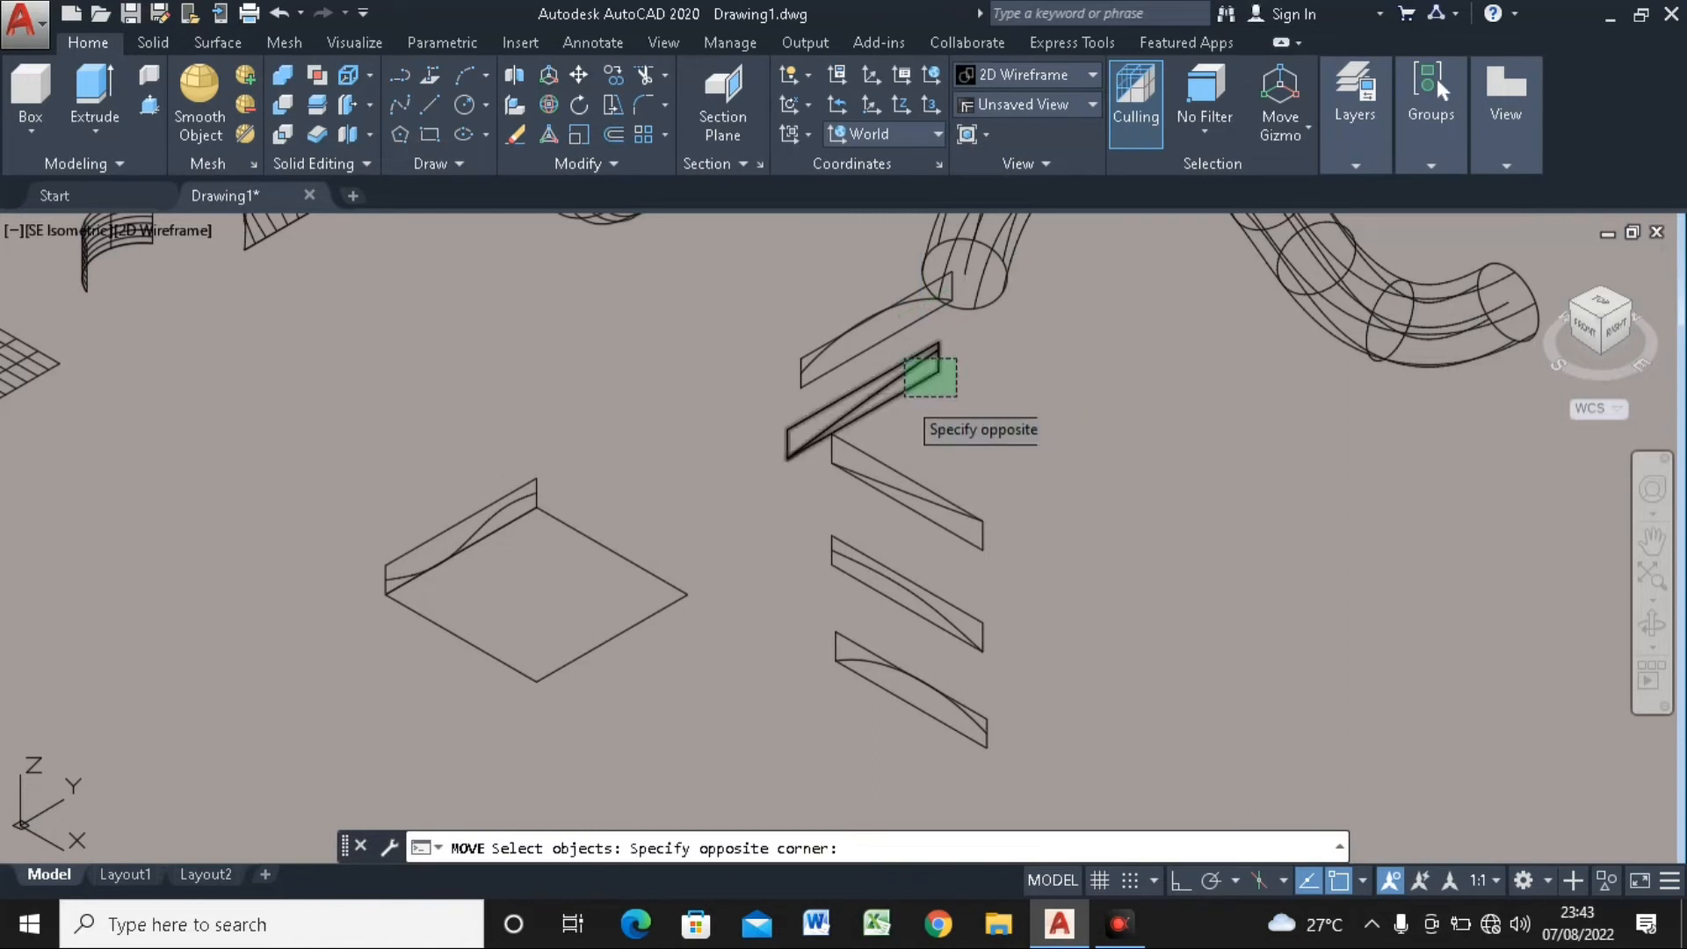
left_click(907, 387)
key("Return")
left_click(788, 458)
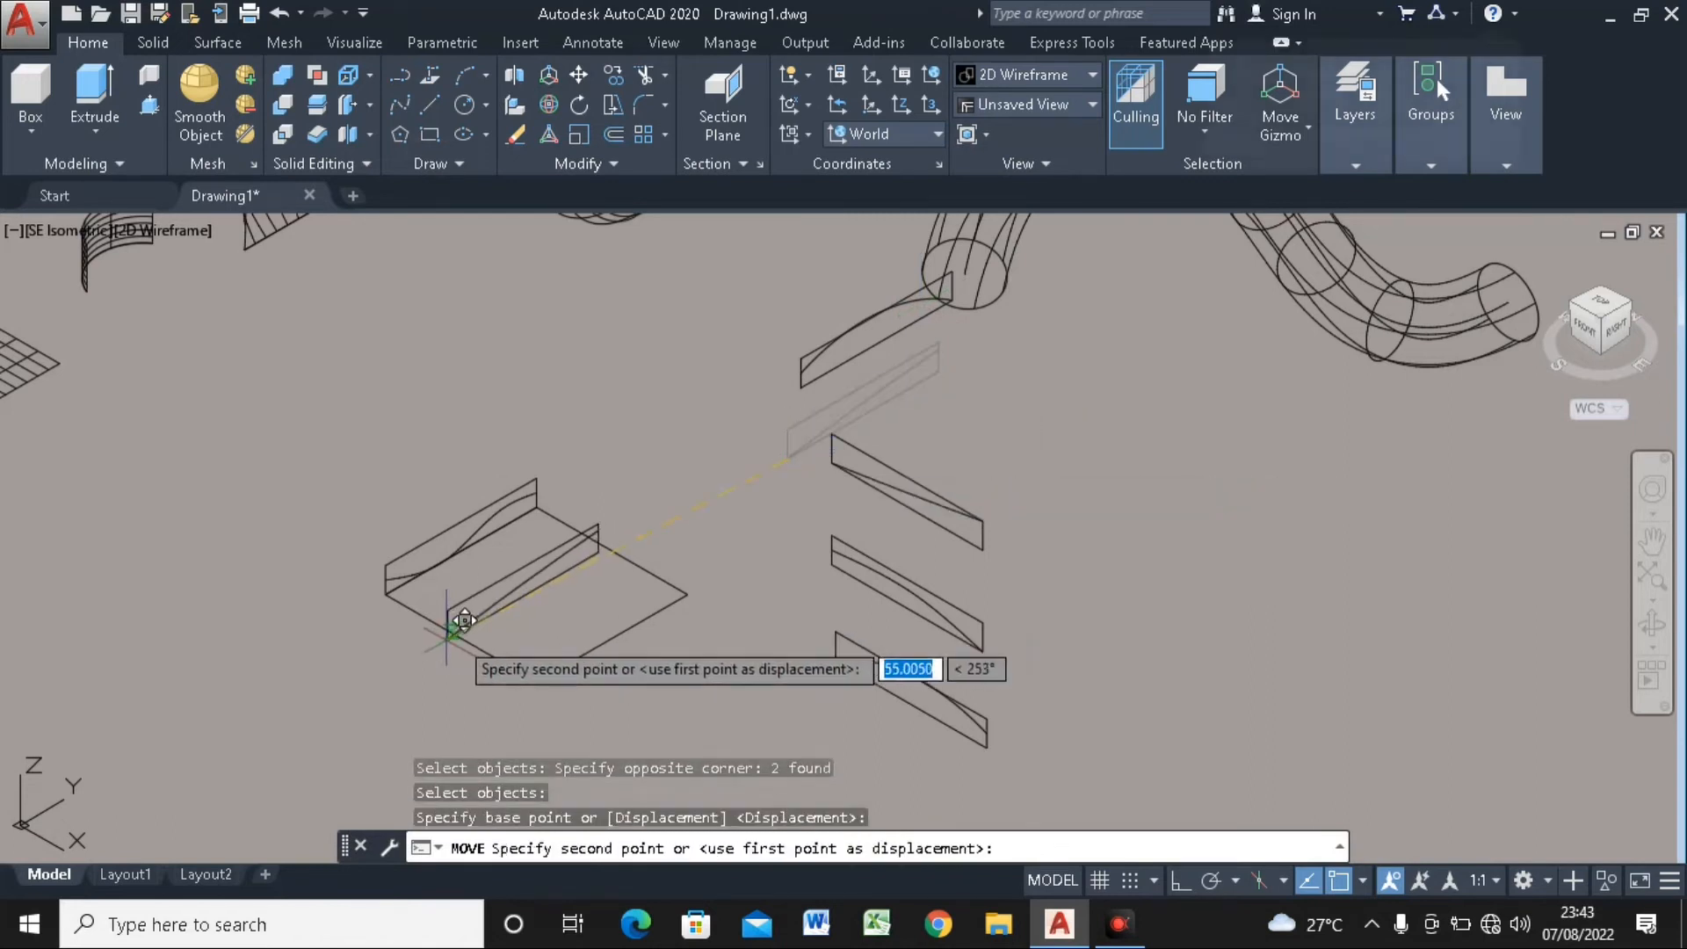
left_click(462, 637)
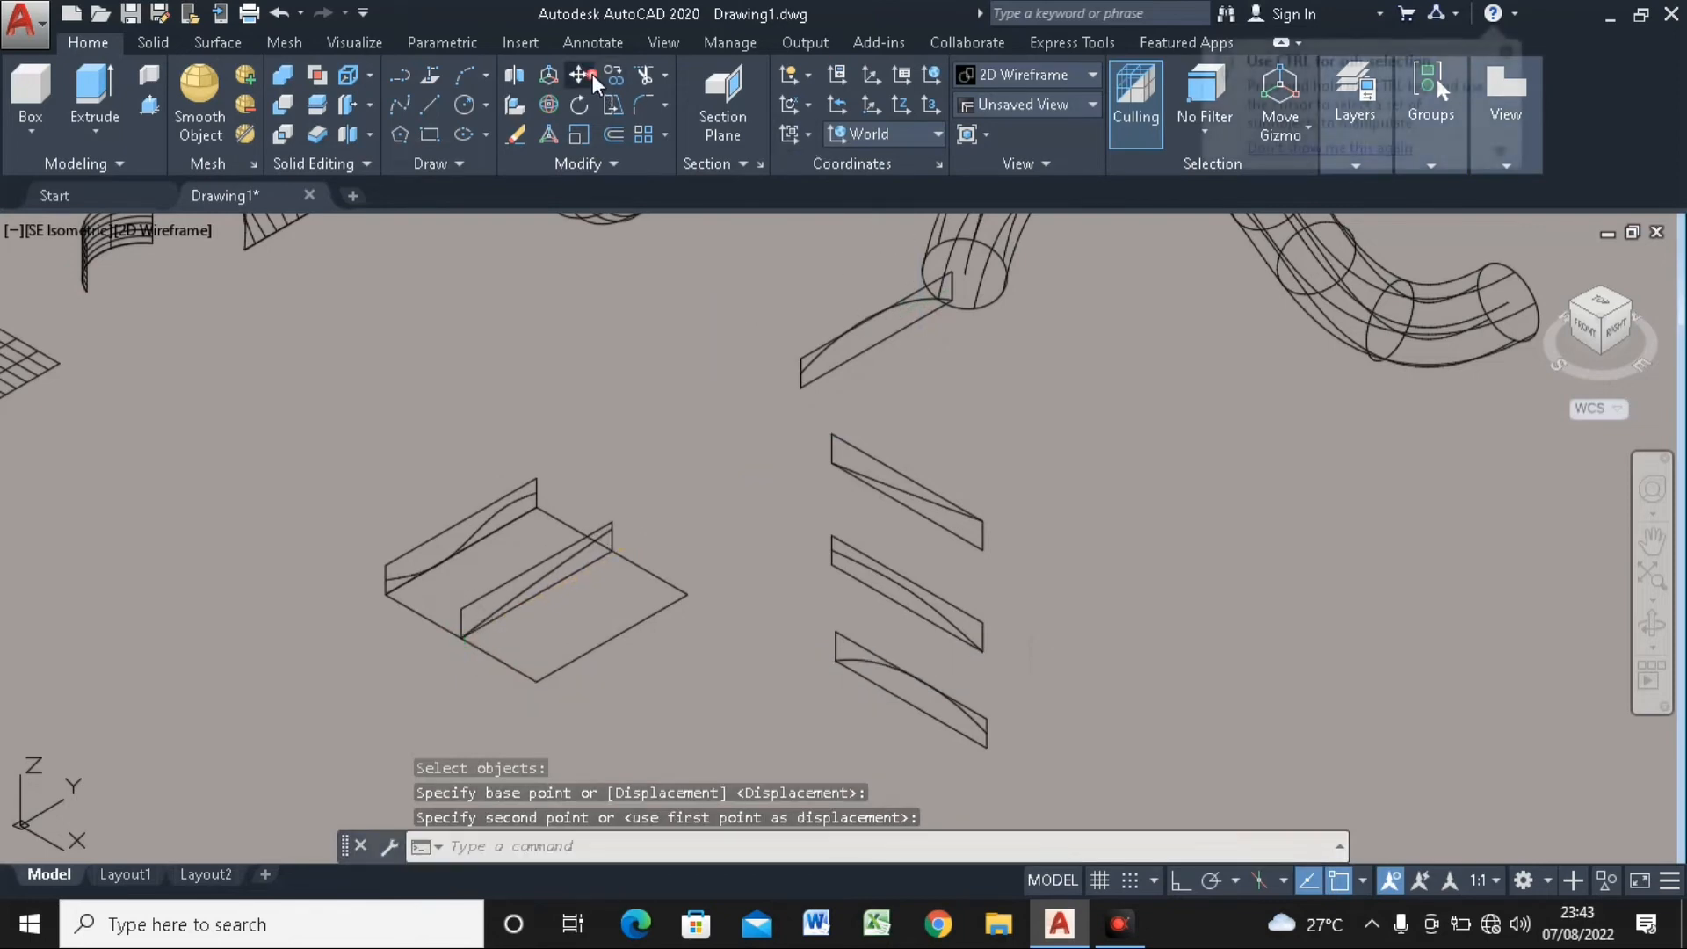
Move the last upright Y-direction strip with its arc by its lower corner onto the square's corner, along the high-X edge
key("Return")
left_click(859, 271)
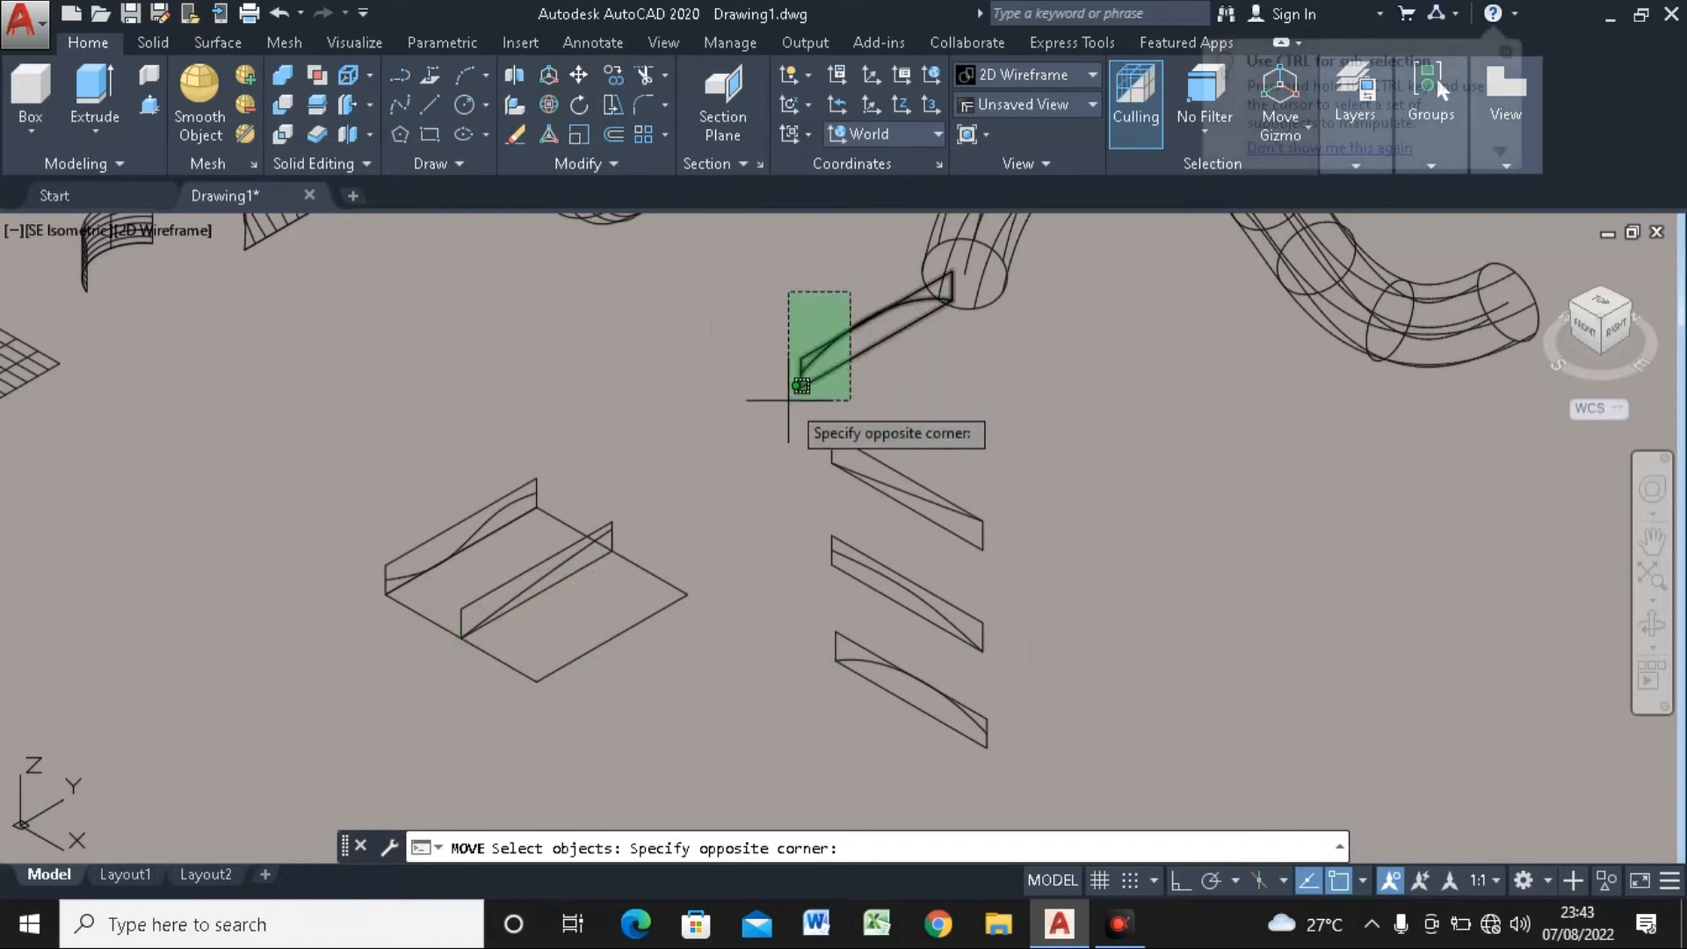
left_click(791, 387)
key("Return")
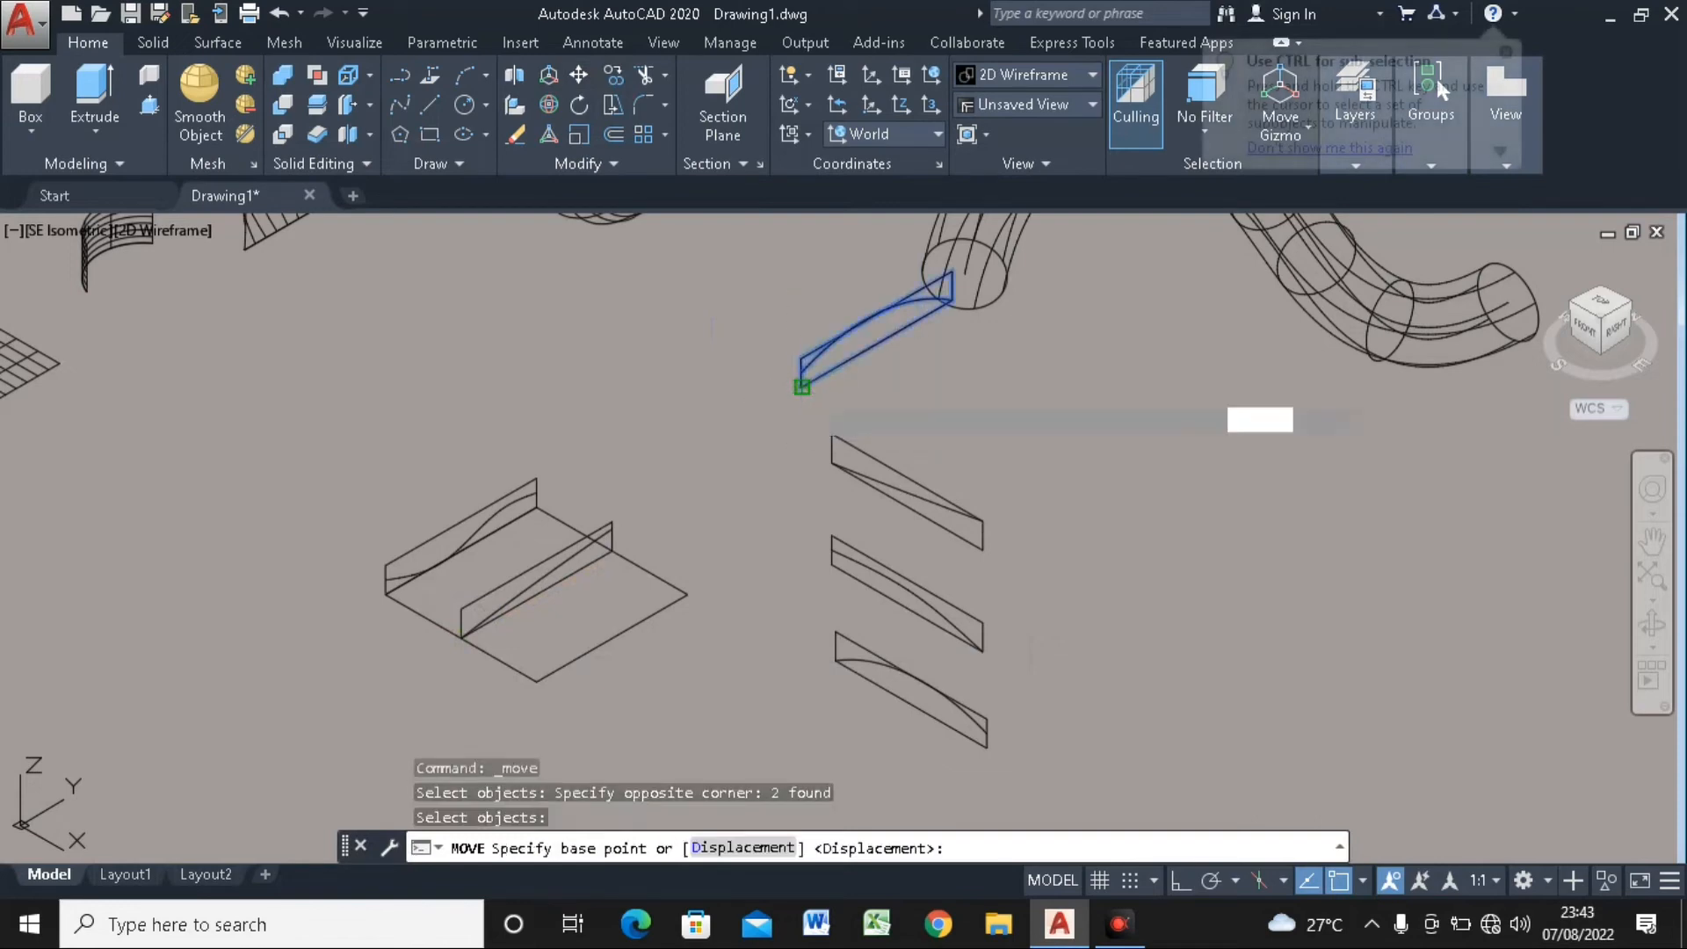
left_click(799, 386)
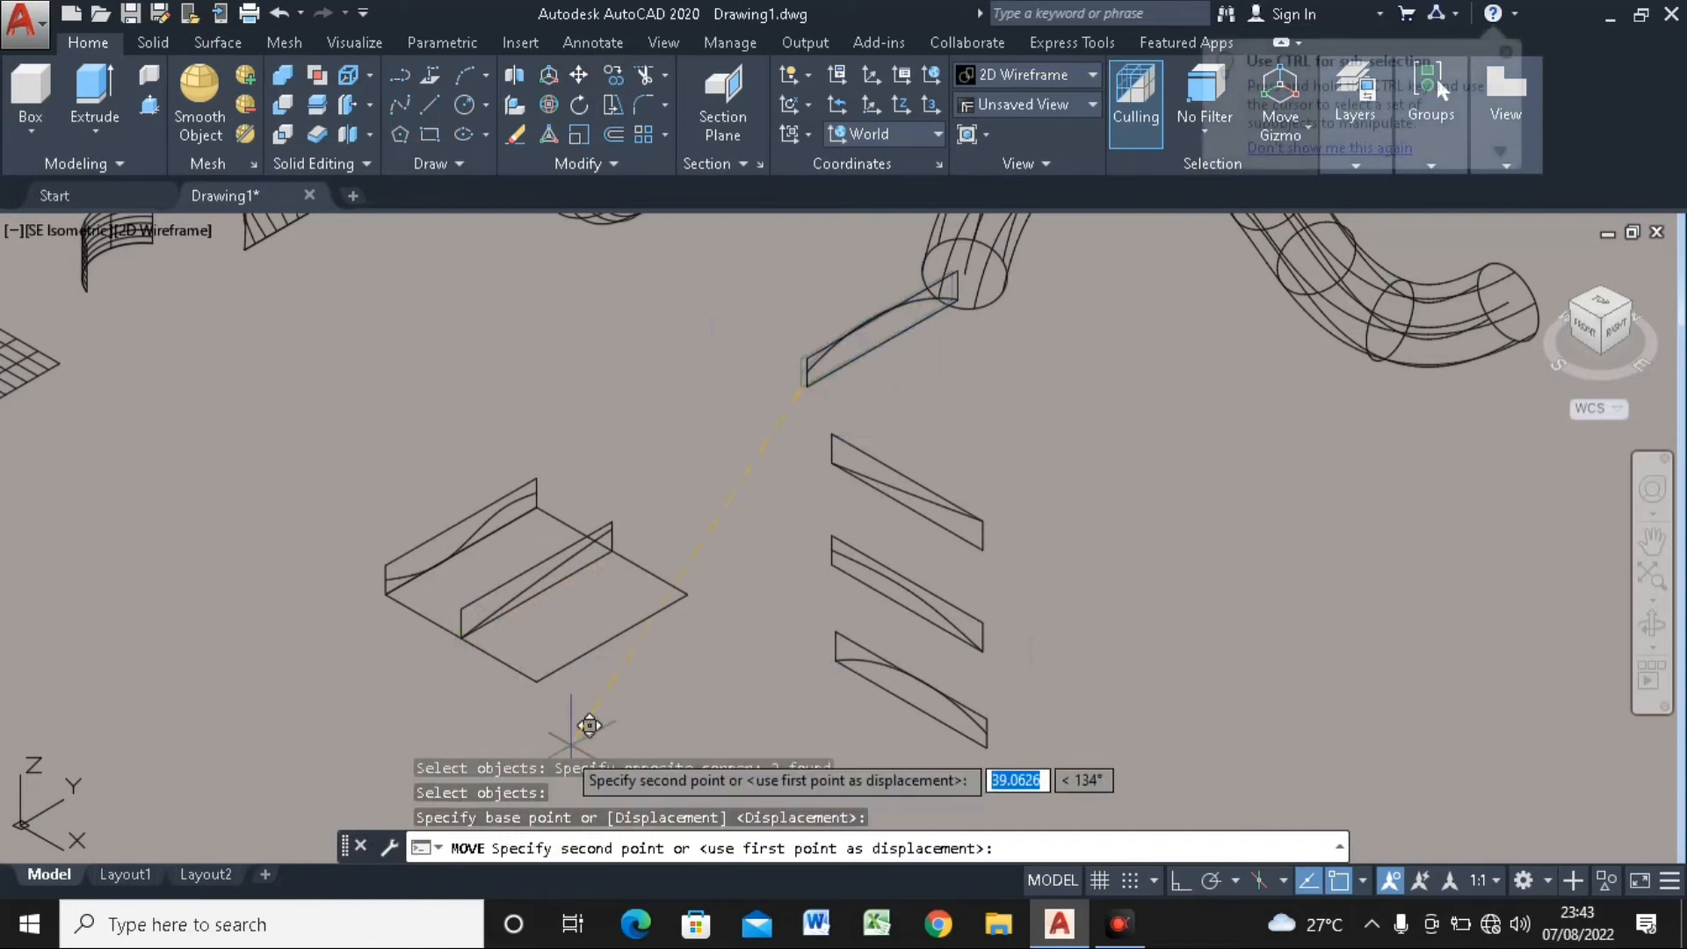
left_click(538, 689)
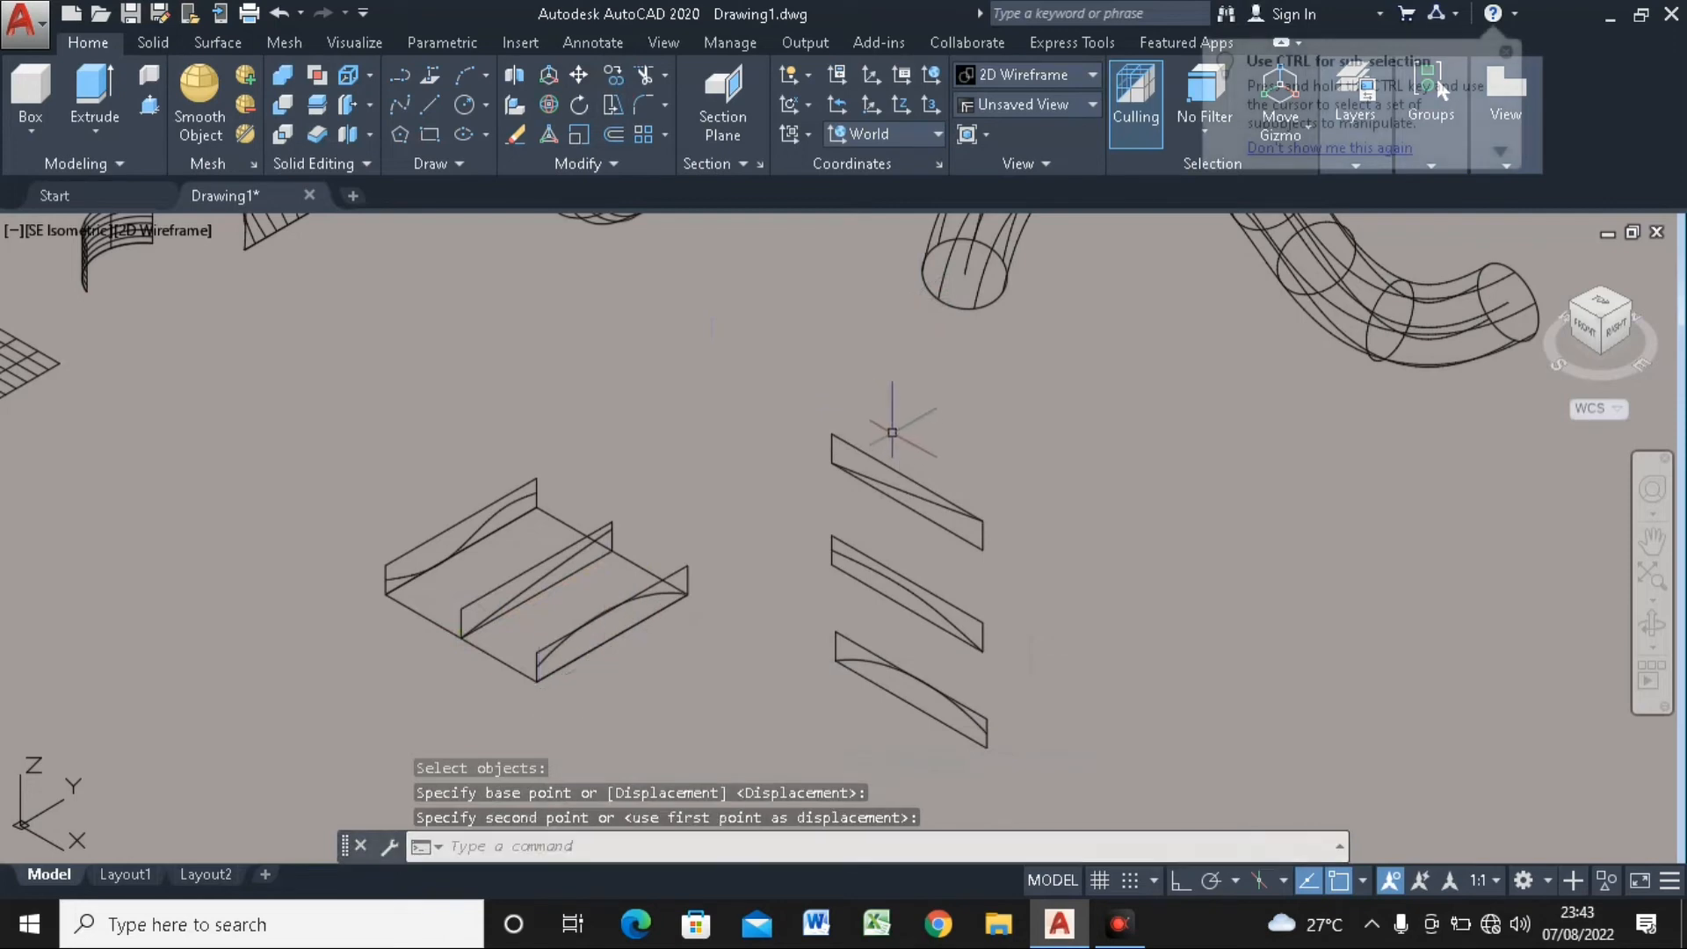
Set the color of the three curves inside the strips on the square to Yellow
left_click(484, 522)
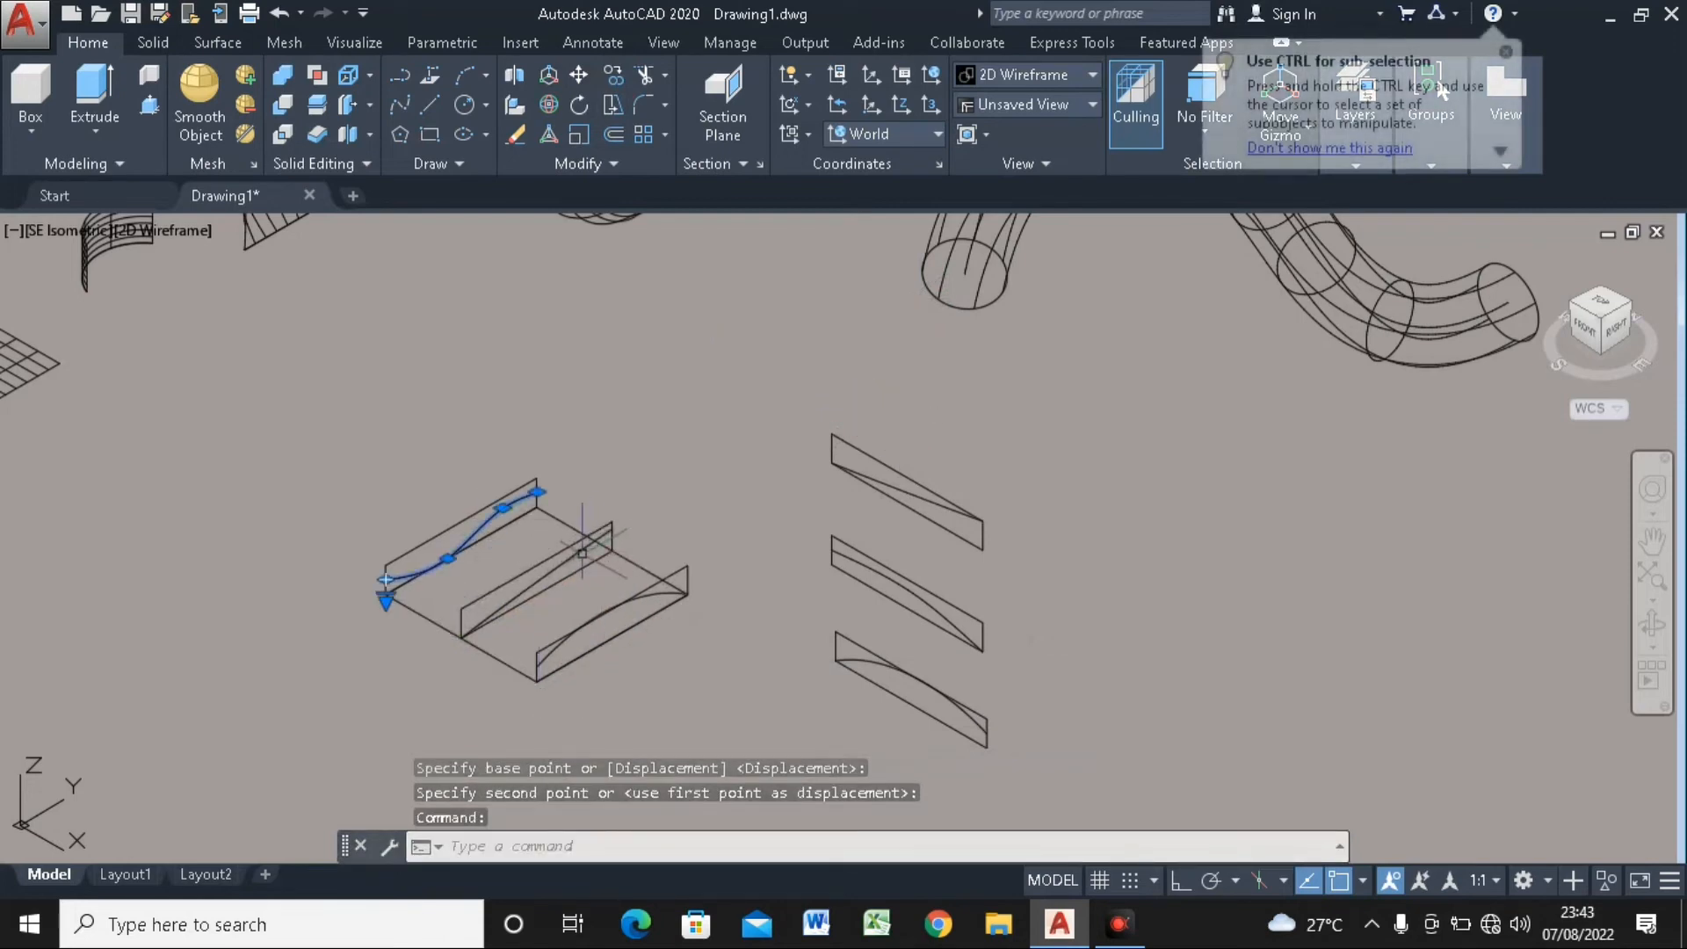
left_click(582, 552)
left_click(617, 600)
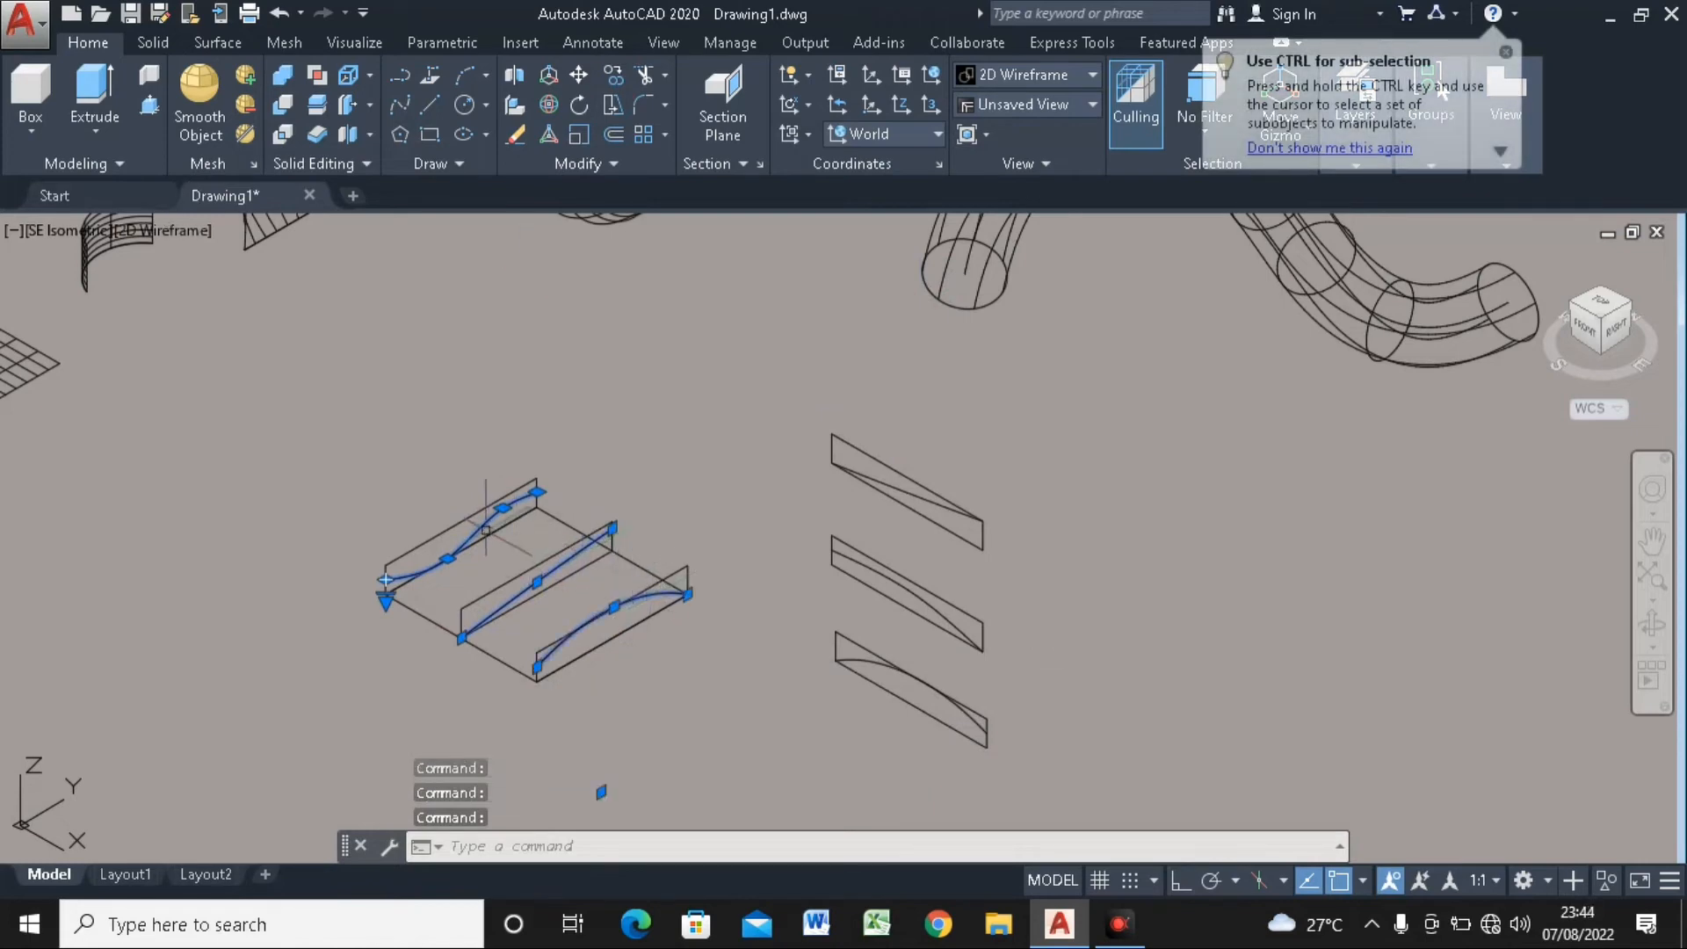
right_click(485, 530)
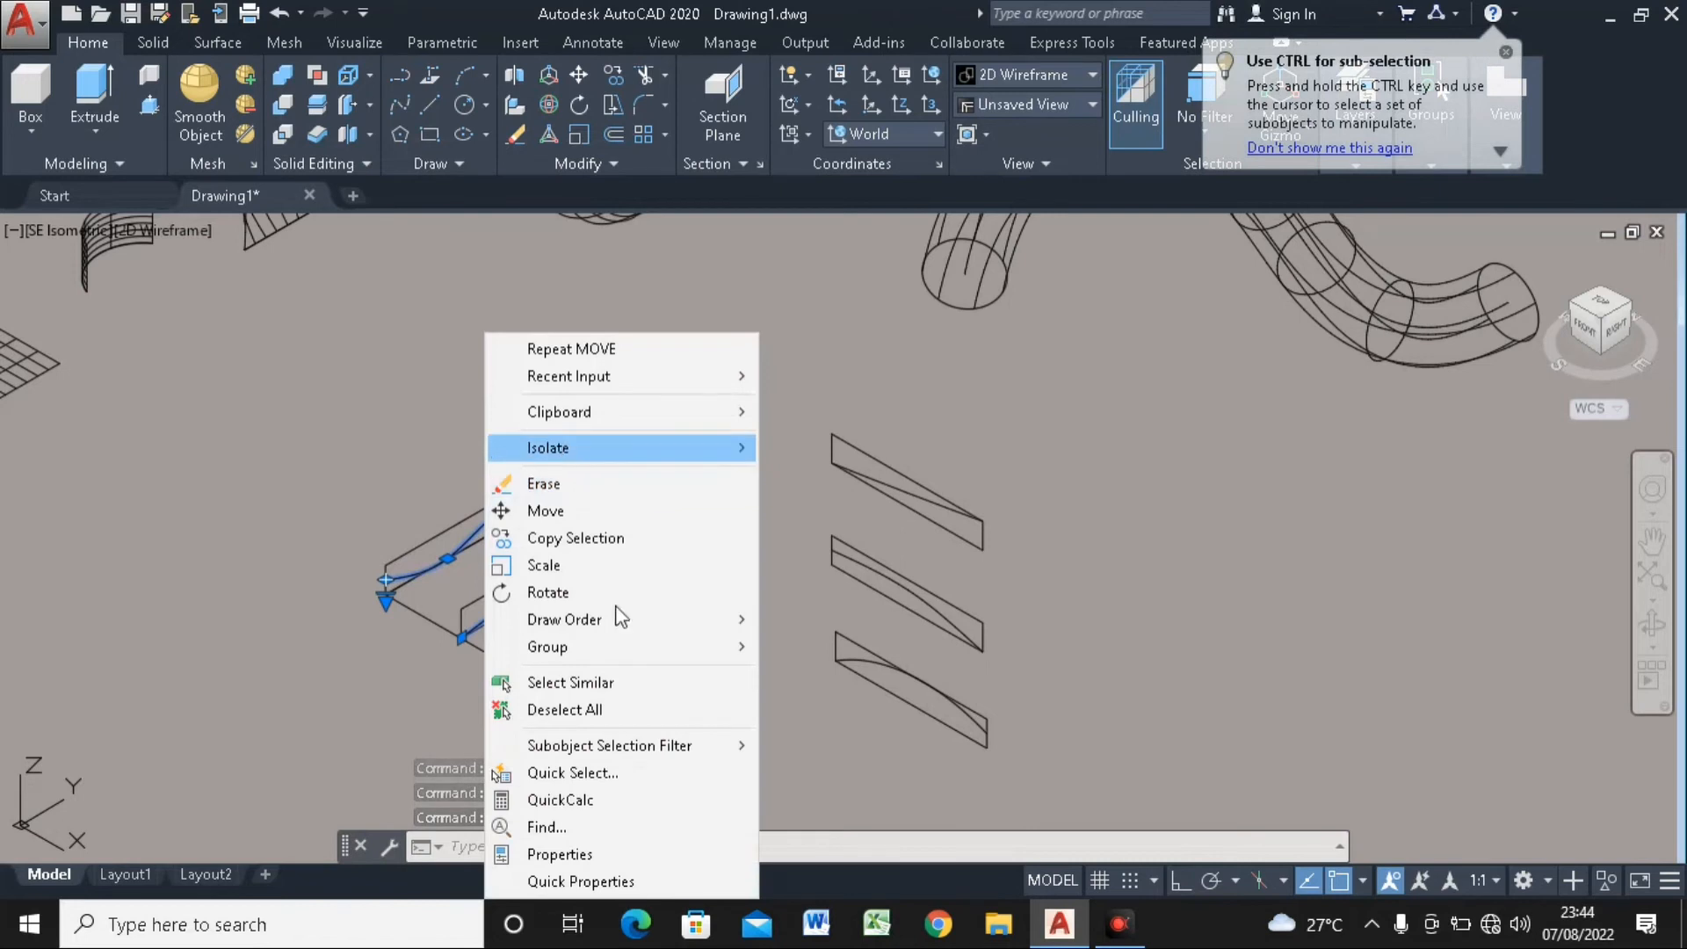
left_click(603, 851)
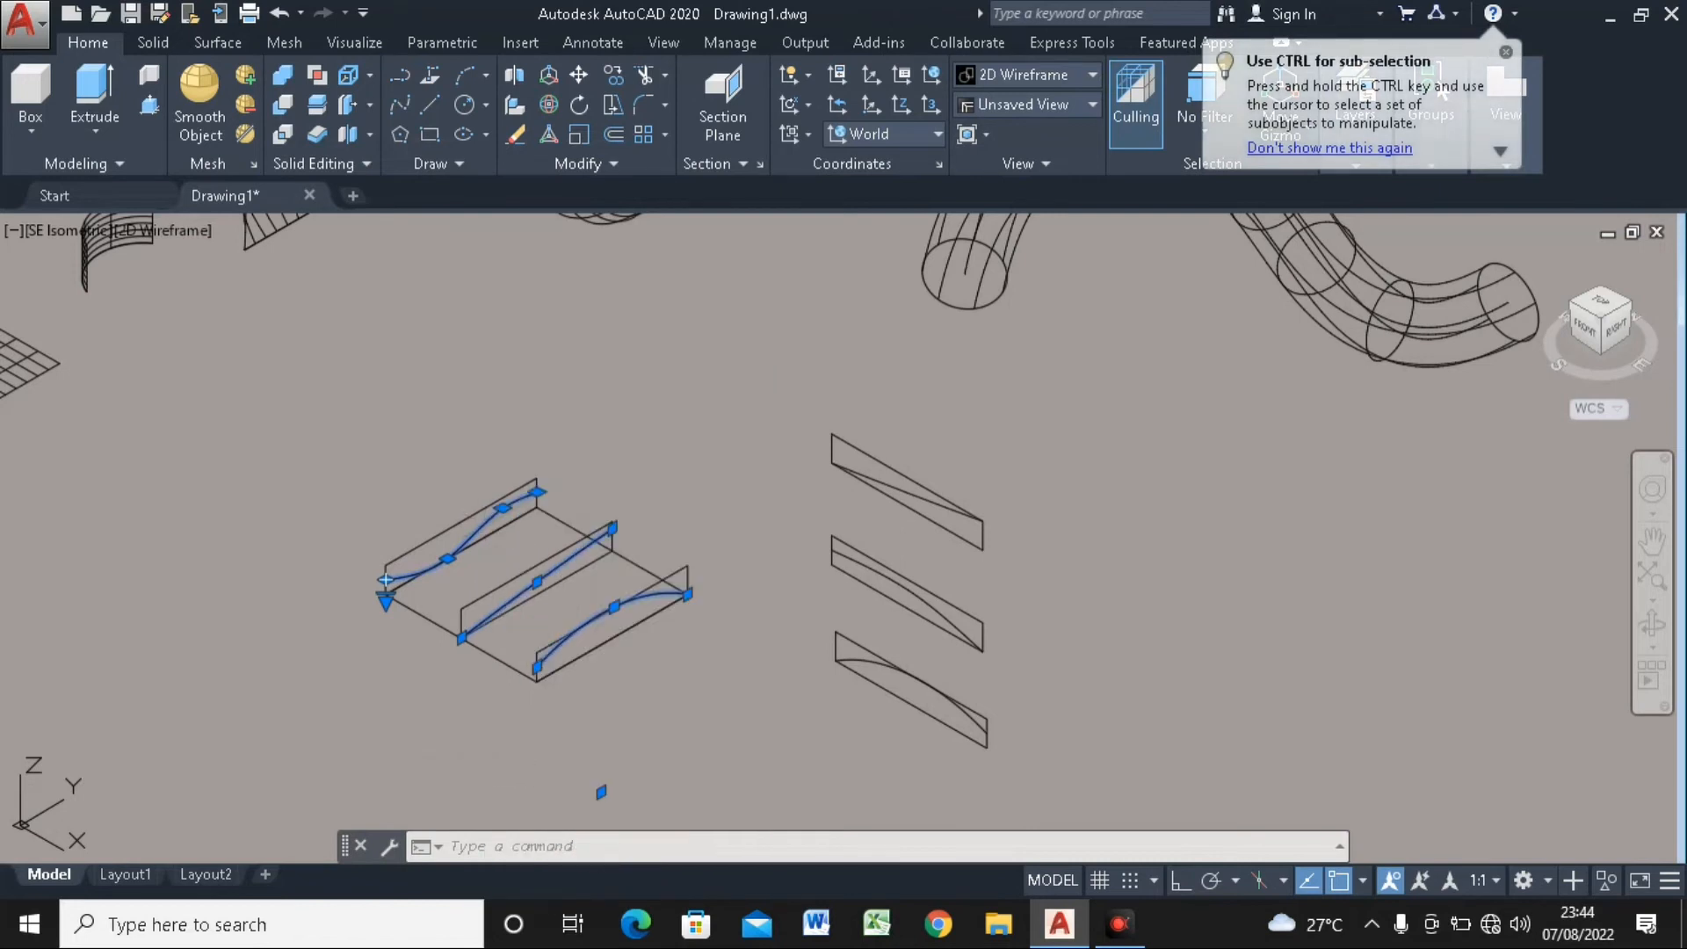
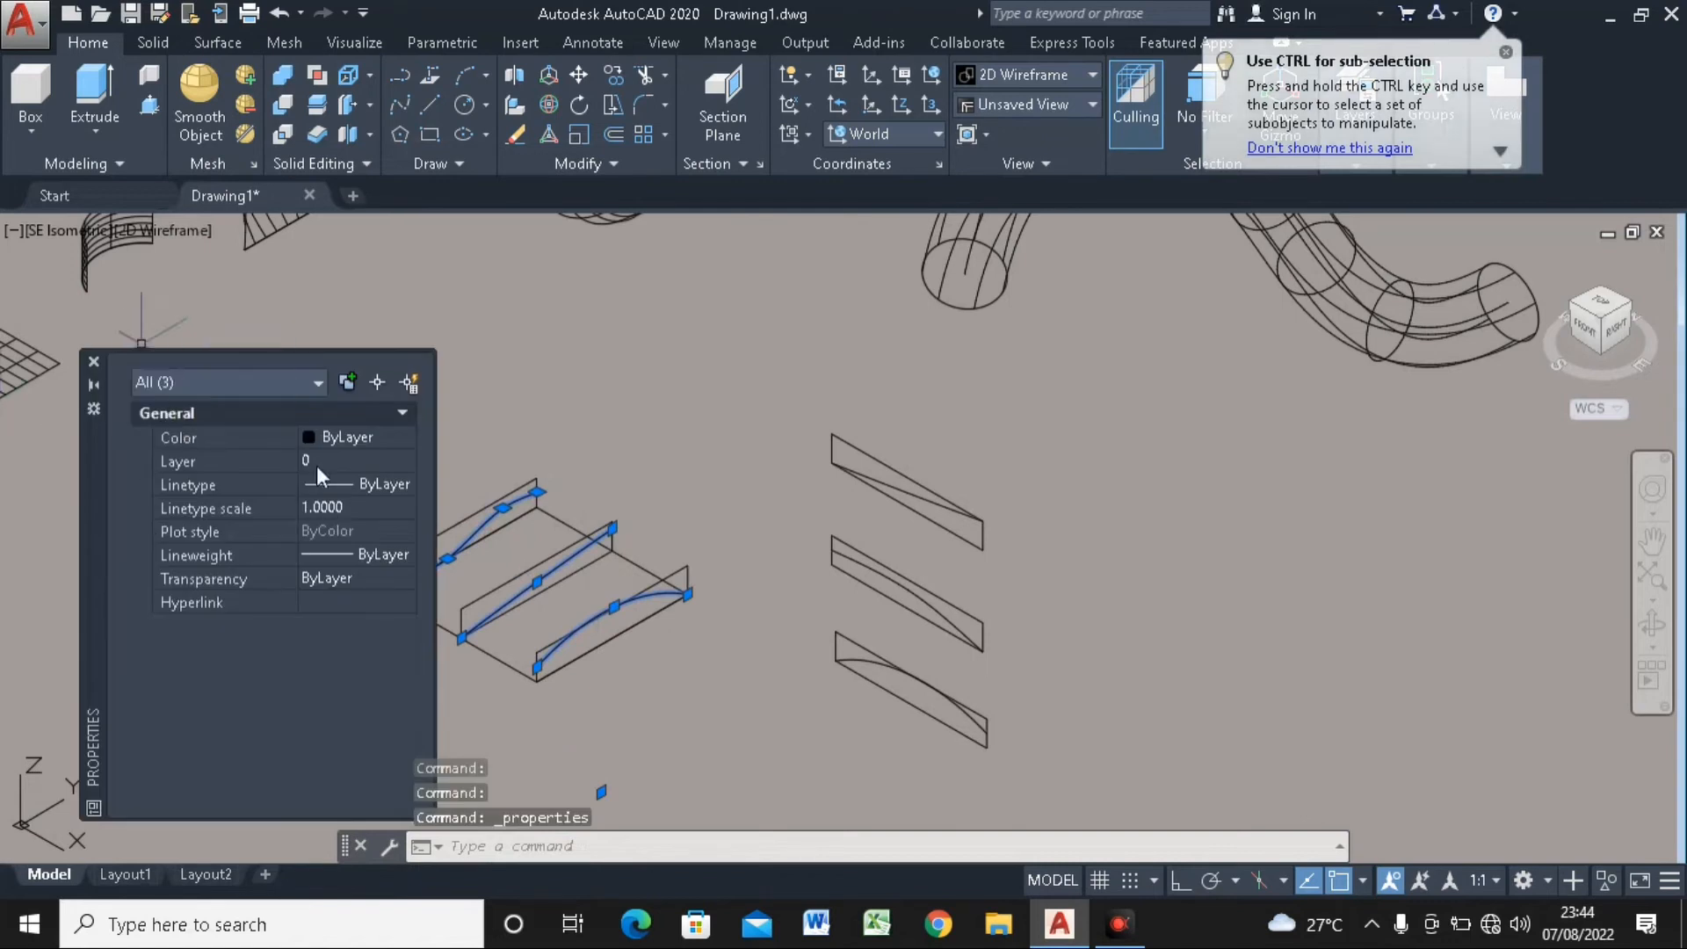
left_click(314, 439)
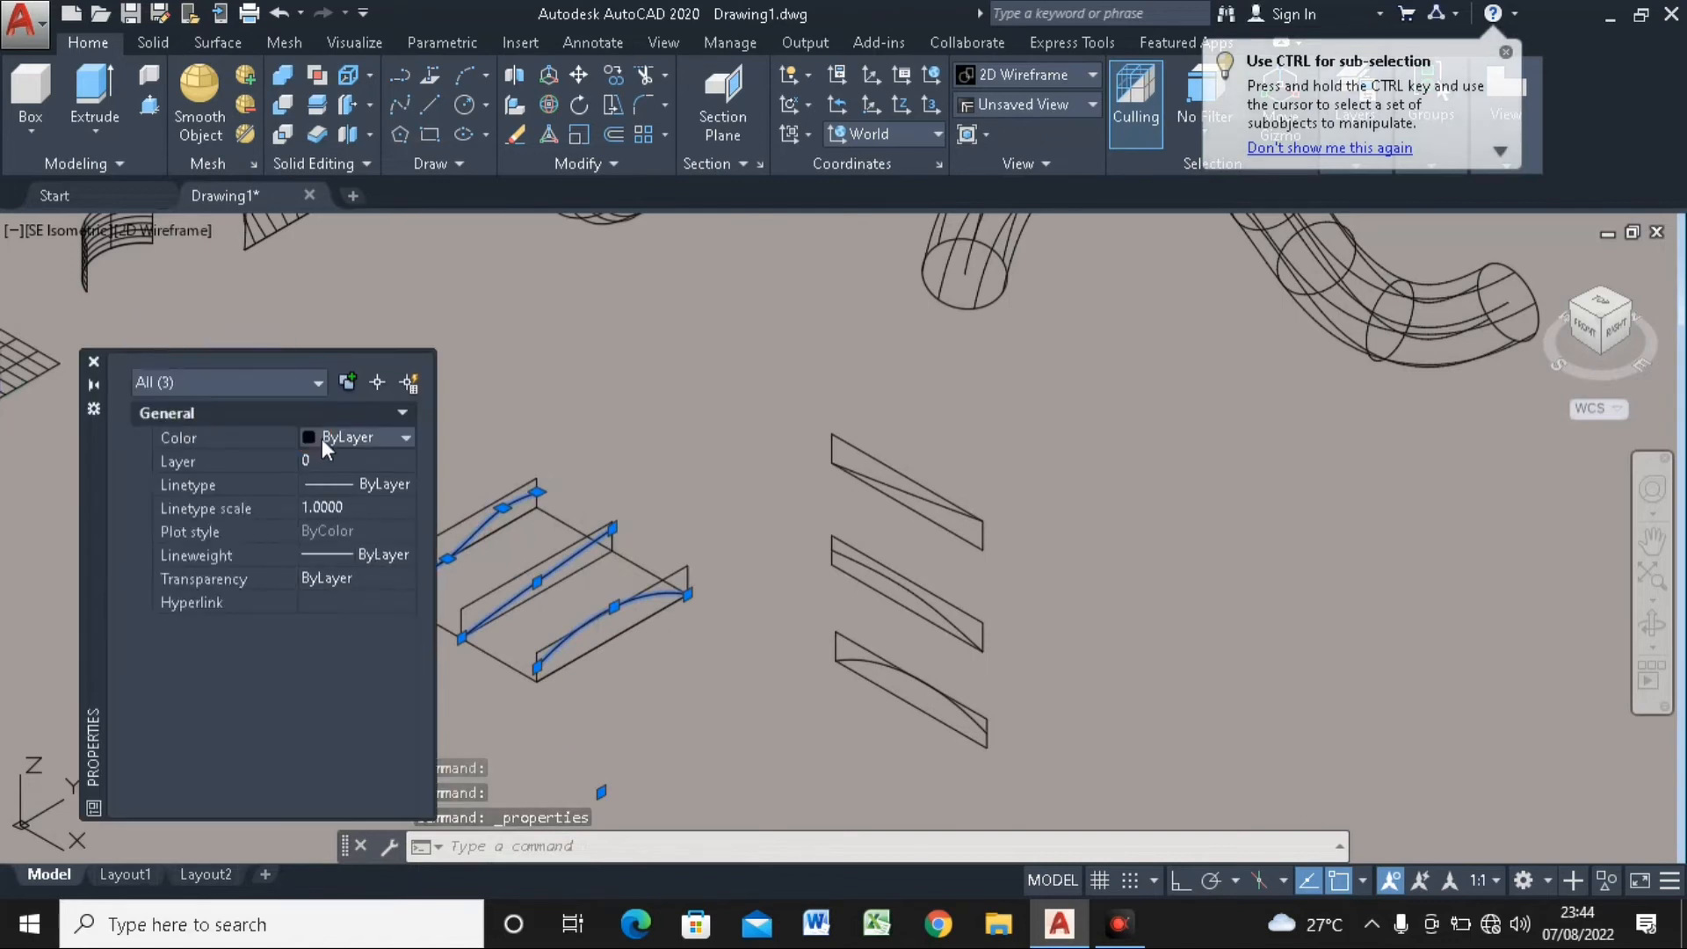
left_click(322, 439)
left_click(335, 527)
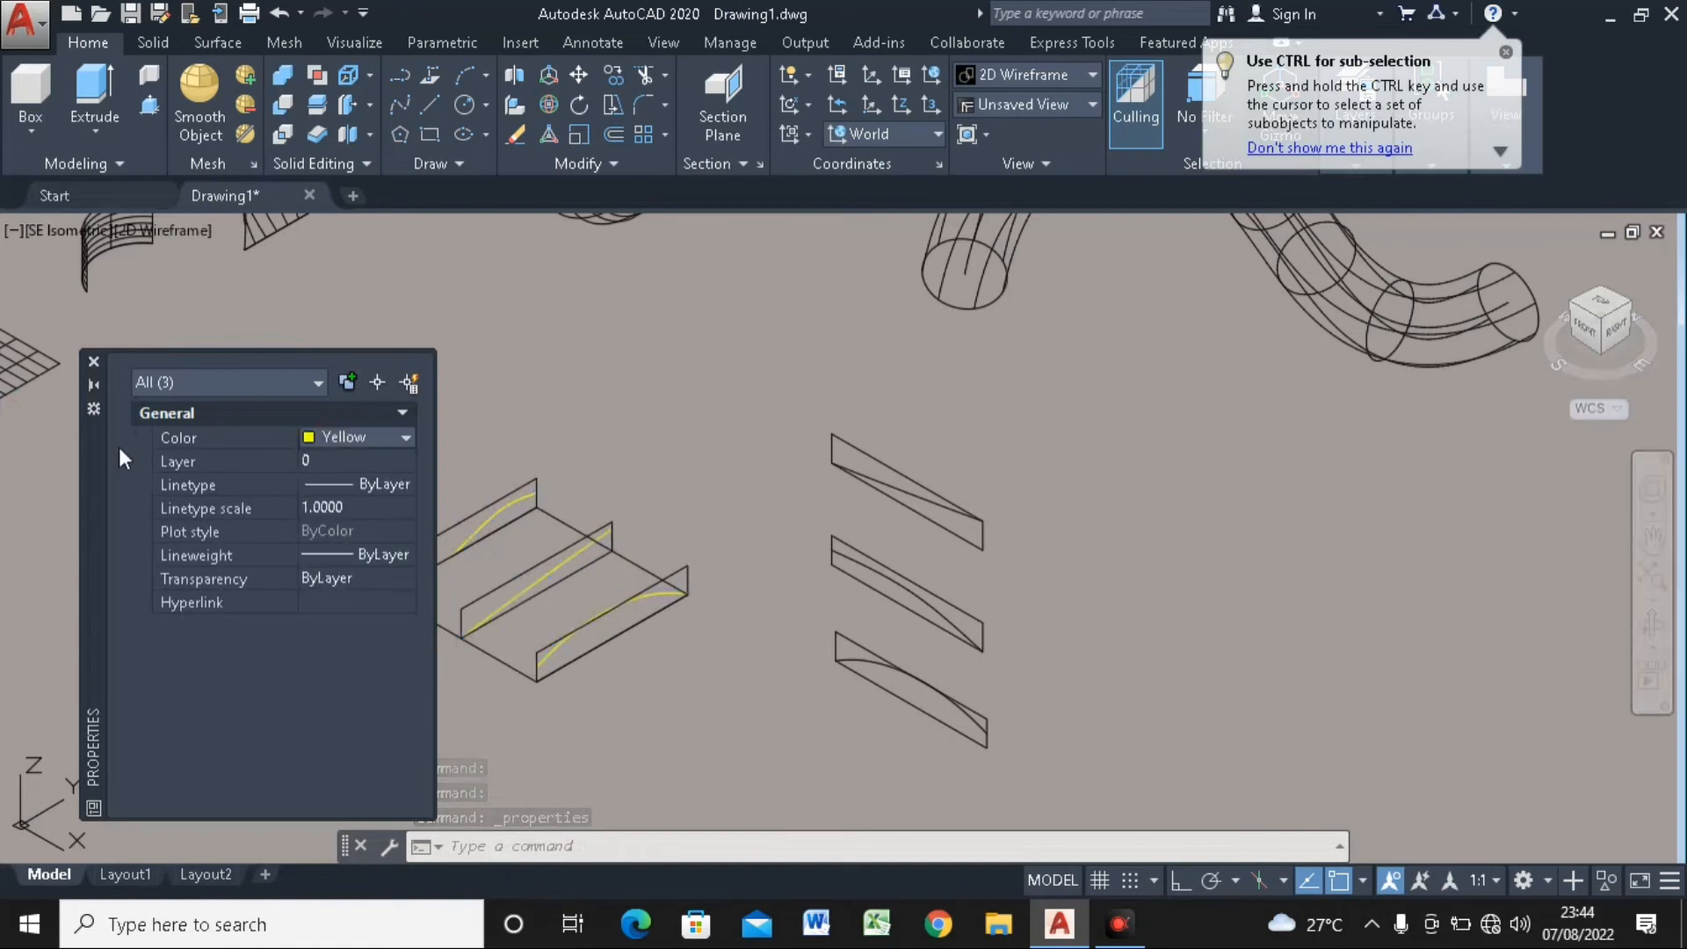
left_click(92, 360)
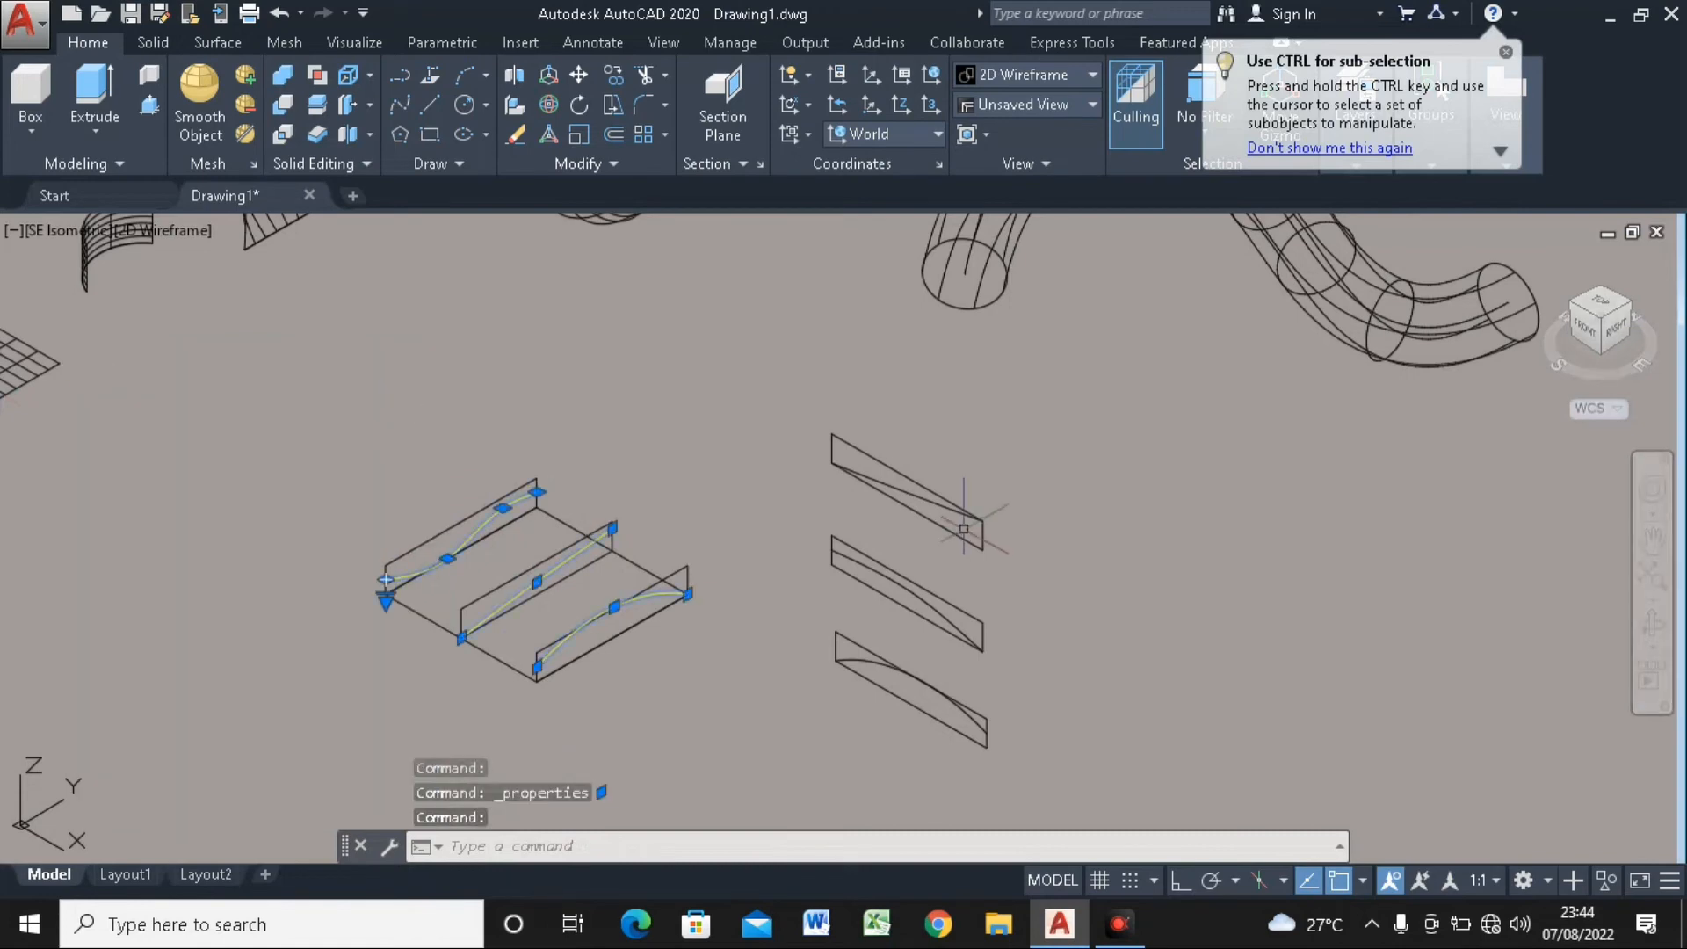
key("Escape")
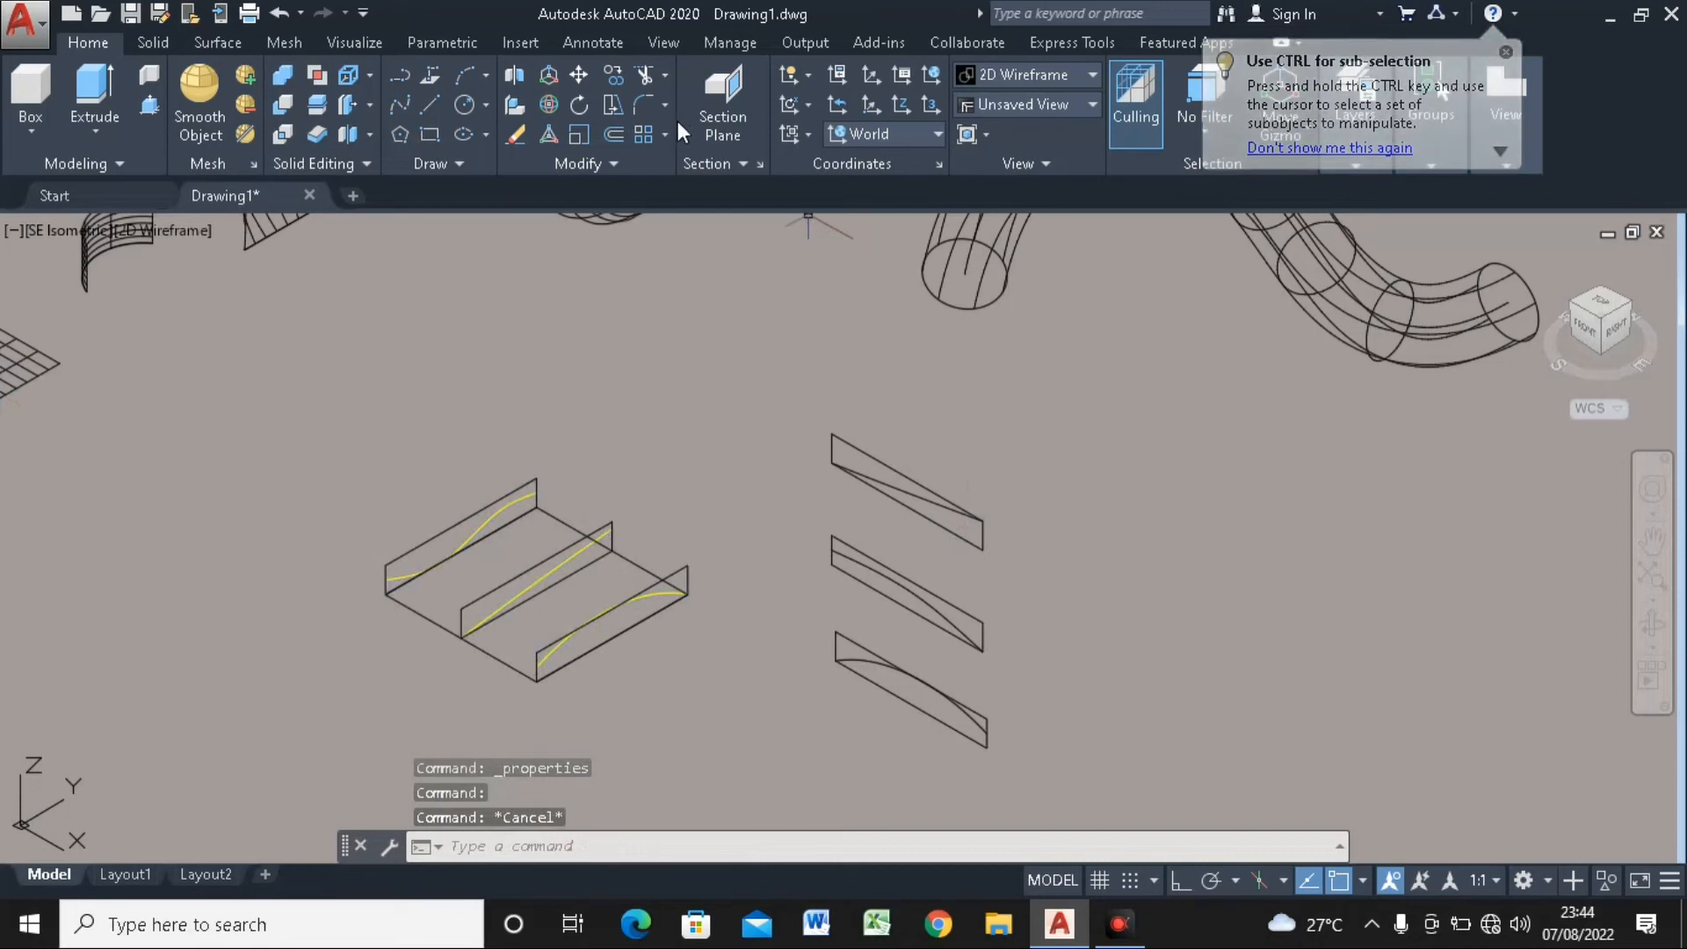
Move the farthest X-direction strip with its arc by its lower corner onto the square's corner, along the high-Y edge
left_click(1050, 478)
left_click(965, 553)
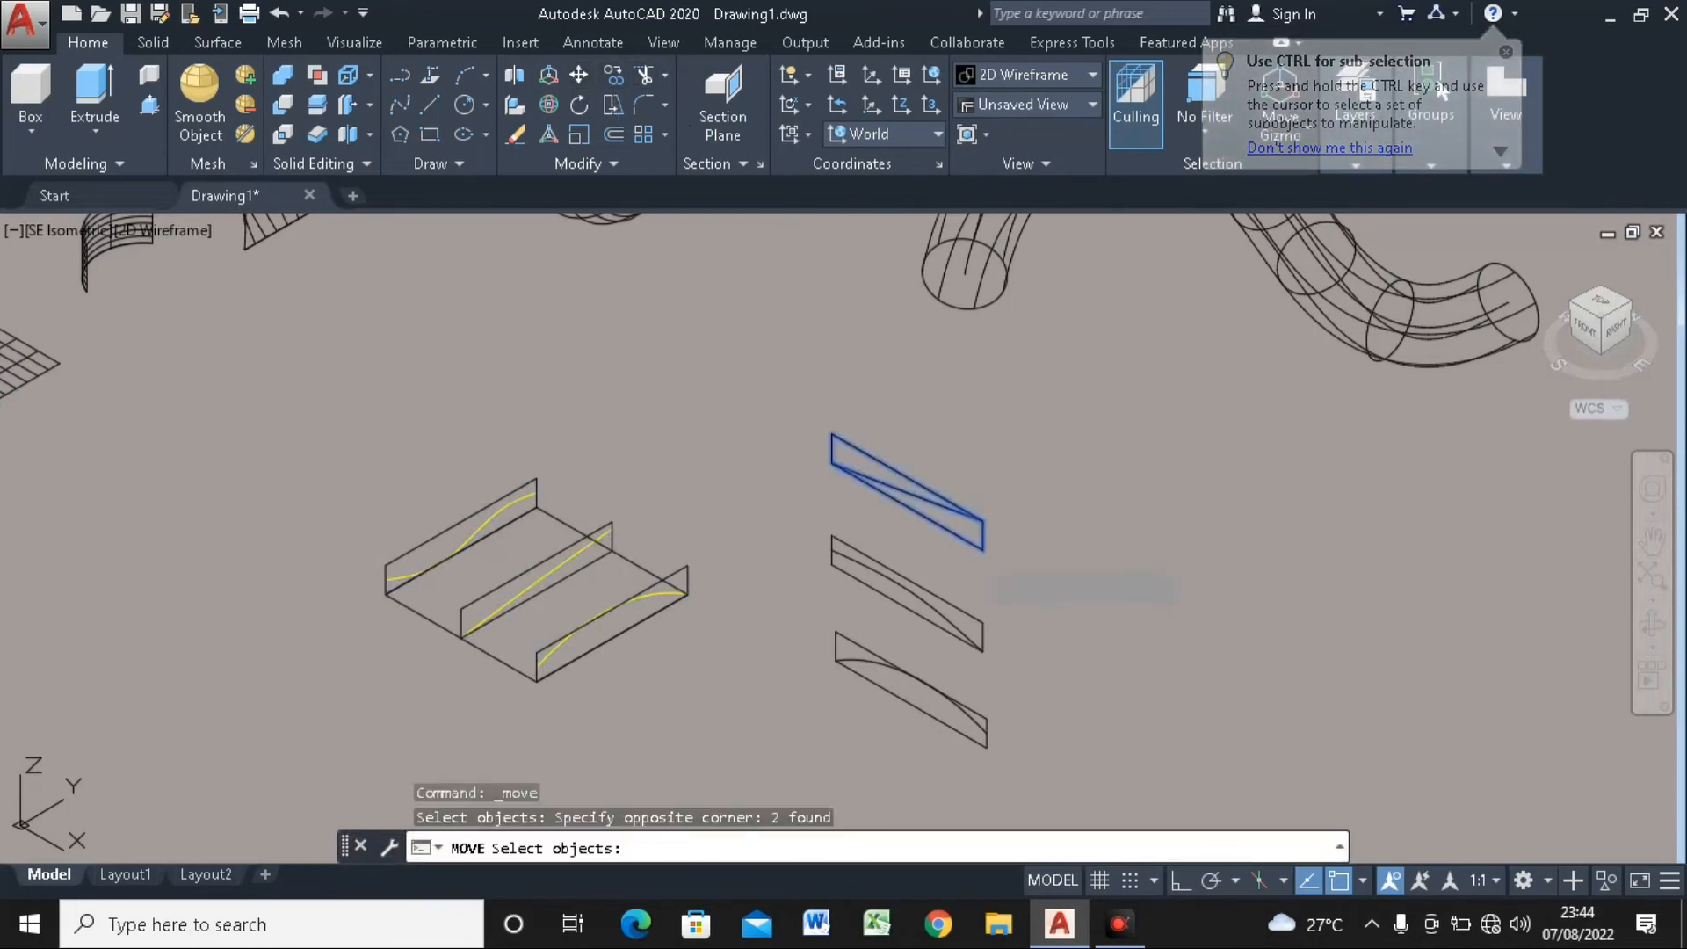
key("Return")
left_click(982, 547)
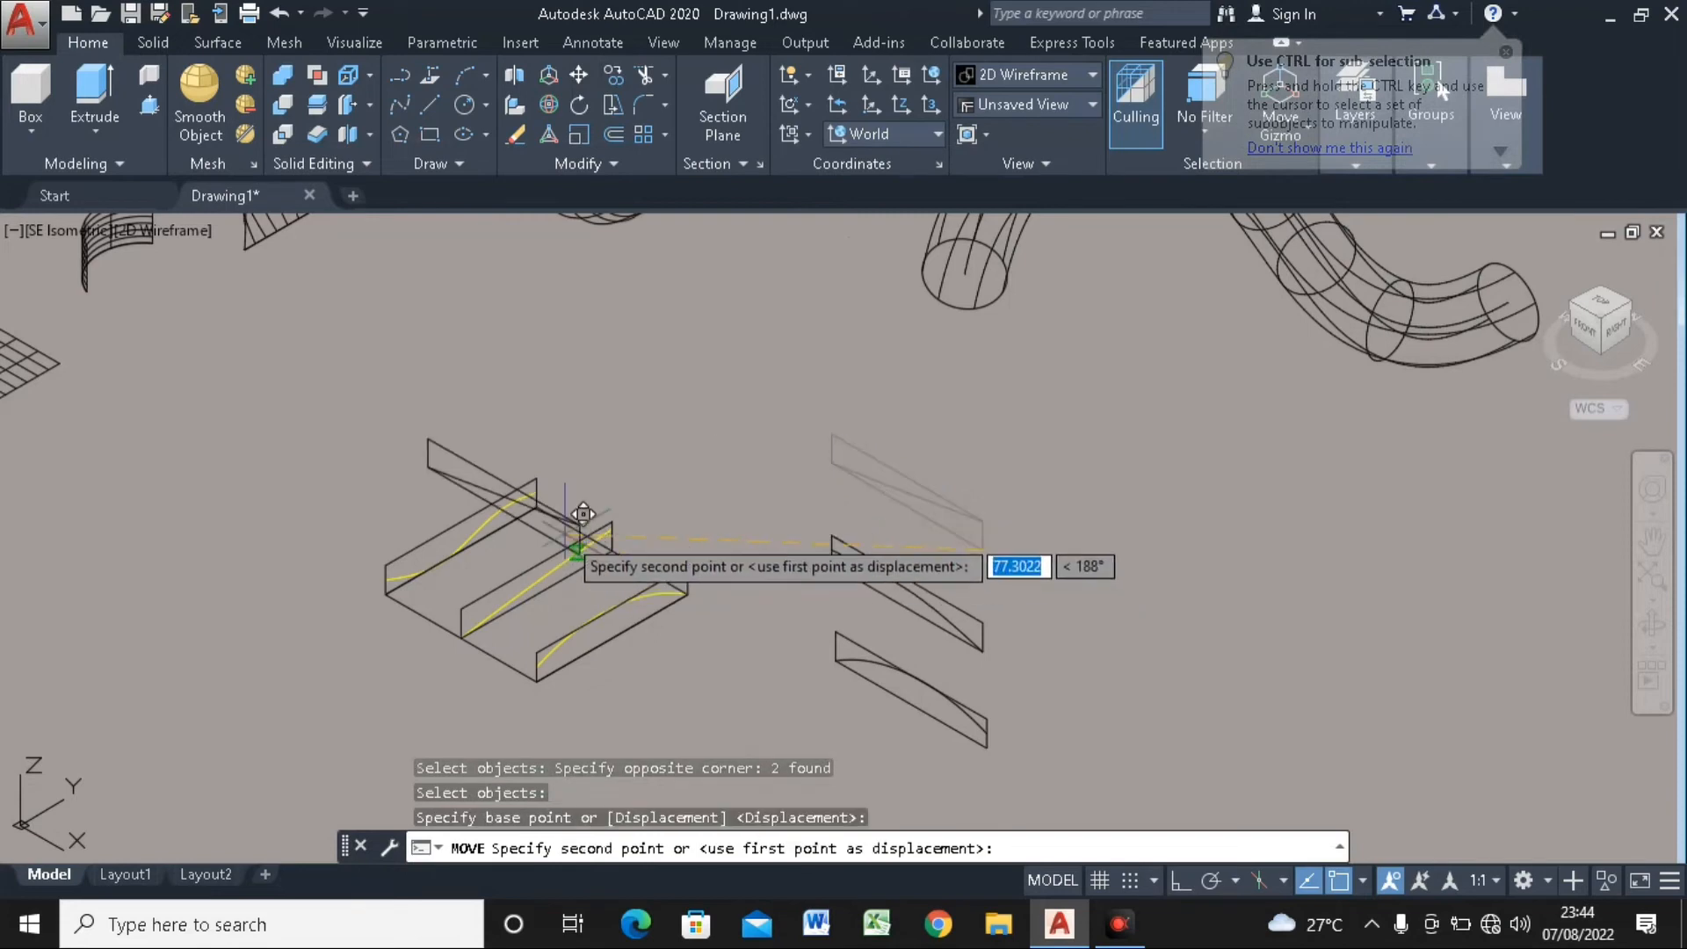
left_click(683, 587)
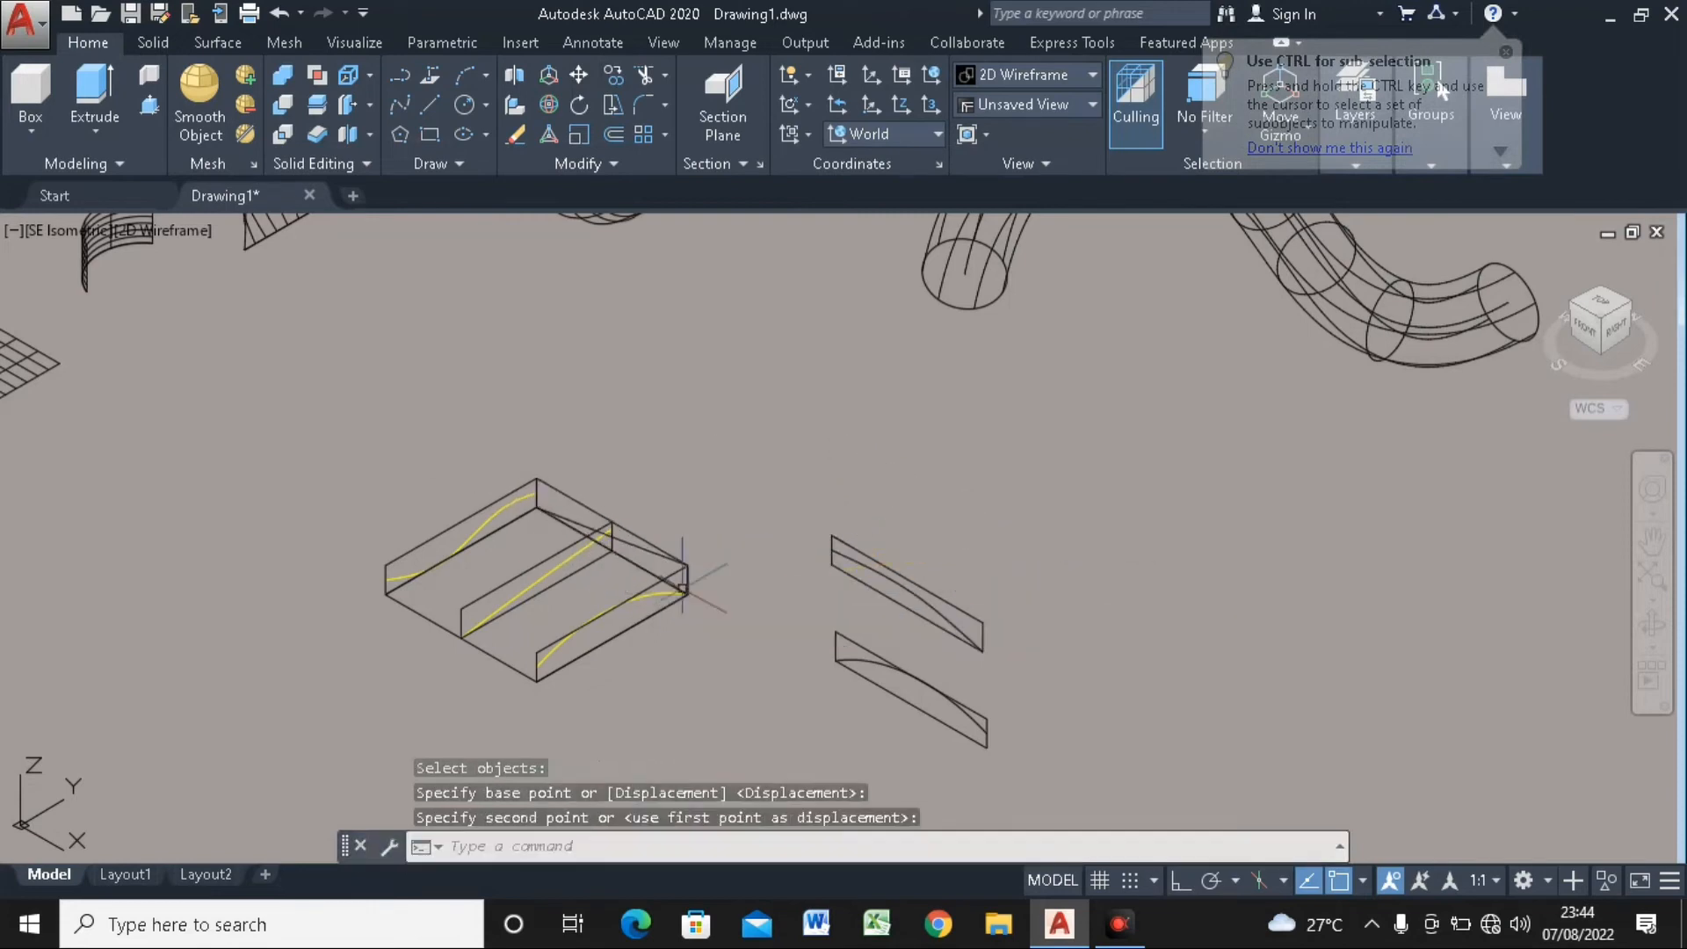
Try to move the middle X-direction strip with its spline onto the square's high-X edge near its midpoint, and undo that move
key("Return")
left_click(1010, 534)
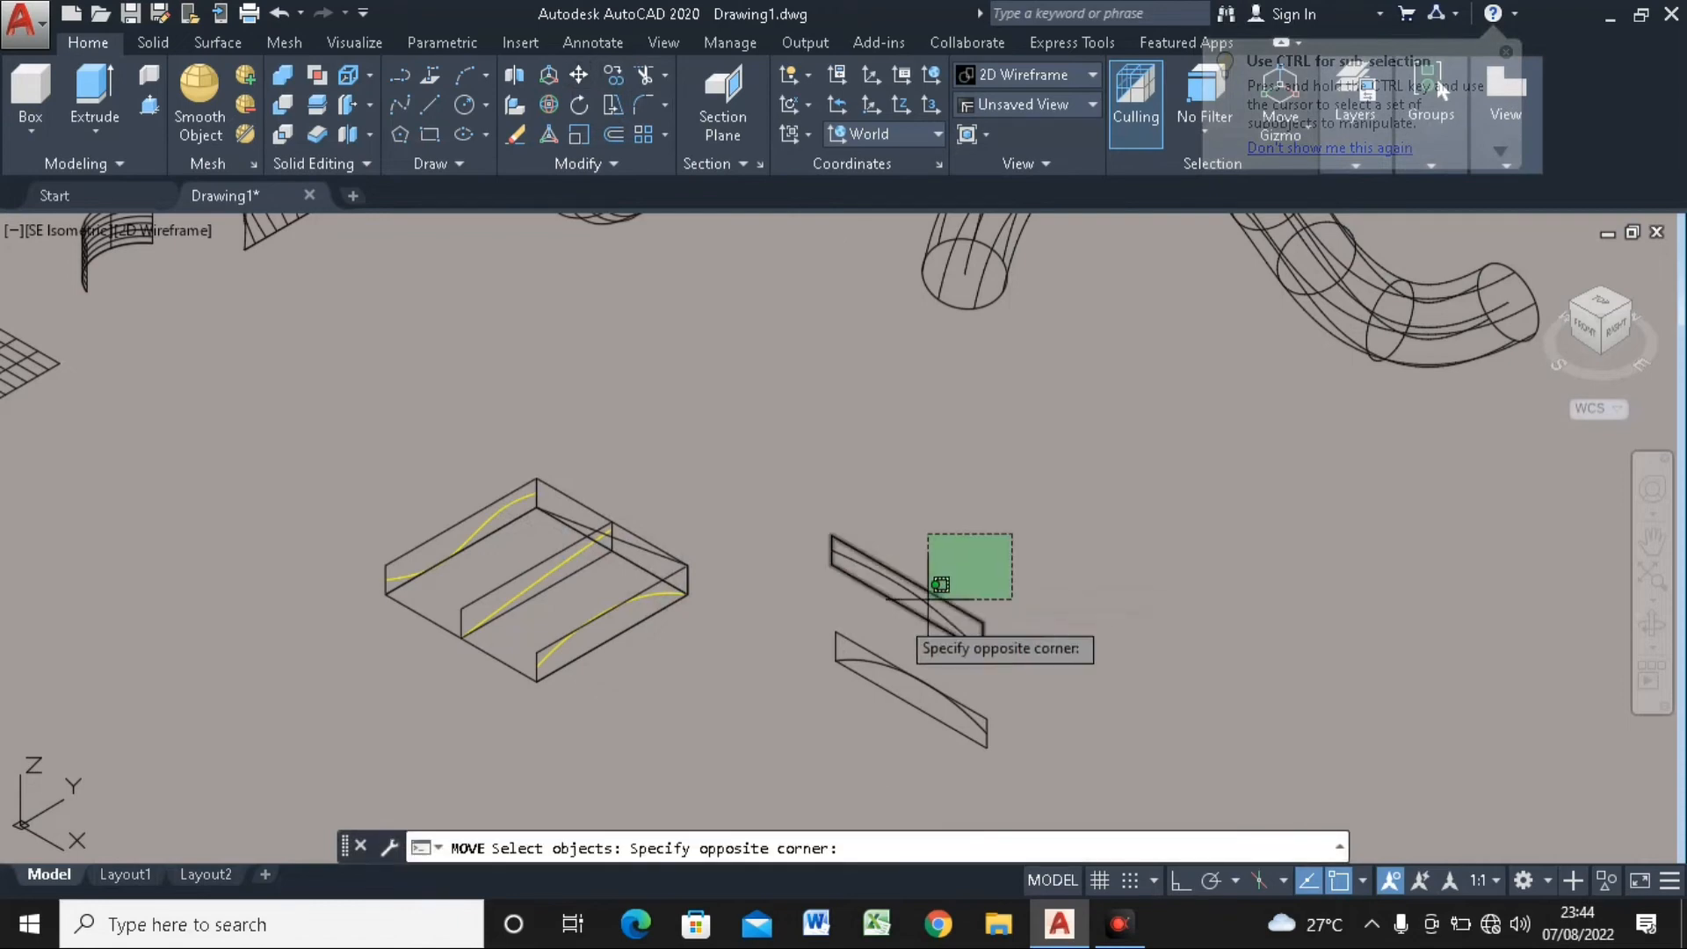
left_click(890, 620)
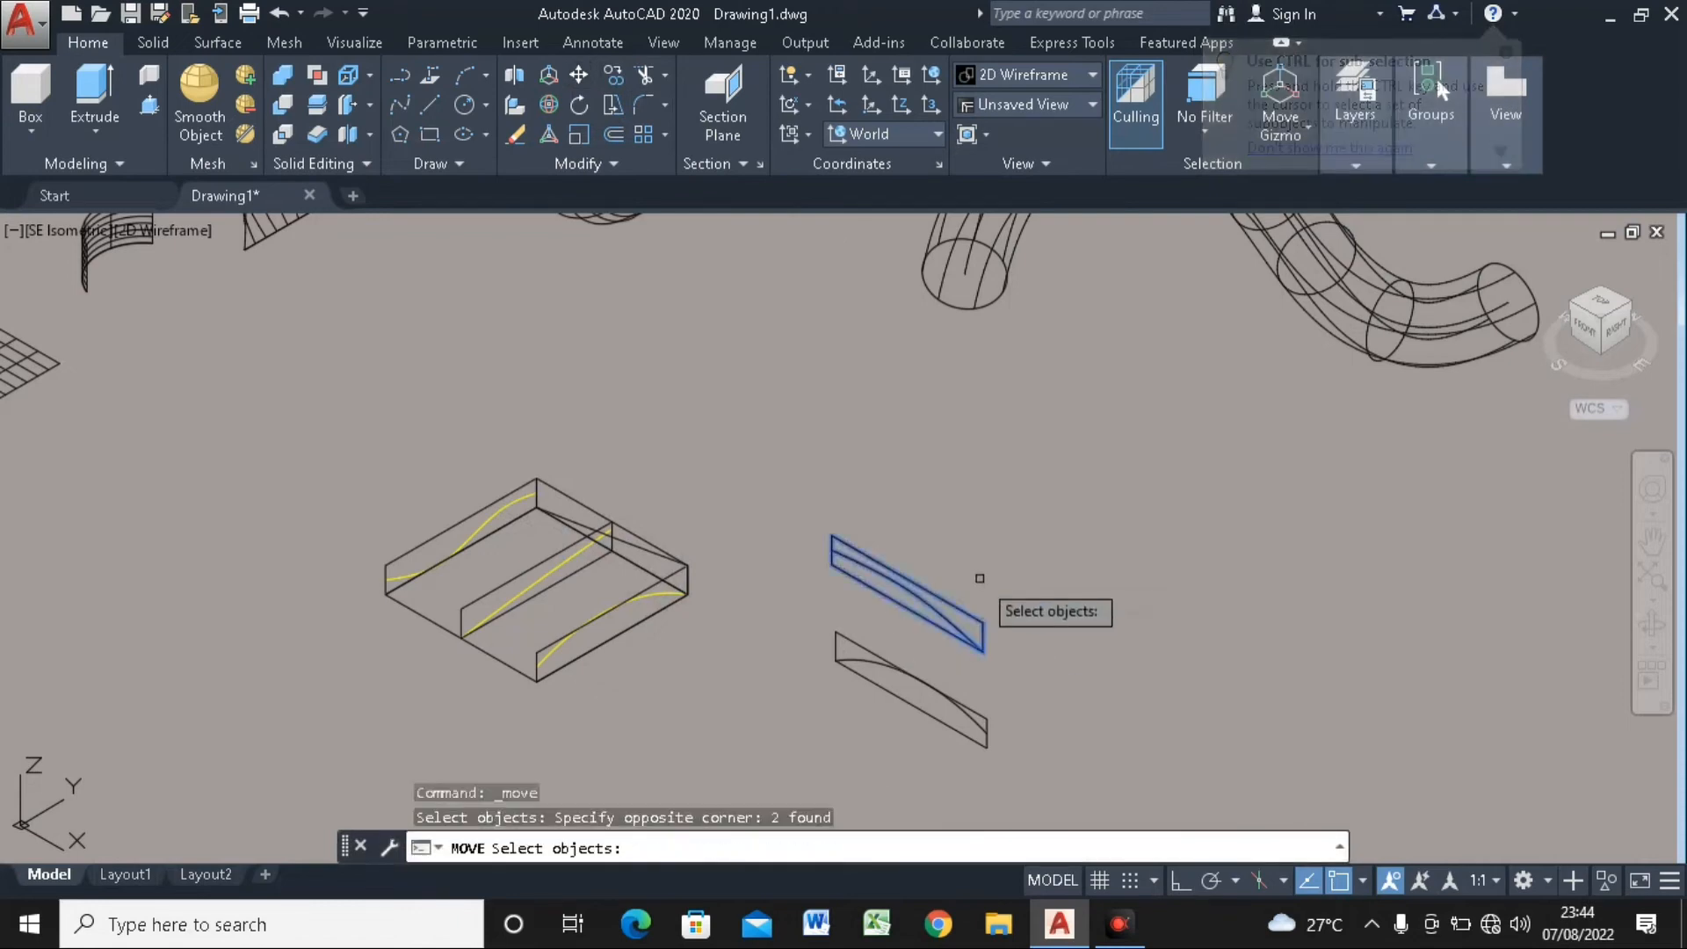
key("Return")
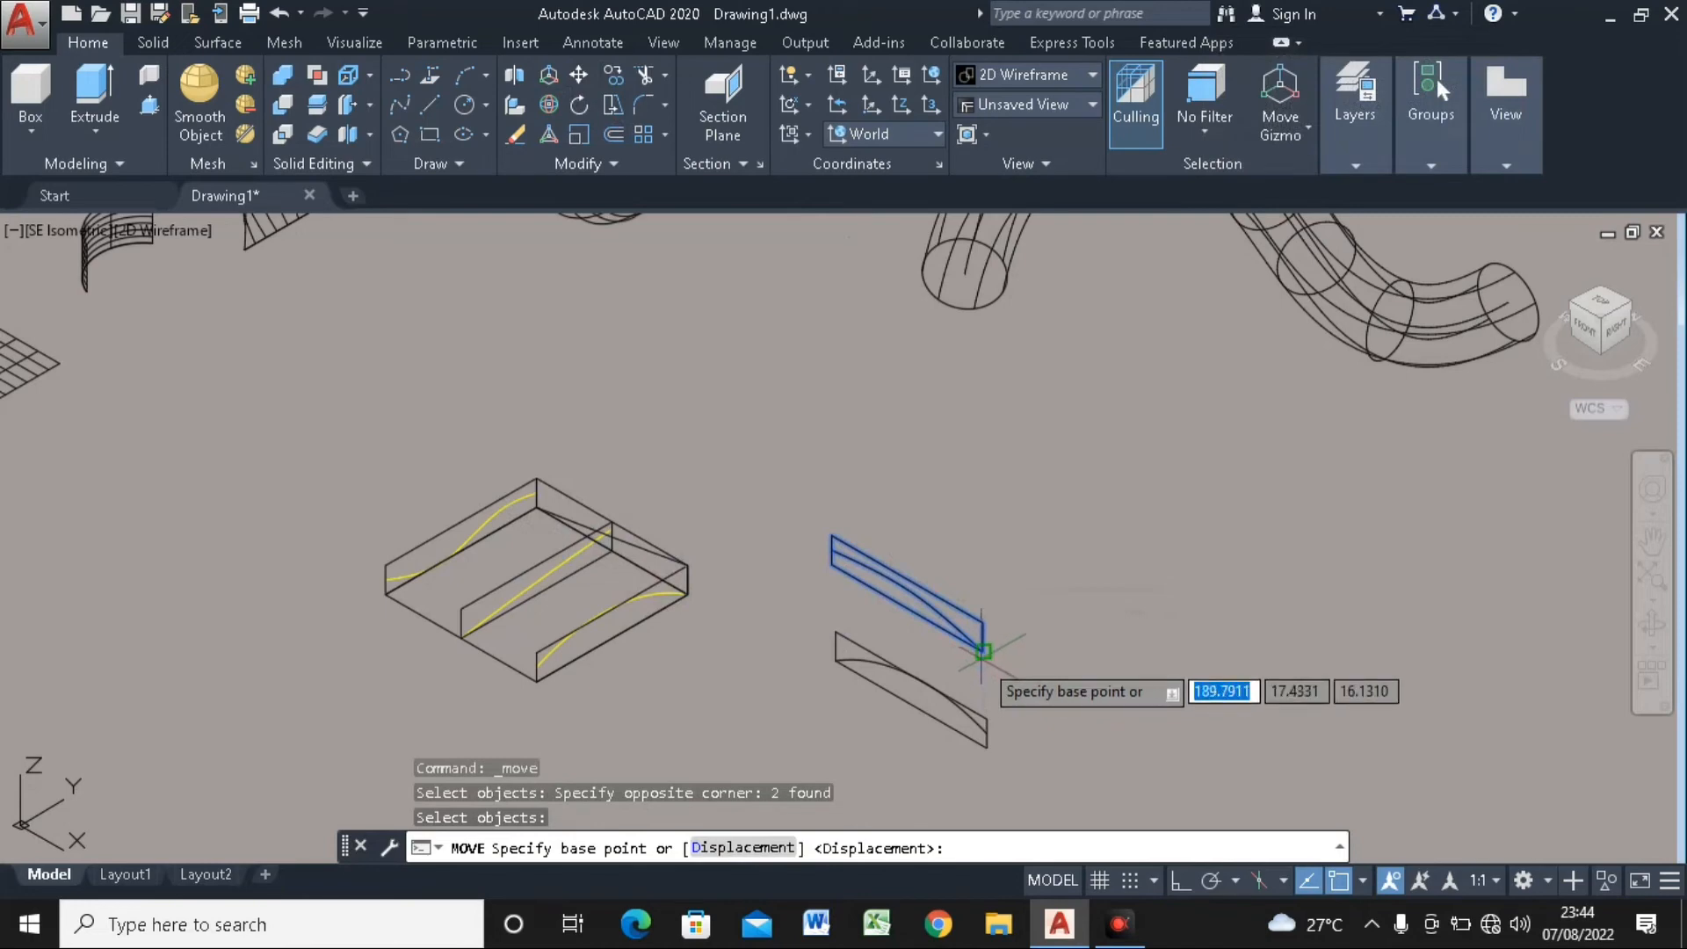
left_click(983, 651)
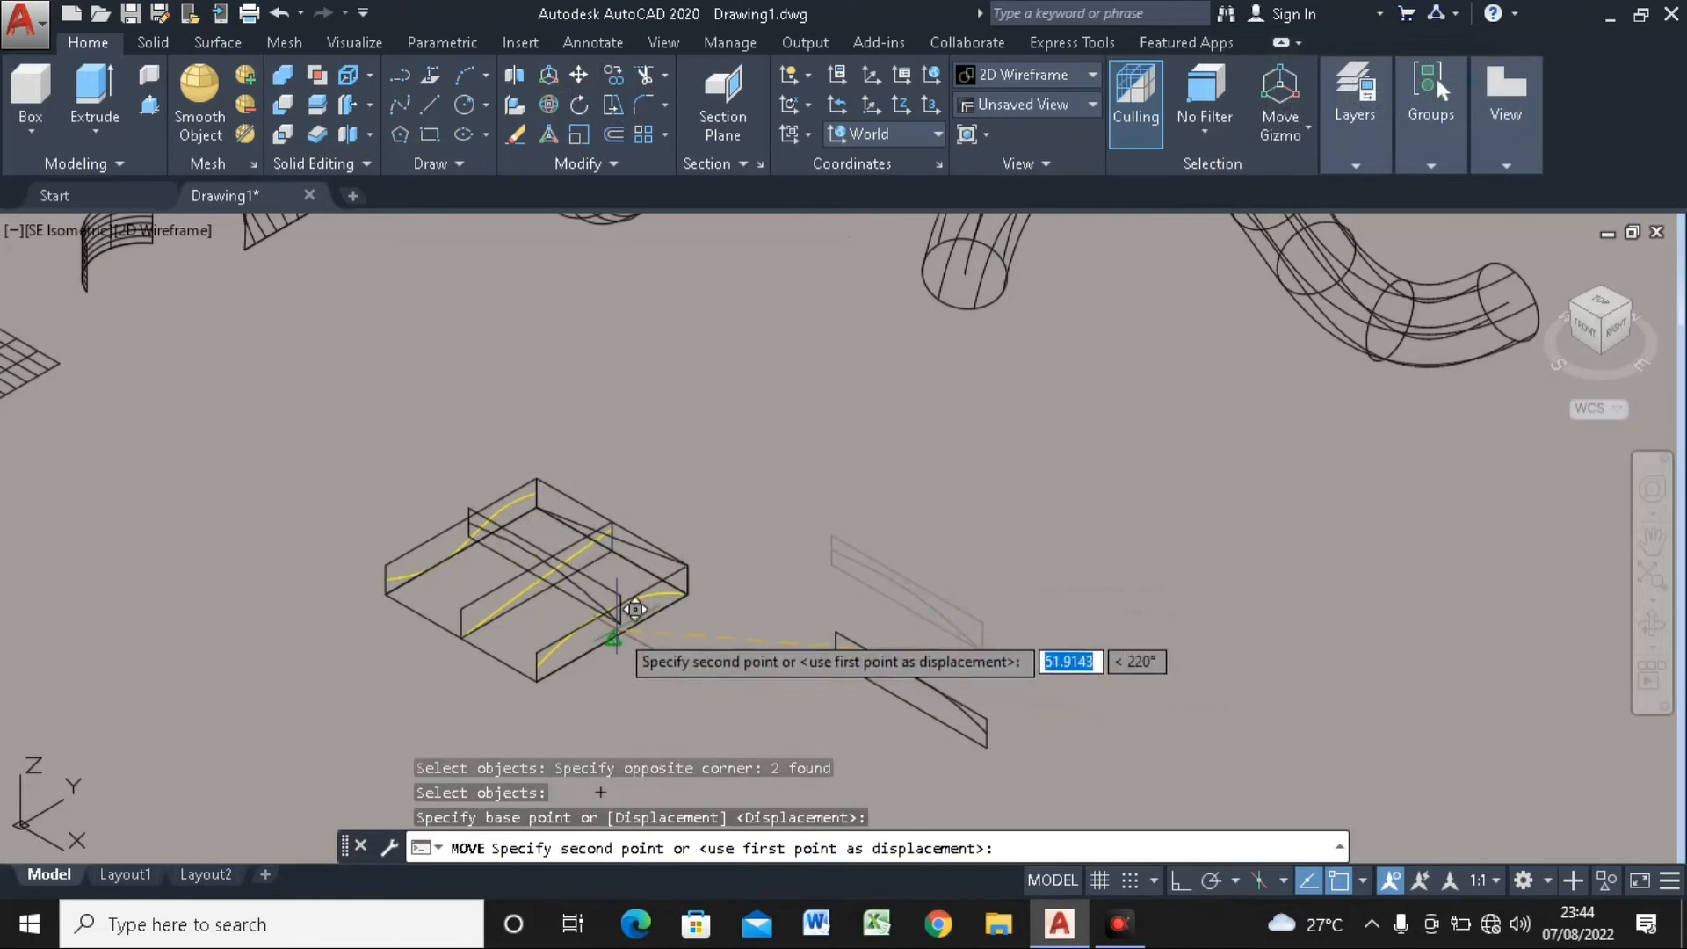
left_click(614, 636)
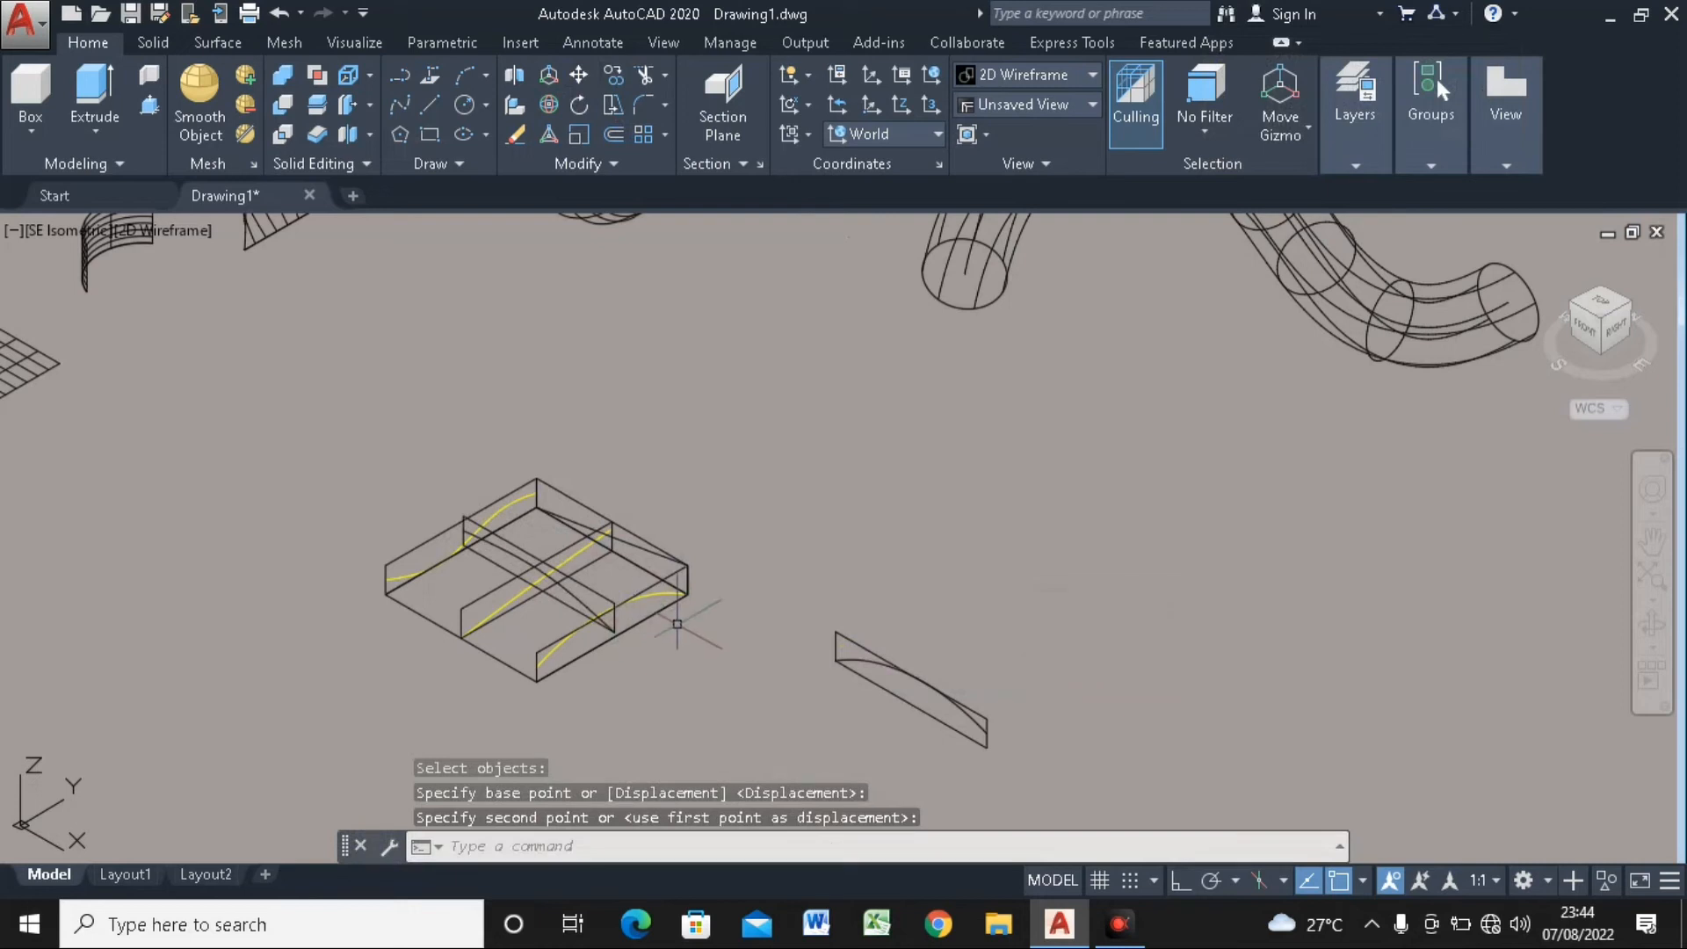
key("ctrl+z")
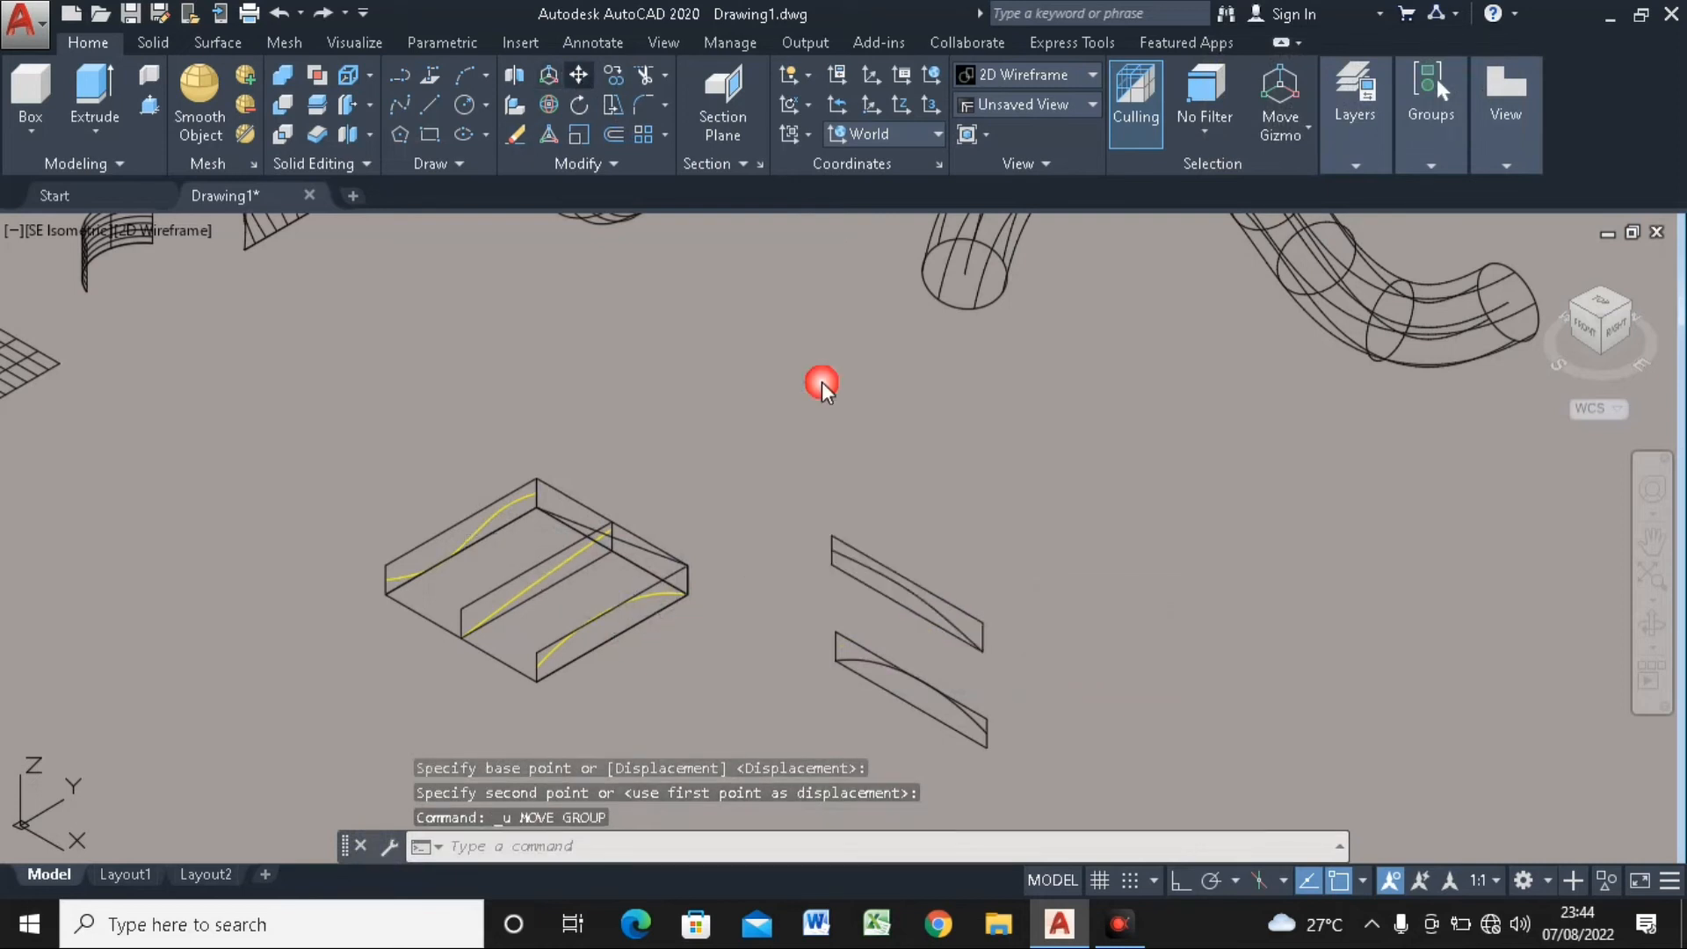
Move the middle X-direction strip with its spline by its lower corner onto the midpoint of the square's high-X edge
type("m")
key("Return")
left_click(886, 506)
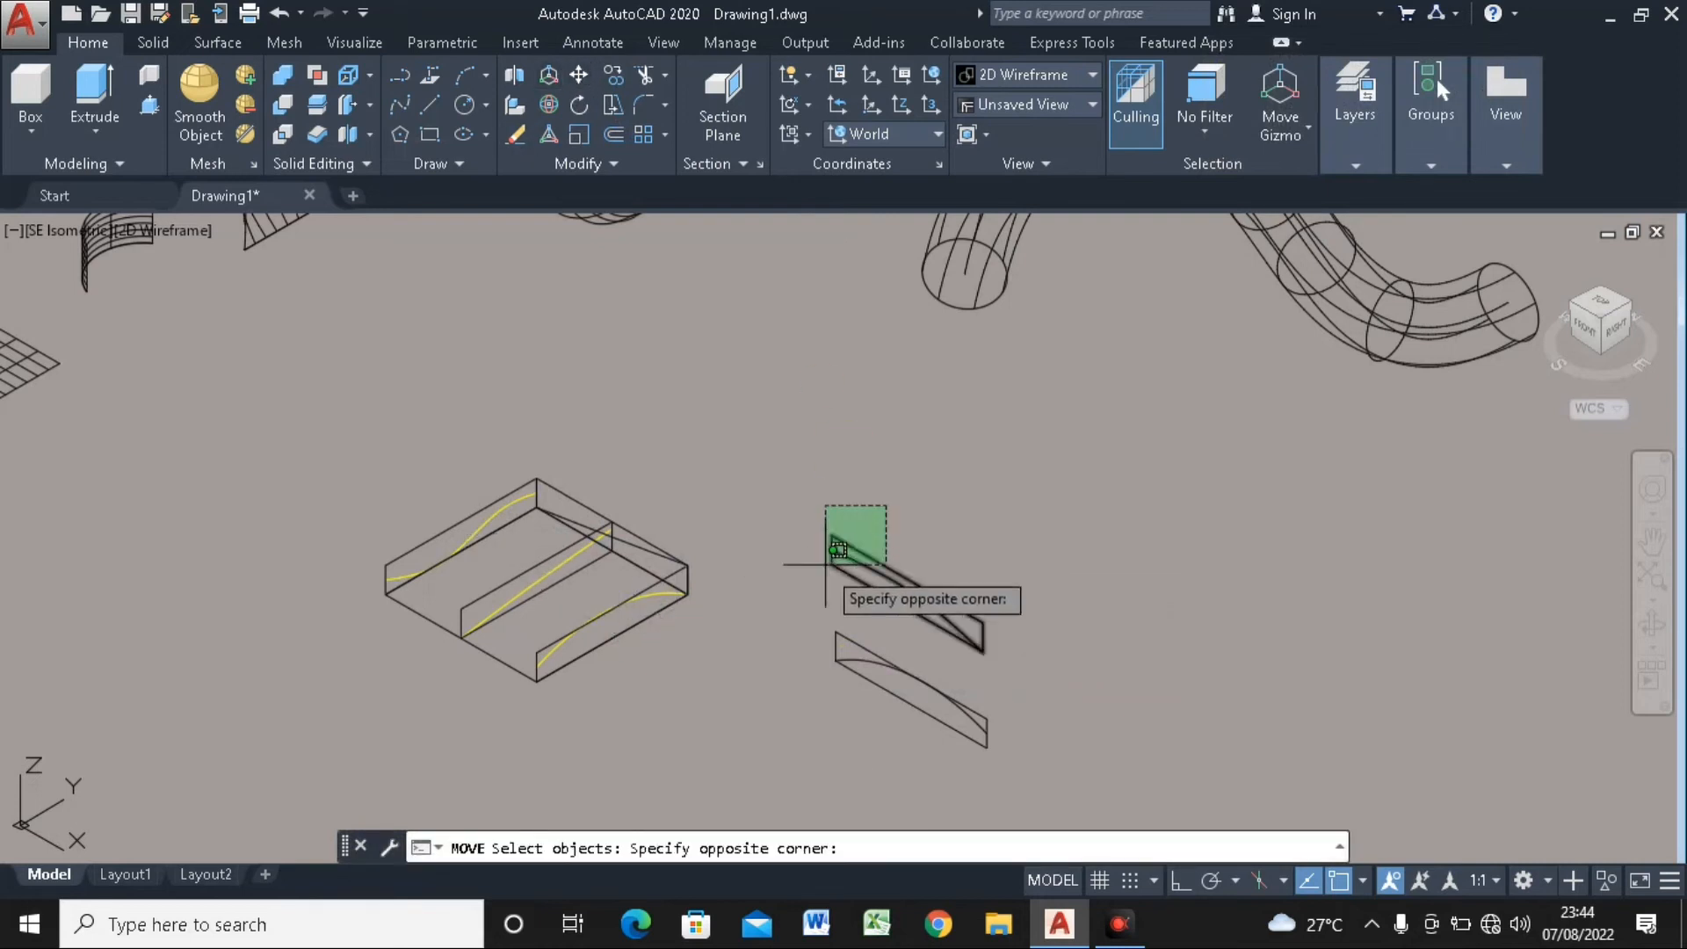
left_click(823, 567)
key("Return")
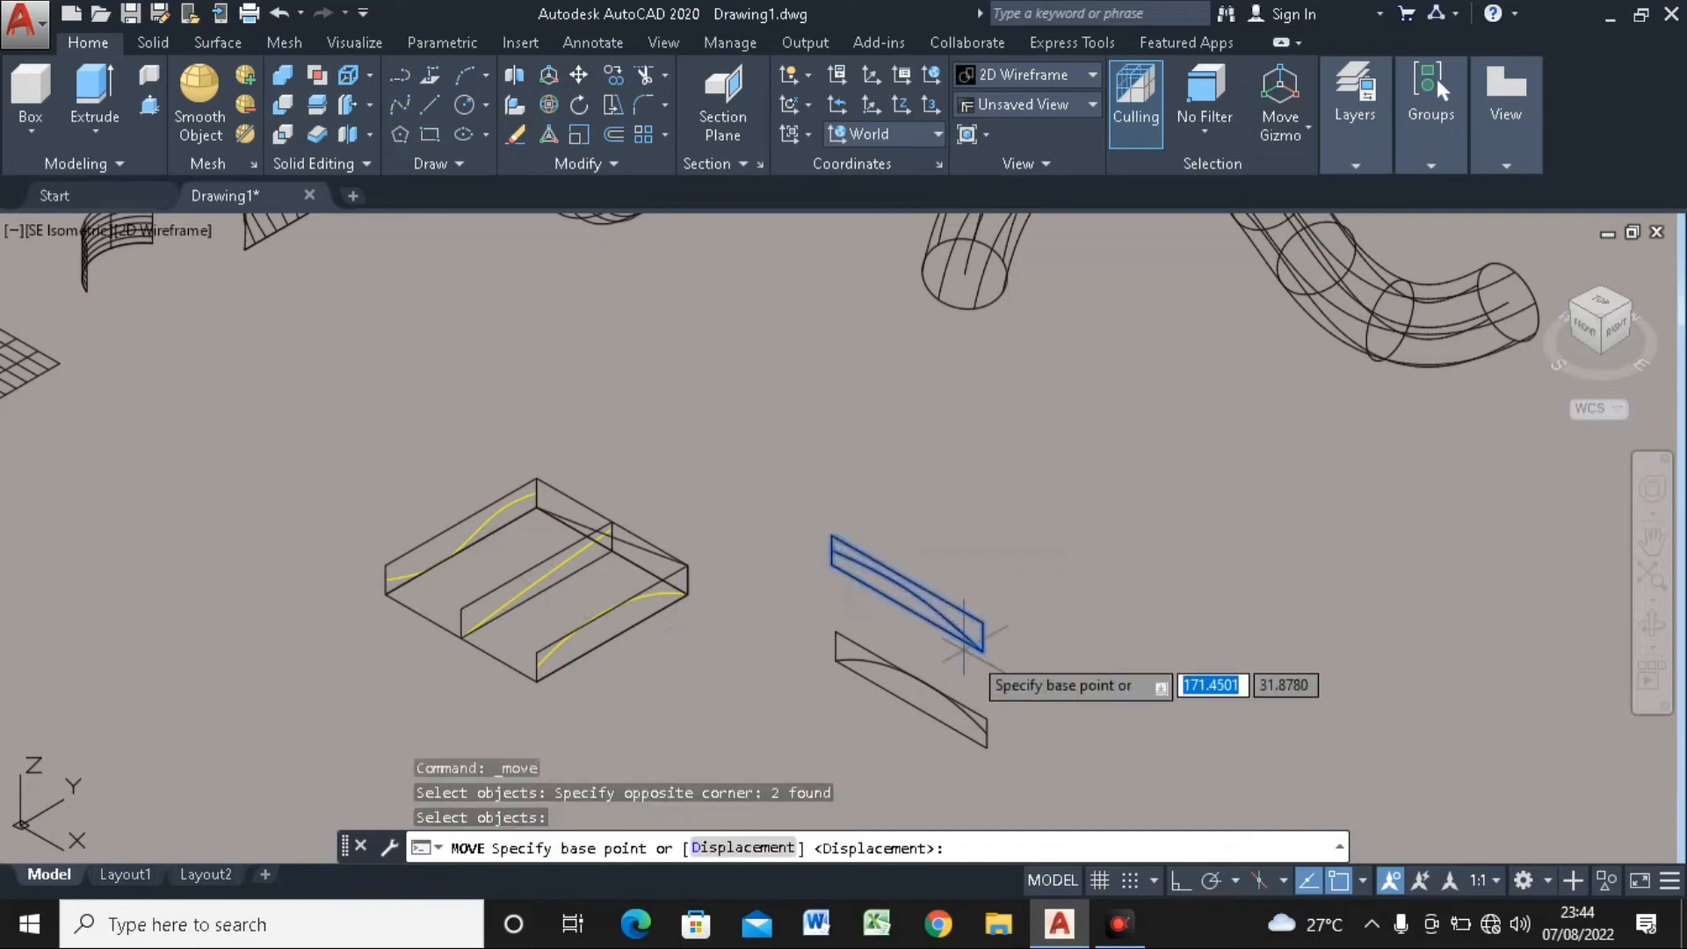
left_click(983, 651)
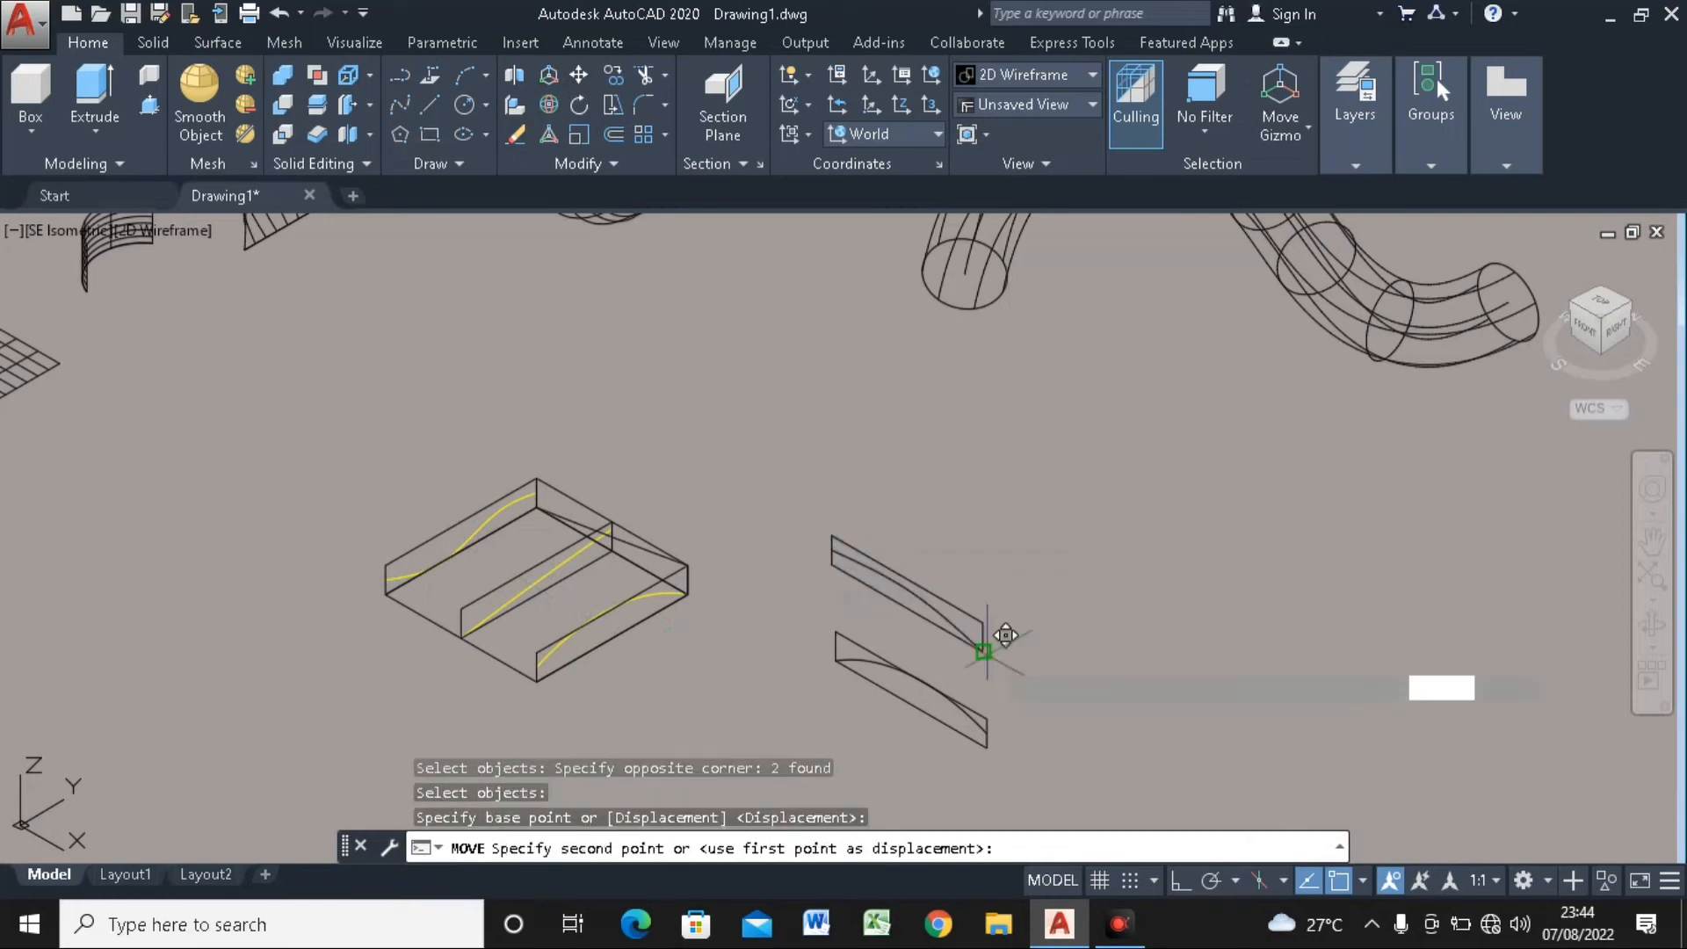
left_click(618, 632)
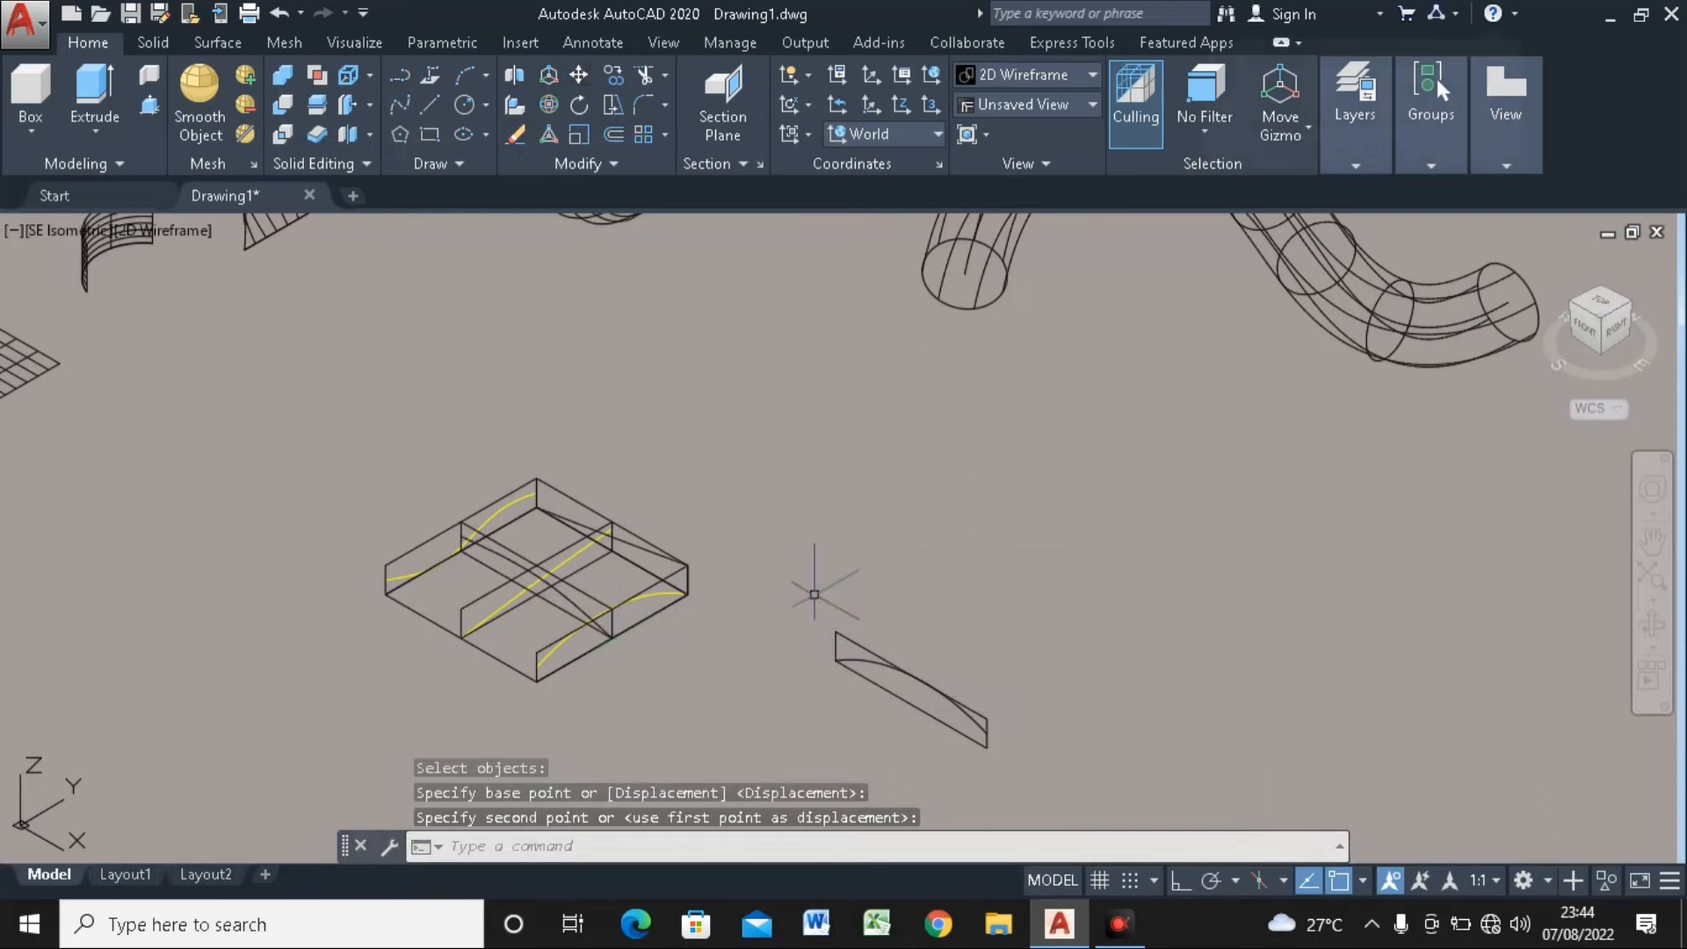
Move the remaining X-direction strip with its arc by its lower corner onto the square's high-X corner, along the low-Y edge
key("Return")
left_click(945, 546)
left_click(859, 713)
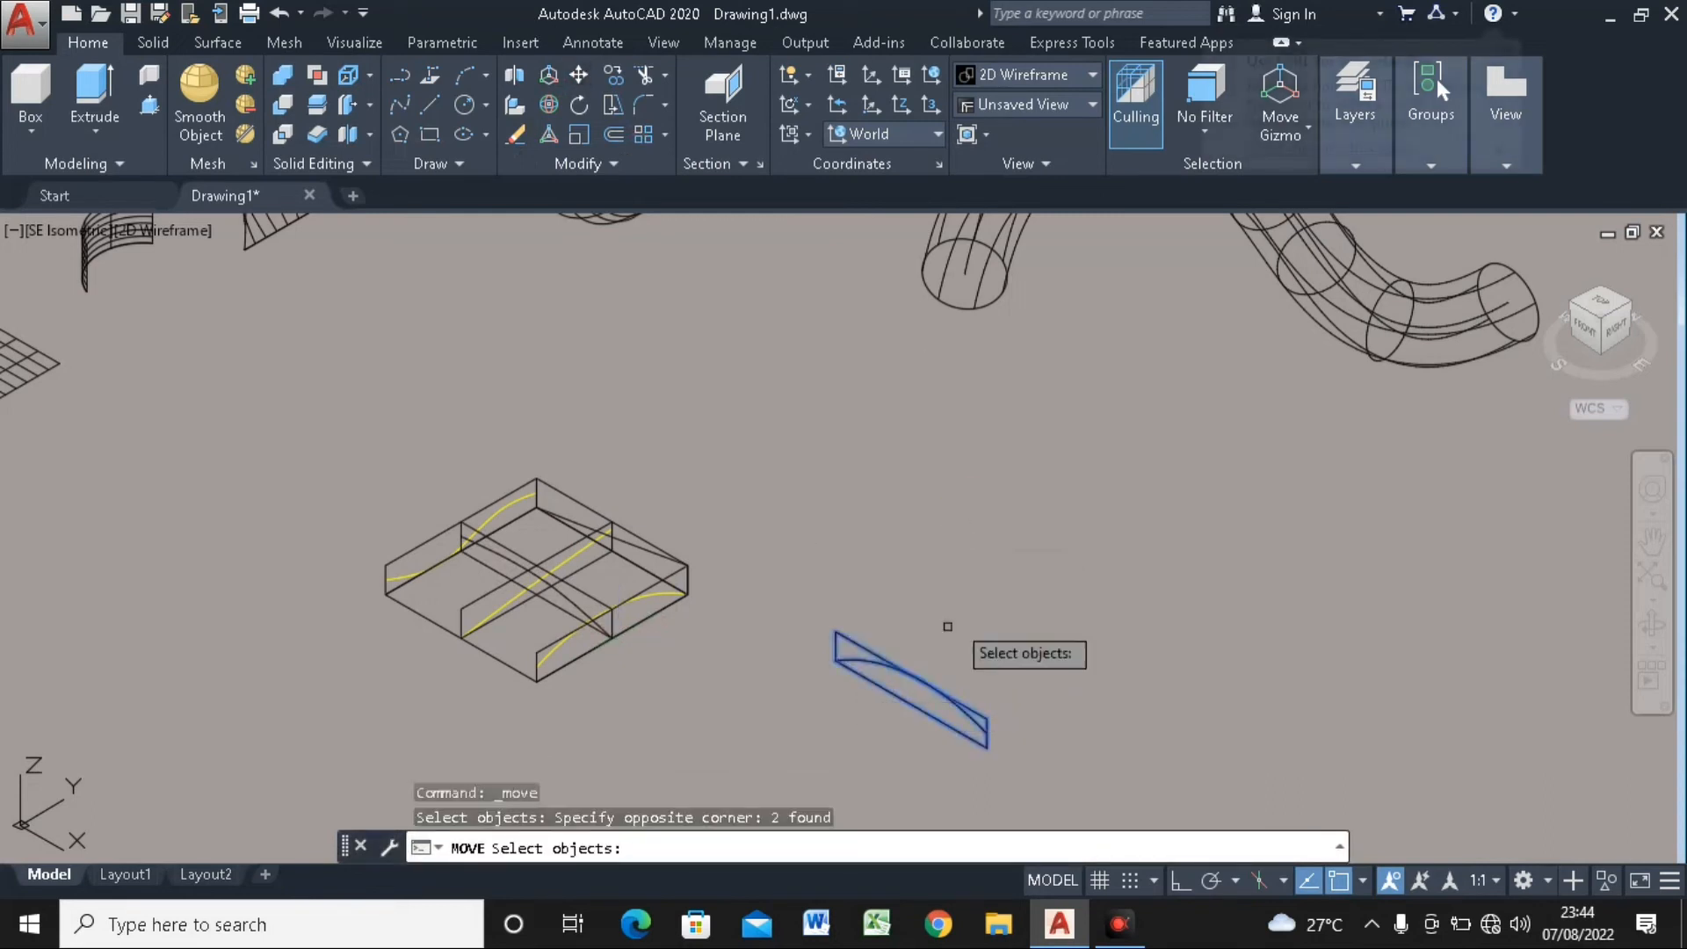
key("Return")
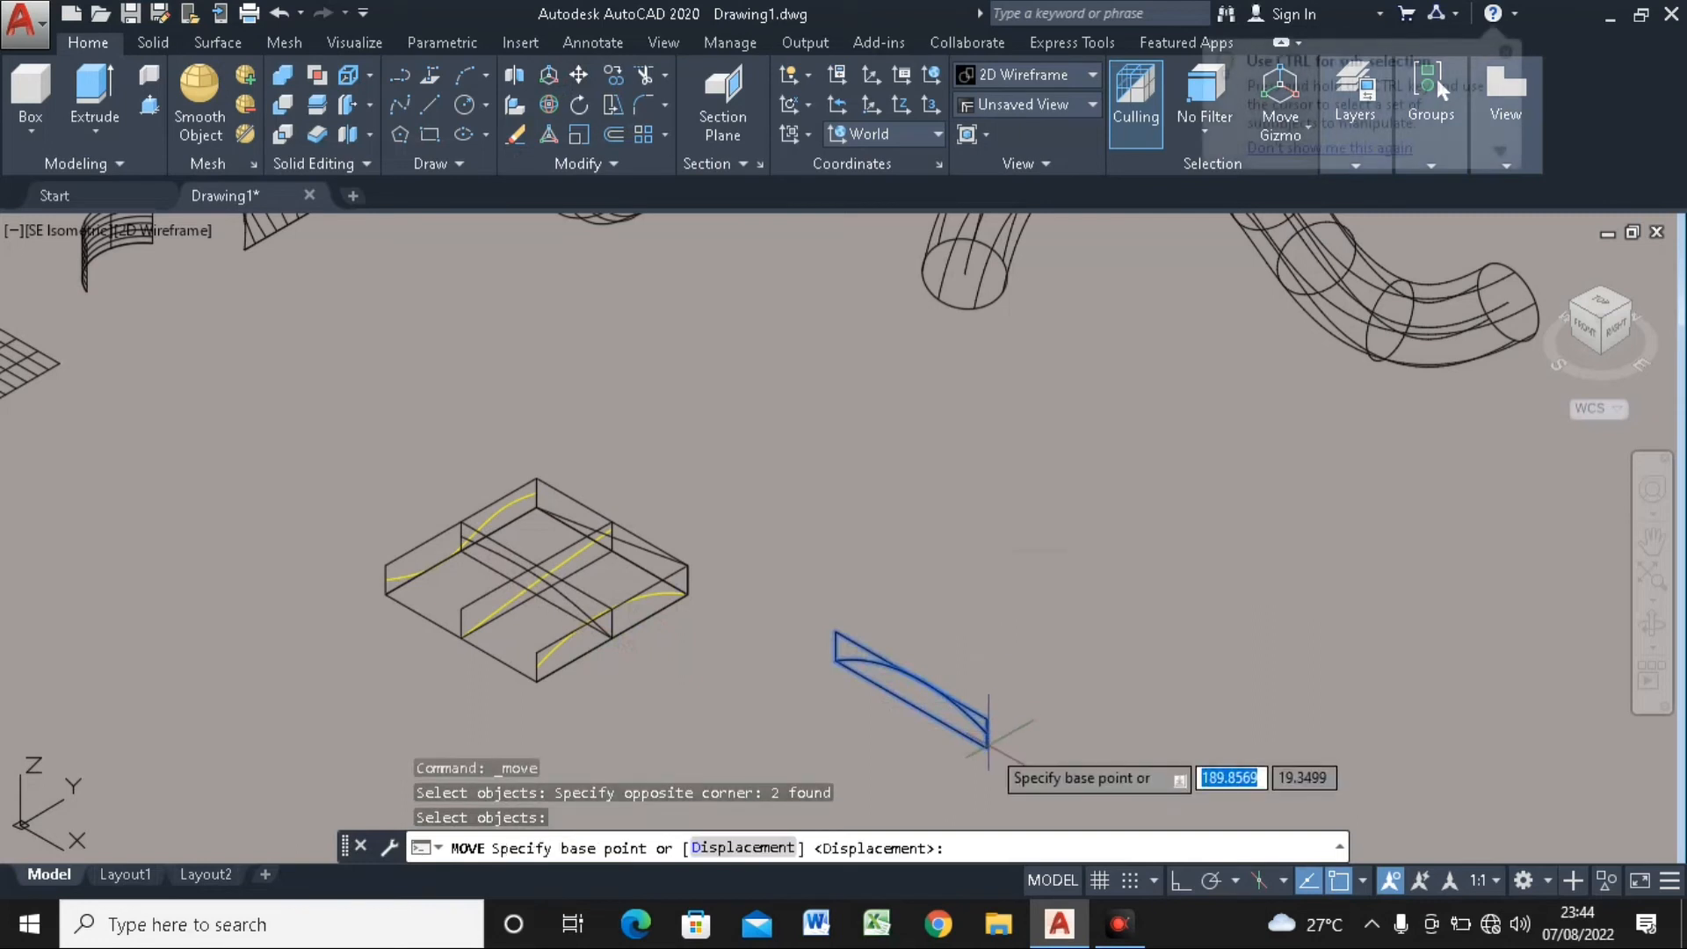
left_click(987, 745)
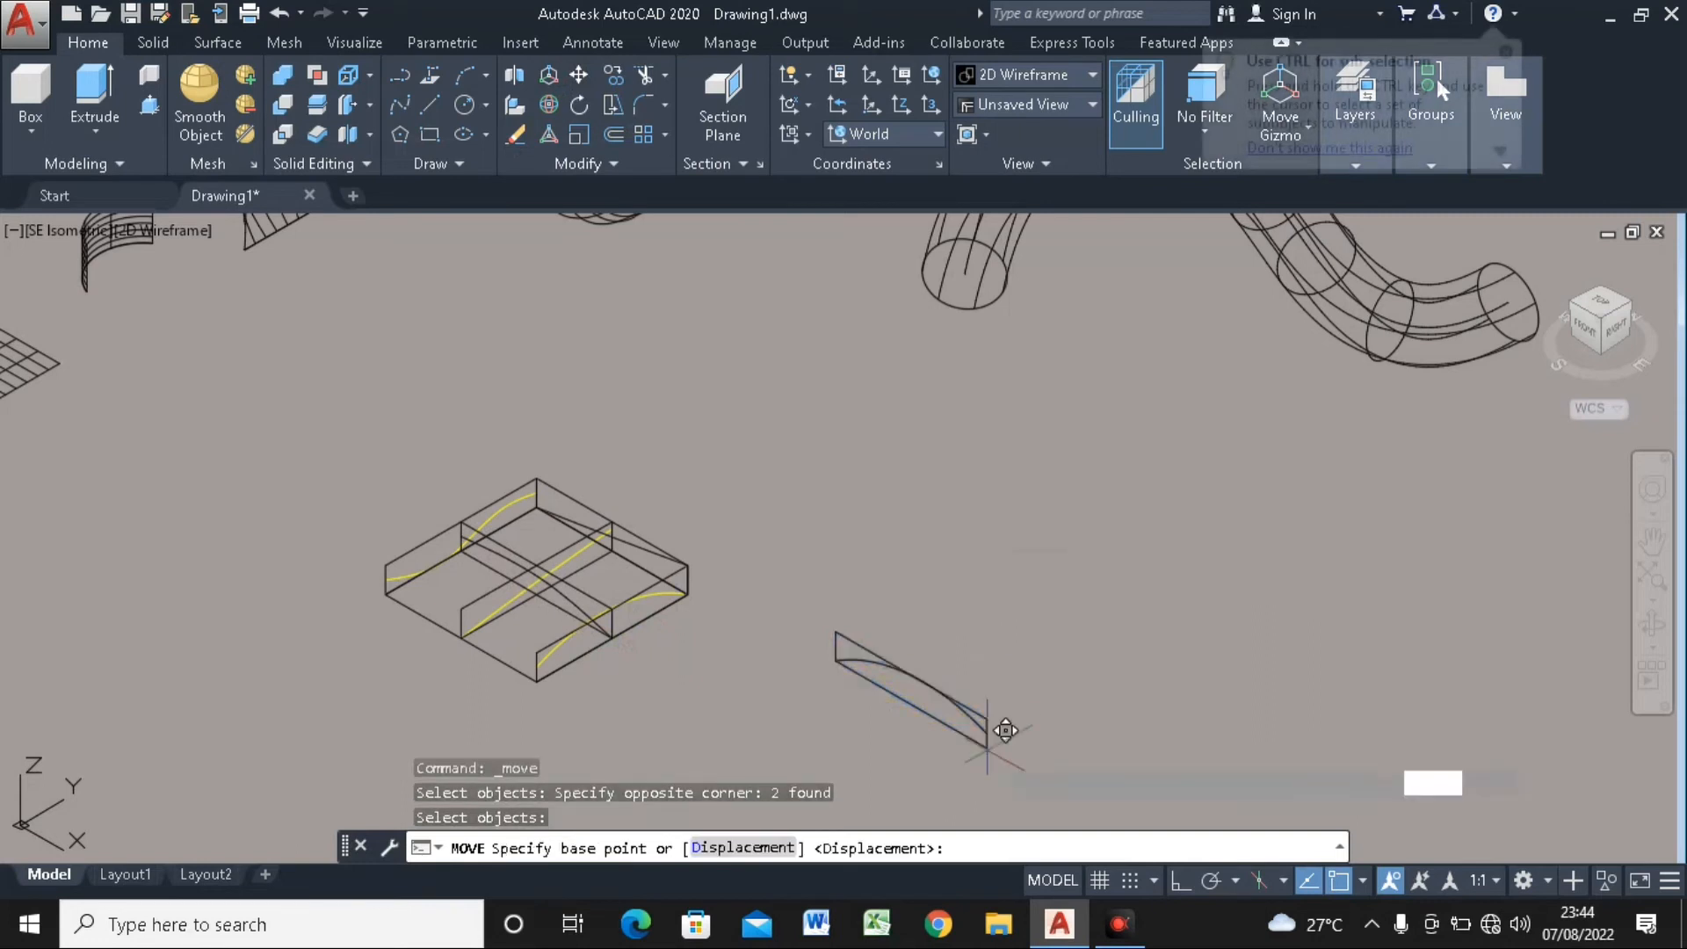
left_click(534, 679)
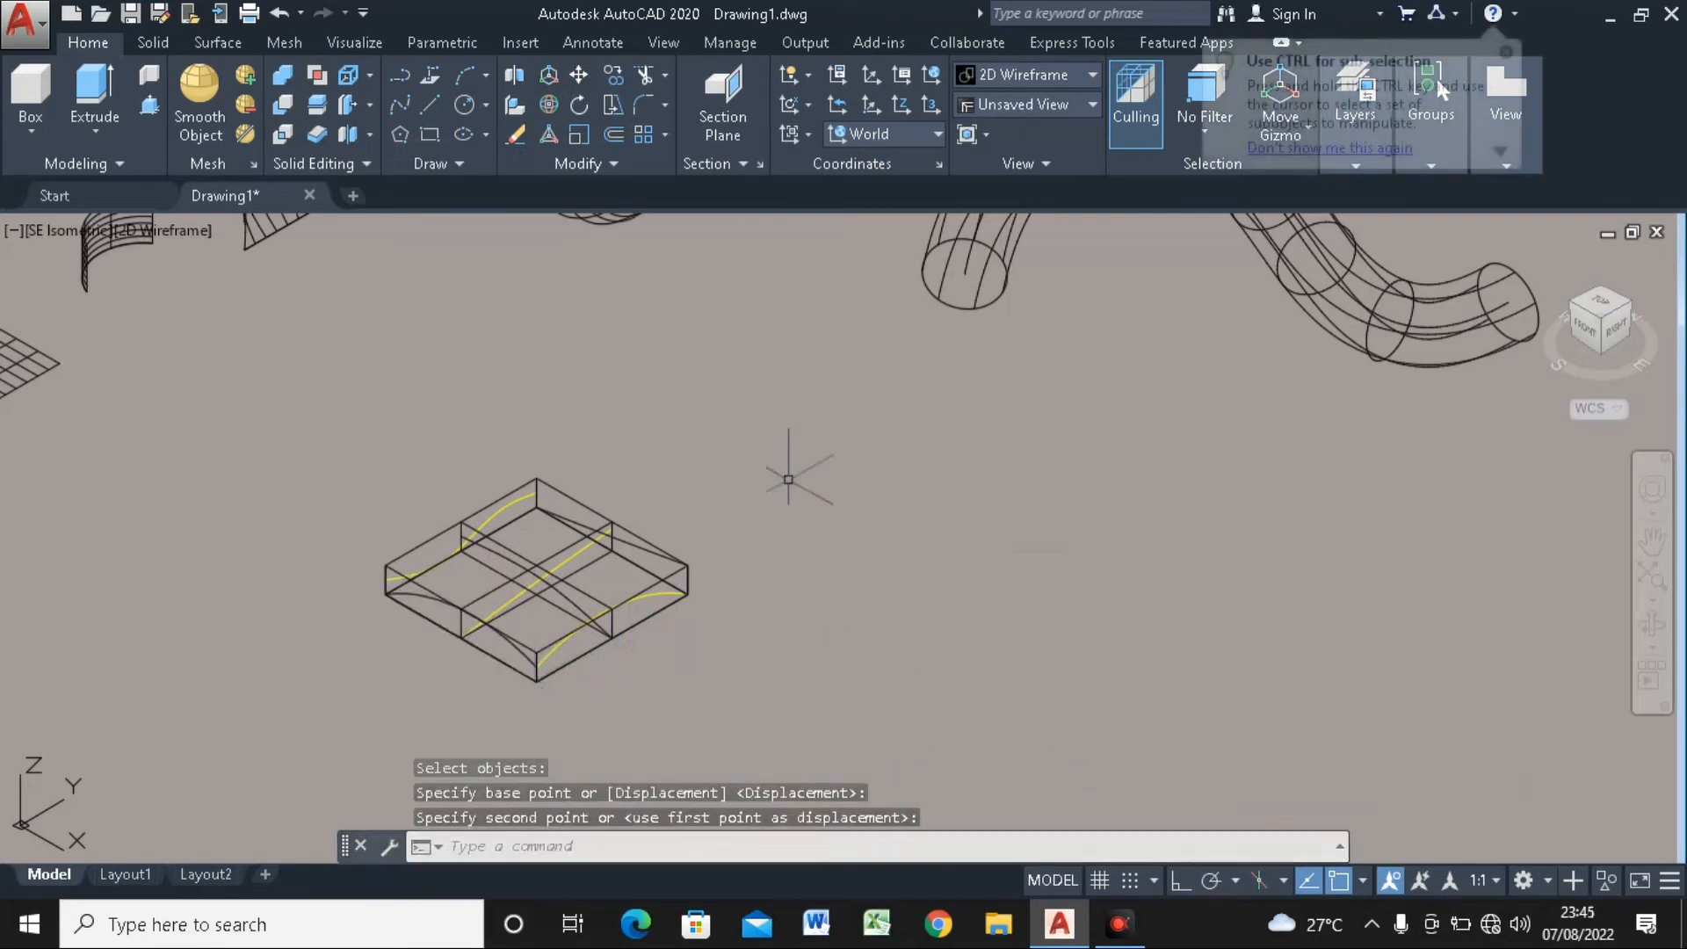
Set the color of the three X-direction curves inside the strips on the square to Green
left_click(582, 522)
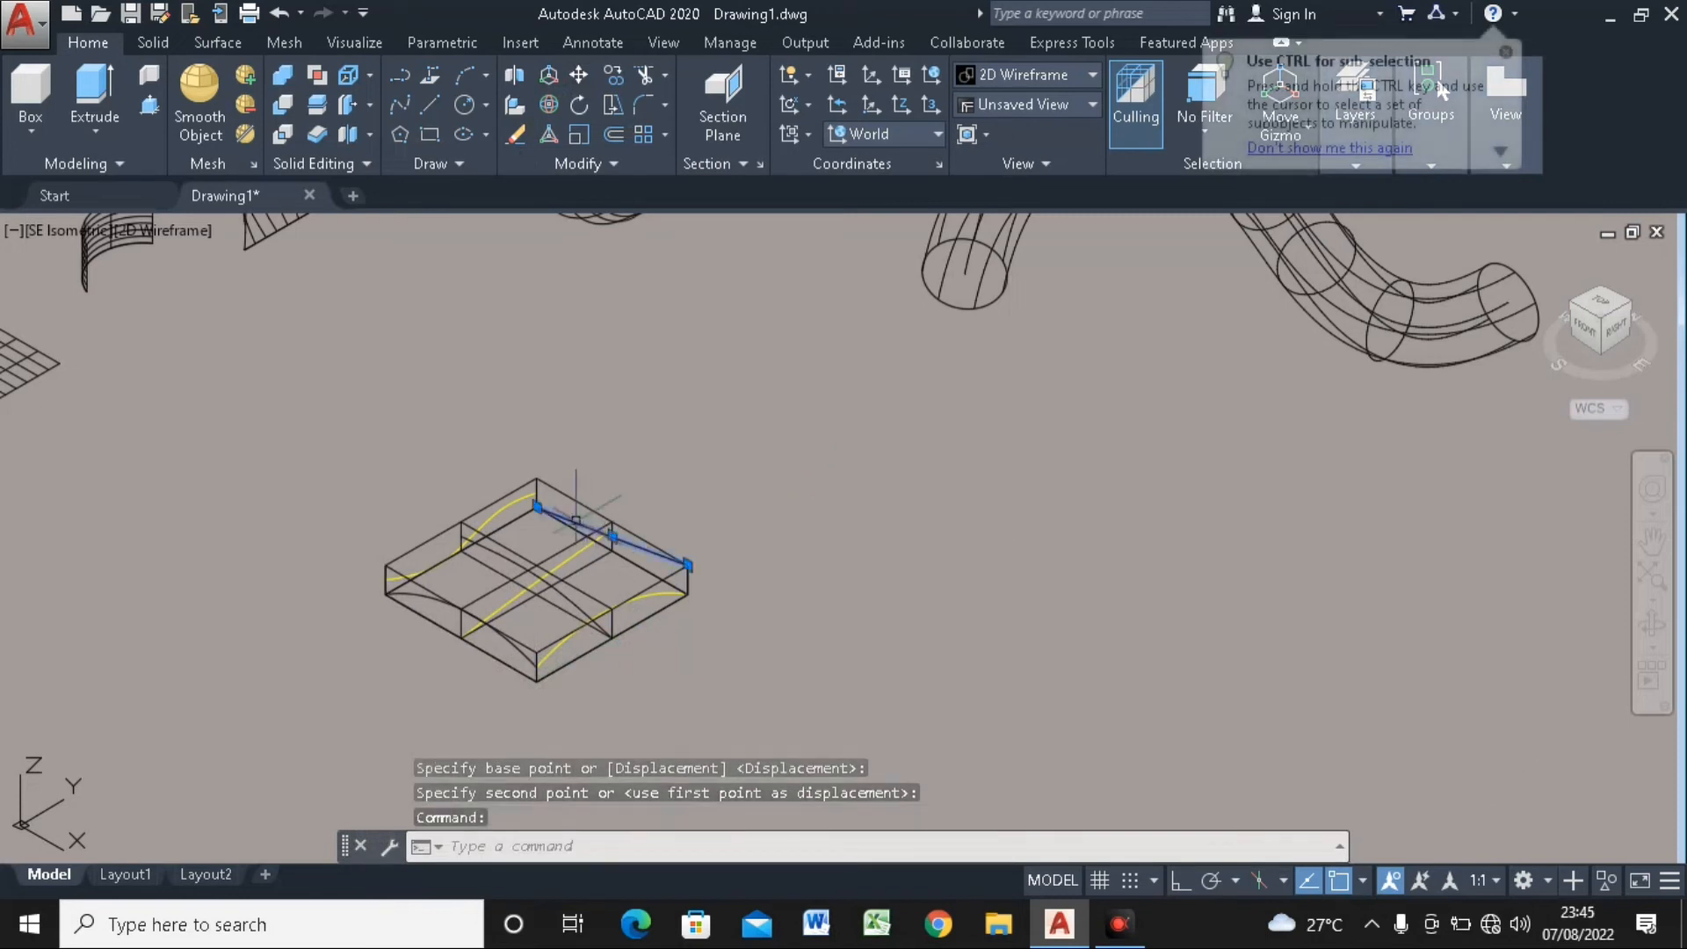
left_click(513, 565)
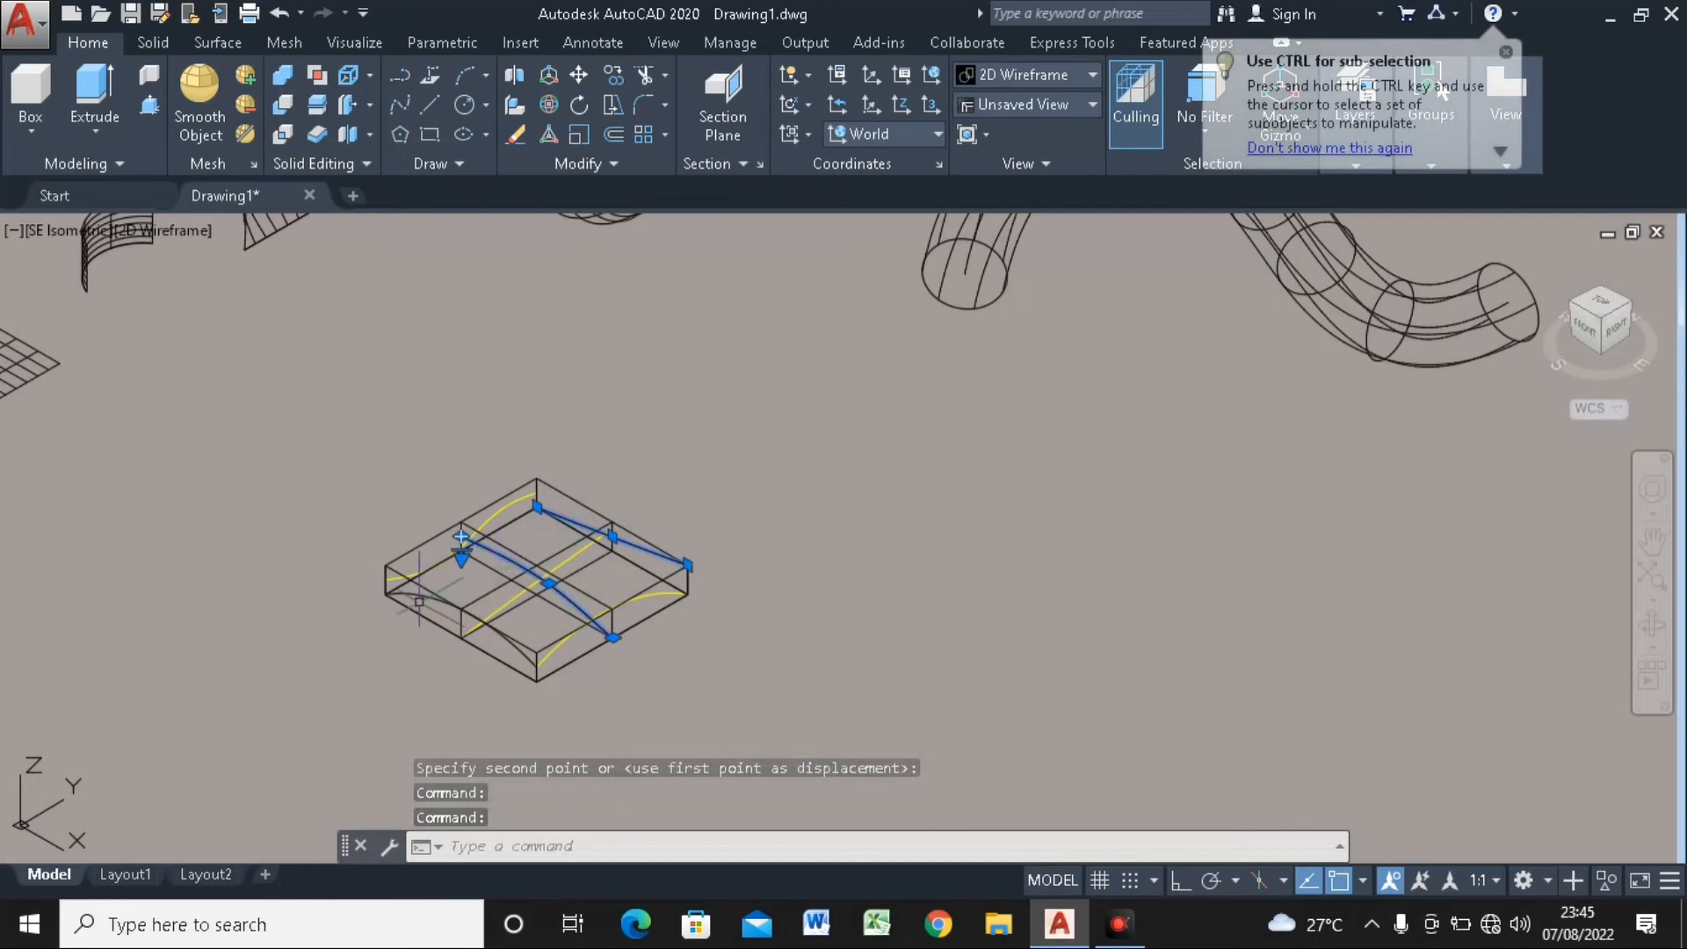
left_click(419, 602)
right_click(425, 598)
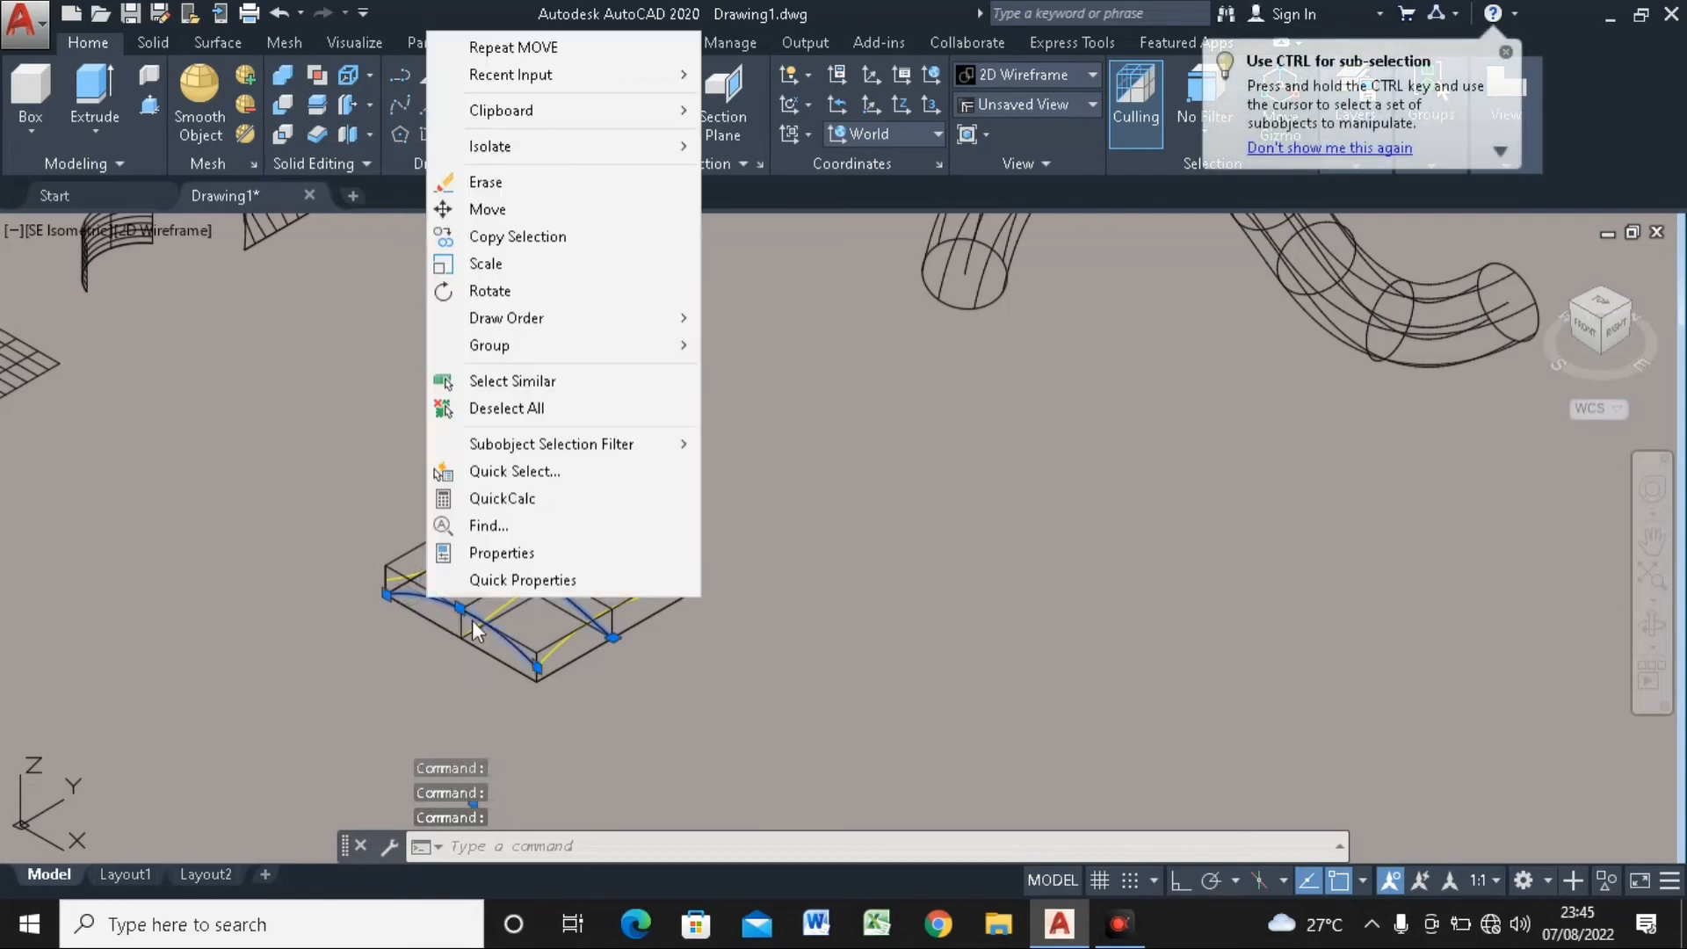
left_click(472, 553)
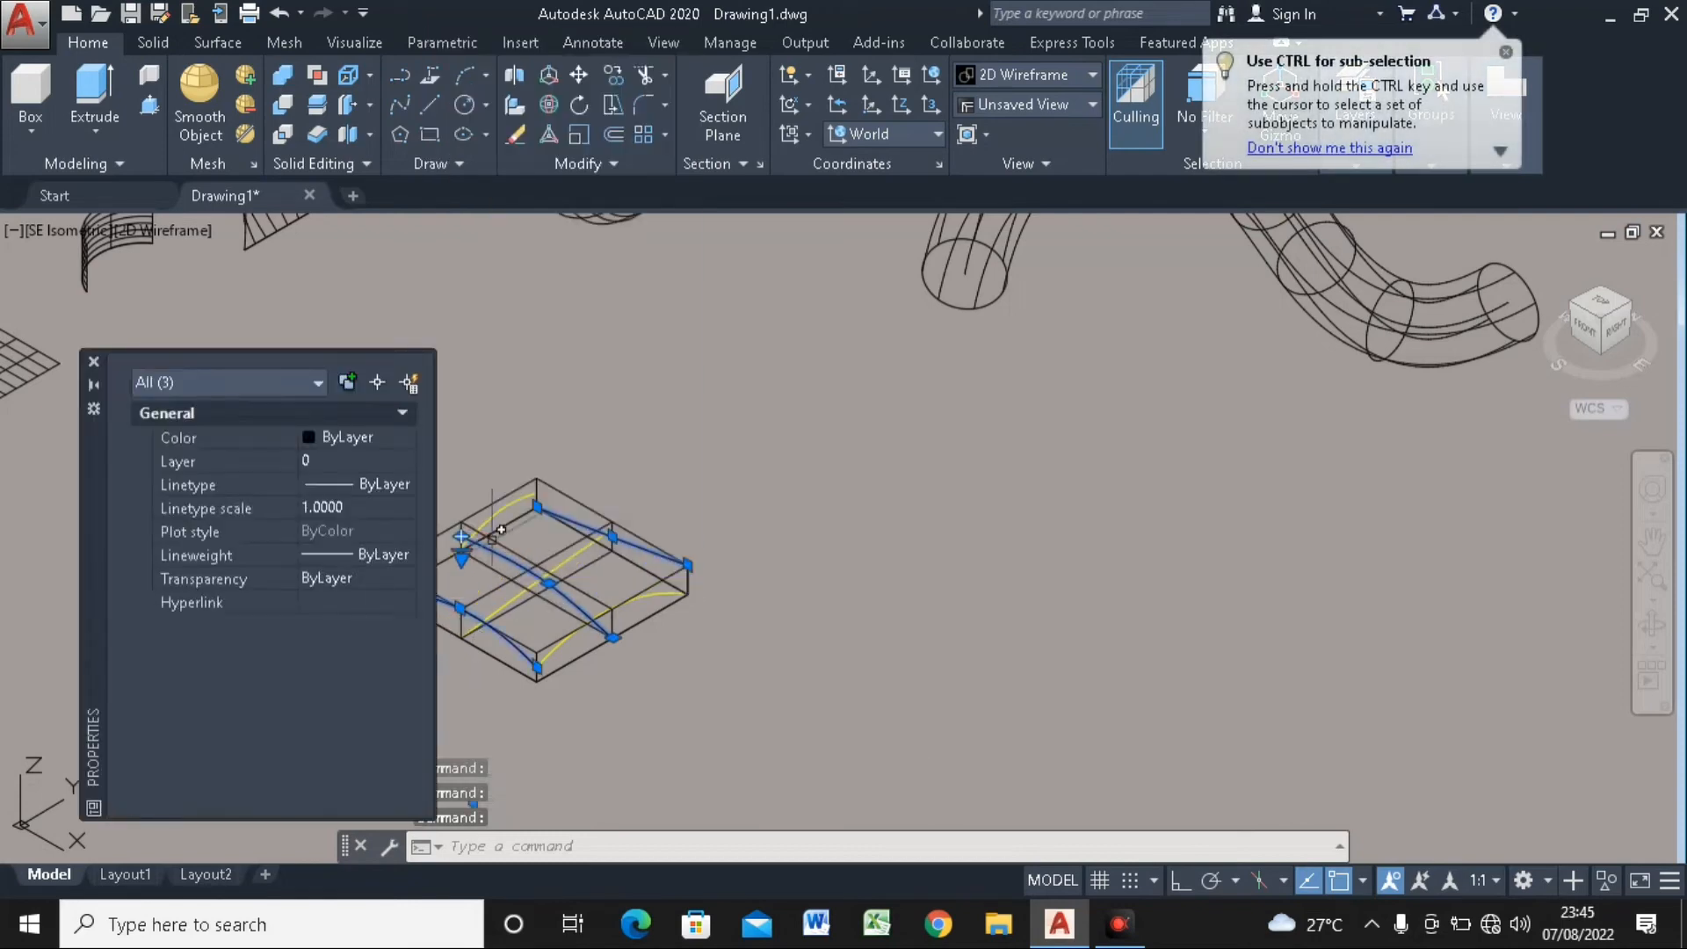
left_click(346, 437)
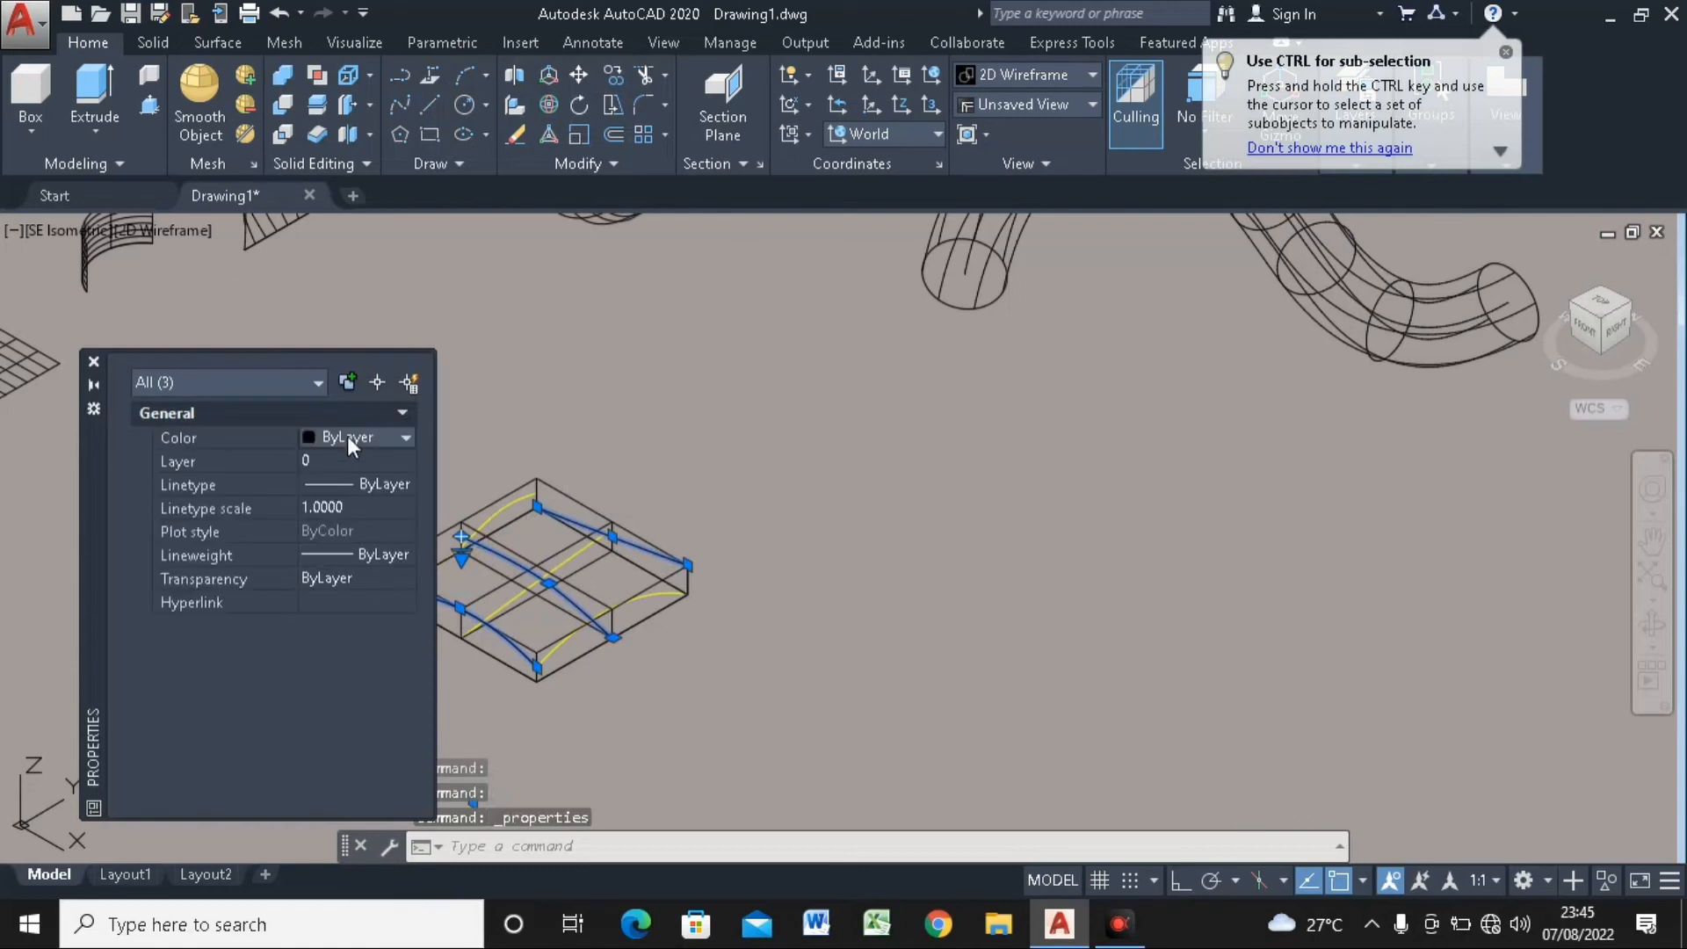
left_click(354, 436)
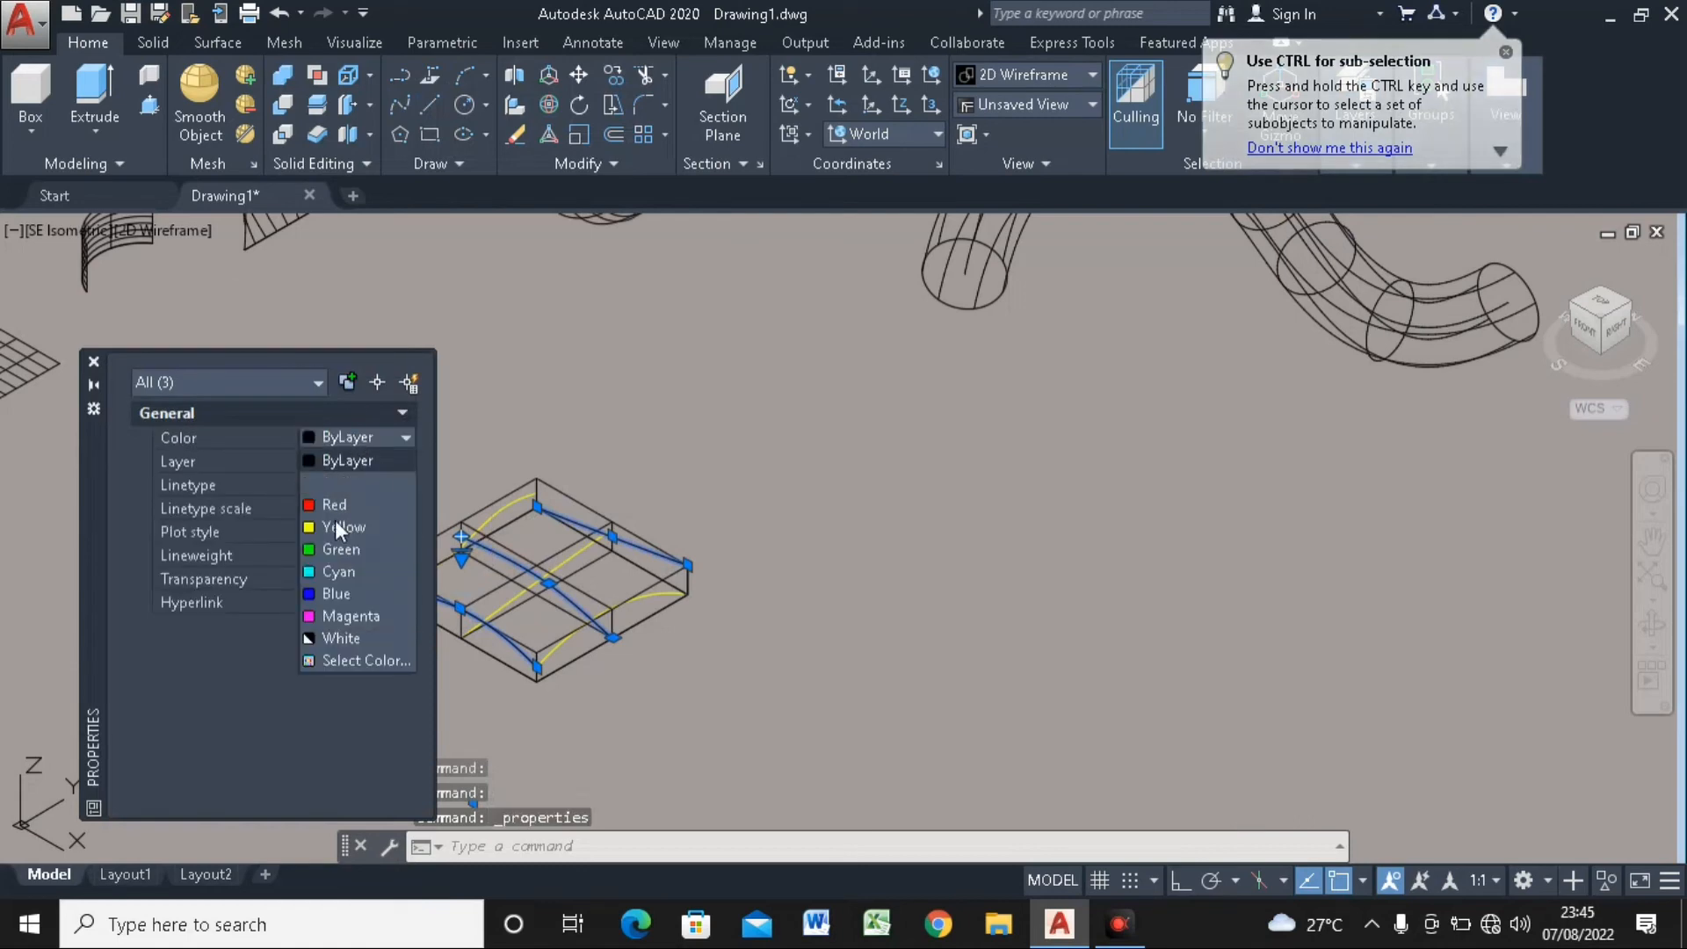
left_click(332, 550)
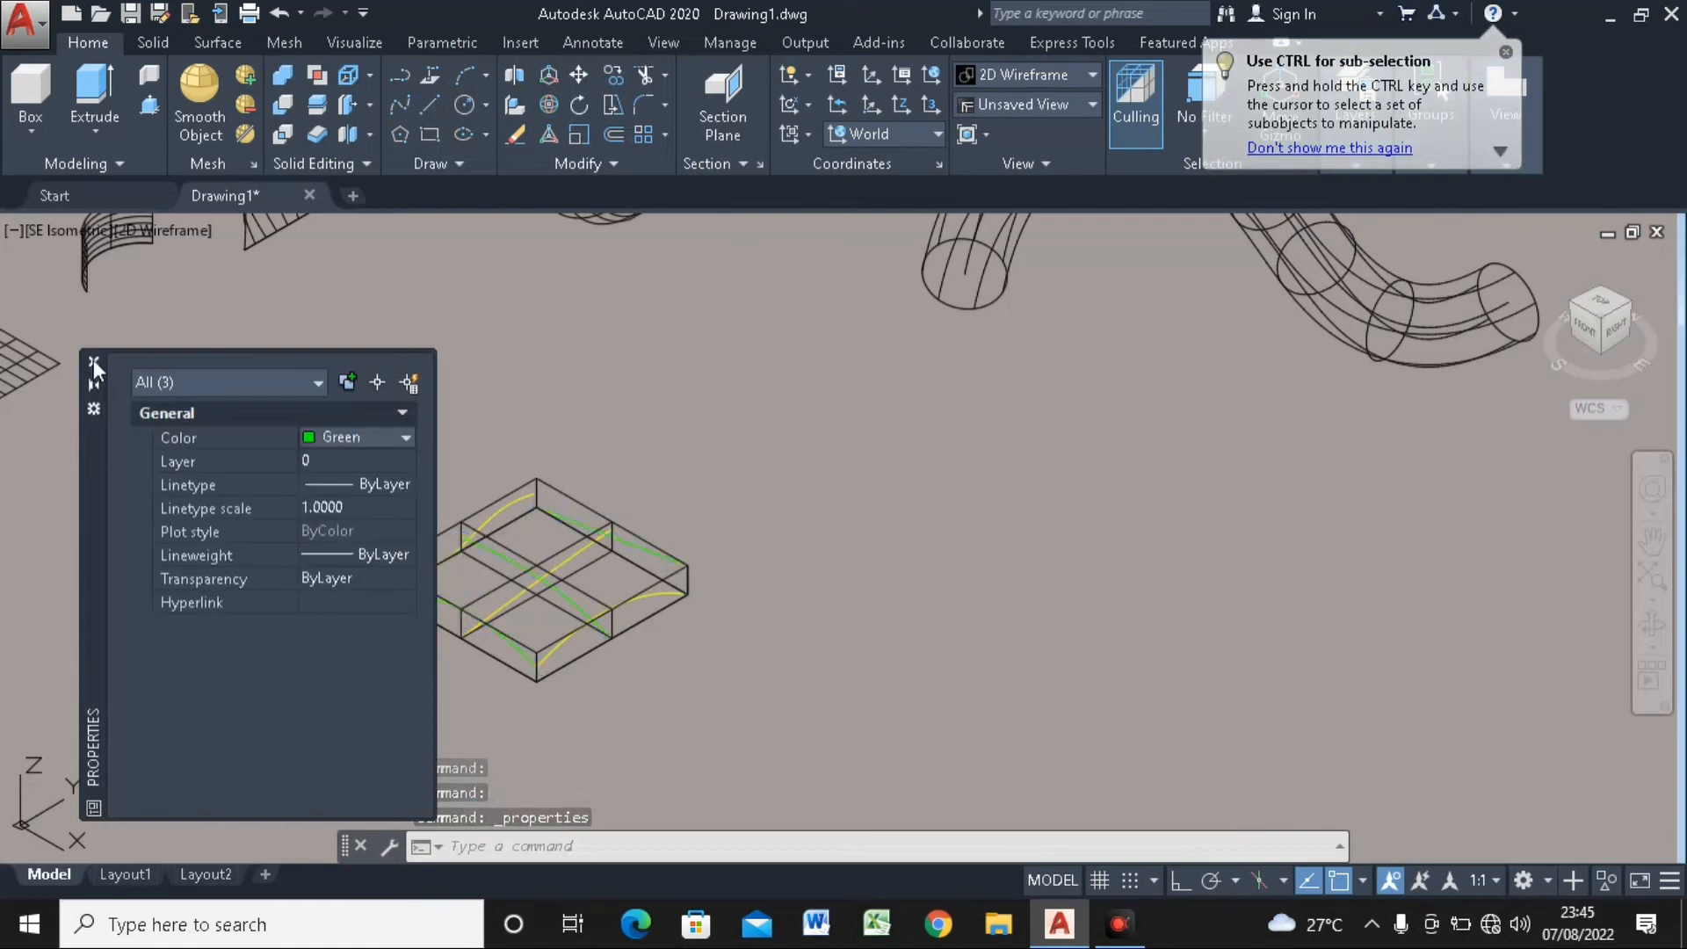
left_click(93, 361)
key("Escape")
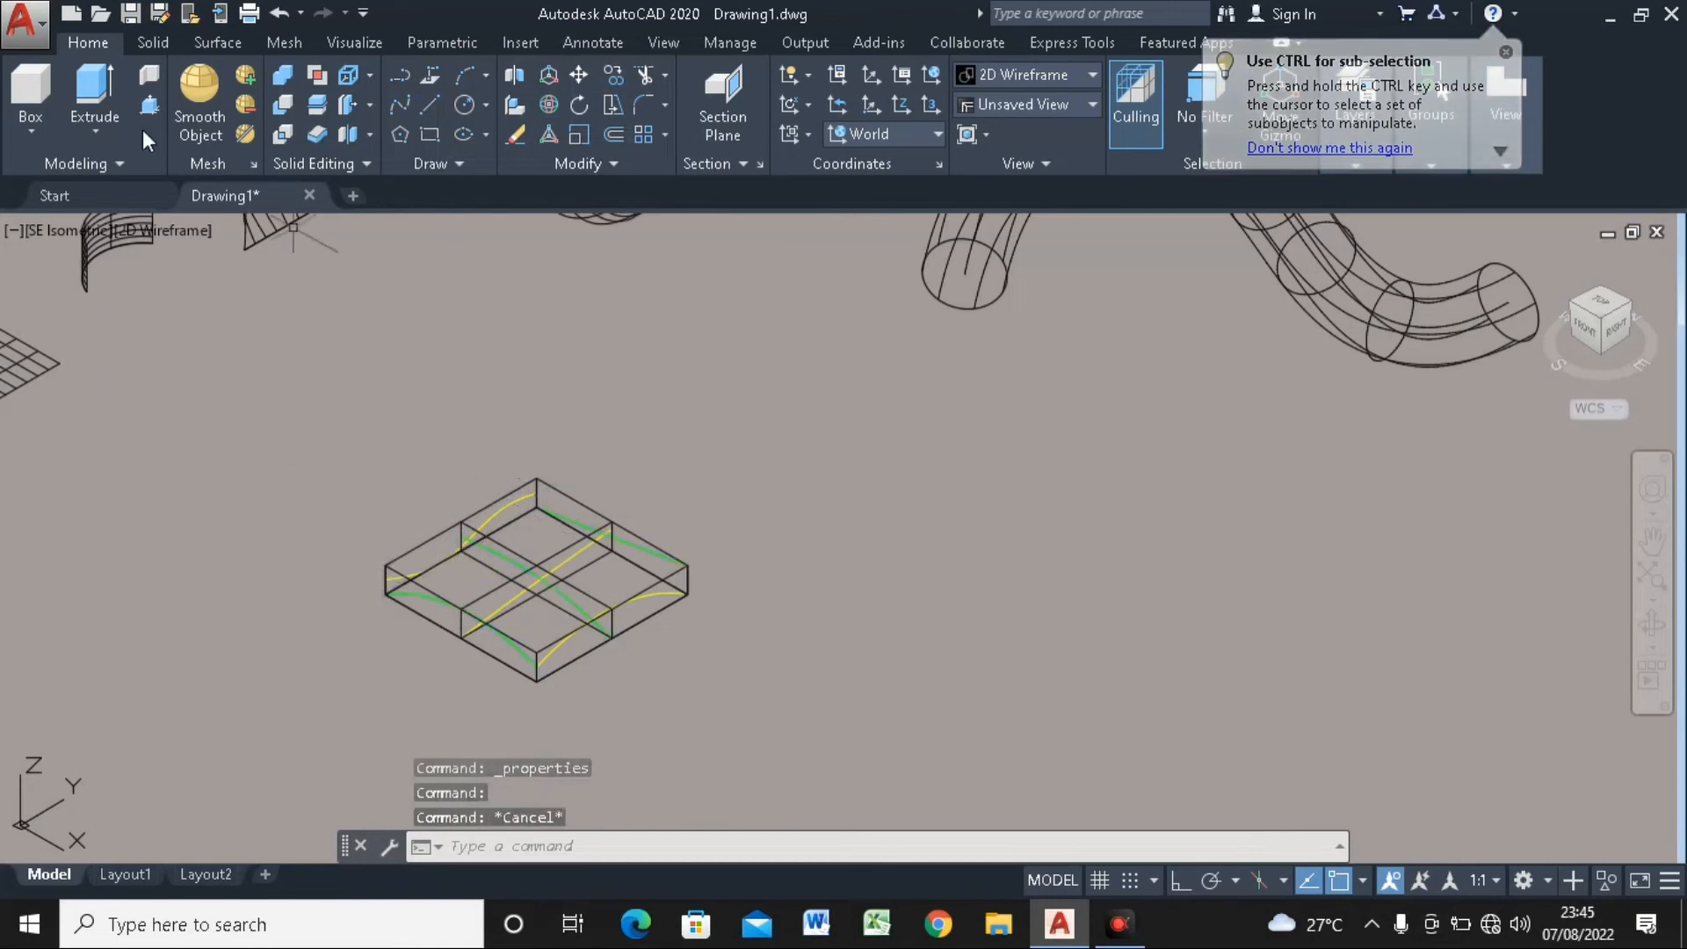
Create a network surface with the three yellow curves as first direction and the three green curves as second direction
left_click(213, 42)
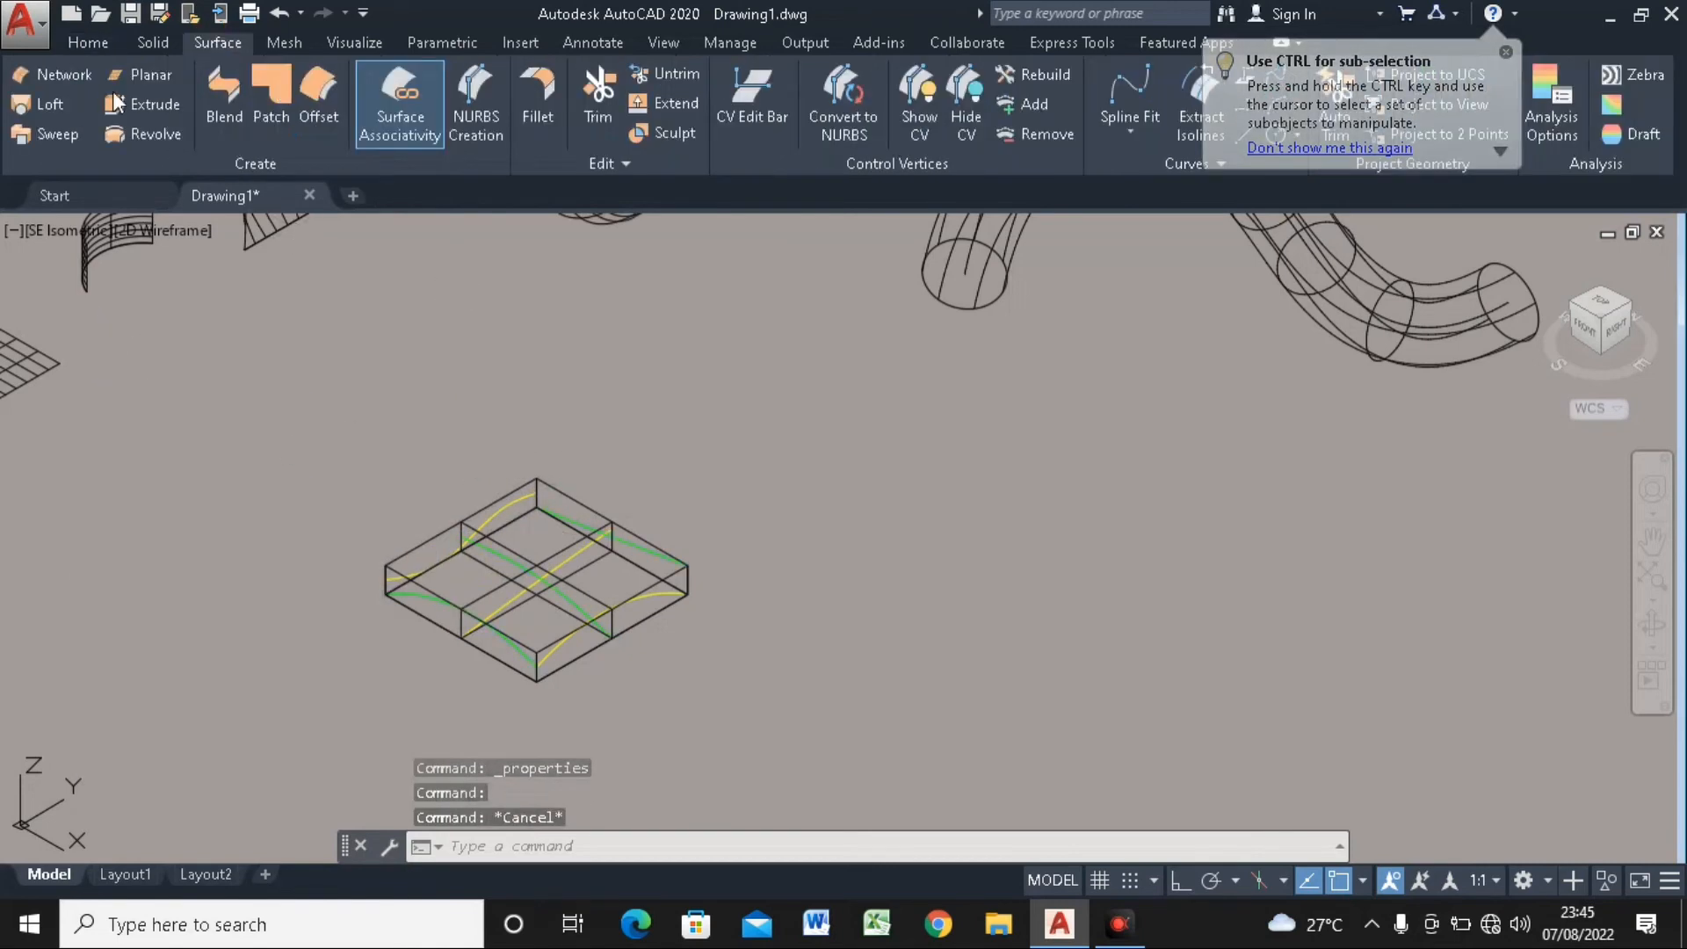
left_click(65, 74)
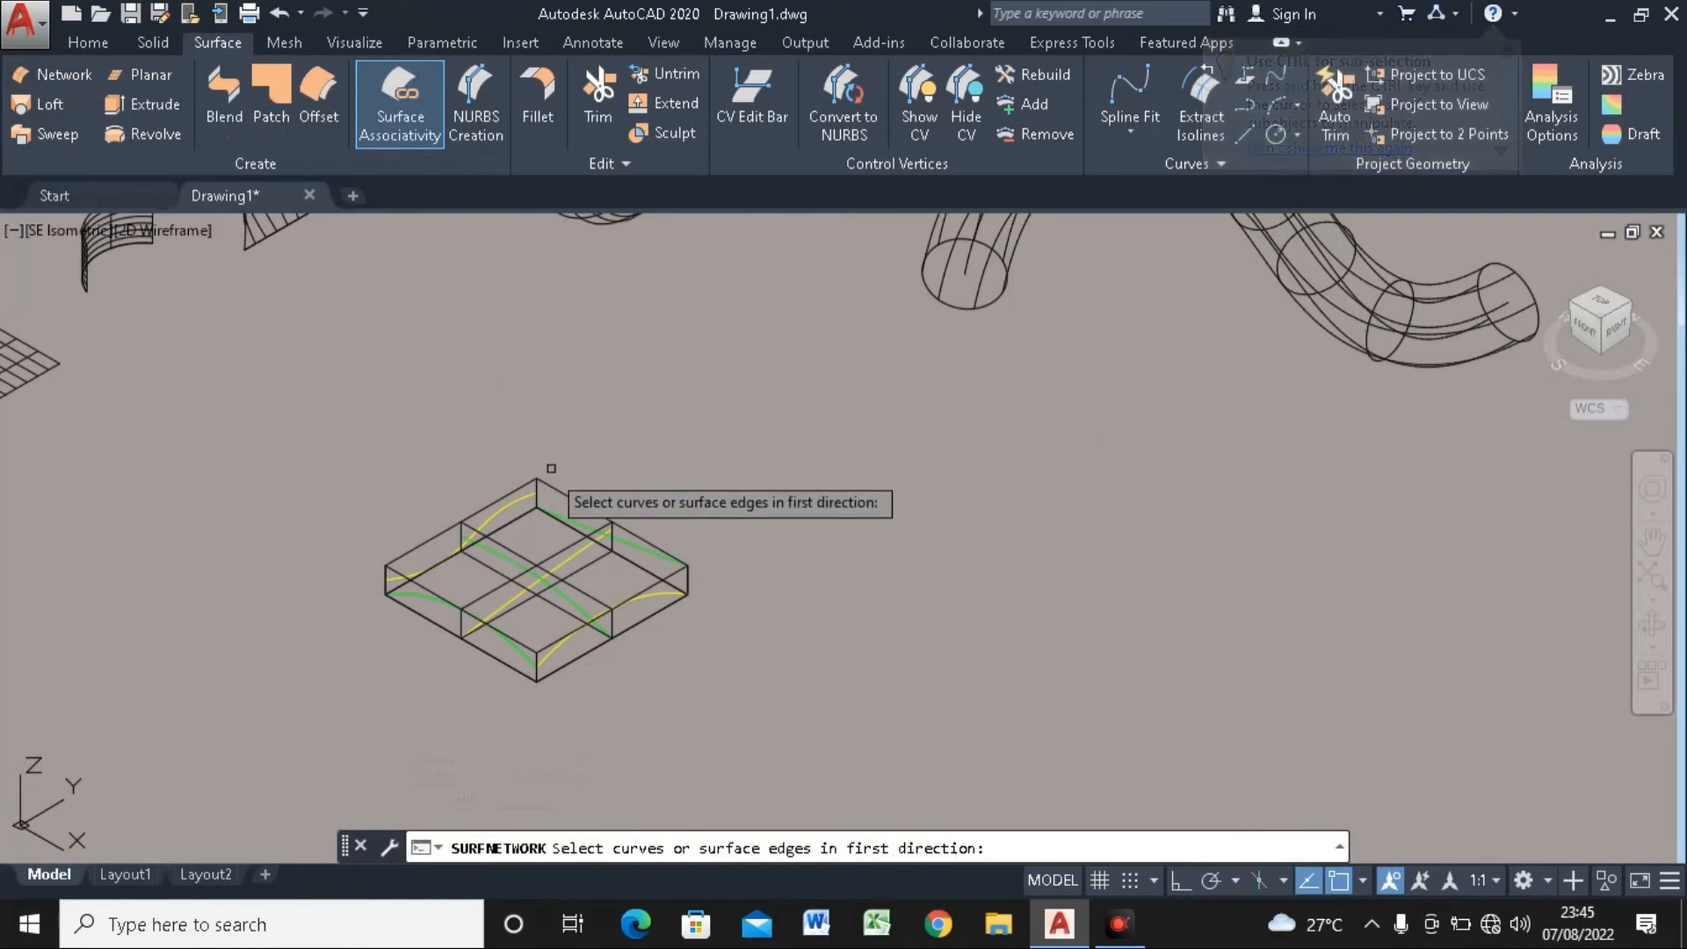
left_click(502, 508)
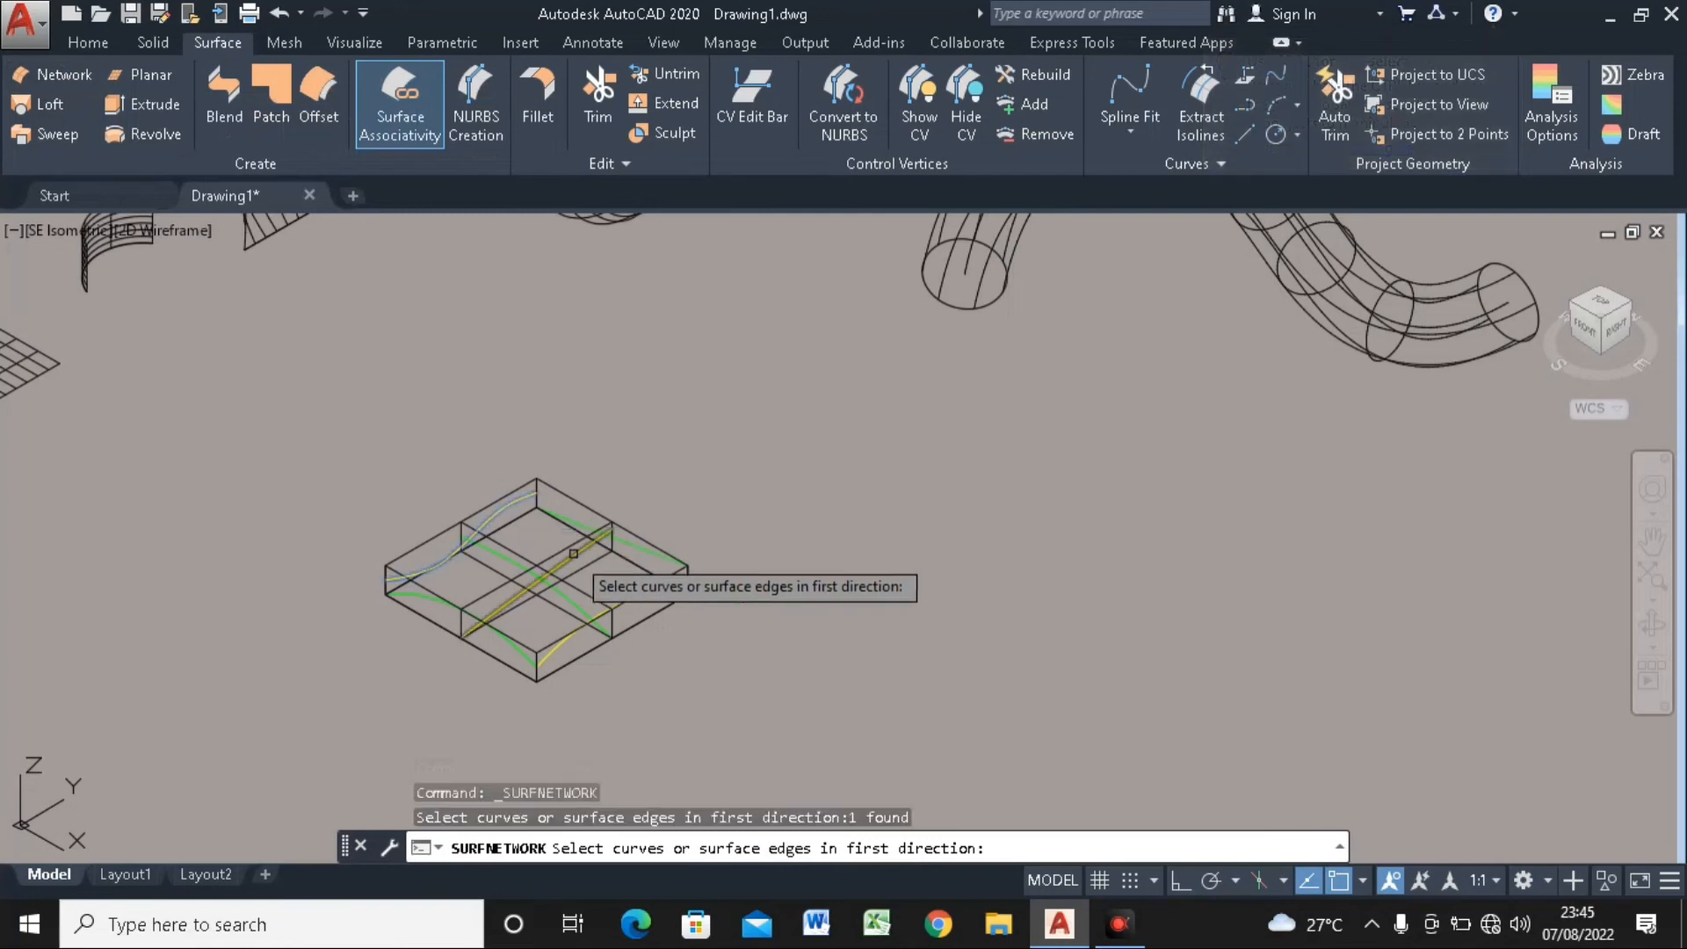
left_click(573, 553)
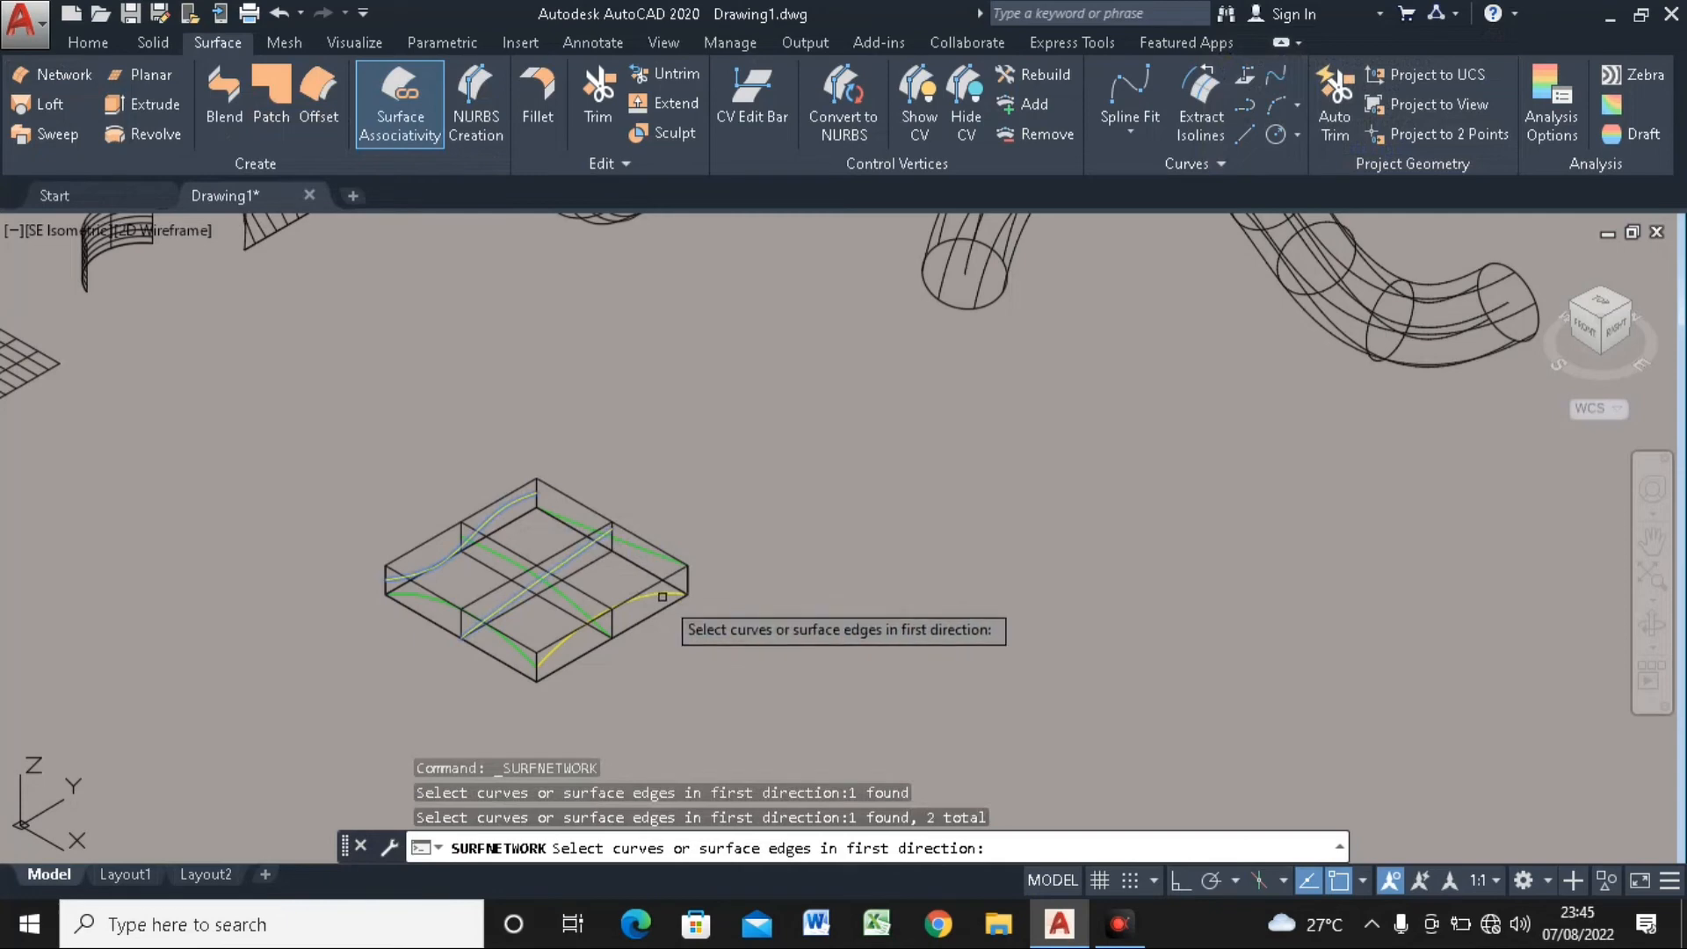
left_click(662, 597)
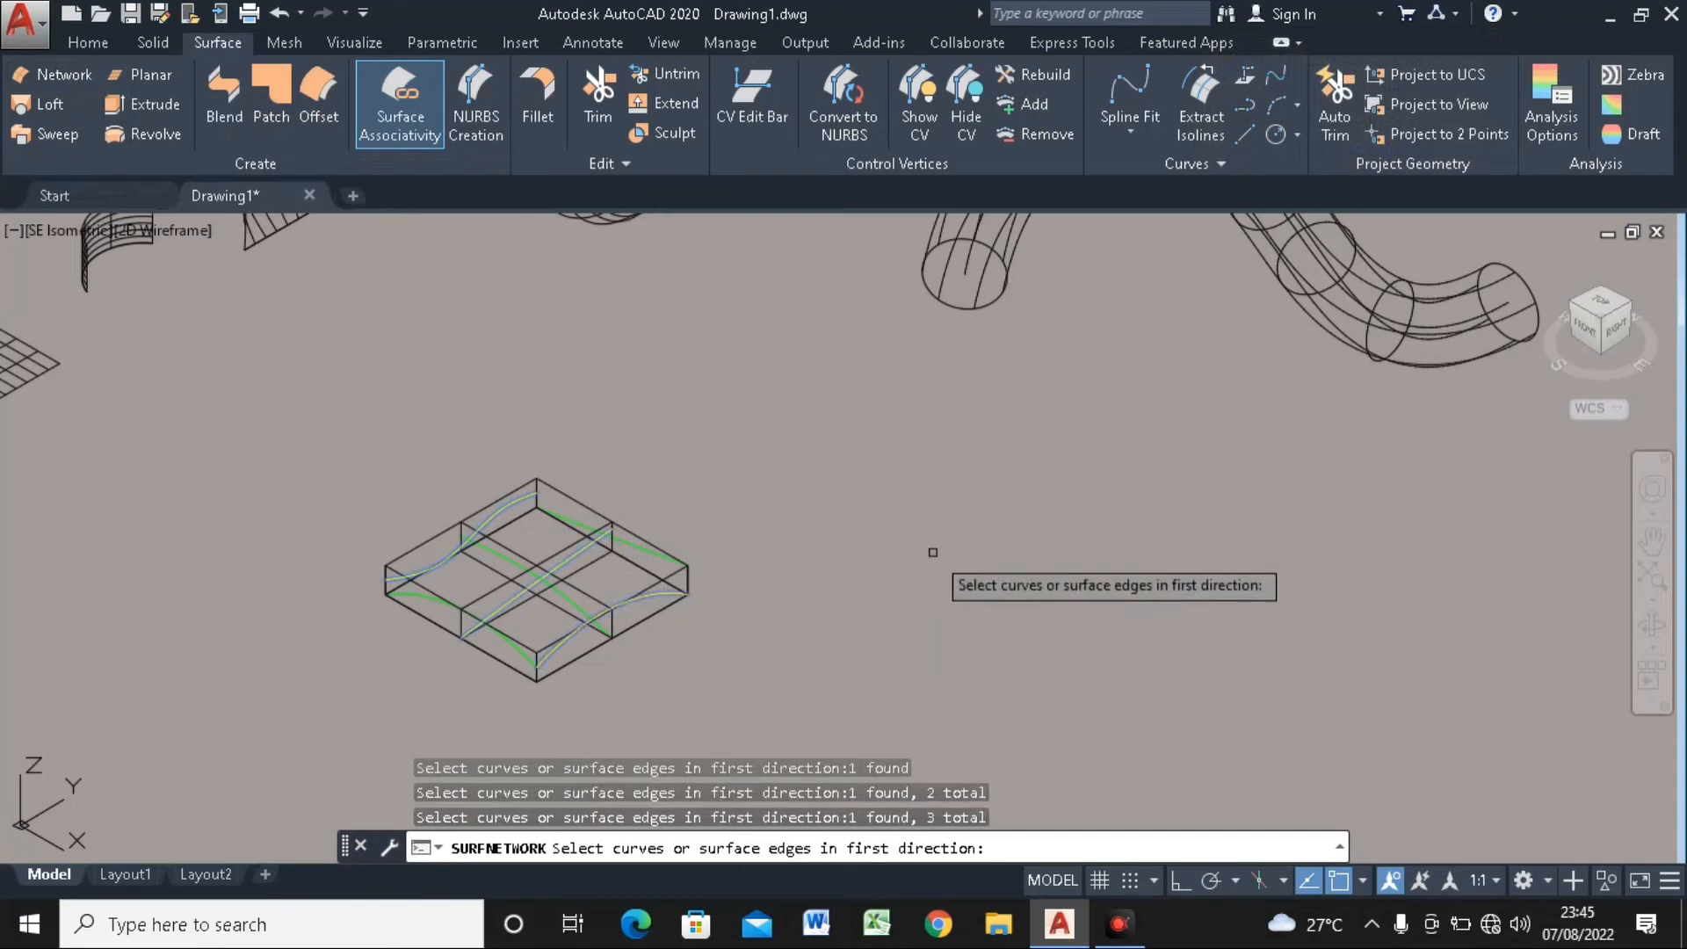
key("Return")
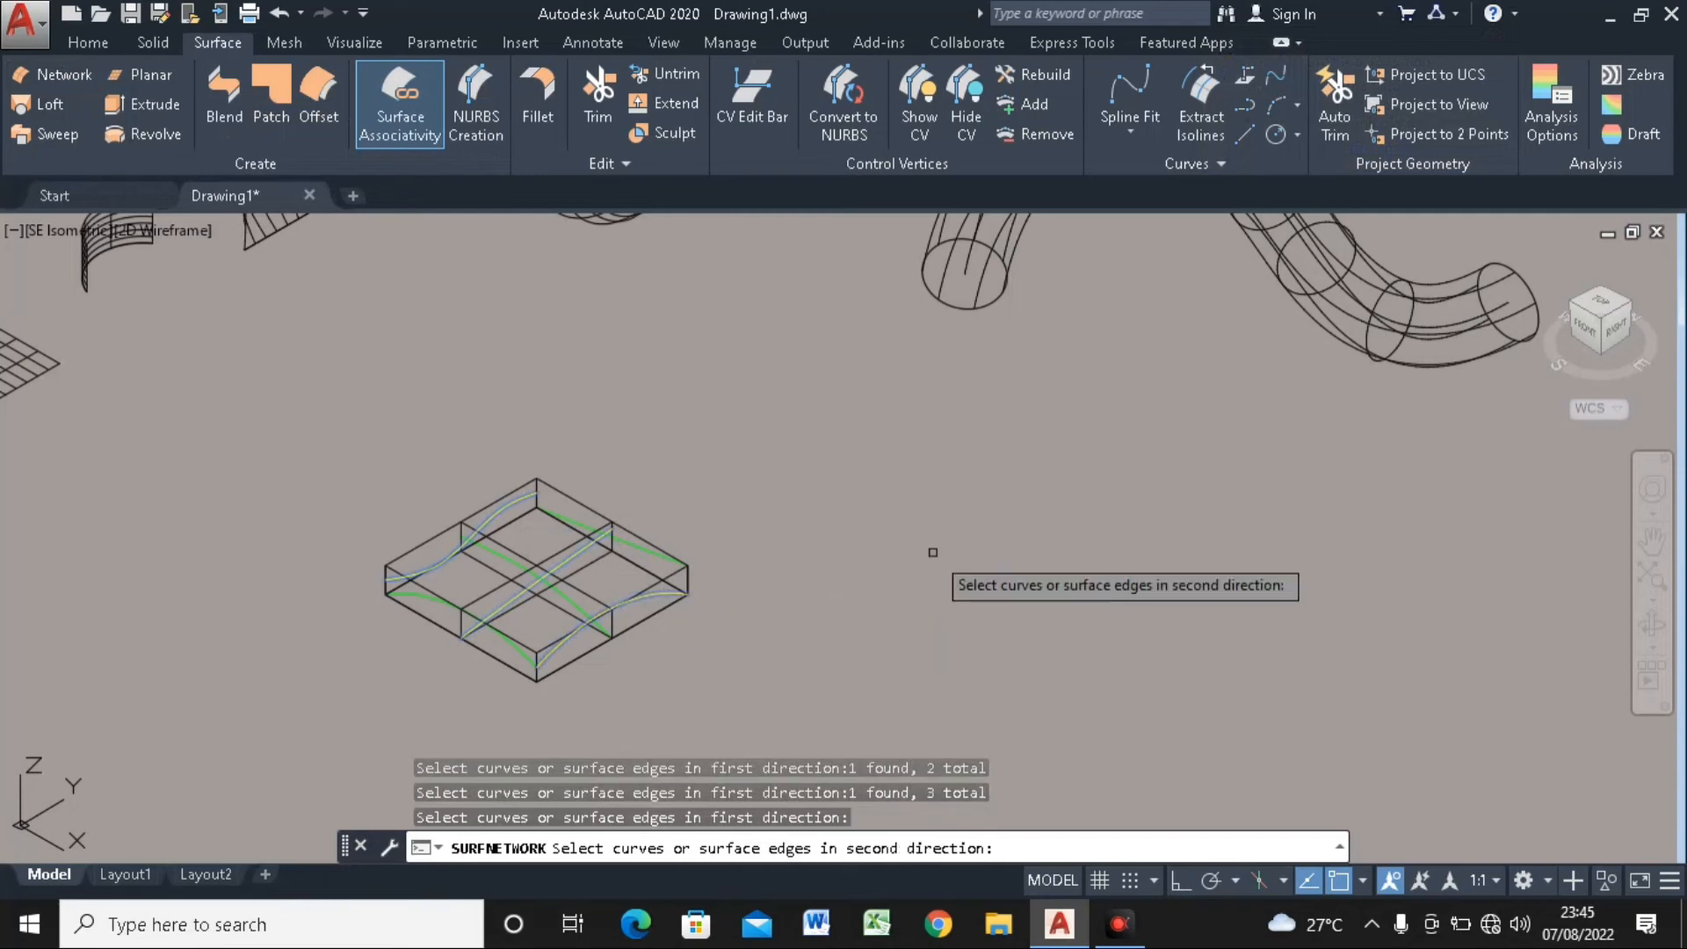
left_click(417, 594)
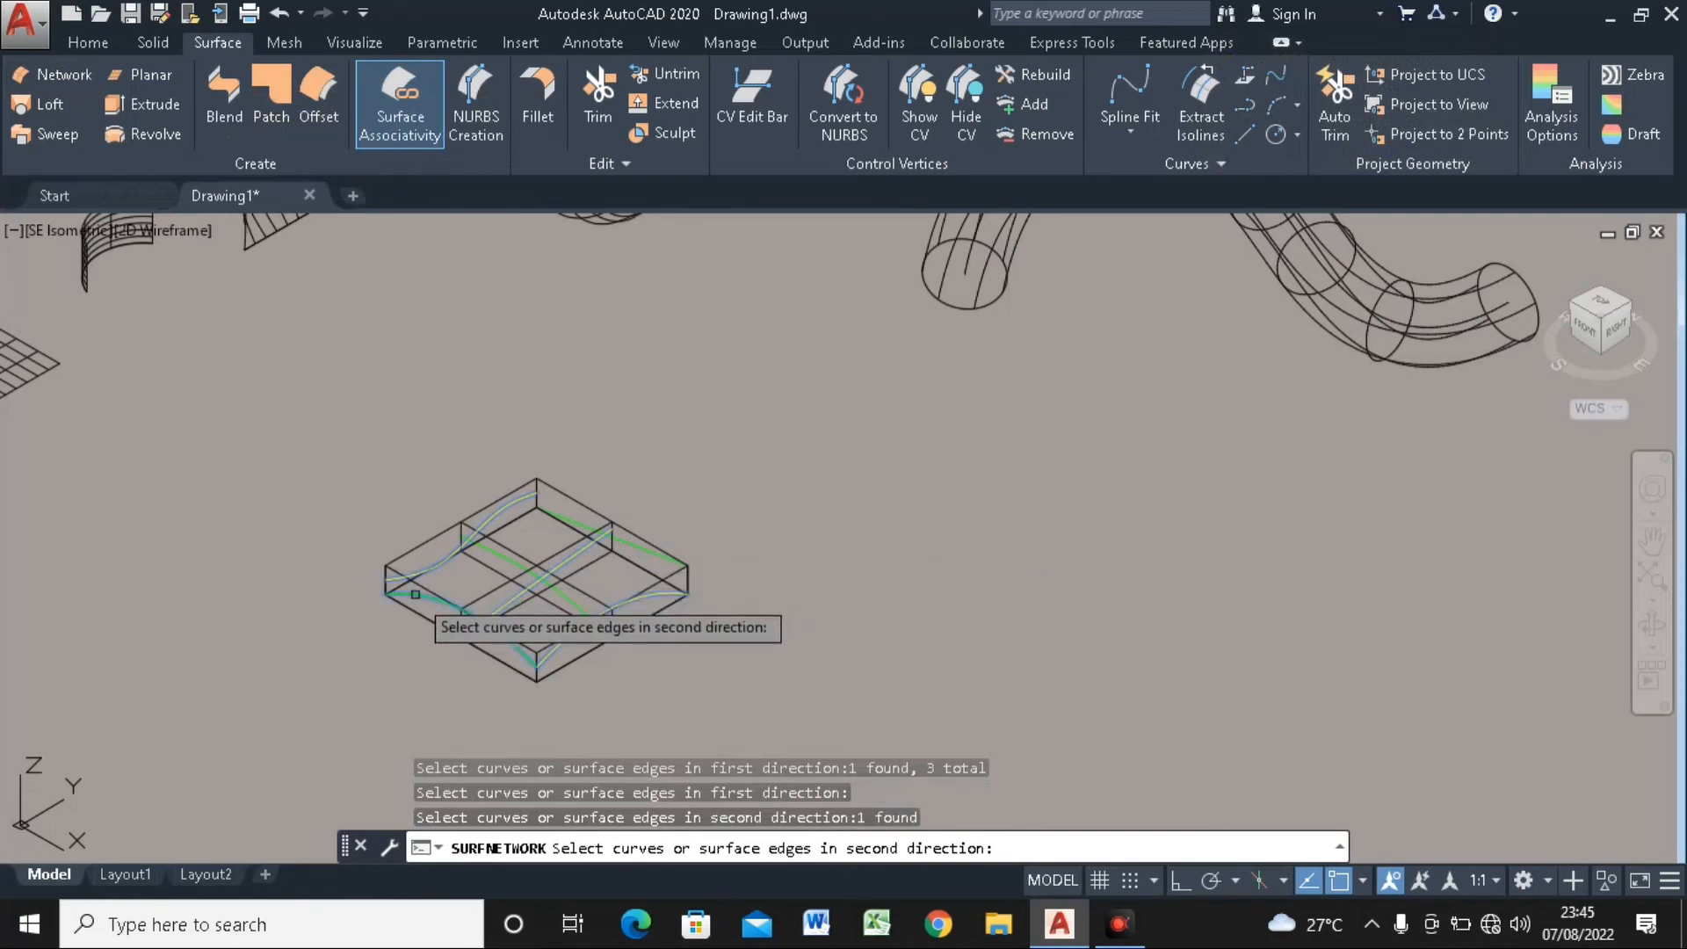
left_click(493, 553)
left_click(575, 522)
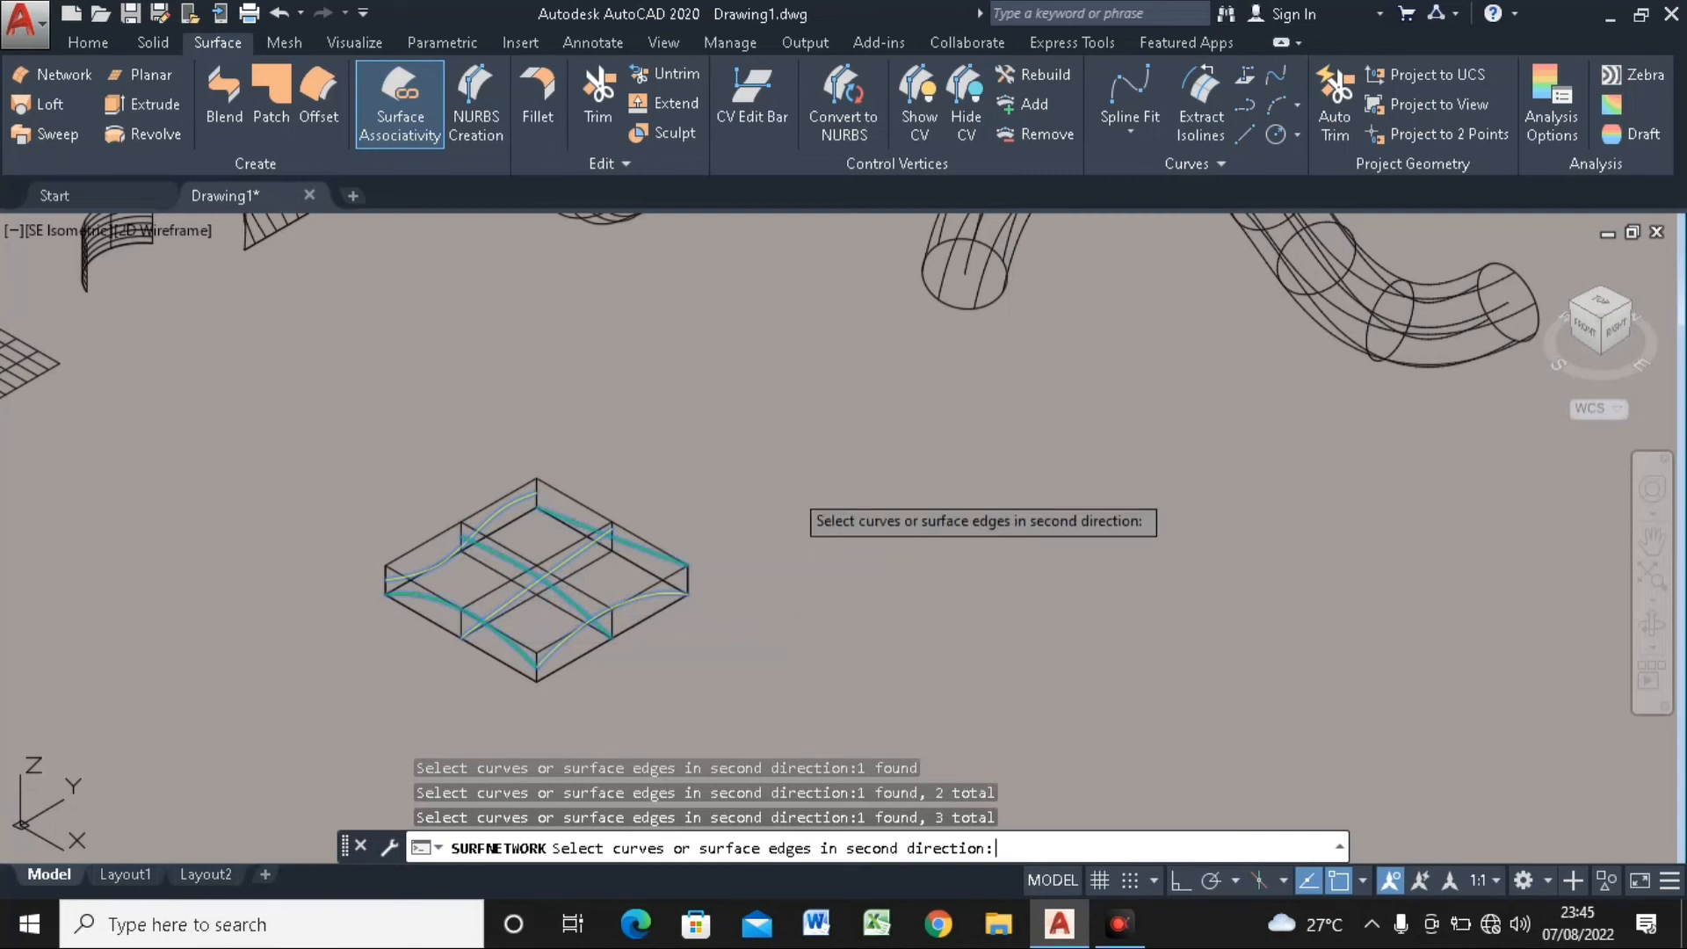
key("Return")
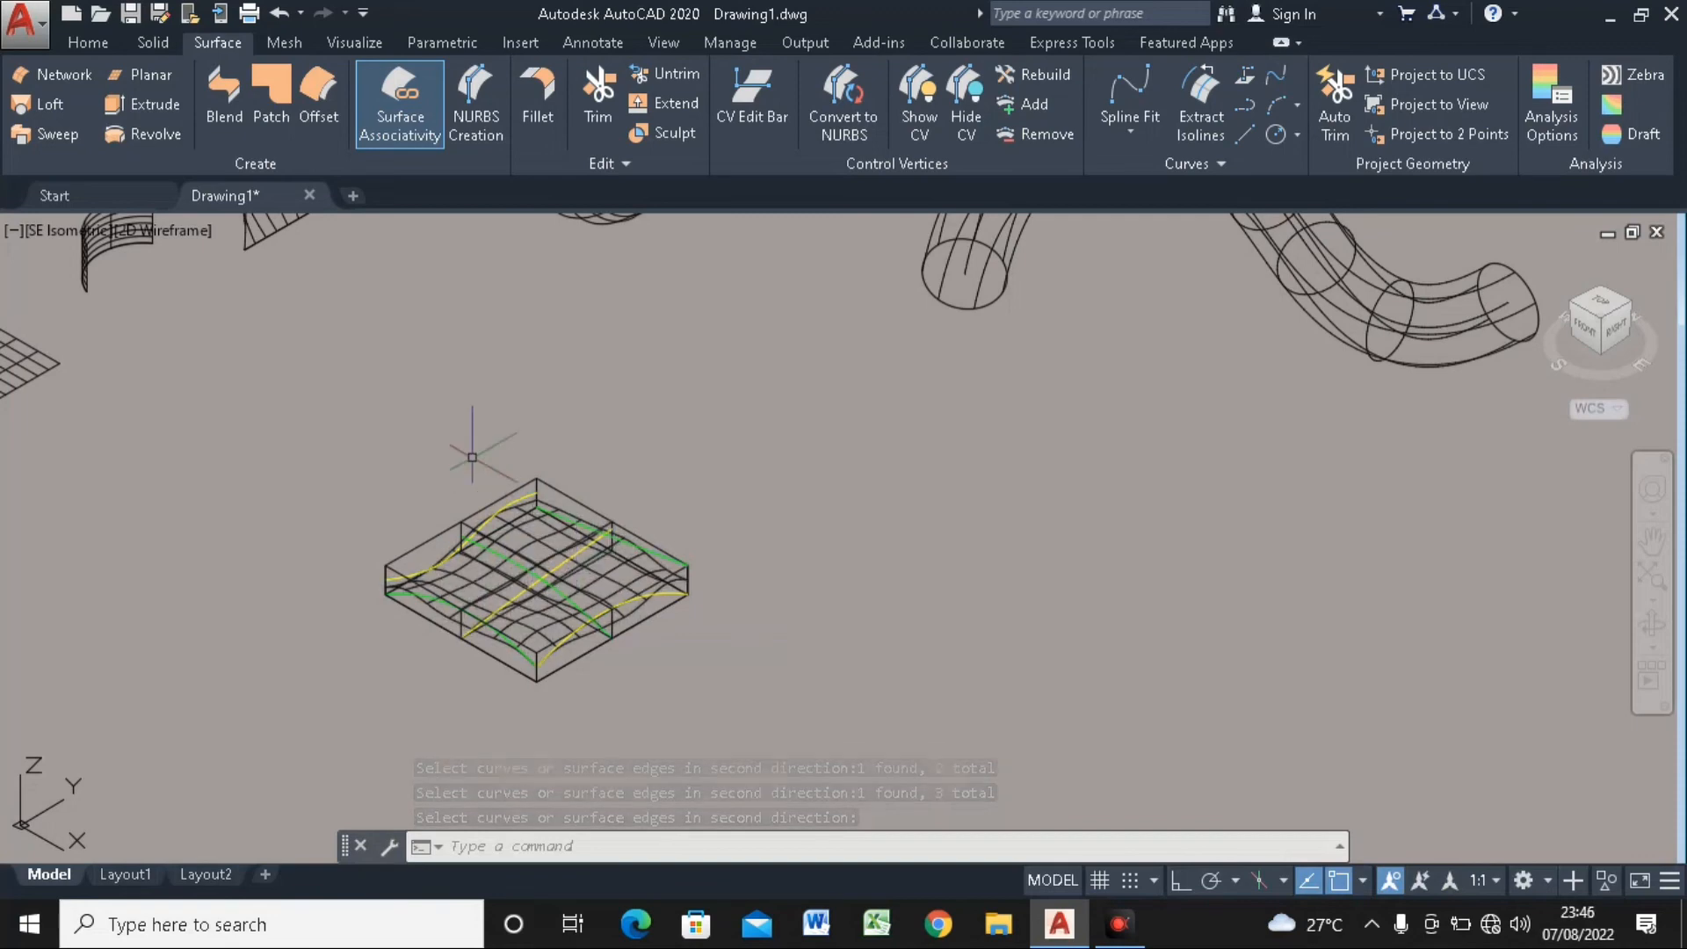
Display the model with the network surface in the Conceptual visual style
left_click(178, 231)
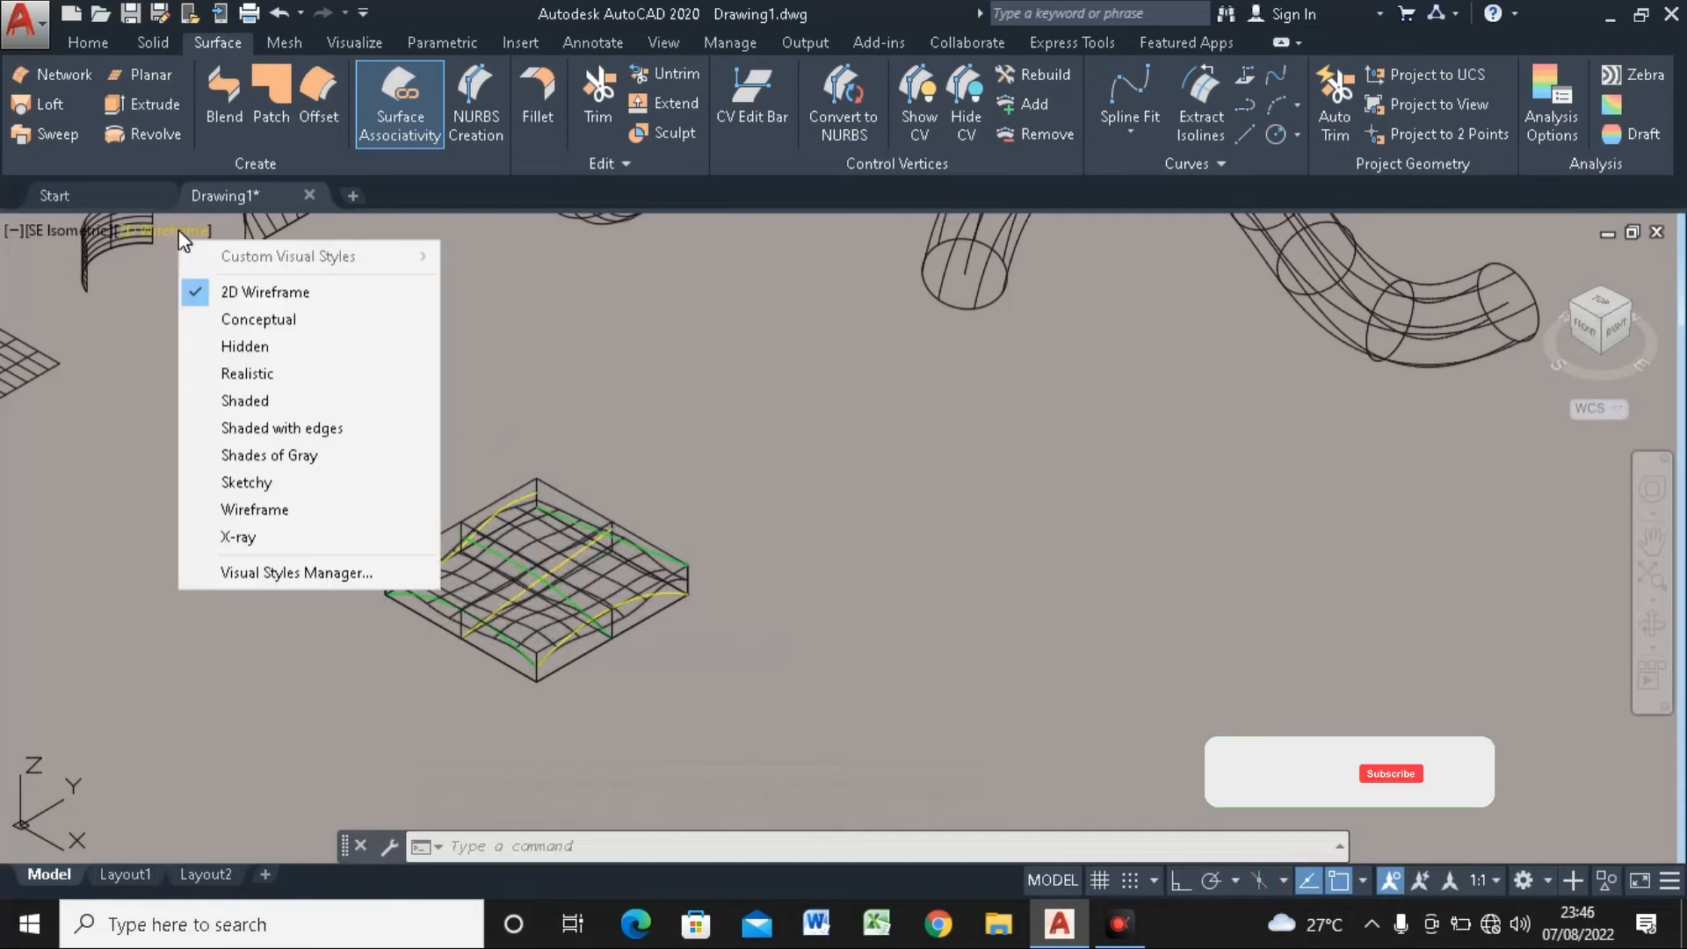
left_click(226, 320)
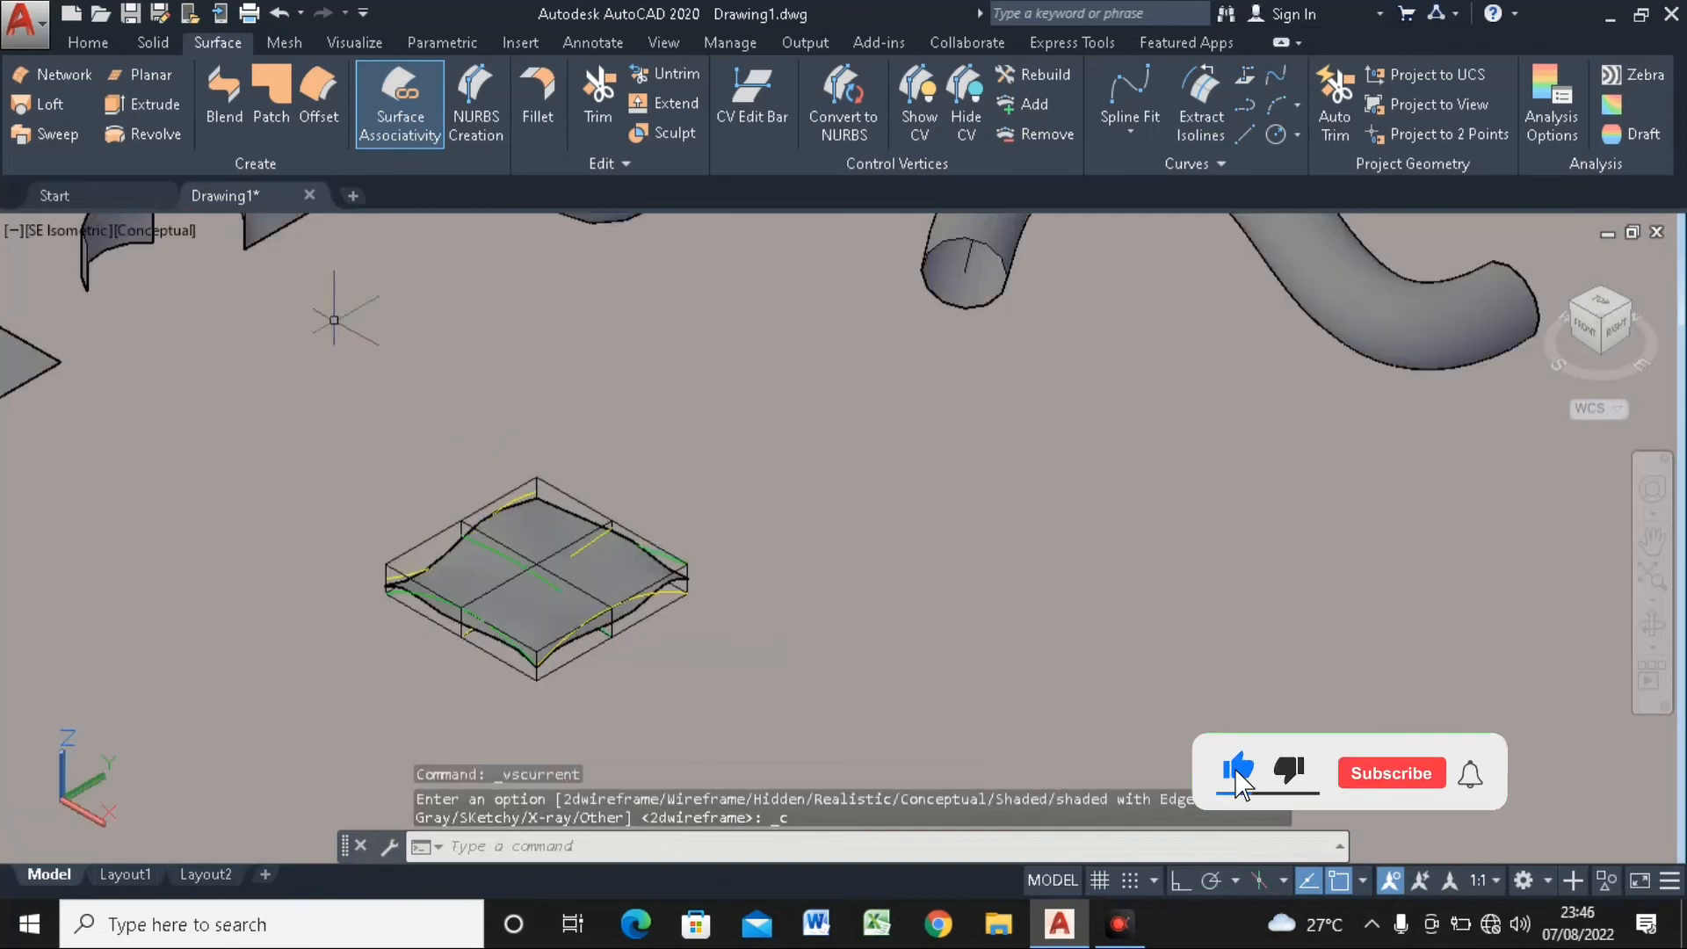
middle_click_drag(470, 514, 540, 567)
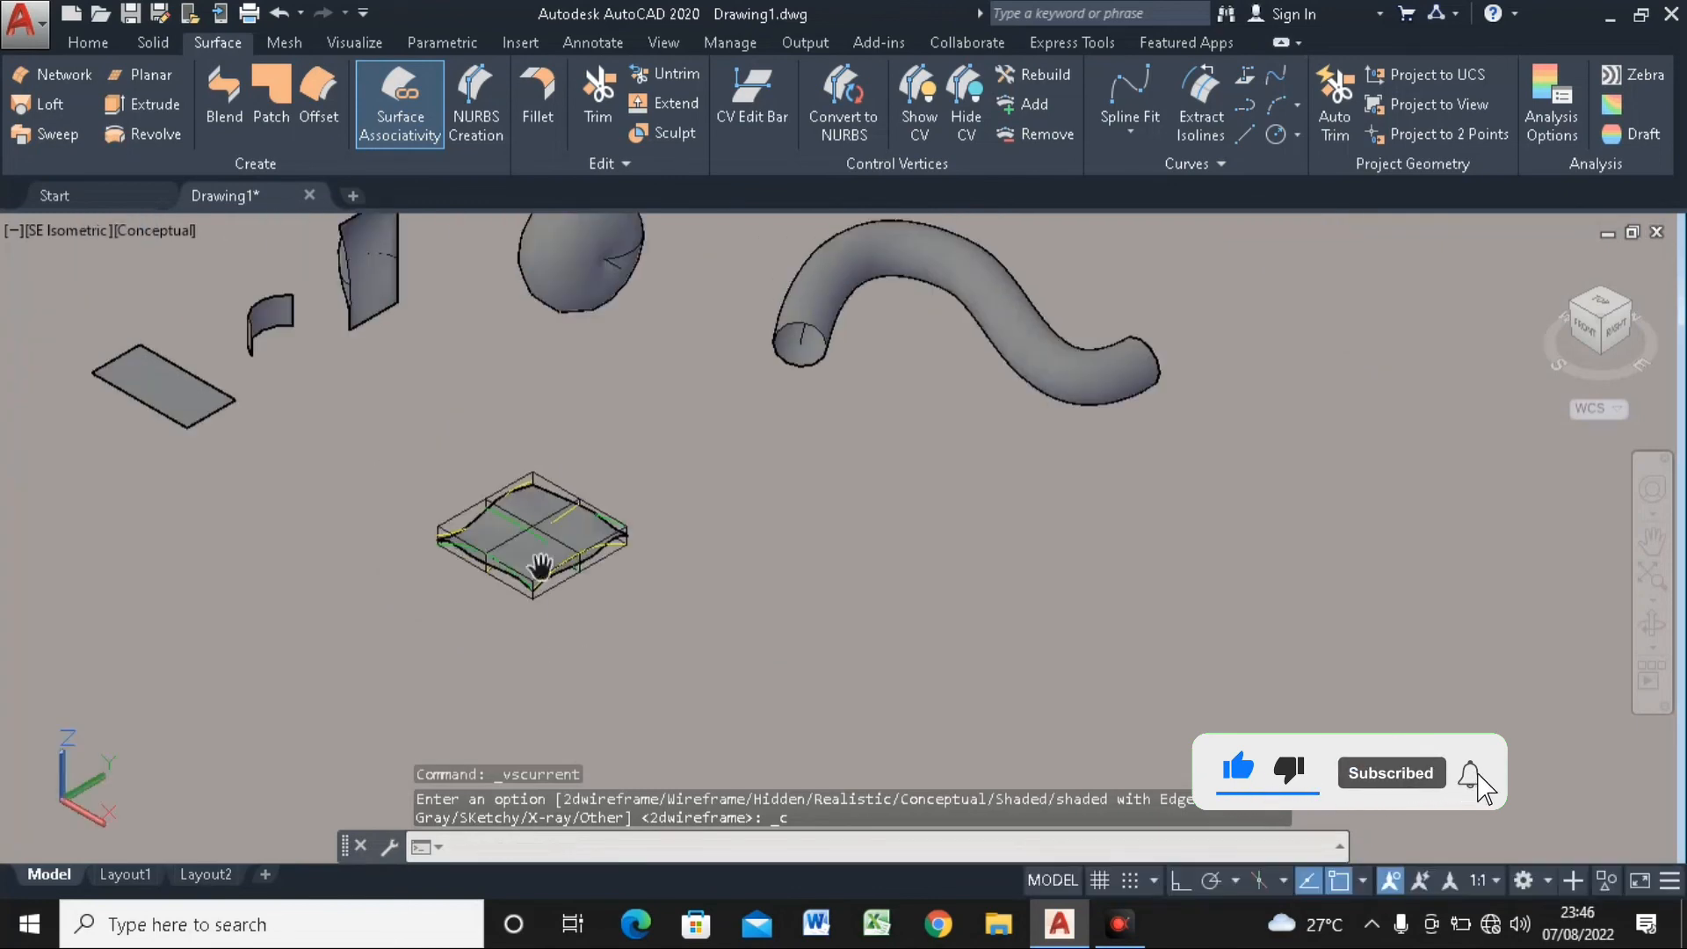
scroll(619, 686, "up", 2)
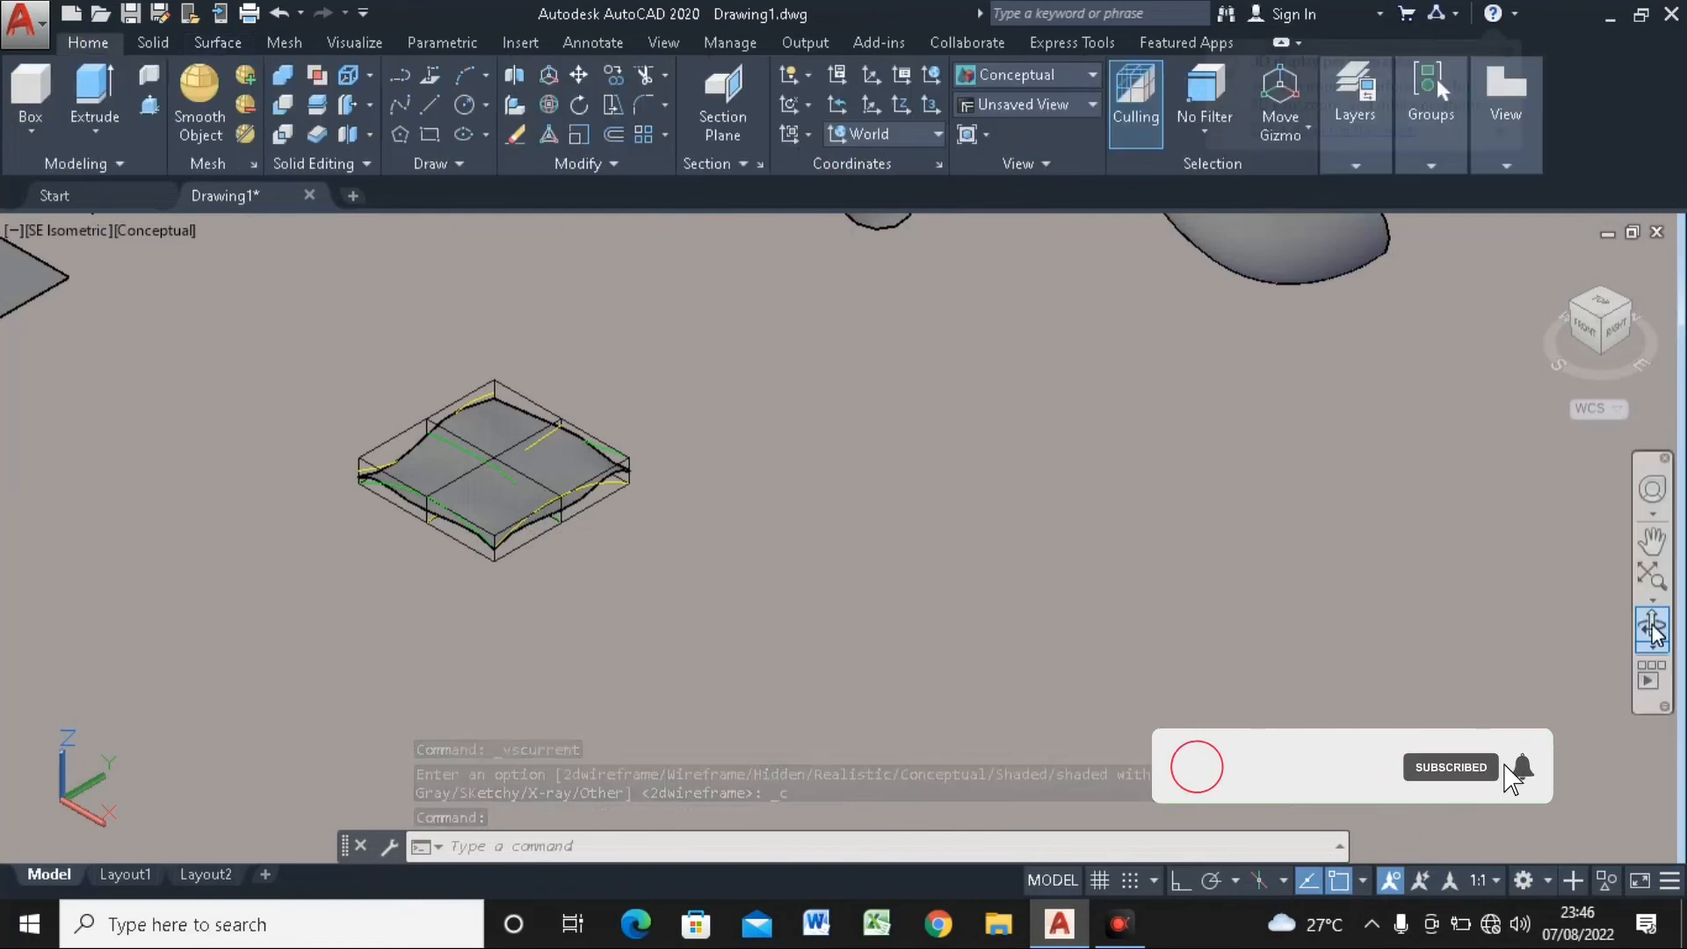
Orbit the model to inspect the network surface from a low side angle, and restore the SE Isometric view
middle_click_drag(620, 569, 464, 465, "shift")
left_click_drag(464, 465, 453, 528)
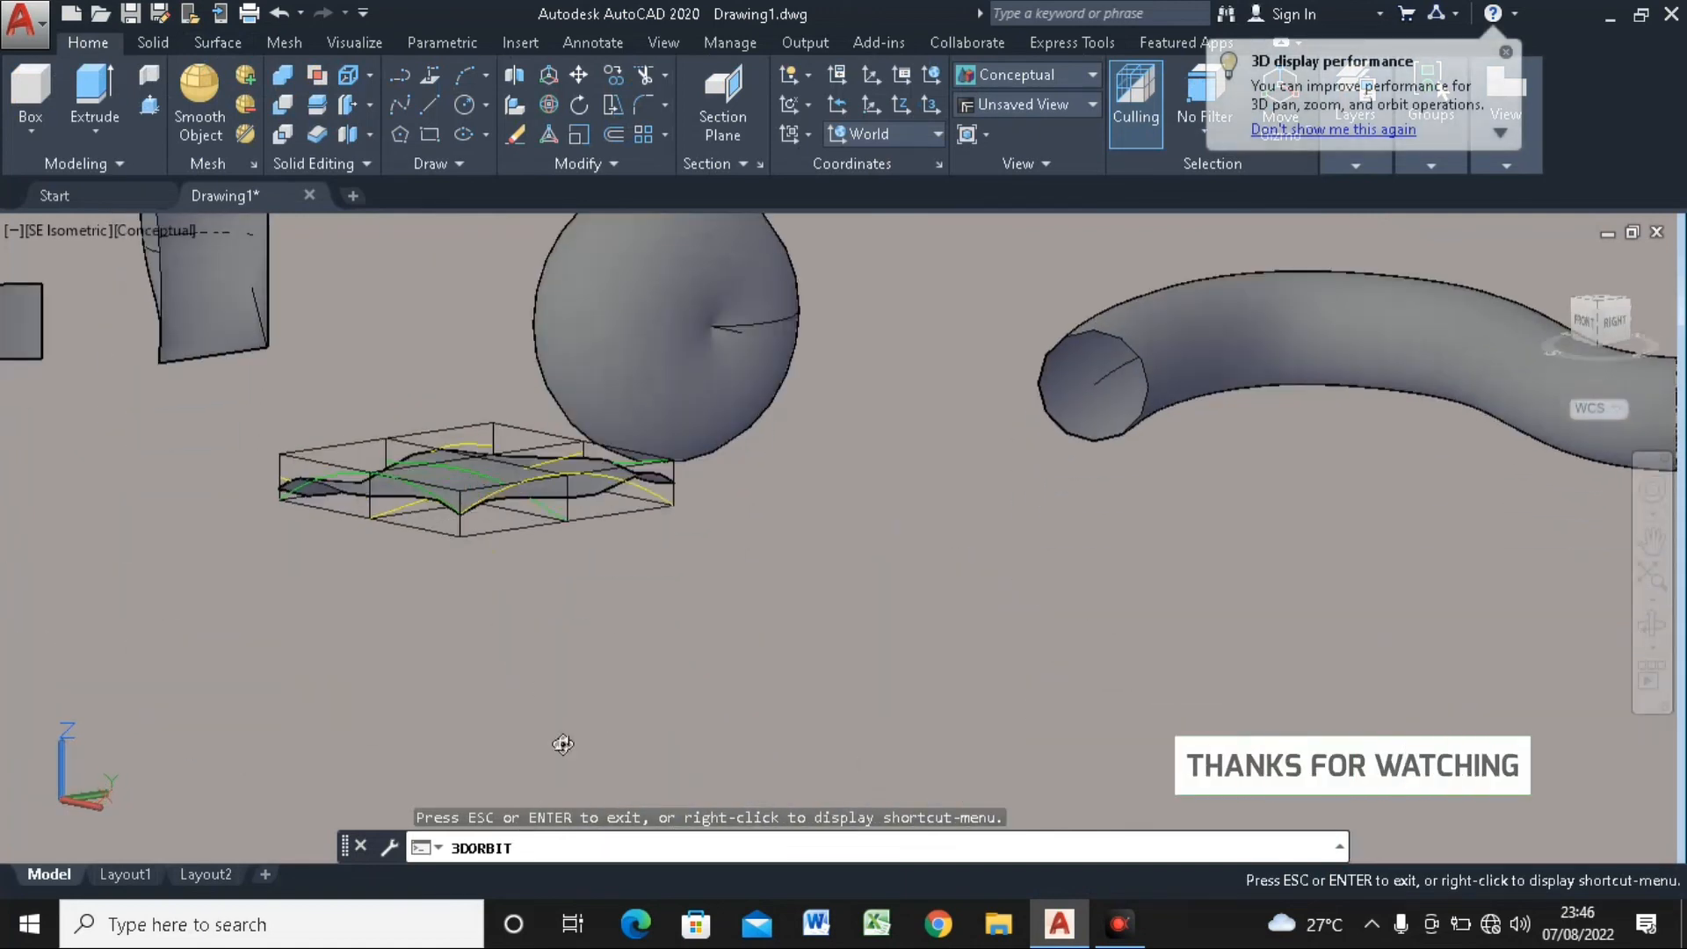
scroll(573, 680, "down", 2)
scroll(572, 679, "down", 1)
key("Escape")
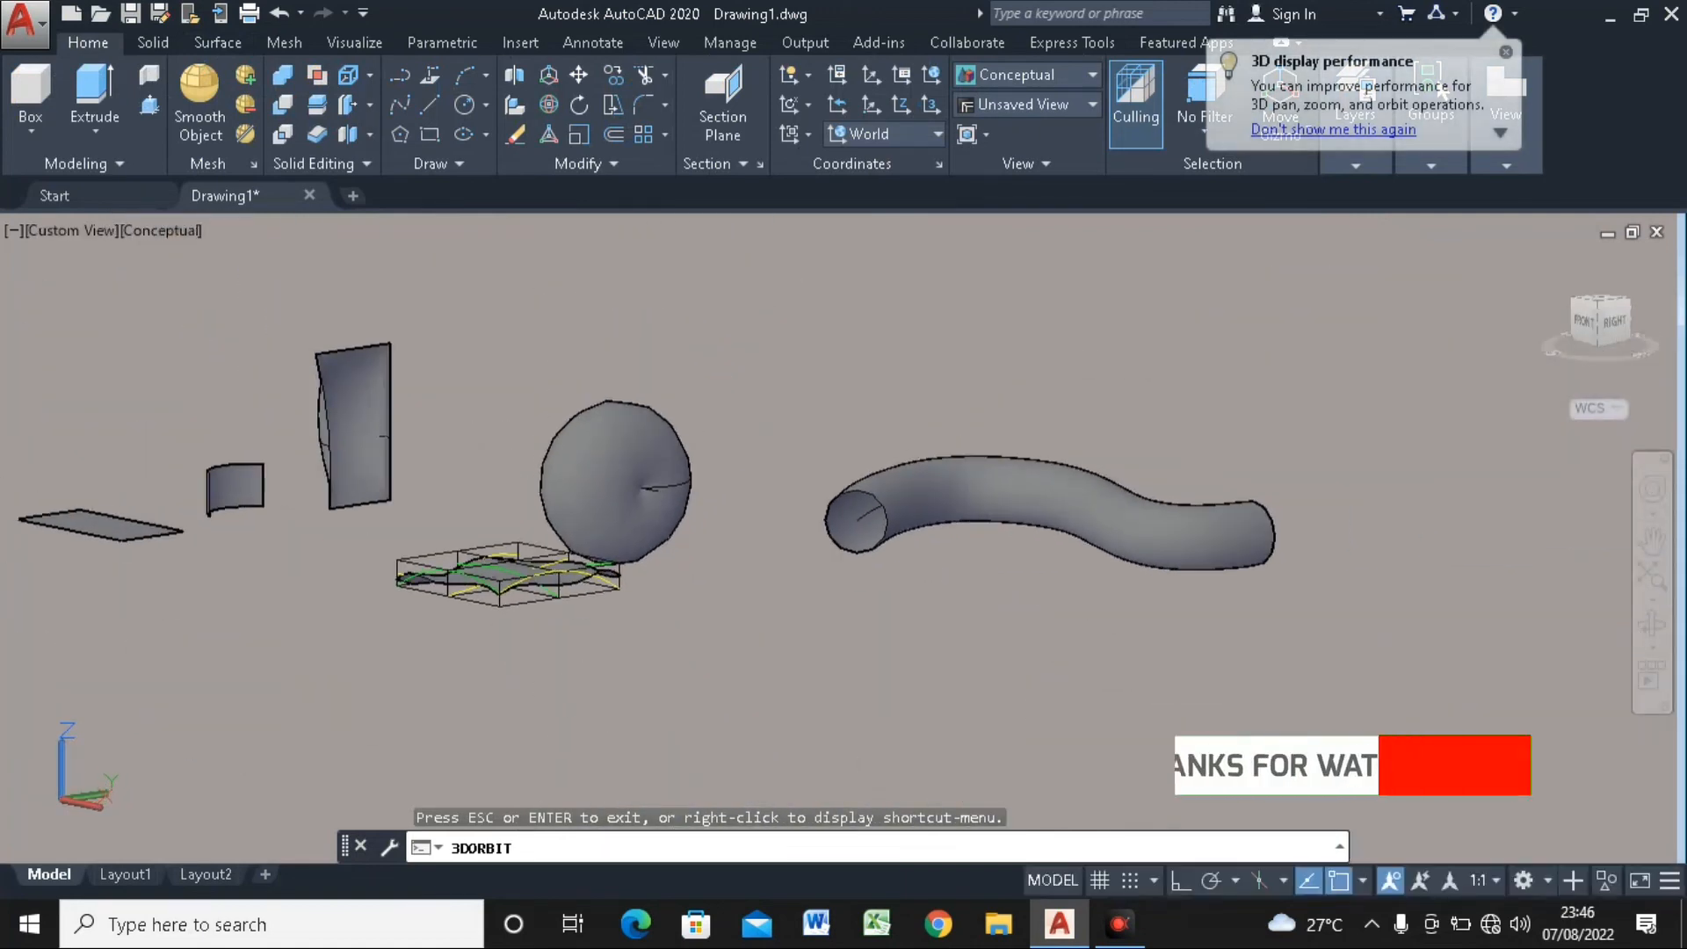
left_click(68, 232)
left_click(155, 466)
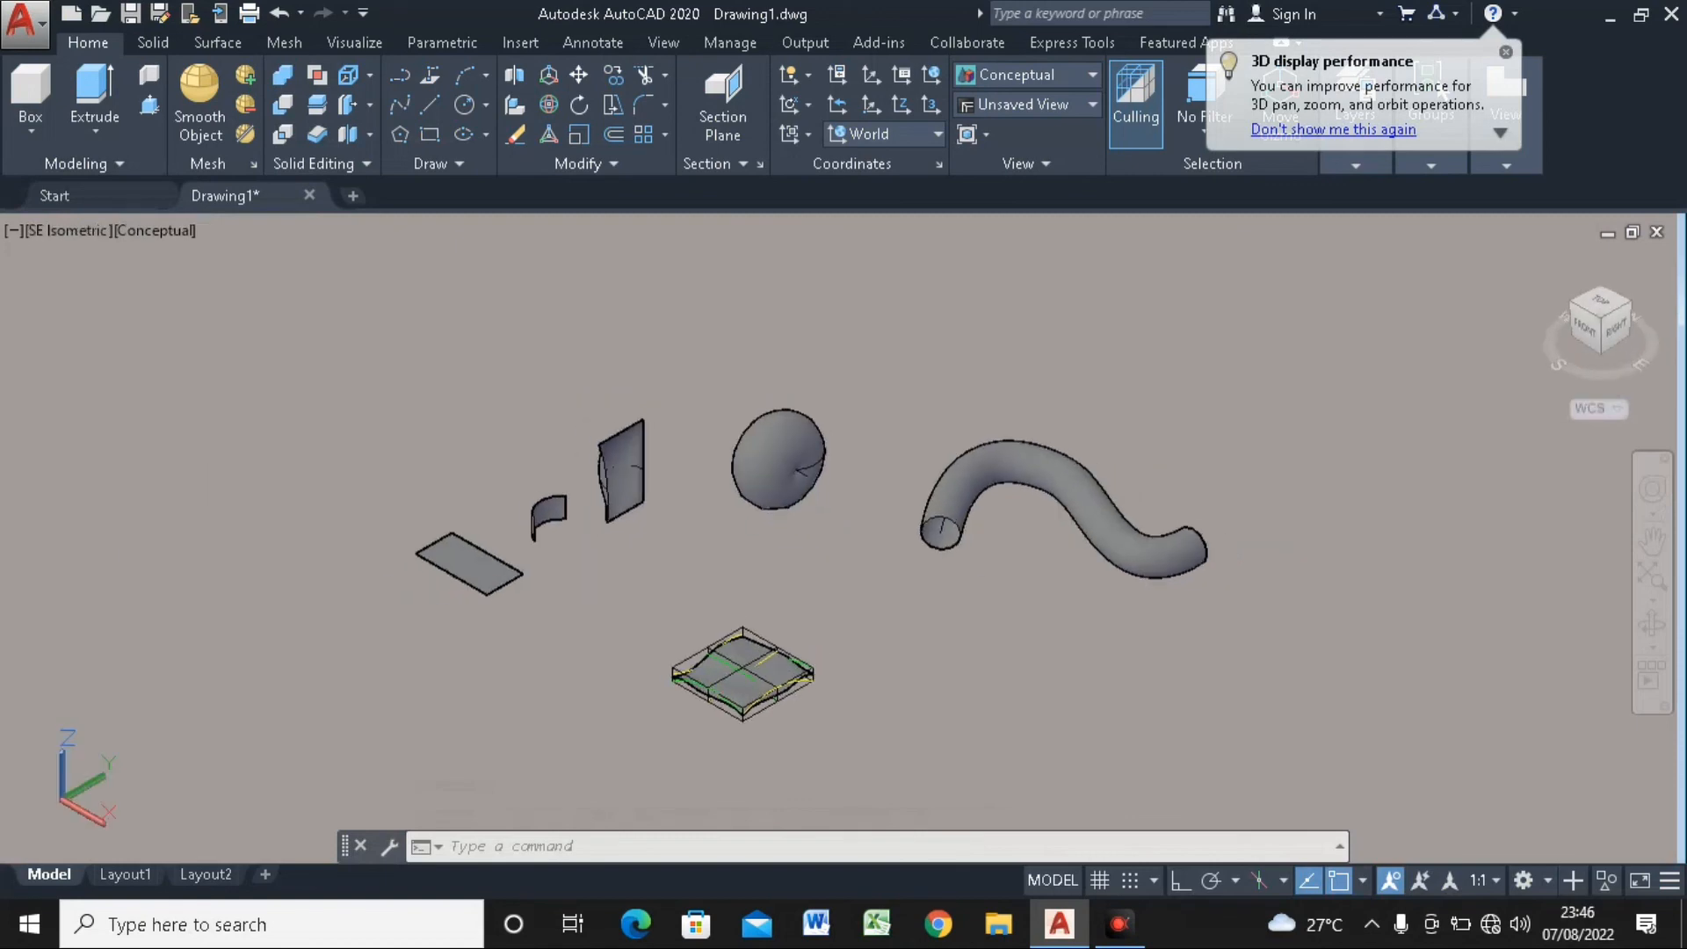
Erase the four outer helper strips and three of the edge curves around the network surface
scroll(771, 717, "up", 3)
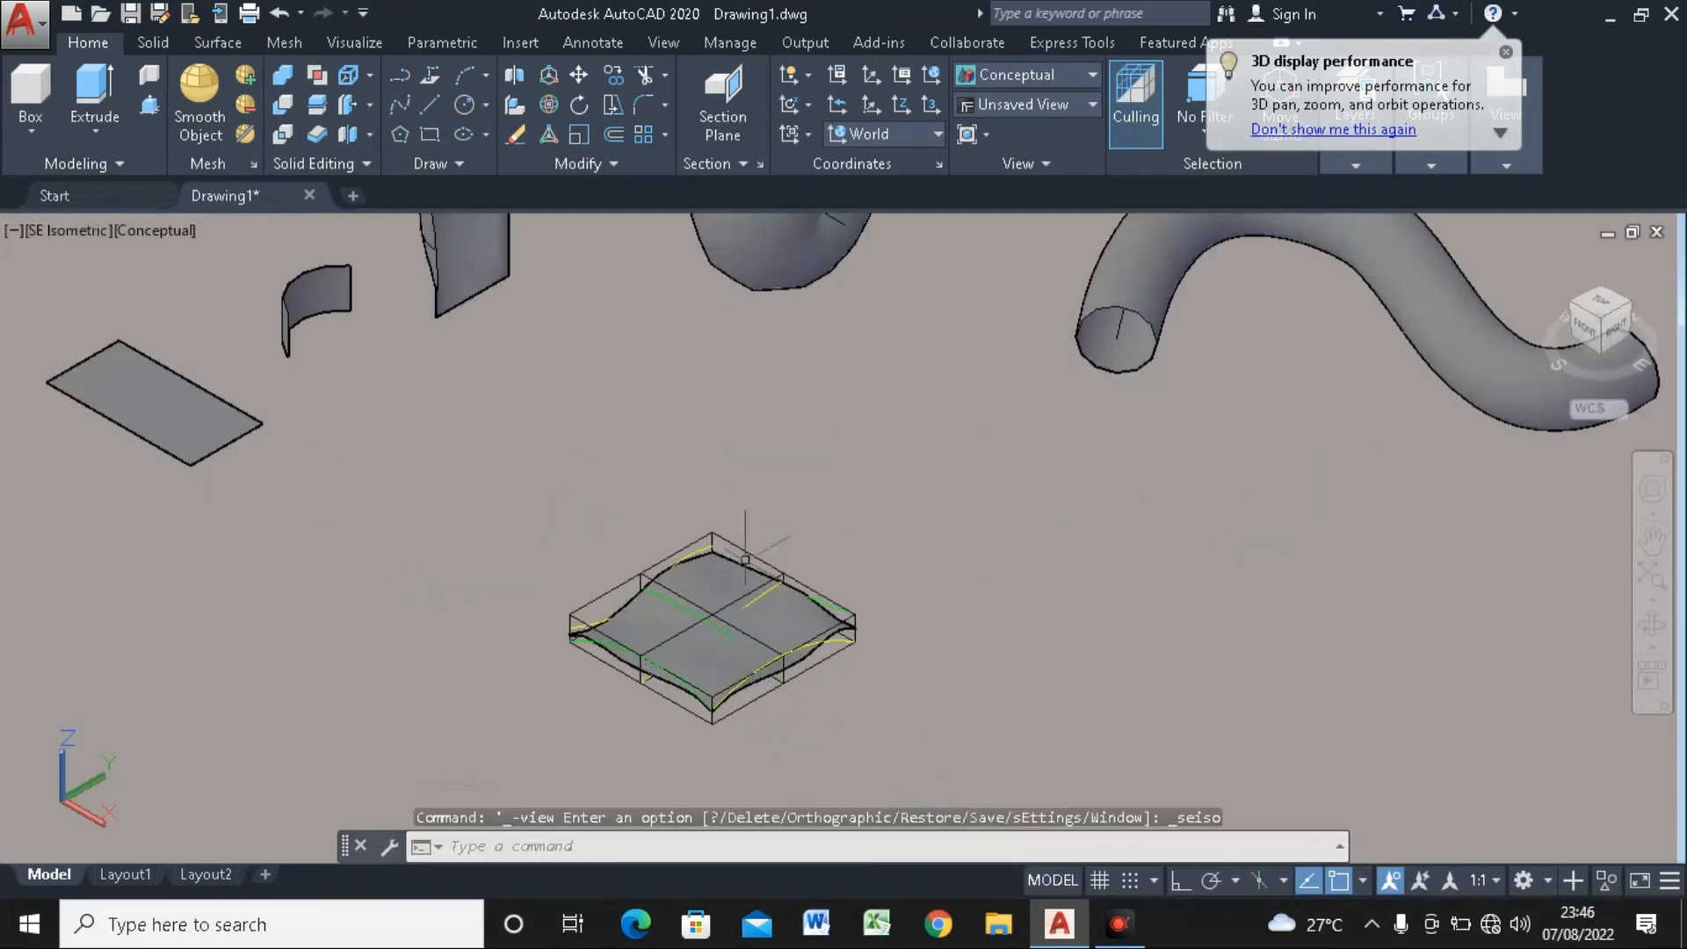
left_click(744, 512)
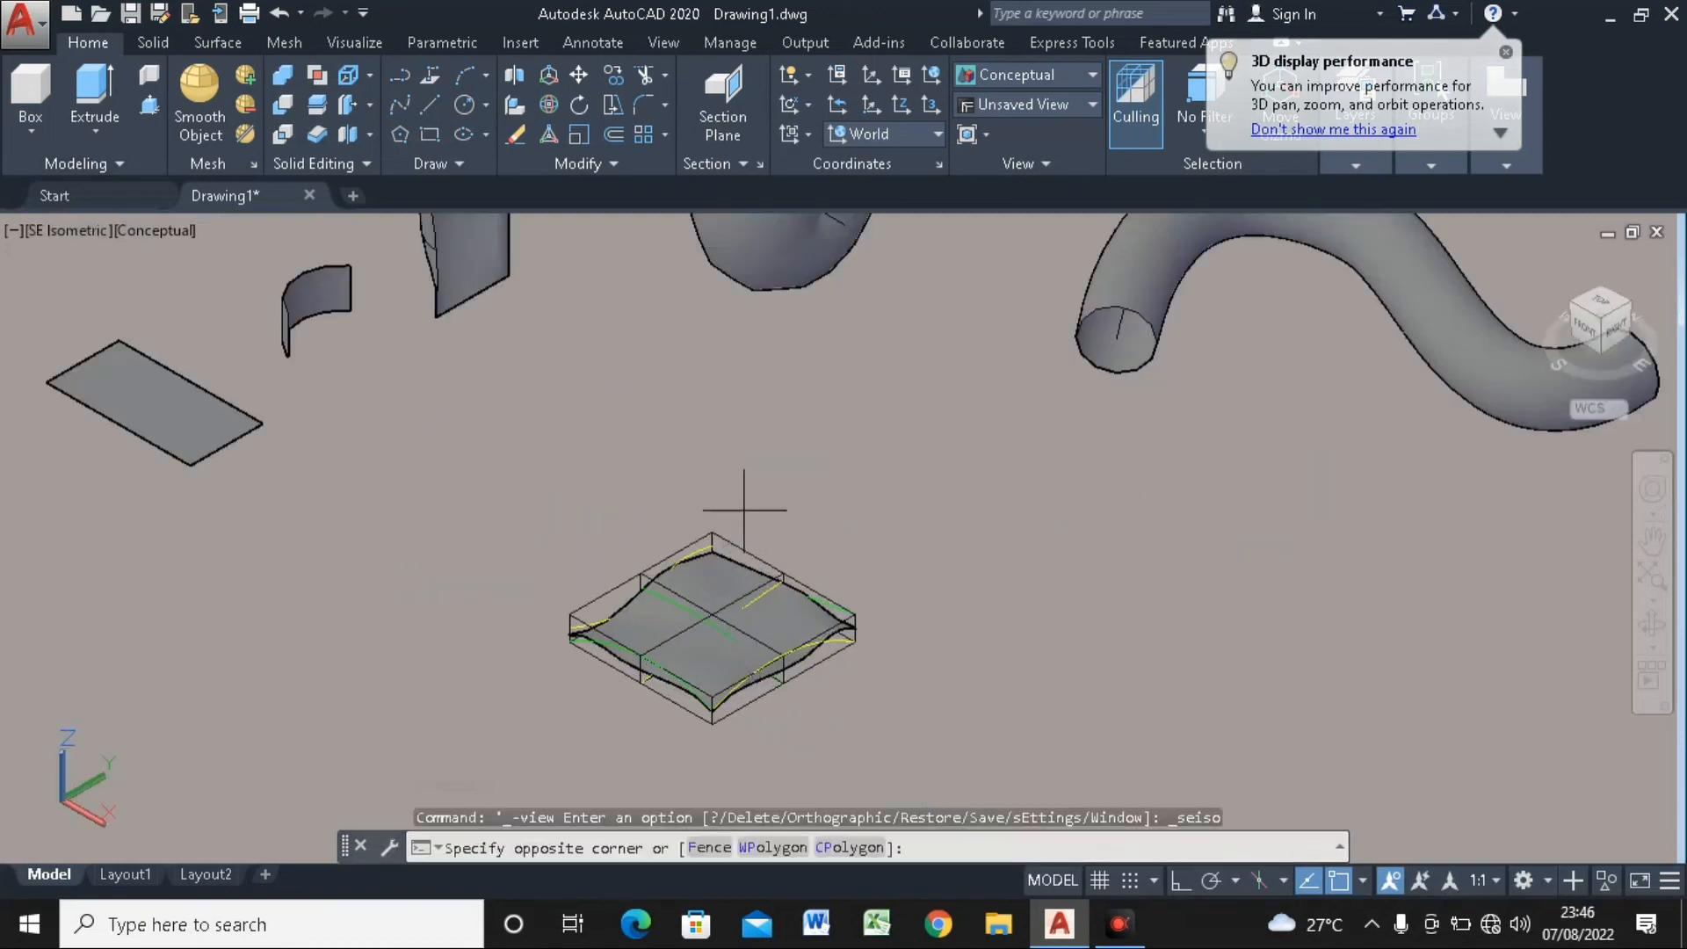
left_click(699, 533)
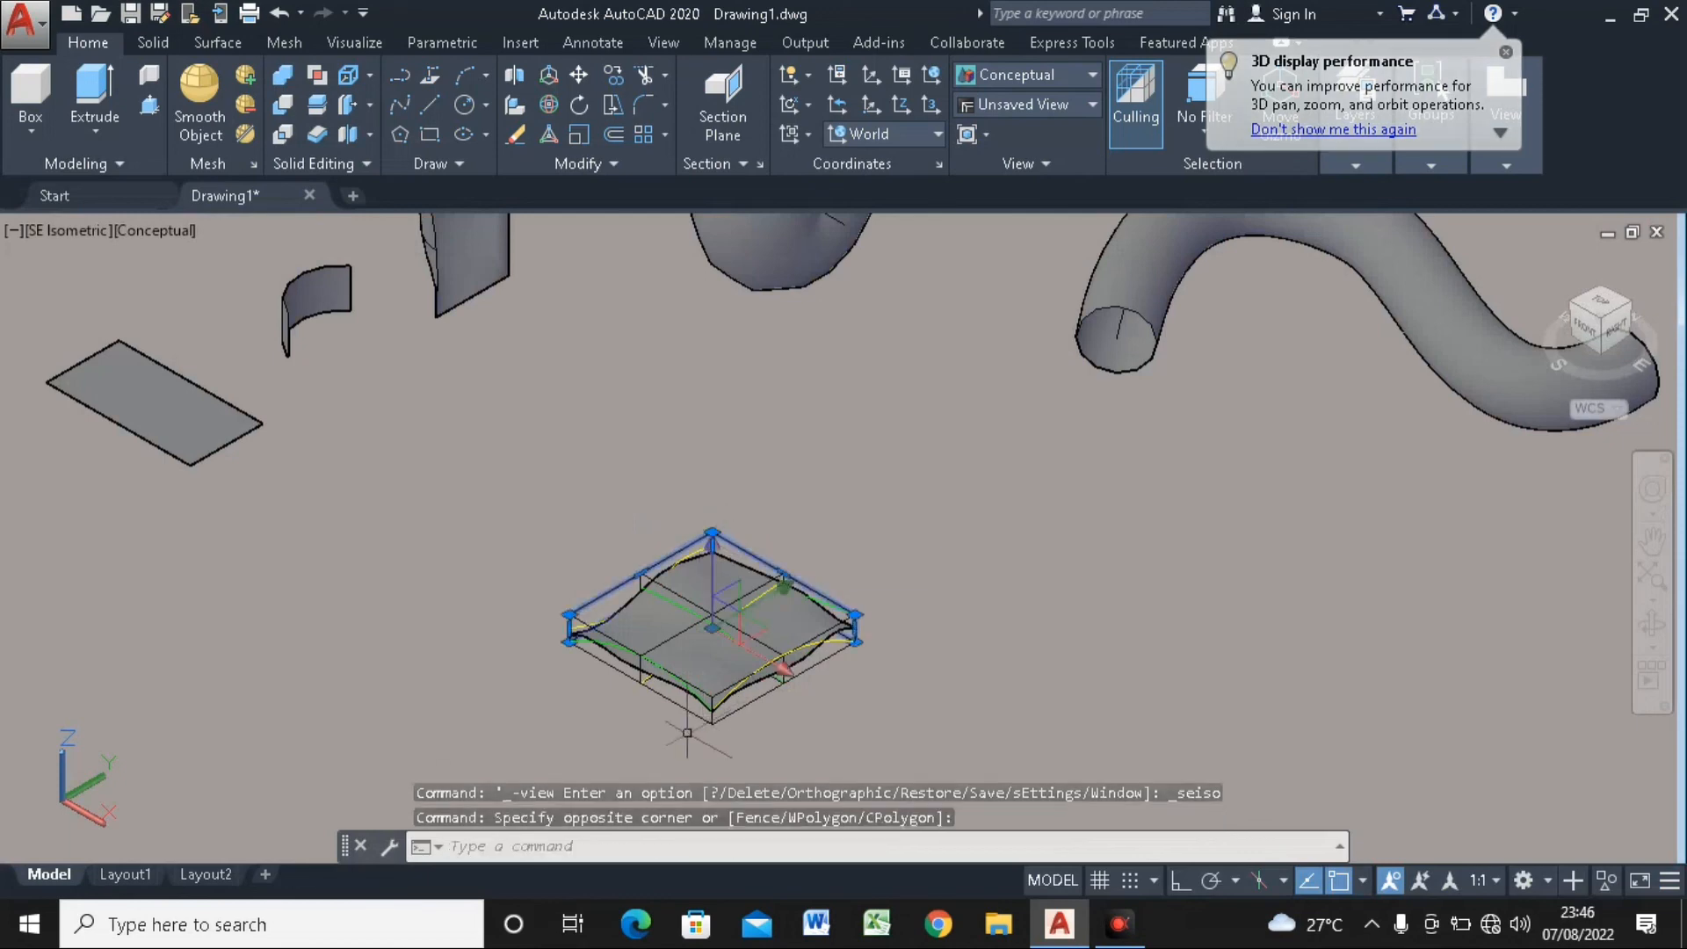
left_click(547, 581)
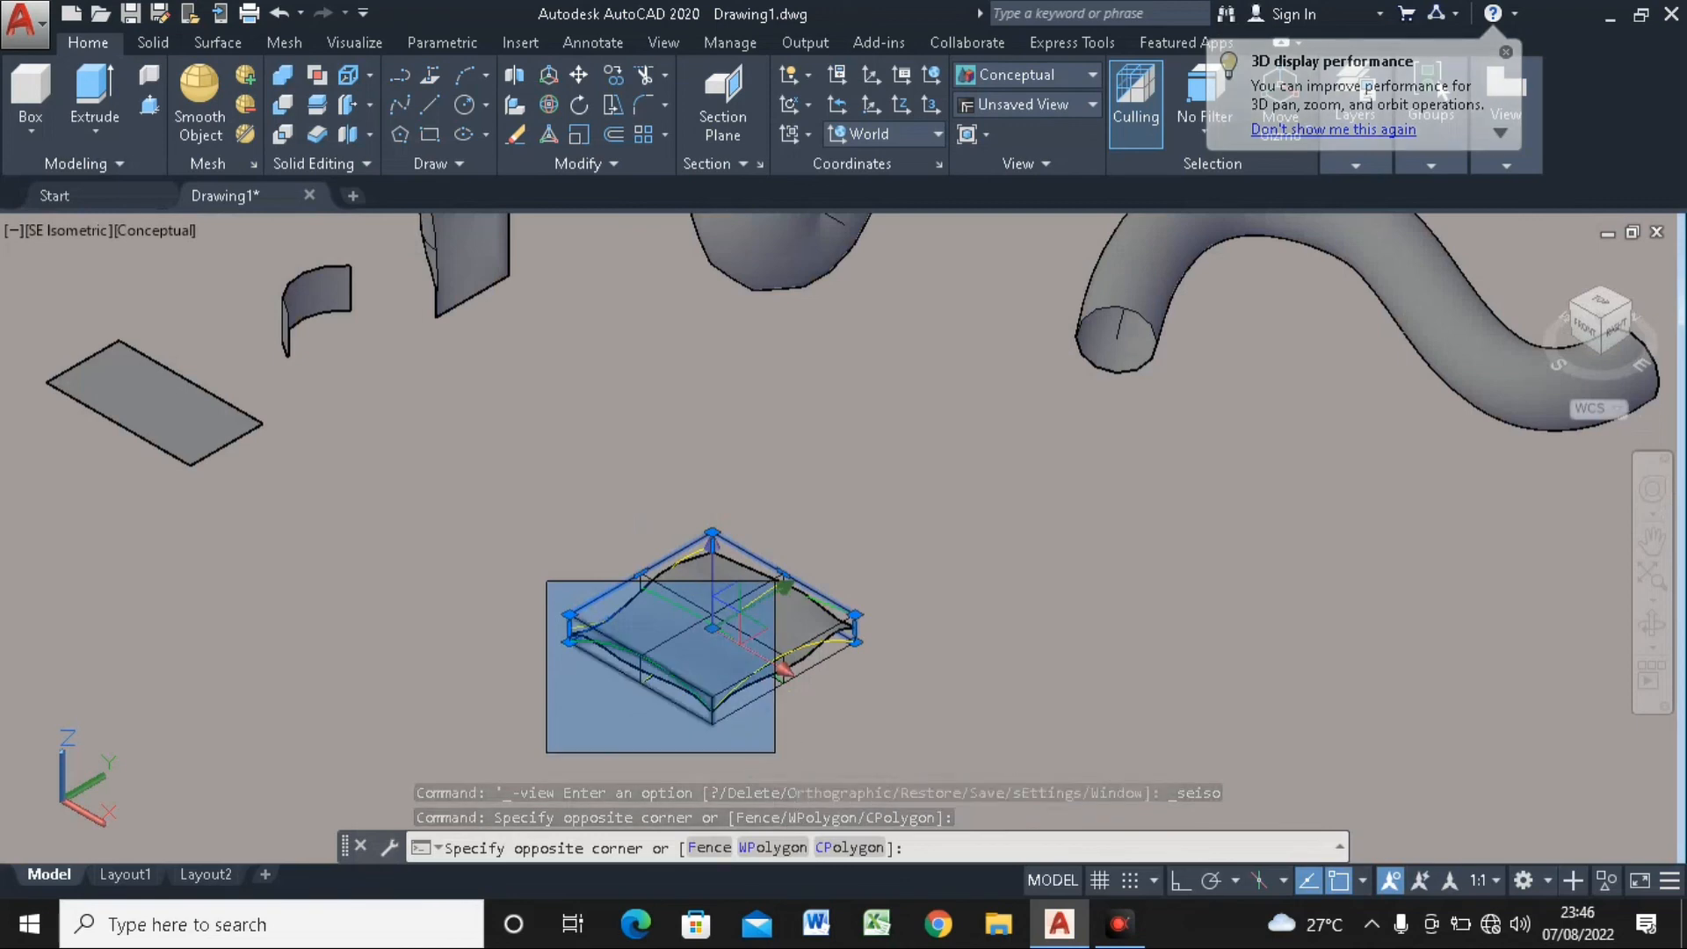
left_click(774, 759)
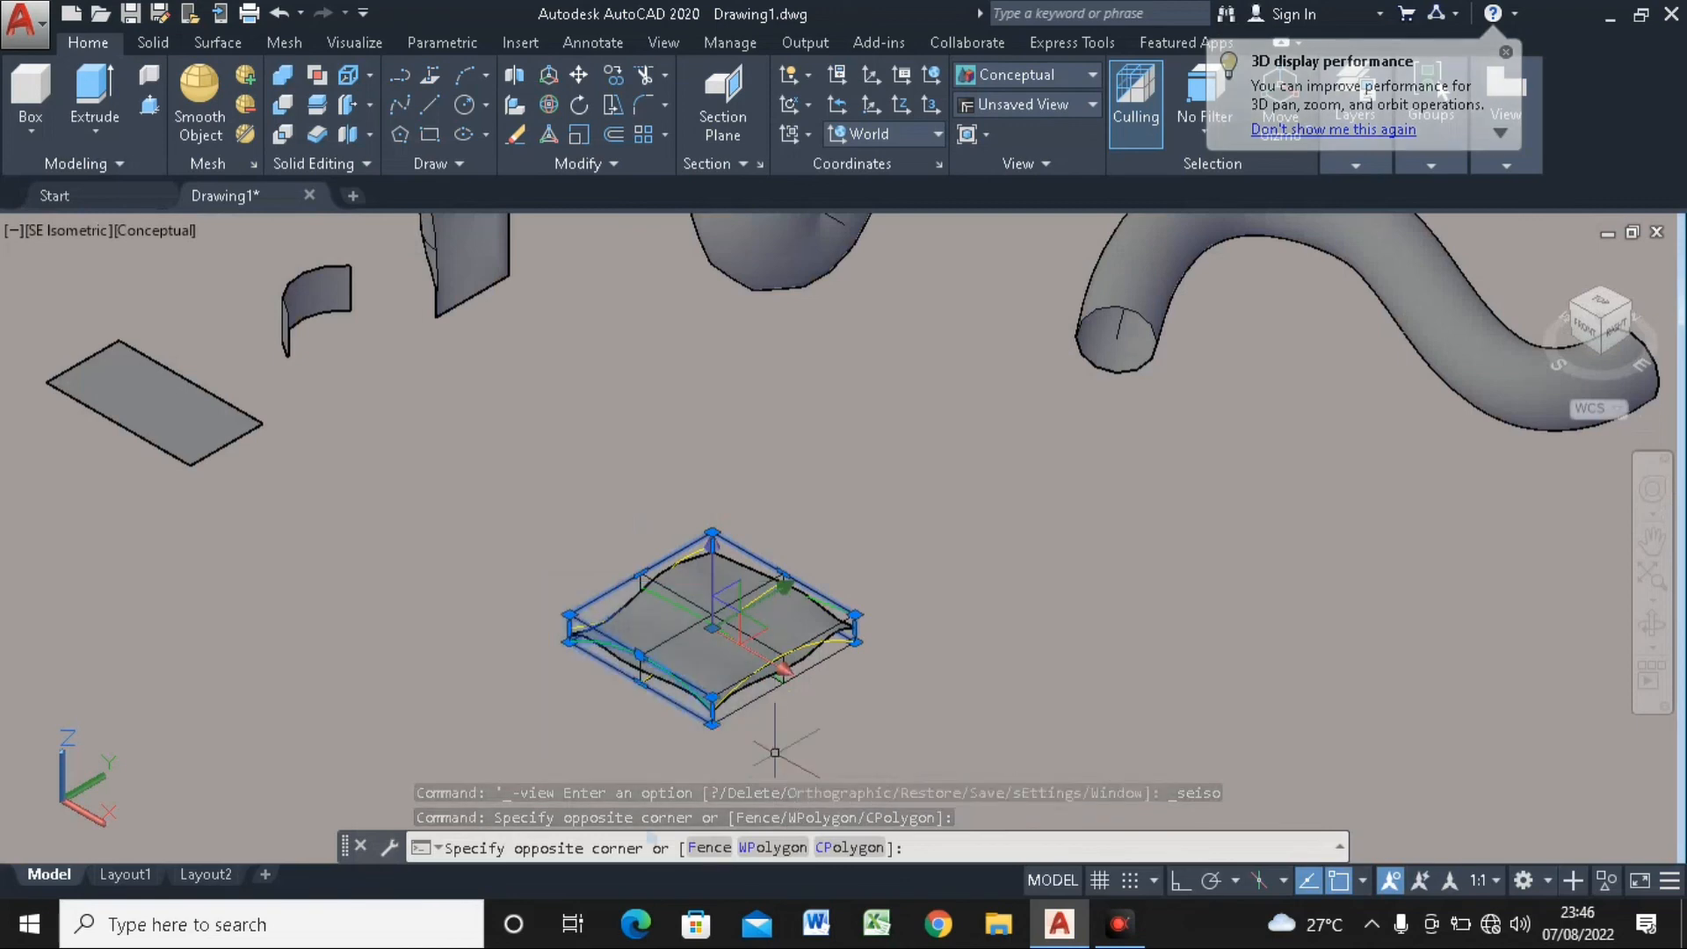
left_click(656, 485)
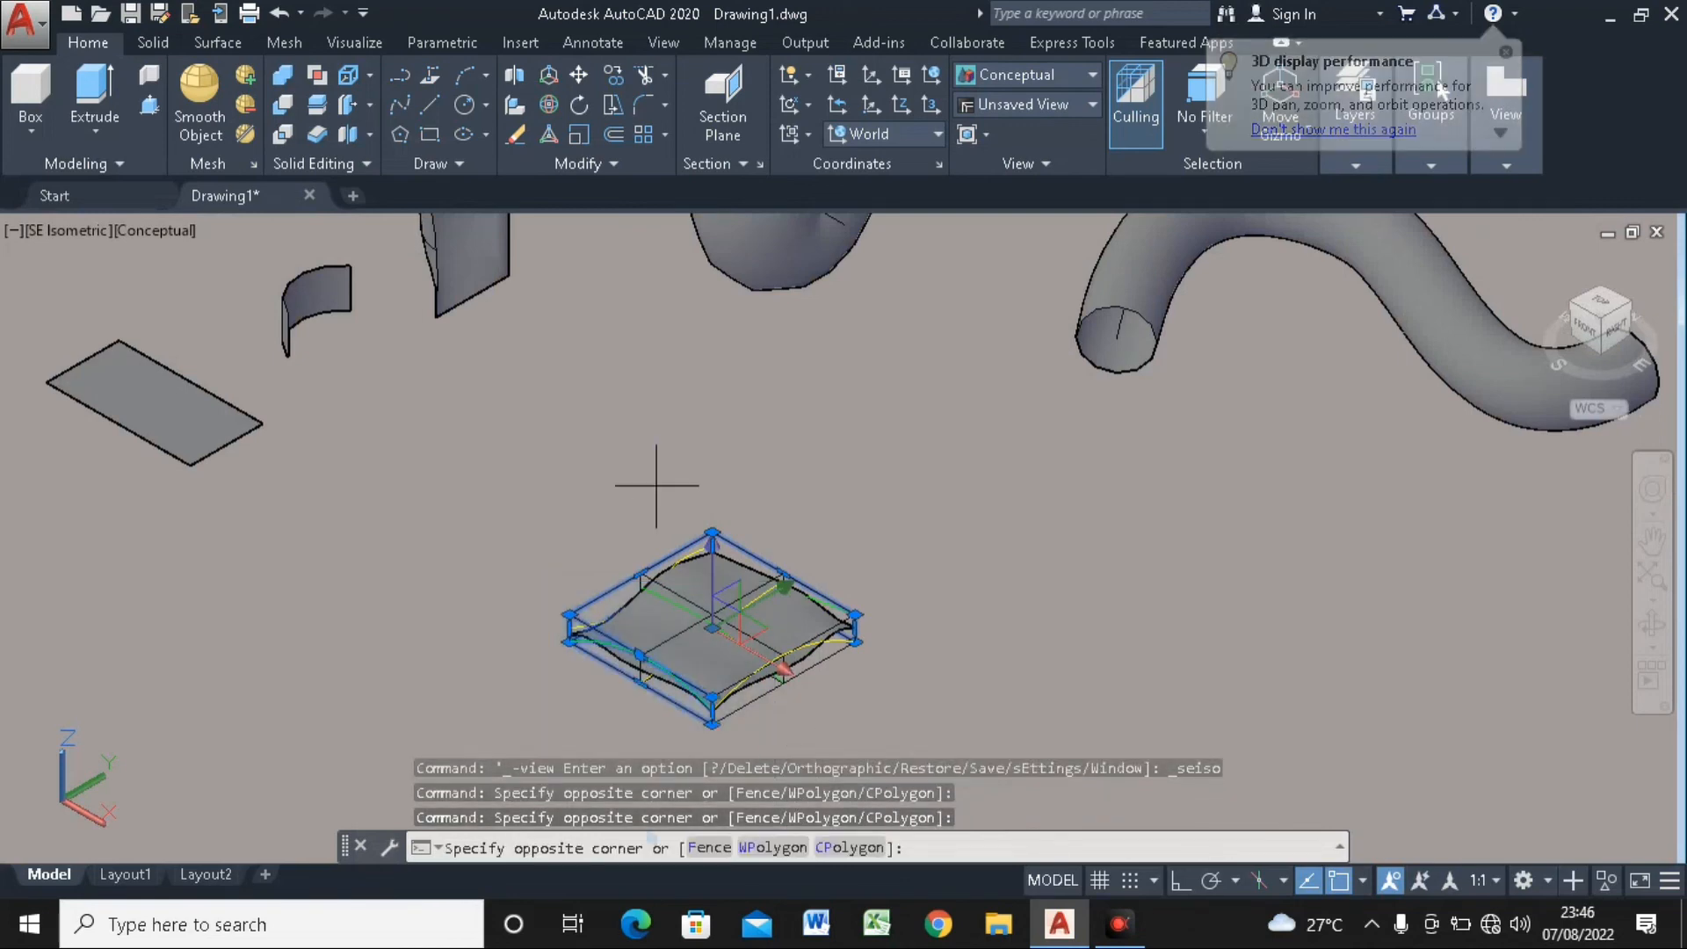
left_click(958, 738)
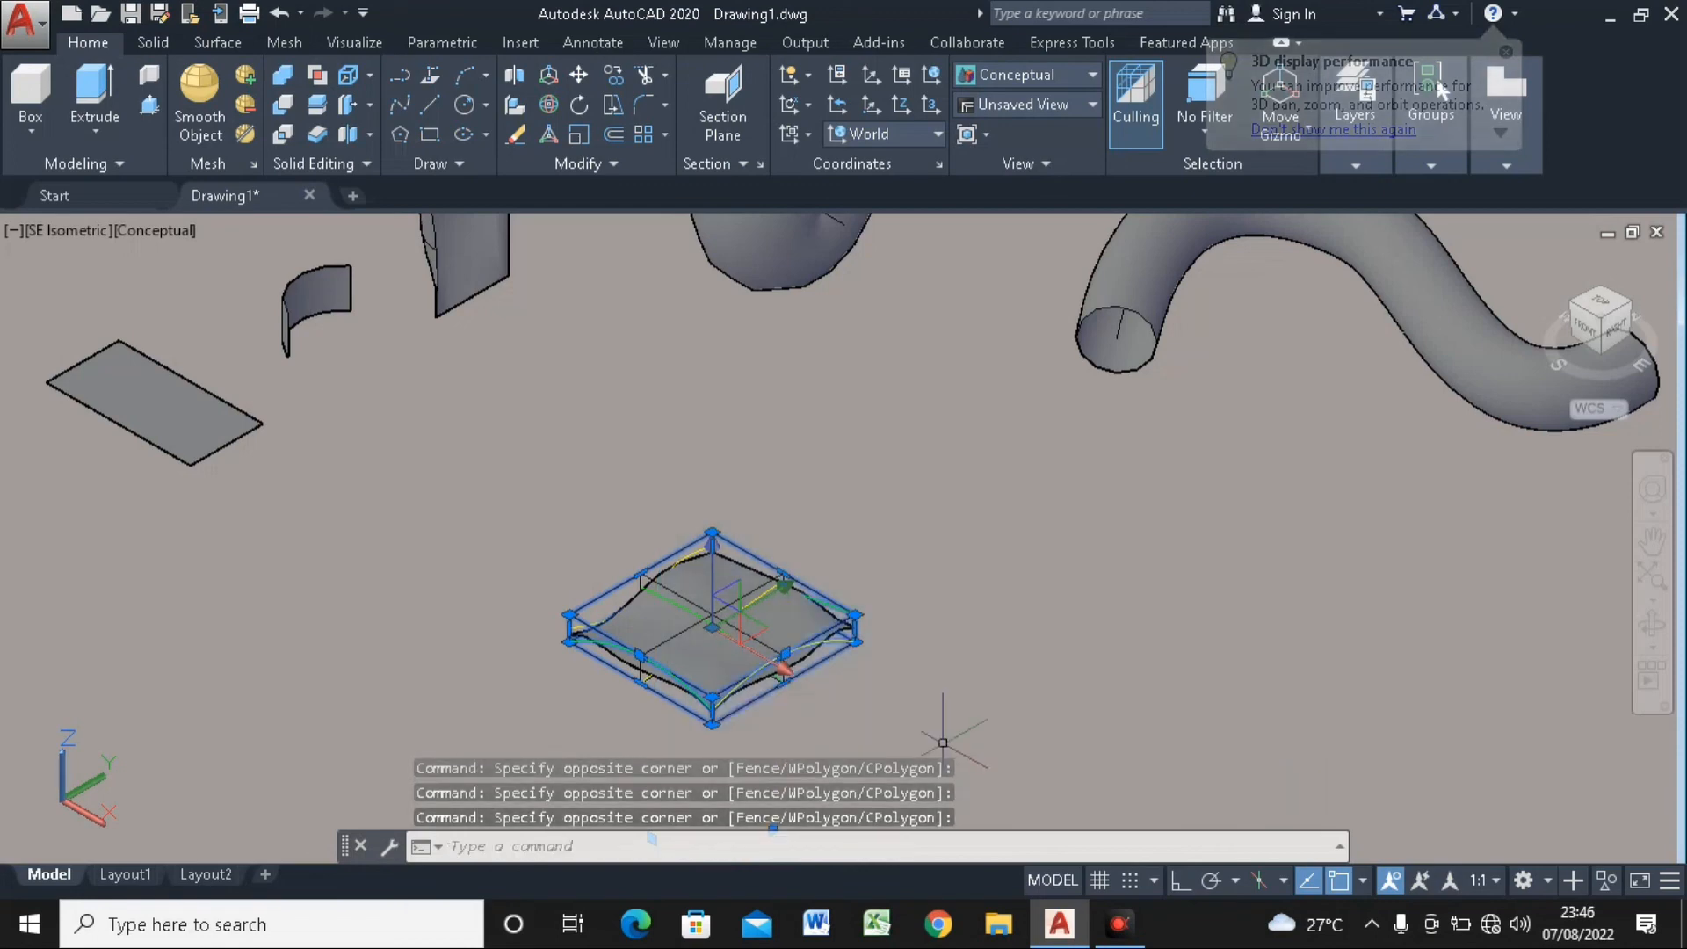
key("Delete")
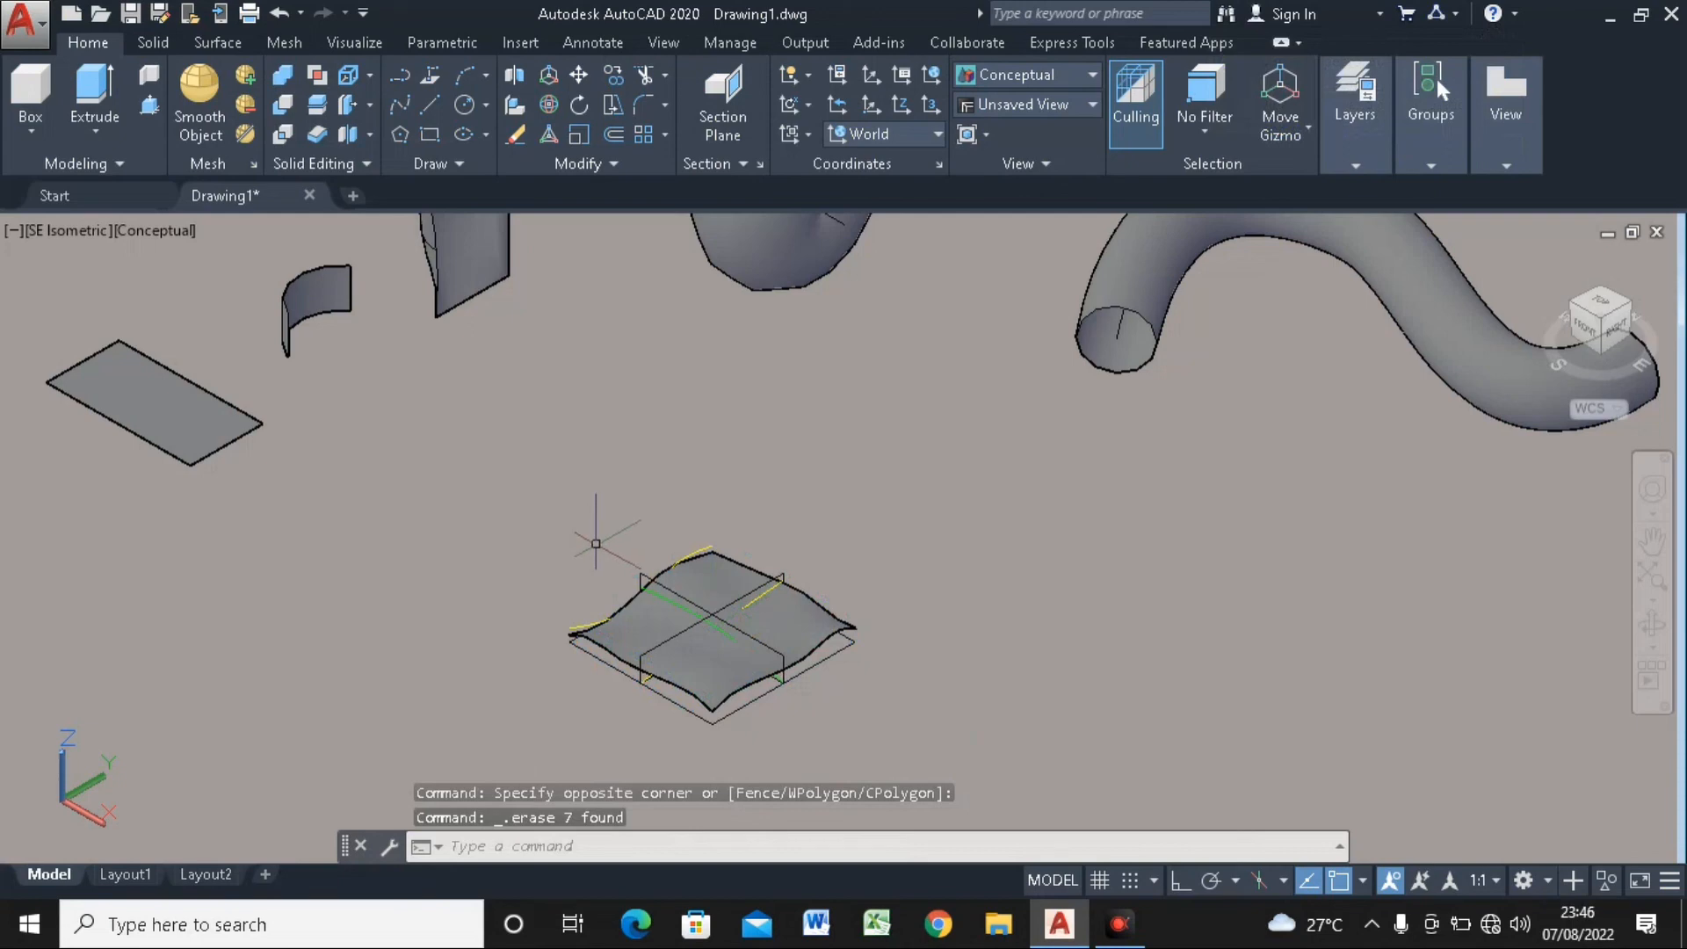
Erase the base square, the two crossing middle strips with their curves, and the remaining yellow edge curve around the network surface
left_click(590, 654)
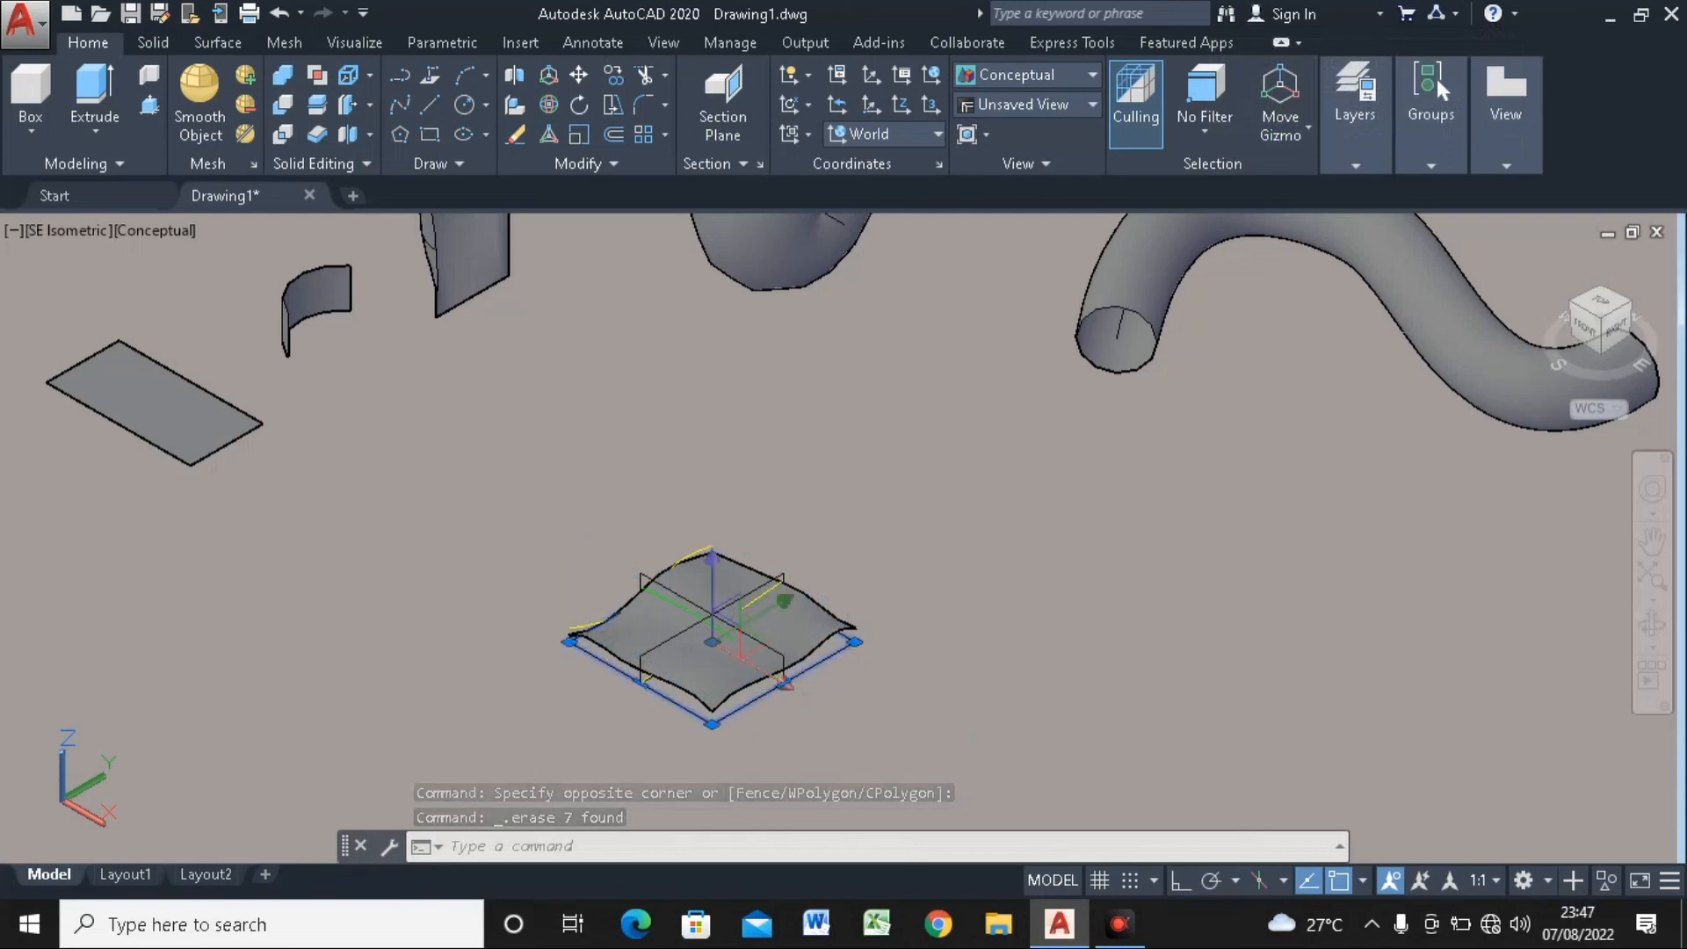
scroll(633, 629, "up", 3)
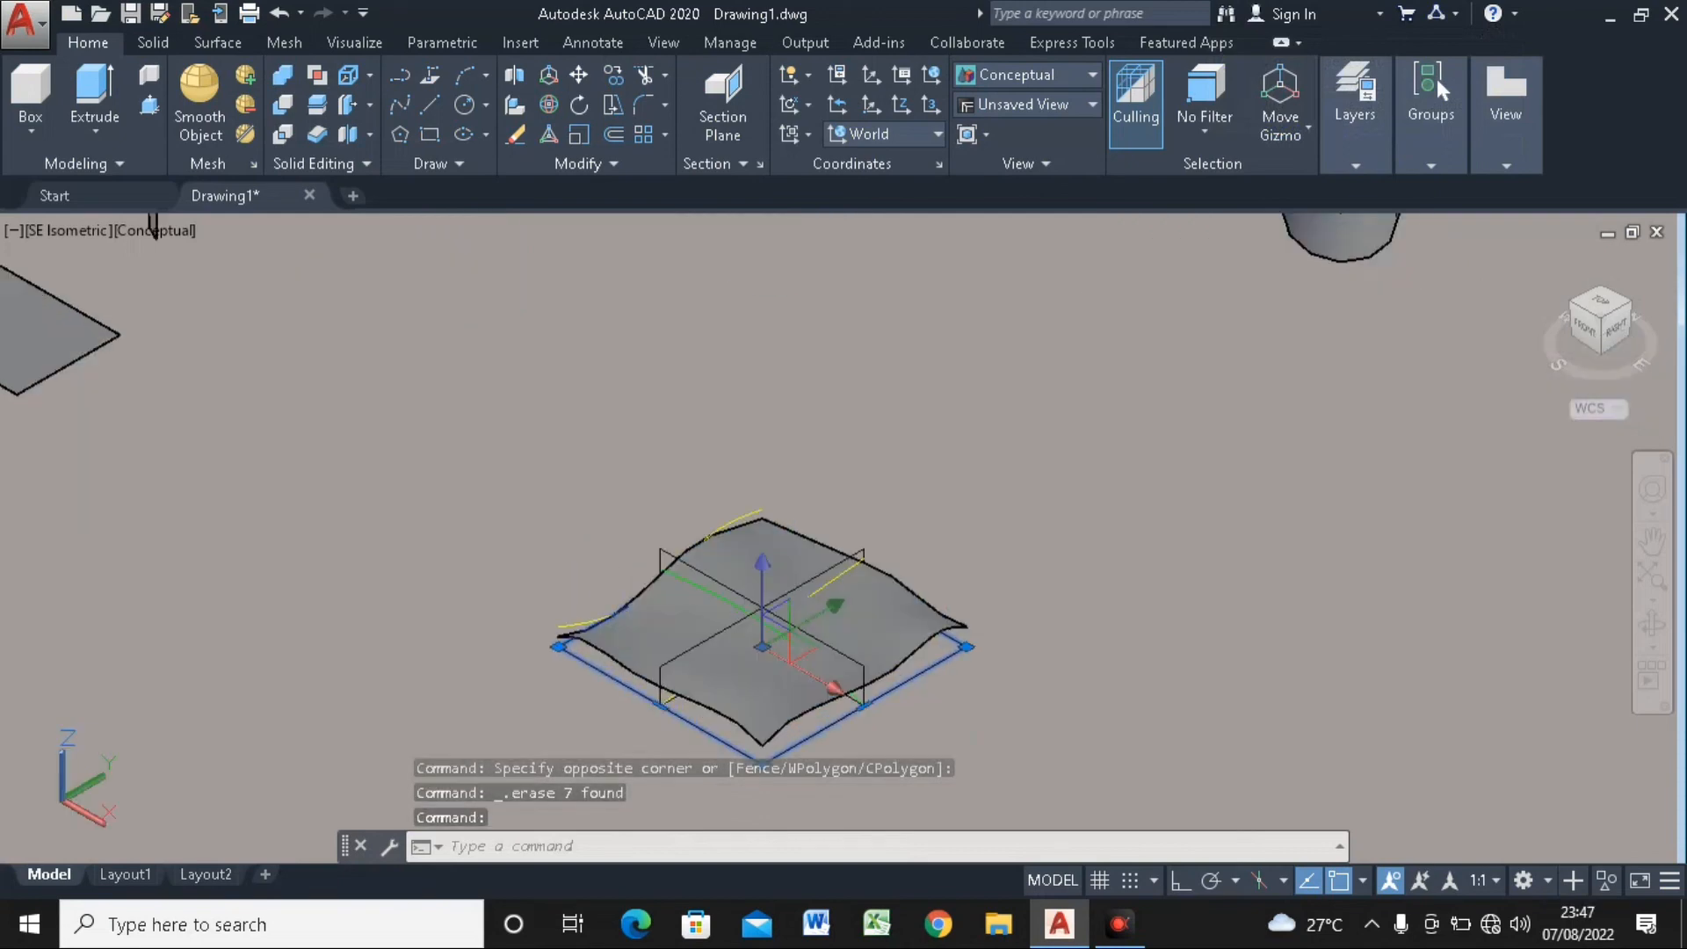
left_click(575, 620)
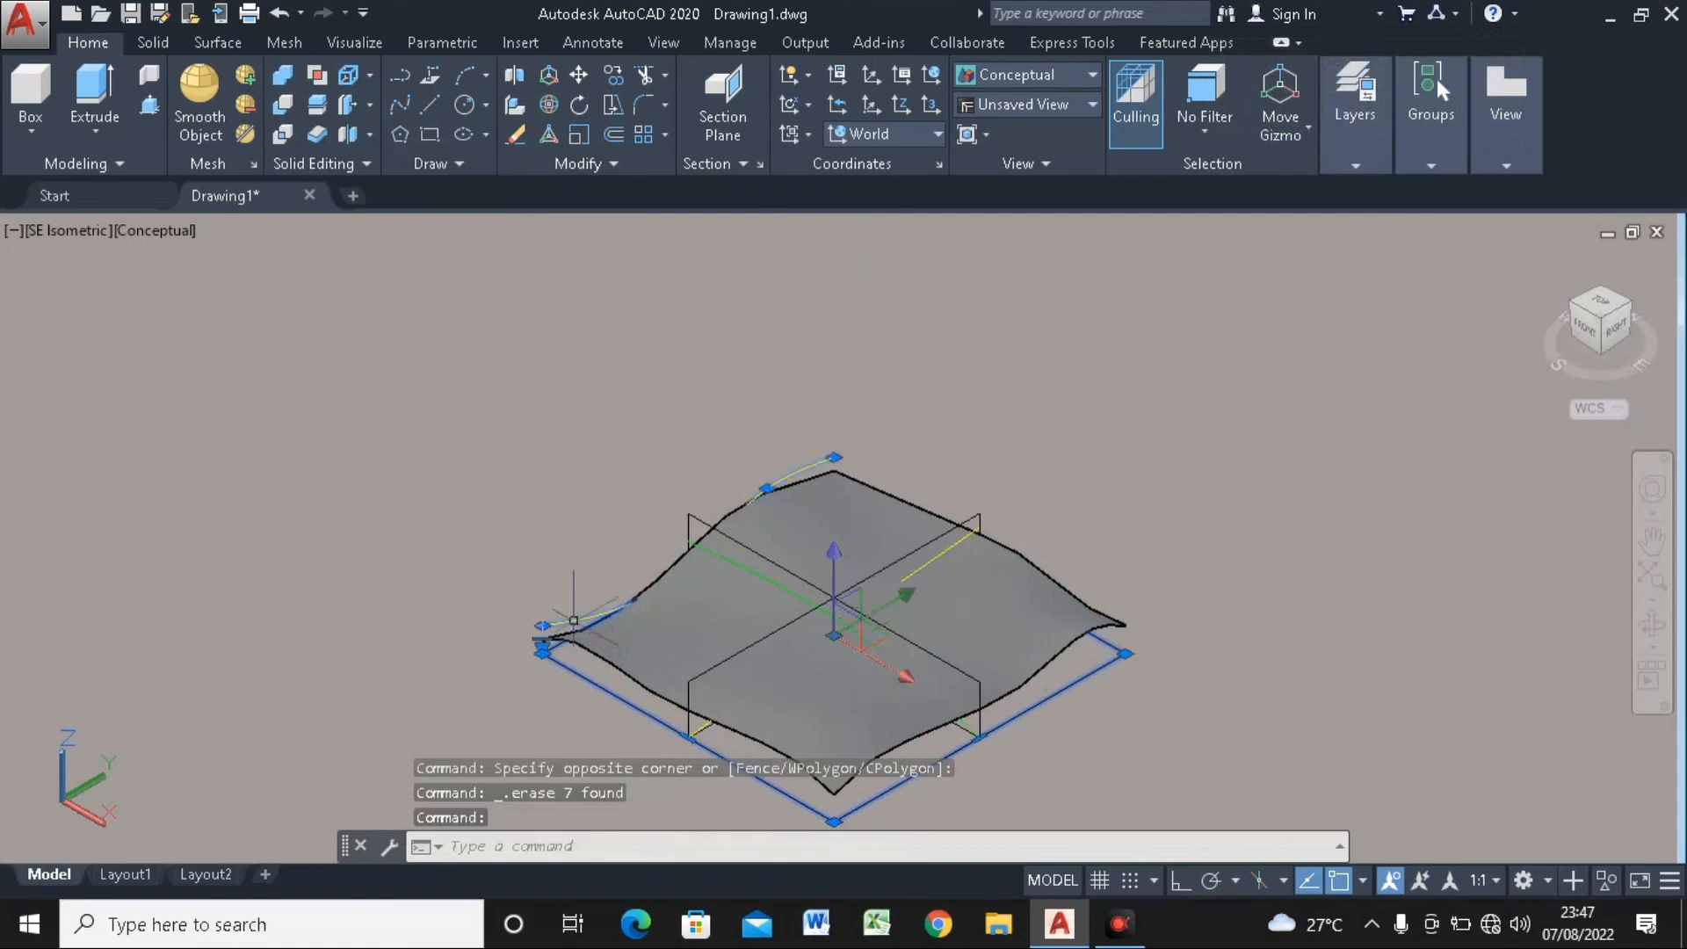
left_click(701, 522)
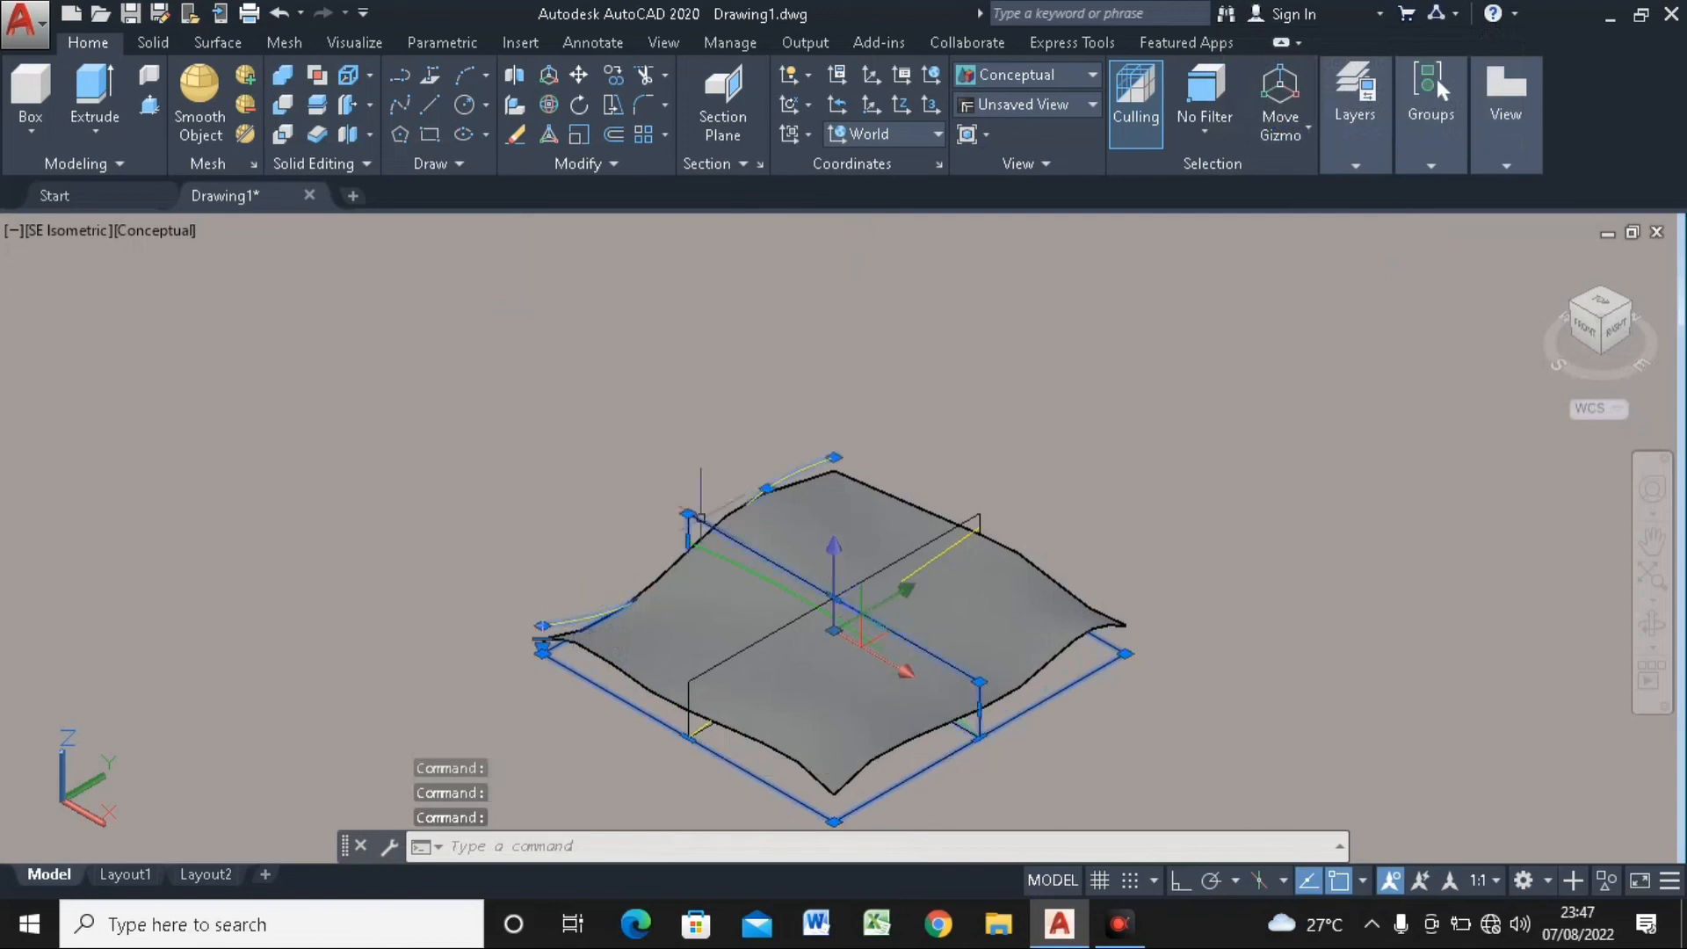
left_click(713, 553)
scroll(991, 511, "up", 3)
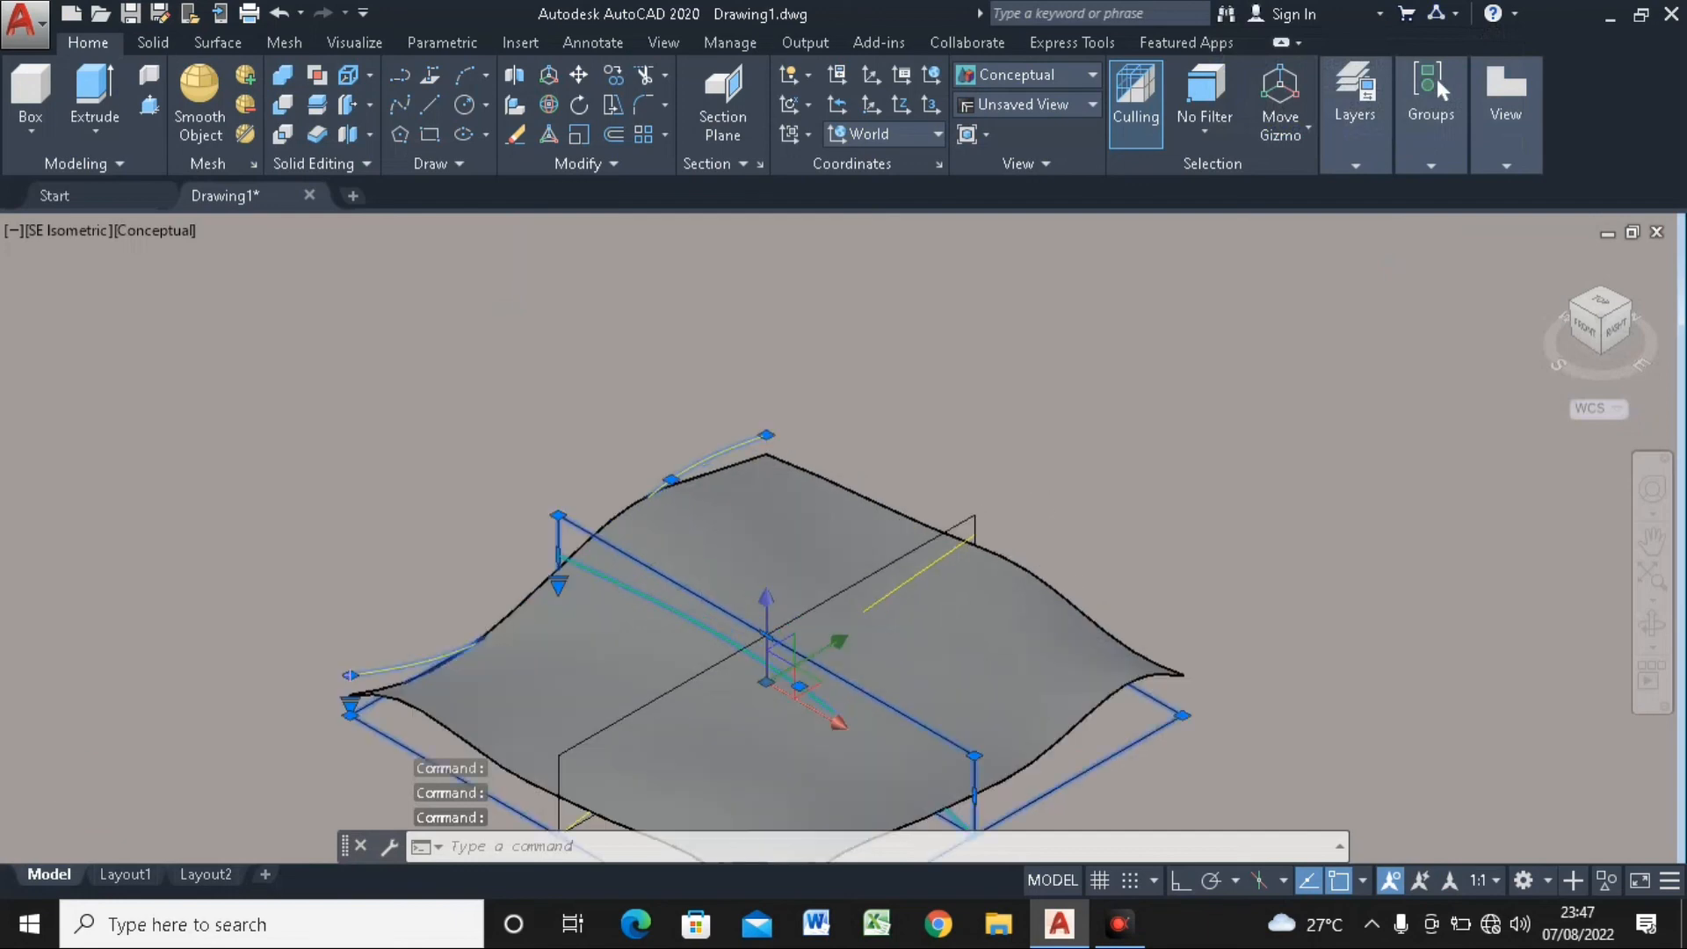
scroll(991, 510, "up", 2)
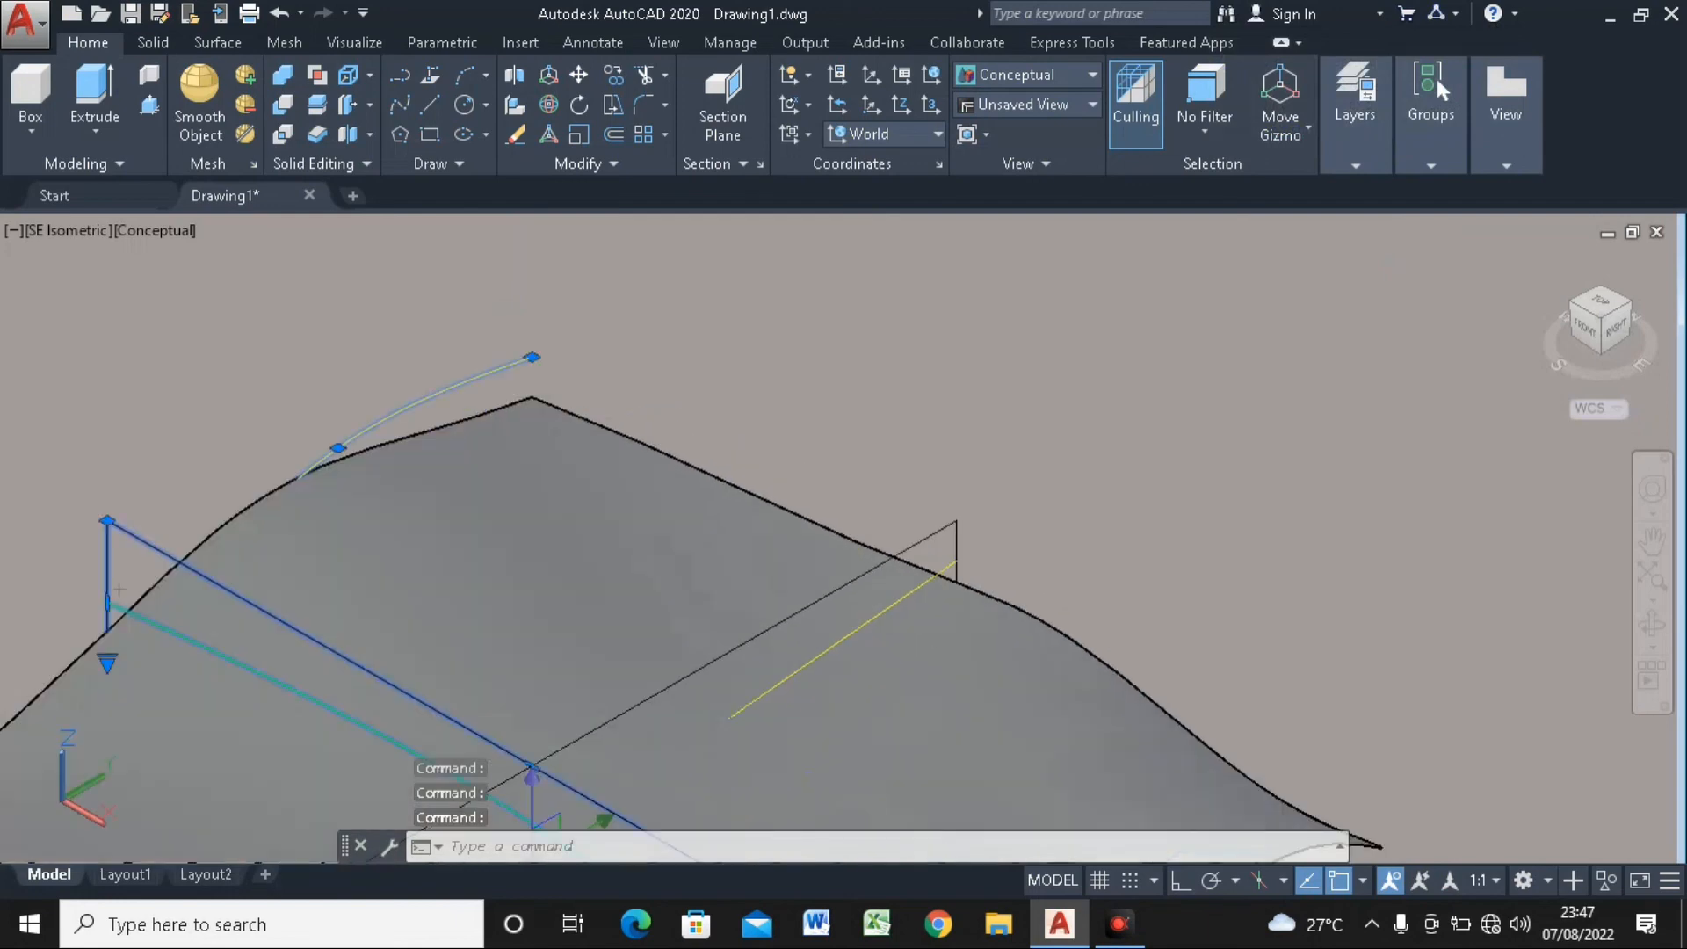
left_click(991, 503)
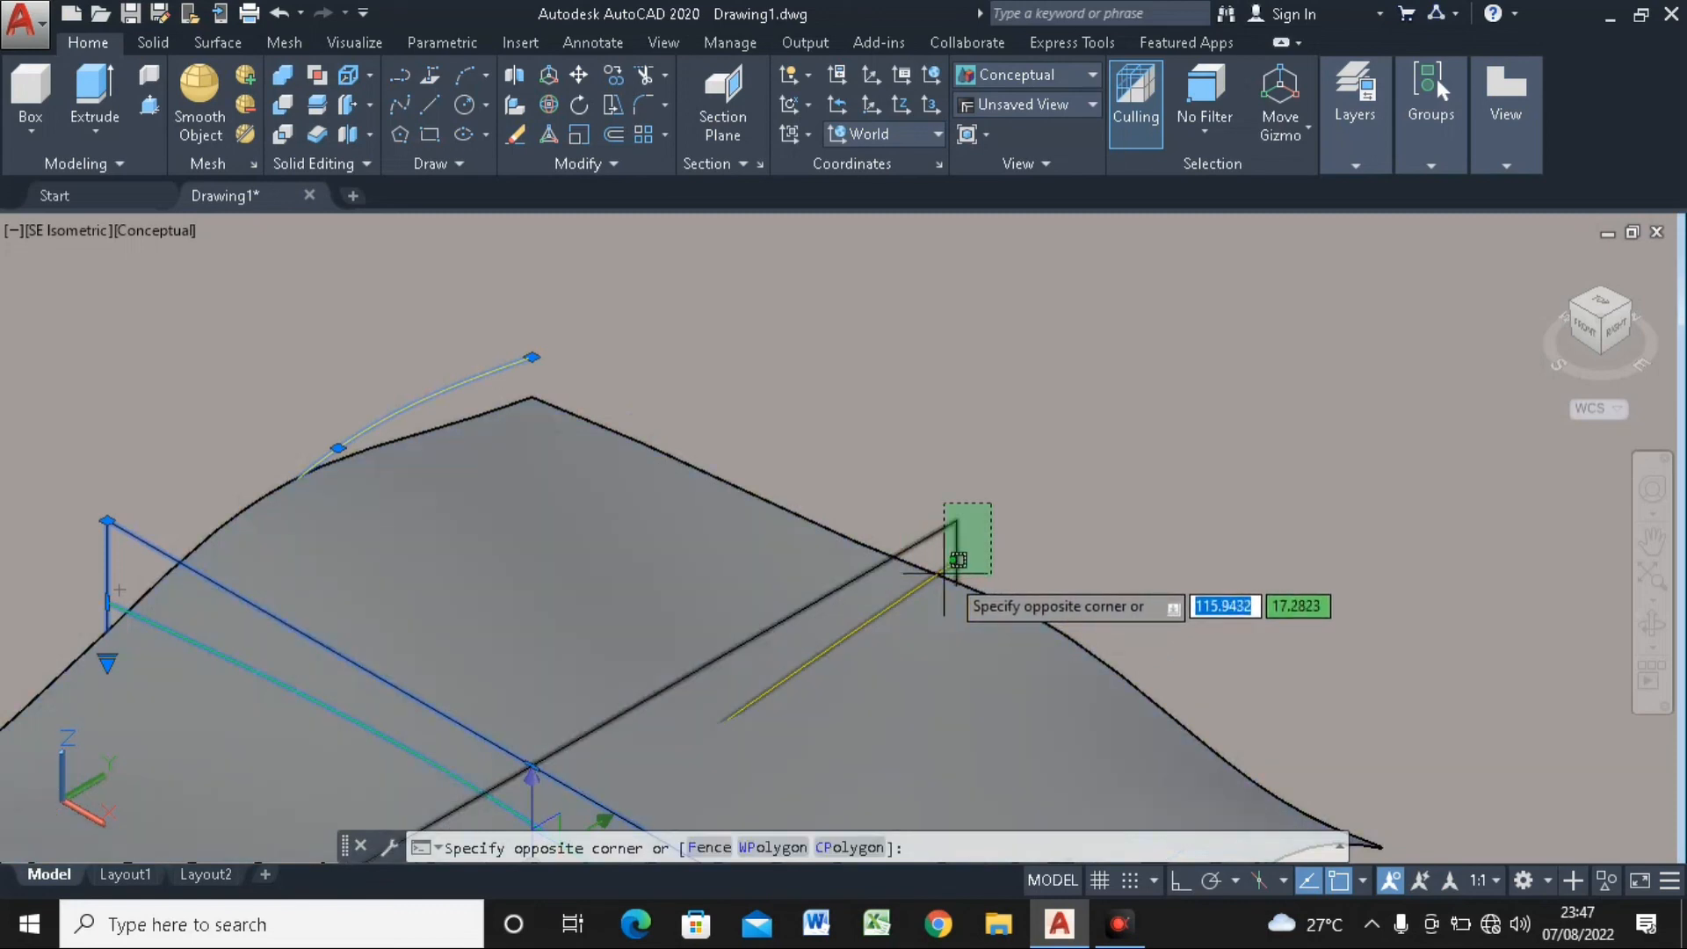
left_click(947, 571)
scroll(921, 461, "down", 2)
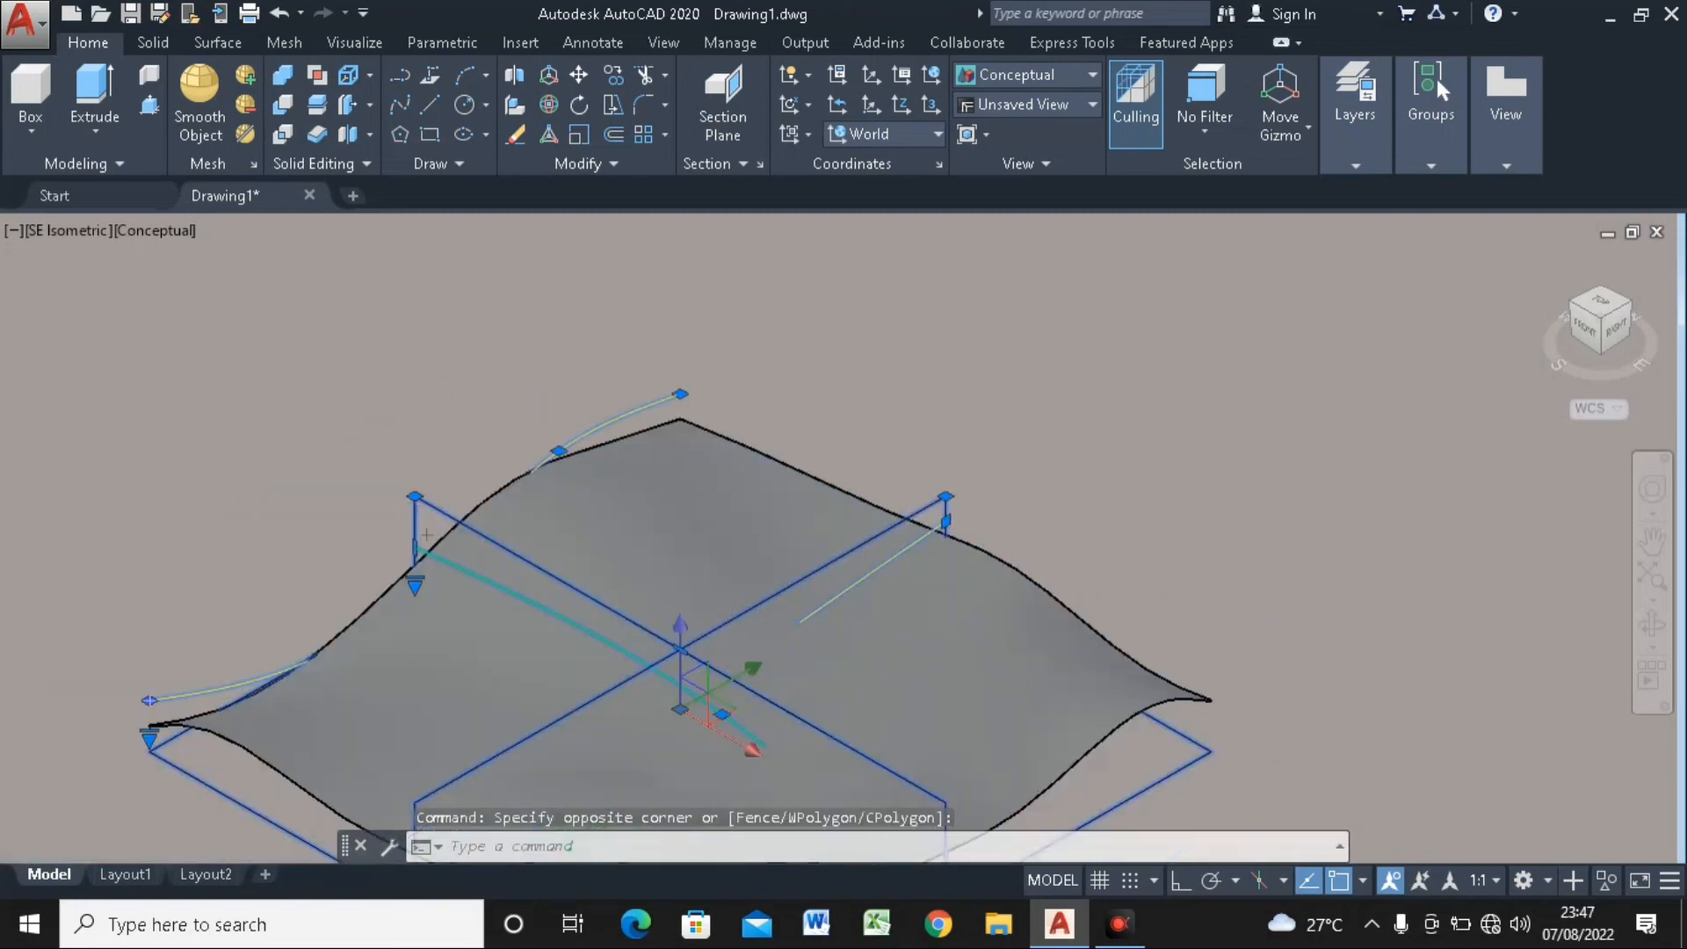
scroll(936, 461, "down", 3)
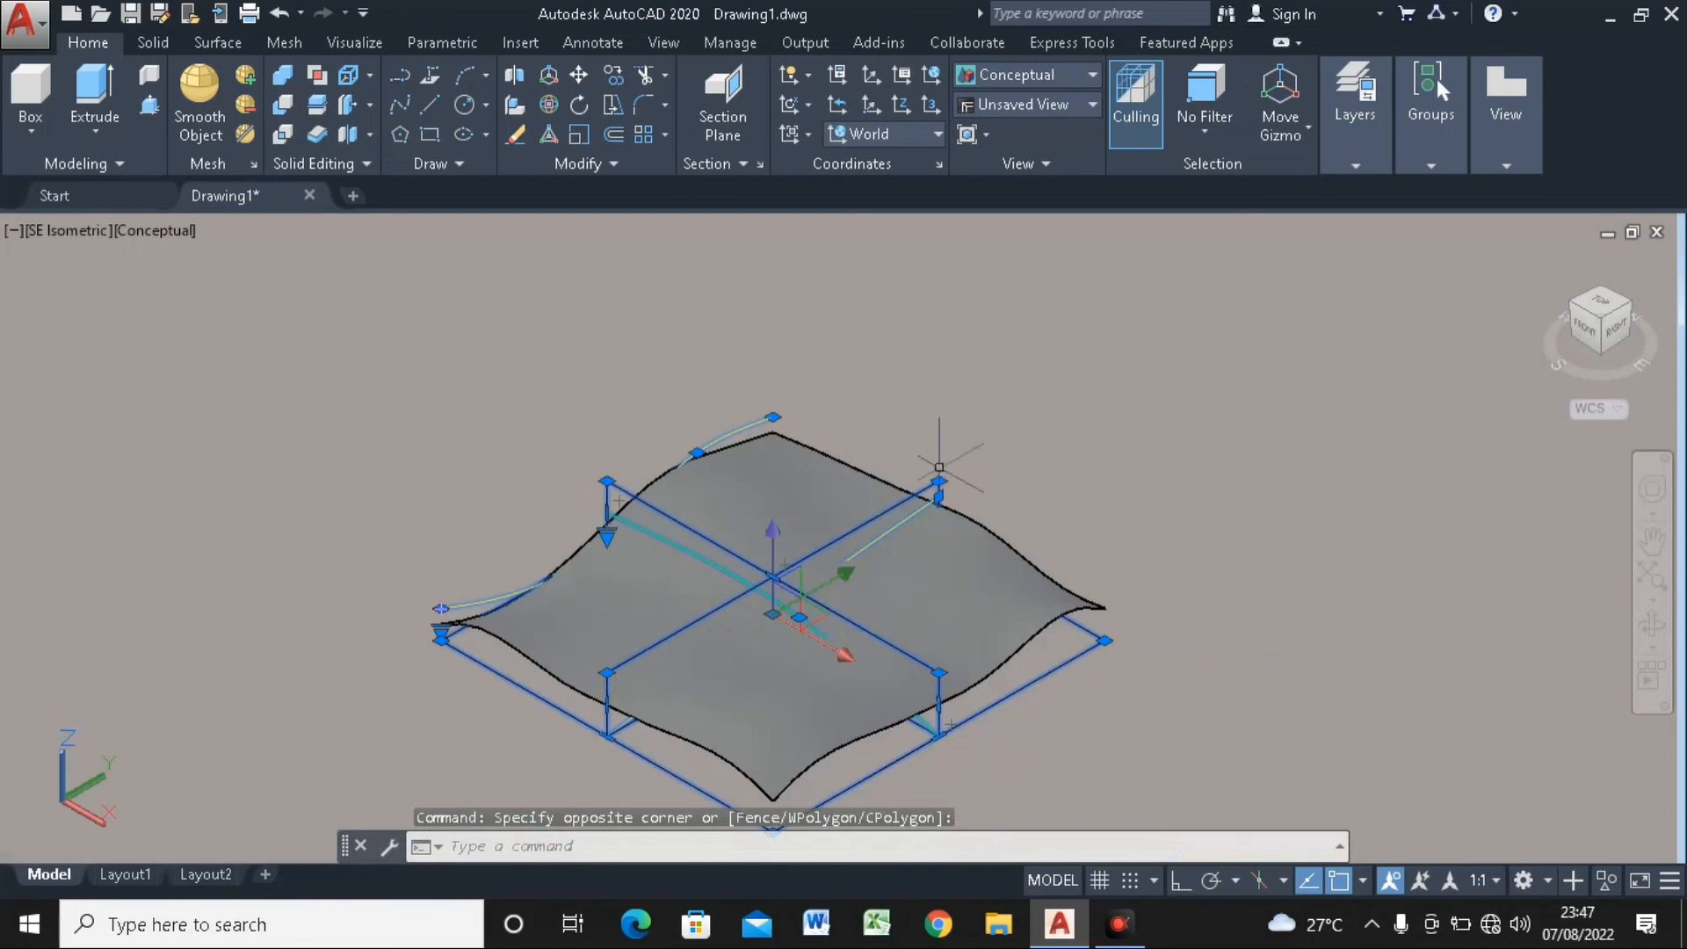
key("Delete")
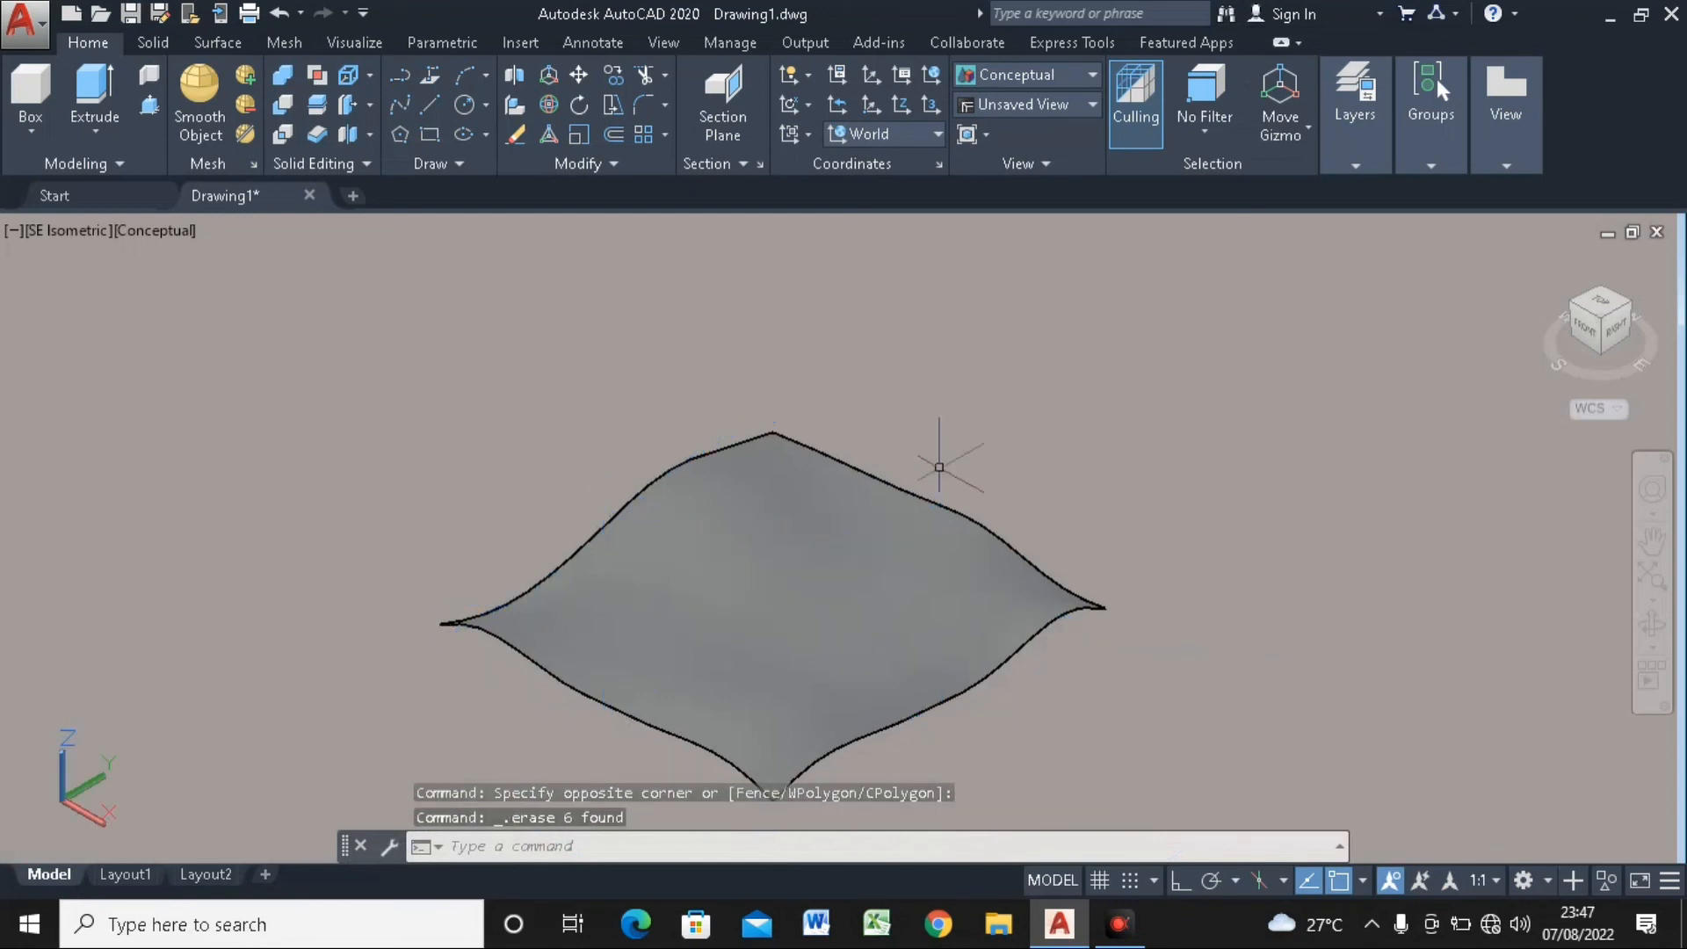
Bring all the finished surfaces into view, display the surface tools, and look at the model from the edge between Top and Front
scroll(870, 470, "down", 3)
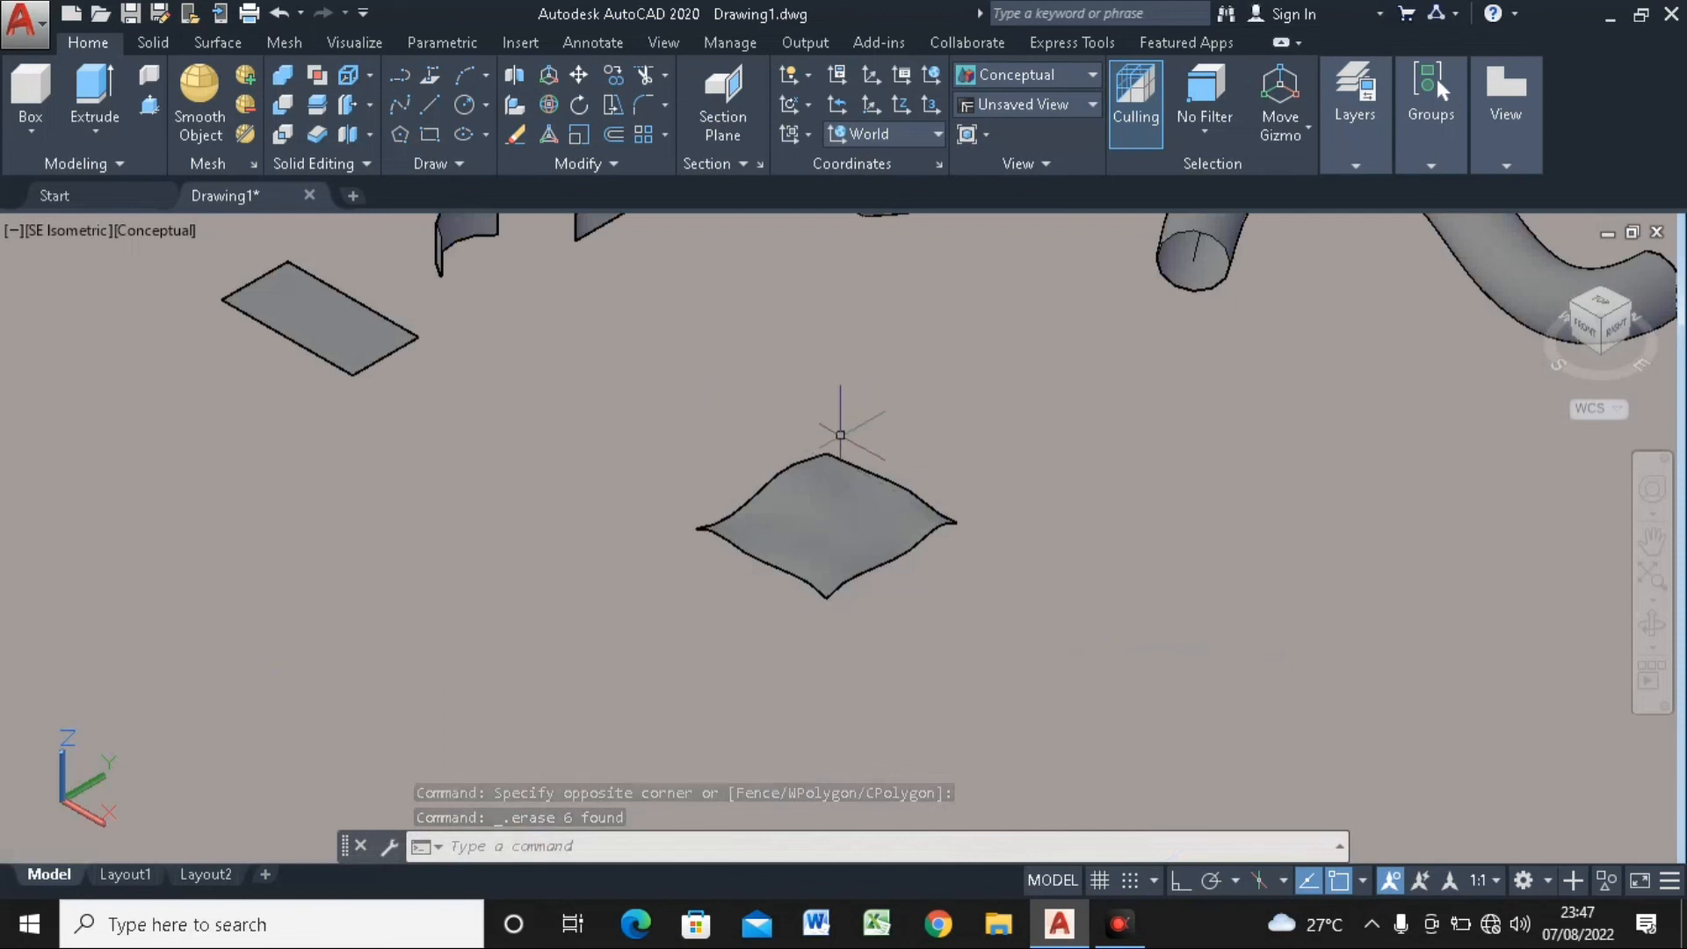
middle_click_drag(771, 373, 673, 479)
scroll(737, 502, "down", 2)
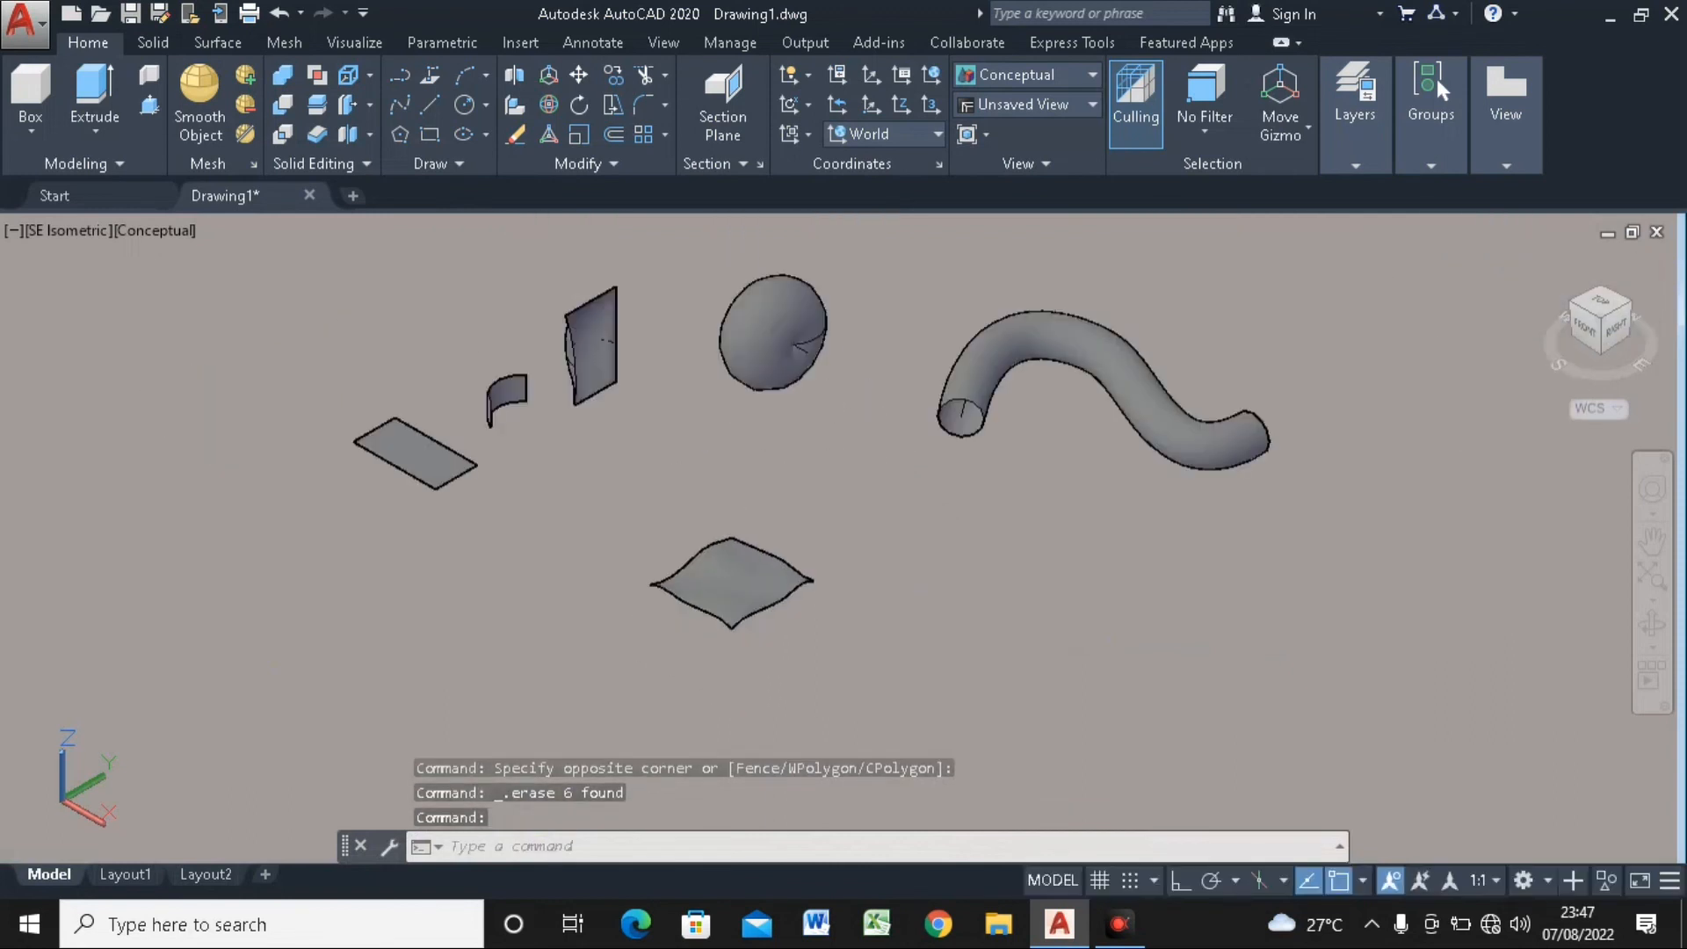
middle_click_drag(615, 375, 596, 434)
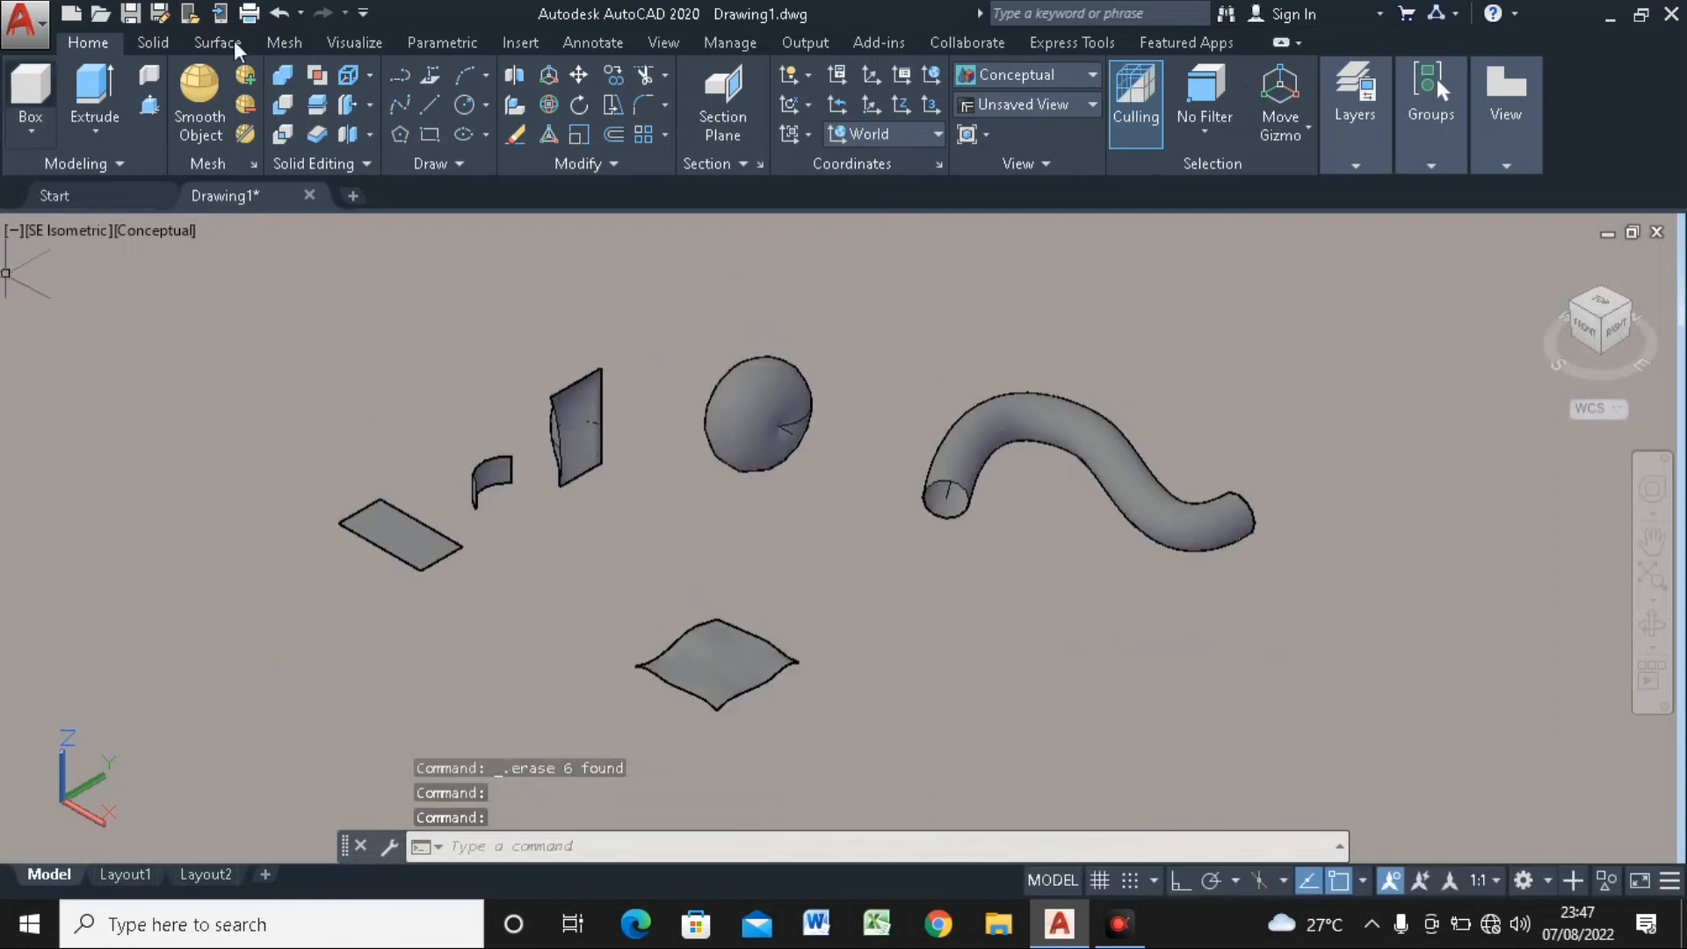
left_click(203, 44)
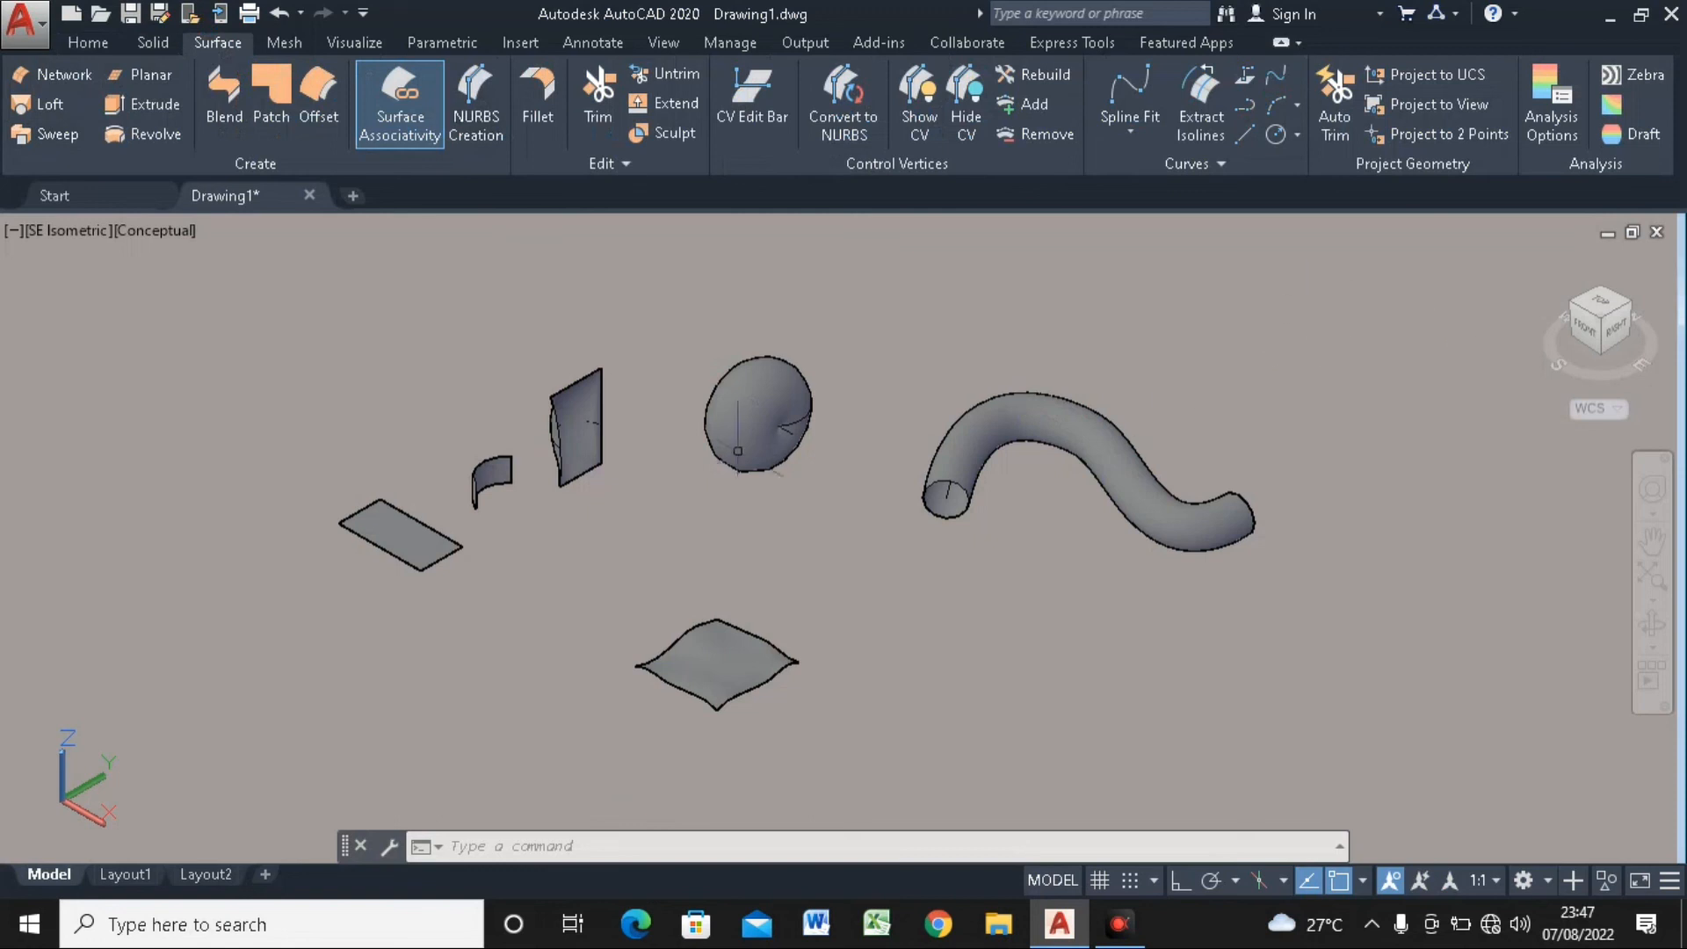
left_click(1579, 309)
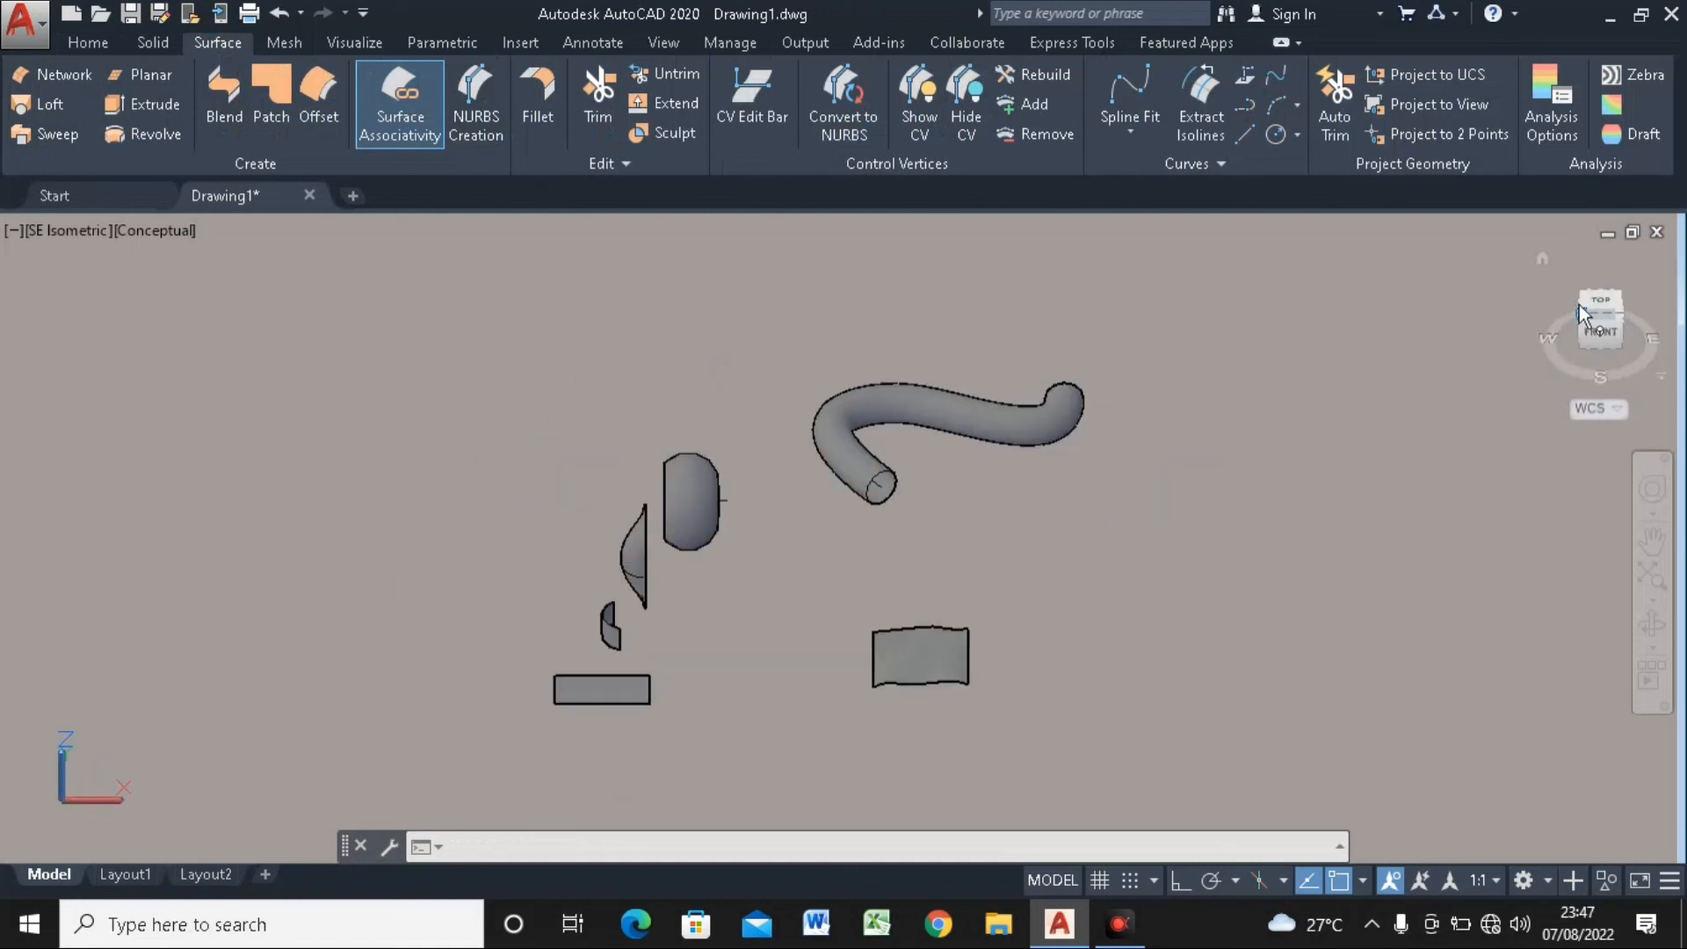